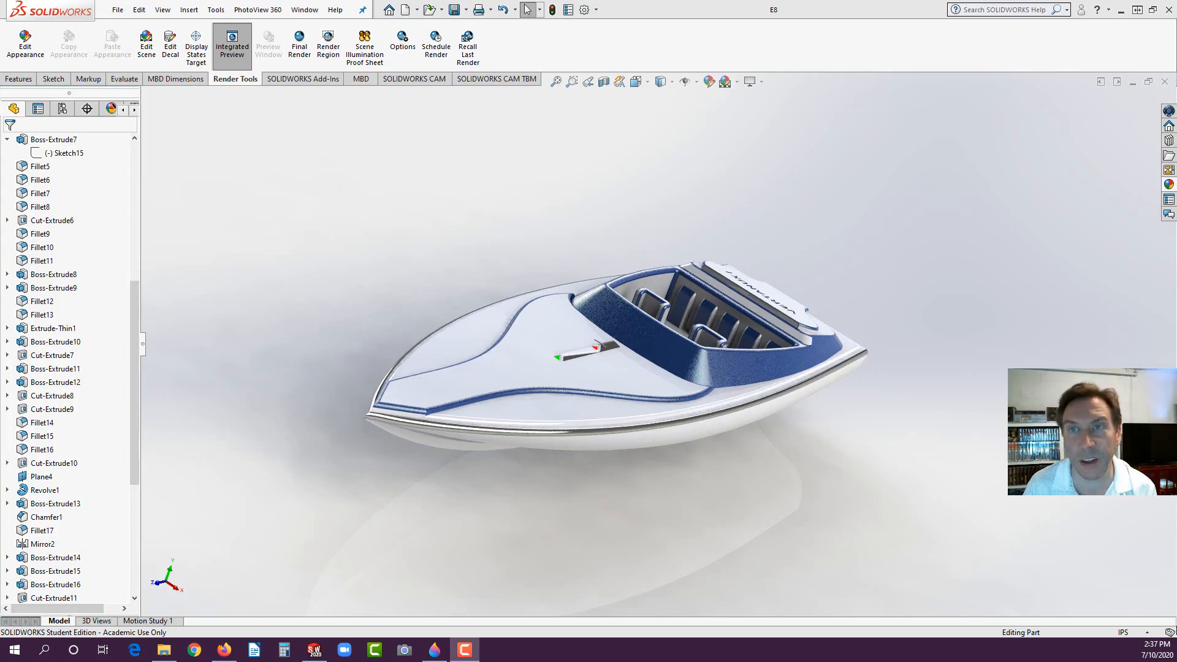
Step: Turn off the integrated render preview and look over the finished boat model from several angles
left_click(238, 54)
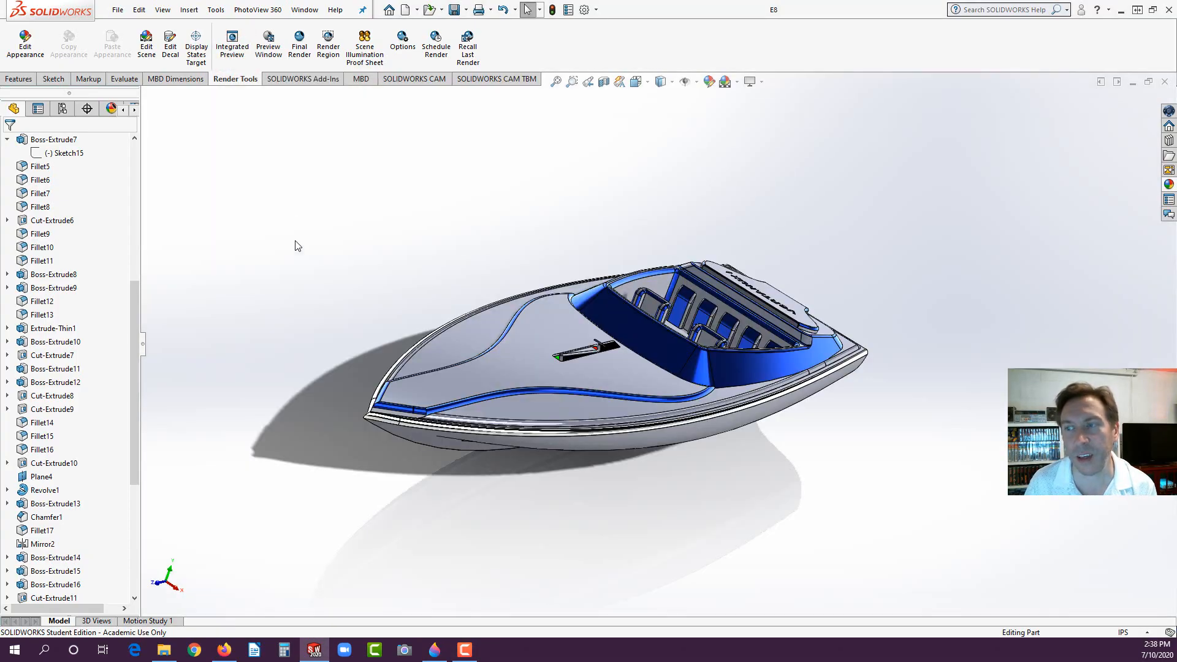
middle_click_drag(296, 246, 454, 434)
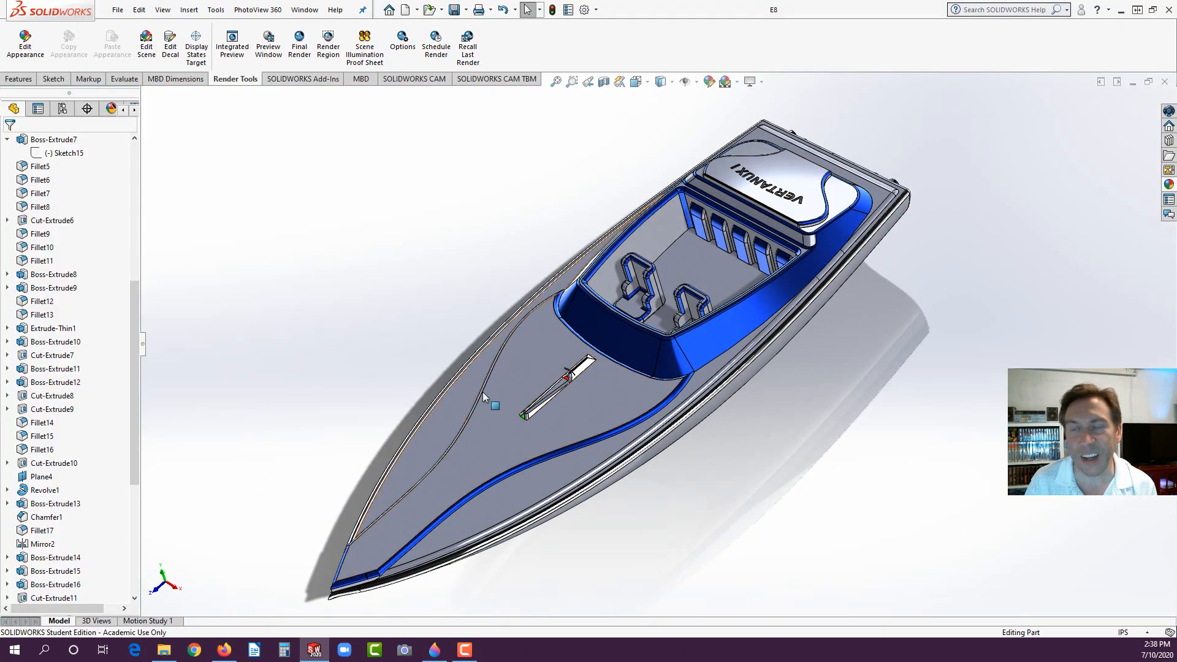
middle_click_drag(483, 392, 539, 469)
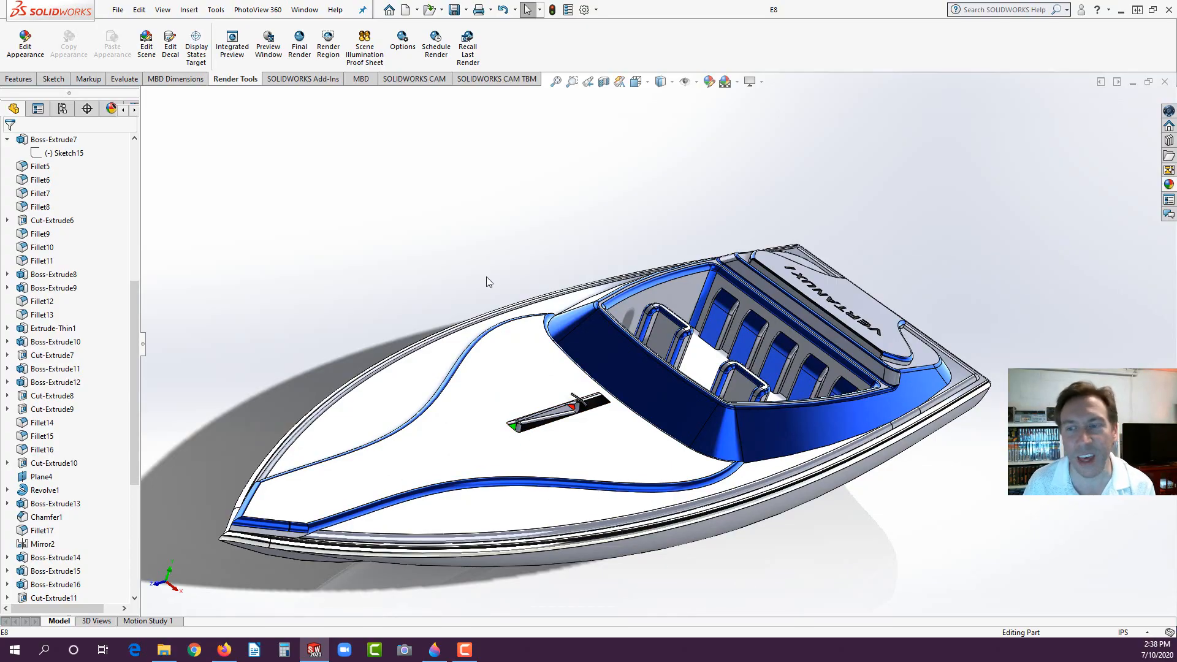
middle_click_drag(490, 274, 473, 340)
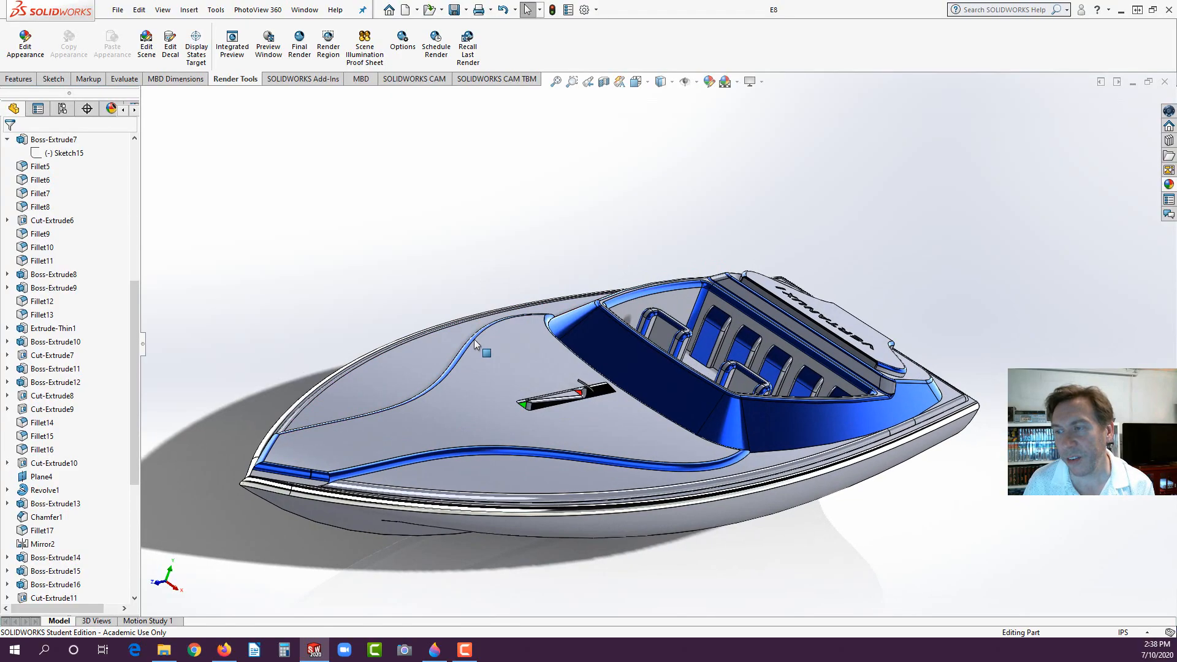
Step: Create a new part document and check that the display of planes is enabled
left_click(405, 9)
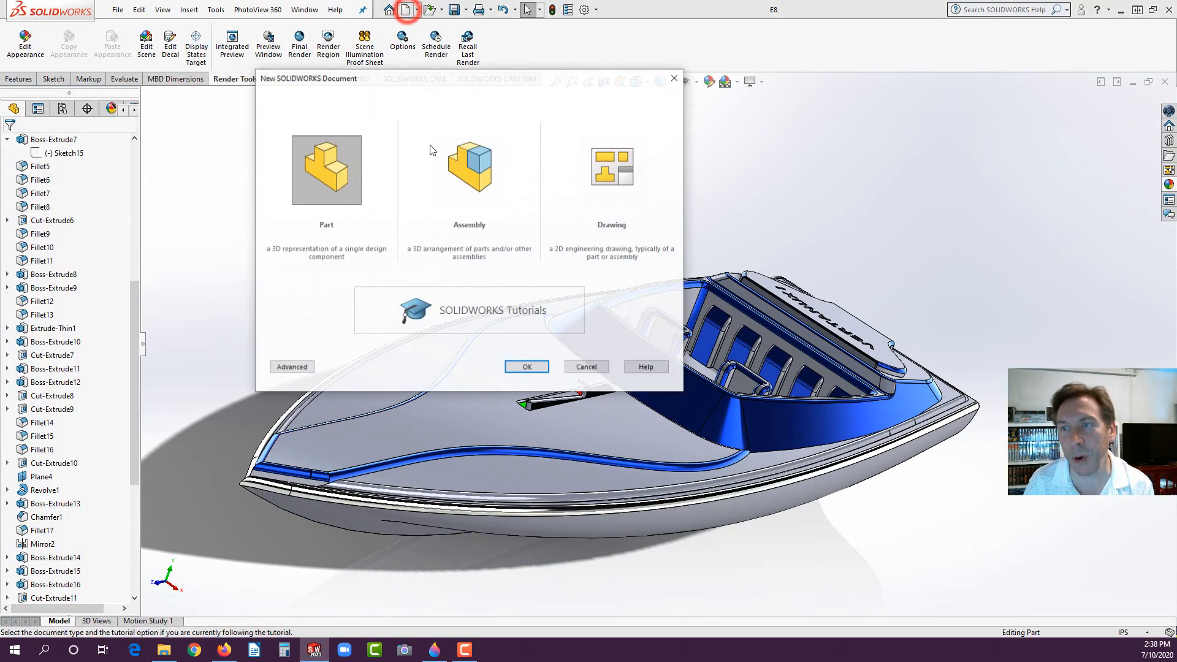
left_click(527, 367)
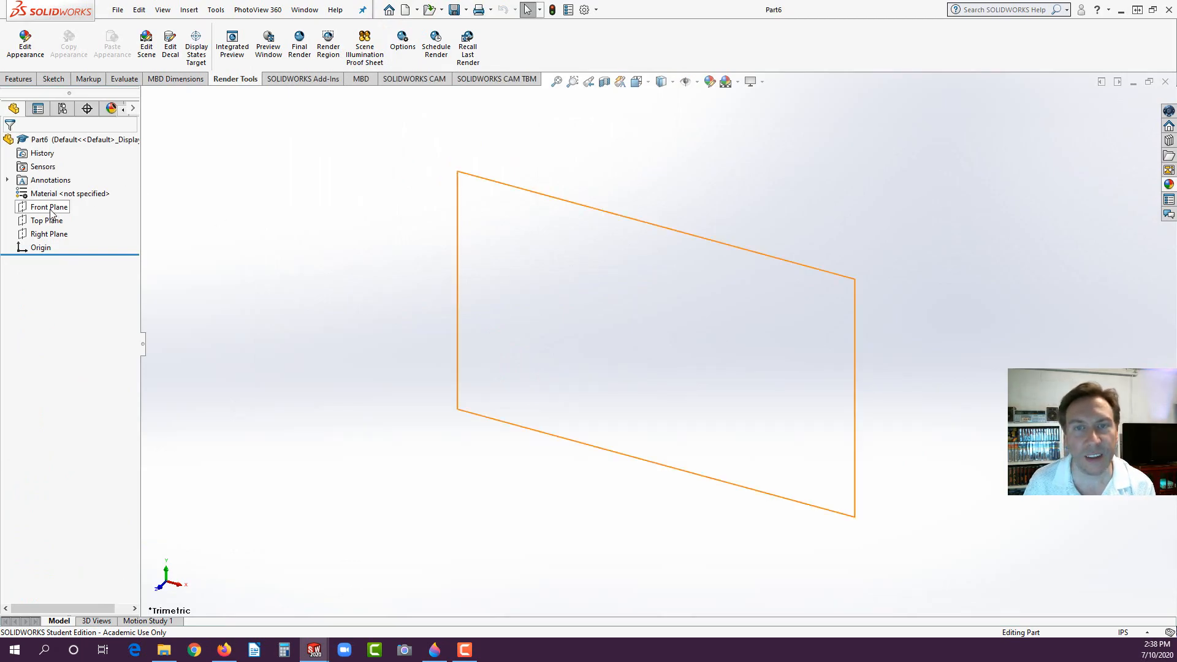
left_click(51, 211)
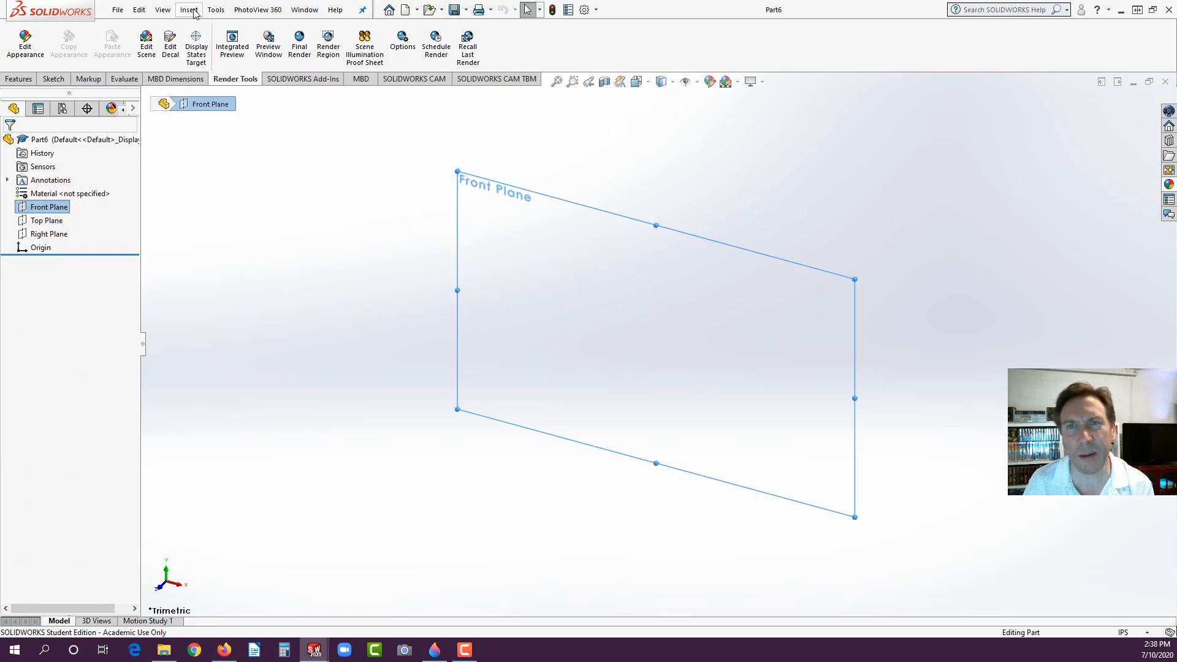
left_click(162, 9)
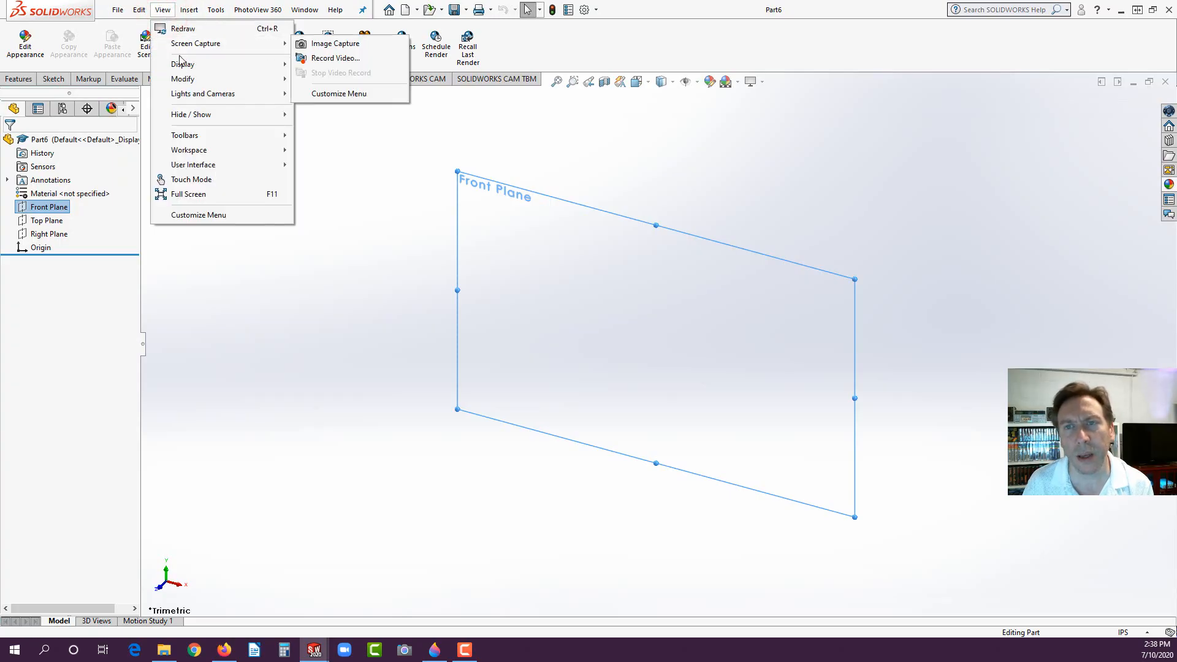
mouse_move(274, 125)
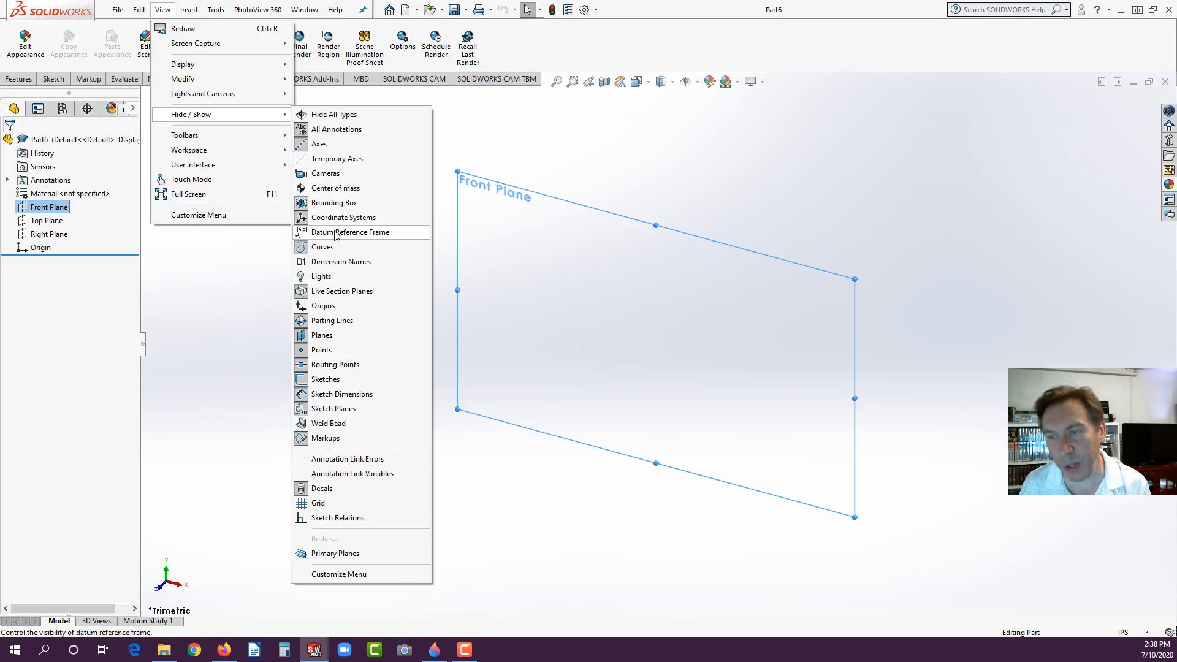
left_click(300, 338)
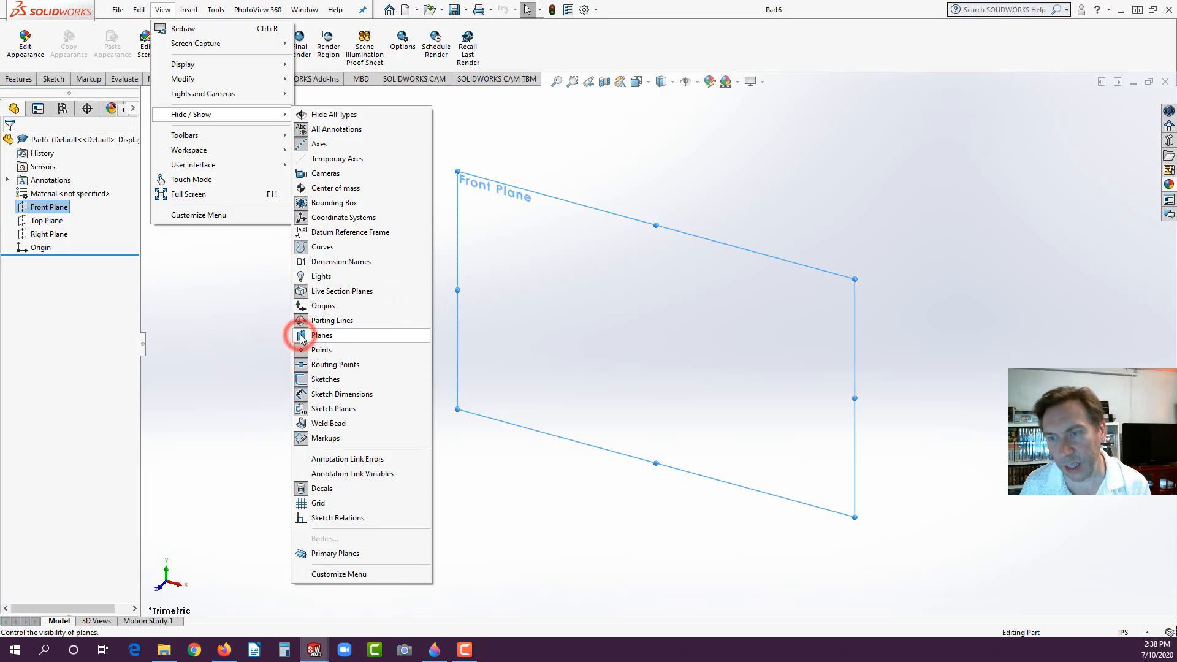
left_click(187, 281)
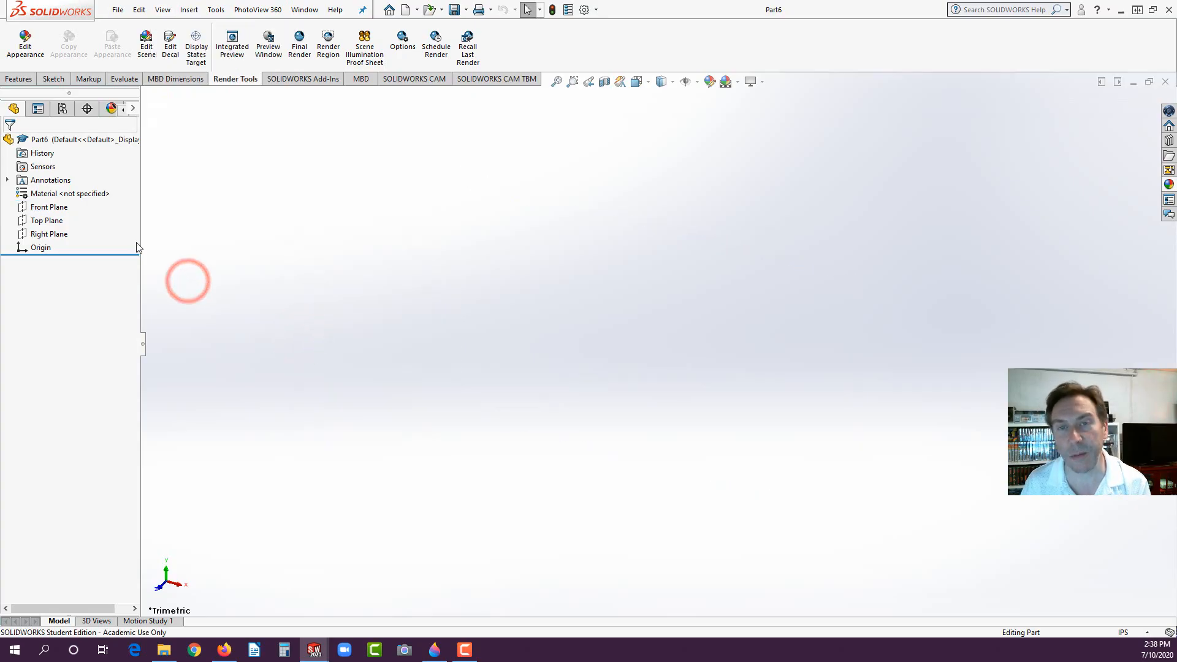
Step: Show the Front Plane permanently in the new part
left_click(46, 208)
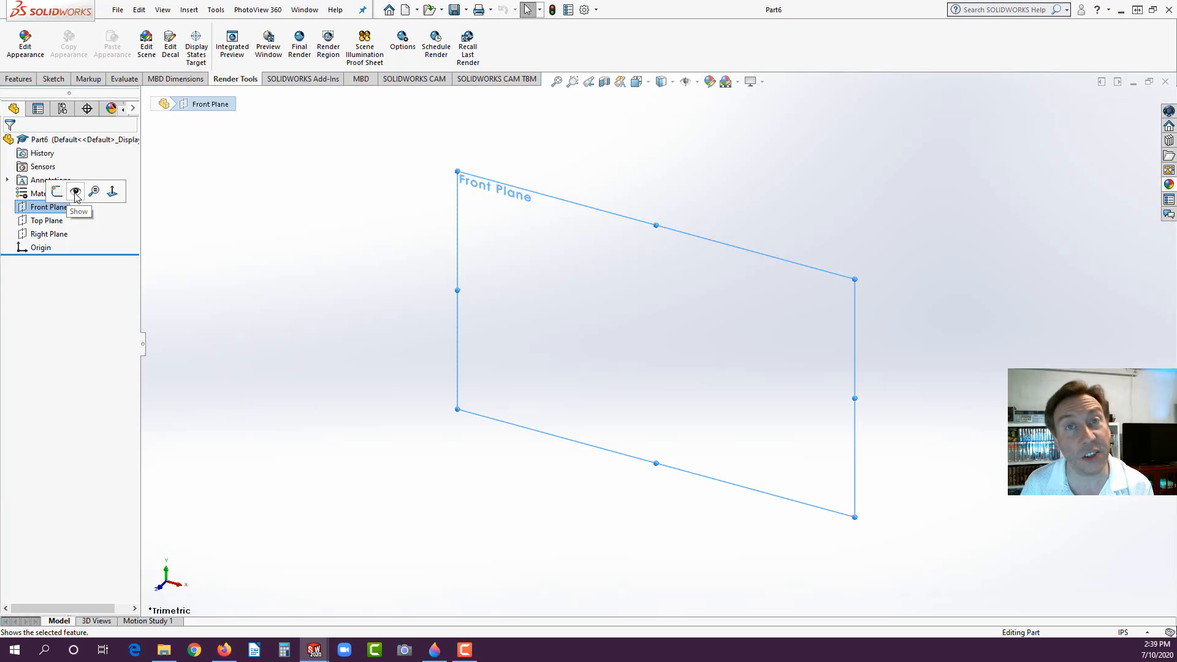
left_click(76, 193)
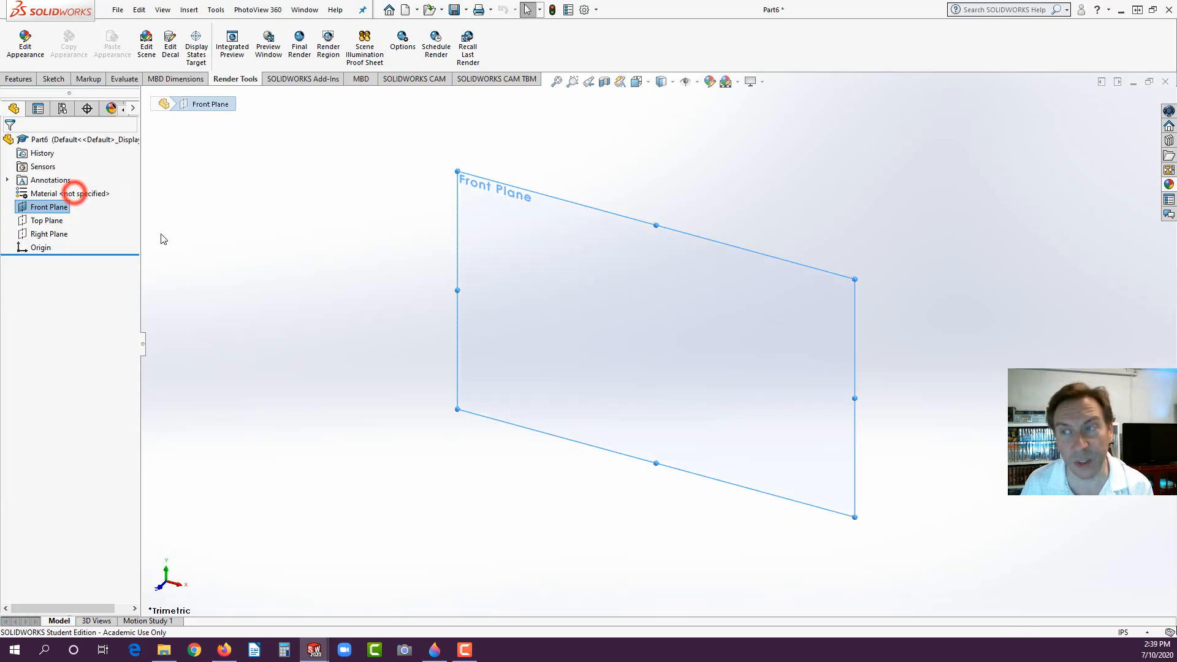
left_click(249, 314)
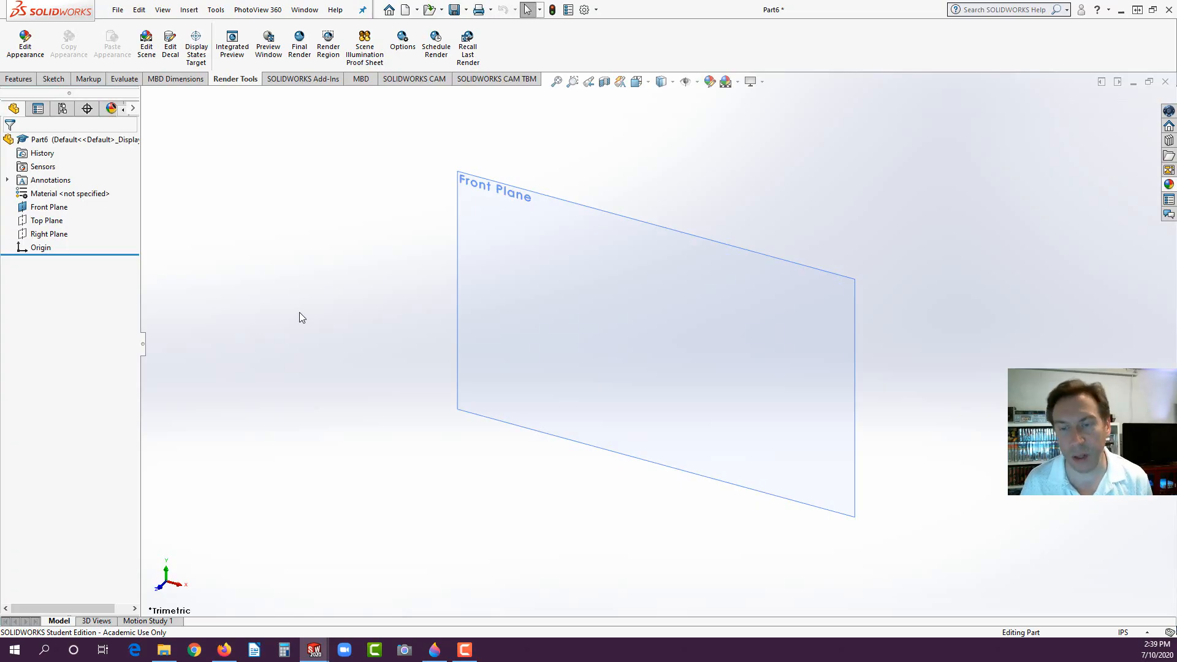
Step: Switch to the E8 boat part and examine Sketch1 of the Loft1 hull feature at the stern
key("ctrl+Tab")
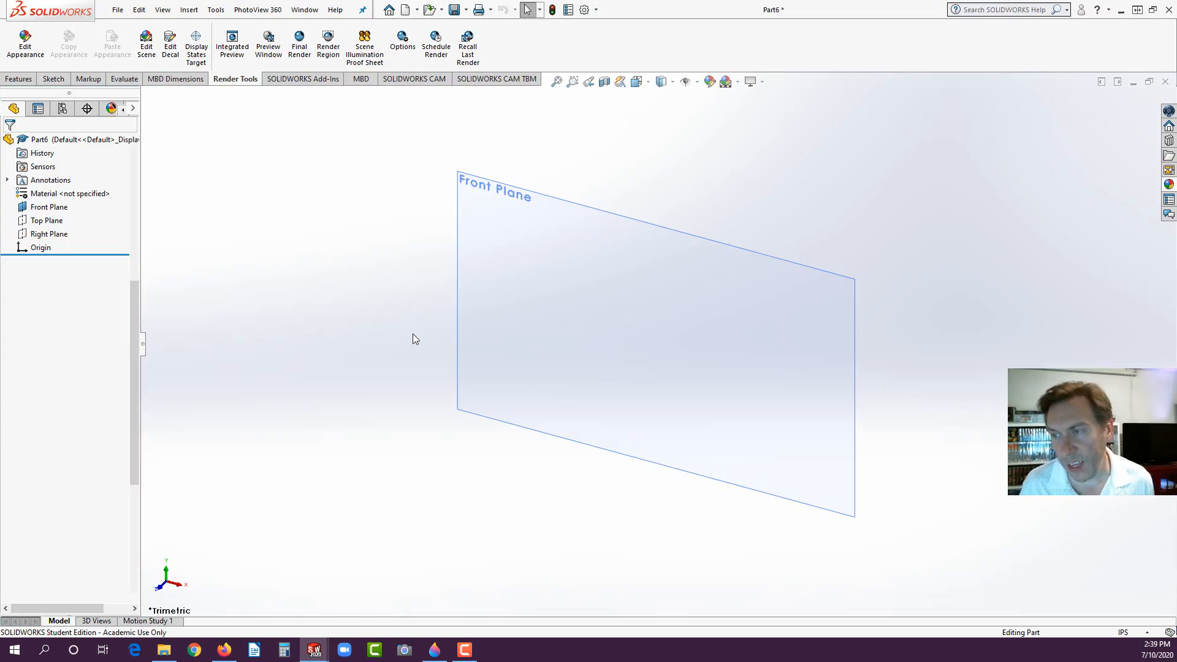
scroll(546, 407, "up", 5)
scroll(550, 409, "down", 3)
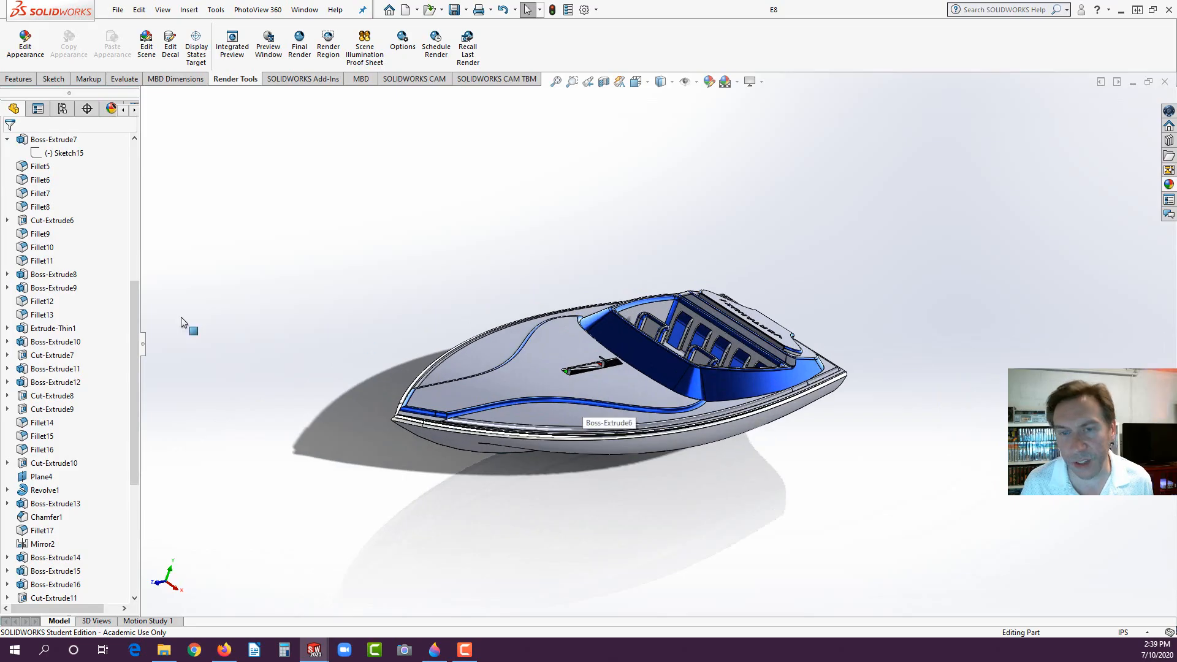
left_click_drag(134, 316, 138, 257)
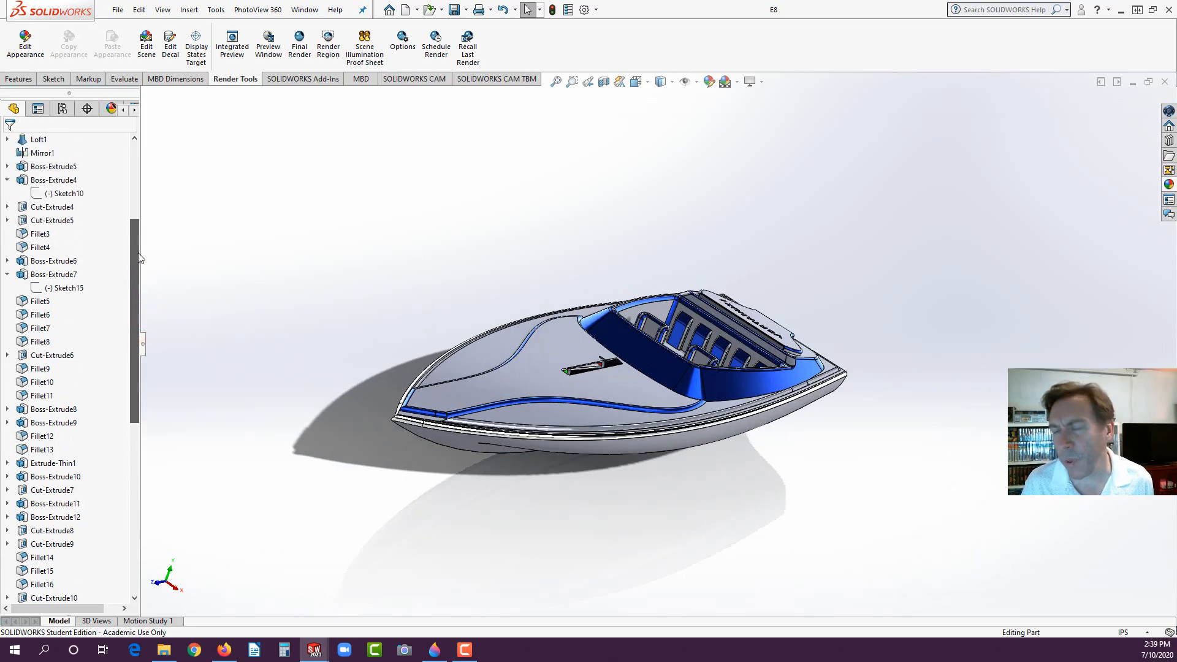
middle_click_drag(429, 318, 258, 282)
left_click_drag(133, 236, 150, 155)
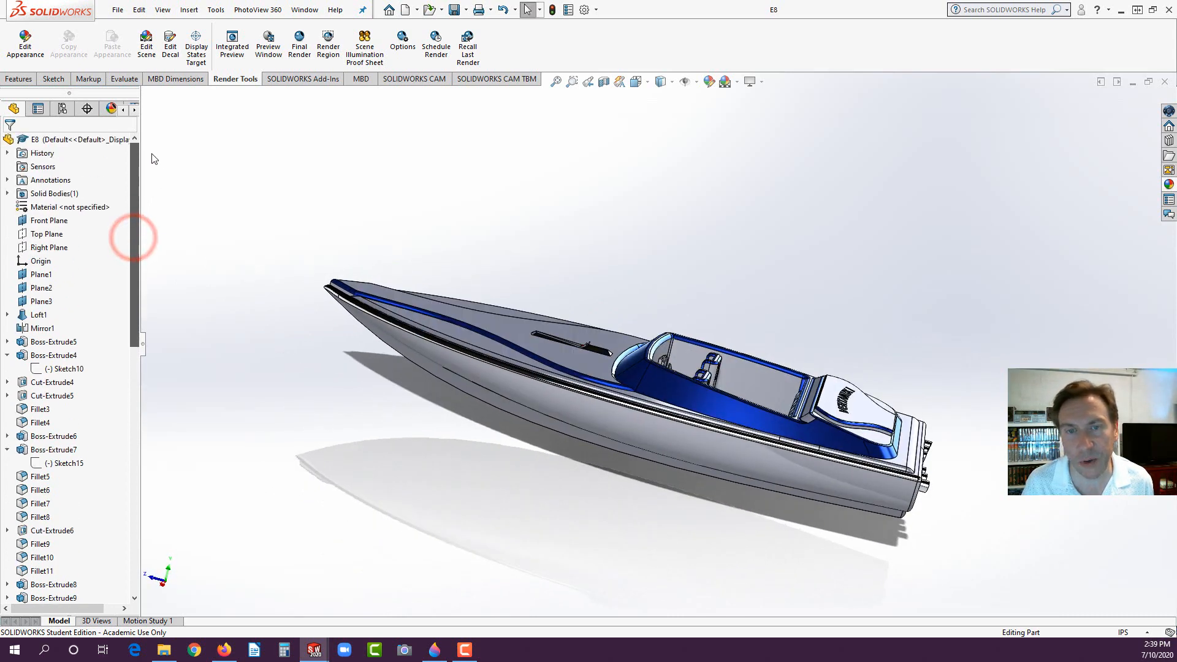
left_click(7, 315)
left_click(43, 330)
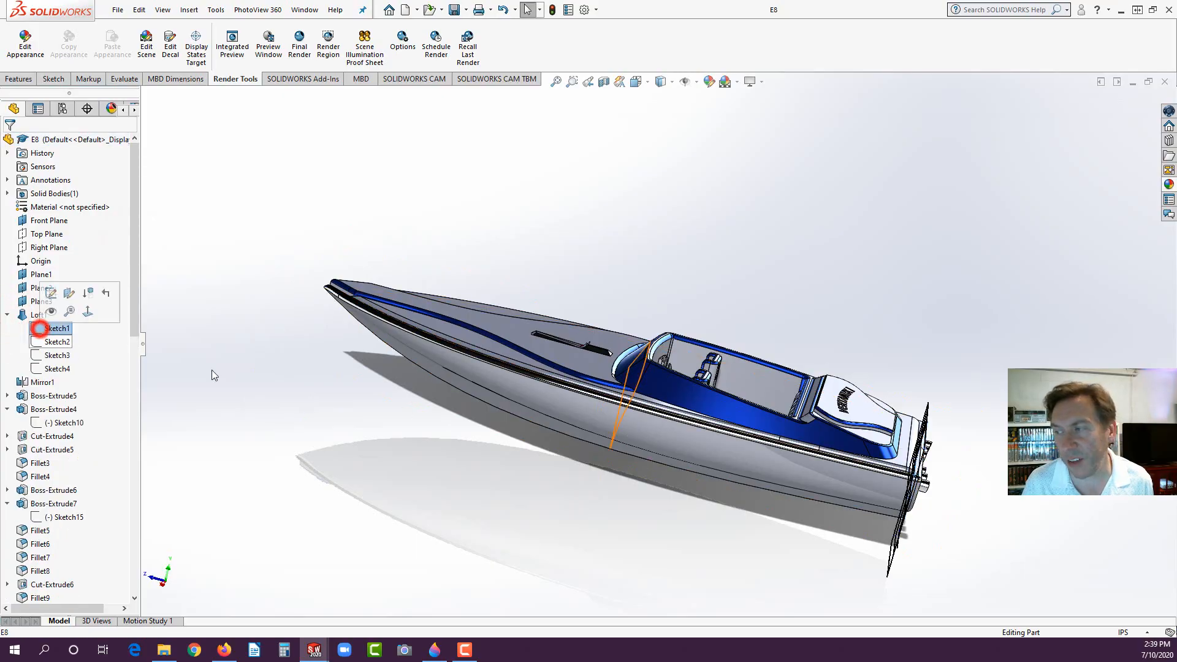
mouse_move(212, 376)
middle_mouse_down()
mouse_move(545, 408)
mouse_move(859, 503)
mouse_move(1027, 531)
middle_mouse_up()
scroll(889, 509, "down", 3)
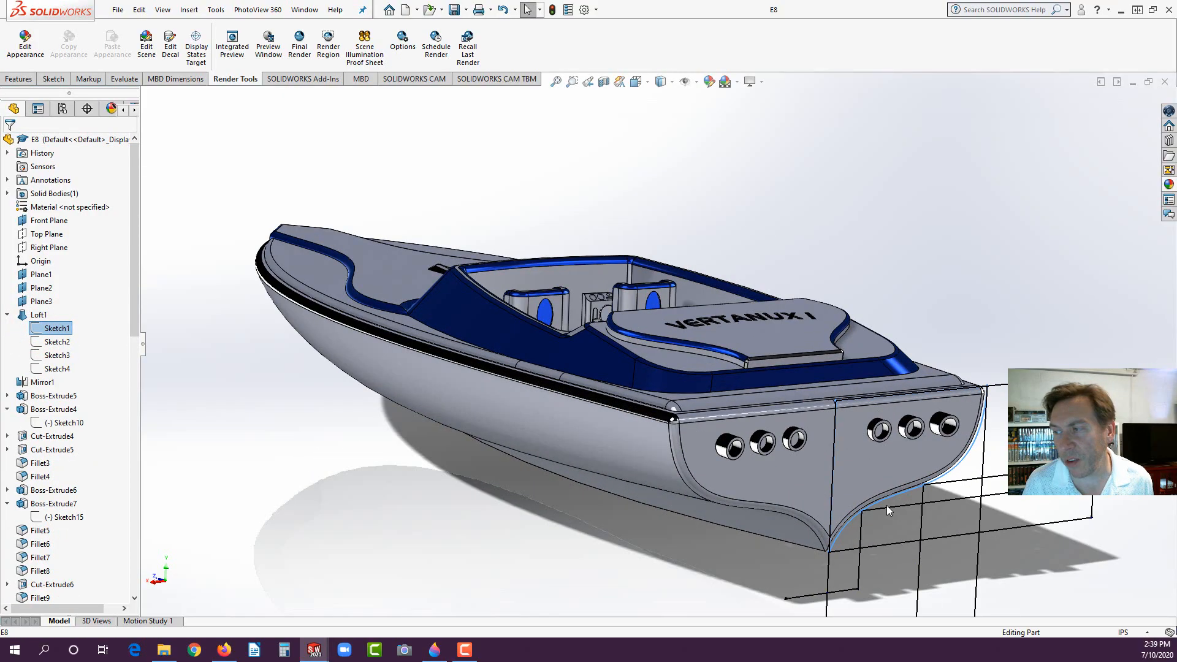
Step: Turn off the perspective view and inspect the dimensions of Sketch1 on the boat's stern
left_click(761, 83)
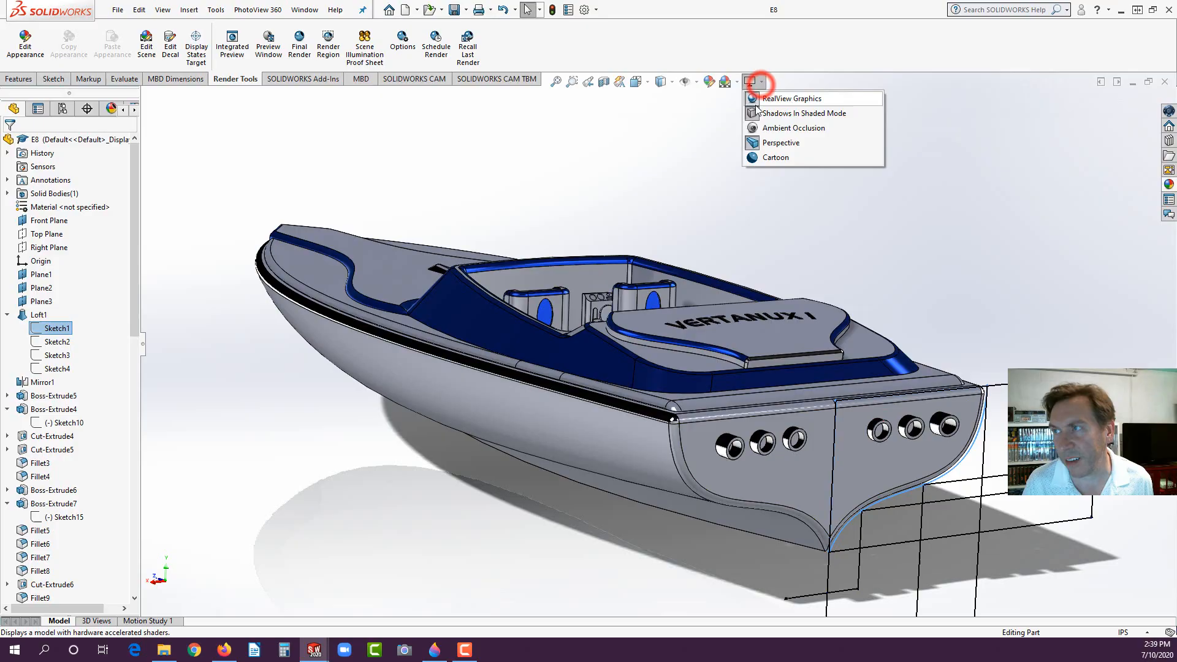
left_click(750, 142)
scroll(688, 249, "up", 8)
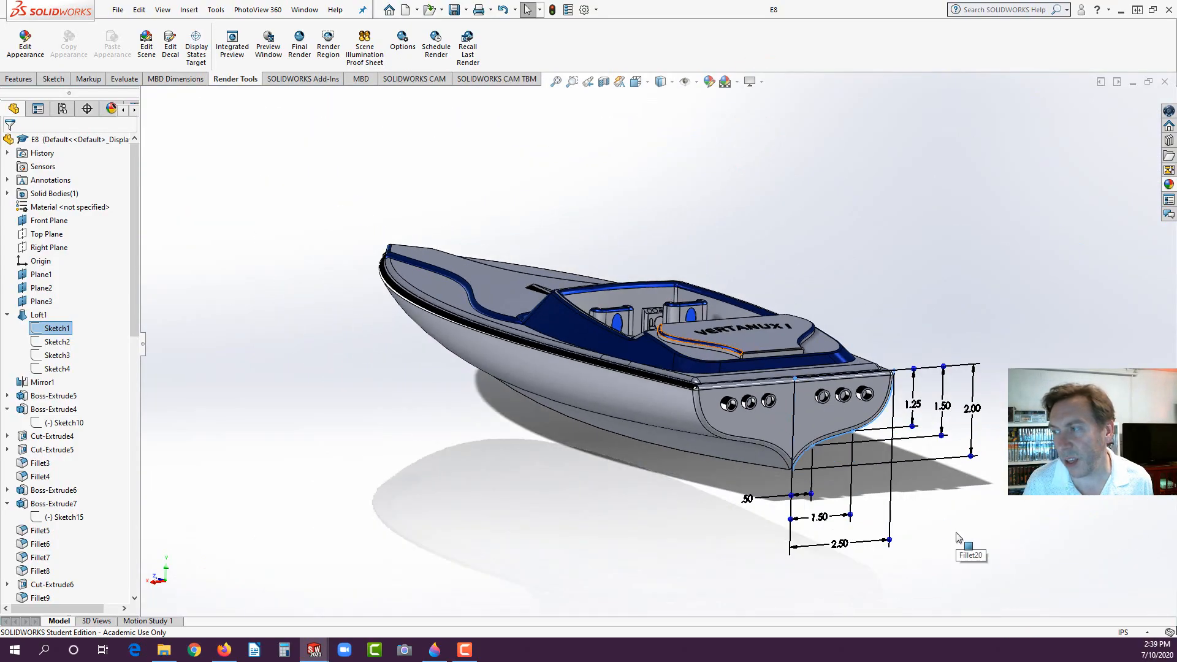
scroll(893, 470, "down", 2)
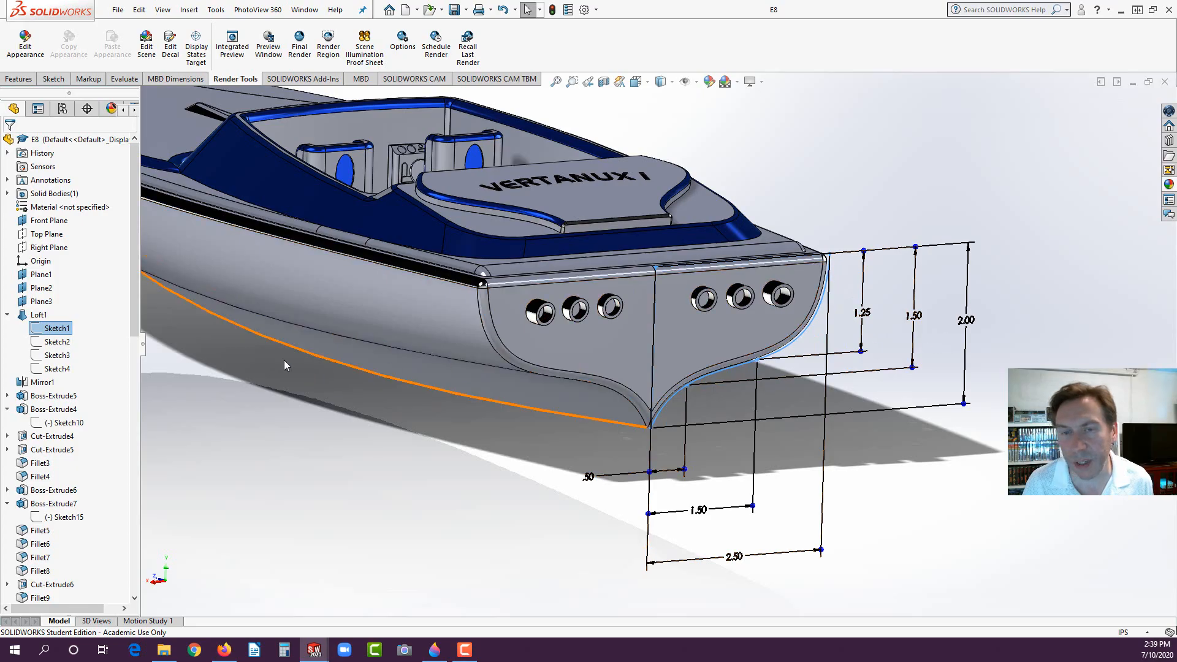
Step: Examine the remaining Loft1 profiles, Sketch2, Sketch3 and Sketch4, and their positions along the hull towards the bow
left_click(57, 341)
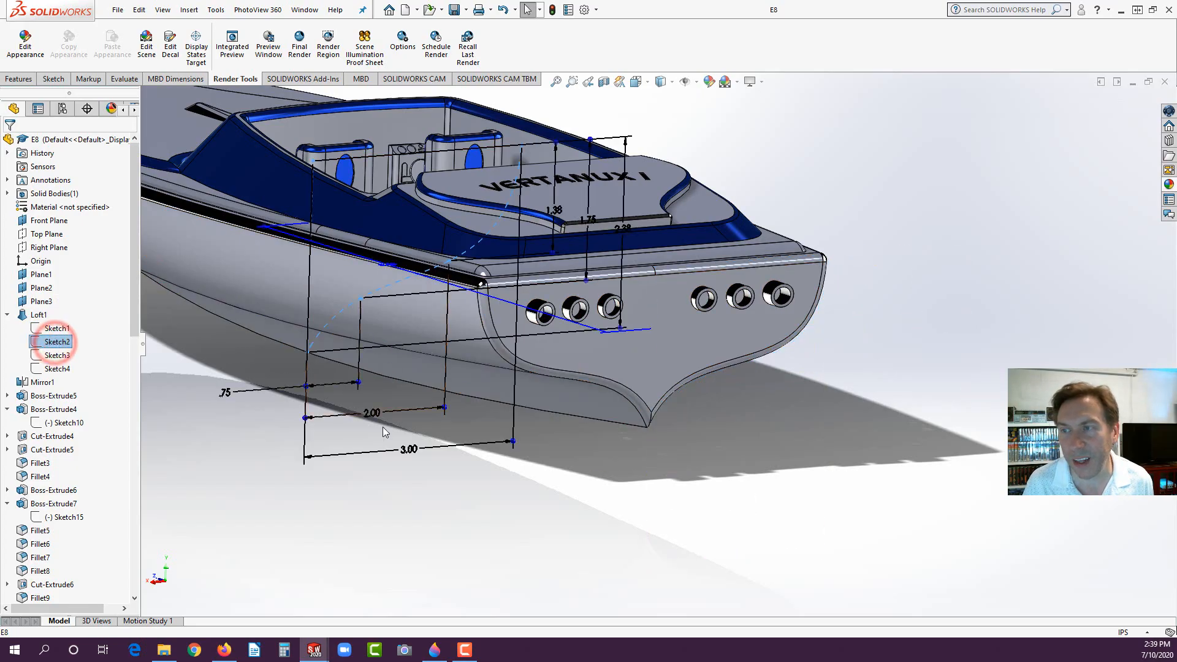
scroll(479, 367, "up", 3)
middle_click_drag(479, 367, 372, 452)
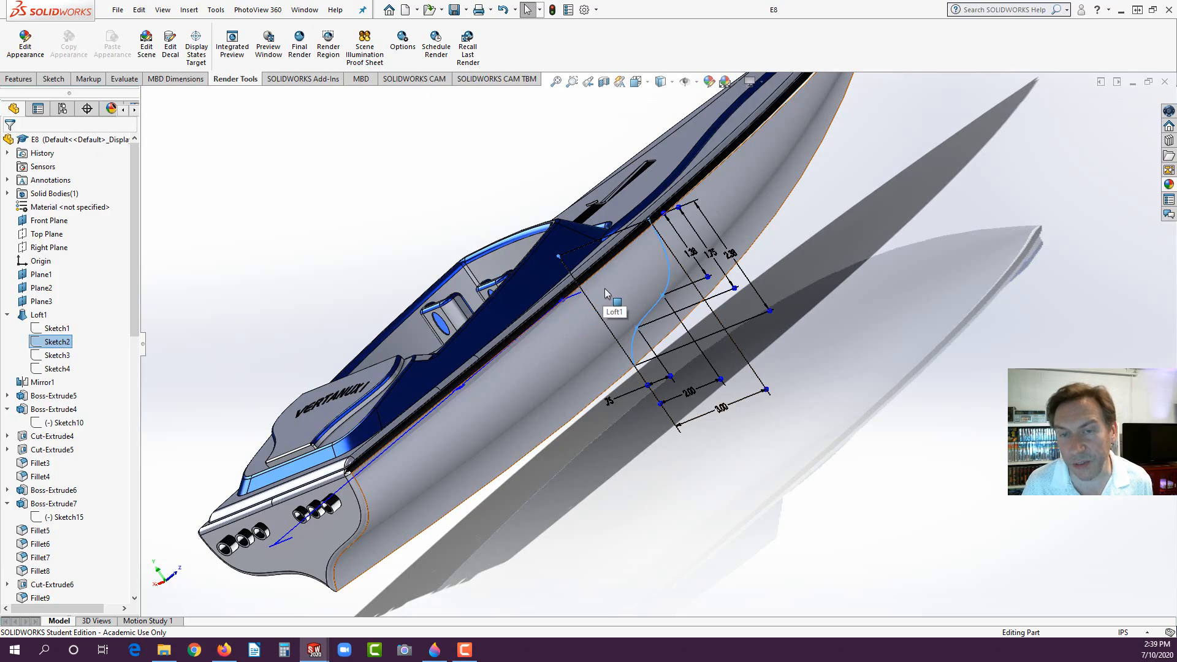
left_click(57, 357)
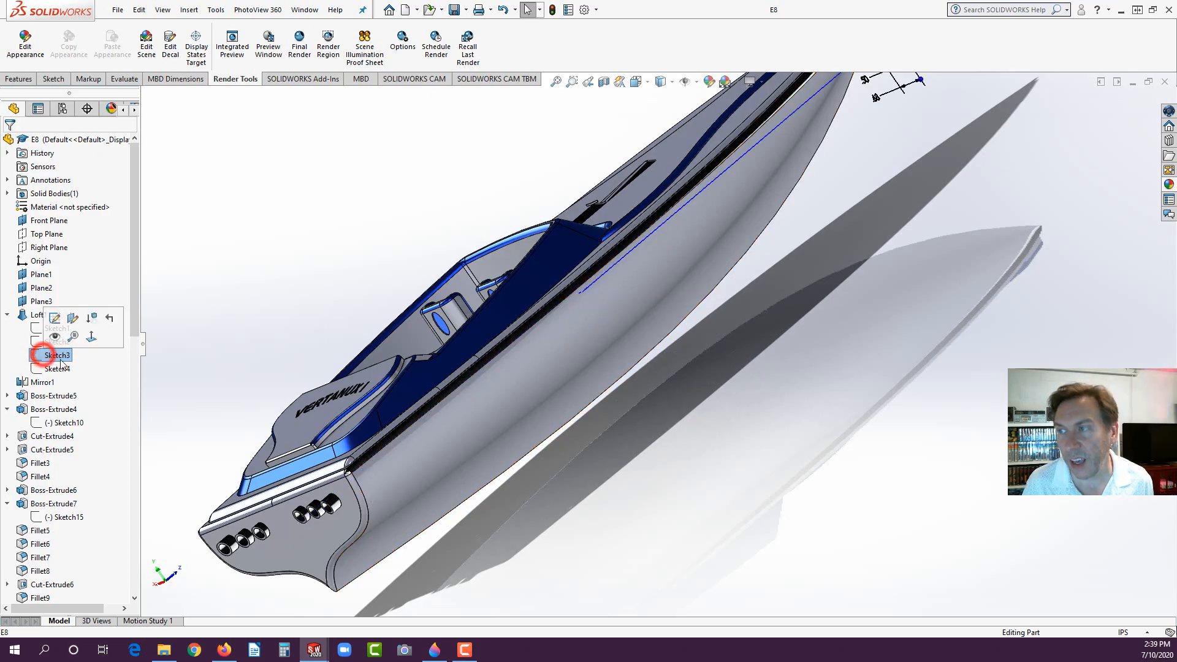
scroll(762, 395, "up", 3)
scroll(779, 226, "down", 3)
middle_click_drag(745, 175, 899, 147)
scroll(790, 135, "down", 1)
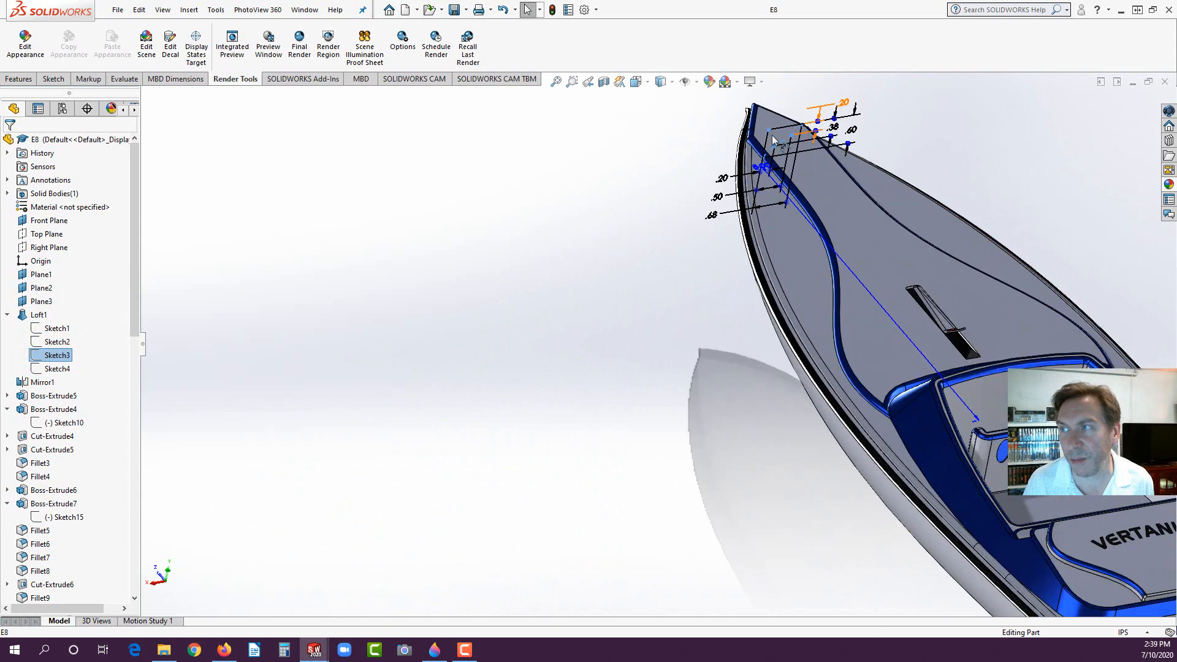
left_click(44, 370)
middle_click_drag(804, 184, 829, 171)
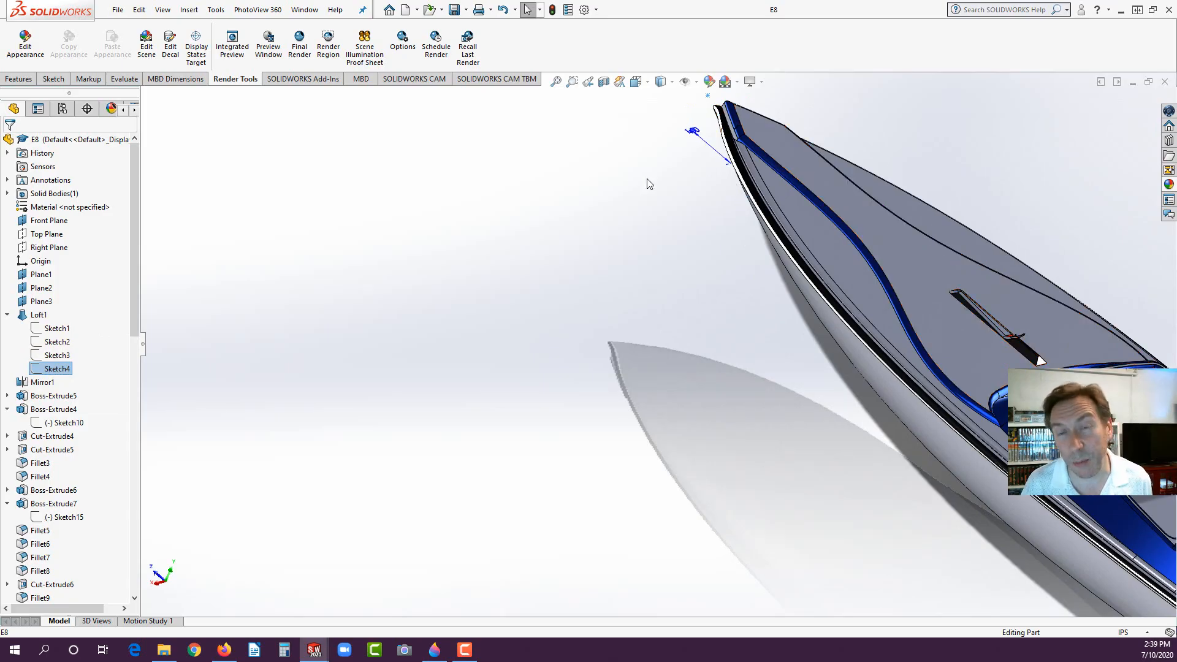
scroll(591, 215, "up", 3)
scroll(892, 341, "down", 1)
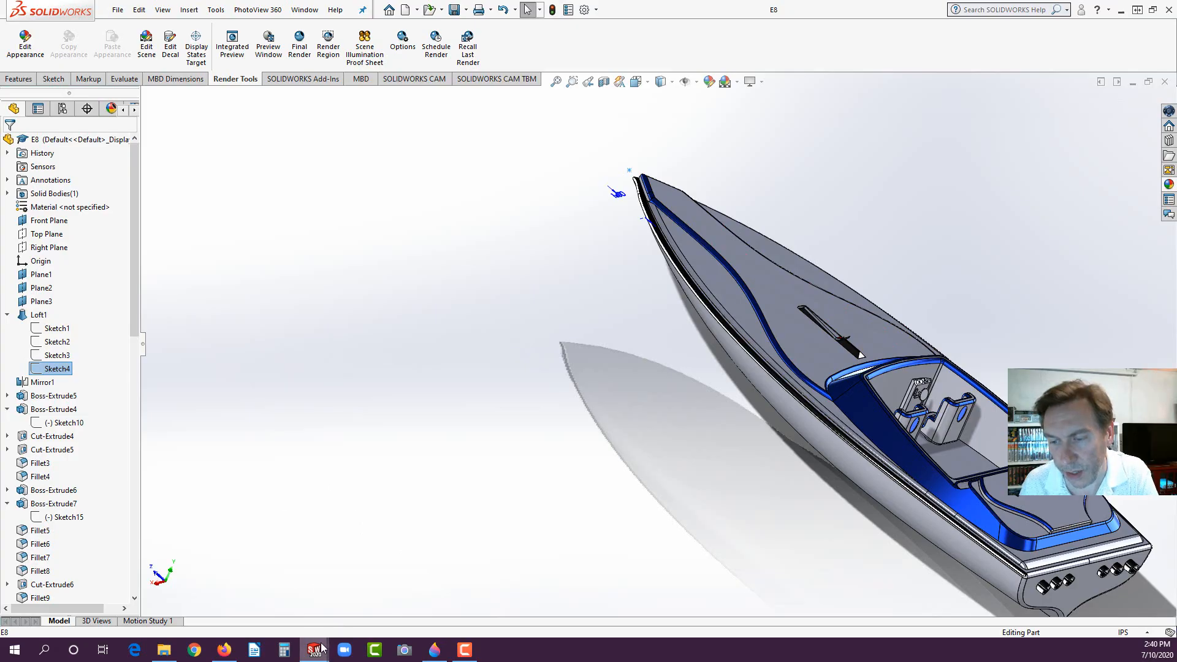
Step: Return to the new part, Part6, and create a plane offset 6 in forward from the Front Plane
left_click(358, 618)
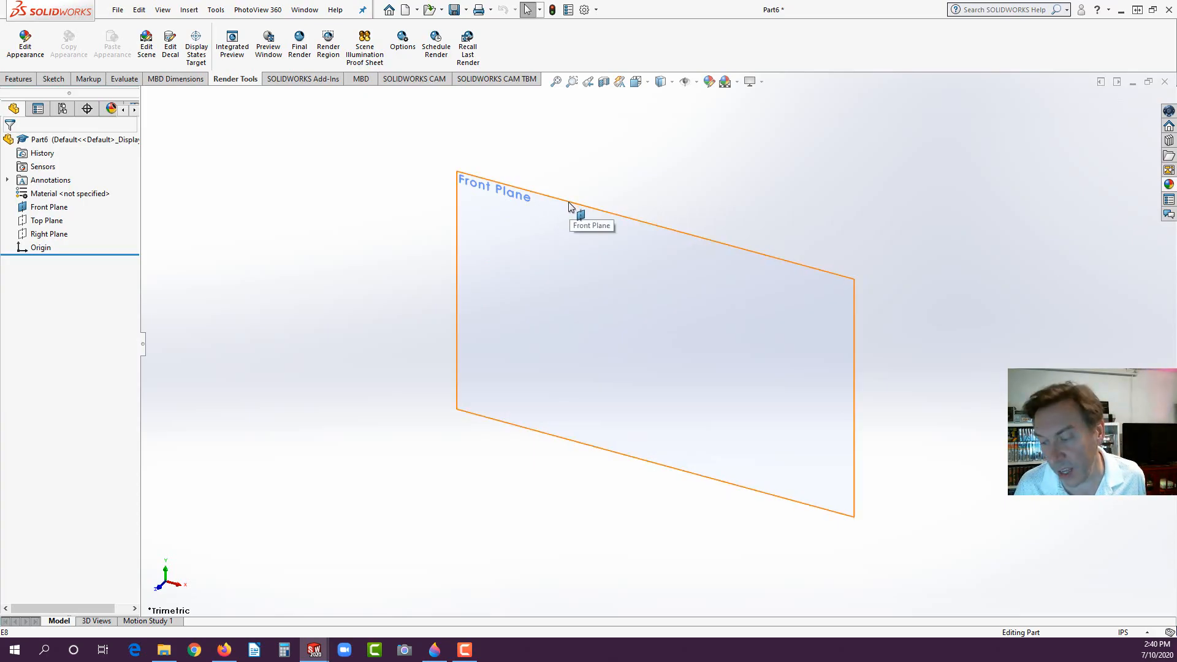
left_click_drag(568, 201, 507, 278, "ctrl")
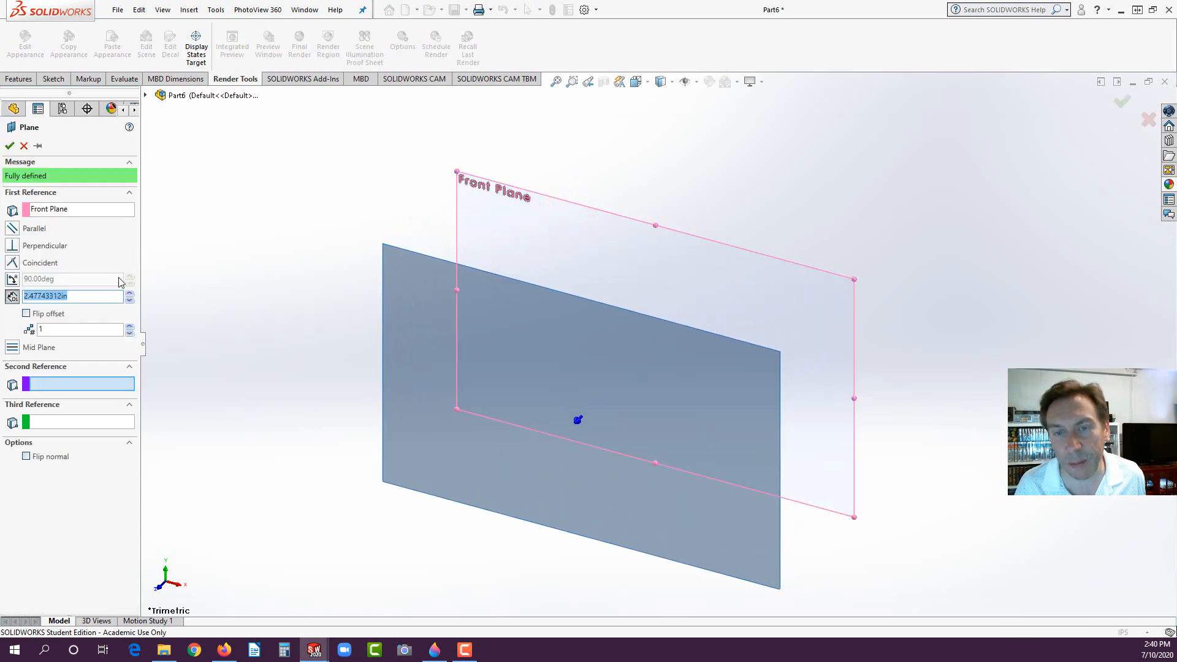
type("6")
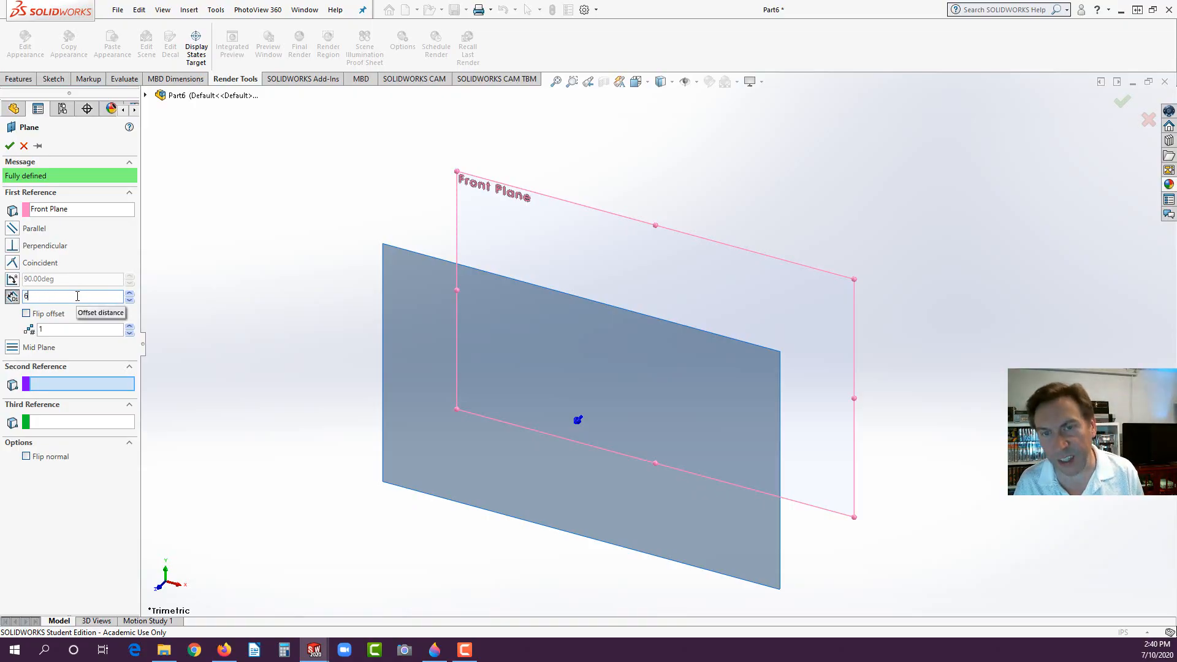
key("Return")
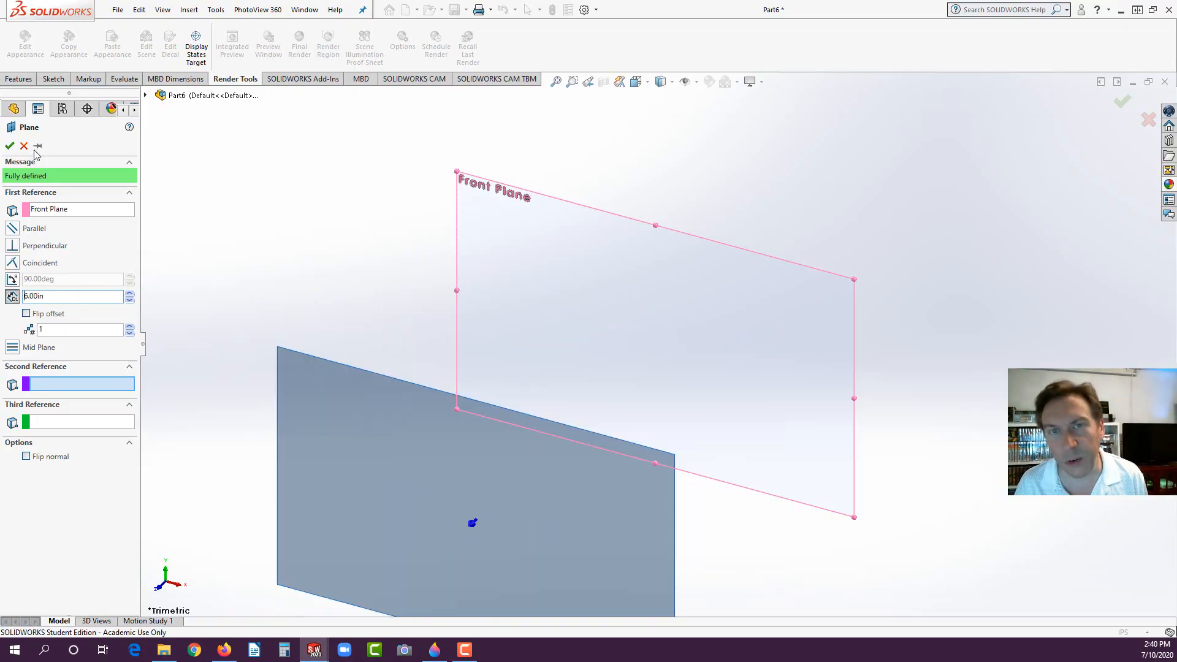
left_click(10, 146)
key("f")
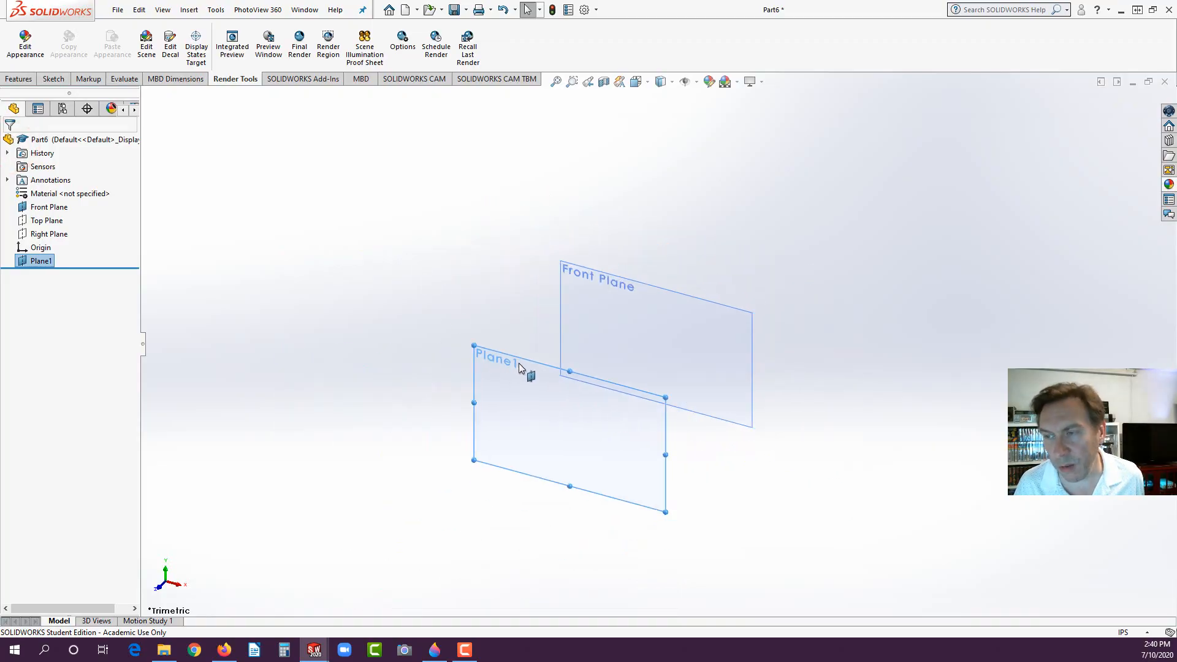
scroll(519, 361, "down", 3)
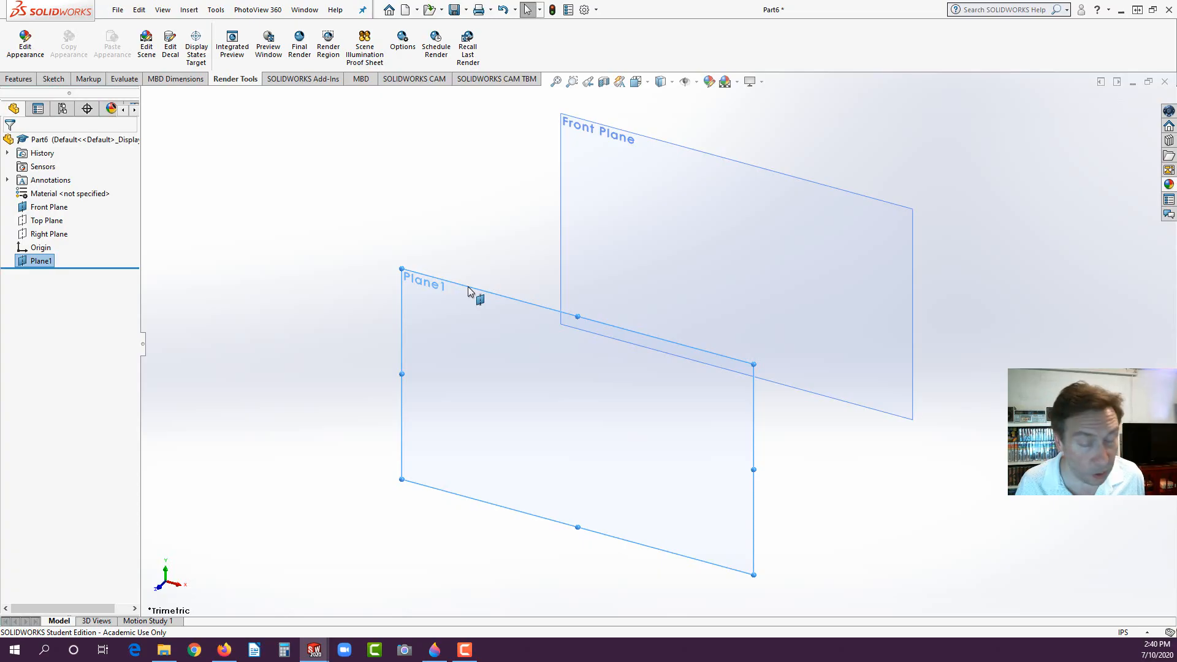
Step: Create a plane offset 8 in forward from Plane1
left_click_drag(468, 287, 371, 405, "ctrl")
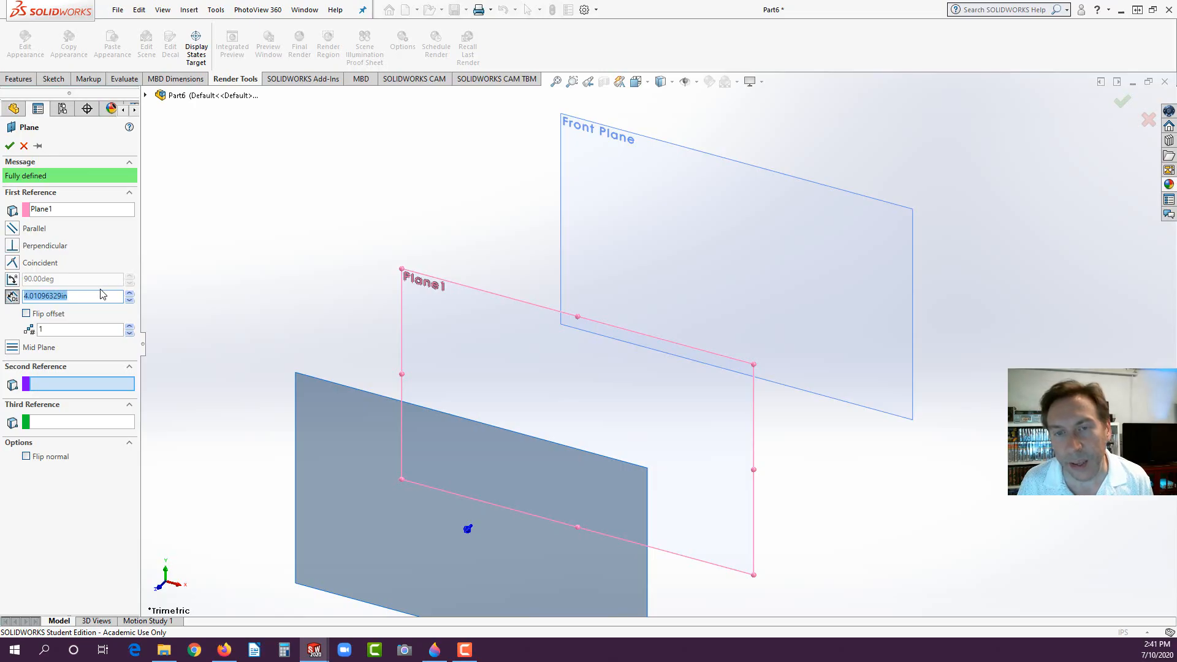
type("8")
key("Return")
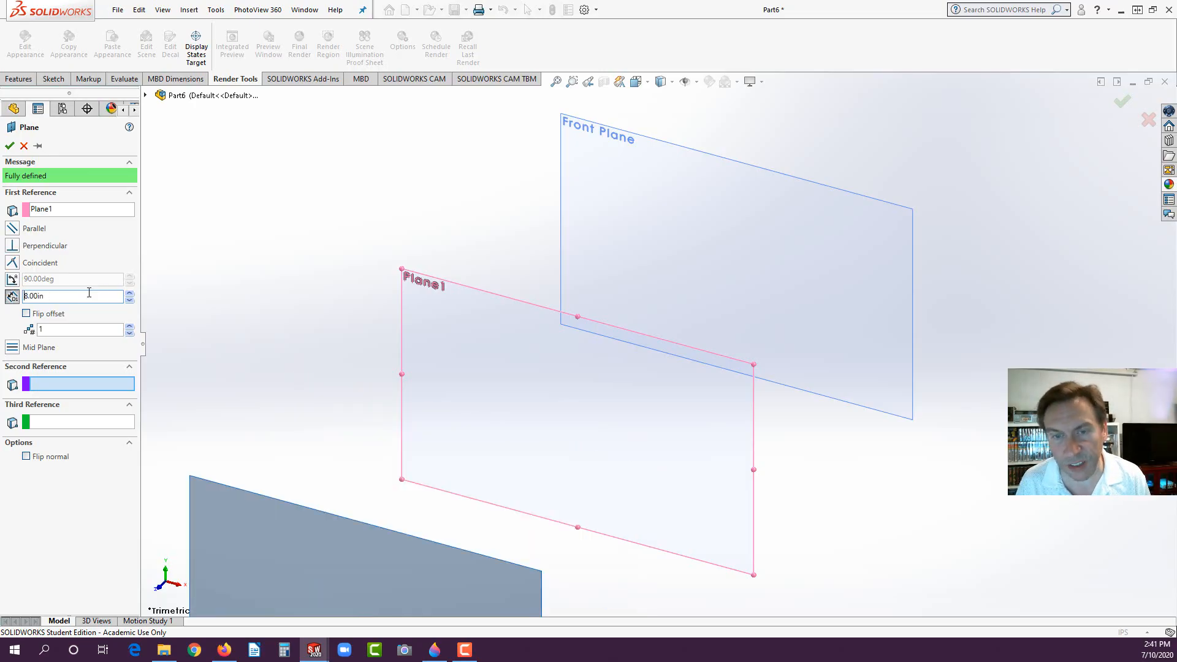
left_click(9, 145)
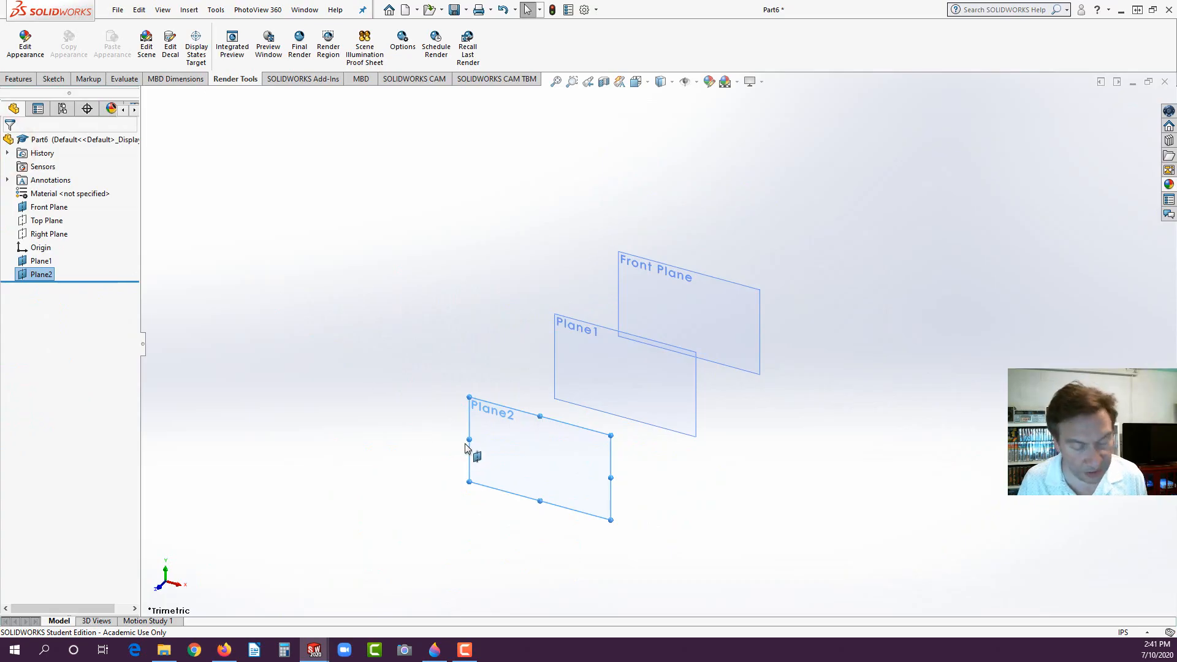
key("f")
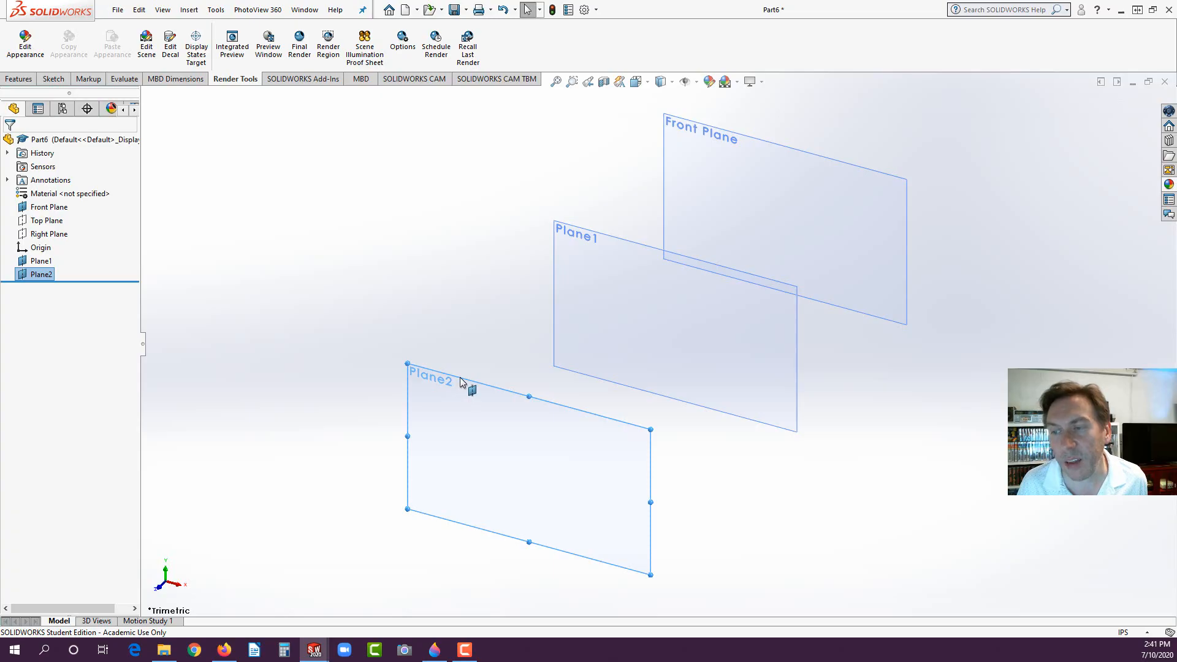
Step: Create a third plane offset 1 in forward from Plane2
left_click_drag(461, 381, 398, 455, "ctrl")
type("1")
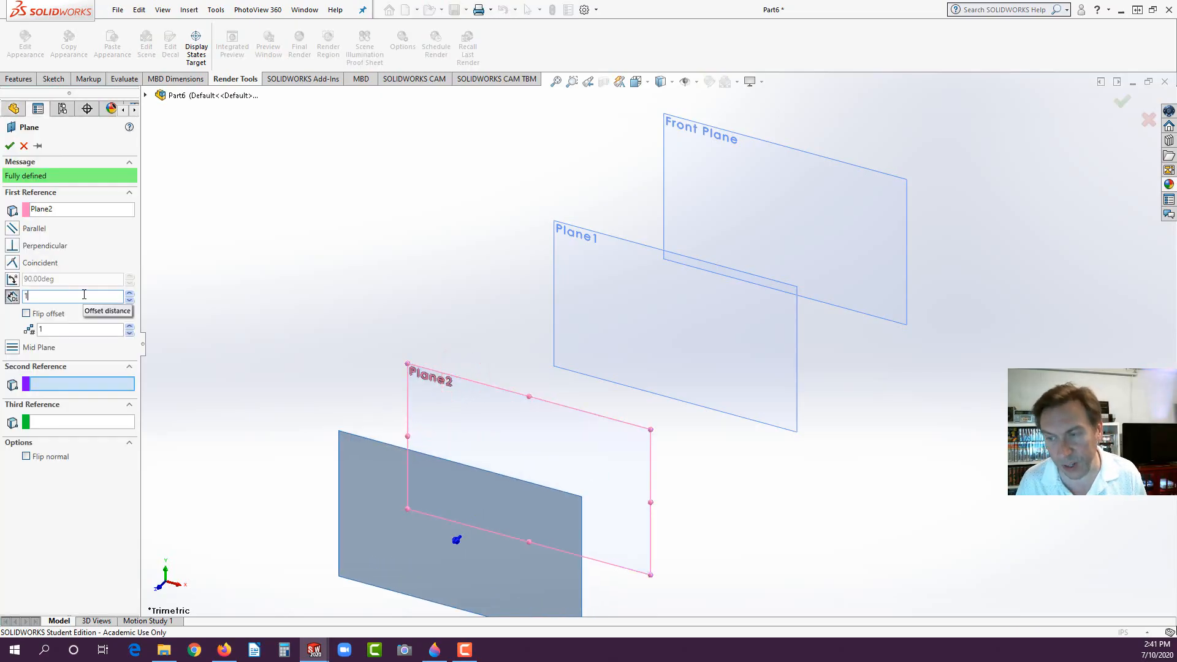
key("Return")
left_click(10, 147)
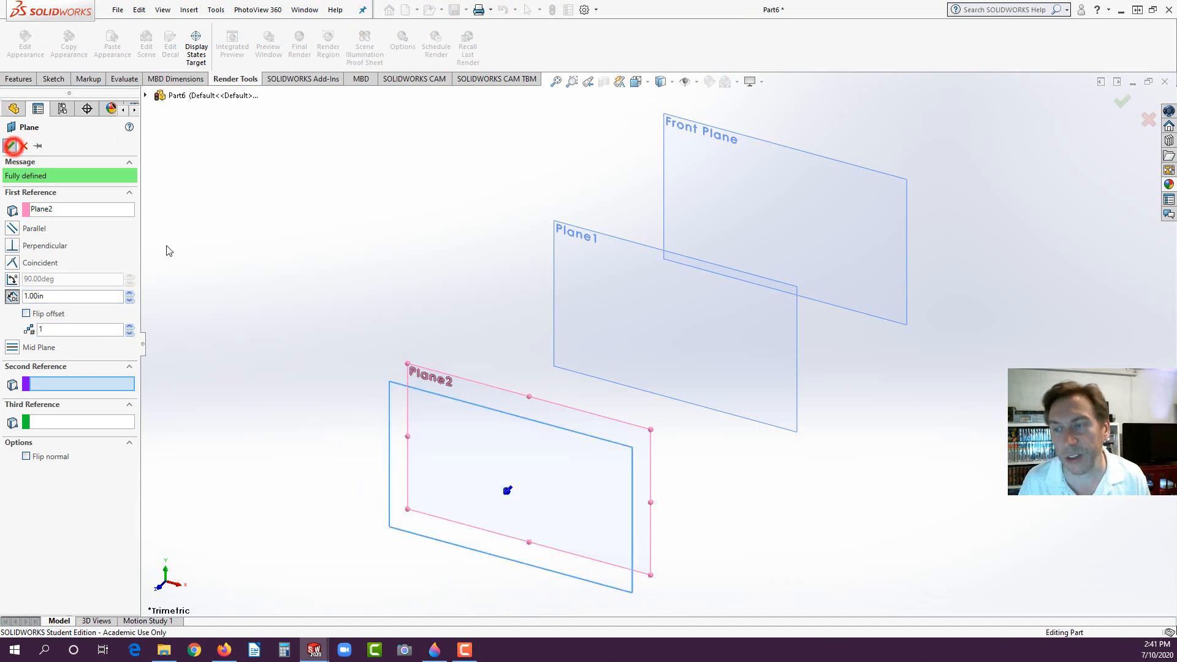
left_click(218, 253)
scroll(828, 418, "up", 2)
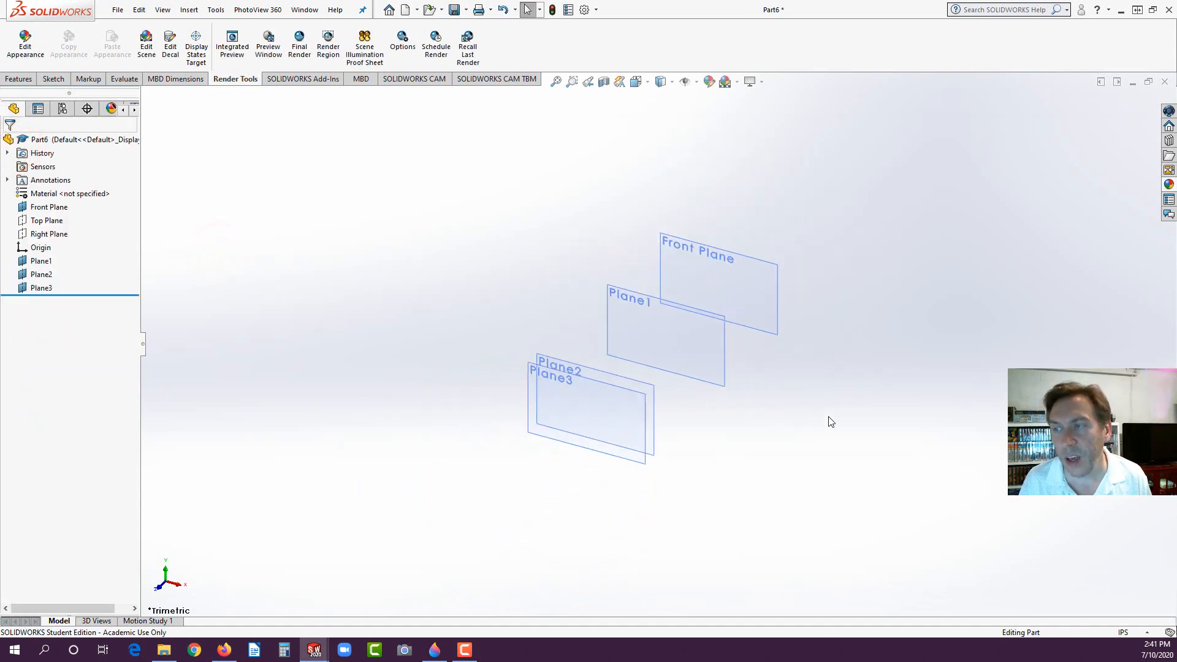
scroll(775, 365, "down", 2)
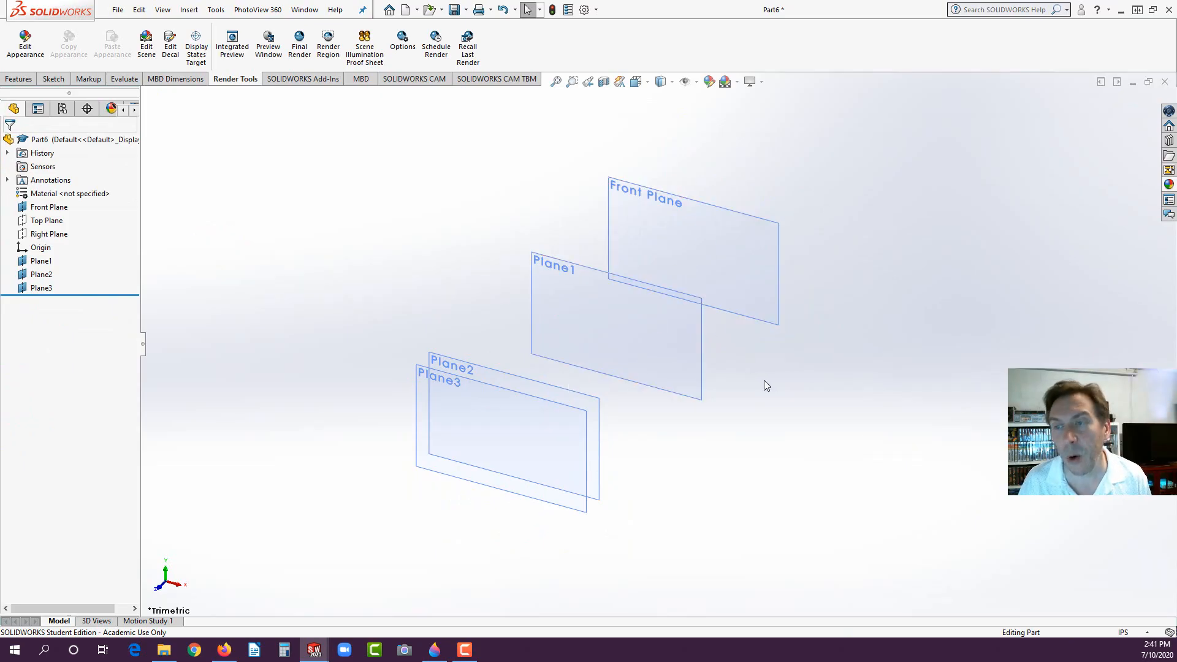
Step: Sketch on the Front Plane a horizontal line about 1.44 in long ending at the origin and a vertical line about 1.33 in downward; start Smart Dimension
left_click(665, 204)
left_click(717, 170)
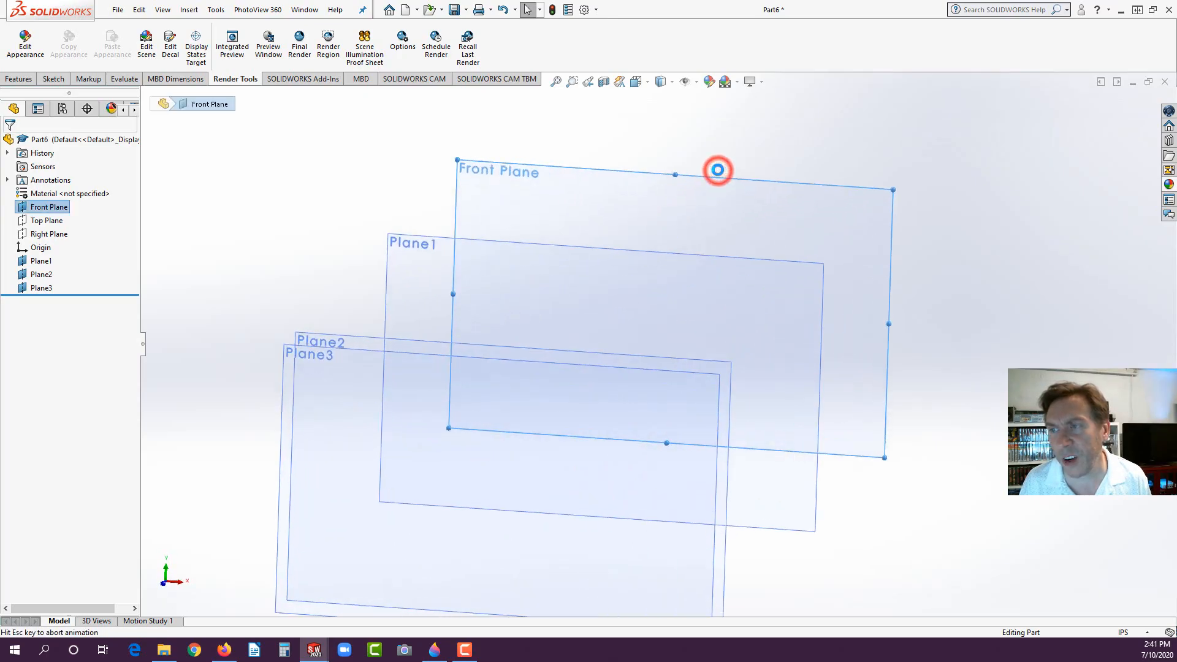
left_click(81, 32)
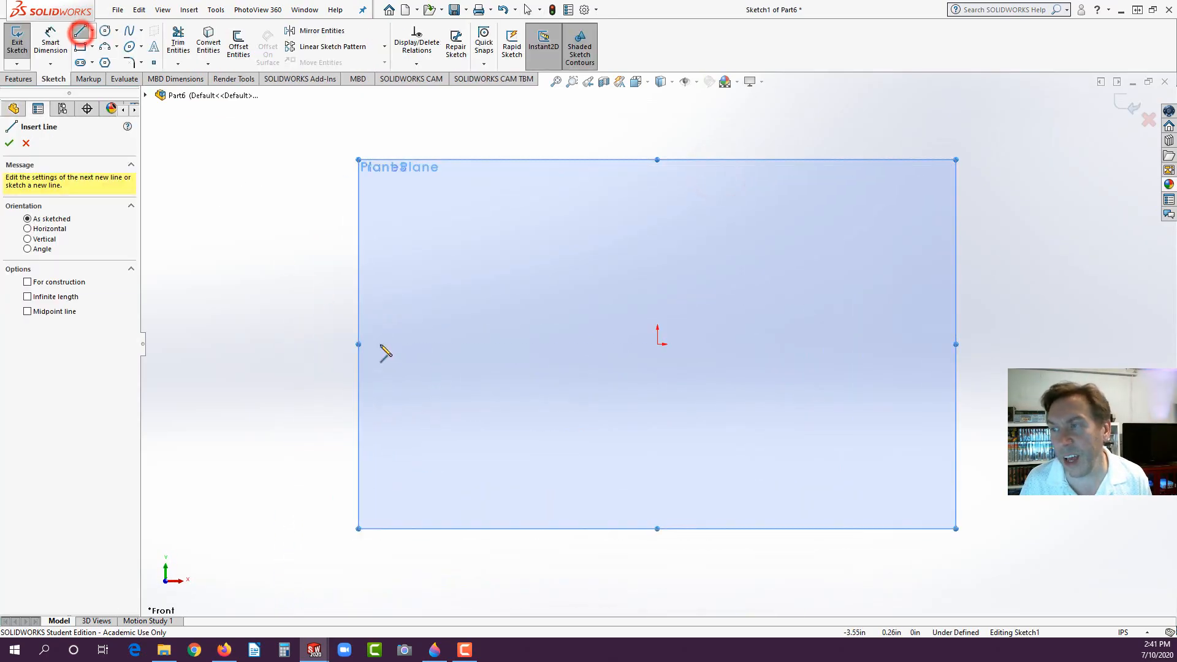
left_click(534, 344)
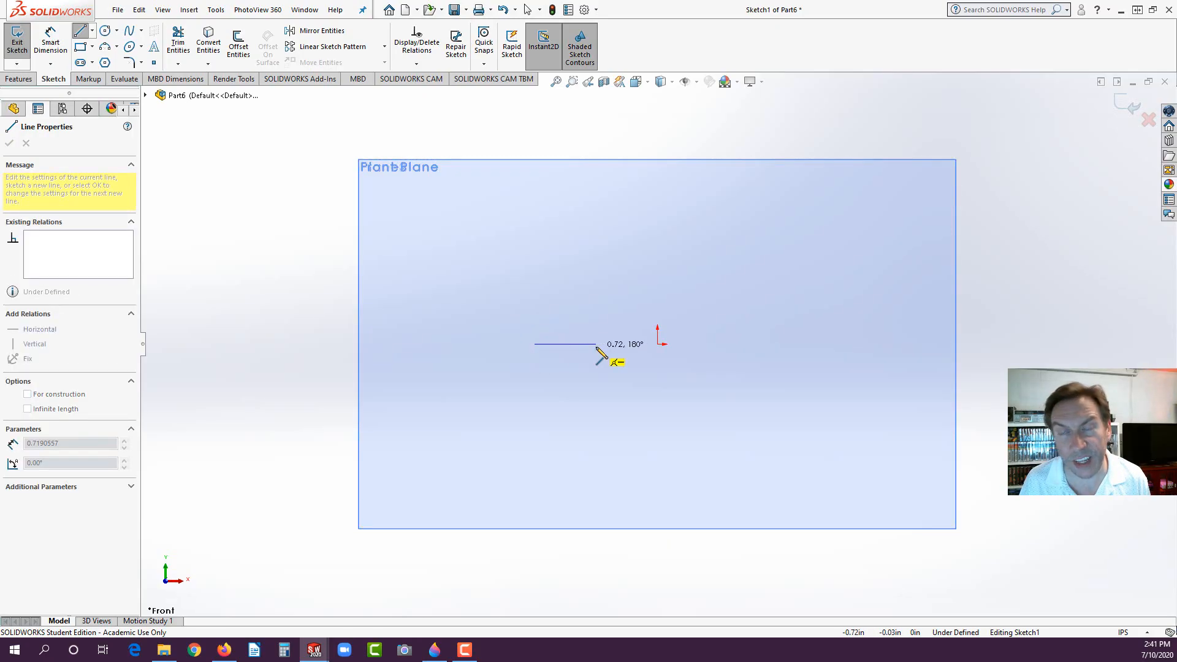
left_click(658, 344)
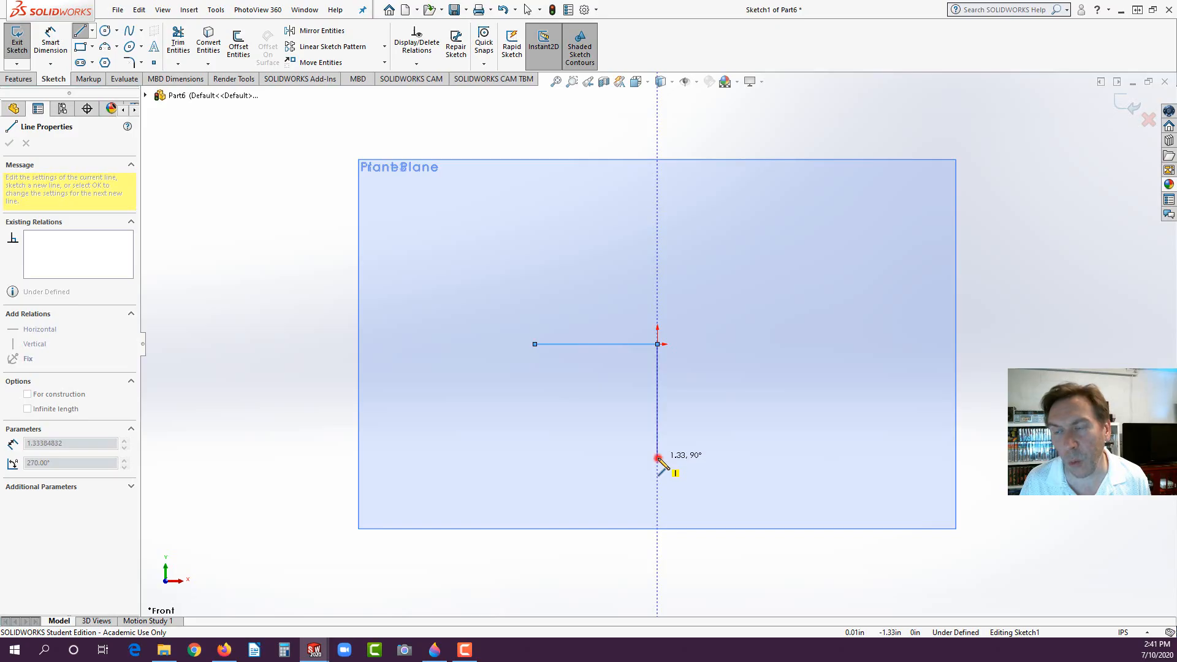
left_click(657, 458)
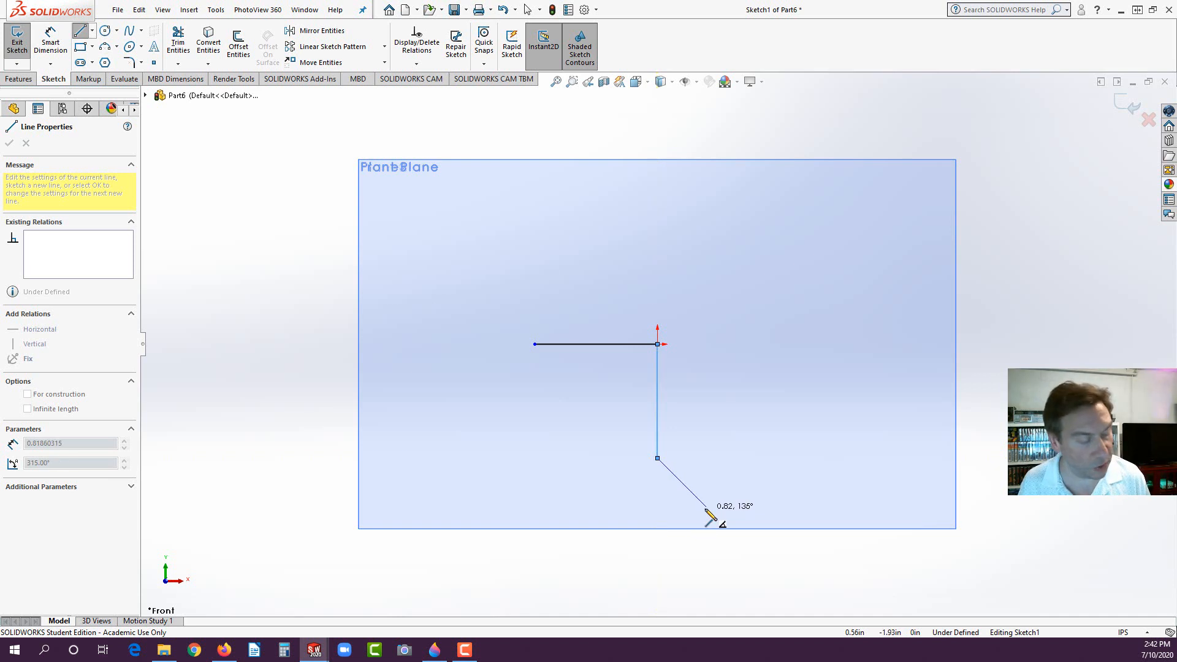
key("Escape")
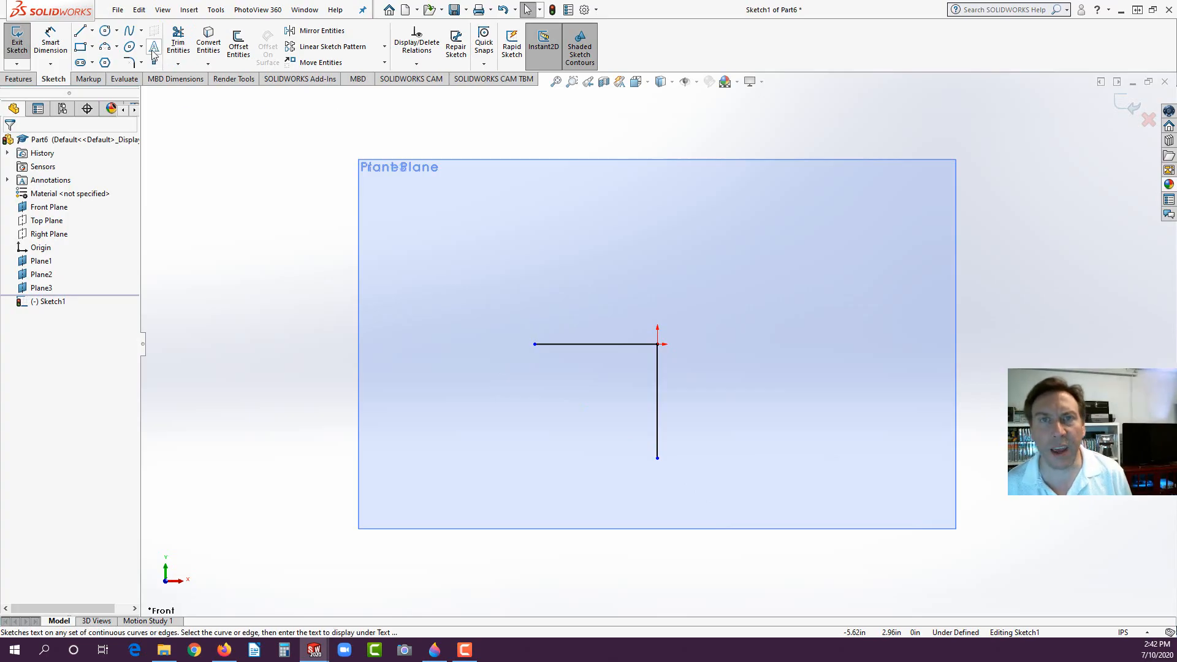
left_click(51, 42)
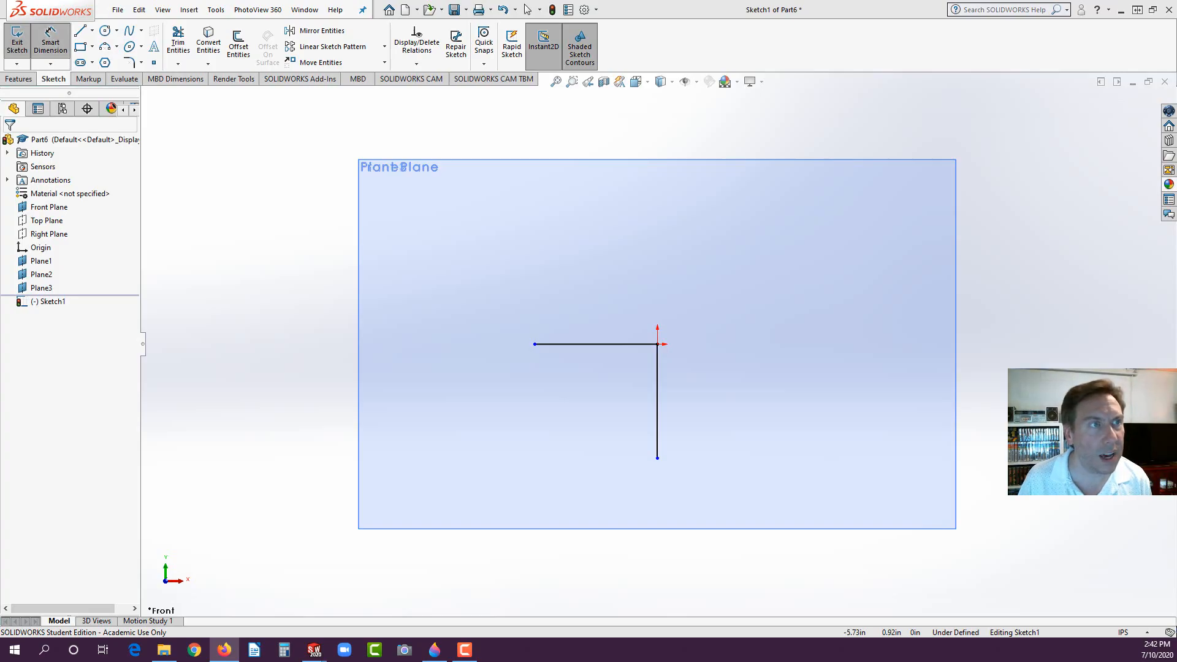
Step: Switch to Firefox and open the SolidWorks Basics PDF from the Instructional Manuals page of vertanux1.com in a new browser tab
left_click_drag(0, 66, 564, 52)
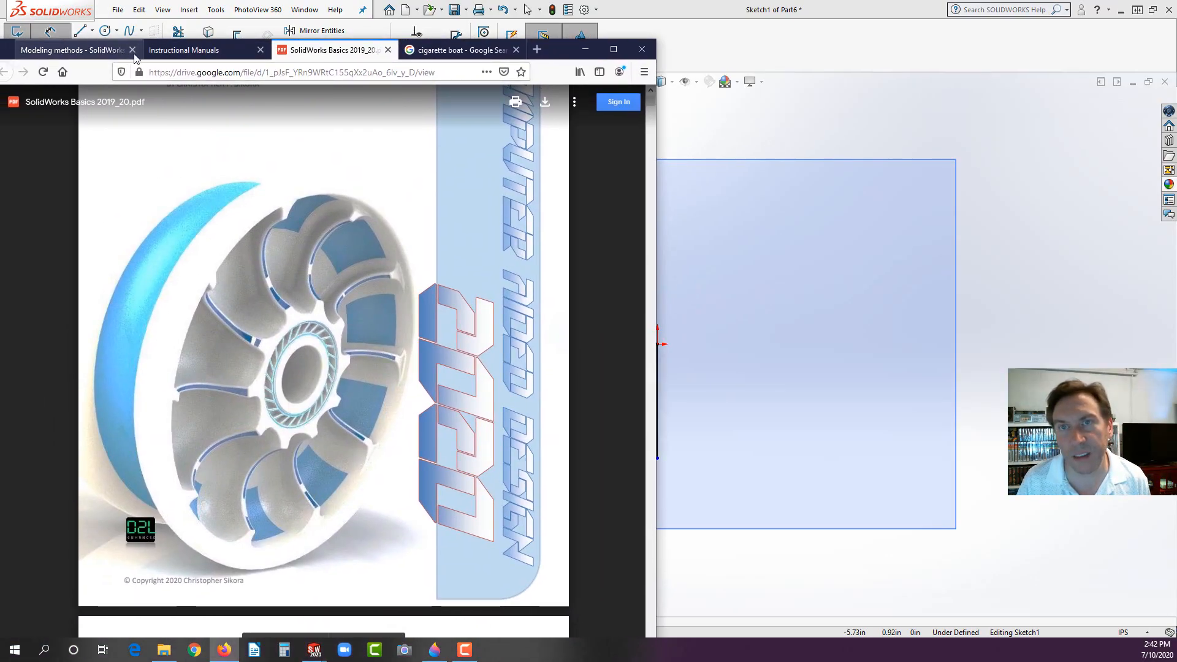
left_click(538, 51)
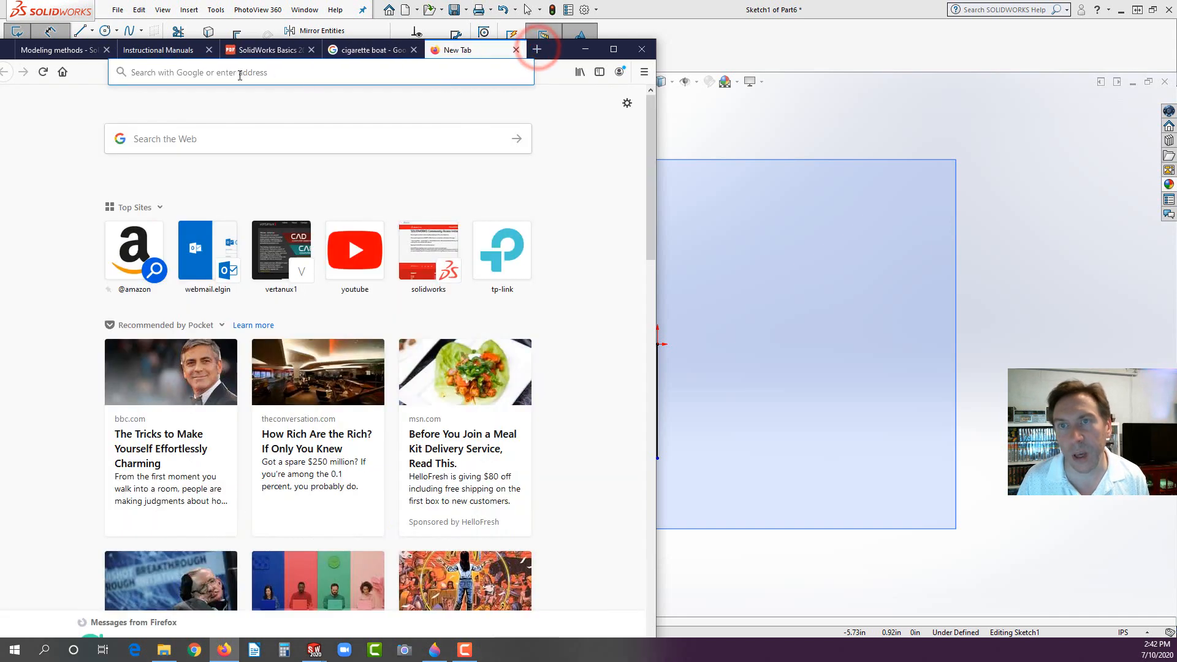
type("v")
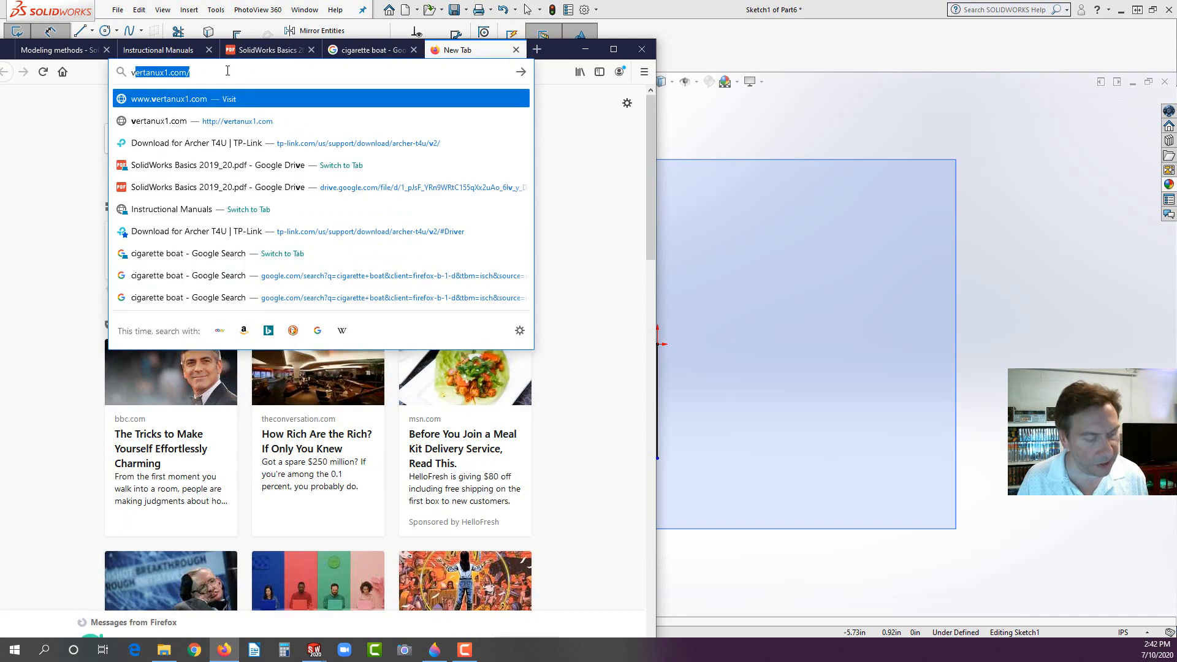
type("ert")
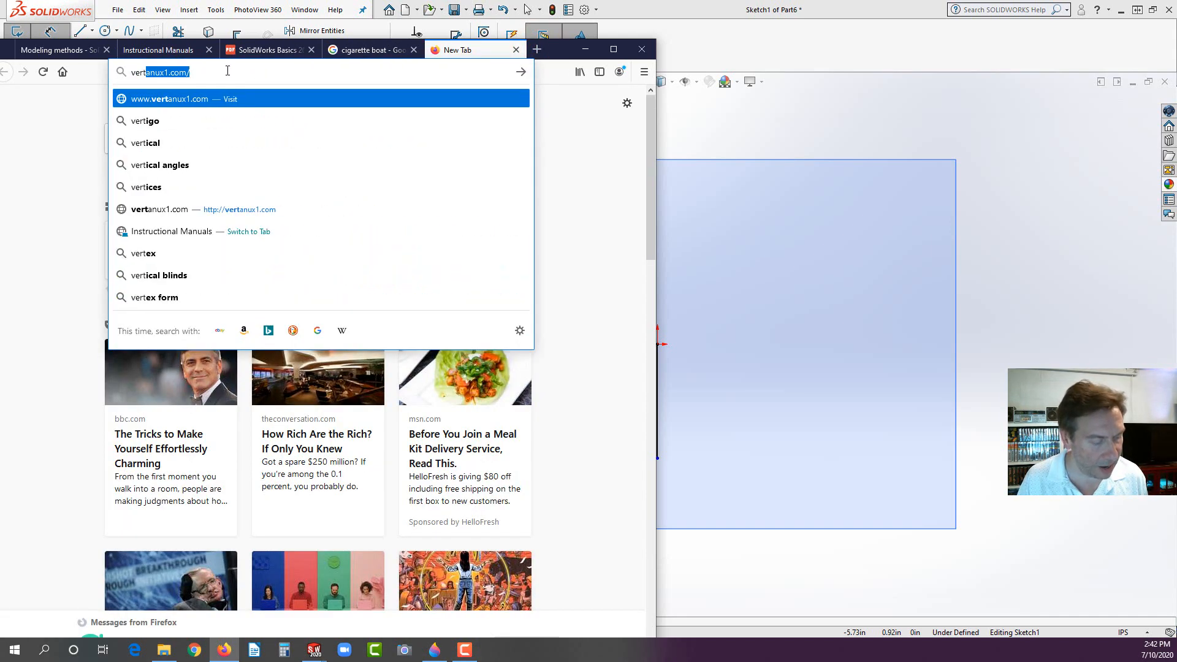
type("anu")
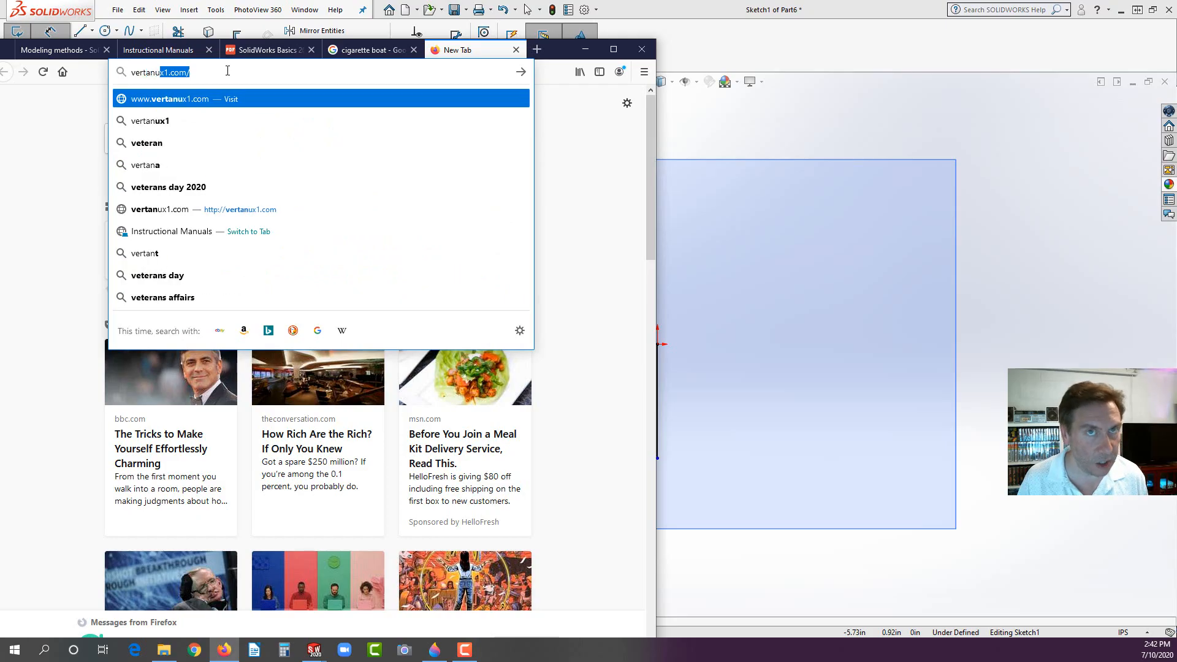
type("x")
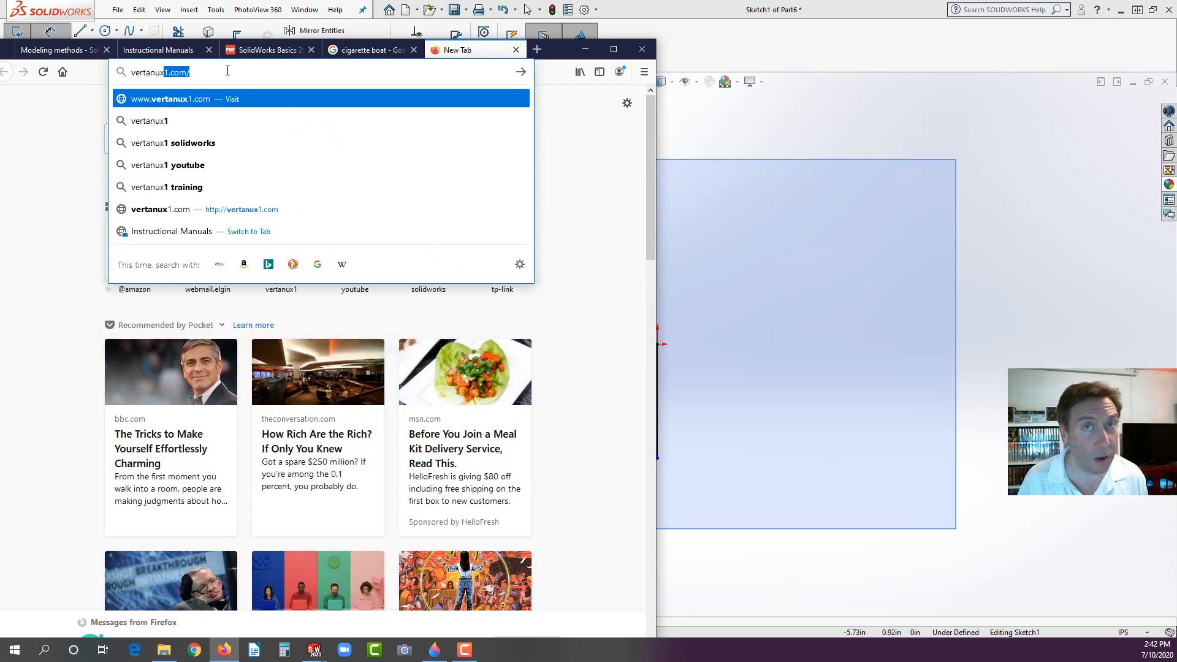
type("1")
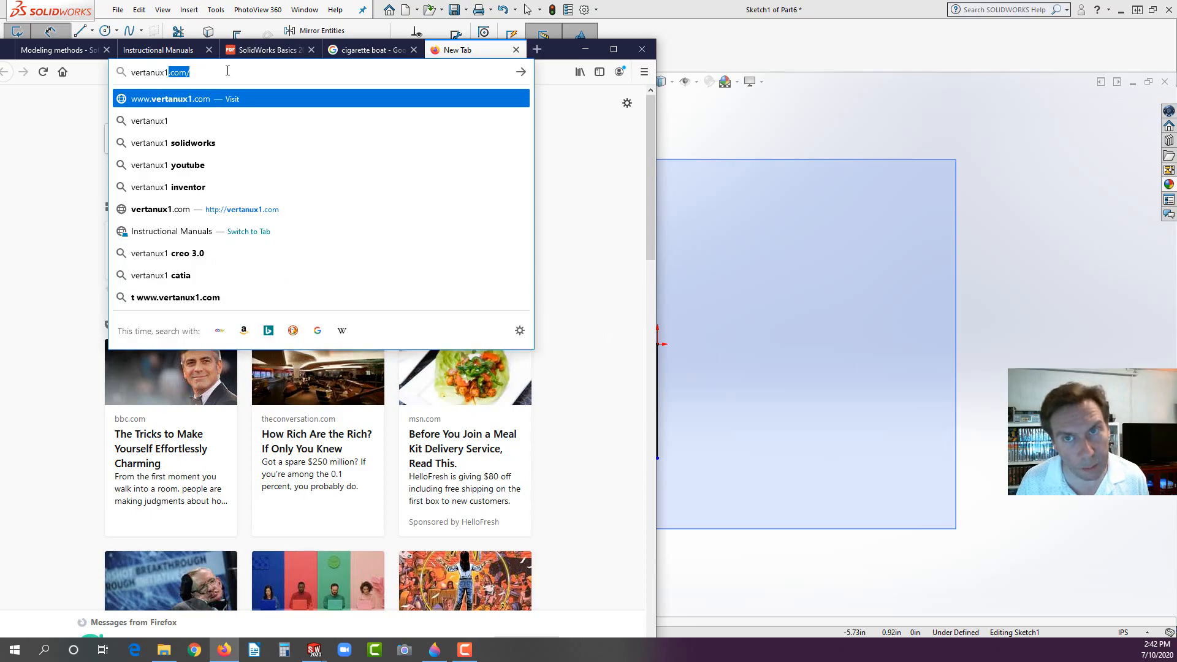
type(".")
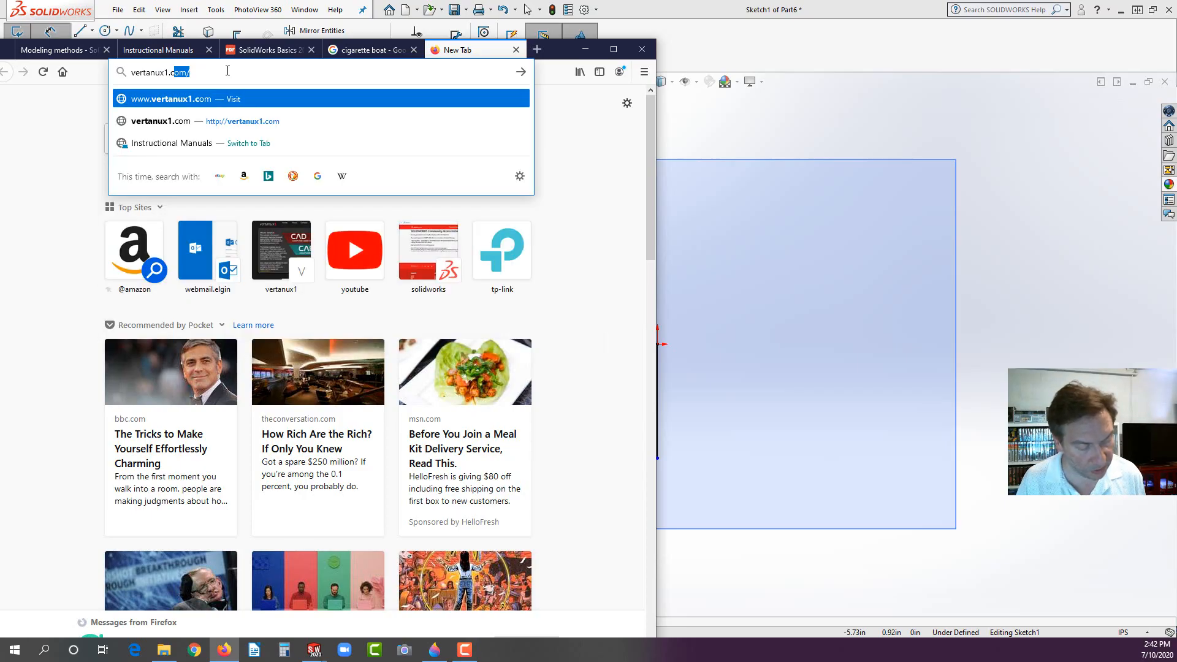
type("com")
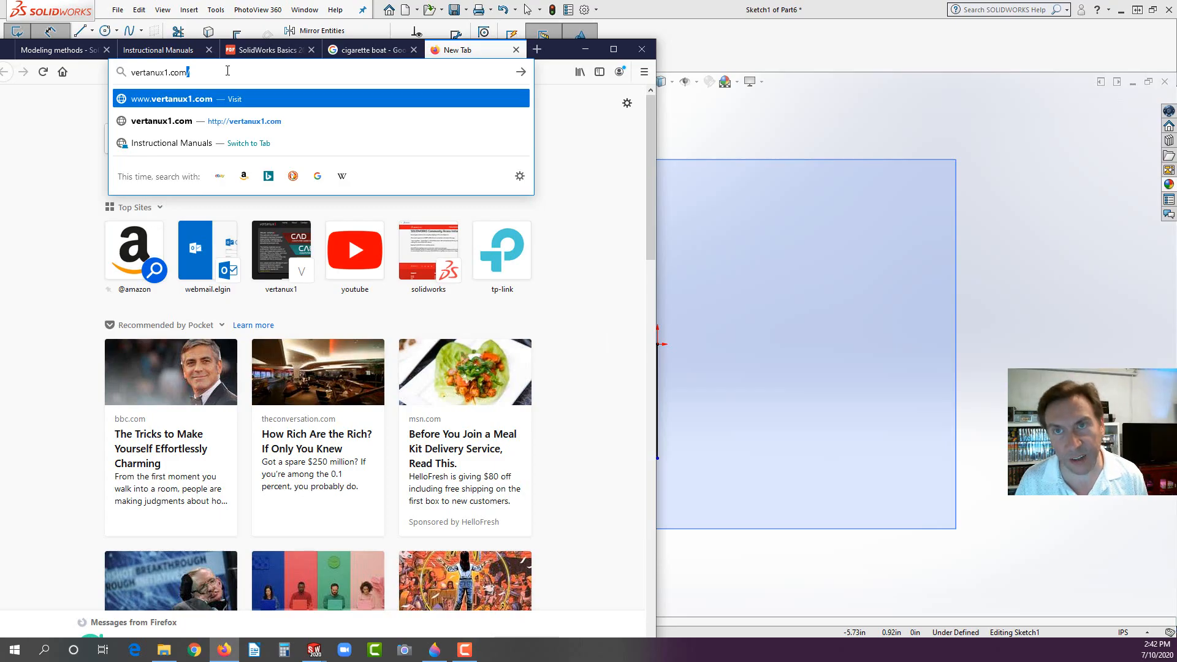
key("Return")
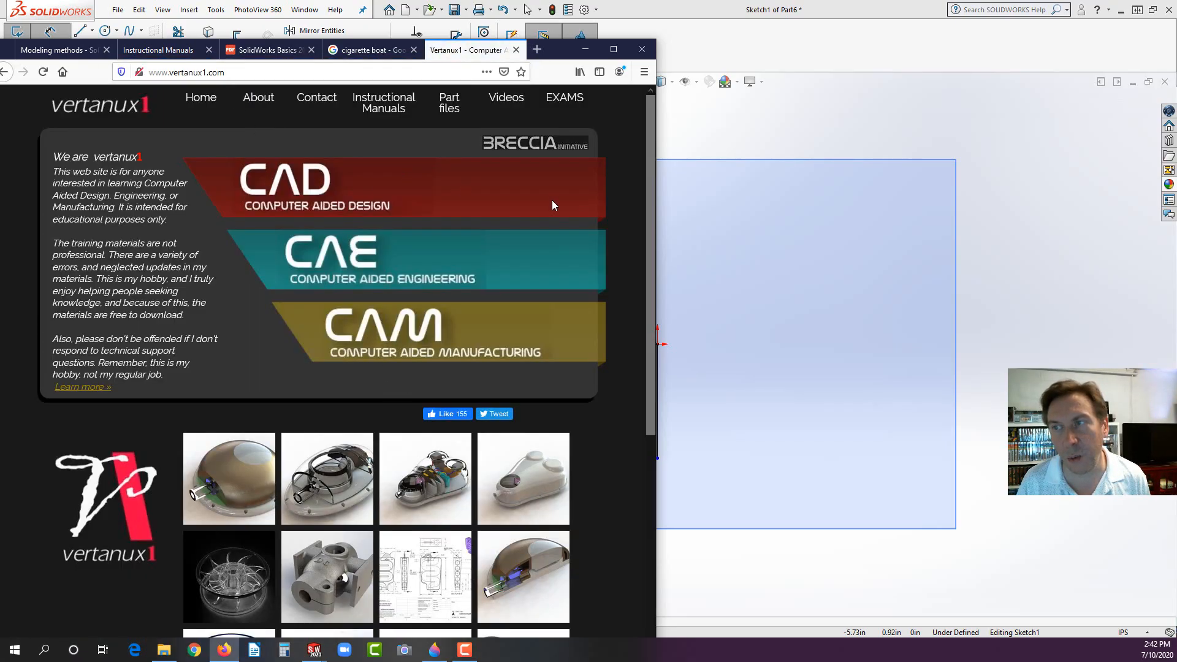
left_click(384, 104)
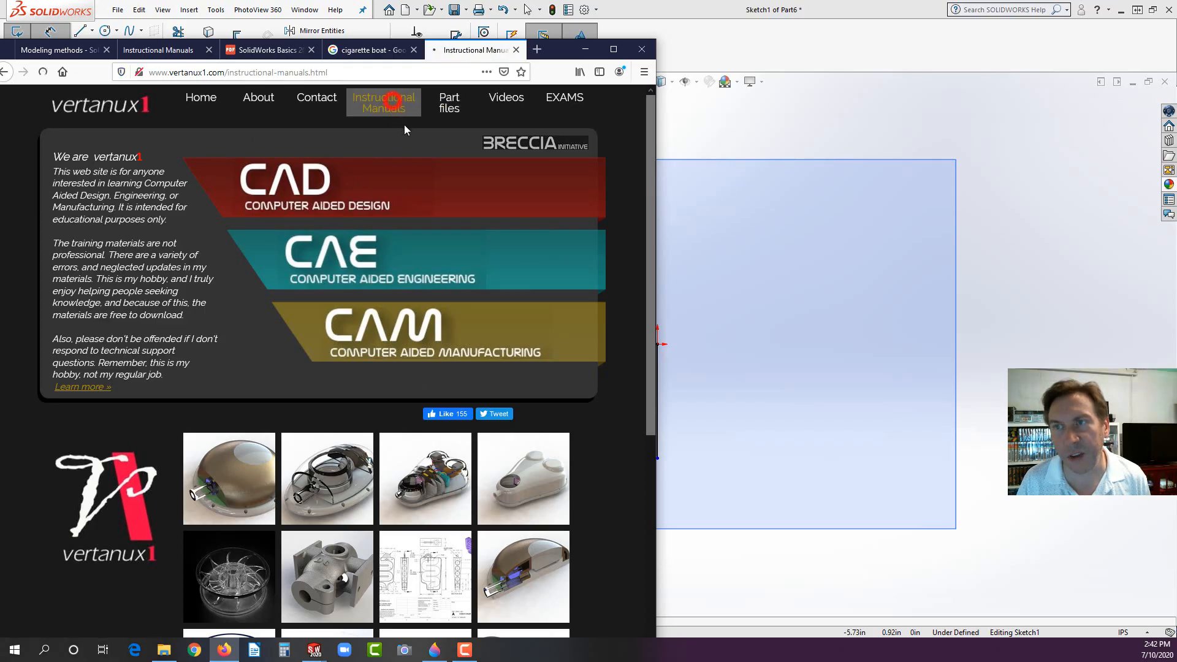
left_click(175, 302)
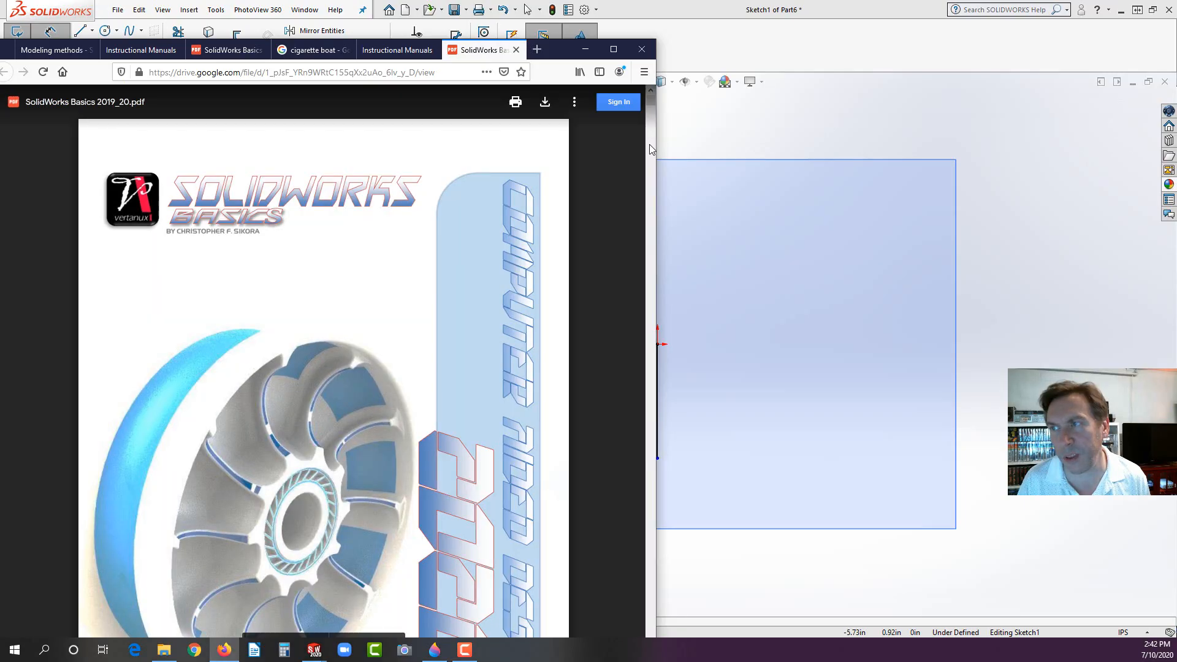
Step: Find Exercise 8, Lofting, in the manual and examine the plane offsets and the dimensioned profile of Sketch 1
left_click_drag(652, 104, 633, 463)
scroll(601, 417, "up", 10)
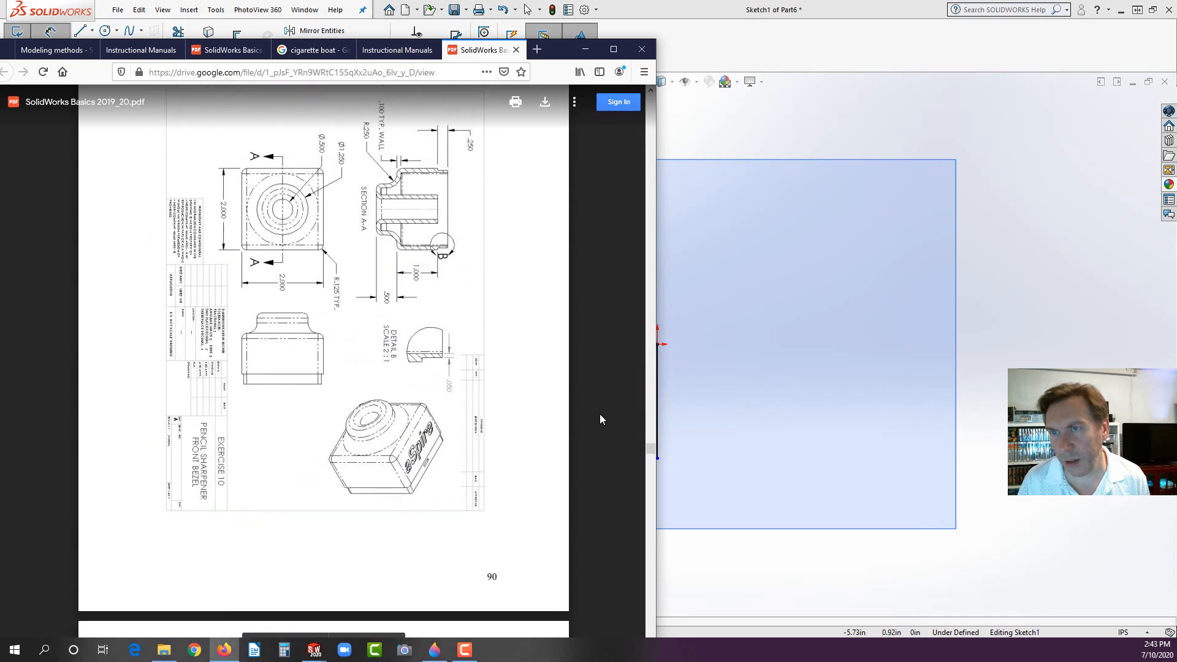
scroll(599, 410, "up", 20)
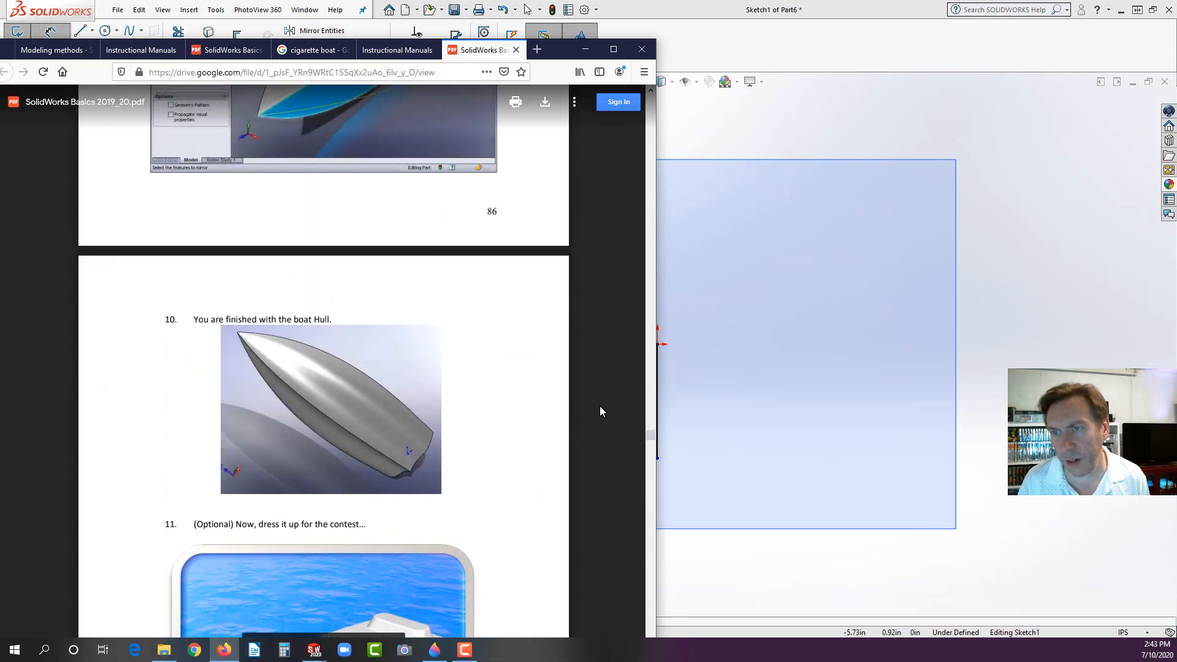
scroll(600, 410, "up", 15)
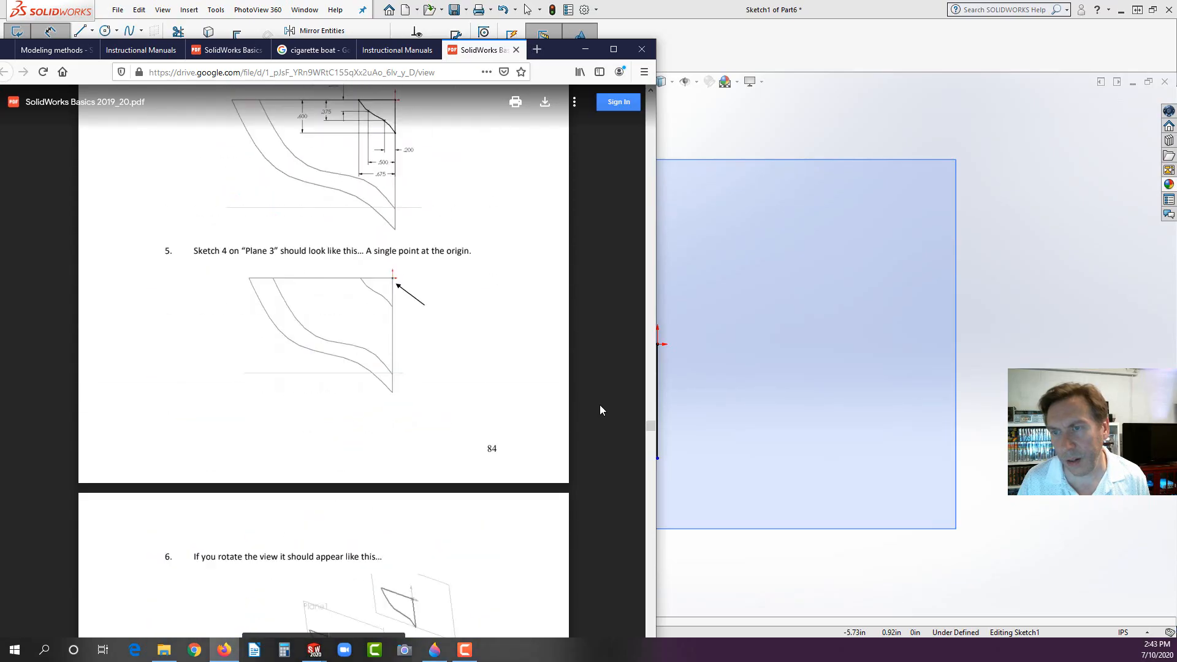
scroll(600, 410, "up", 8)
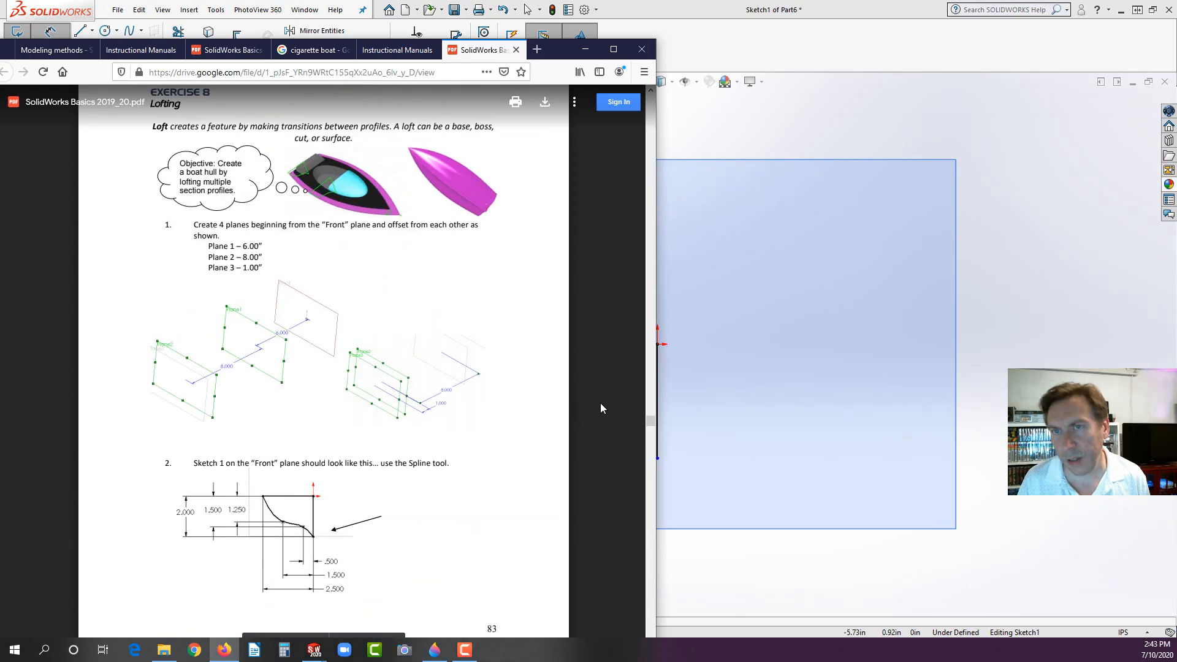
scroll(601, 407, "down", 3)
scroll(600, 408, "up", 3)
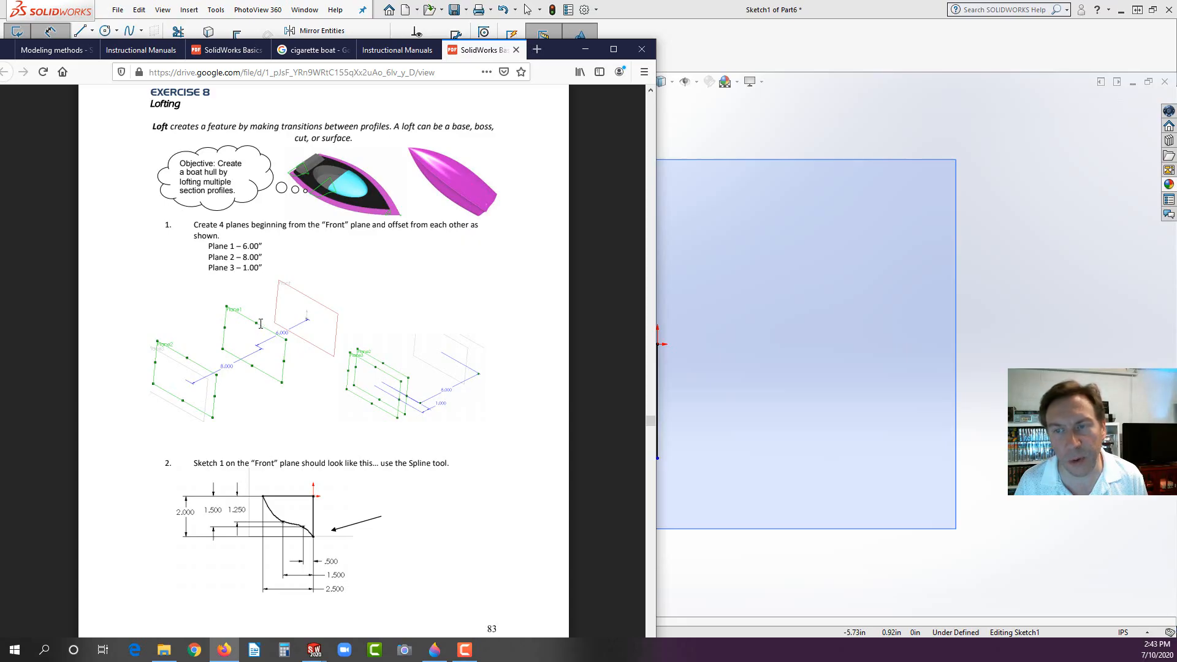
scroll(277, 393, "down", 5)
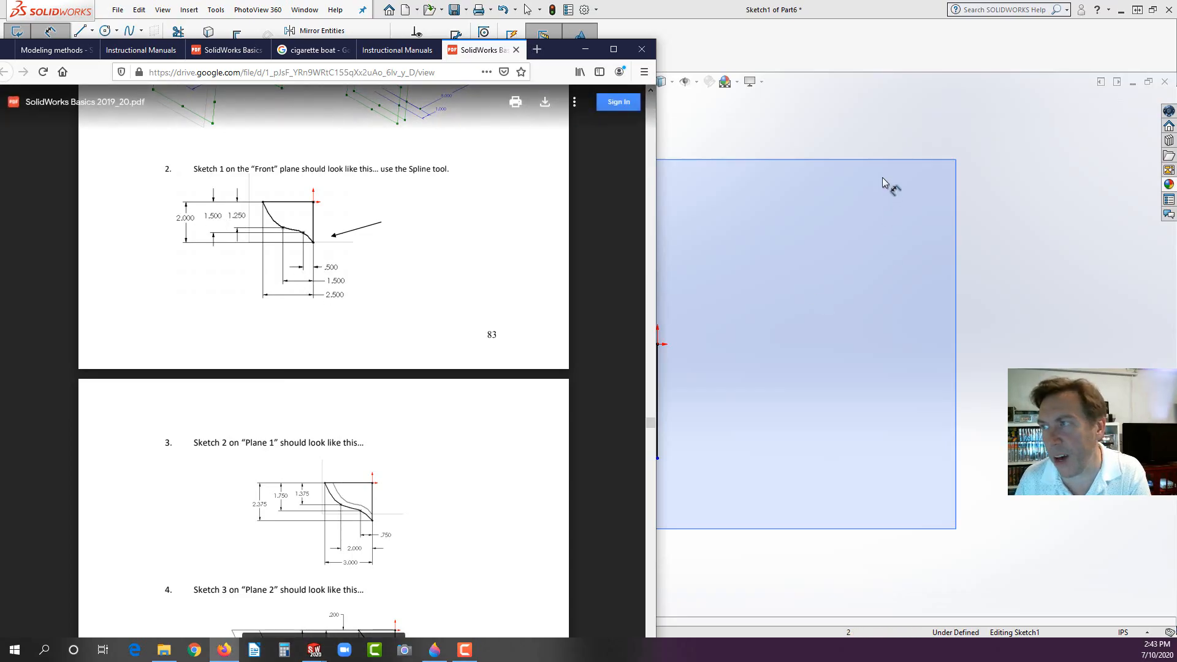
Step: Return to the SolidWorks sketch and dimension the horizontal line to 2.5 in, checking the value against Sketch 1 in the manual
left_click(852, 140)
left_click(577, 344)
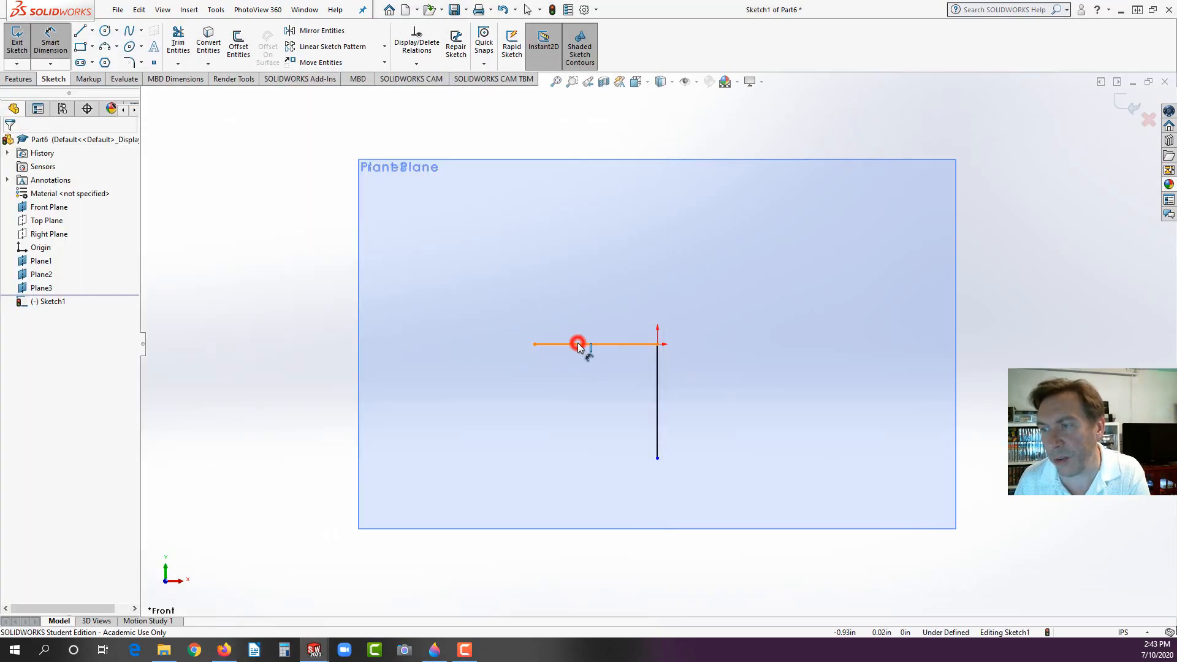
left_click(224, 650)
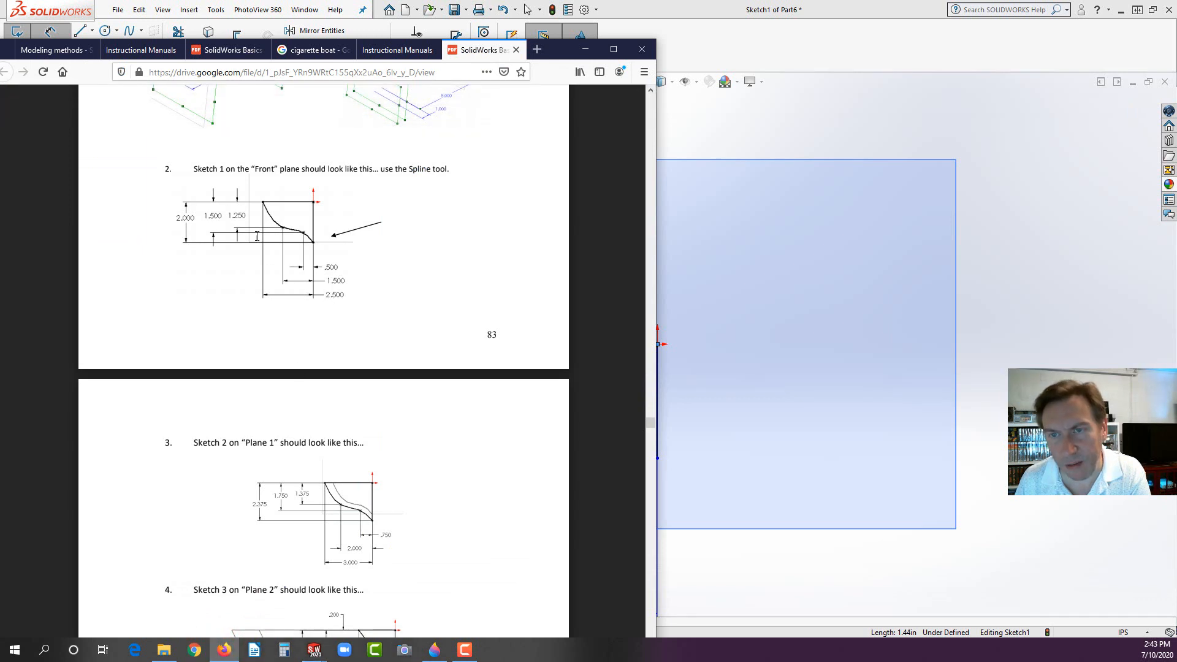
left_click(783, 216)
left_click(782, 220)
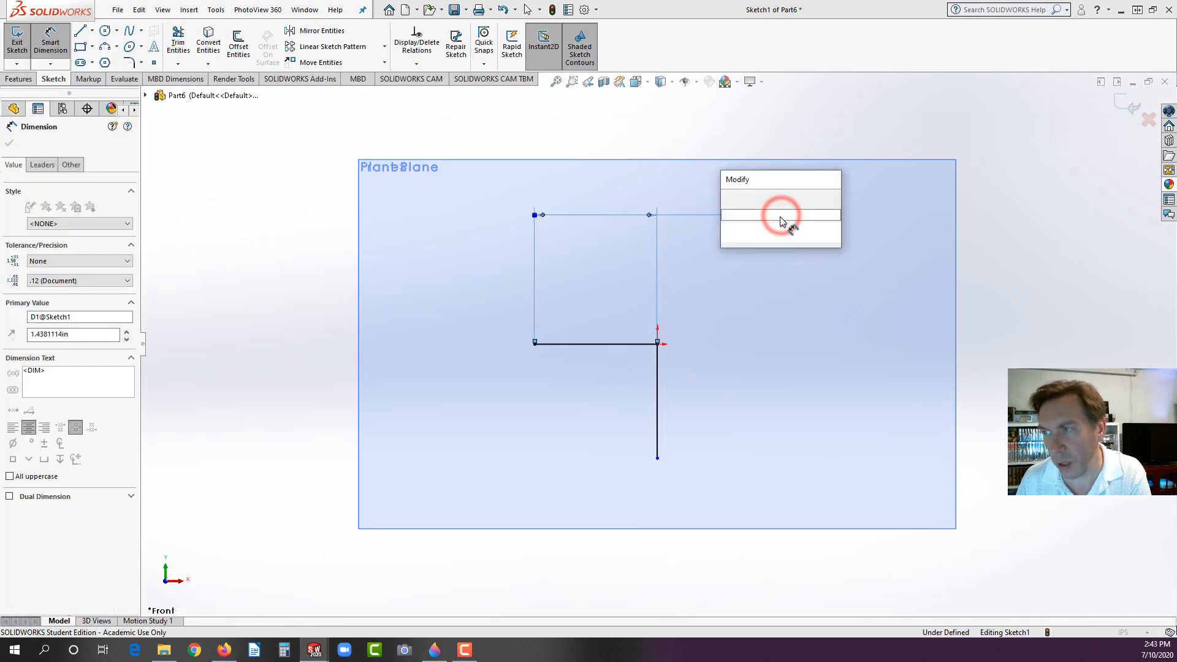
type("2.5")
key("Return")
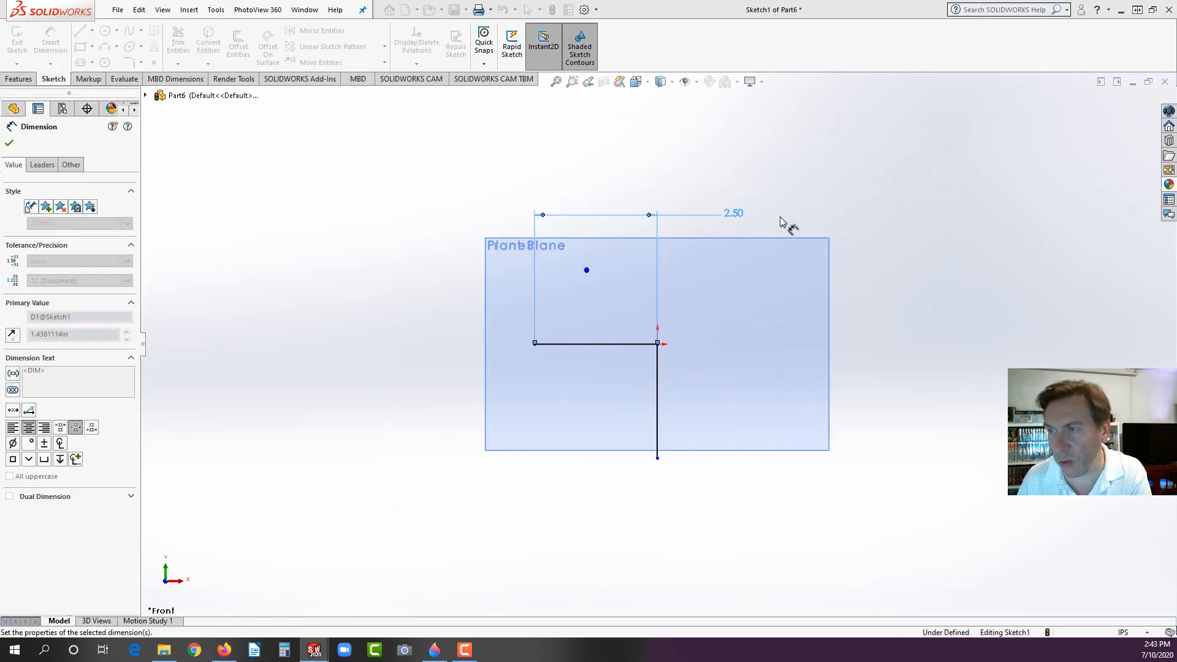
Step: Dimension the vertical line to 2.00 in and move the horizontal line's dimension below the profile
left_click(657, 383)
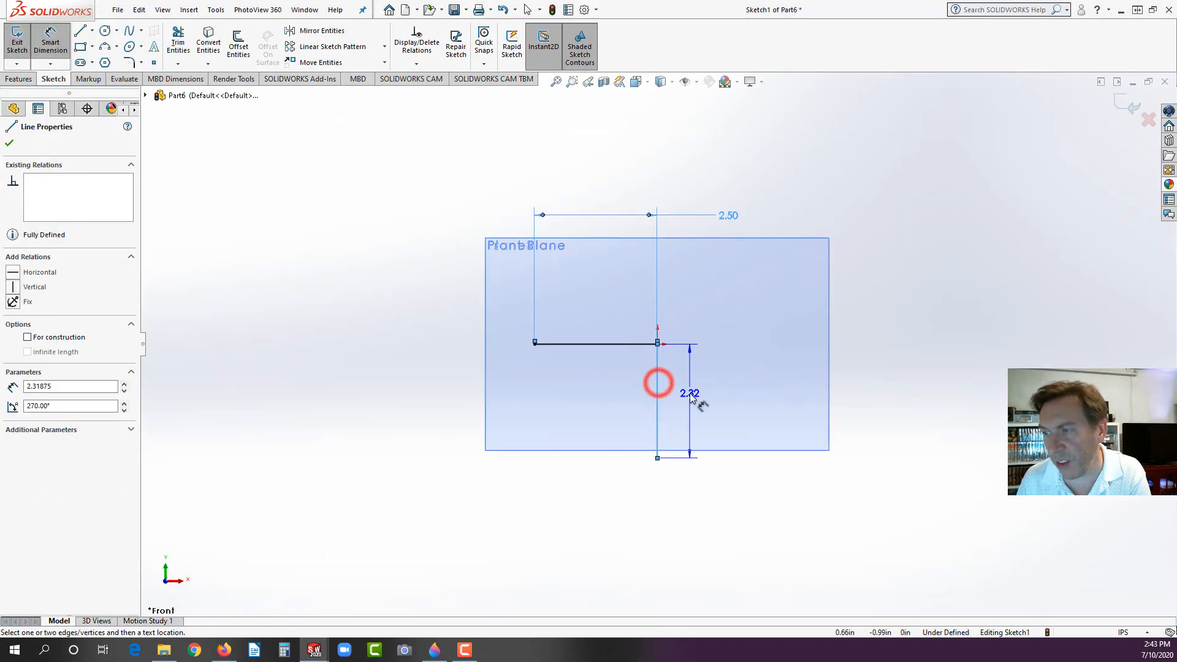
left_click(691, 395)
type("2.00in")
key("Return")
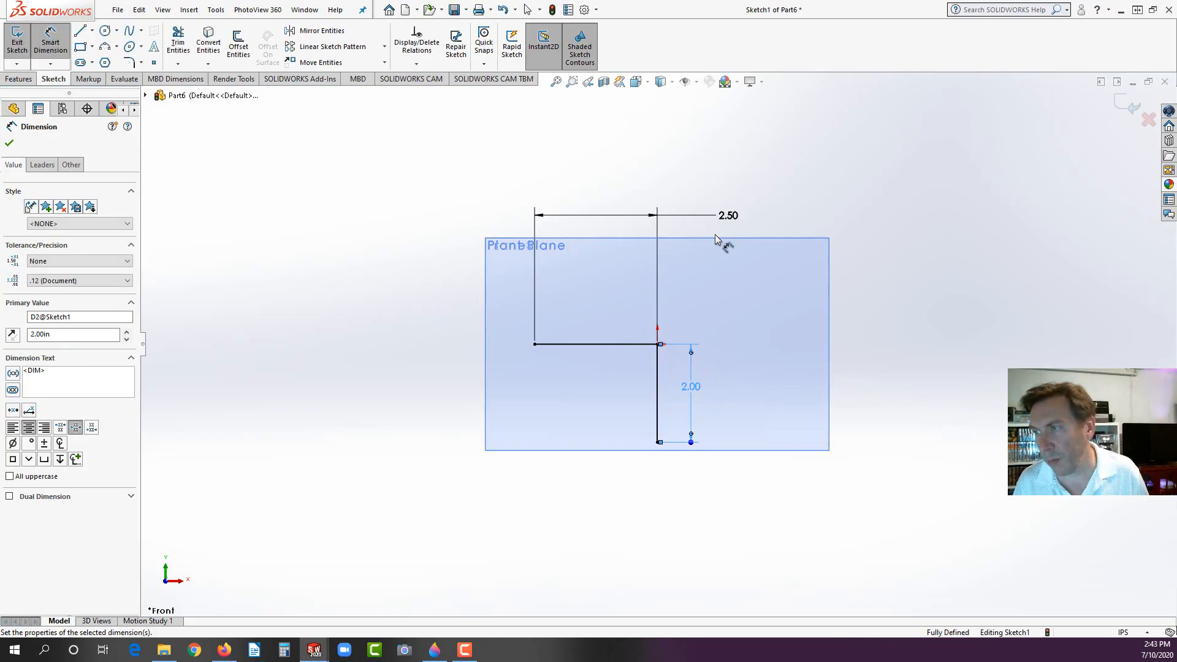
mouse_move(732, 214)
left_mouse_down()
mouse_move(682, 417)
mouse_move(637, 490)
mouse_move(587, 493)
left_mouse_up()
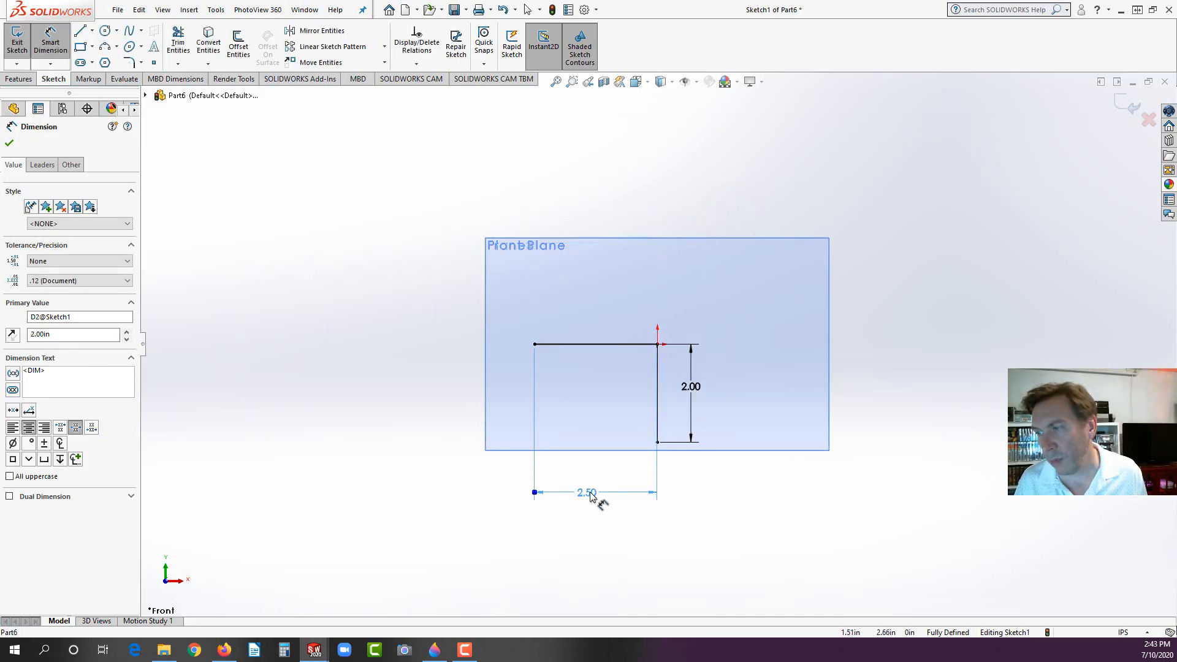
left_click(655, 520)
scroll(622, 473, "down", 1)
scroll(628, 449, "down", 2)
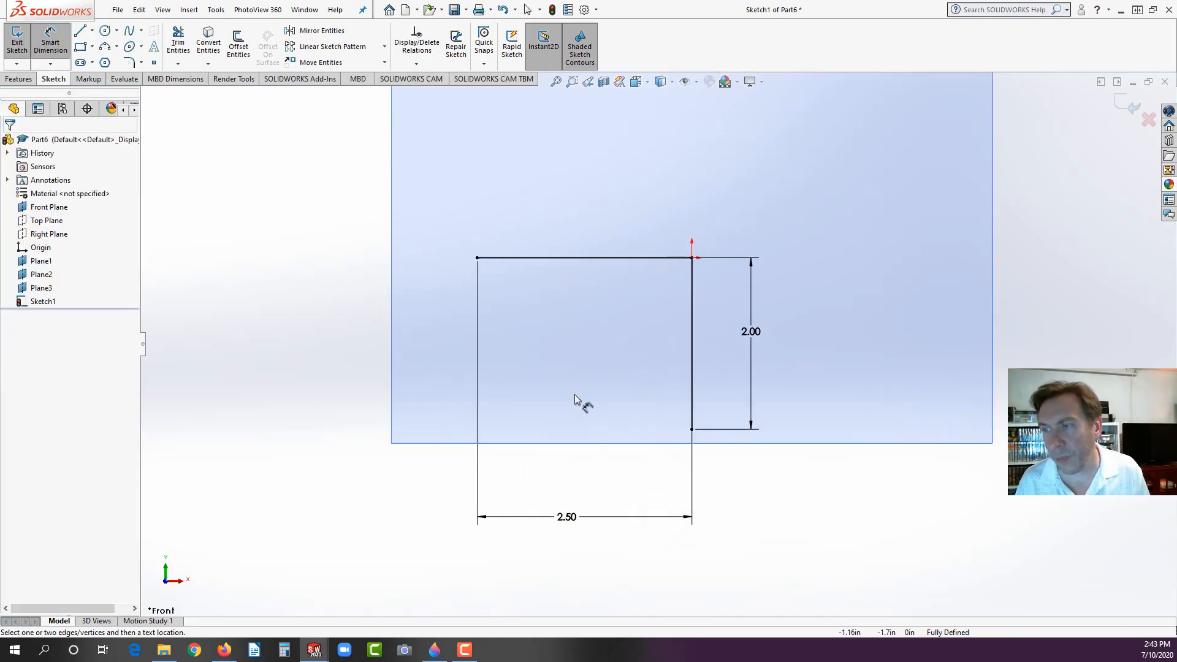
Step: Draw a spline from the horizontal line's free end through two intermediate points to the lower end of the vertical line
left_click(142, 32)
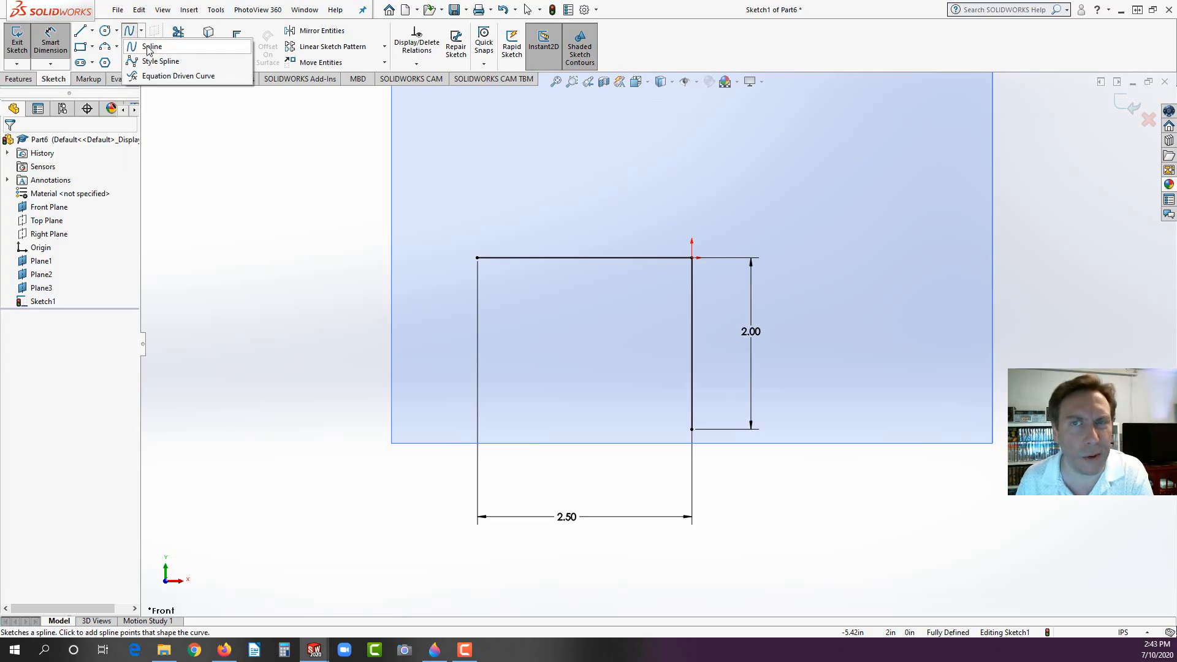
left_click(148, 47)
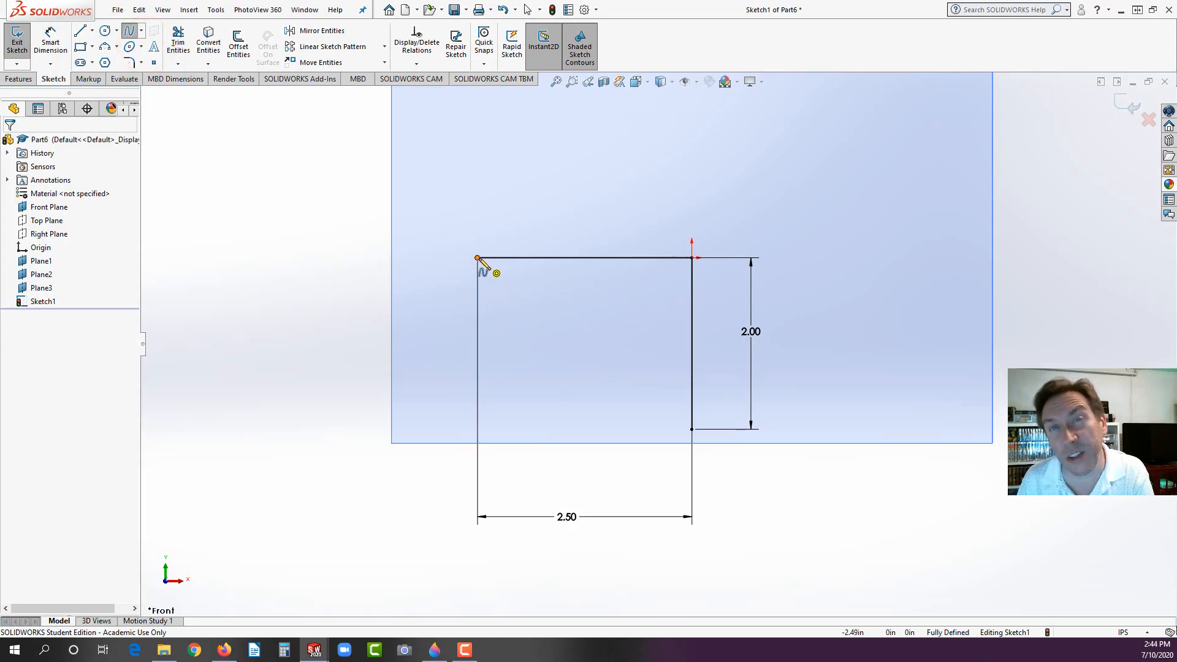
left_click(477, 258)
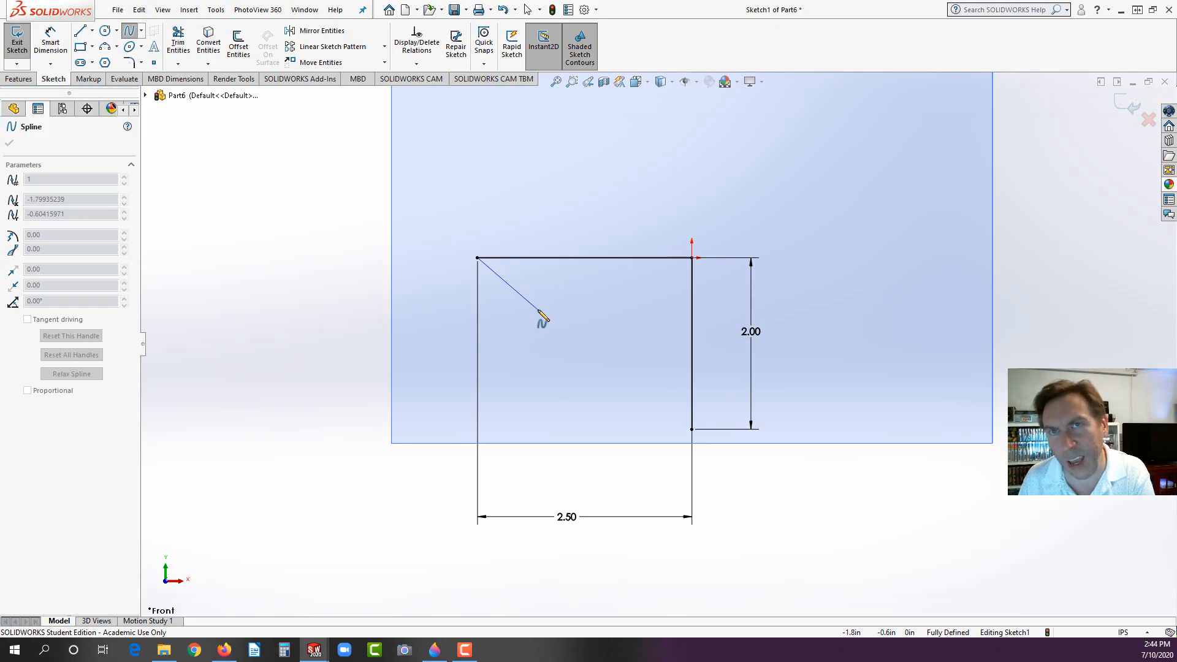
left_click(538, 309)
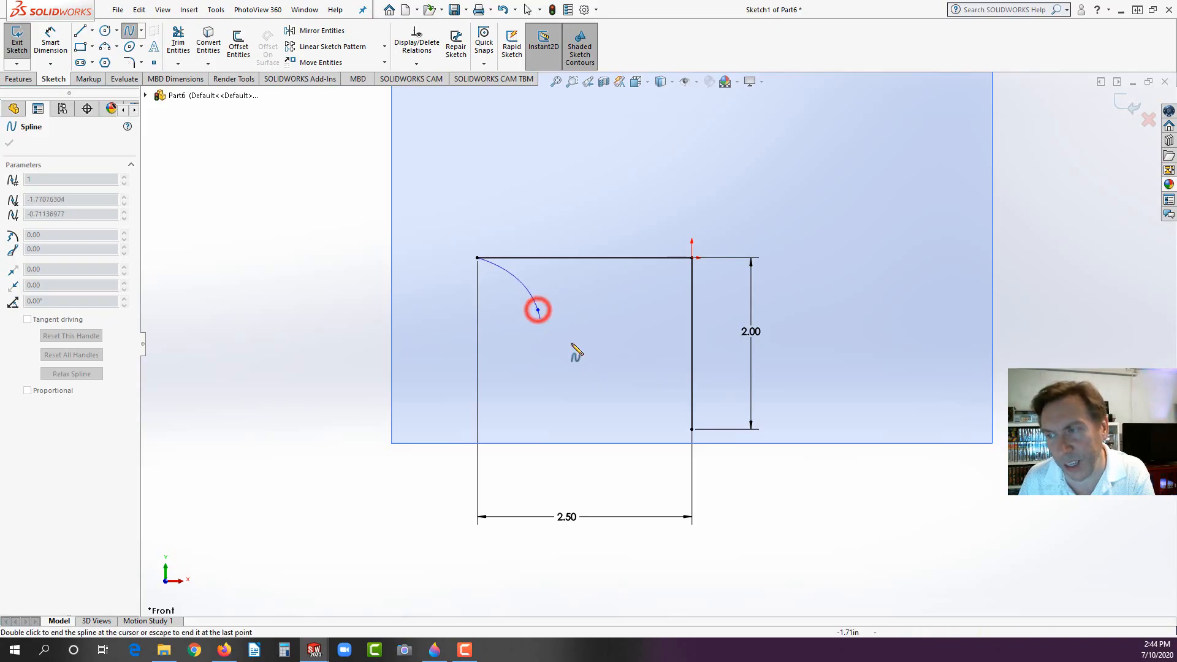
left_click(613, 370)
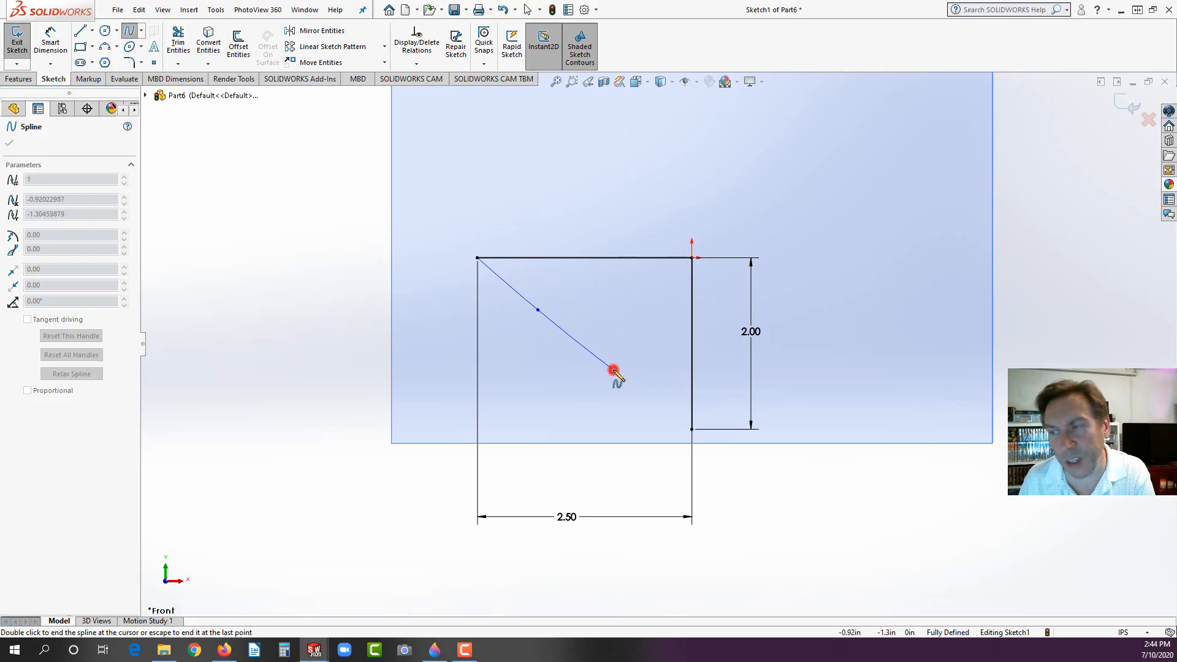
left_click(691, 429)
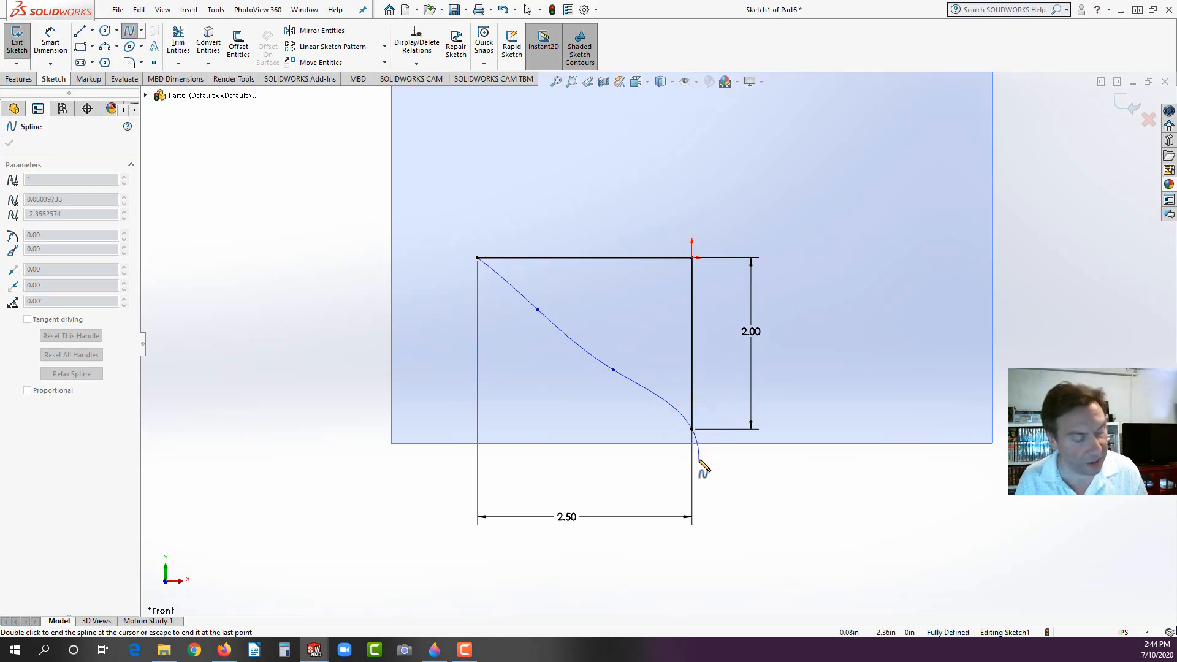
key("Escape")
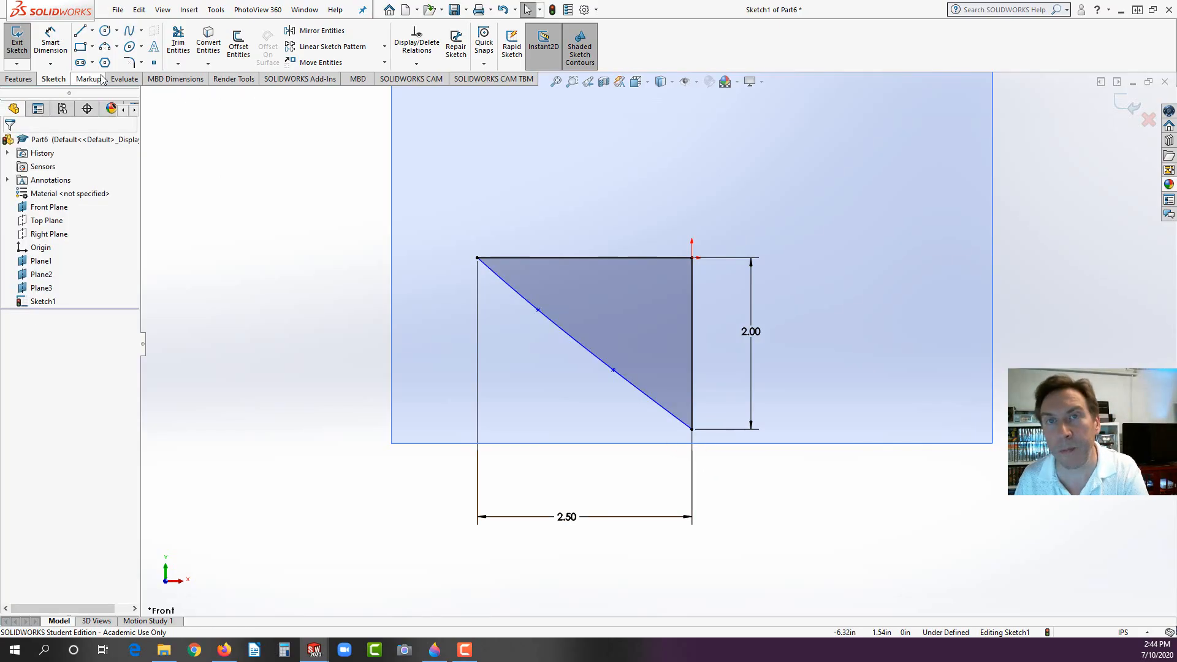
Step: Dimension the upper intermediate spline point 1.25 in below the horizontal line, as given in the manual
left_click(51, 44)
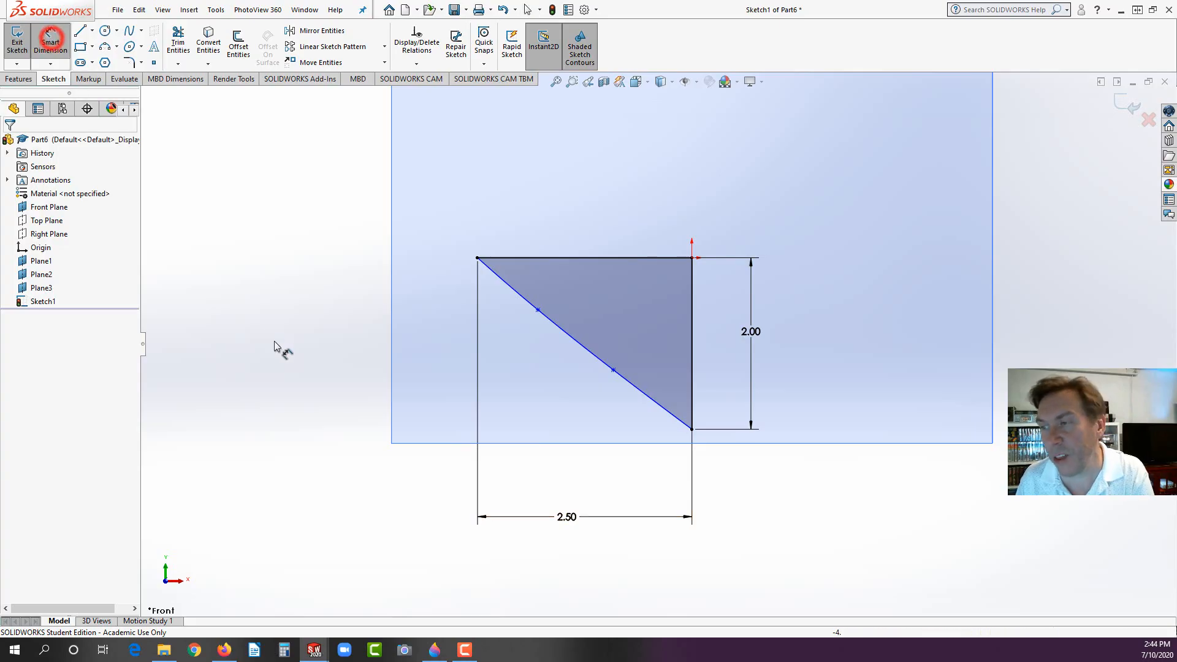
left_click(538, 311)
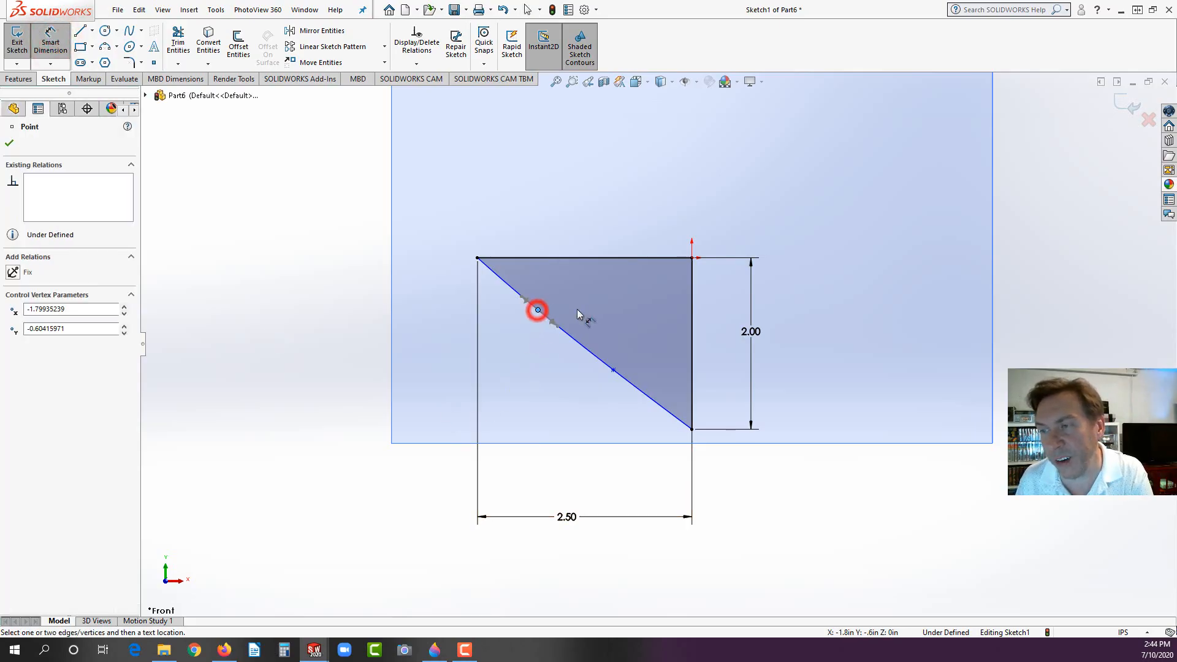
left_click(588, 259)
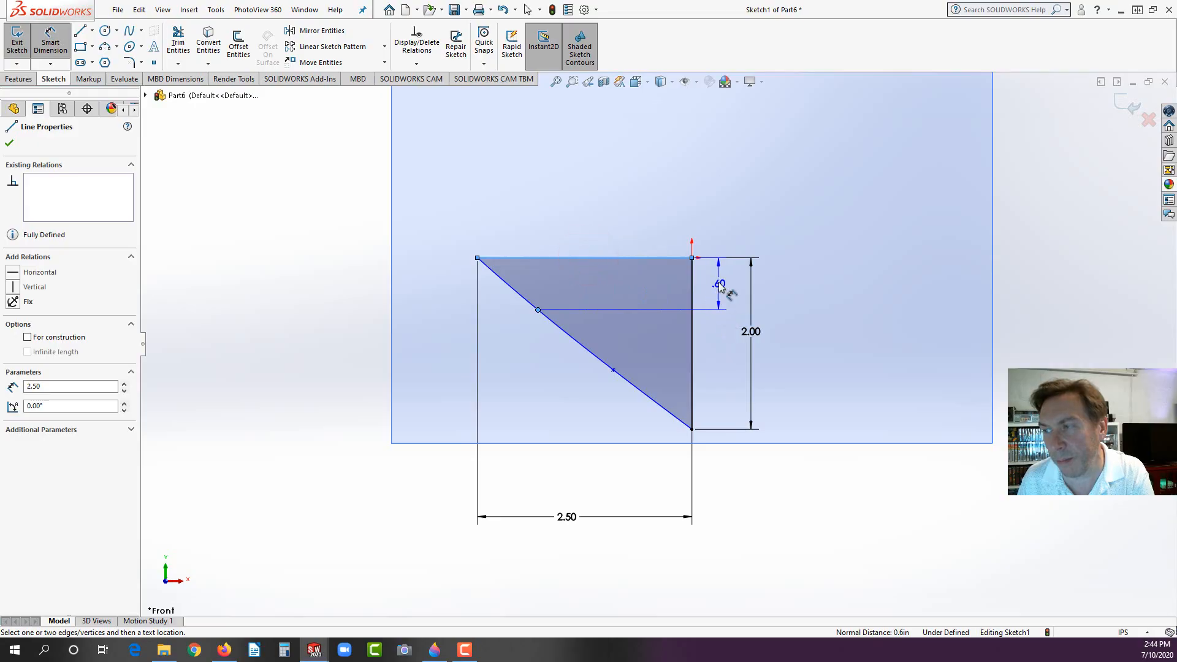
left_click(716, 287)
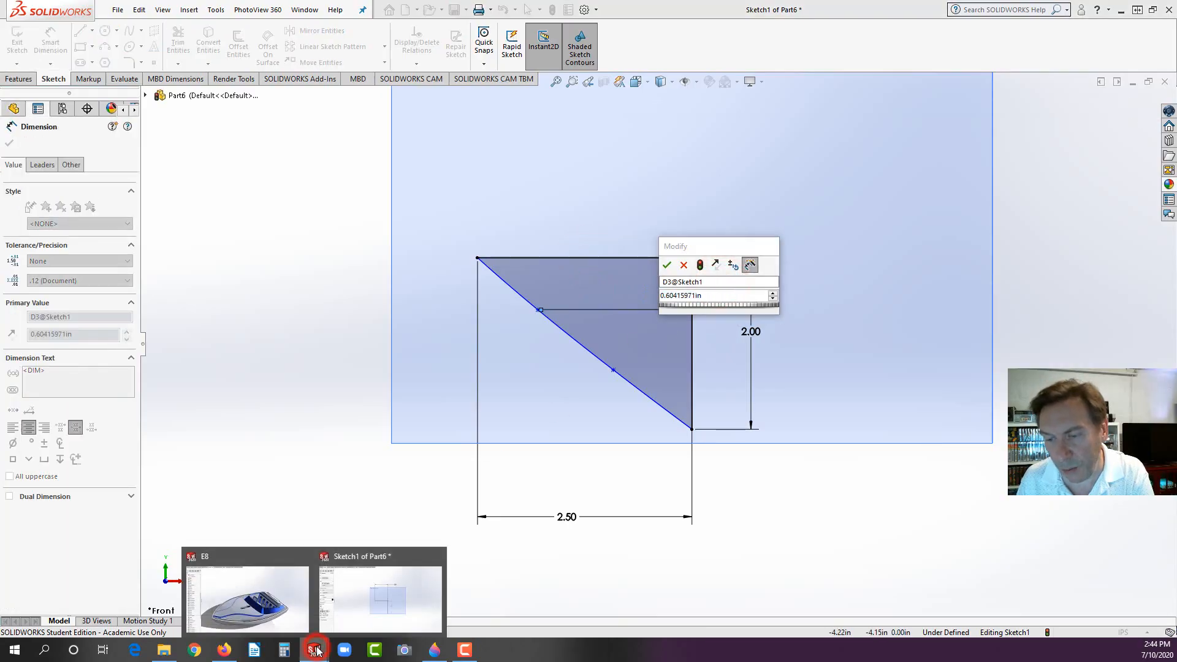
left_click(222, 651)
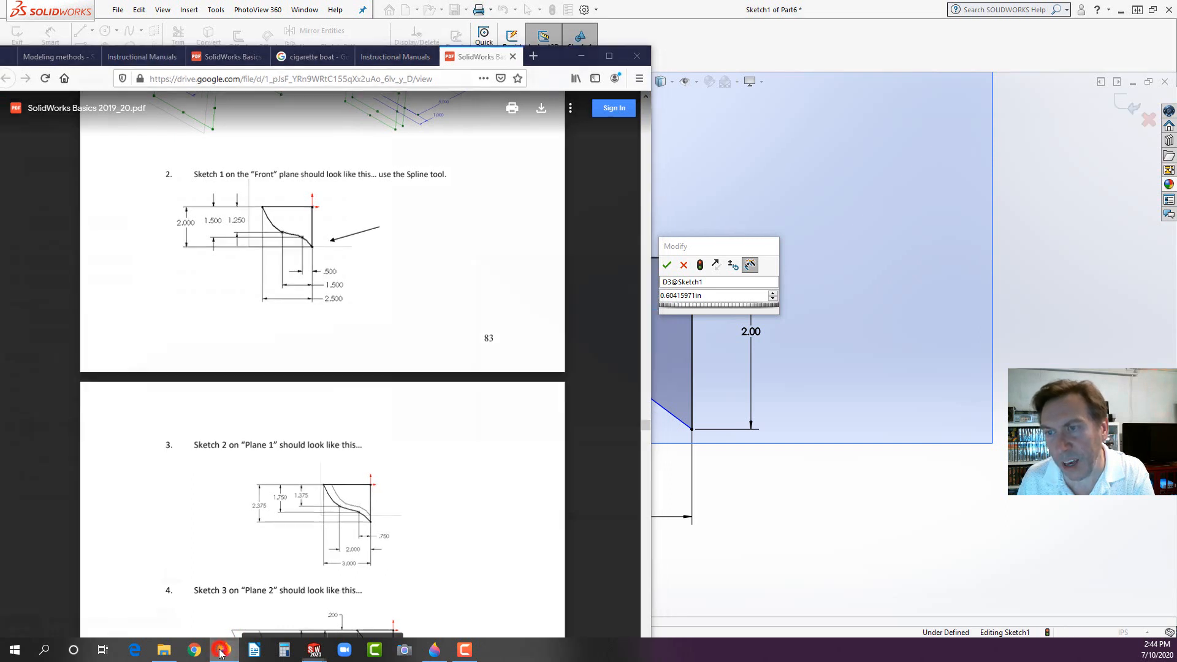
left_click(223, 651)
left_click(691, 293)
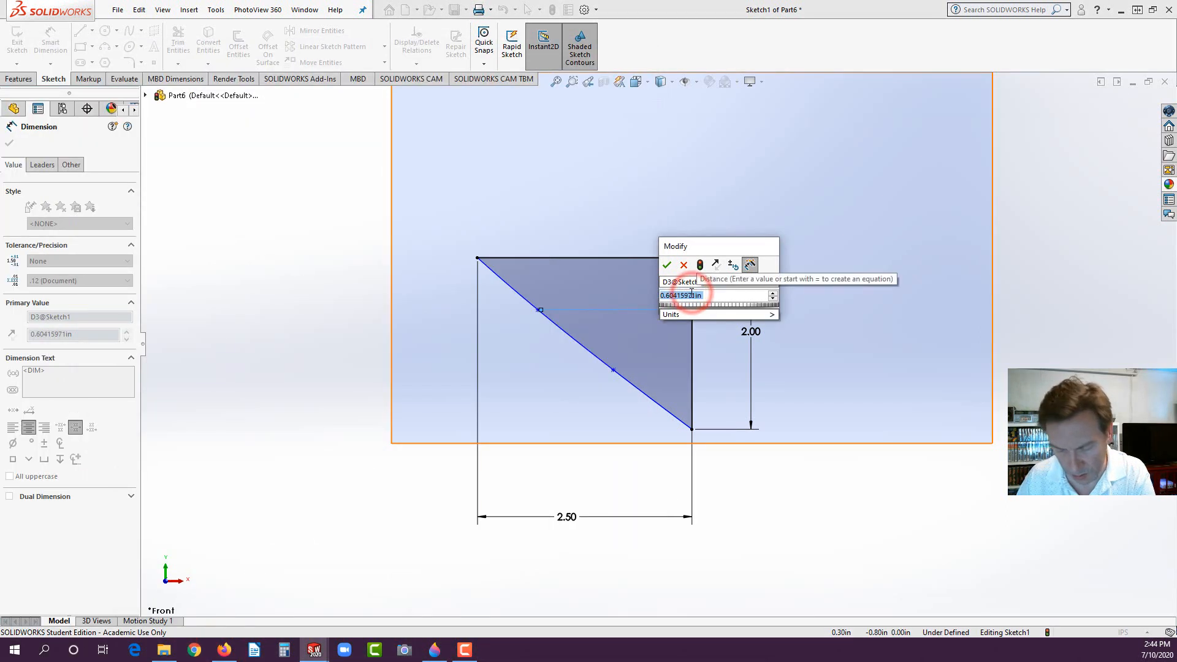
type("1.25")
key("Return")
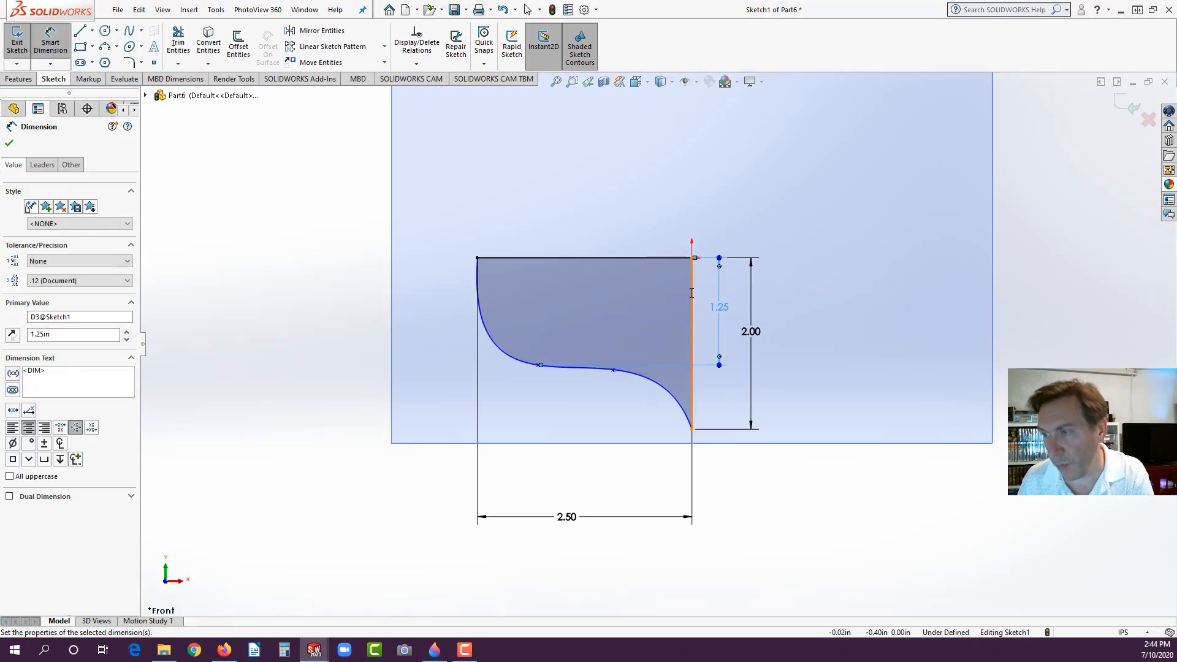
Step: Dimension the lower intermediate spline point 1.50 in below the horizontal line, after checking the manual
left_click(225, 650)
left_click(226, 650)
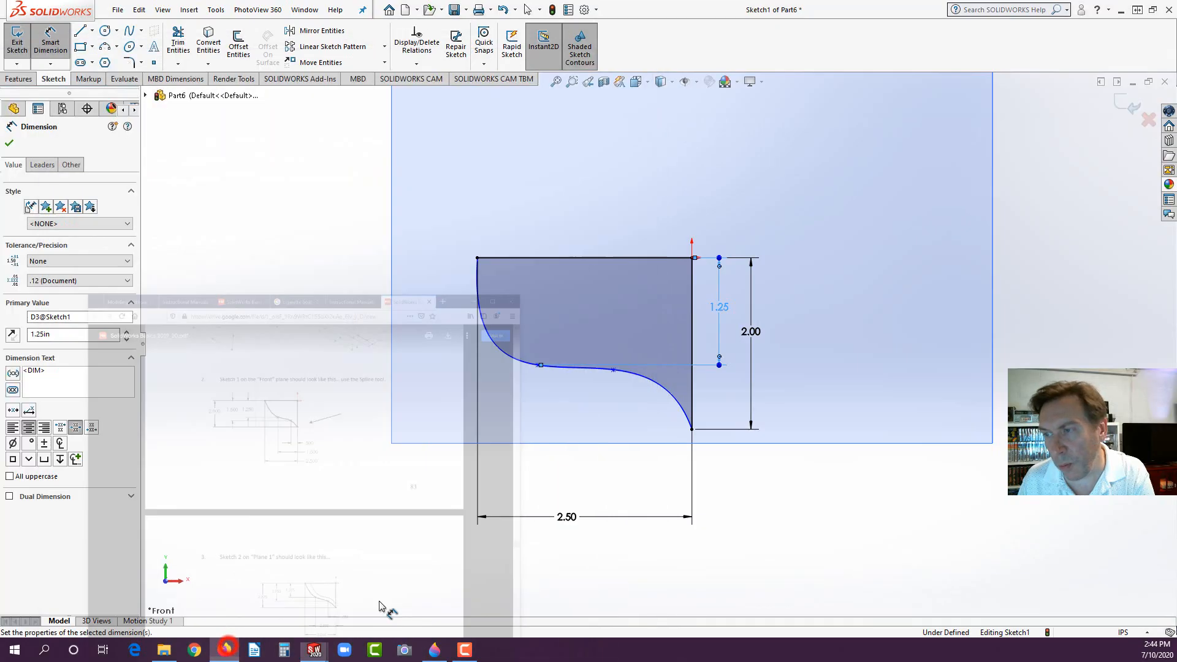
left_click(613, 371)
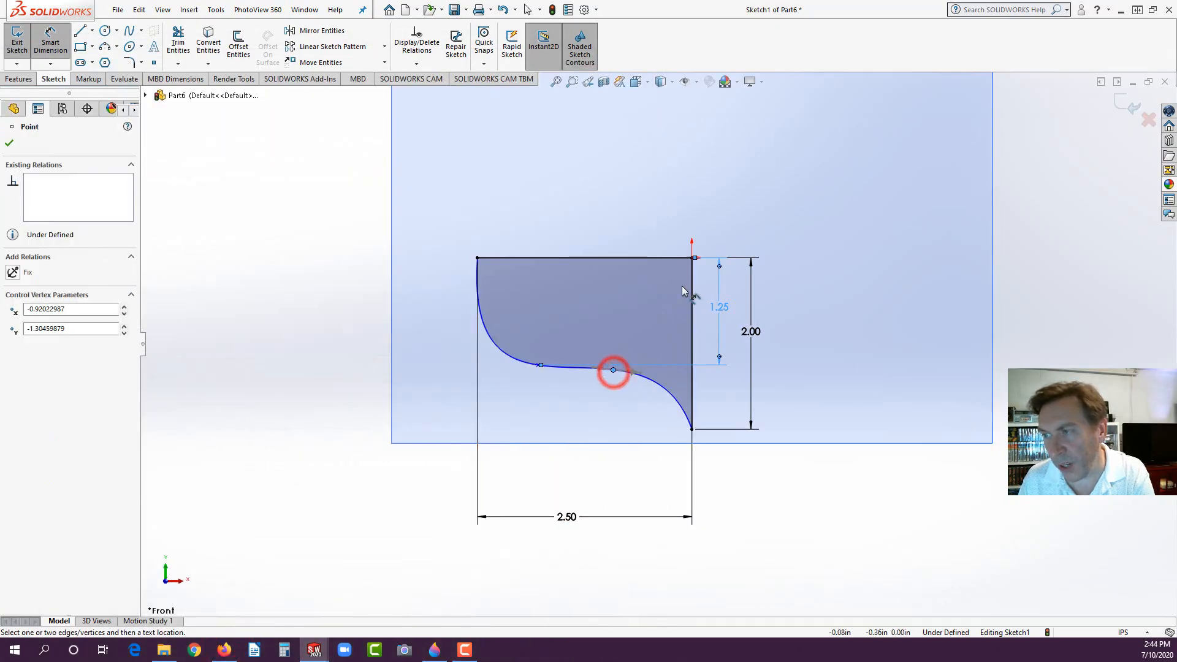
left_click(661, 257)
left_click(735, 342)
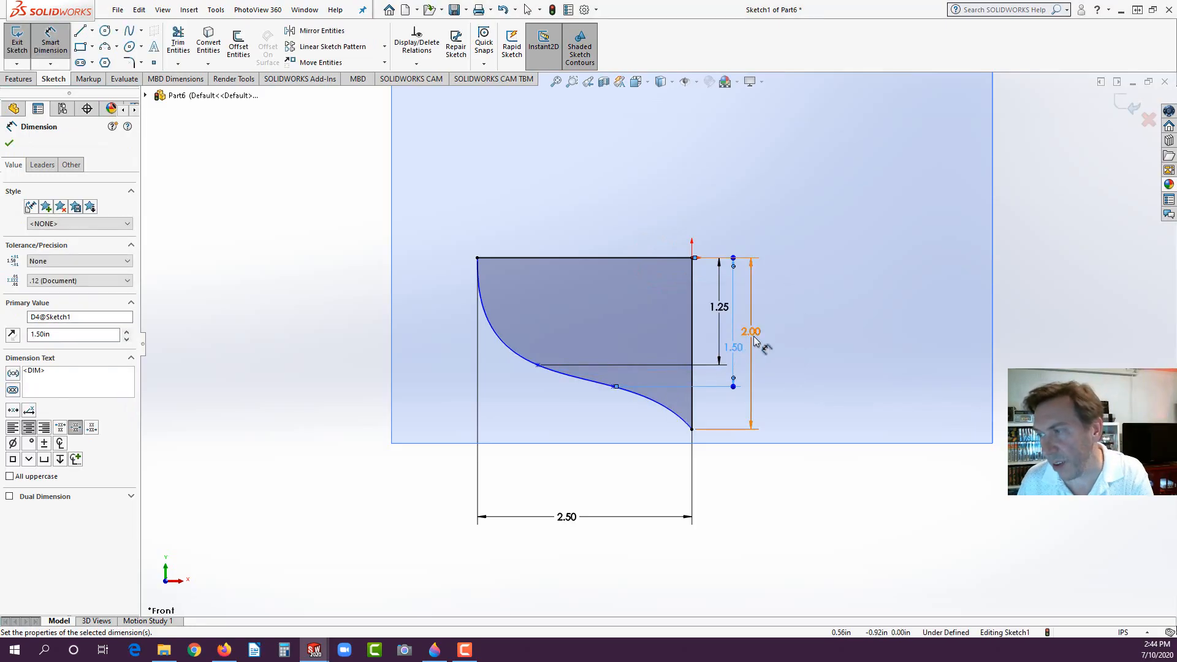
Step: Spread the 1.25, 1.50 and 2.00 in vertical dimensions farther apart beside the profile
left_click_drag(757, 331, 838, 359)
left_click_drag(735, 348, 776, 337)
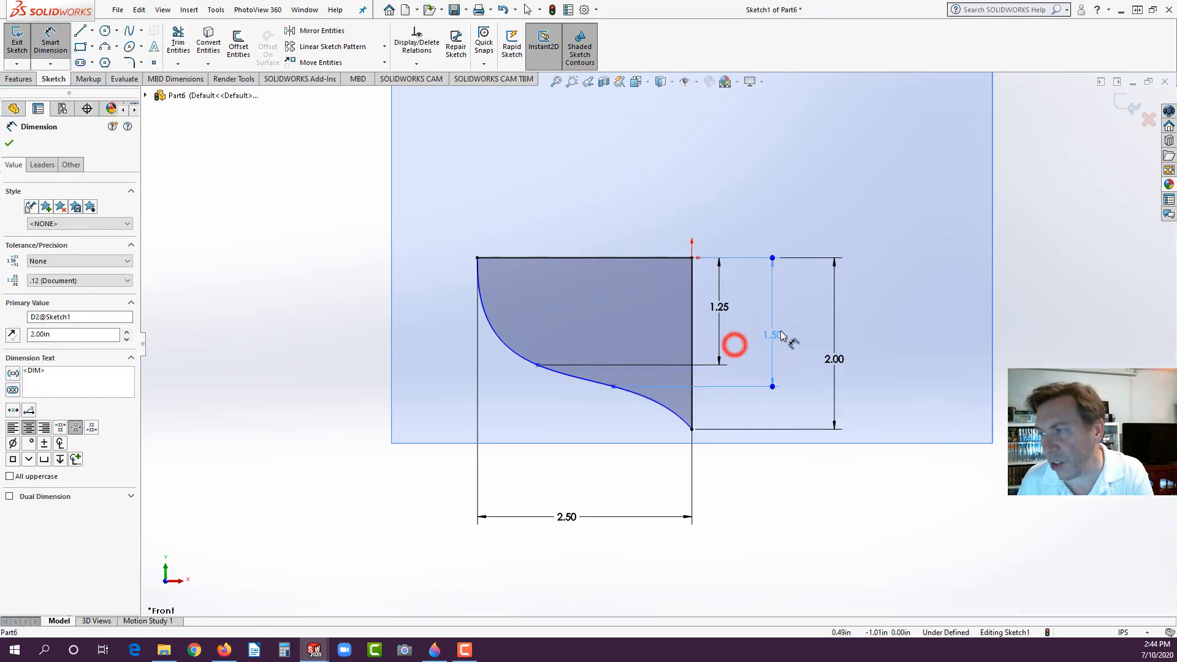
left_click_drag(720, 306, 733, 312)
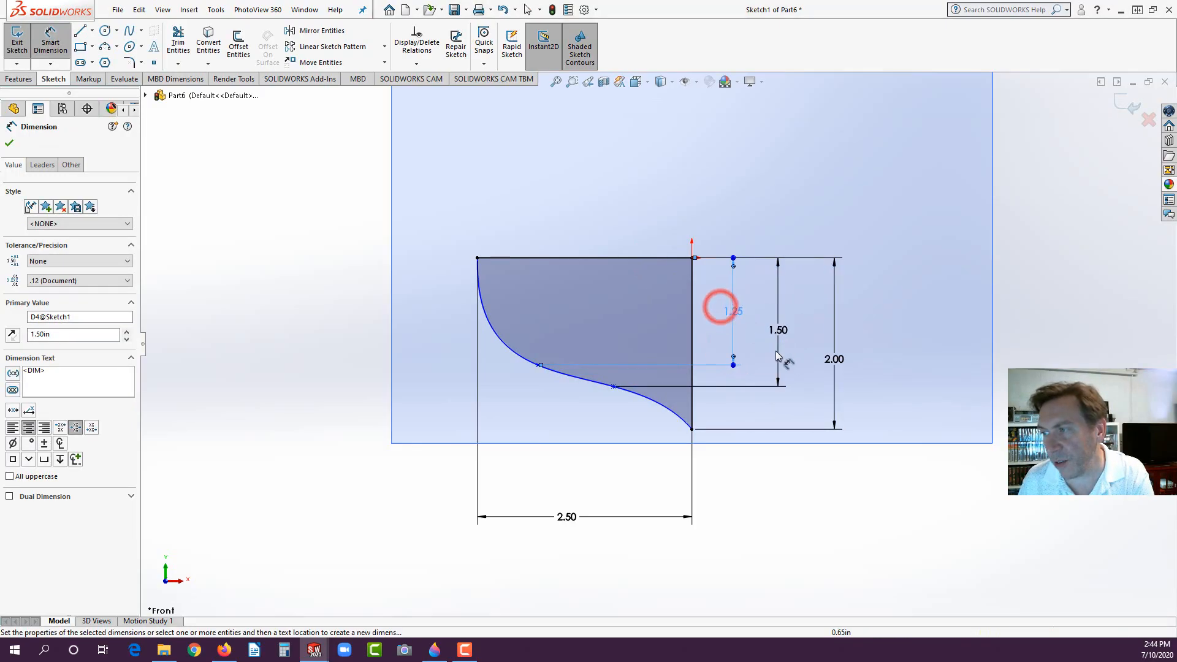
left_click(769, 474)
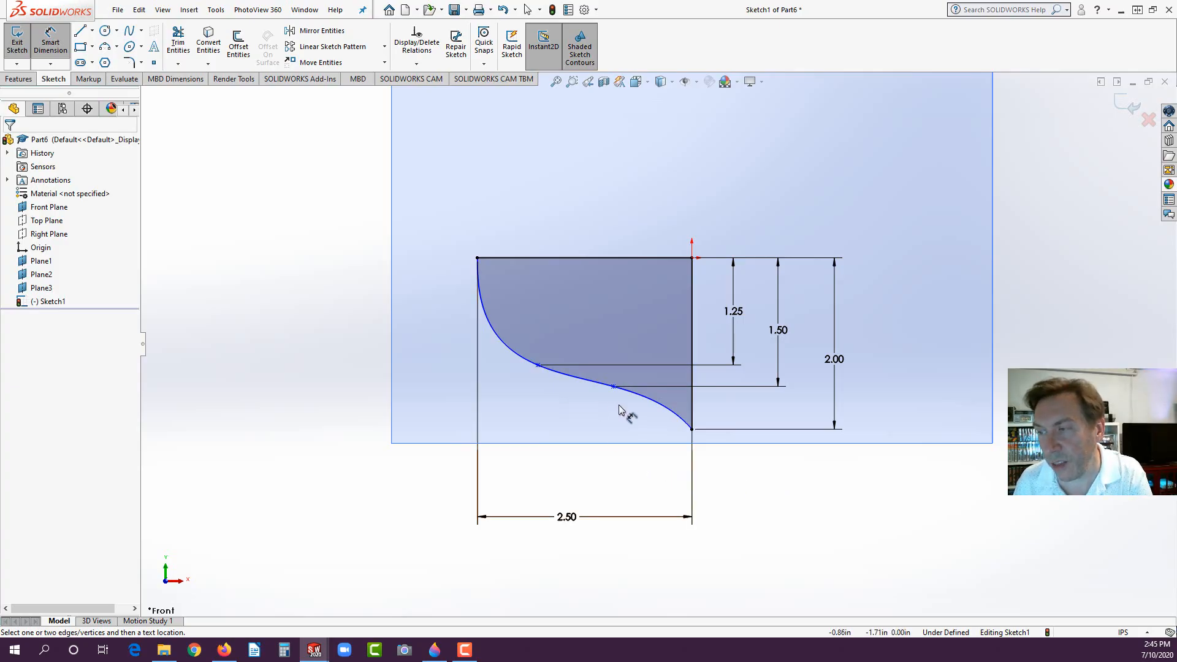
Step: Dimension the lower intermediate spline point .5 in horizontally from the vertical line, per the manual
left_click(692, 328)
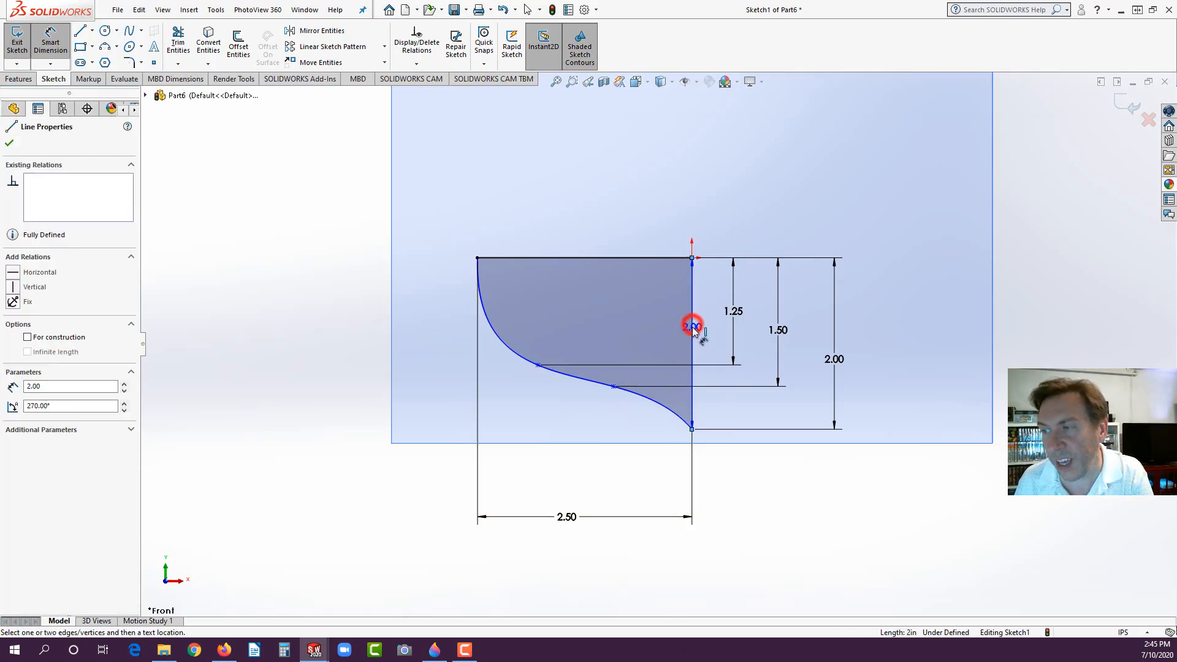
left_click(613, 386)
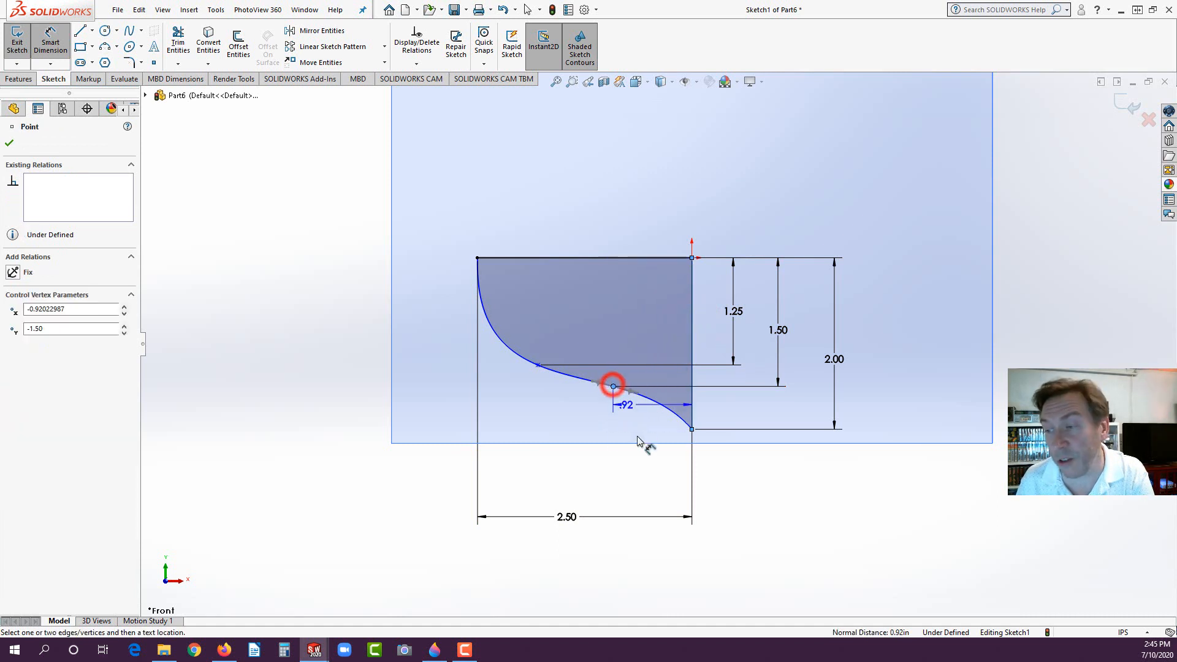
left_click(653, 476)
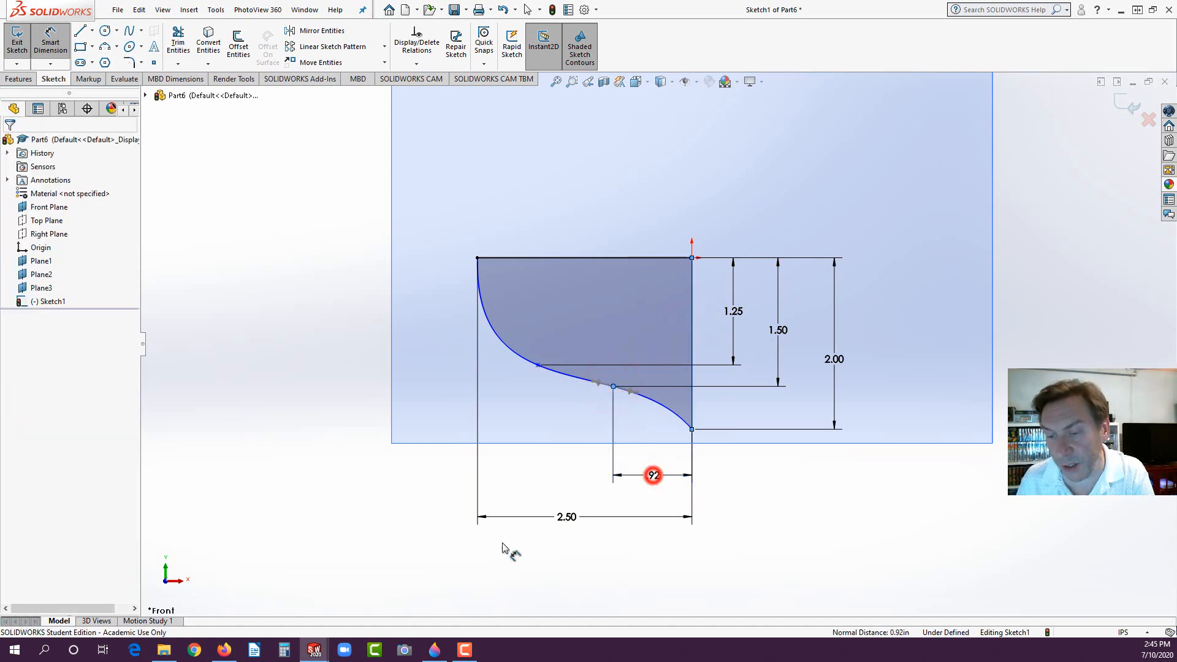
left_click(224, 650)
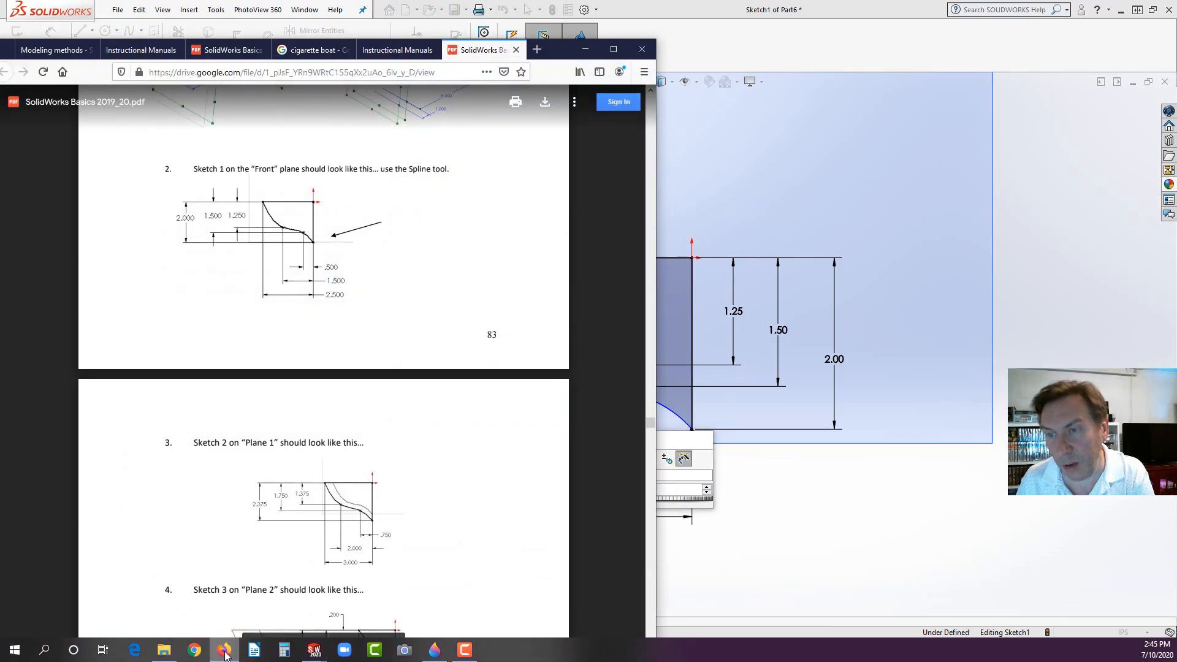
left_click(224, 651)
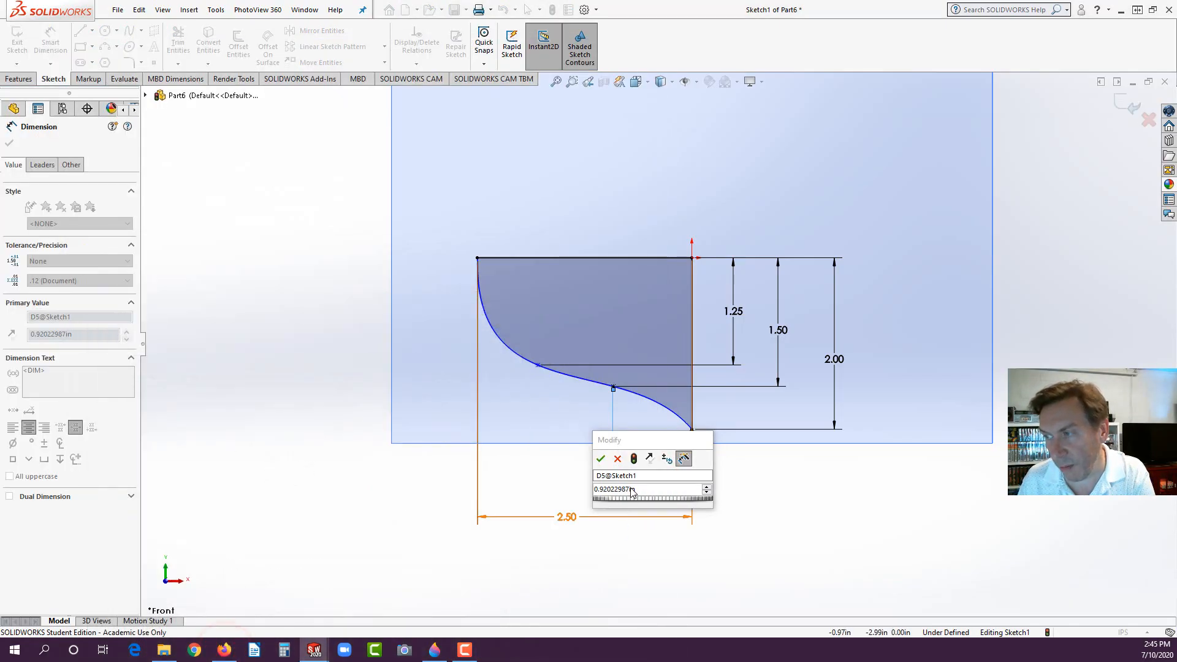
left_click(631, 489)
type(".5")
key("Return")
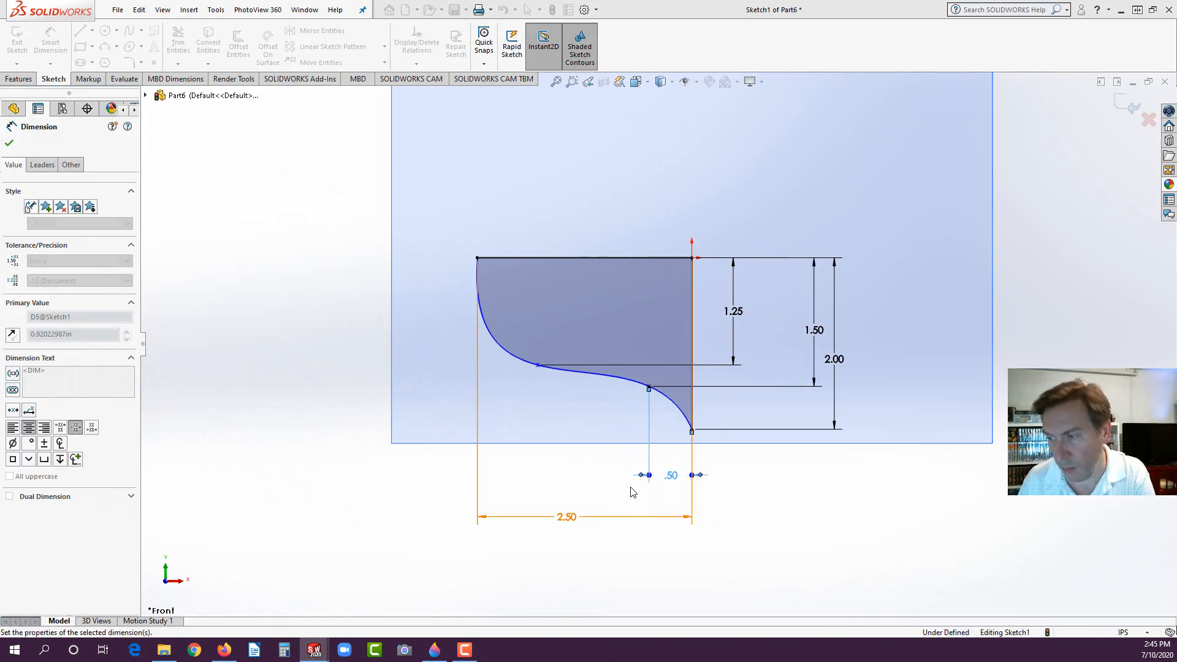
Step: Dimension the upper intermediate spline point 1.5 in horizontally from the vertical line, after checking the manual
left_click(692, 332)
left_click(538, 365)
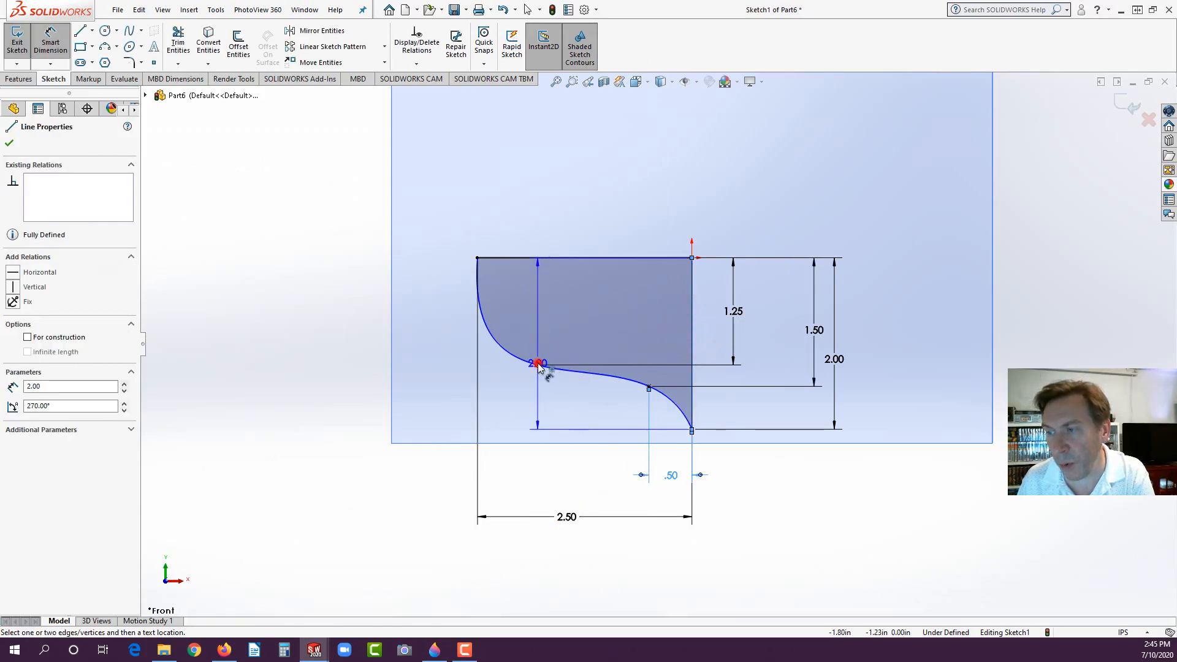
left_click(612, 491)
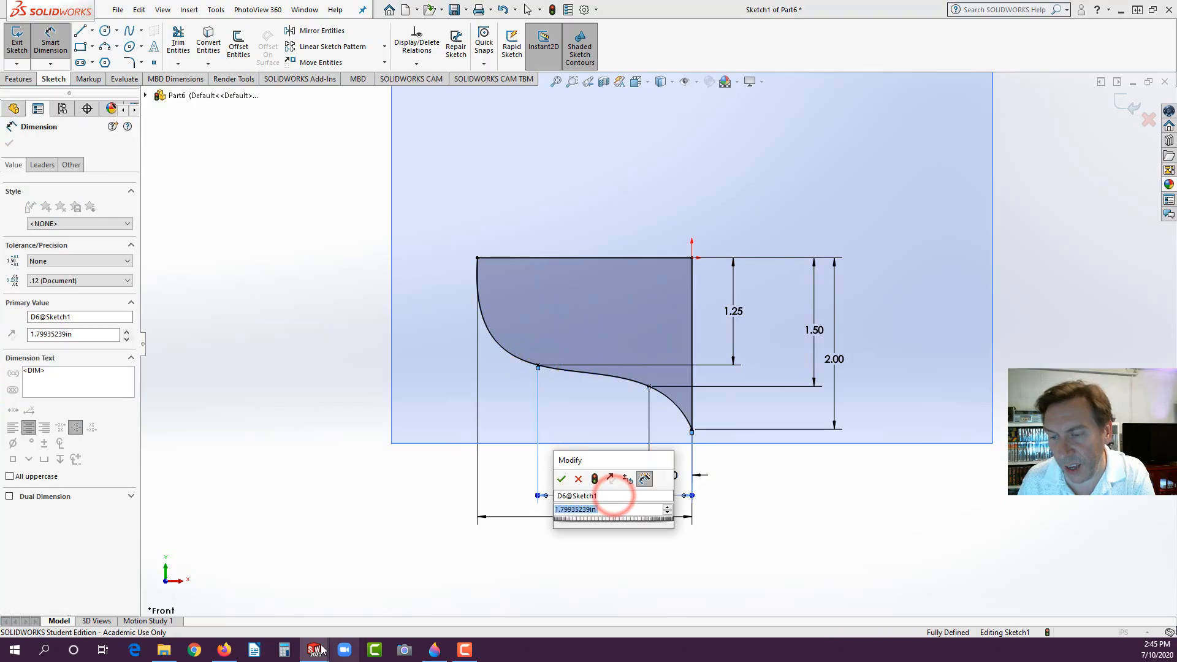
left_click(224, 651)
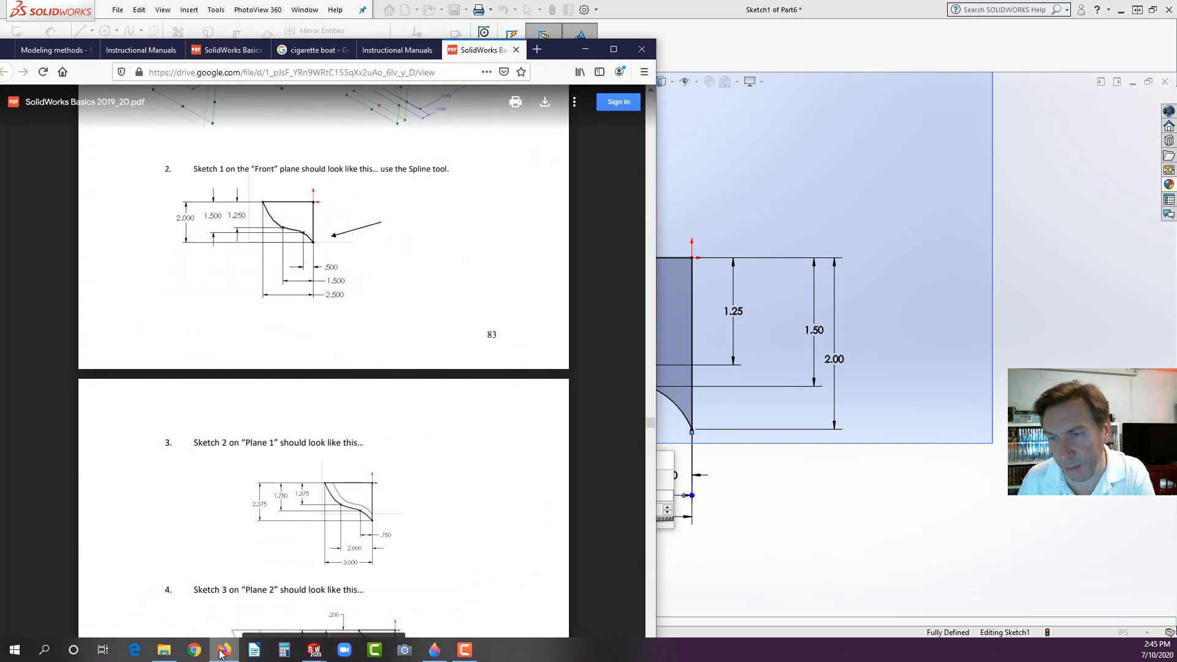
left_click(223, 650)
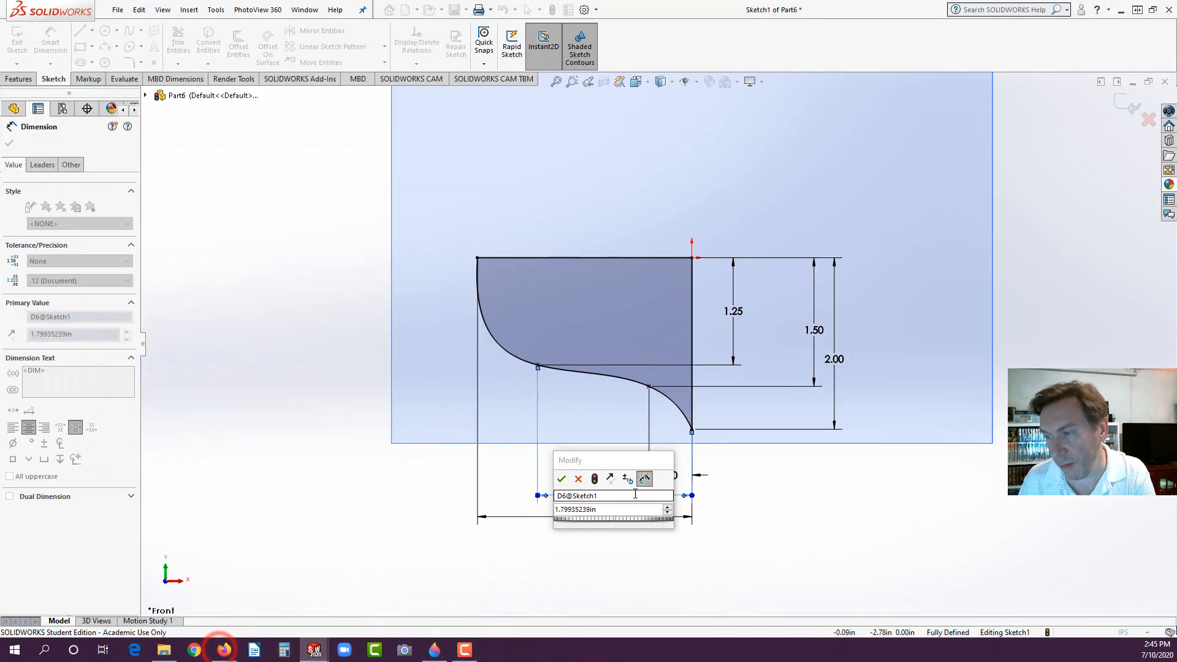
type("1.5")
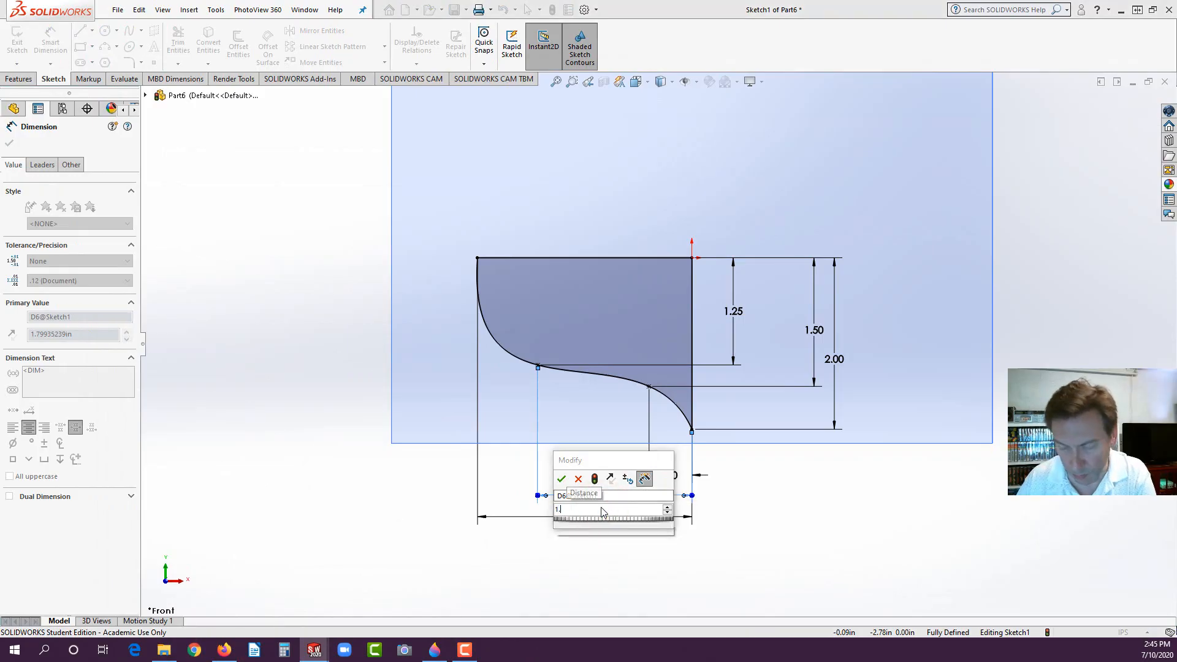
key("Return")
left_click(598, 553)
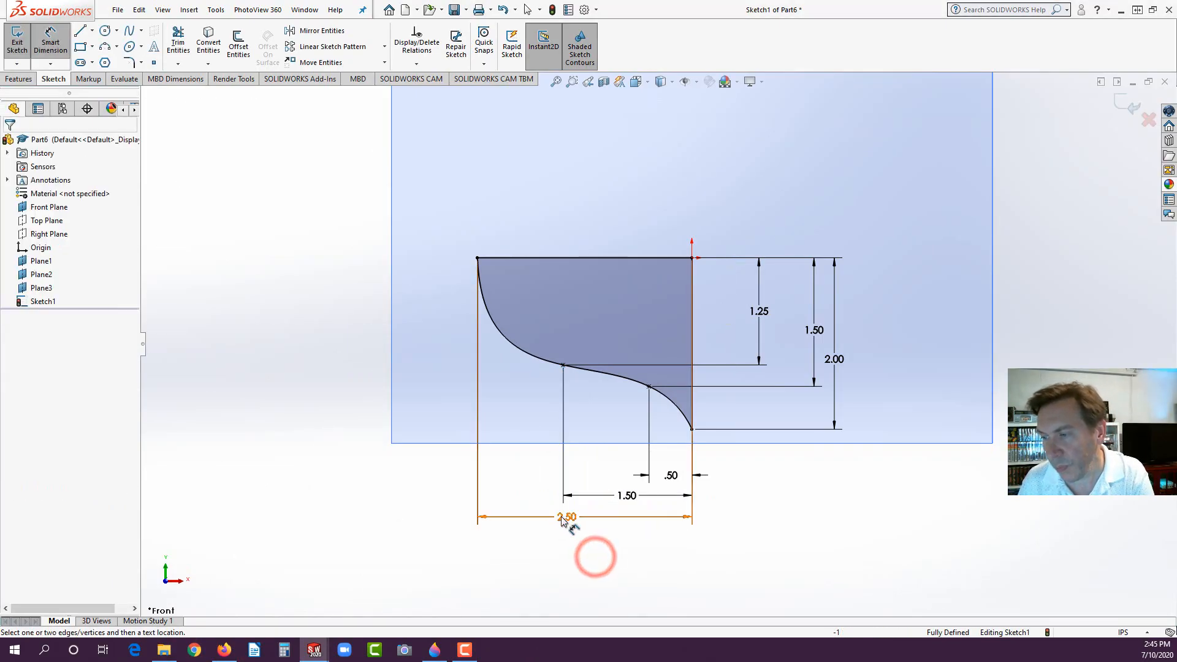
Step: Spread the 2.50 and 1.50 in horizontal dimensions and the 2.00 in vertical dimension farther from the profile
left_click_drag(565, 517, 565, 545)
left_click_drag(627, 495, 622, 515)
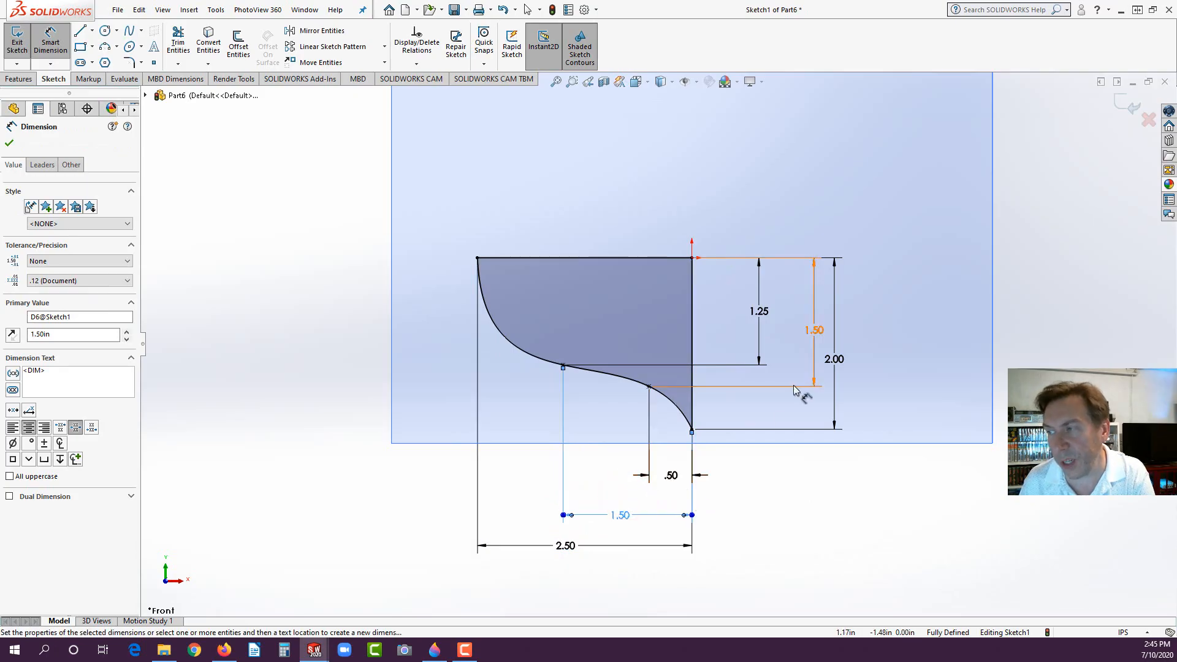
left_click_drag(842, 362, 873, 368)
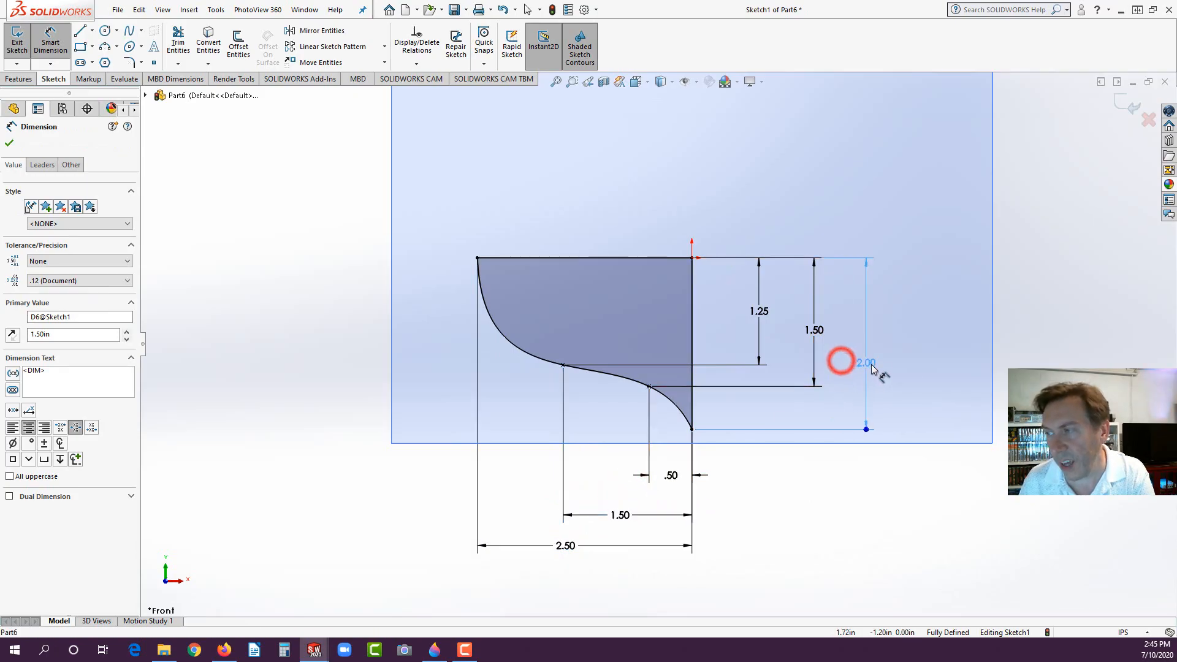
left_click(853, 485)
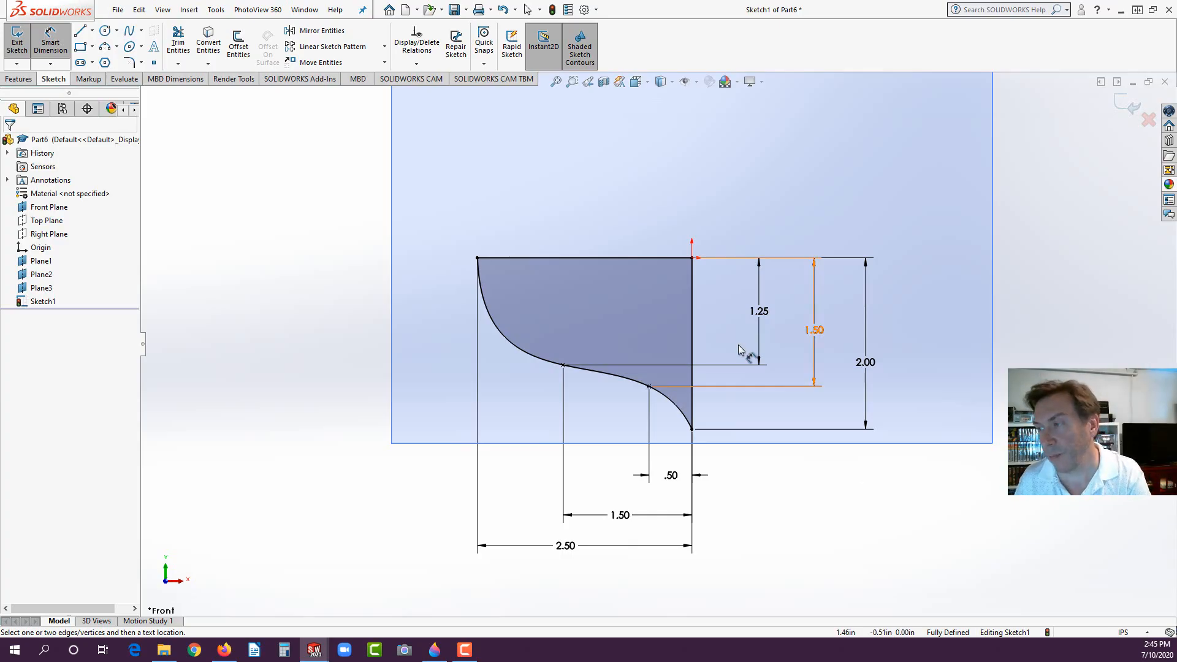
Step: Exit the finished Front Plane sketch and show the part in isometric view
left_click(552, 10)
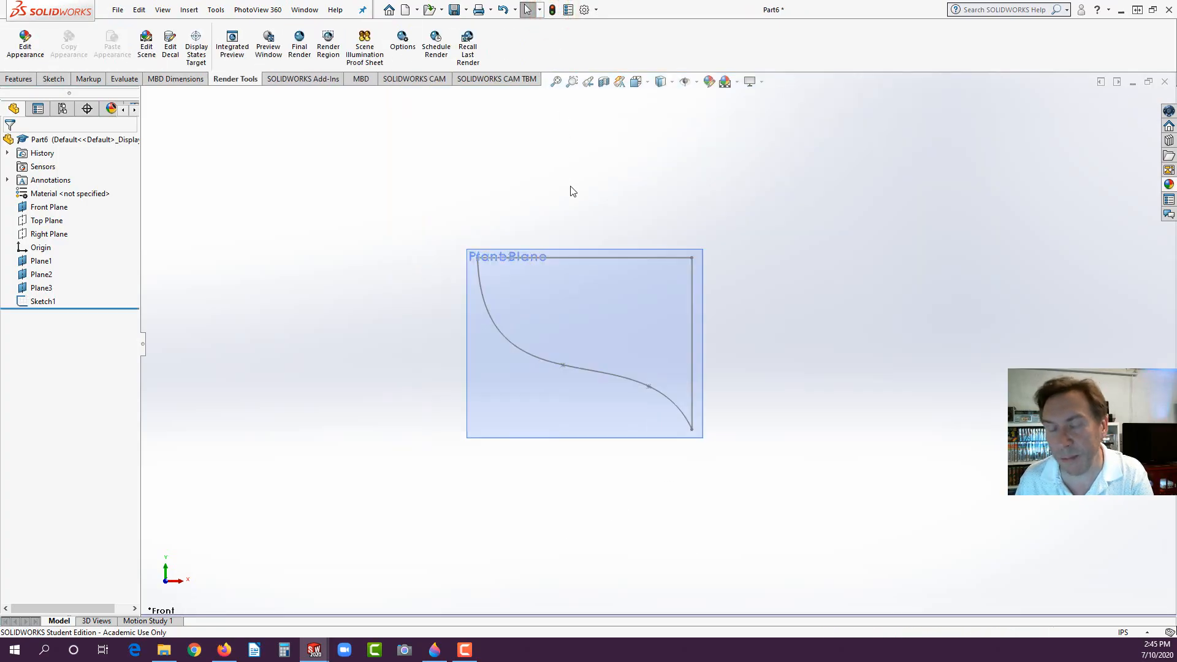
key("space")
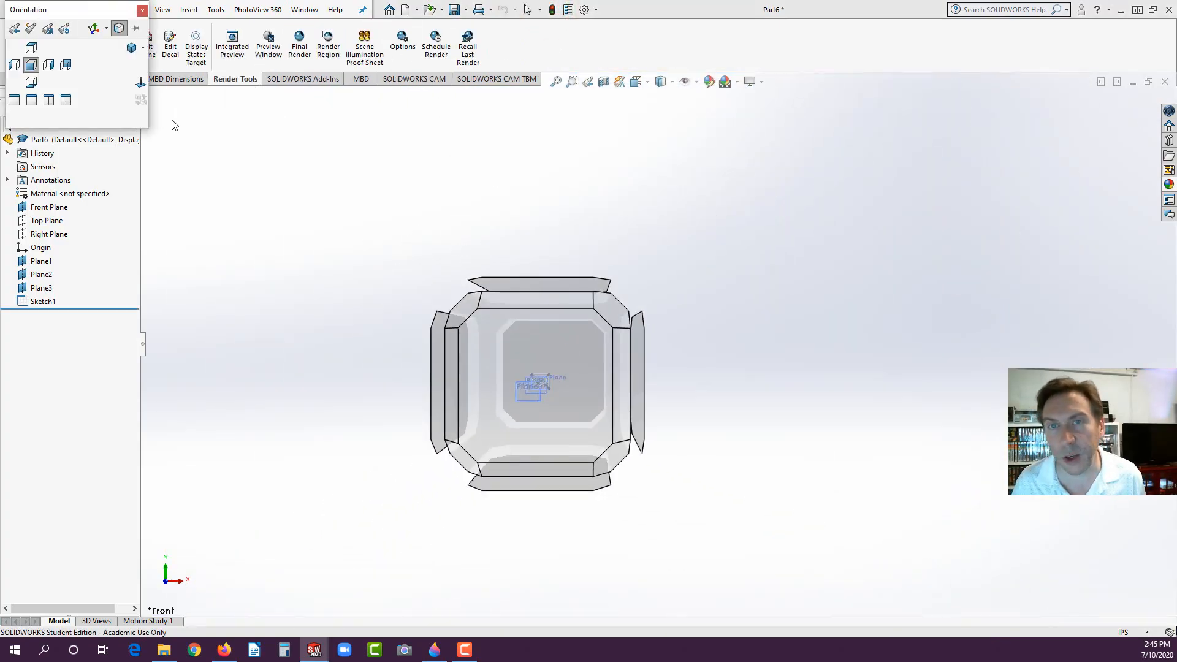
left_click(131, 49)
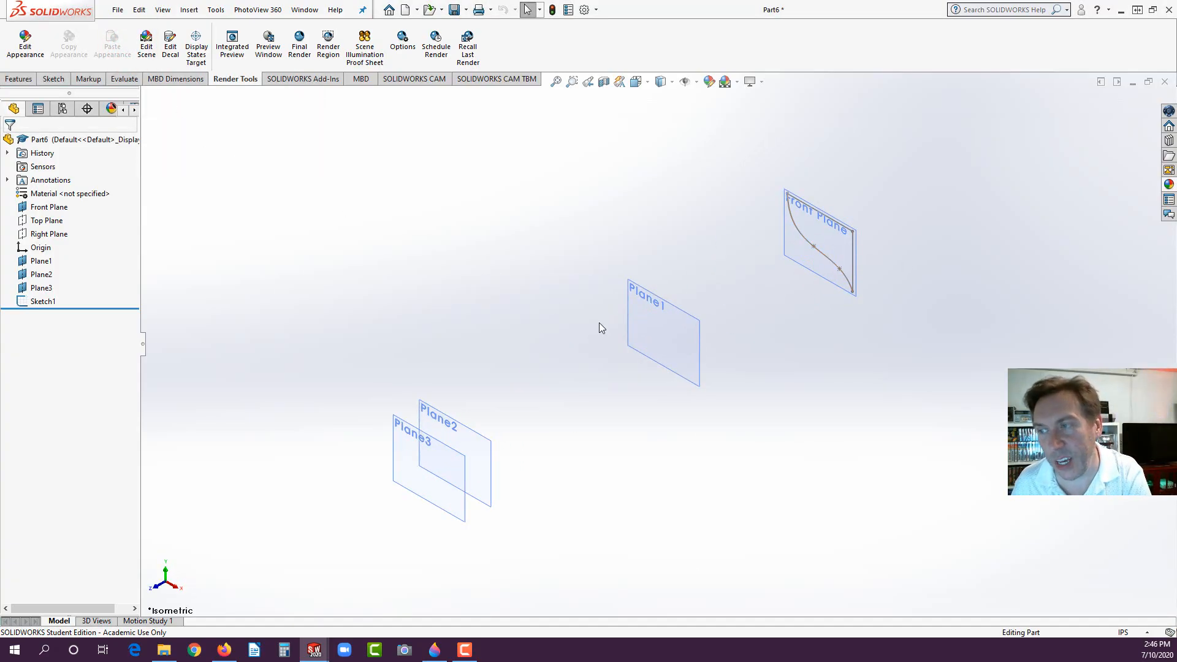
Step: Copy Sketch1 from the Front Plane and paste it onto Plane1
left_click(40, 302)
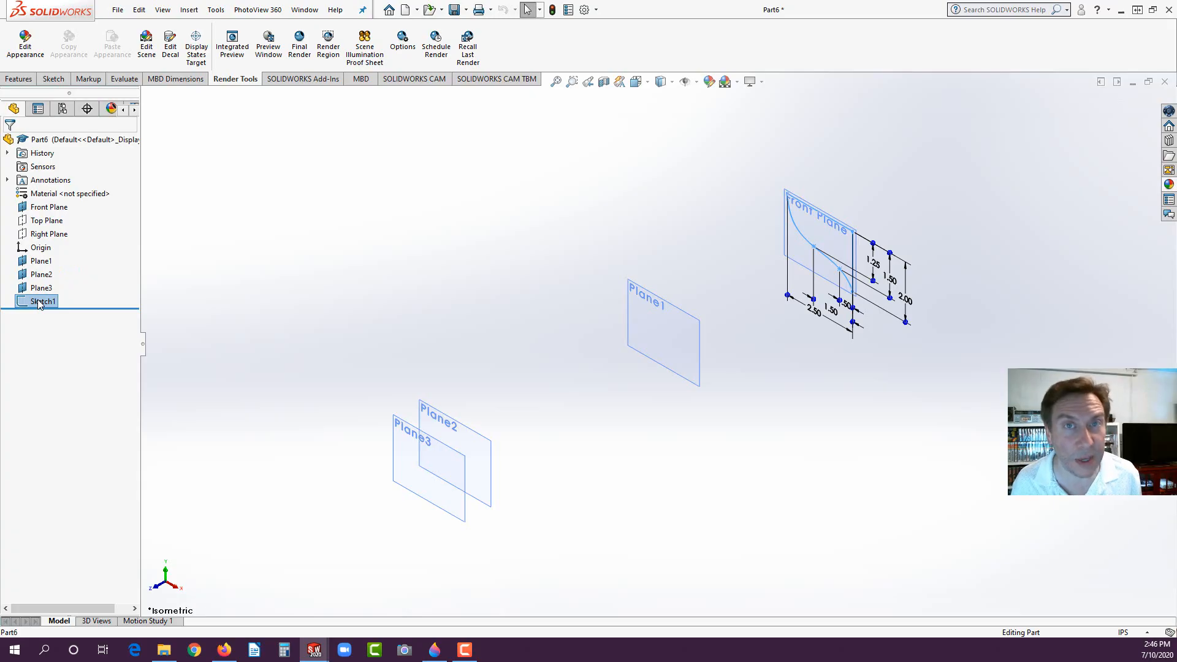
left_click(648, 291)
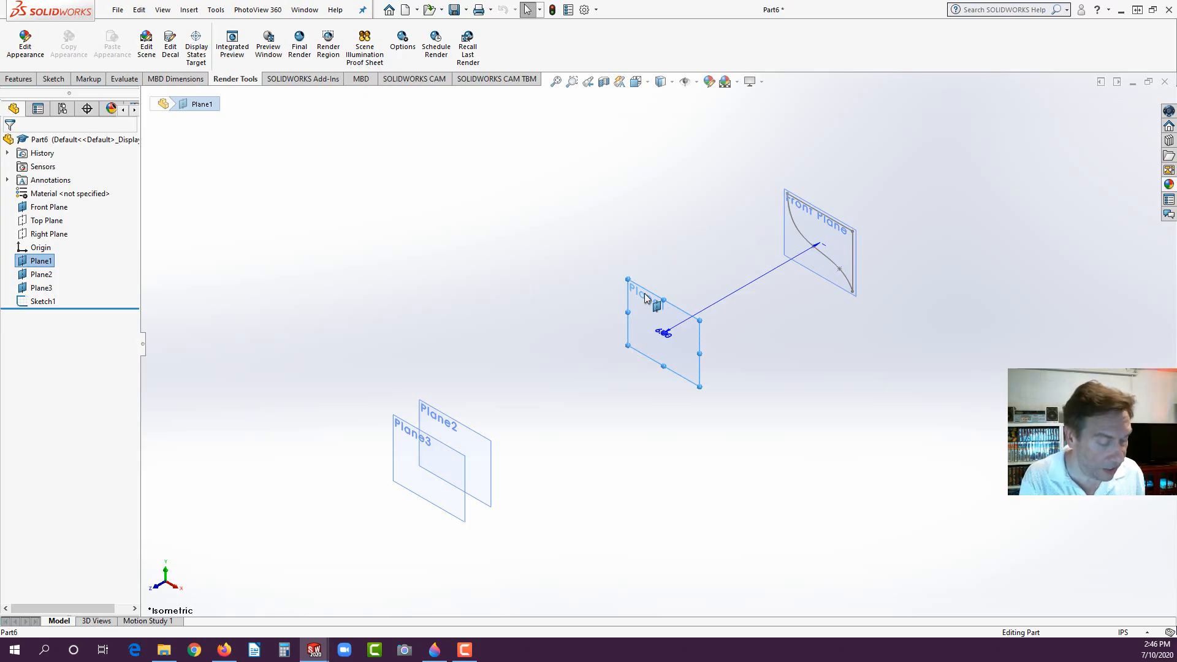
key("ctrl+v")
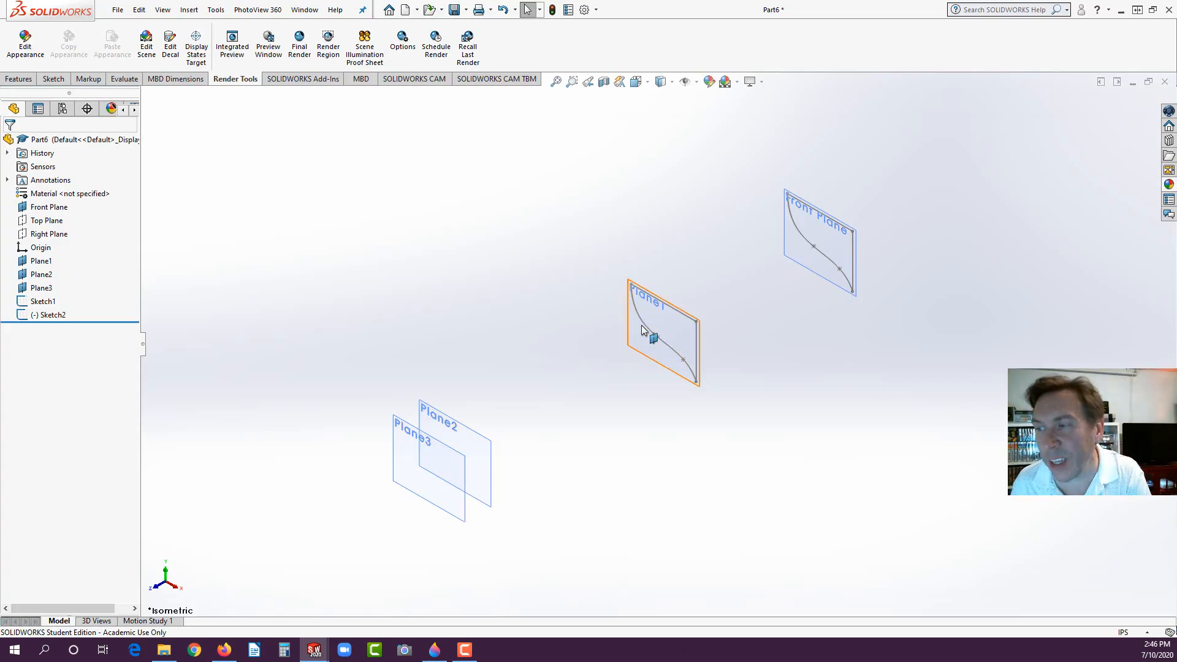
double_click(642, 326)
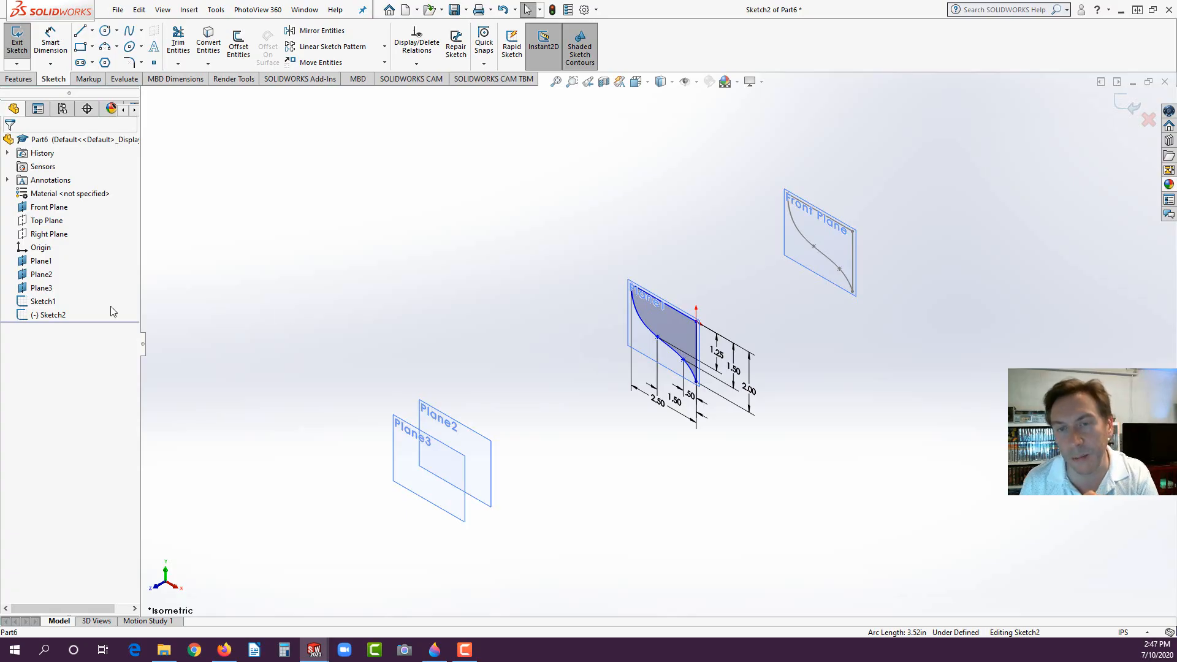
right_click(56, 316)
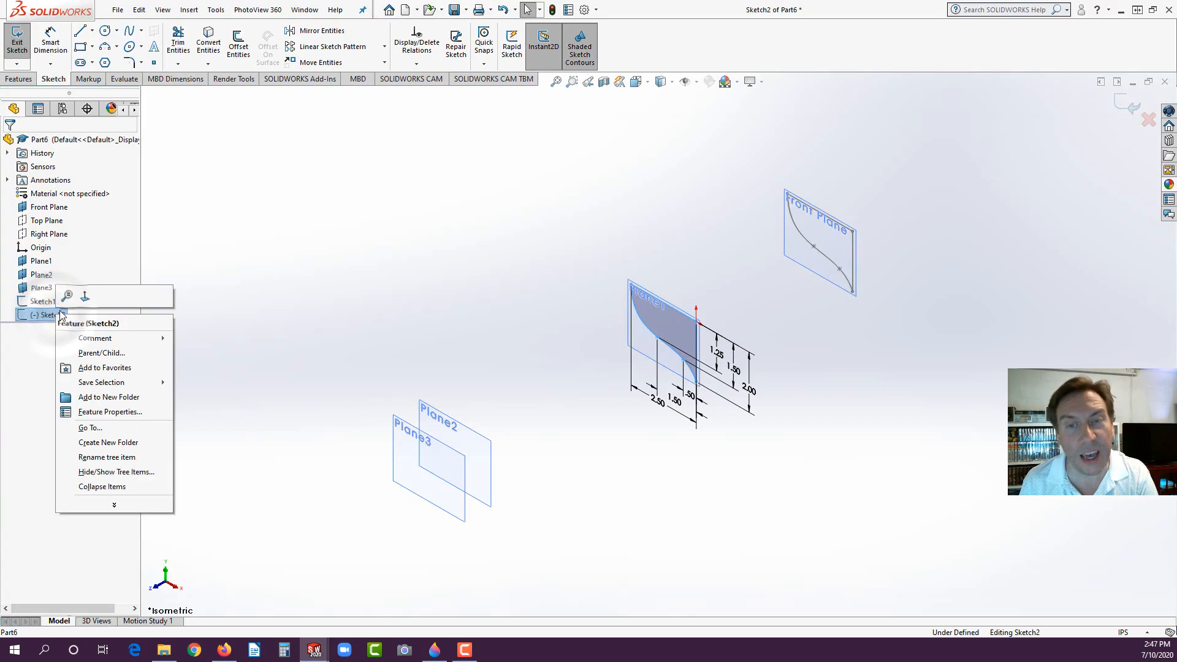
left_click(245, 335)
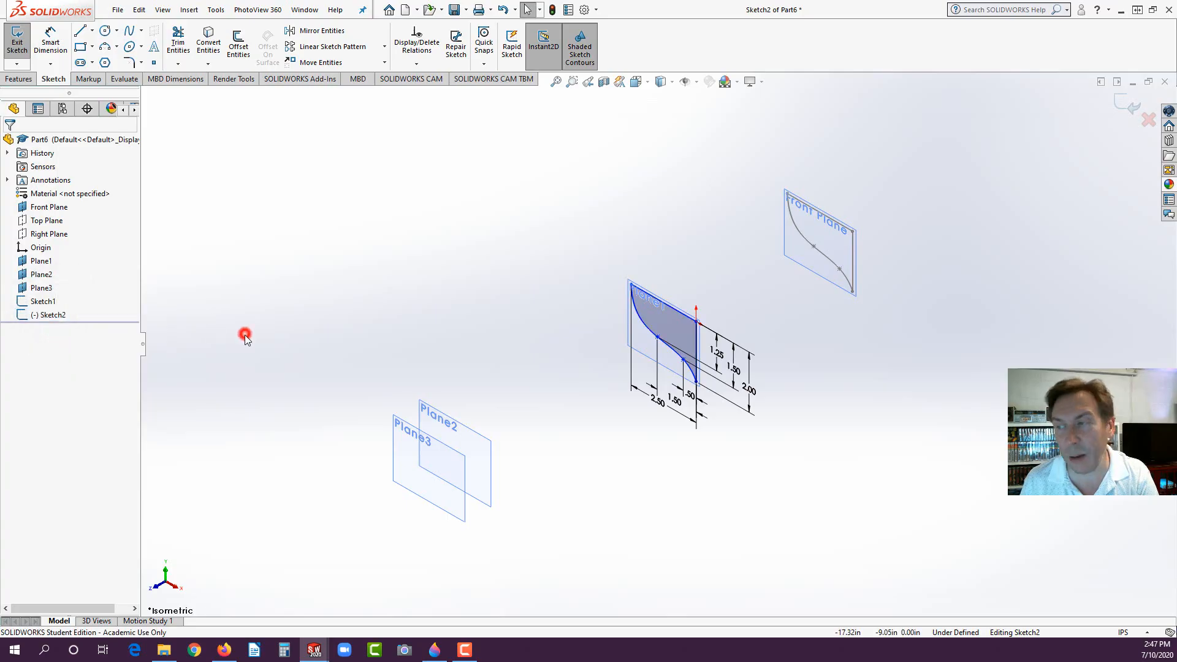
left_click(553, 9)
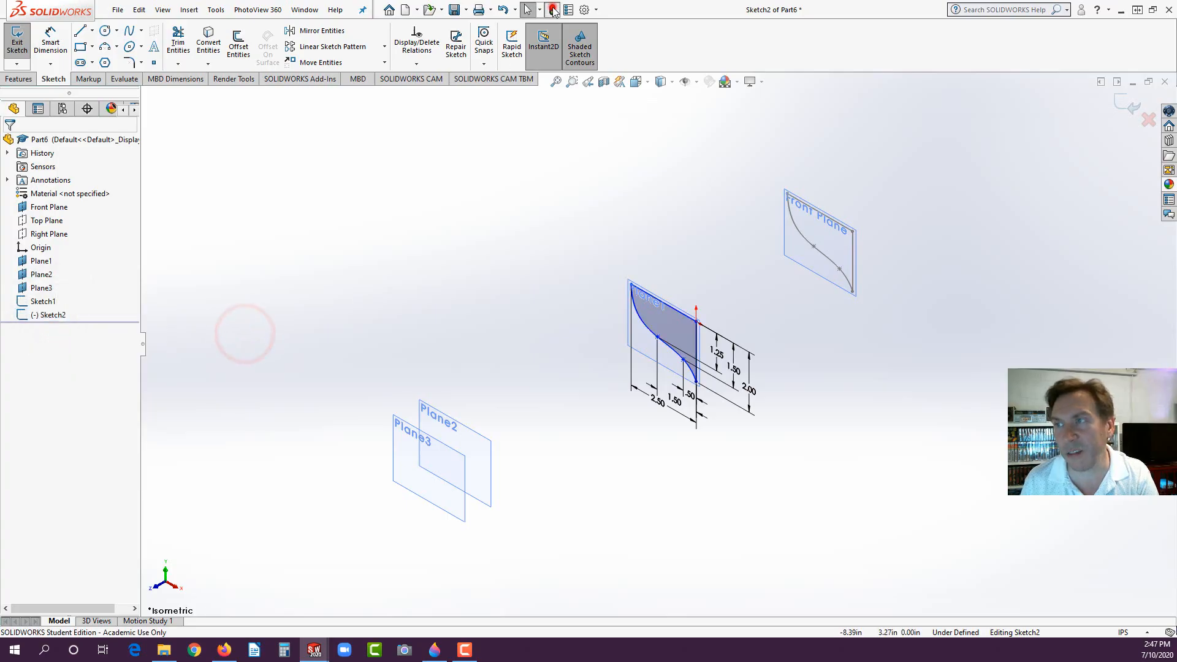
Step: Open the pasted sketch on Plane1 for editing and show it in front view
right_click(61, 315)
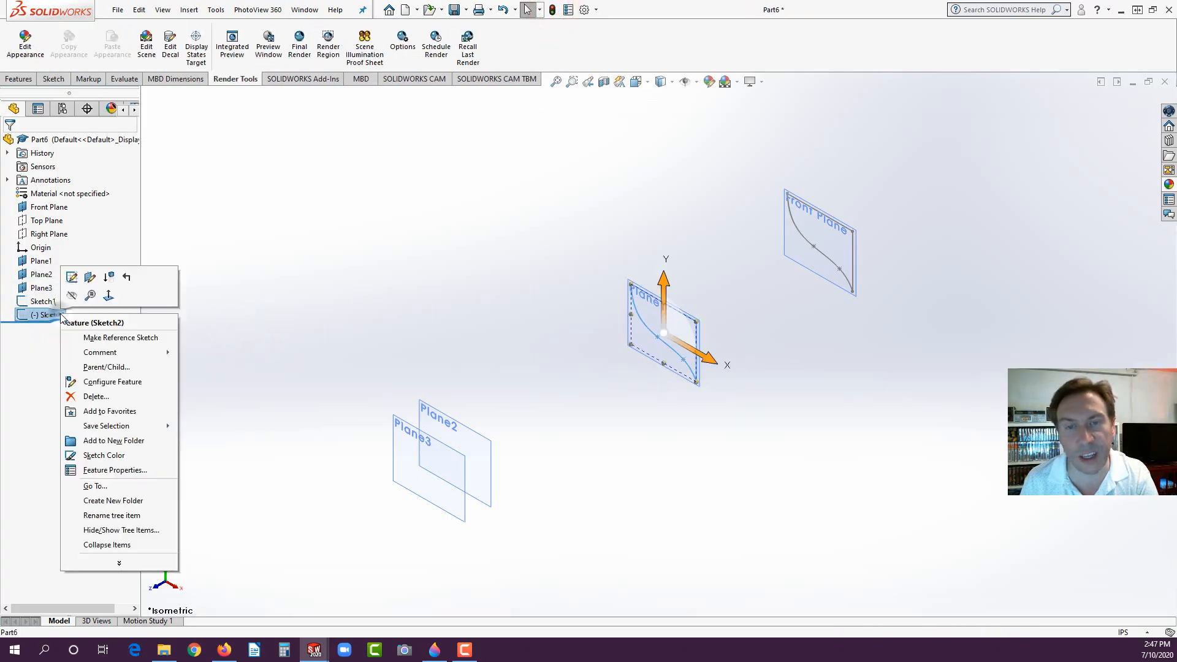
left_click(71, 277)
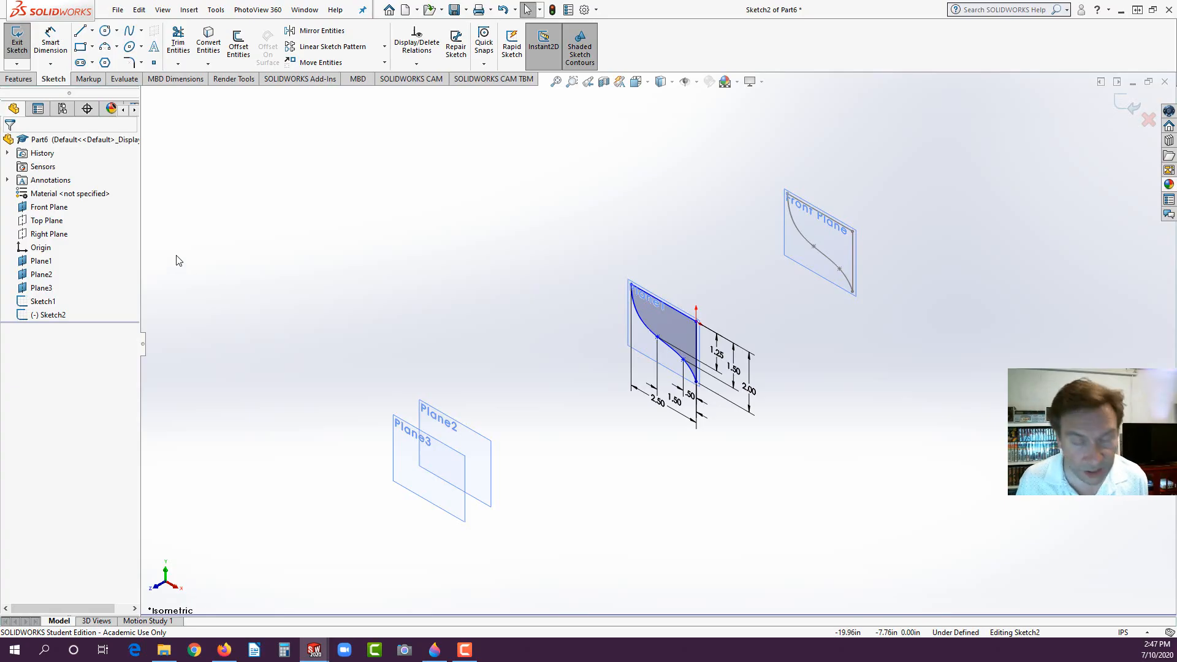
key("space")
left_click(31, 61)
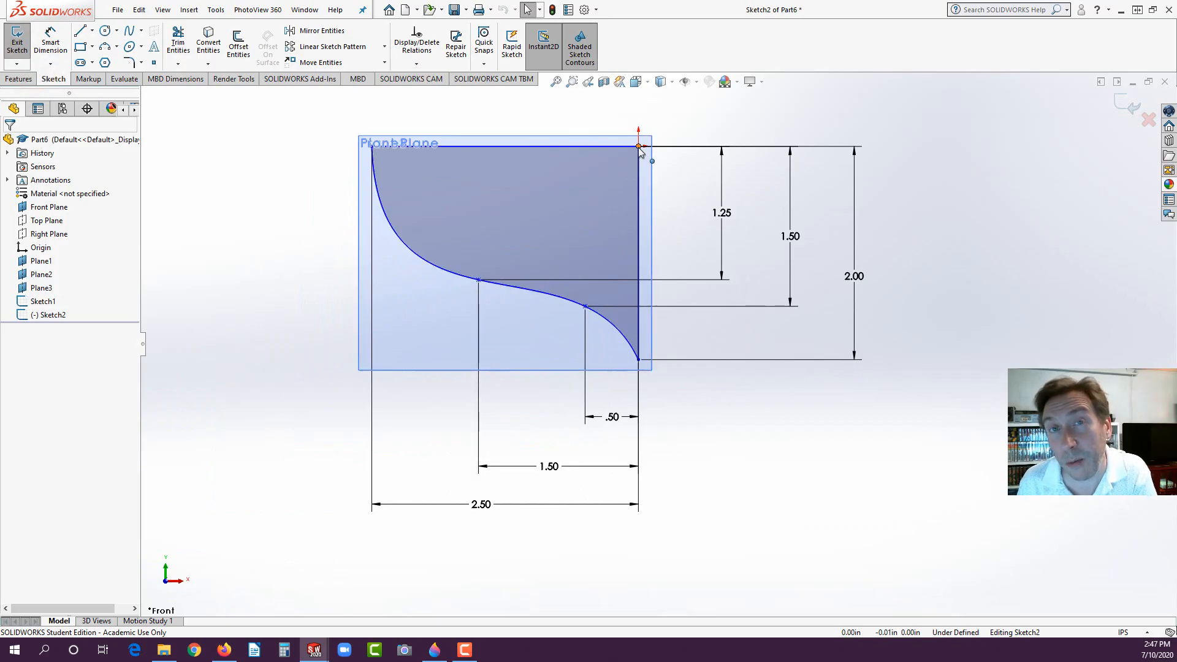
Step: Pull the pasted profile's upper right corner off the origin and snap it back to make it coincident
left_click_drag(638, 146, 321, 329)
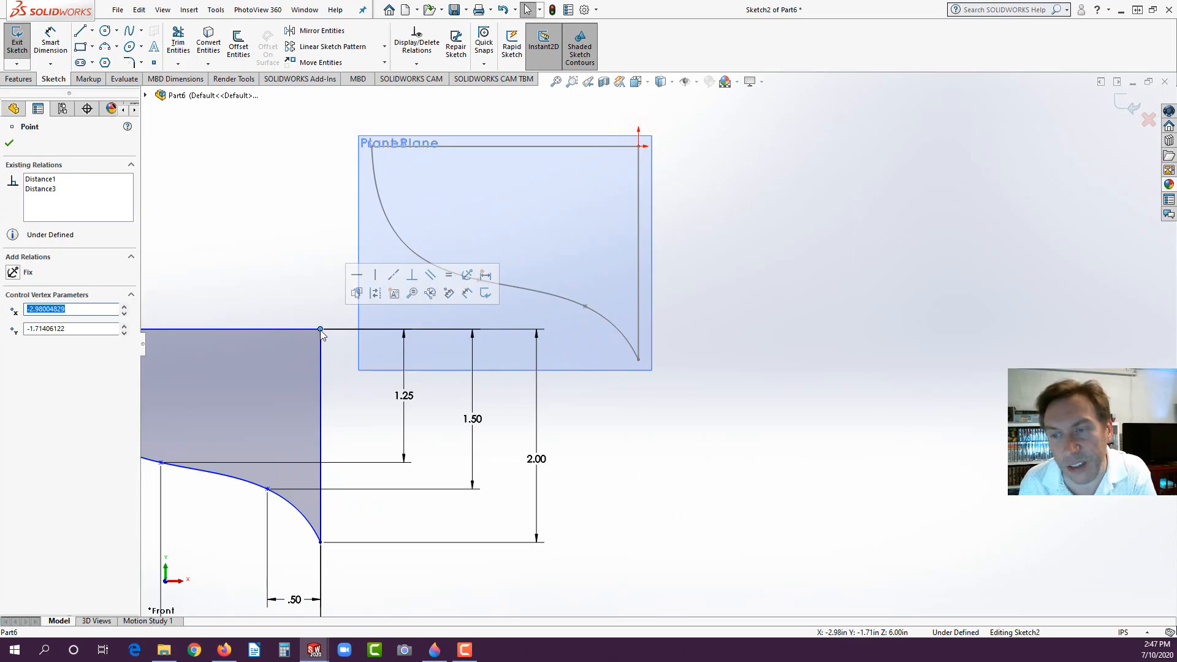
mouse_move(321, 330)
left_mouse_down()
mouse_move(476, 288)
mouse_move(599, 229)
mouse_move(636, 179)
mouse_move(640, 150)
left_mouse_up()
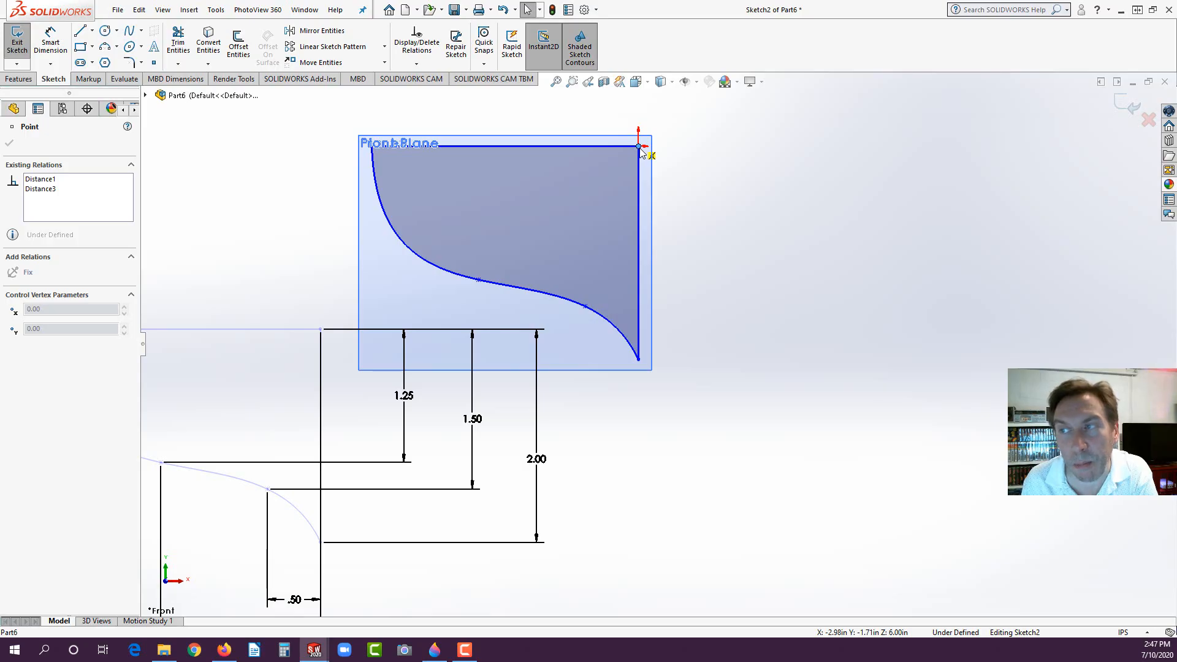
left_click_drag(641, 152, 640, 150)
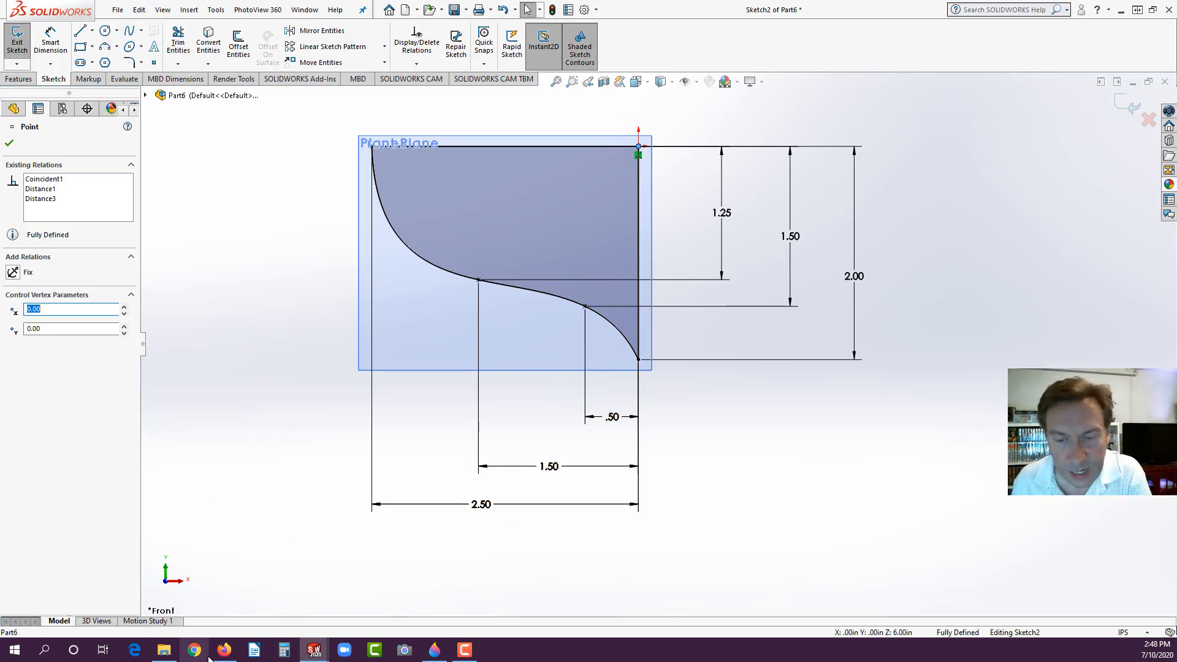
Step: Set the overall vertical dimension of the Plane1 profile to 2.375 in, as given for Sketch 2 in the manual
left_click(224, 650)
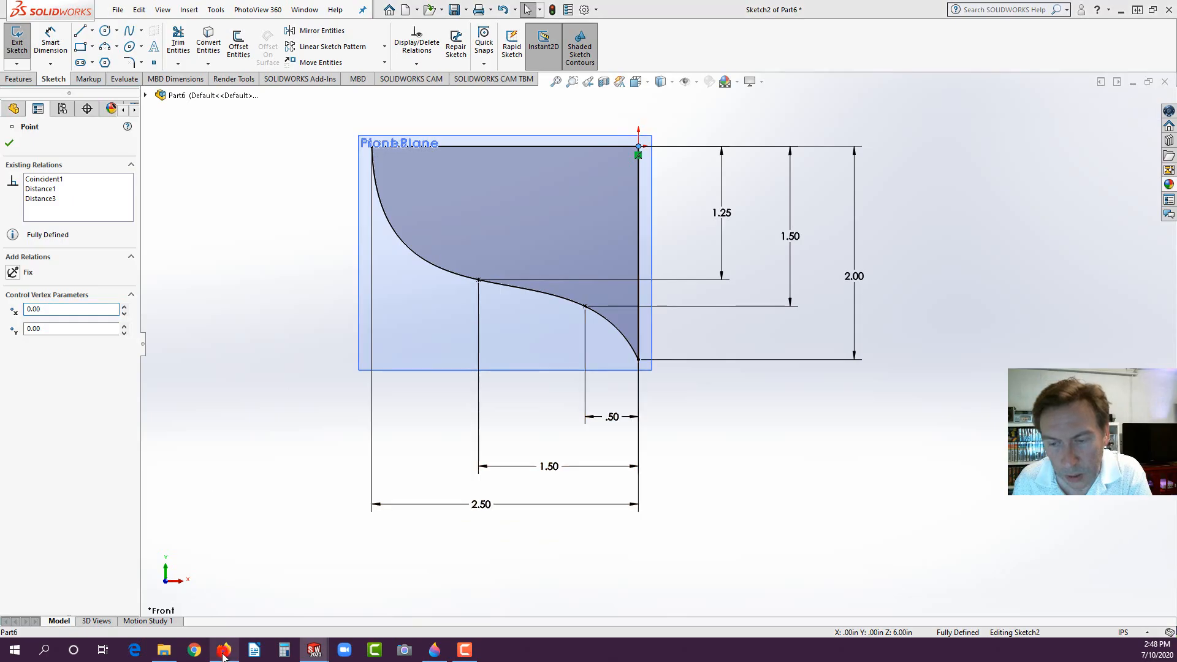
scroll(257, 543, "down", 2)
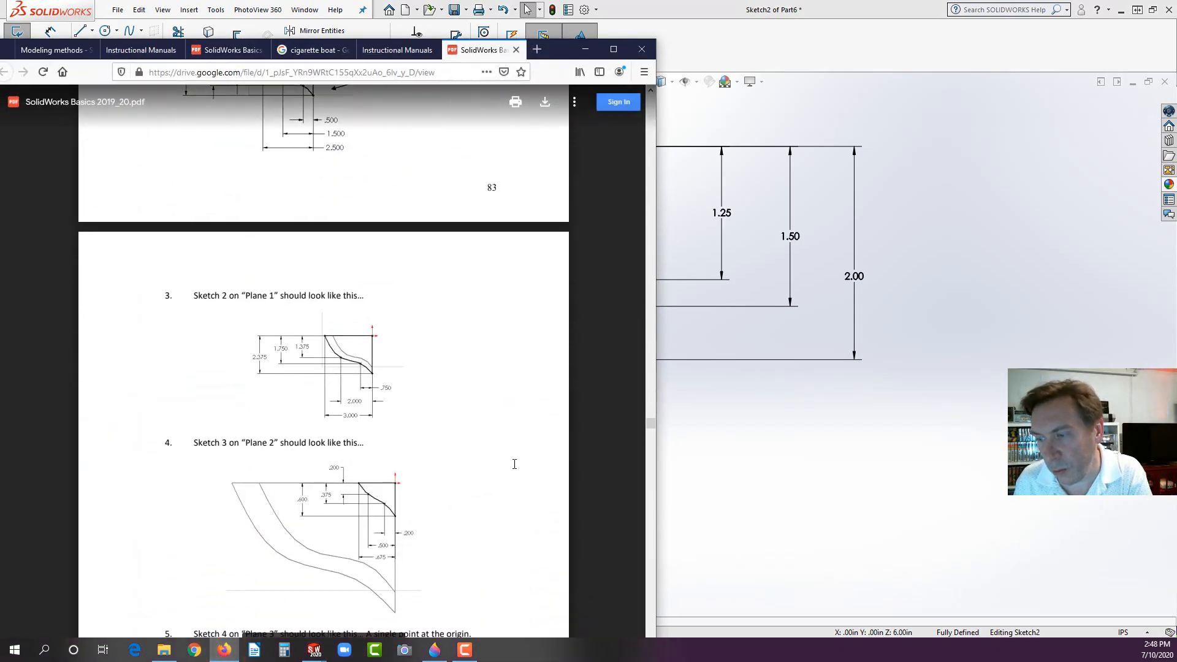
left_click(428, 583)
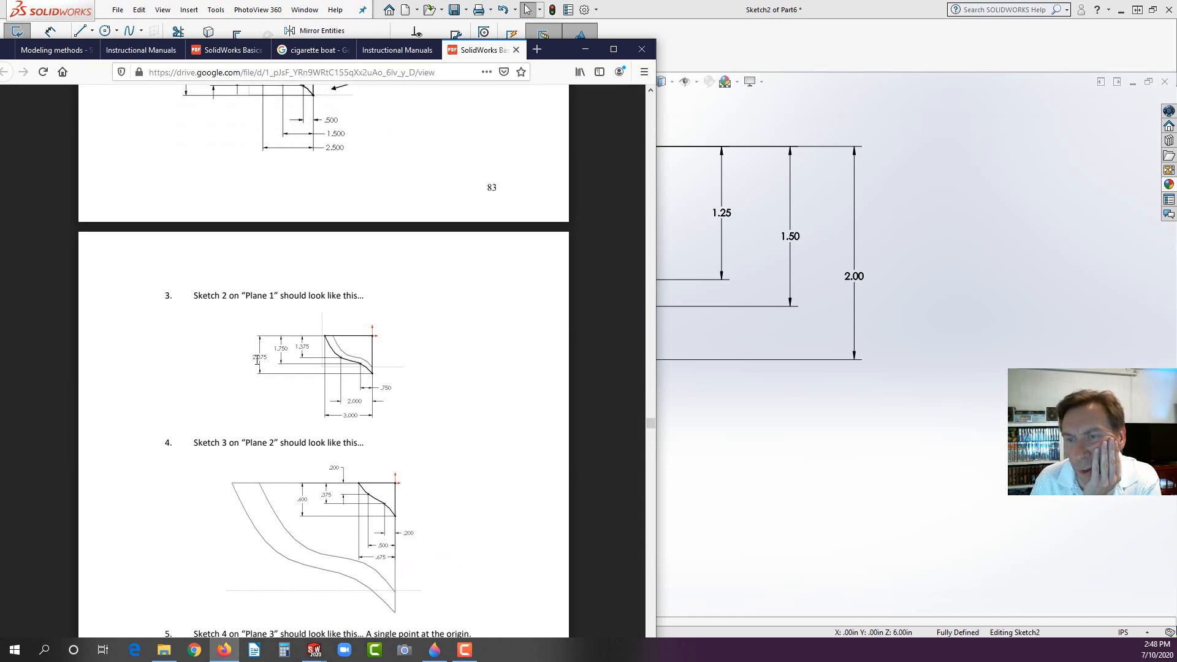
left_click(854, 276)
left_click(854, 276)
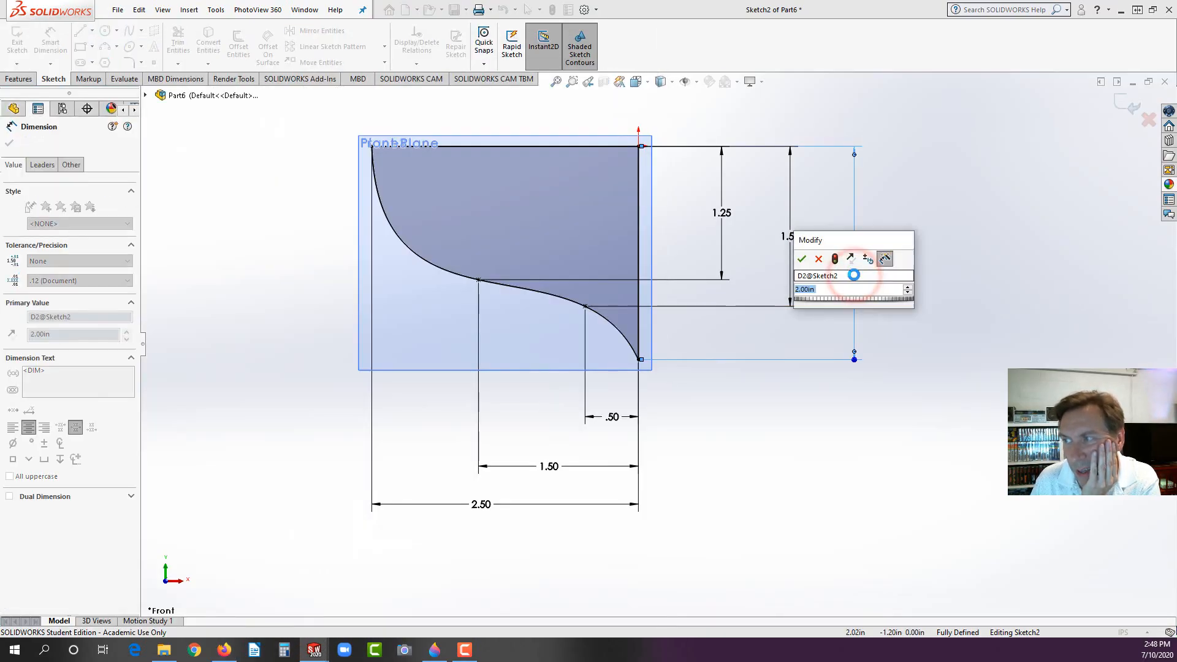
type("2.375")
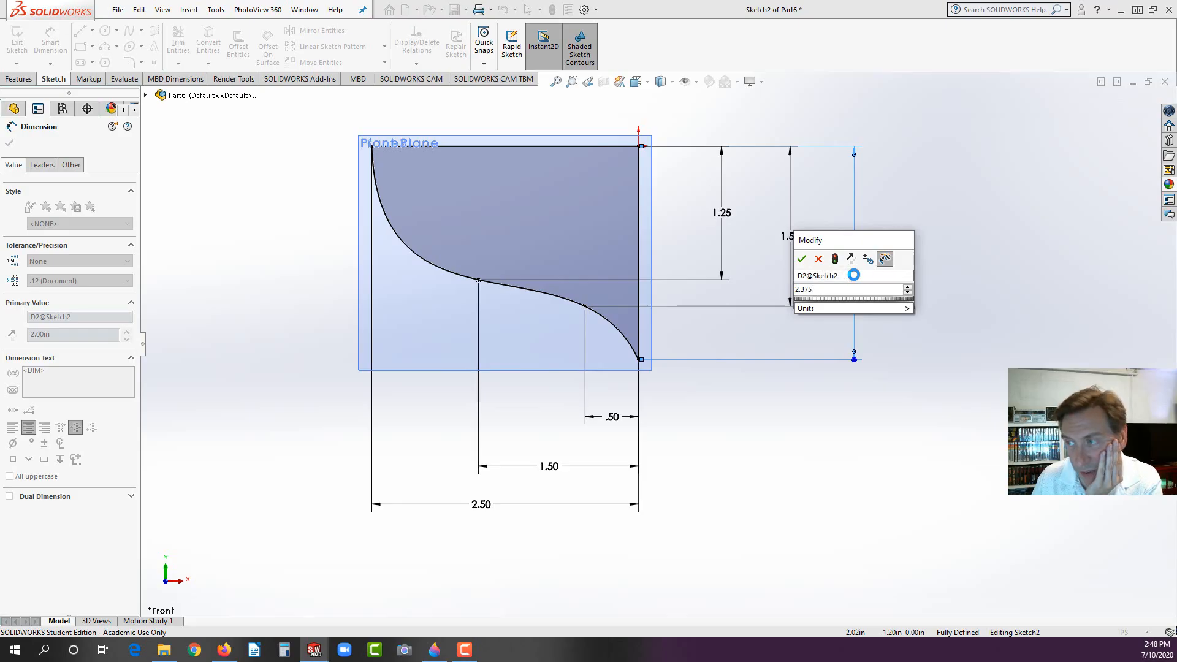
key("Return")
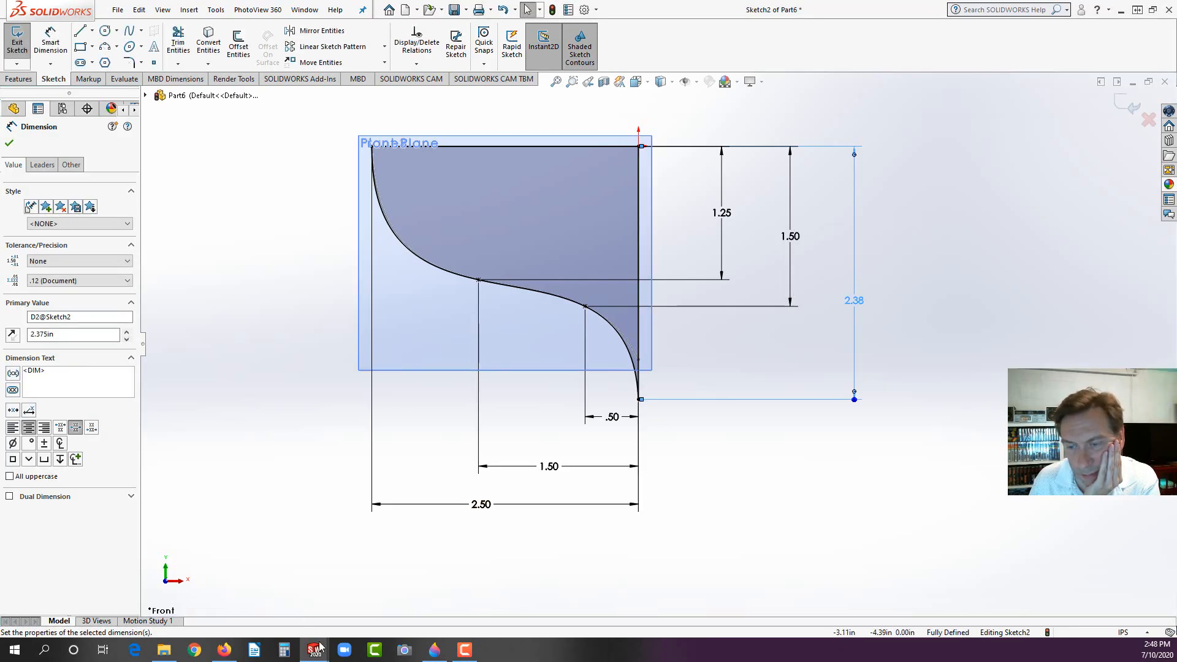
Step: Move the manual's window clear of the model and set the lower intermediate spline point's vertical dimension to 1.75 in
left_click(224, 650)
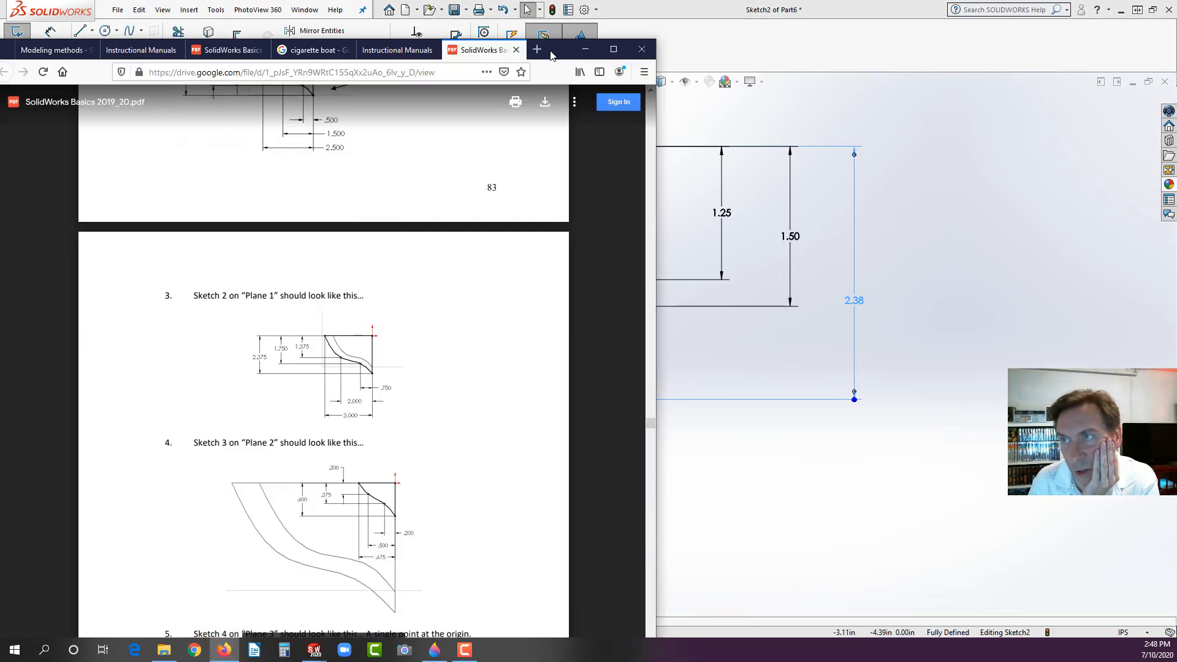
left_click_drag(553, 49, 0, 30)
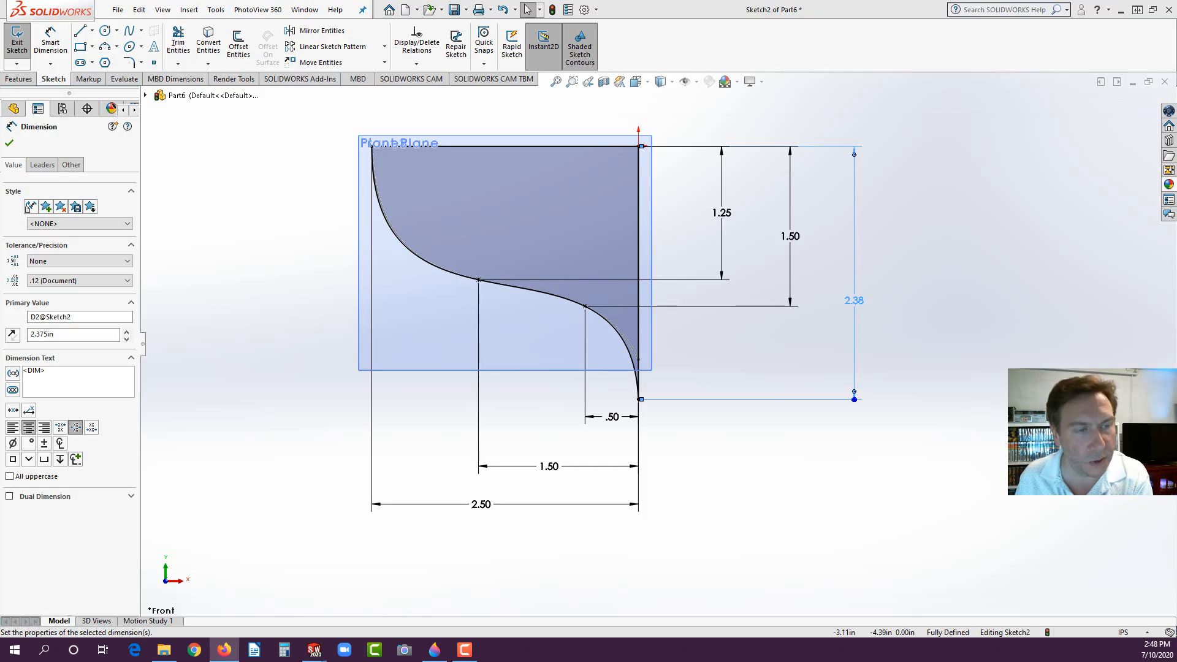
double_click(790, 237)
type("1.")
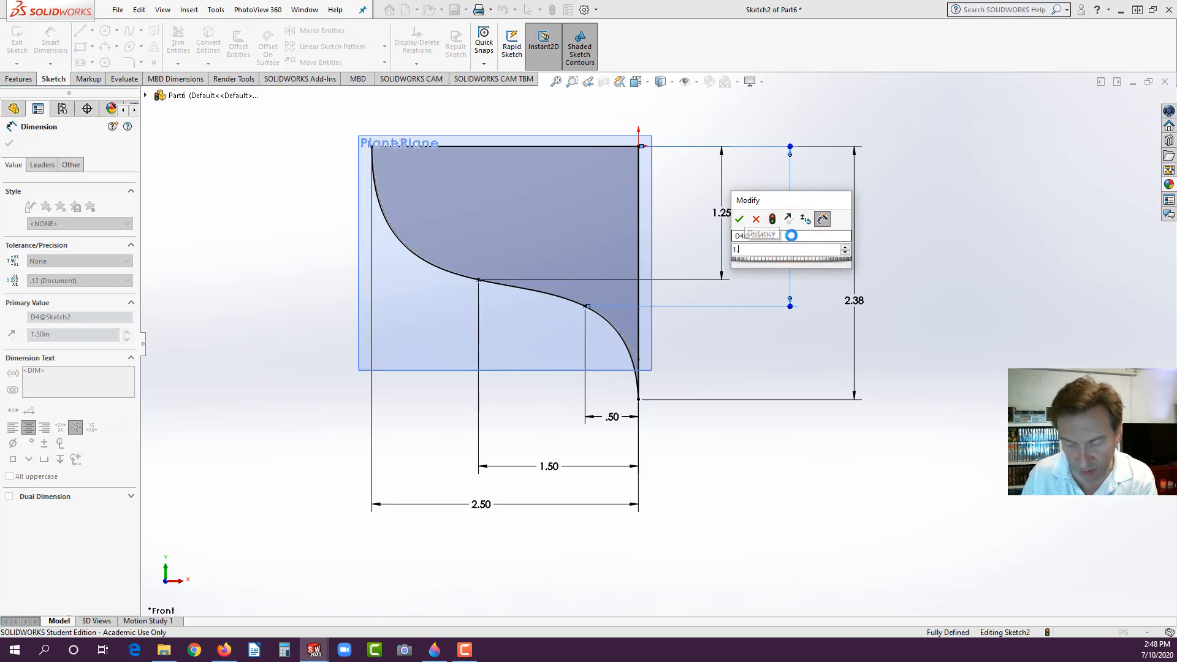
type("75")
key("Return")
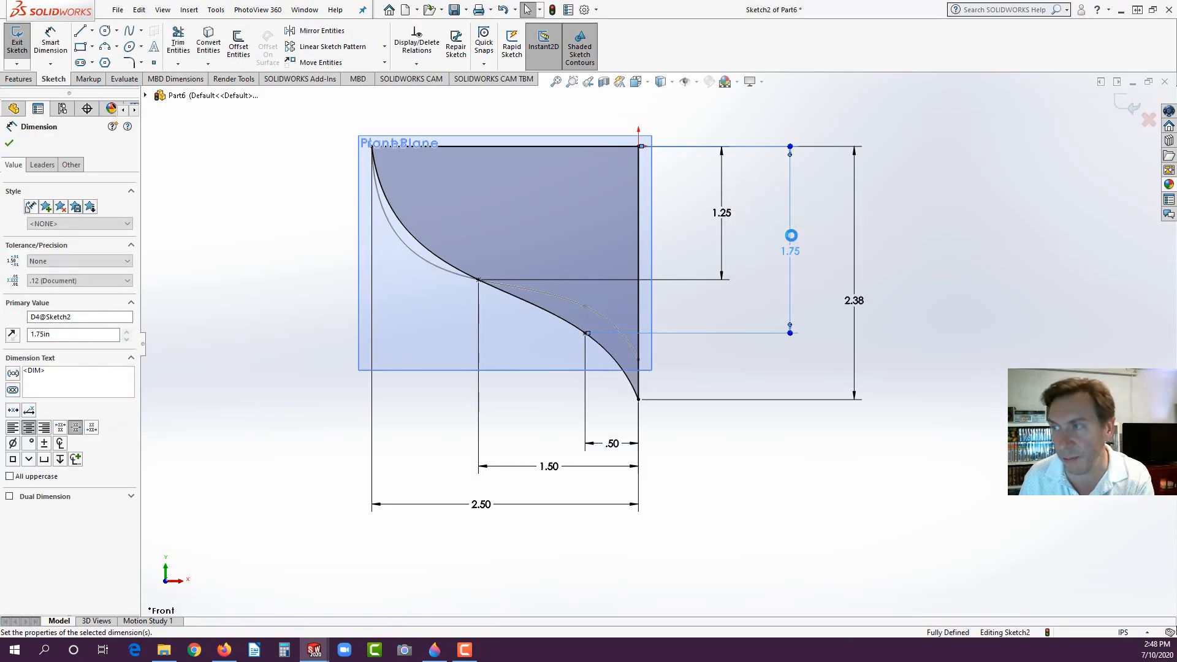
Step: Set the upper intermediate spline point's vertical dimension in the Plane1 profile to 1.375 in
double_click(723, 212)
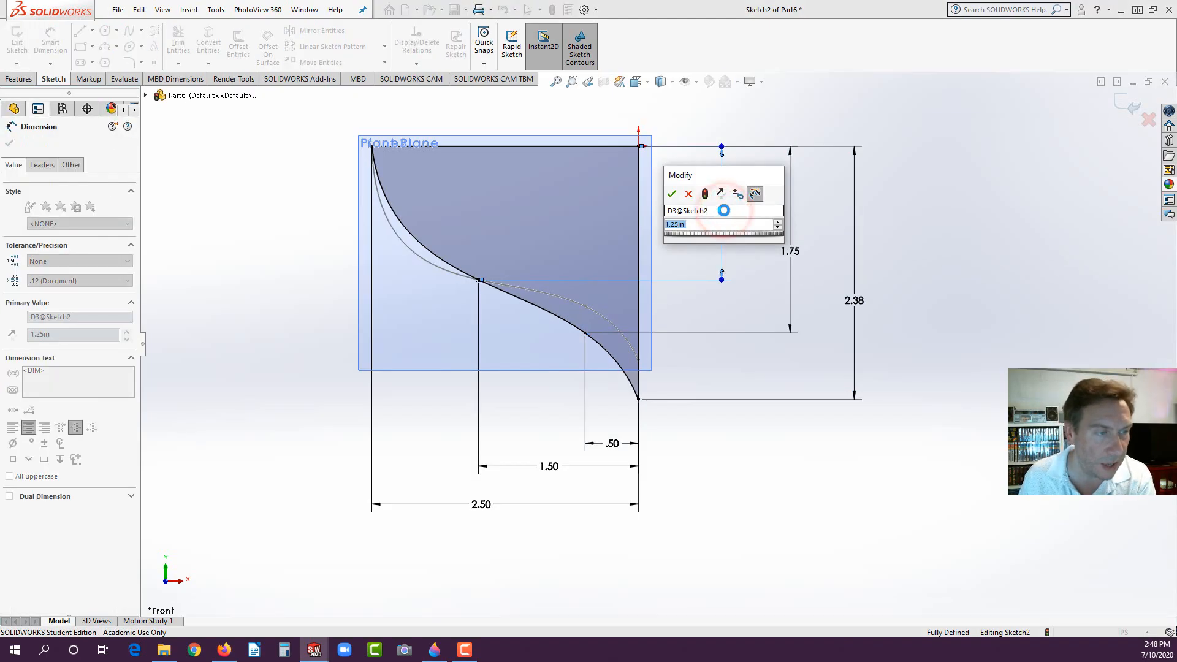
type("1.")
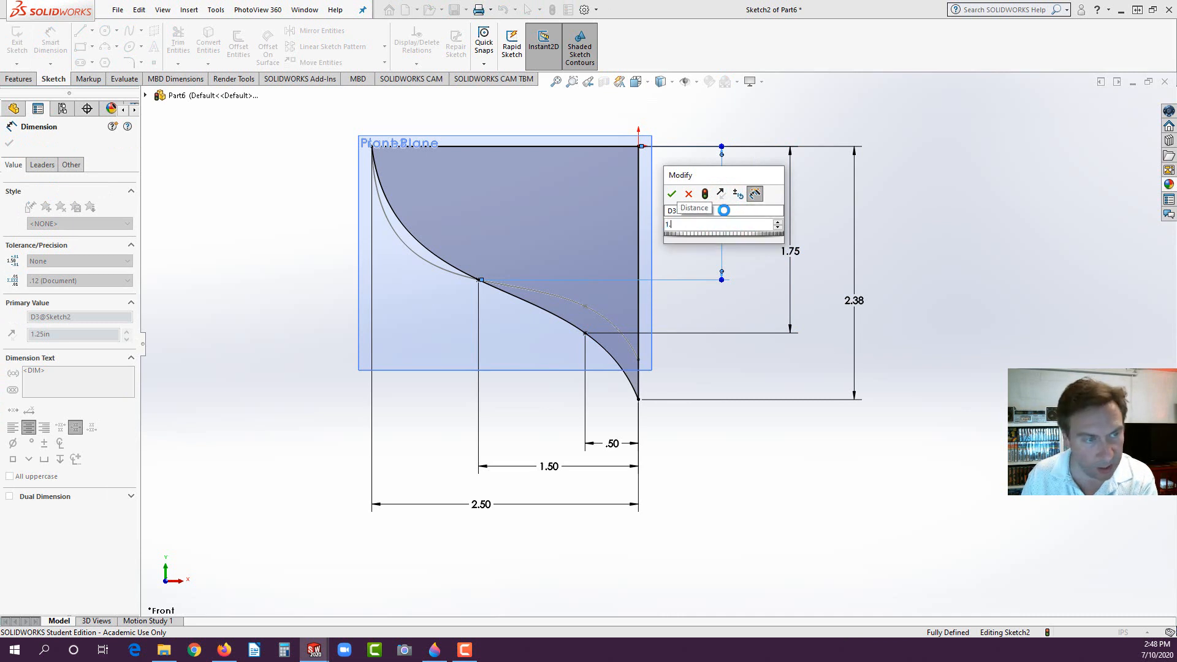
type("375")
key("Return")
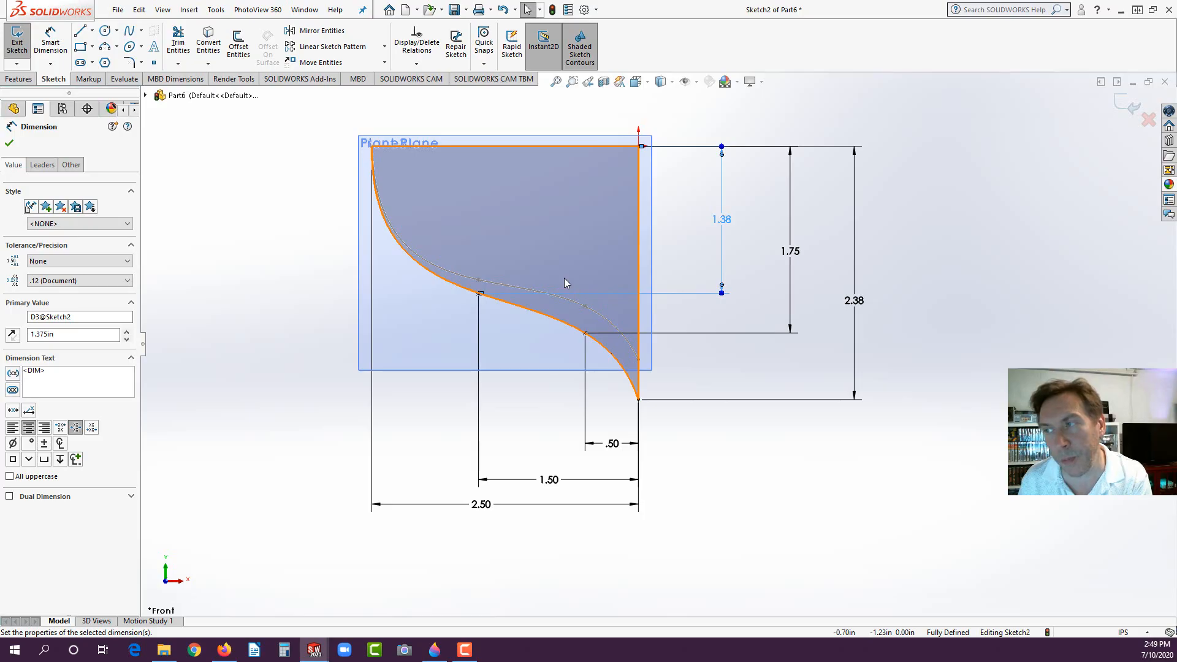
Step: Set the Plane1 profile's overall width to 3 in and the upper intermediate spline point's horizontal dimension to 2 in
double_click(482, 505)
type("3")
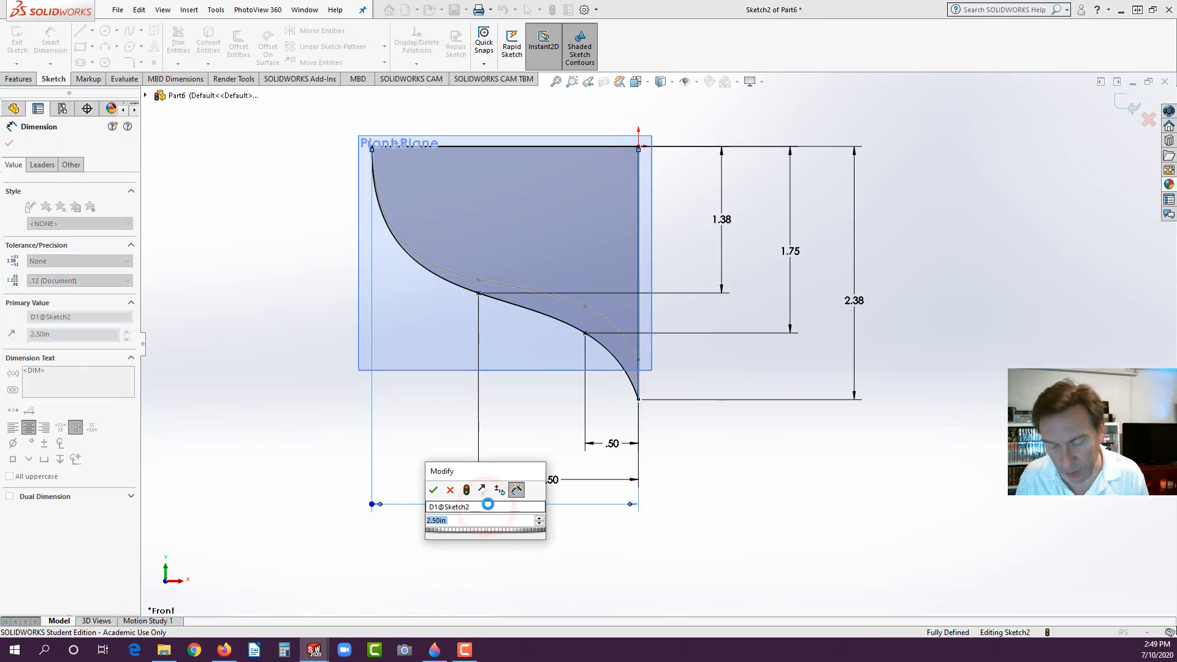
key("Return")
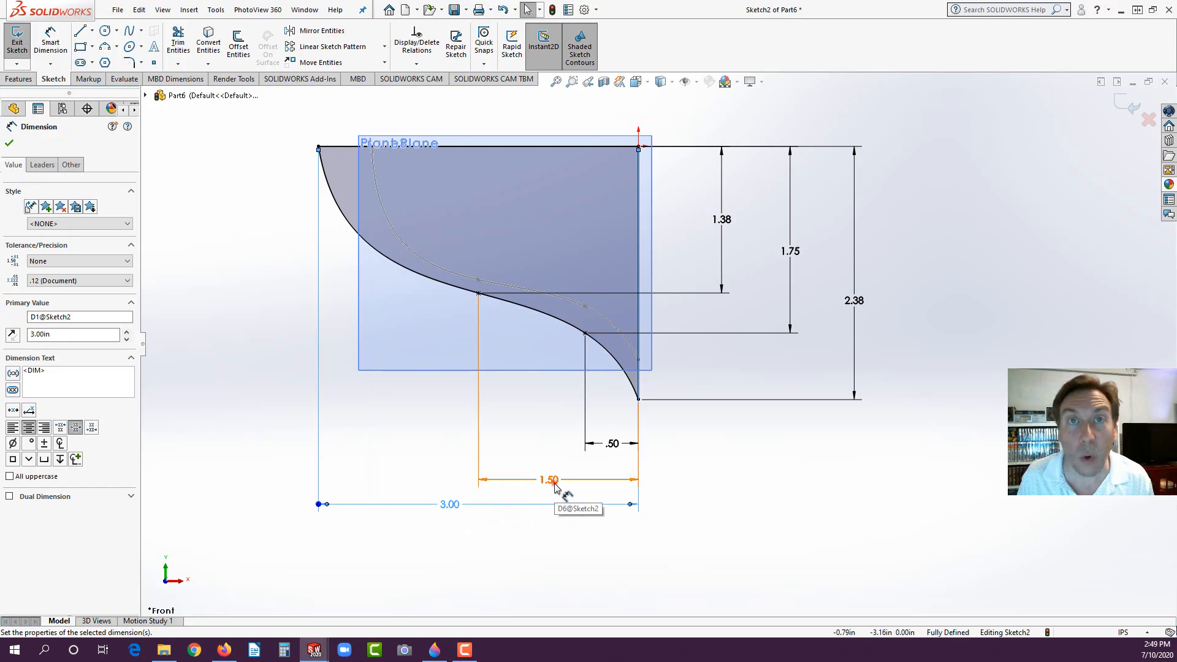
double_click(552, 482)
type("2")
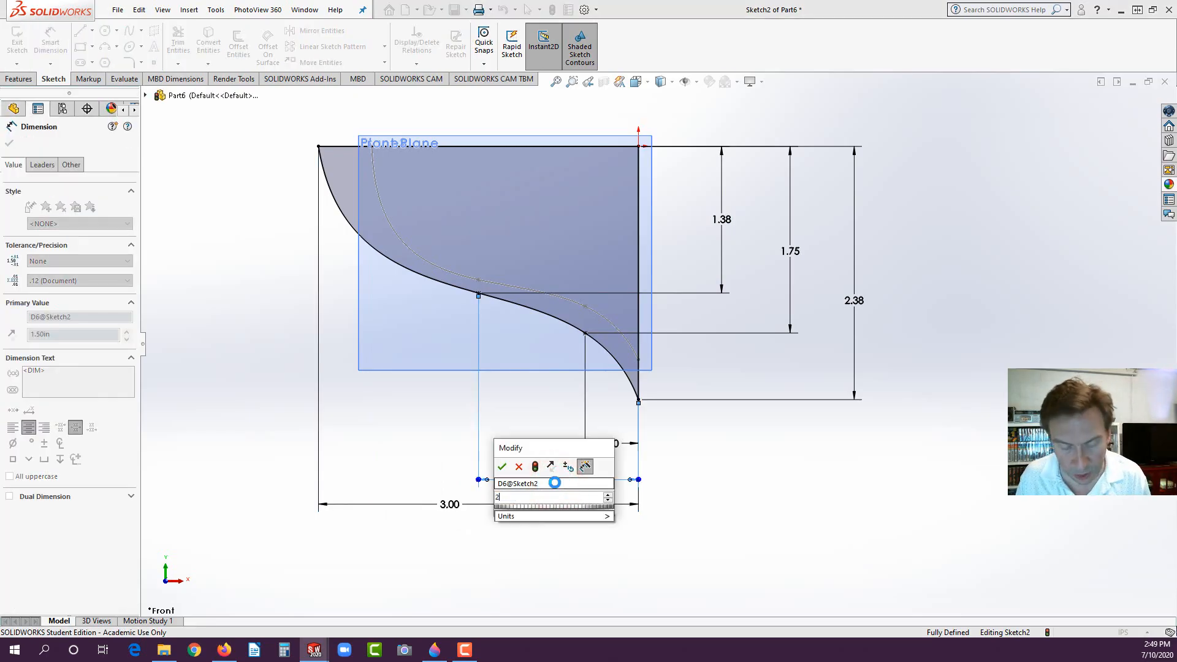
key("Return")
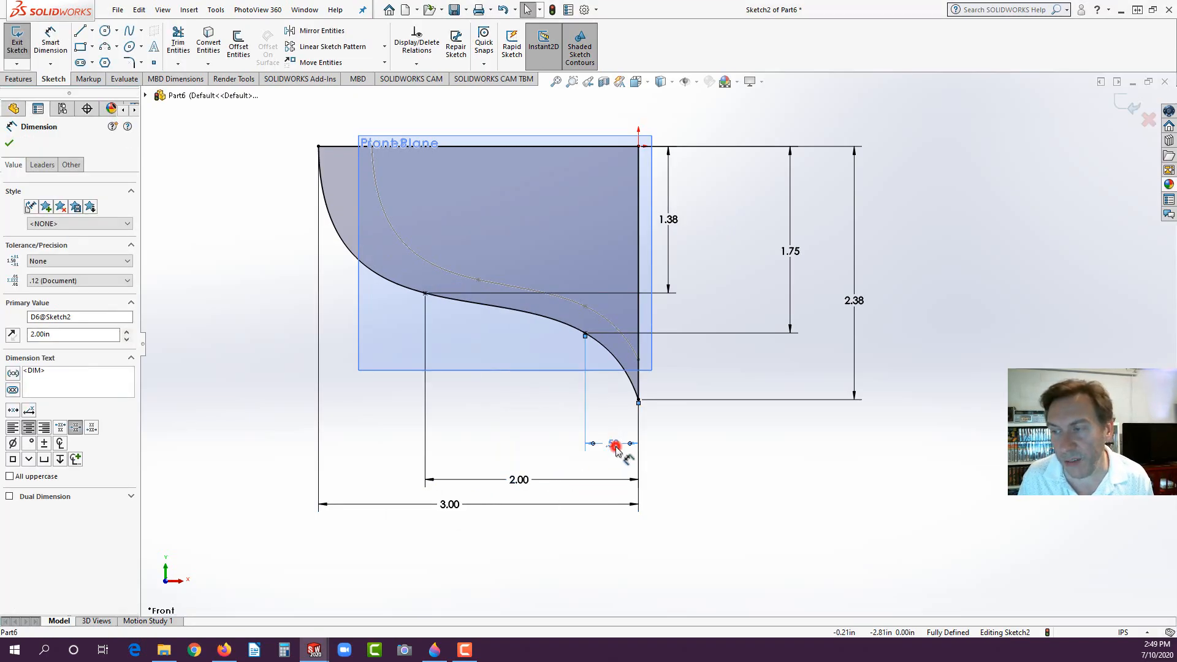
Step: Set the lower intermediate spline point's horizontal dimension to 0.75 in, rebuild out of the sketch and show the part in isometric view
double_click(613, 445)
type(".75")
key("Return")
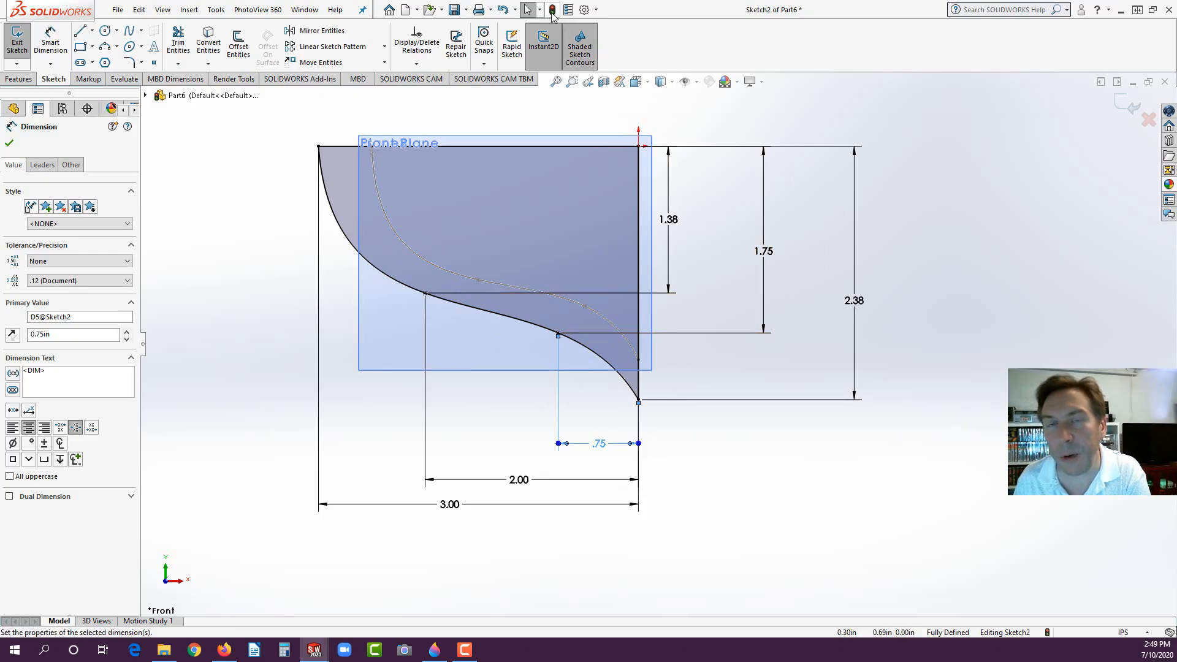
left_click(552, 11)
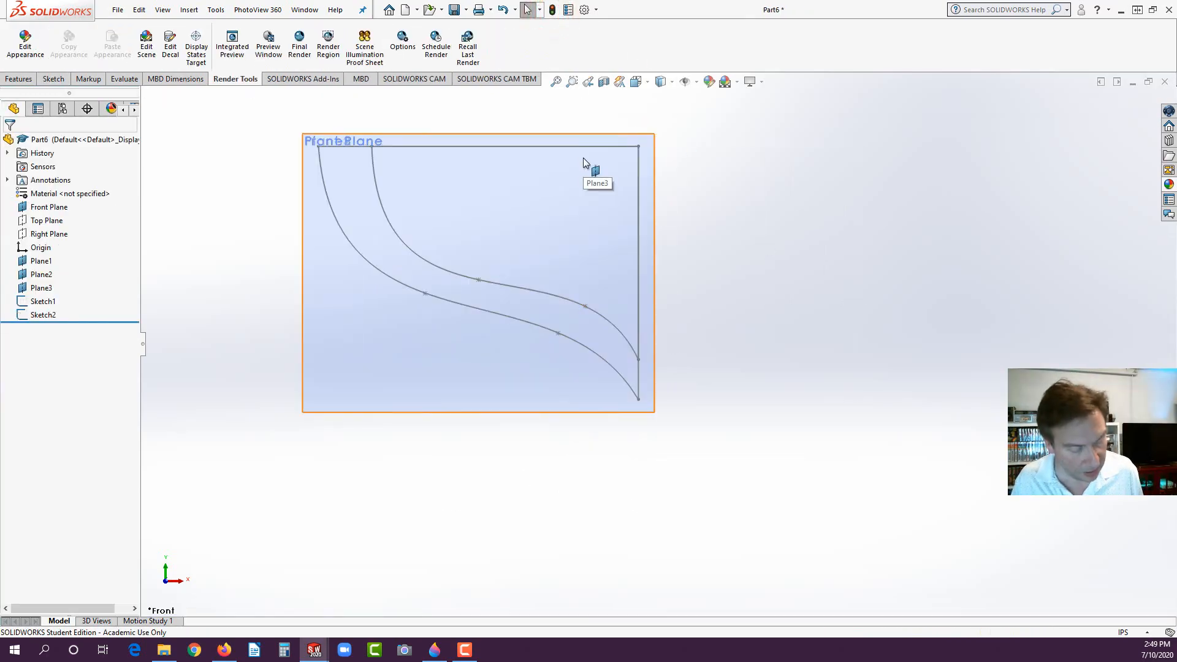
key("space")
left_click(132, 49)
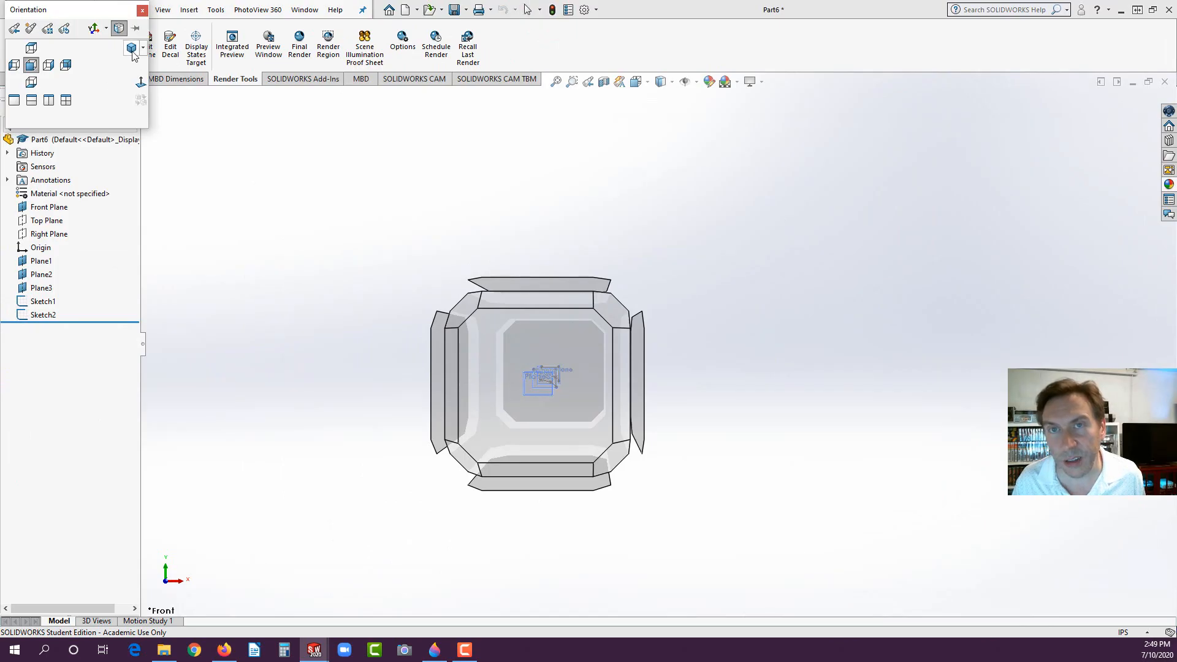
left_click(362, 239)
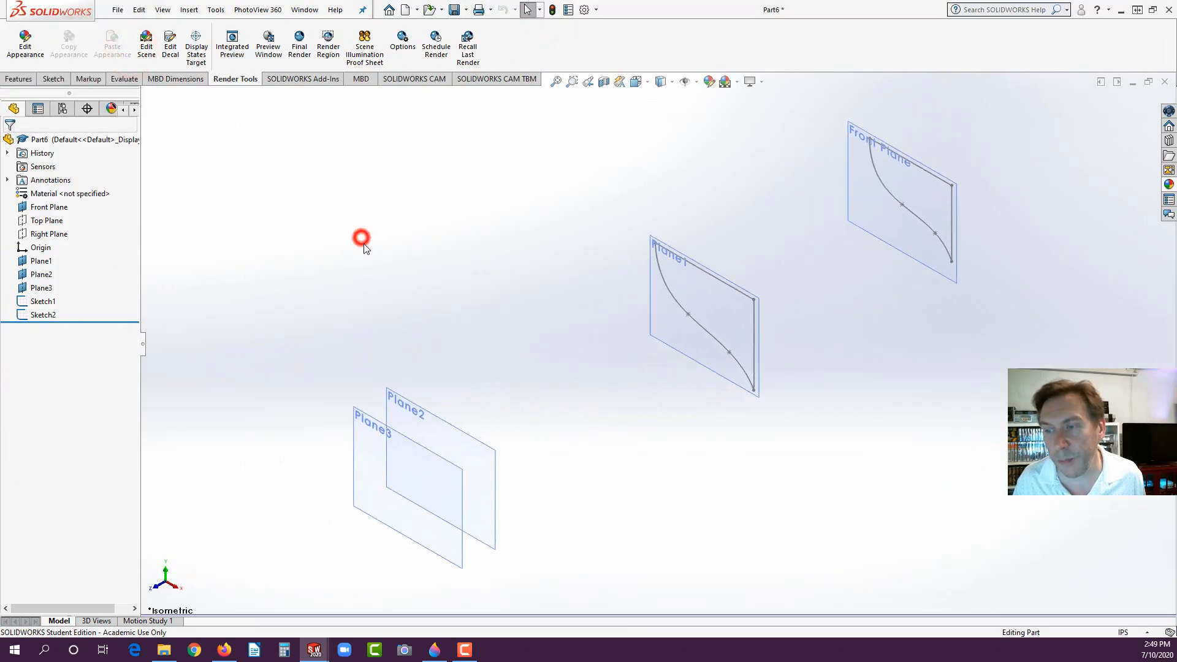
Step: Paste the copied profile sketch onto Plane2 and undo the paste
left_click(433, 417)
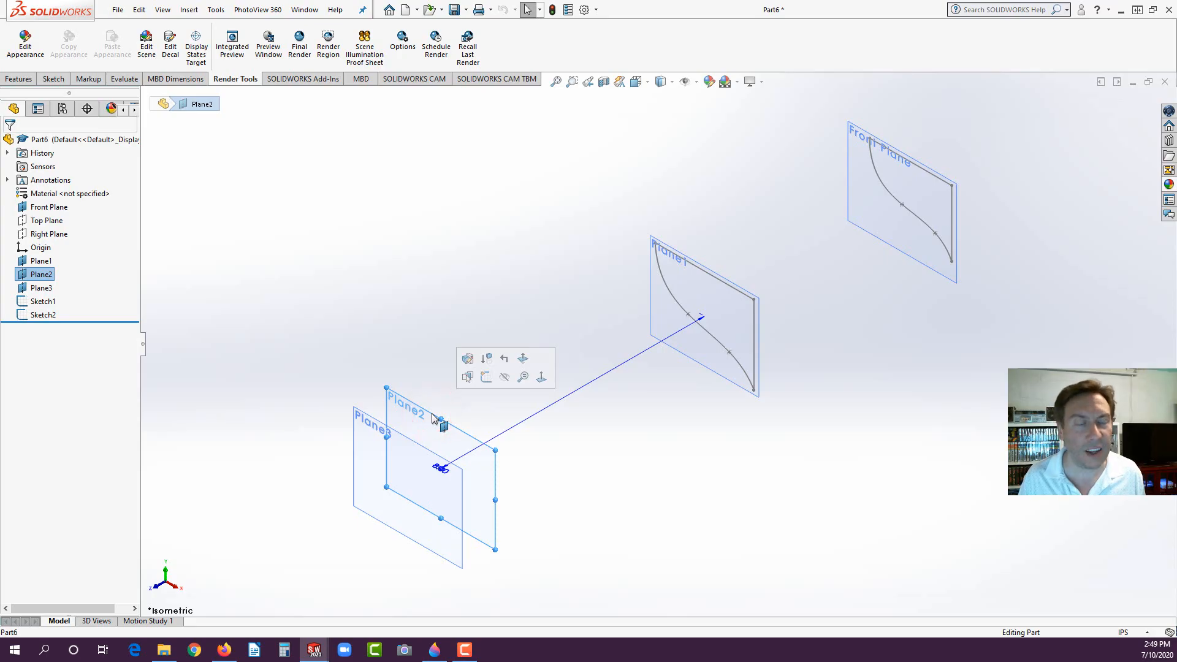
left_click(139, 10)
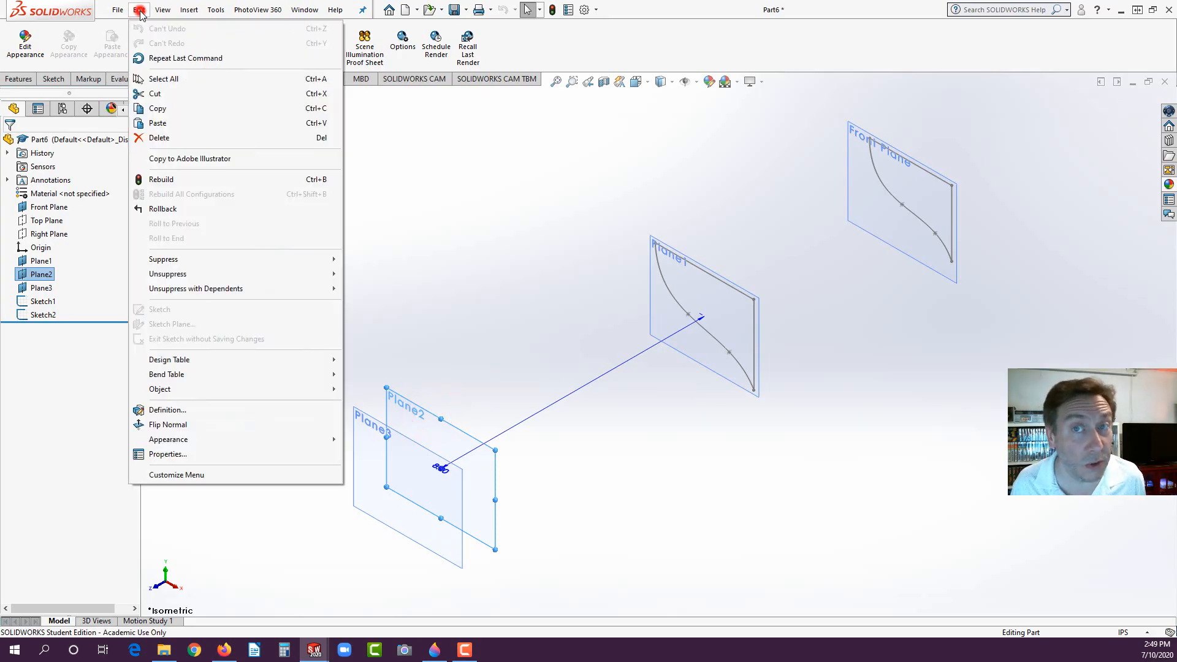
left_click(170, 126)
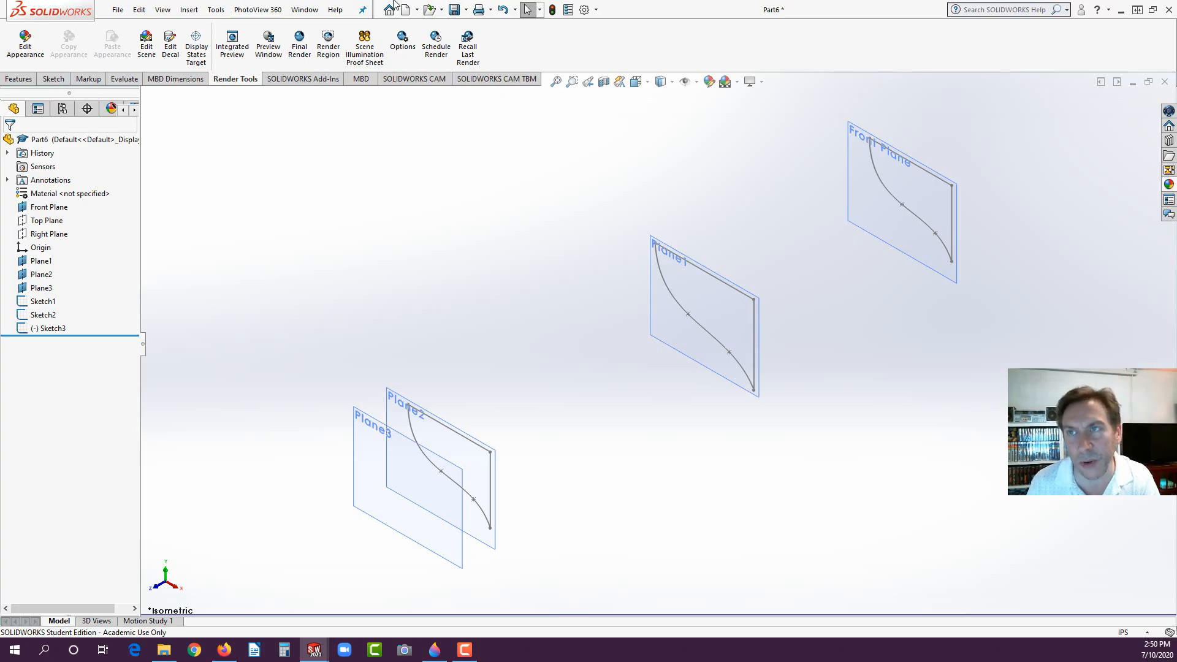
left_click(503, 9)
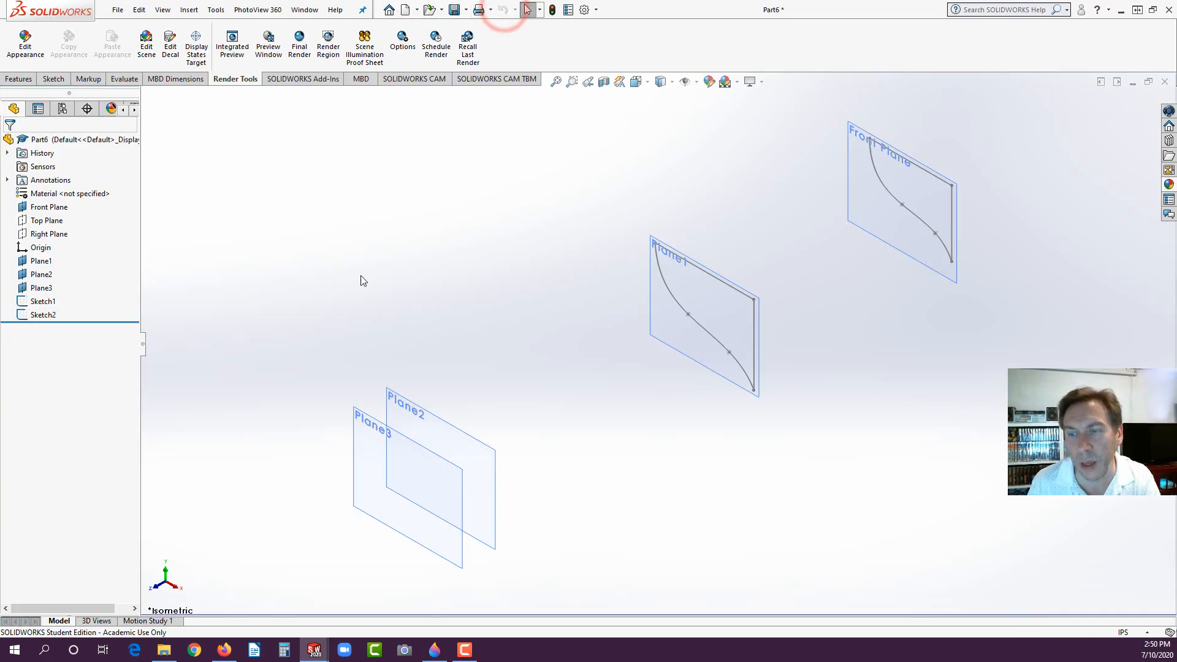
Step: Paste the copied profile sketch onto Plane3 and reassign its sketch plane to Plane2
left_click(370, 422)
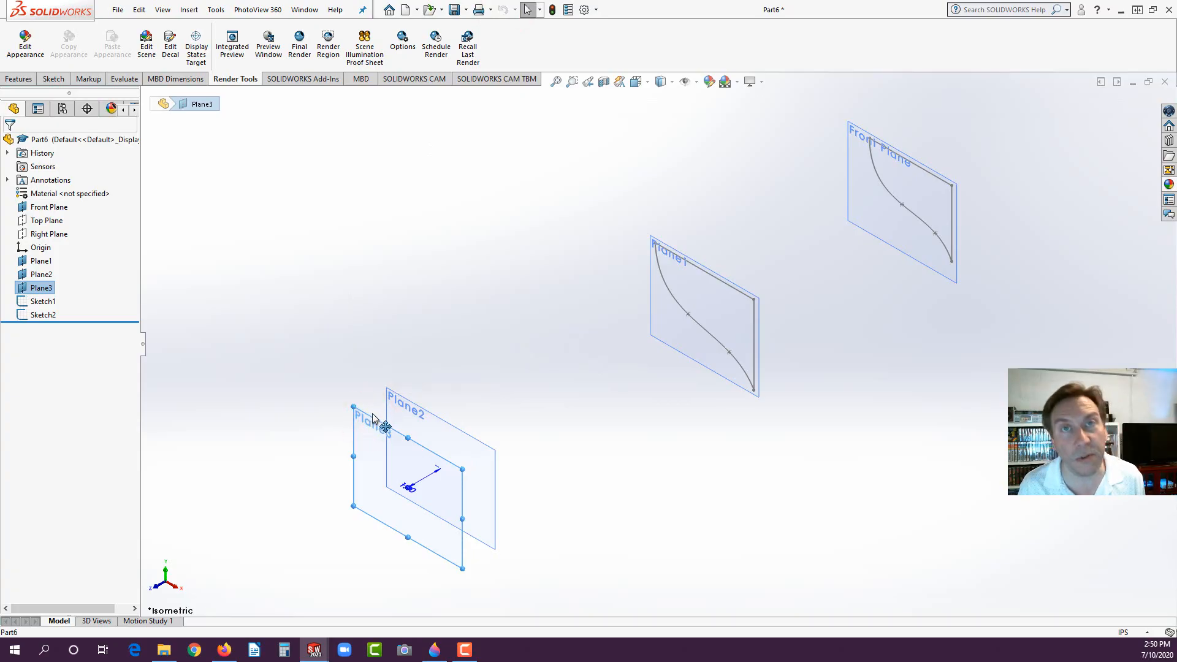
key("ctrl+v")
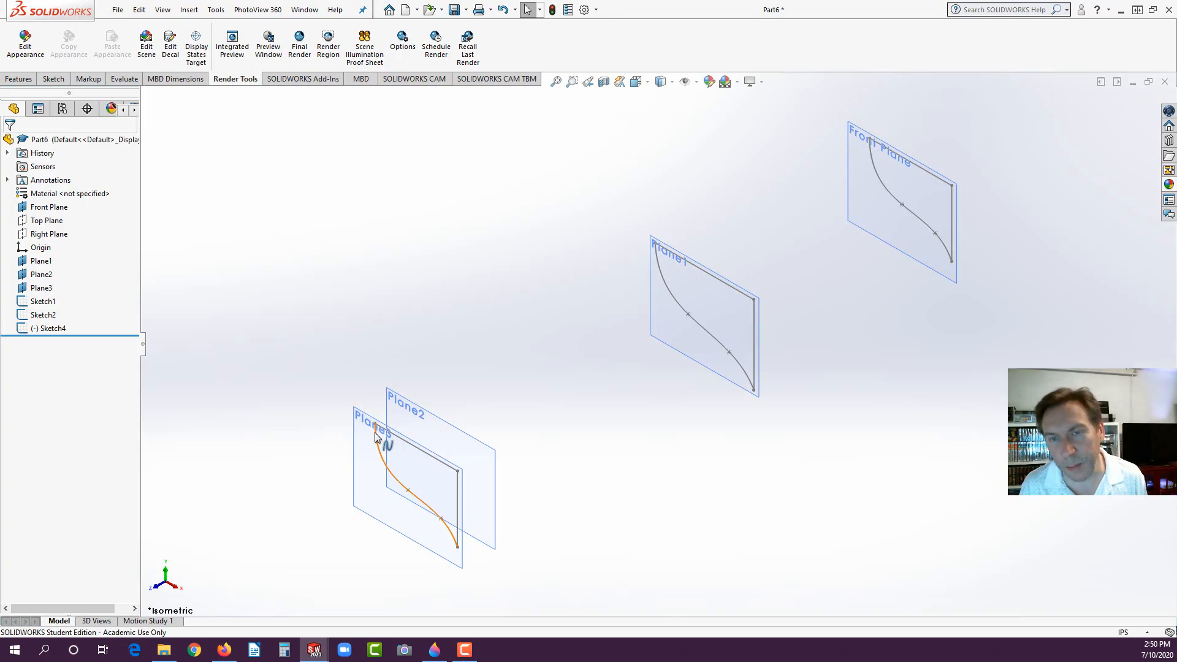
right_click(56, 331)
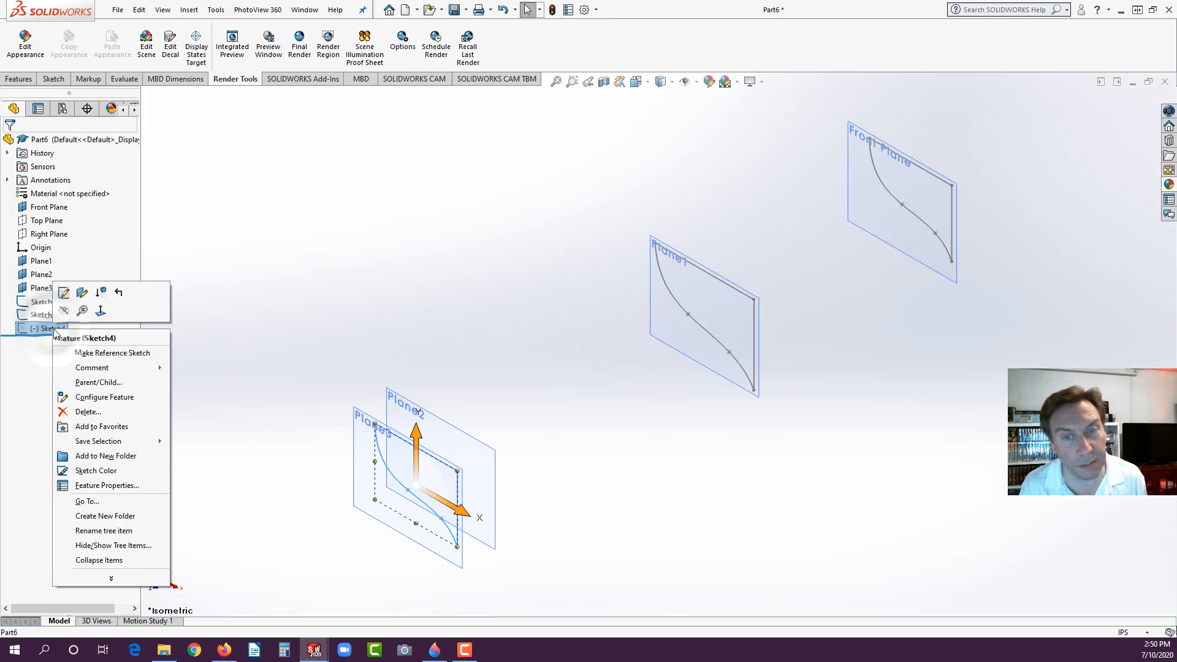
left_click(83, 294)
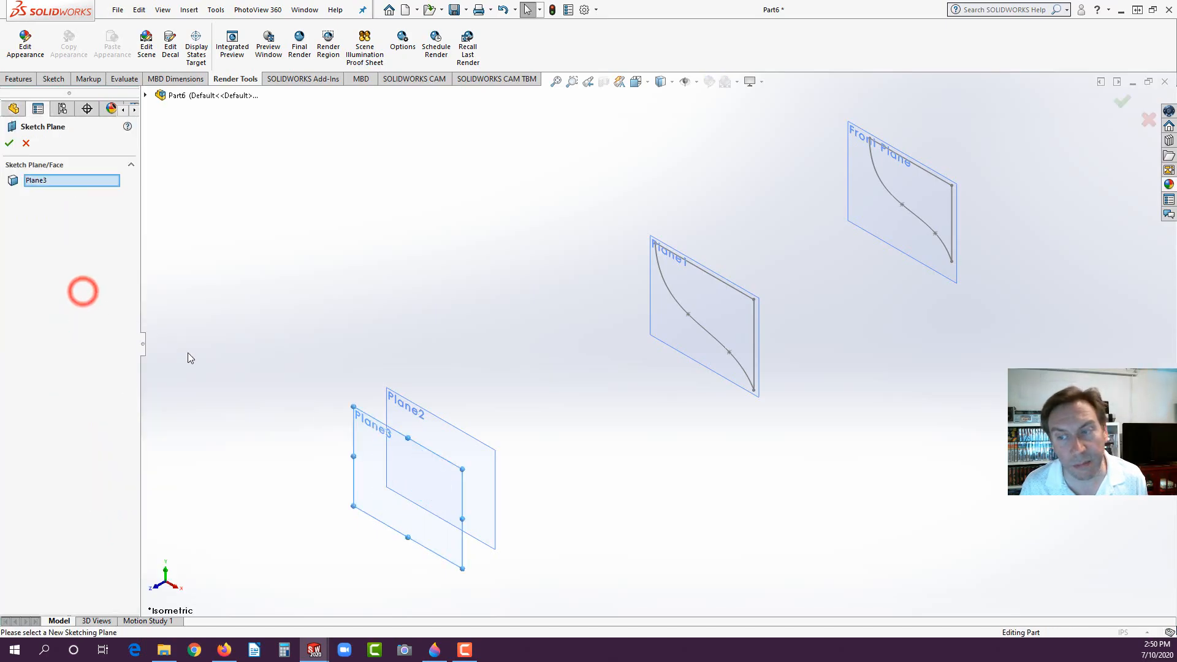
left_click(404, 404)
key("Return")
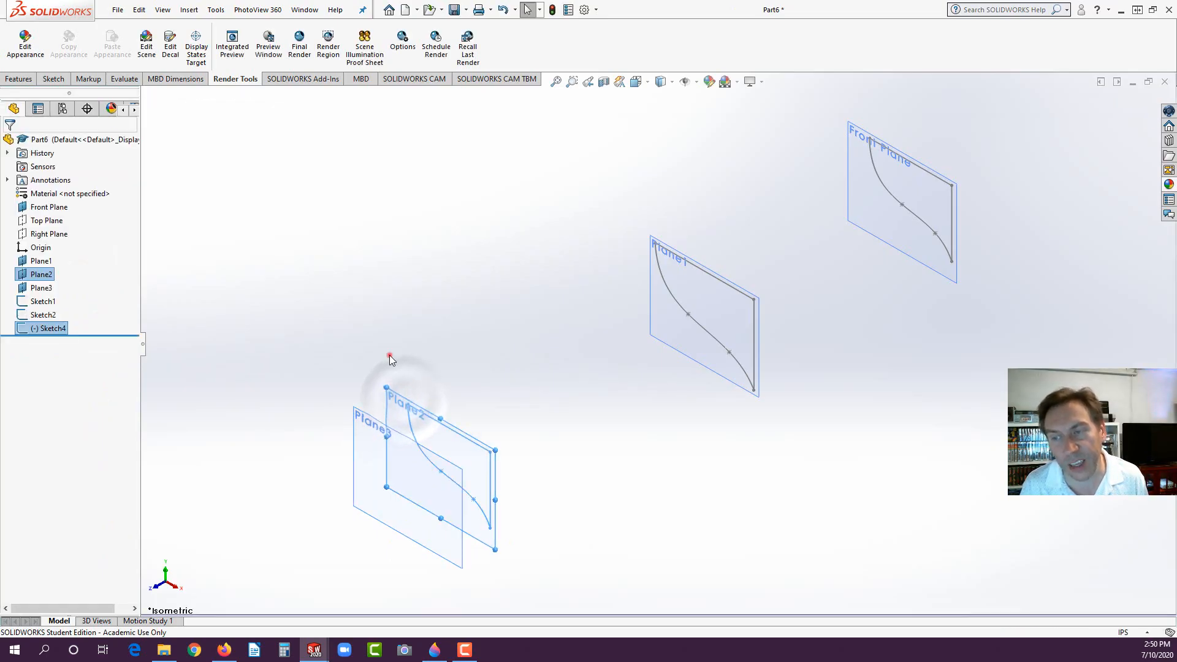
left_click(390, 356)
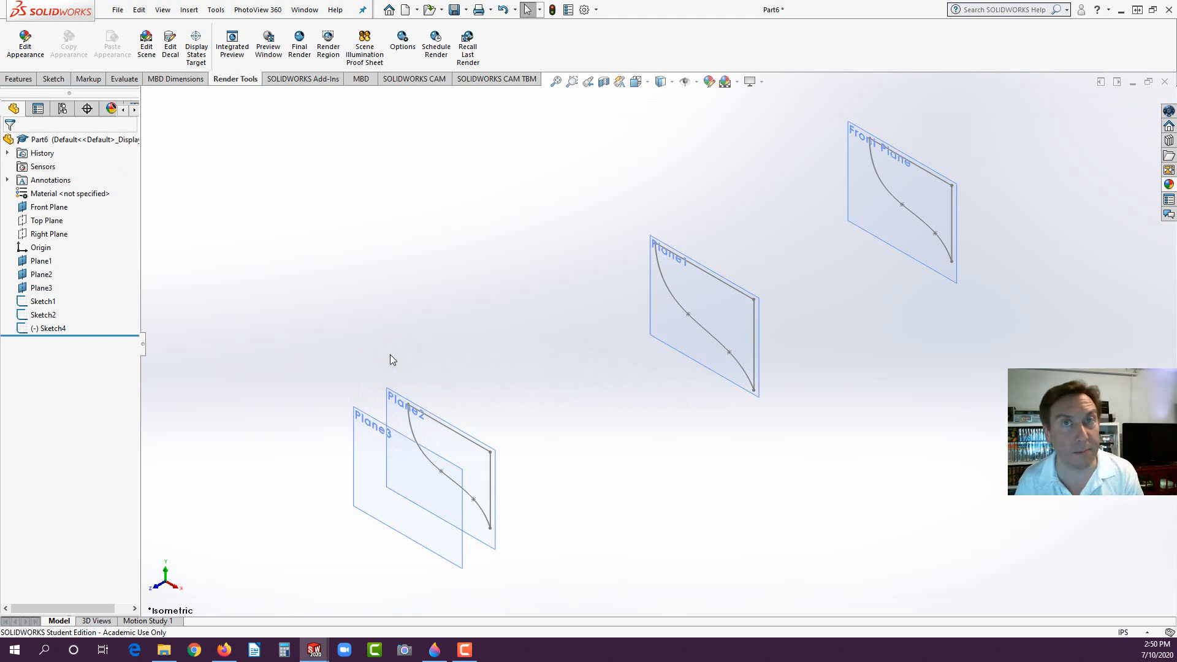
Step: Open the Plane2 profile sketch for editing in front view and snap its upper right corner coincident to the origin
right_click(472, 444)
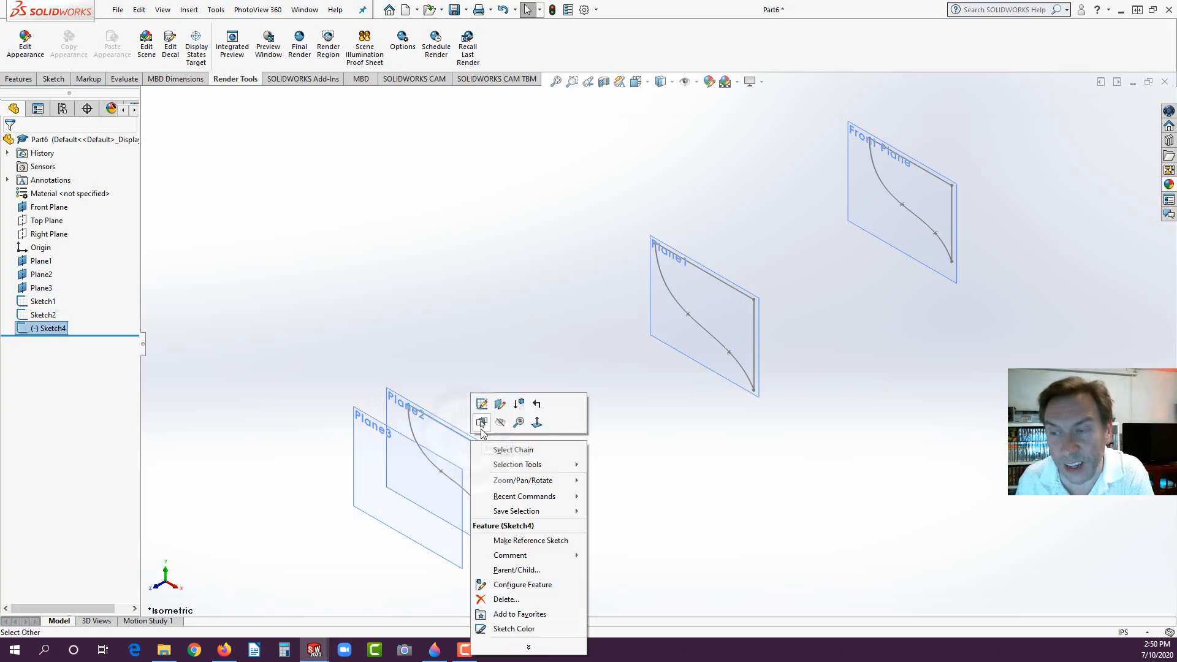
left_click(482, 404)
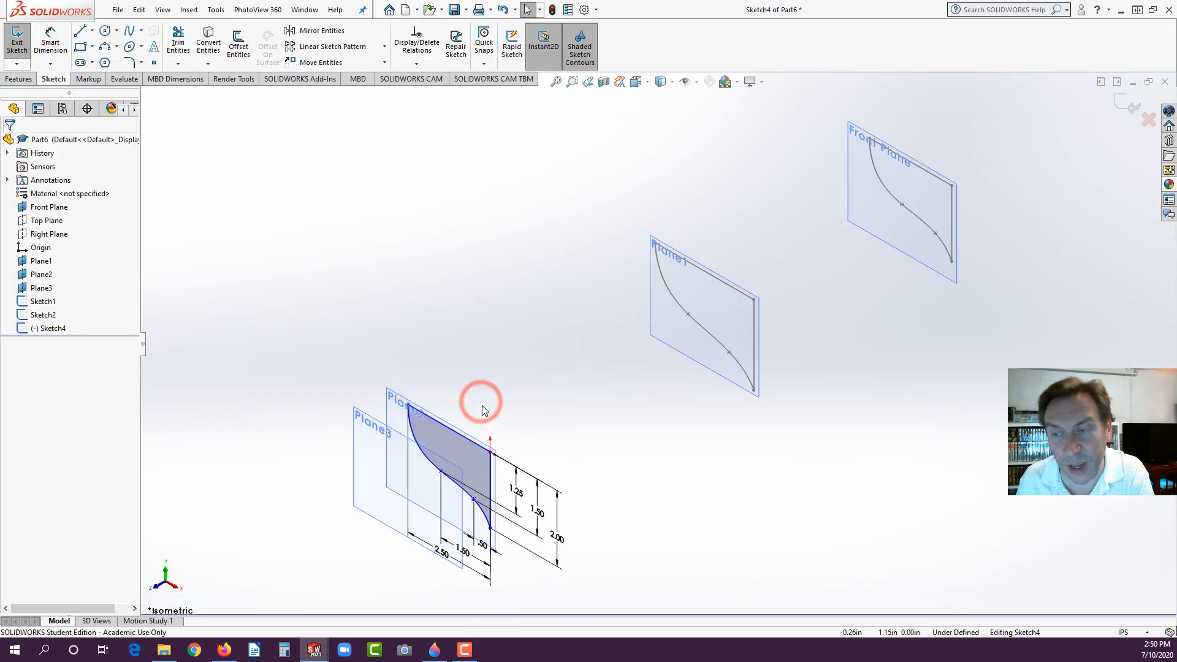
key("space")
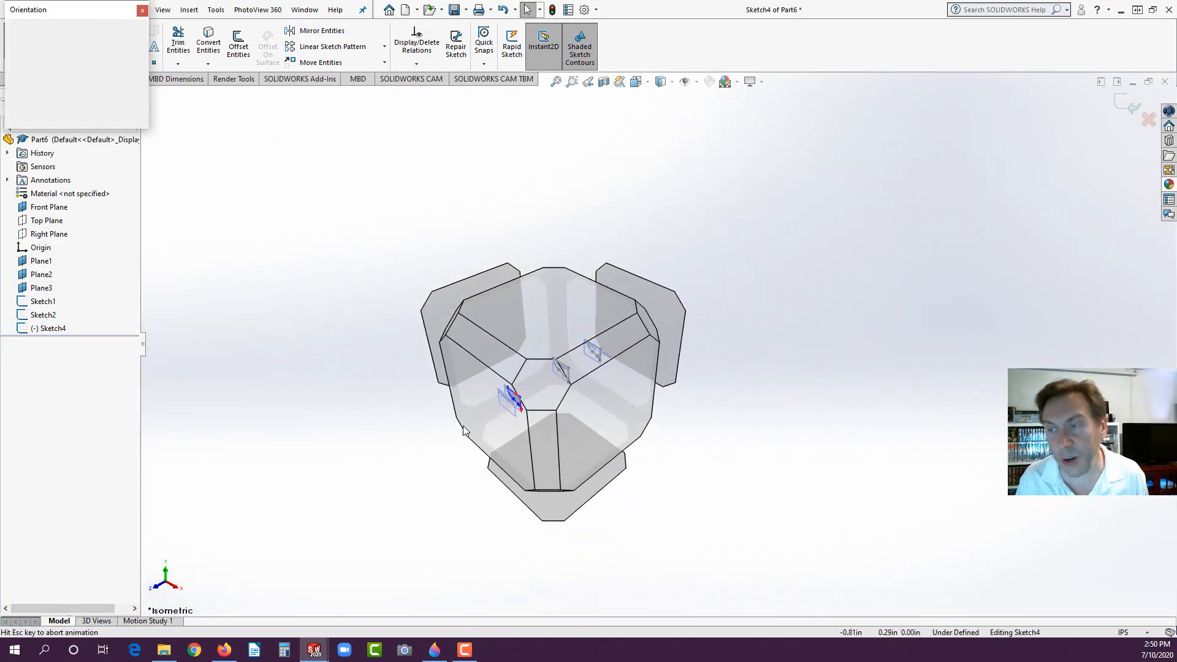
left_click(31, 65)
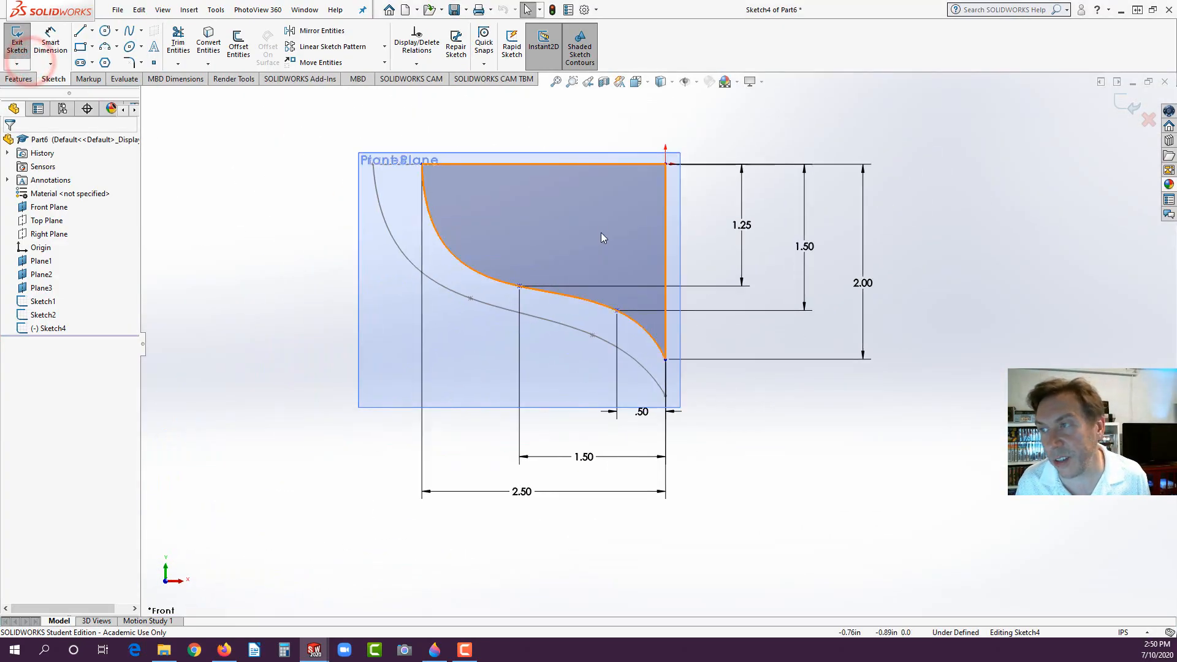
mouse_move(660, 171)
left_mouse_down()
mouse_move(460, 274)
mouse_move(387, 330)
mouse_move(660, 212)
mouse_move(666, 166)
left_mouse_up()
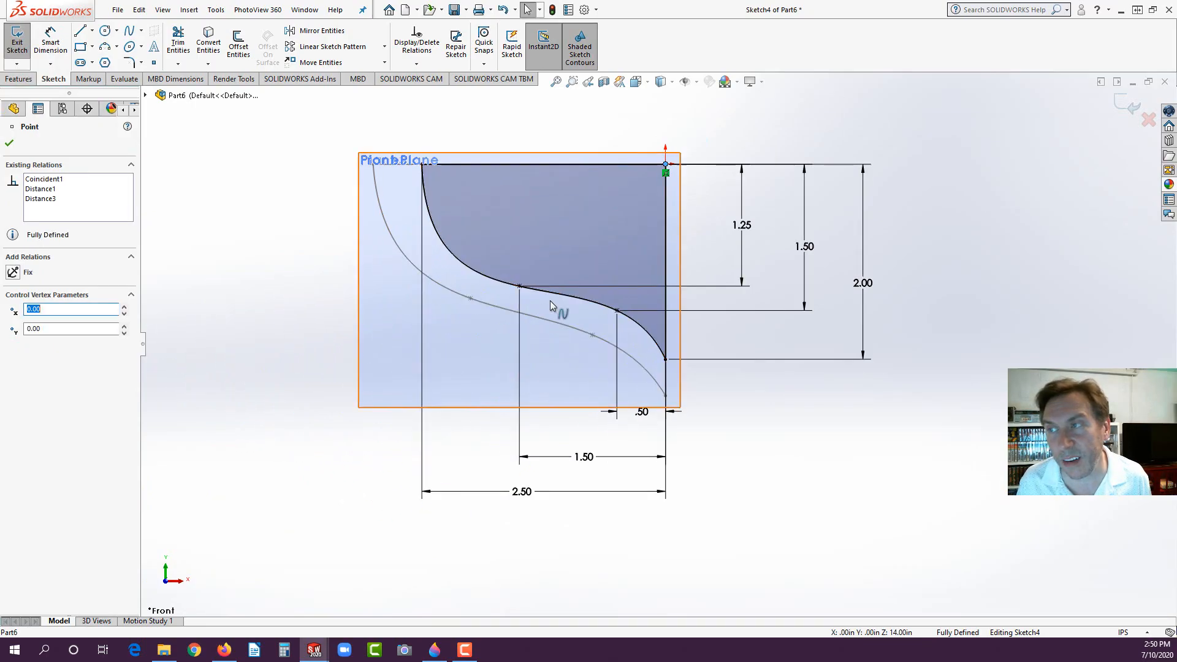
left_click(271, 385)
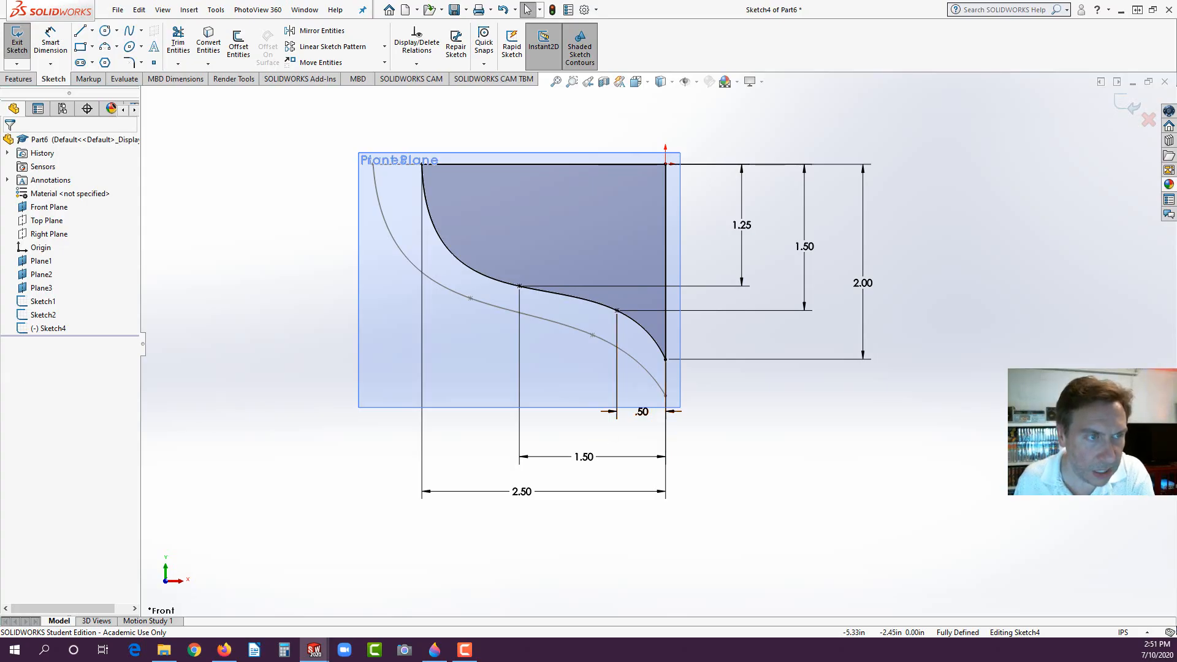
Step: Set the horizontal dimensions of the Plane2 profile's intermediate spline points to 0.2 in for the lower and 0.5 in for the upper
double_click(643, 412)
type(".2")
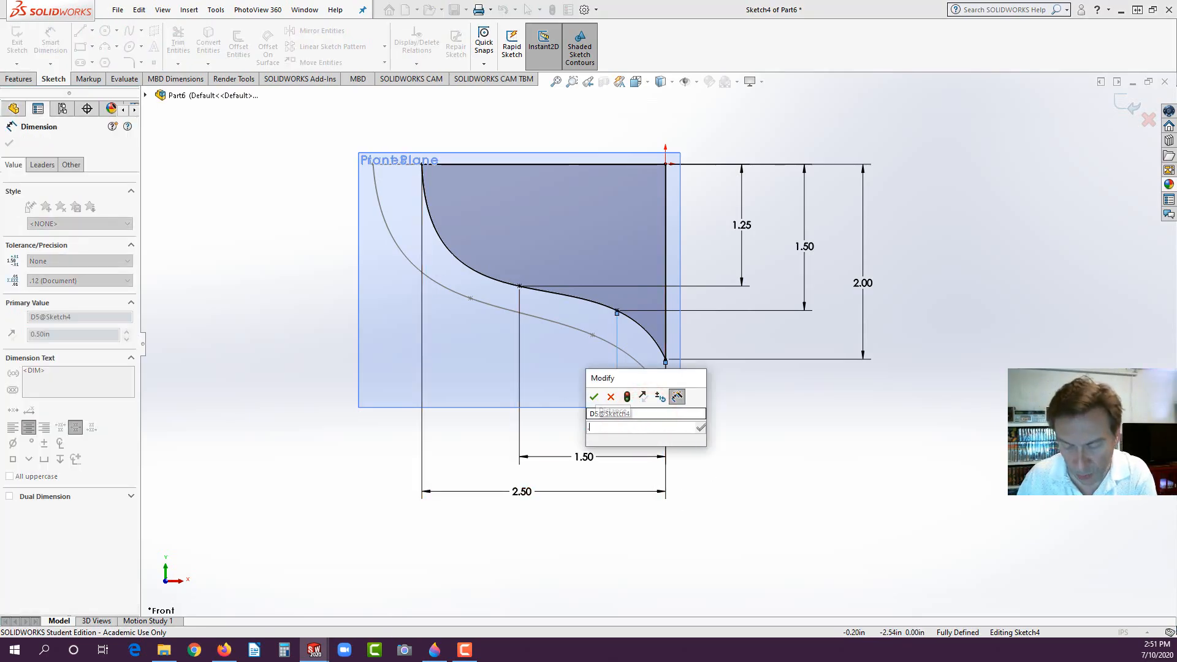
key("Return")
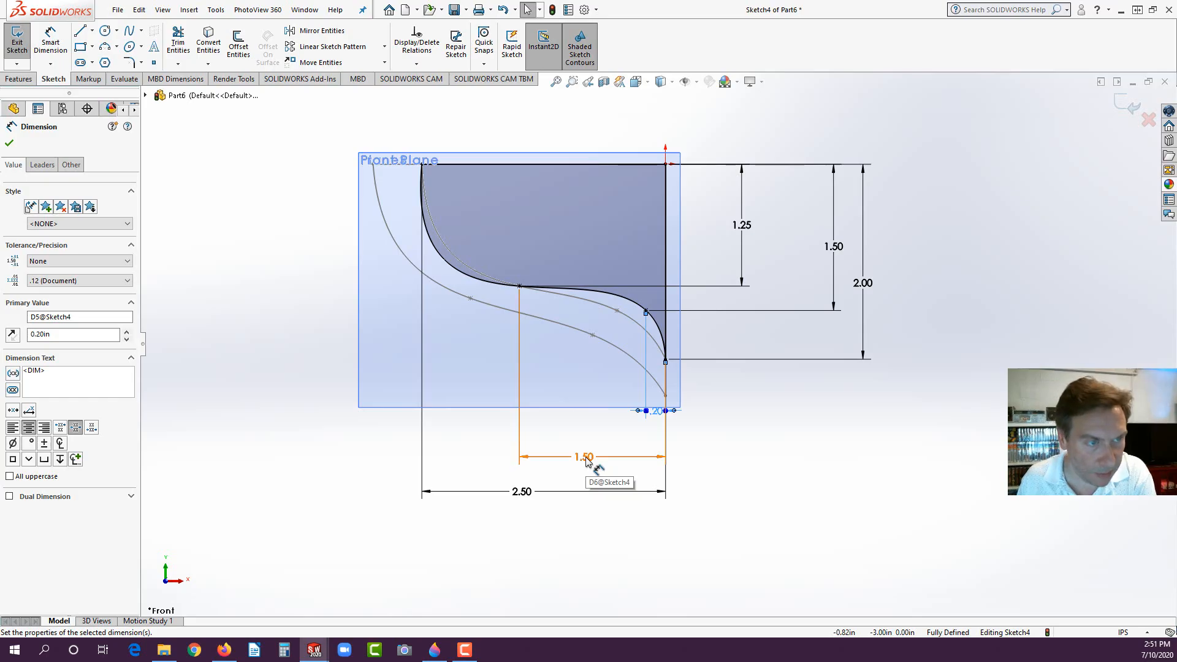
double_click(584, 457)
type(".5")
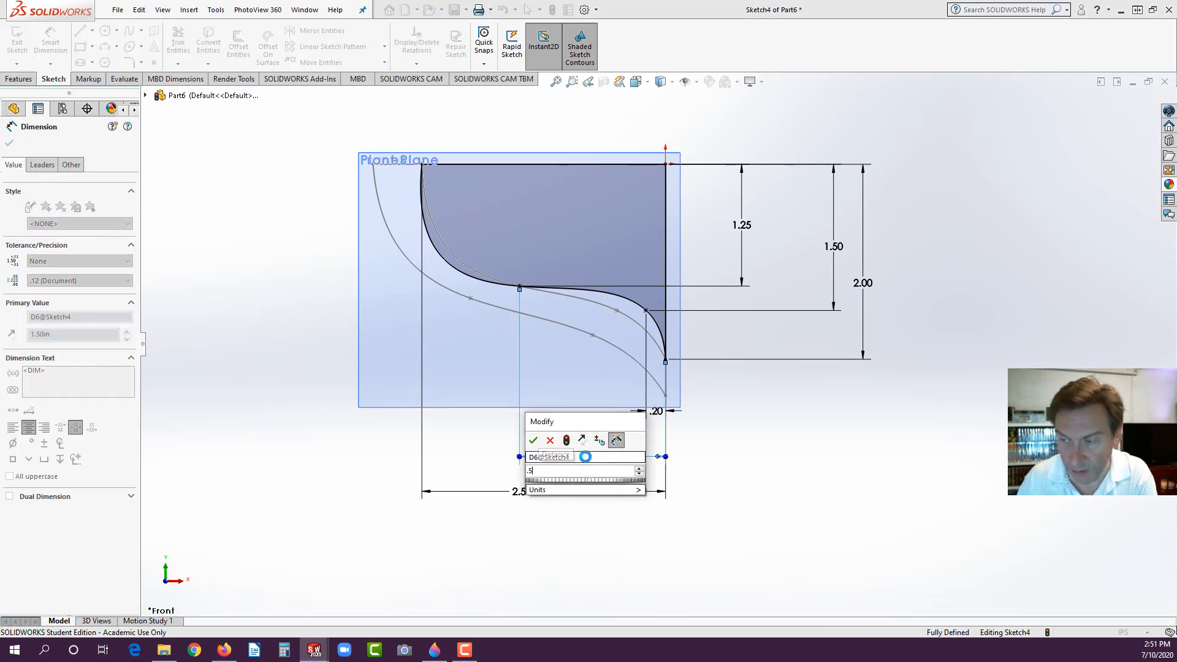
key("Return")
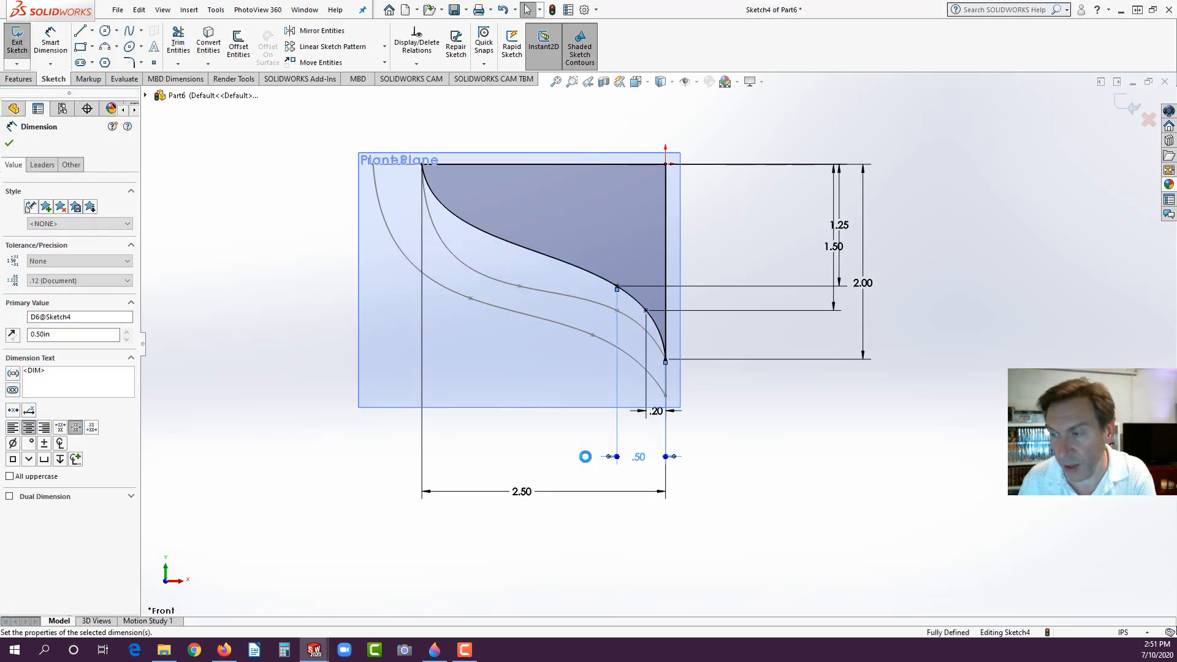
Step: Set the Plane2 profile's overall width to 0.675 in
double_click(528, 492)
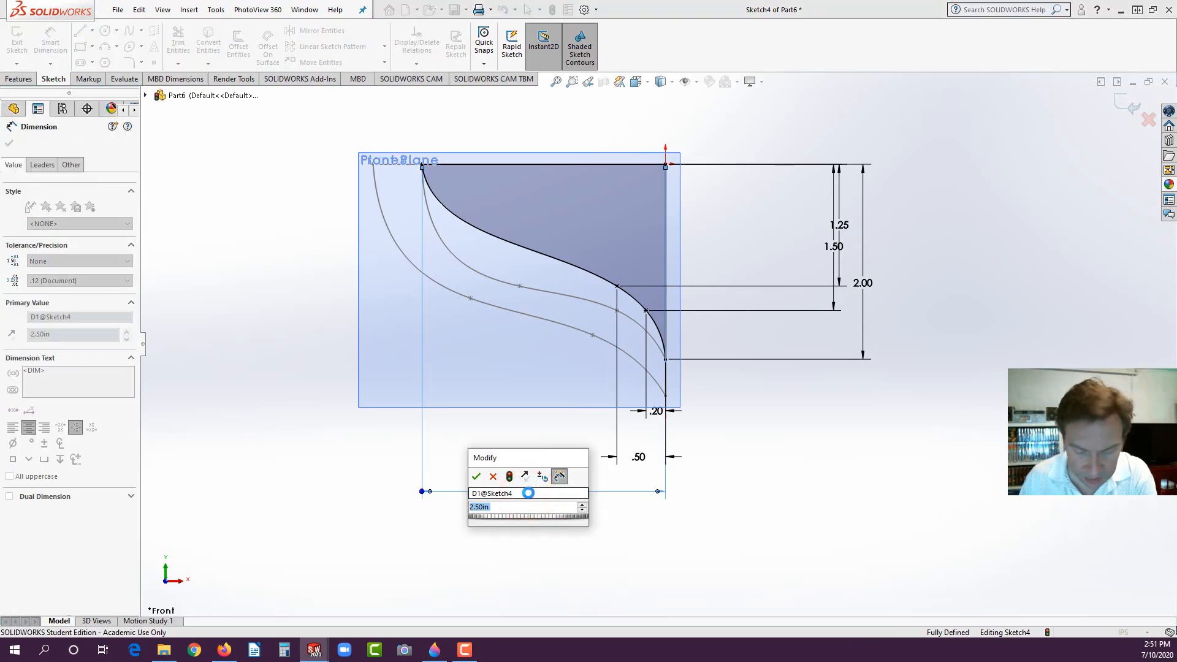
type(".675")
key("Return")
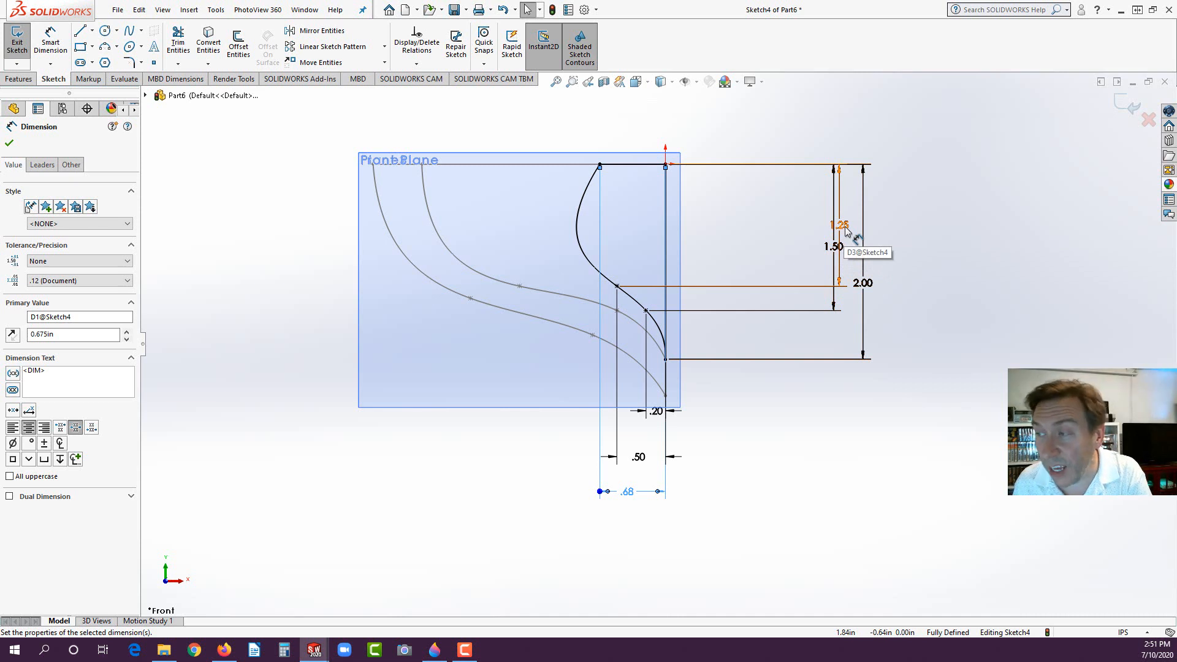
Step: Set the vertical dimensions of the Plane2 profile's intermediate spline points to 0.2 in for the upper and 0.375 in for the lower
mouse_move(844, 227)
left_mouse_down()
mouse_move(776, 221)
mouse_move(825, 245)
left_mouse_up()
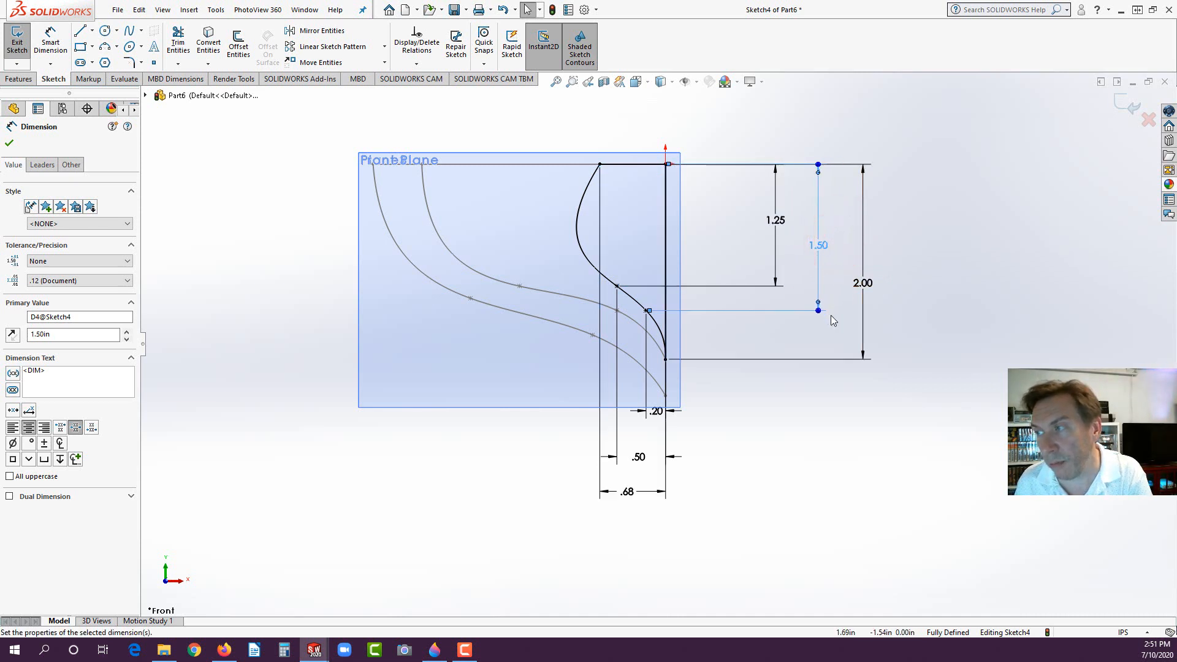
double_click(777, 221)
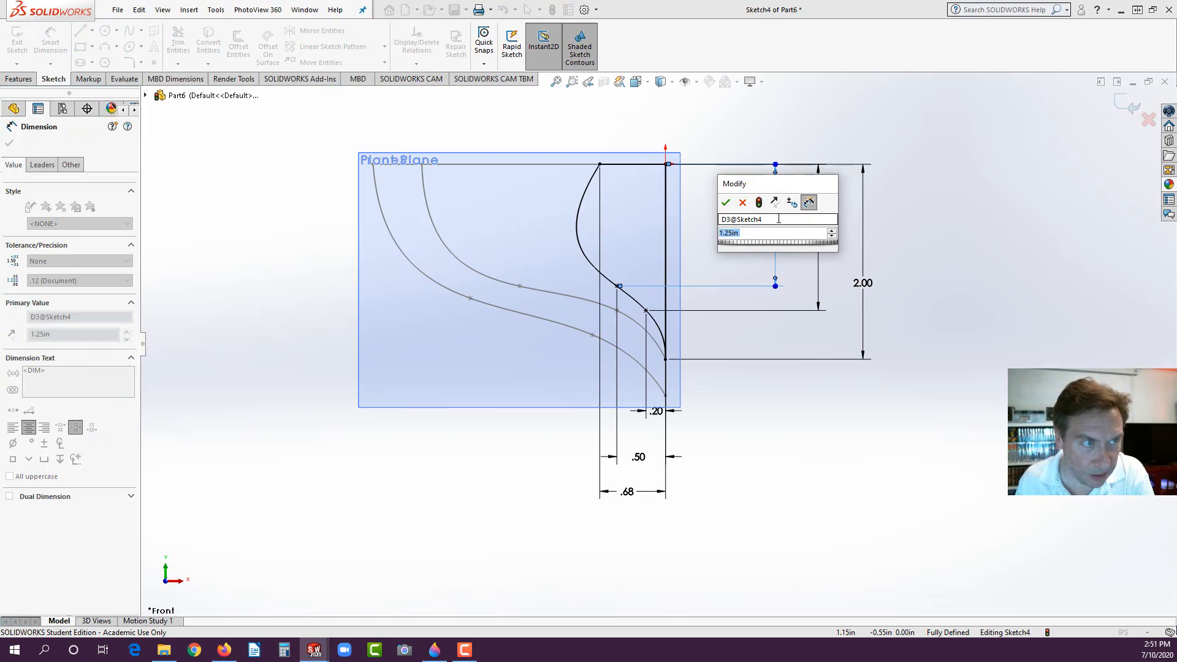
type("1.5")
key("Return")
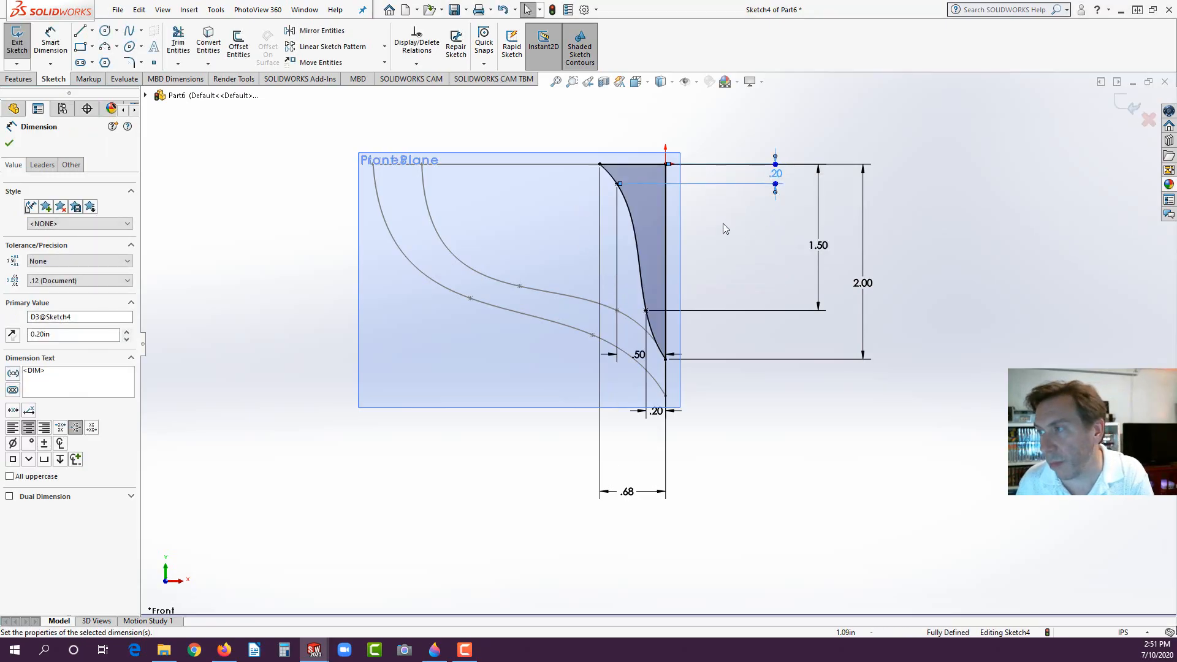
double_click(818, 248)
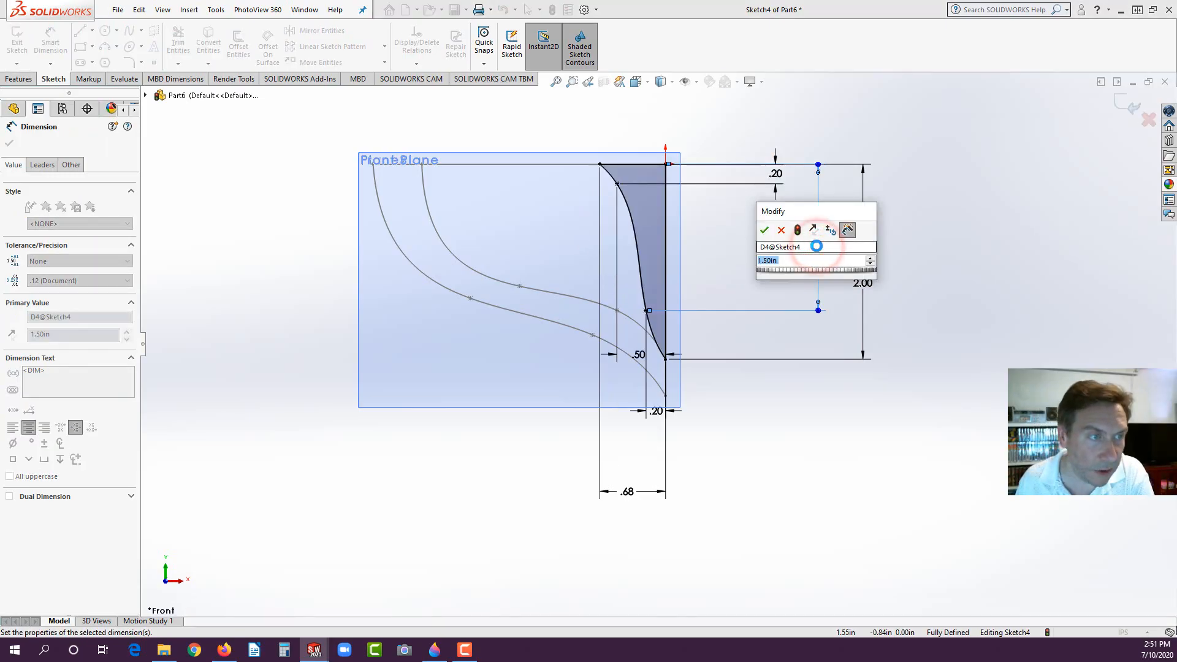
type(".375")
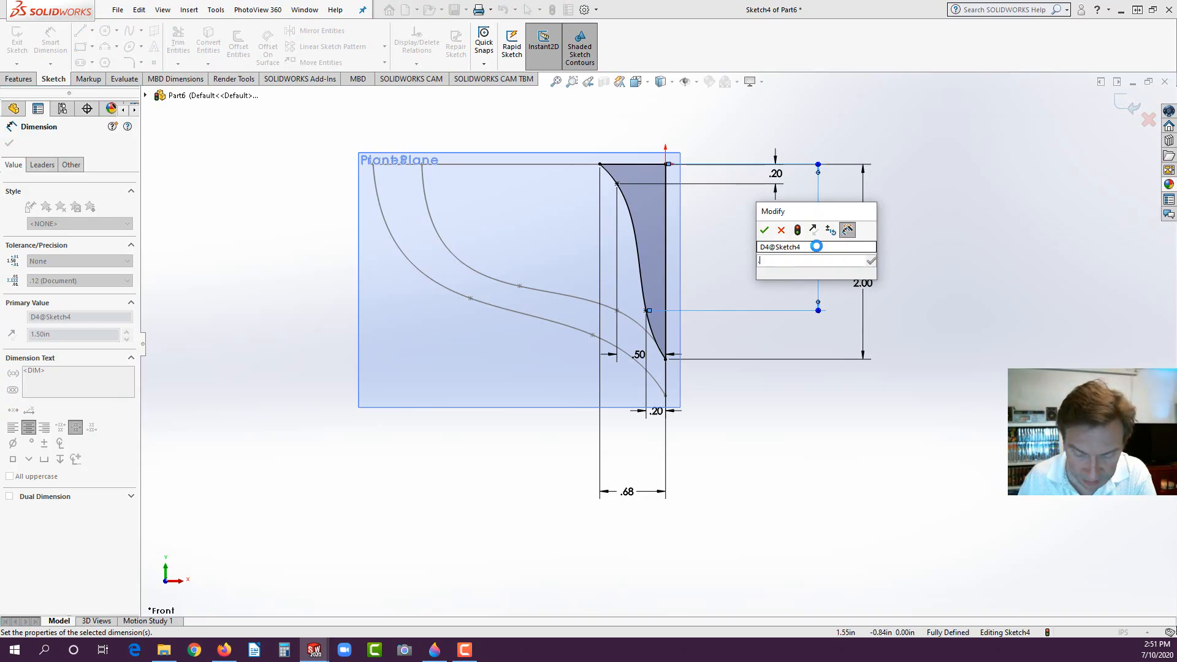
key("Return")
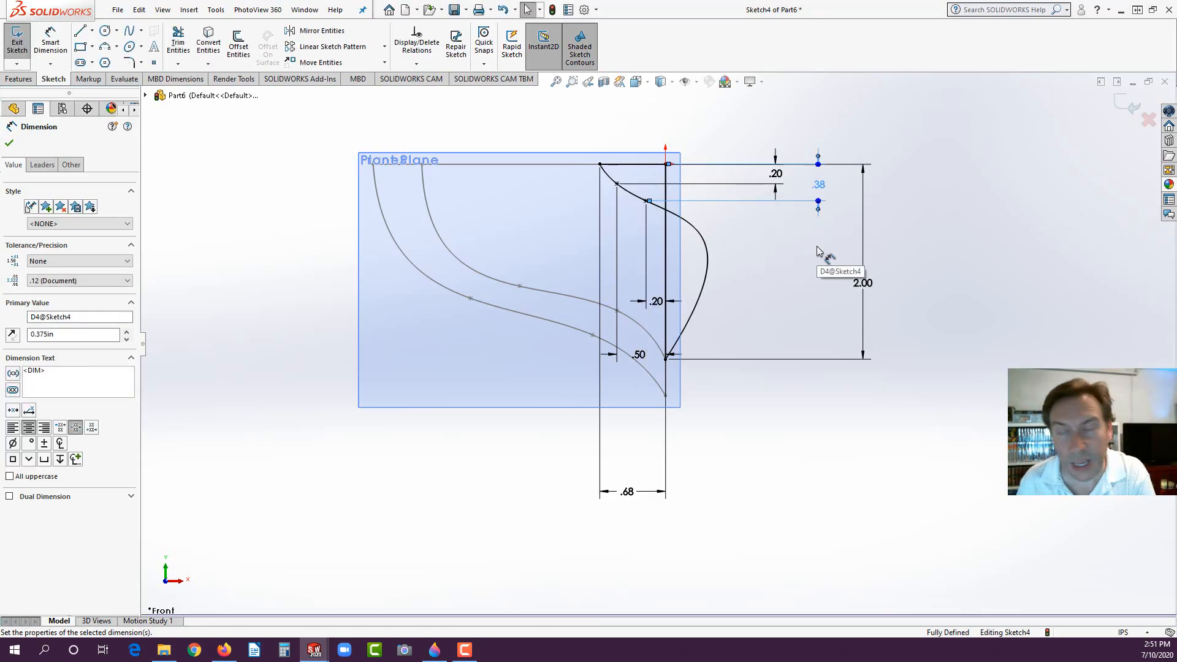
Step: Set the Plane2 profile's overall height to 0.6 in
double_click(867, 282)
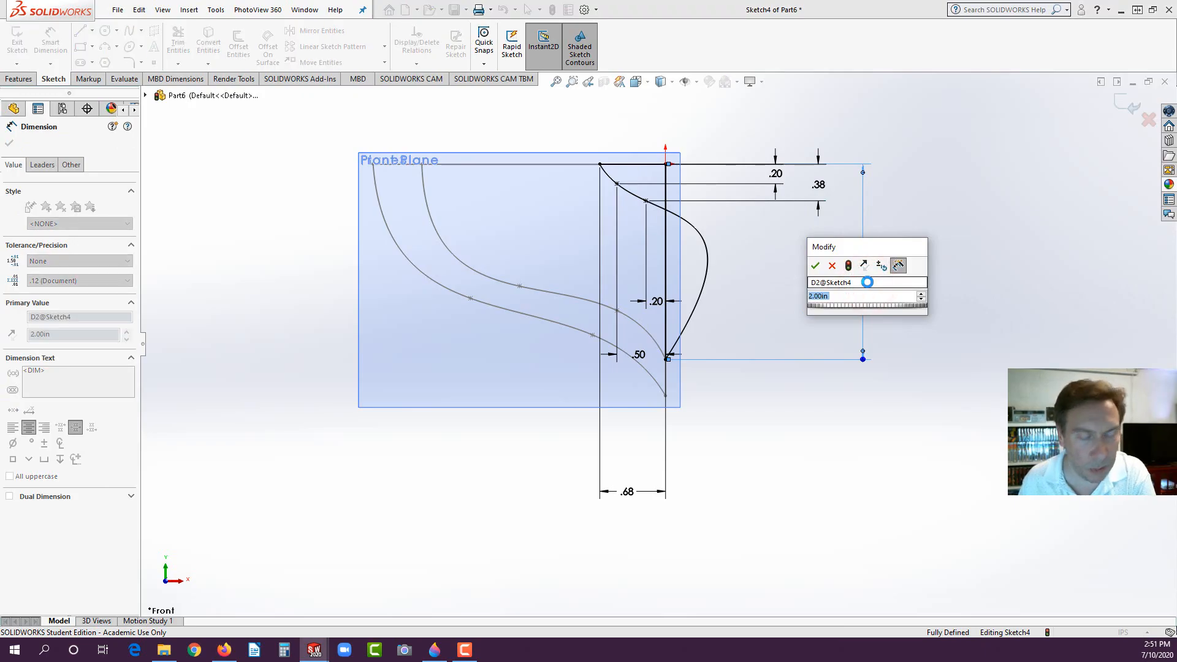
type(".6")
key("Return")
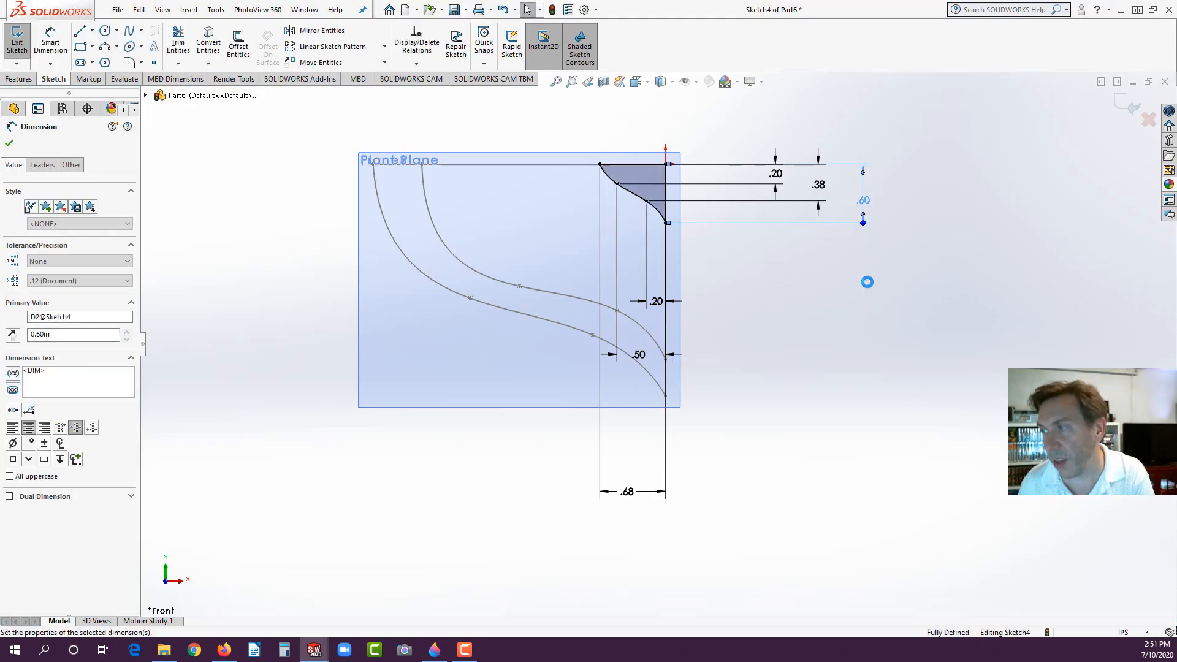
left_click(822, 266)
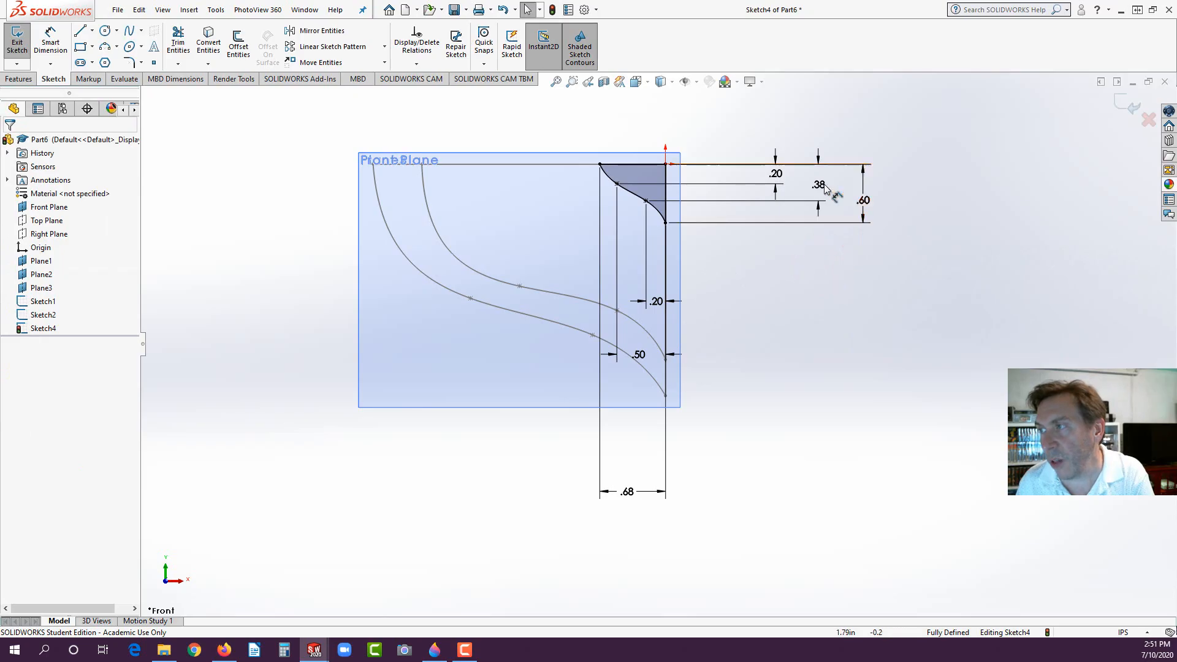
Step: Tidy the three vertical dimensions by moving them closer beside the Plane2 profile
left_click_drag(756, 171, 705, 178)
left_click_drag(819, 184, 743, 187)
left_click_drag(861, 201, 776, 199)
left_click(775, 257)
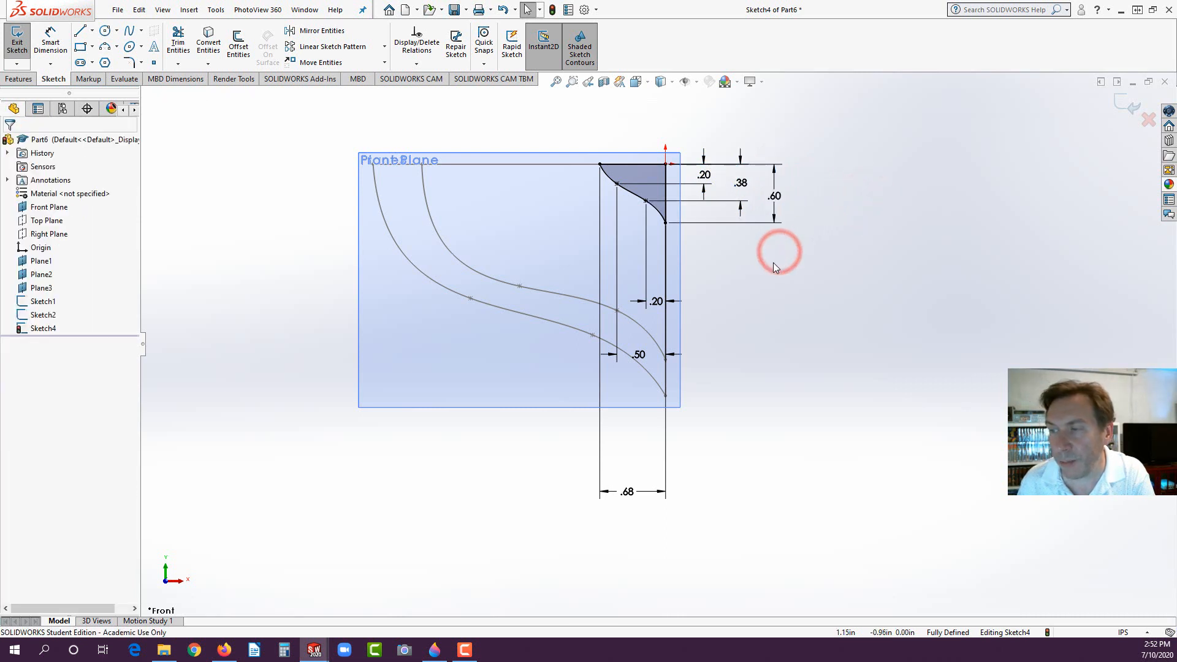
Step: Stack the three horizontal dimensions closer beneath the Plane2 profile with their values outside the extension lines, and exit the sketch
left_click_drag(627, 492, 713, 387)
left_click_drag(640, 355, 708, 359)
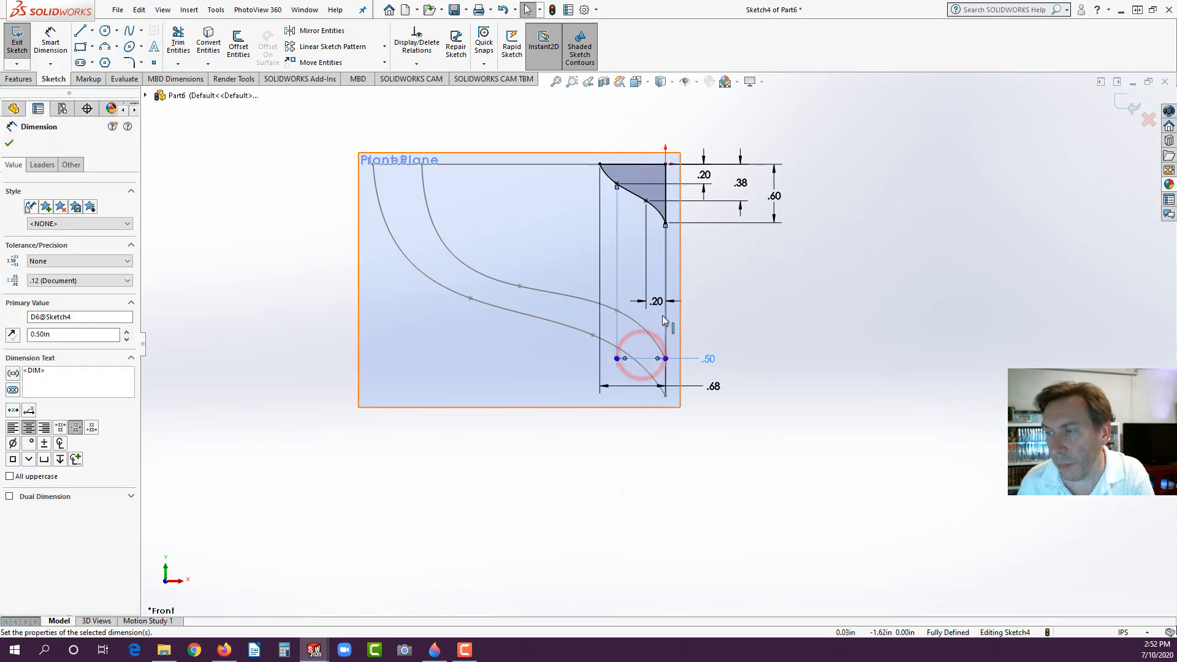
left_click_drag(662, 306, 709, 329)
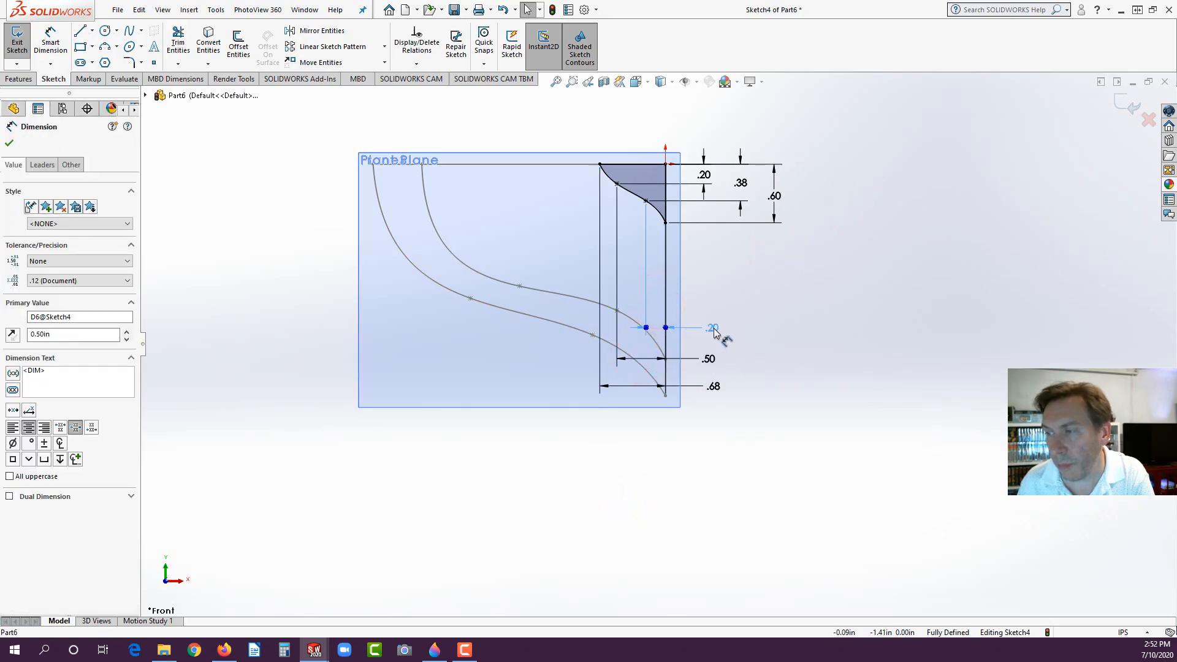
left_click(707, 359)
left_click(767, 356)
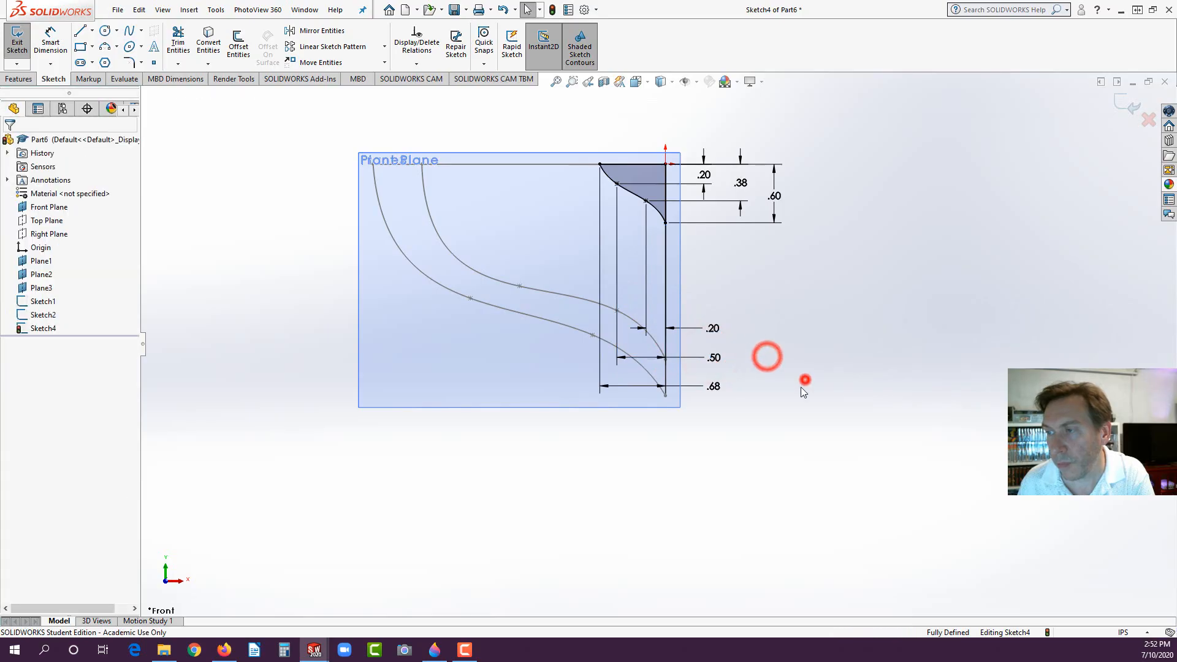
left_click_drag(708, 325, 711, 261)
left_click(778, 341)
left_click(764, 383)
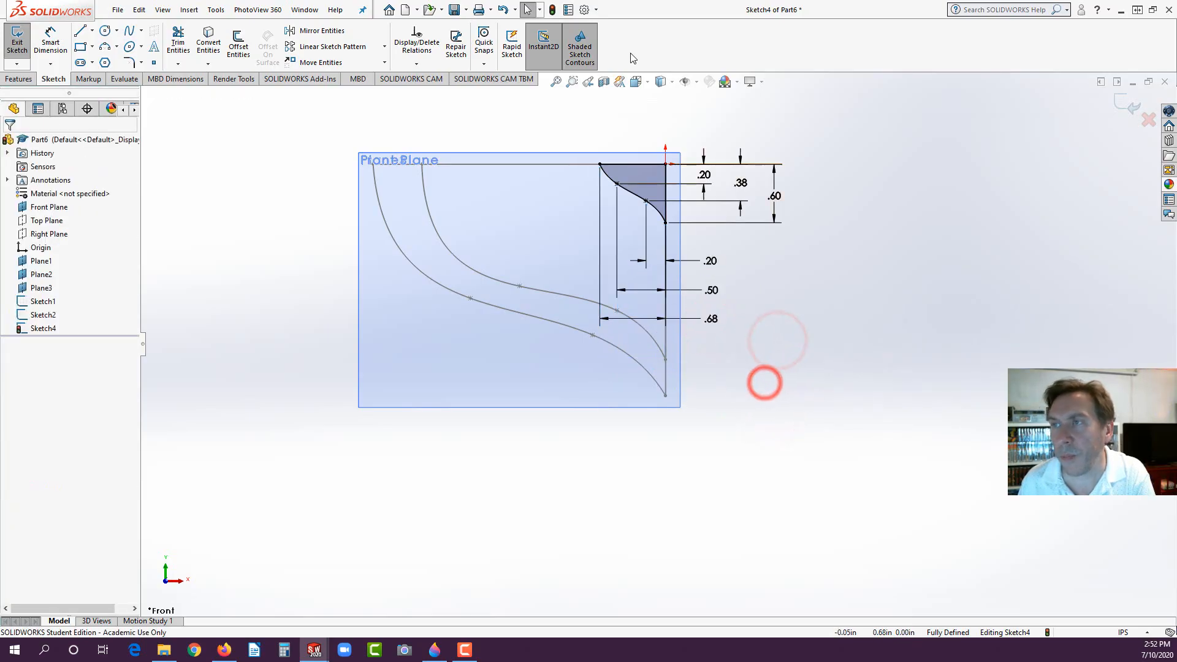
left_click(554, 12)
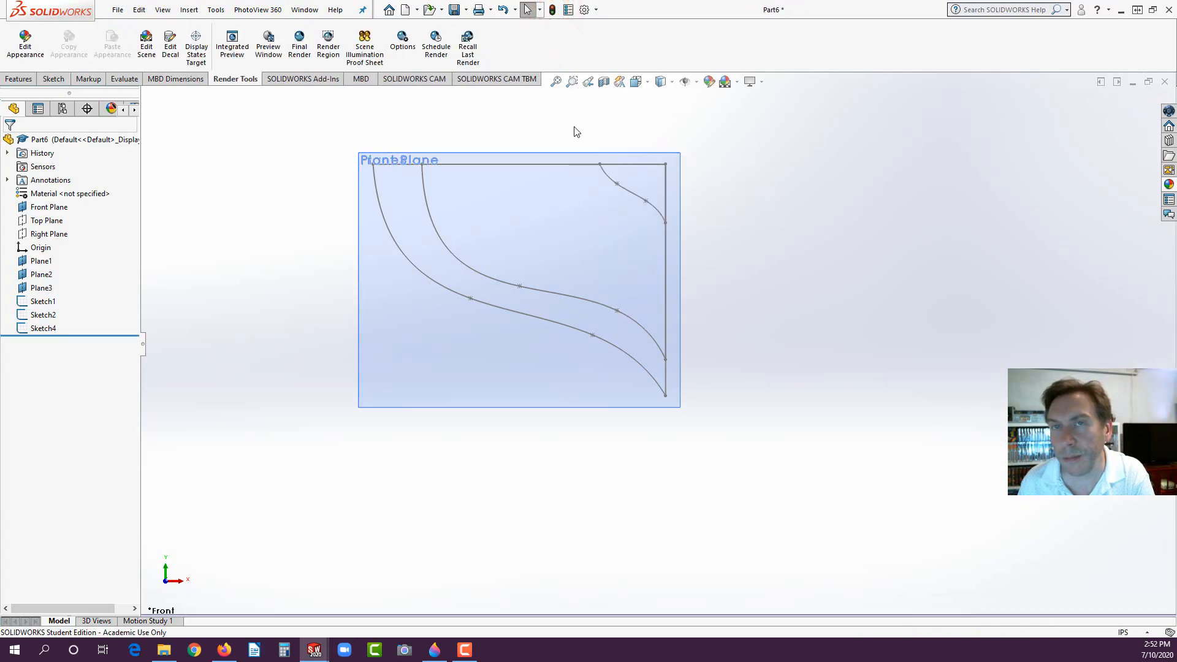
Step: Sketch a single point on Plane3 coincident with the origin, working in isometric view, and exit the sketch
key("space")
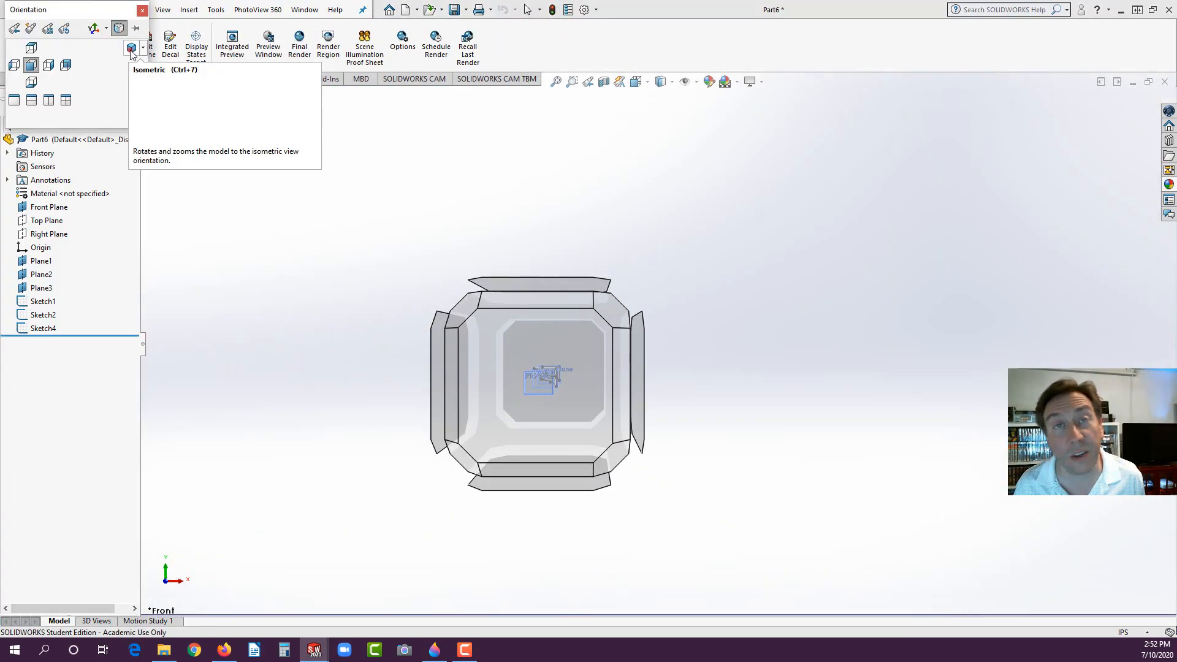
left_click(131, 51)
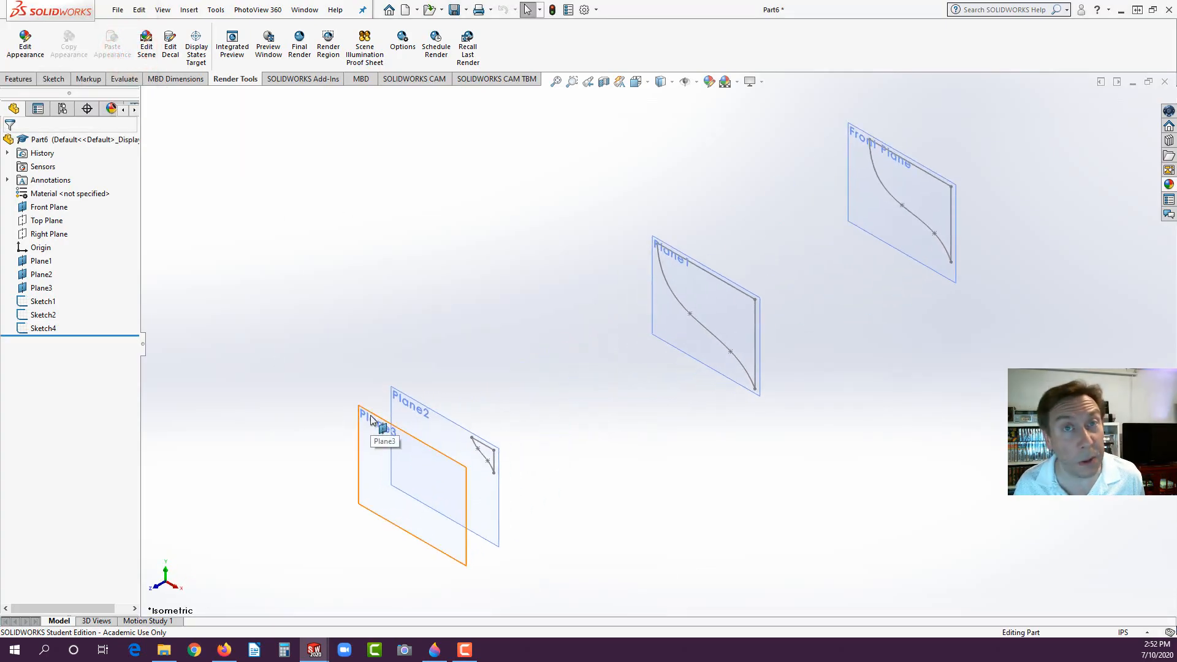
left_click(371, 416)
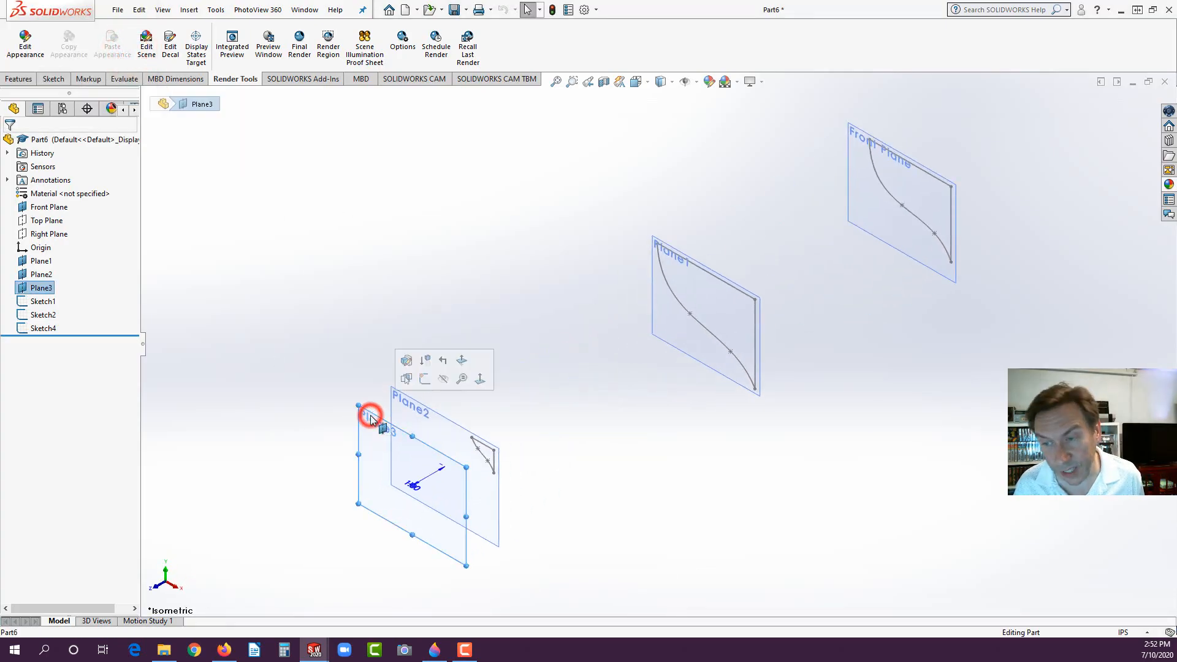
left_click(425, 378)
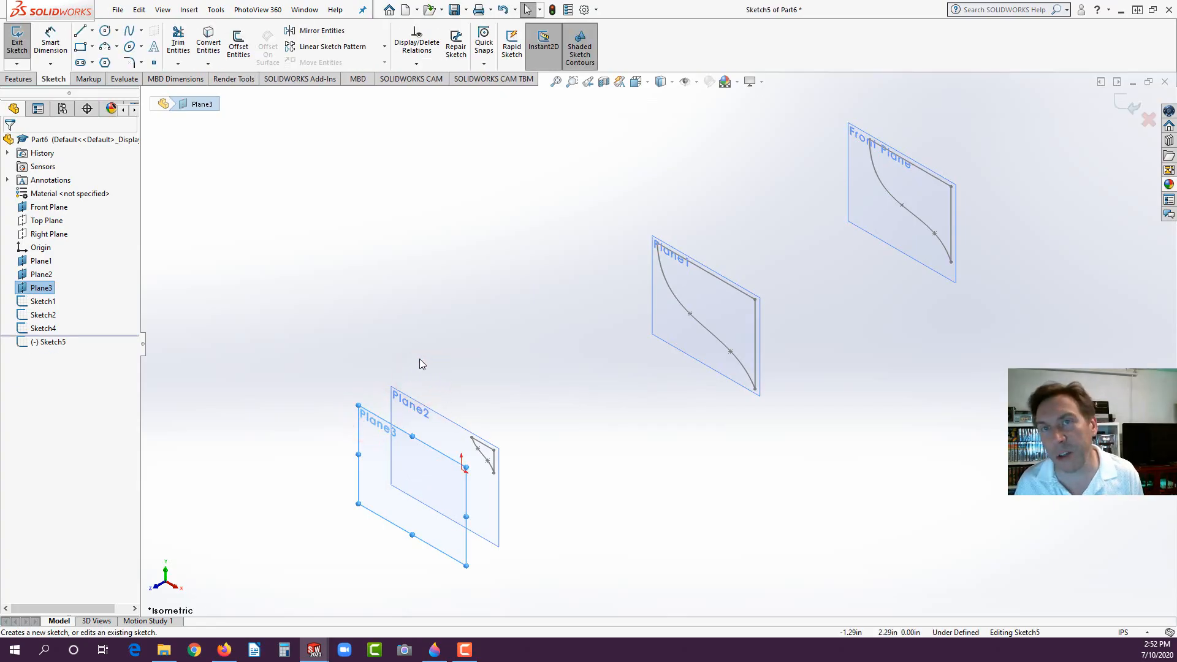
left_click(155, 63)
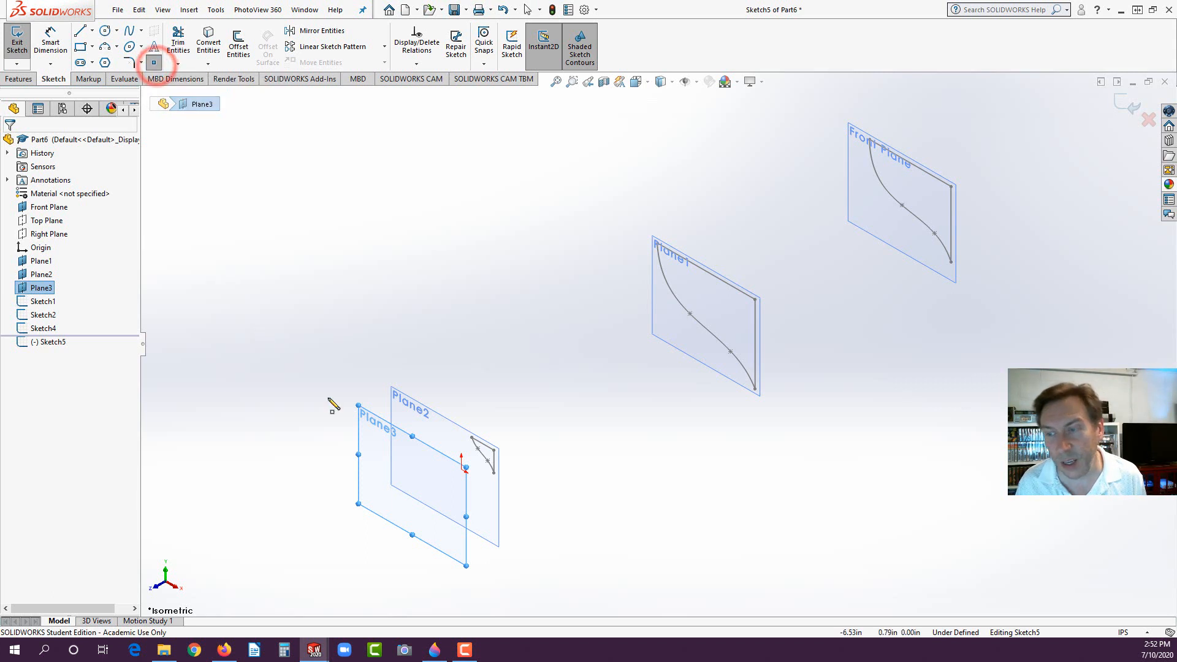
left_click(462, 470)
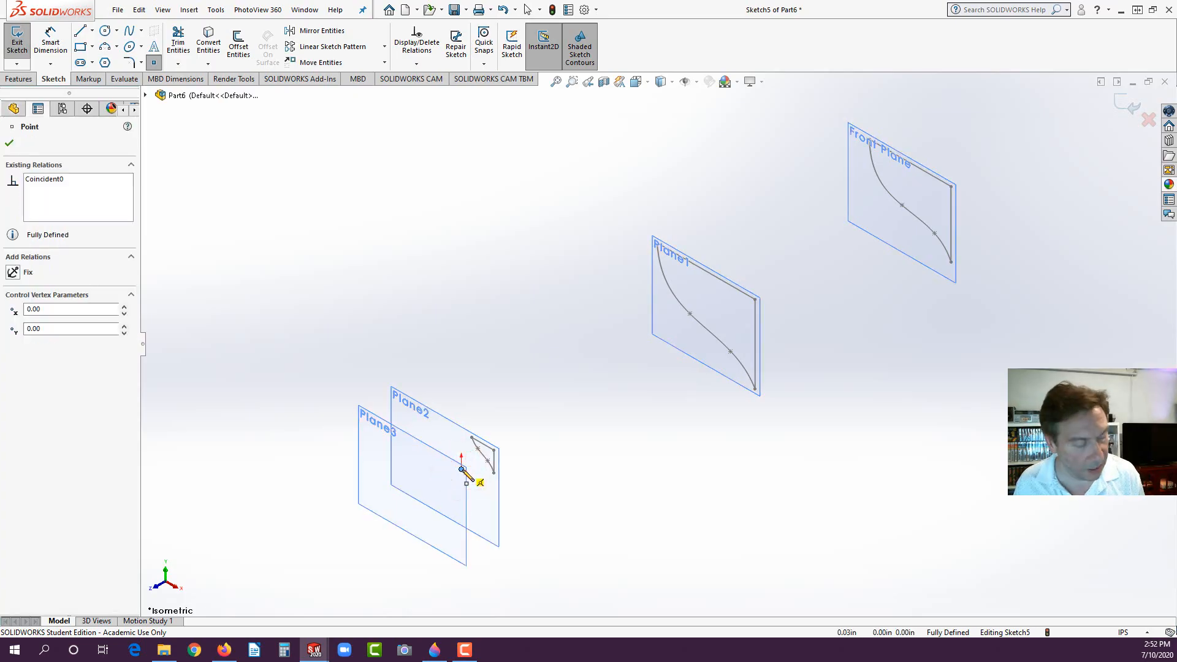
key("Escape")
left_click(552, 9)
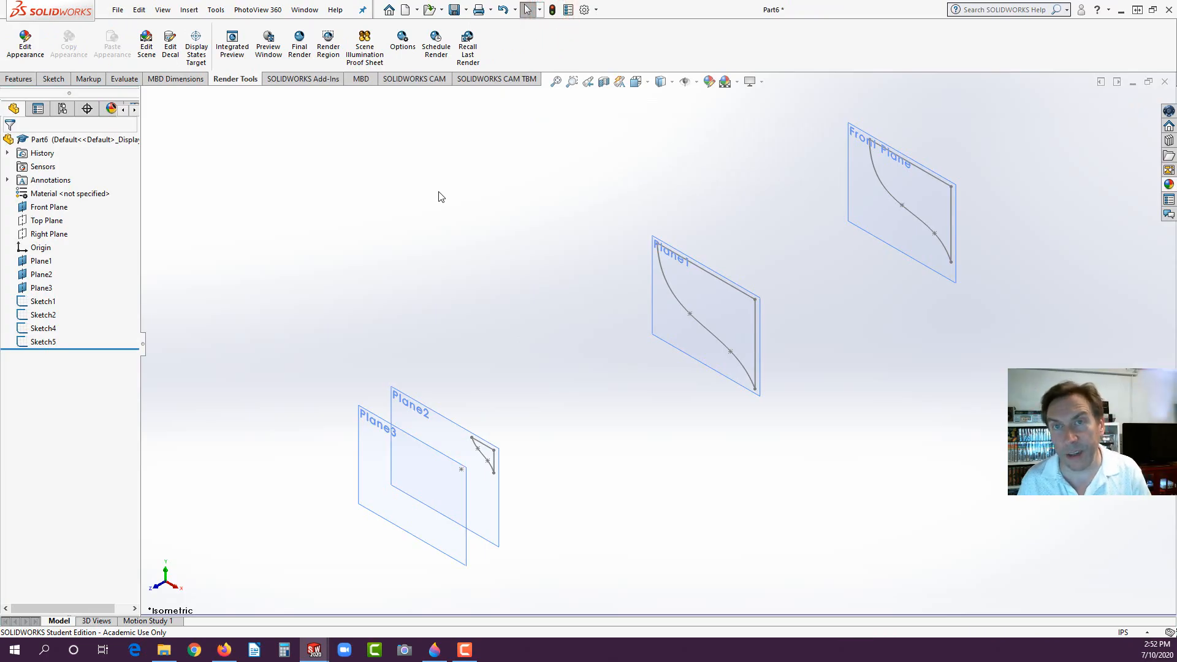
Step: Set up a Lofted Boss/Base through the Front Plane, Plane1 and Plane2 profiles and the Plane3 point, aligning Plane1's connector with its outer upper corner
left_click(27, 80)
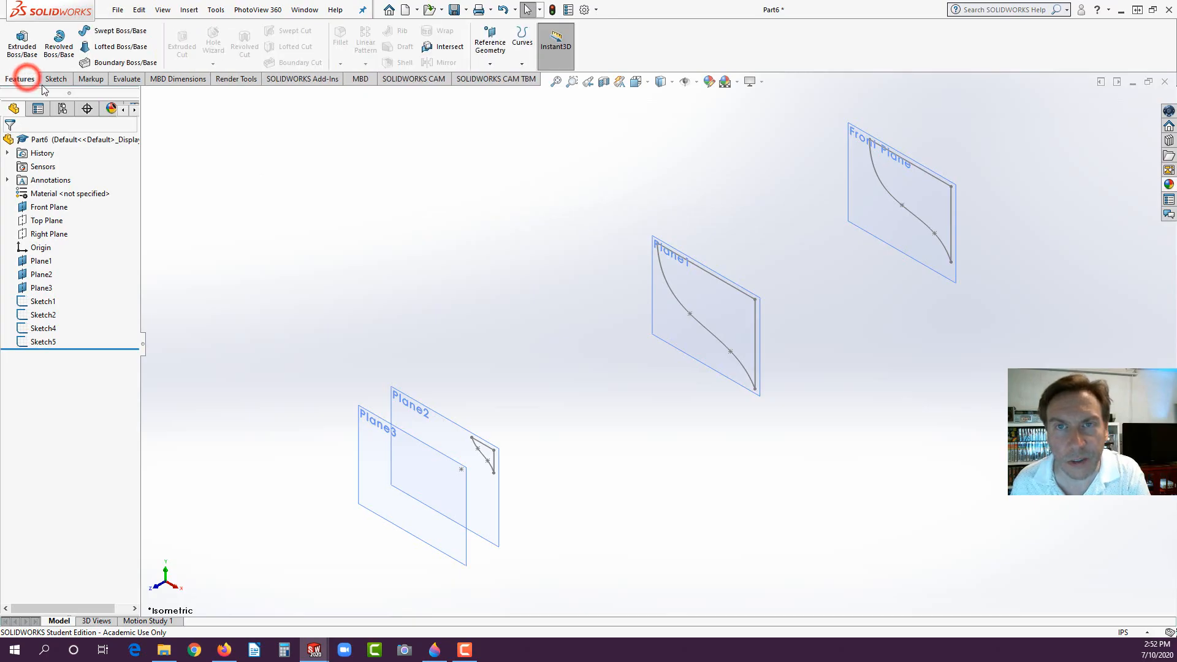
left_click(97, 47)
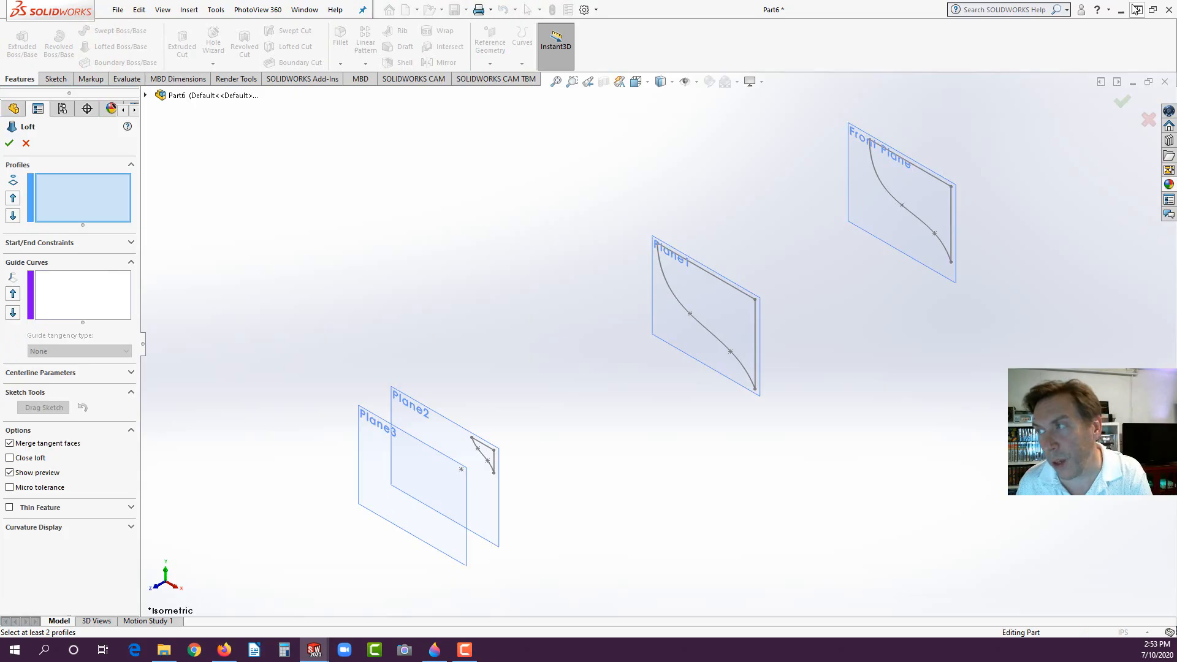
left_click(878, 149)
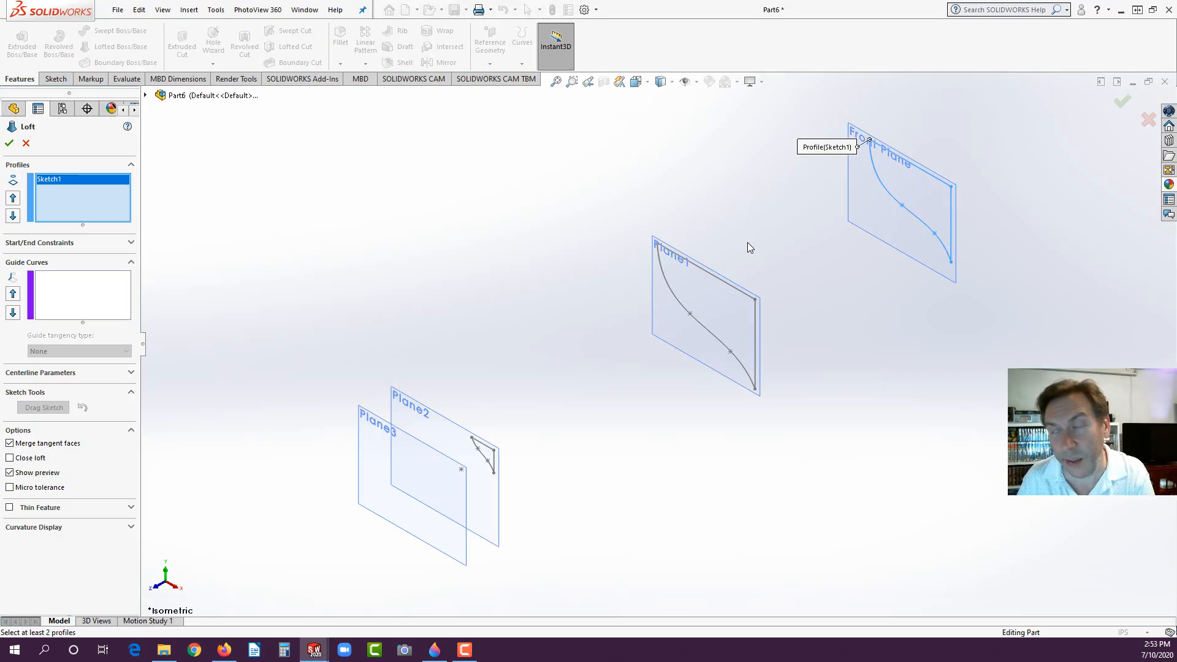
left_click(749, 299)
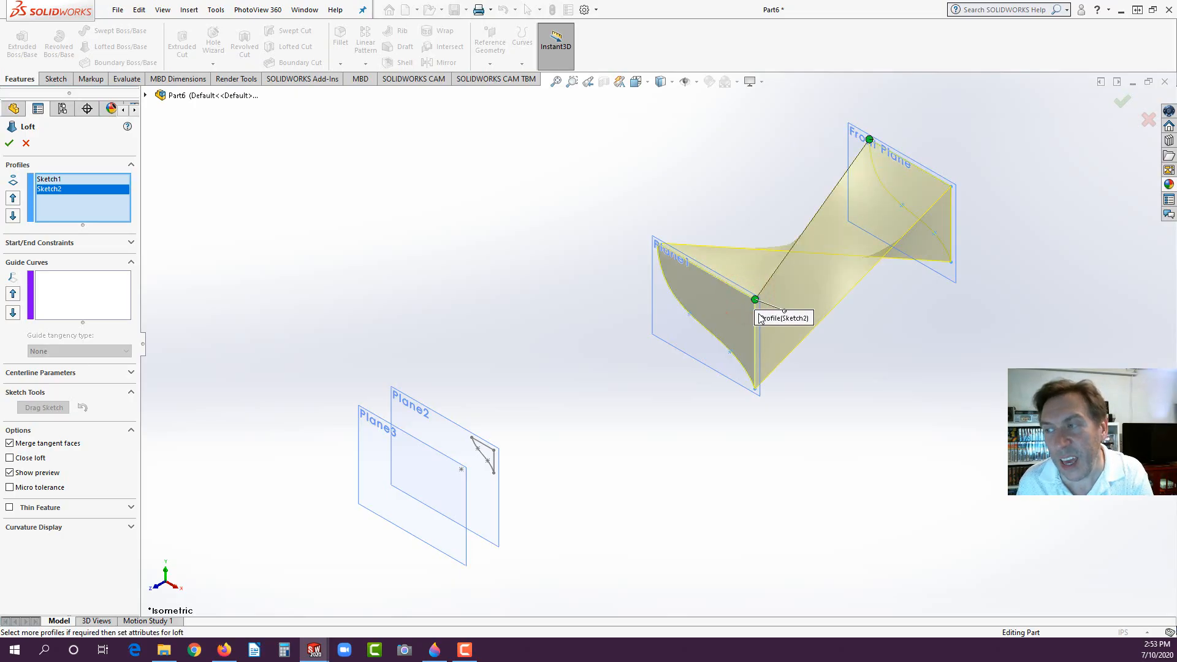
left_click_drag(756, 300, 657, 243)
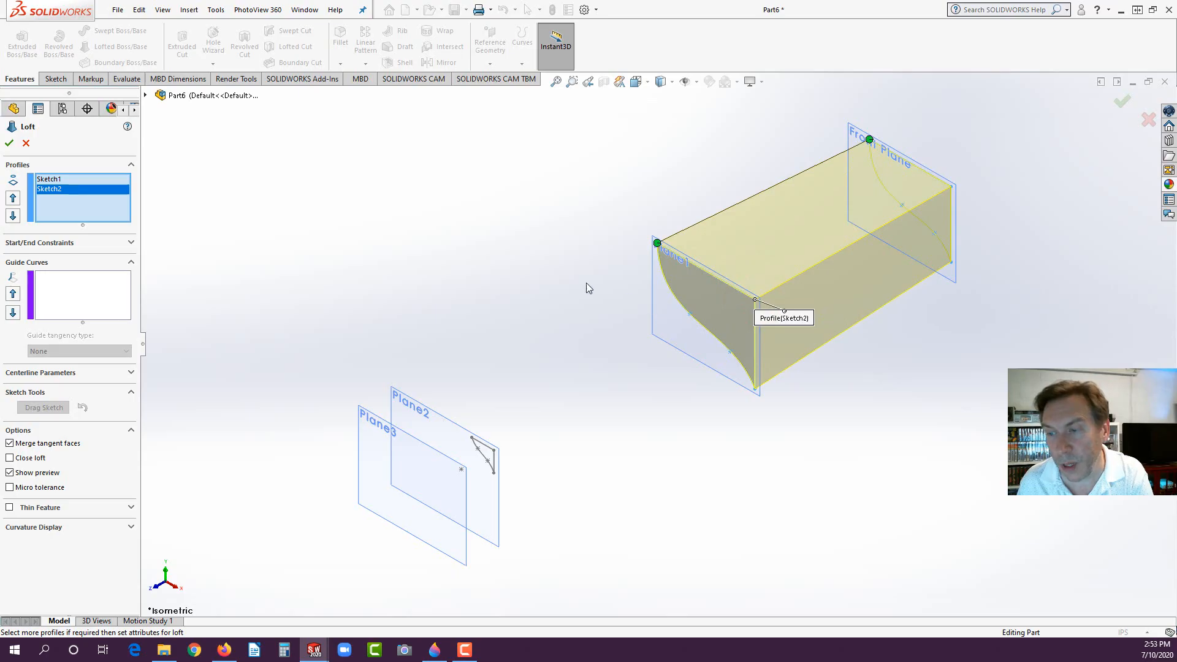
left_click(473, 439)
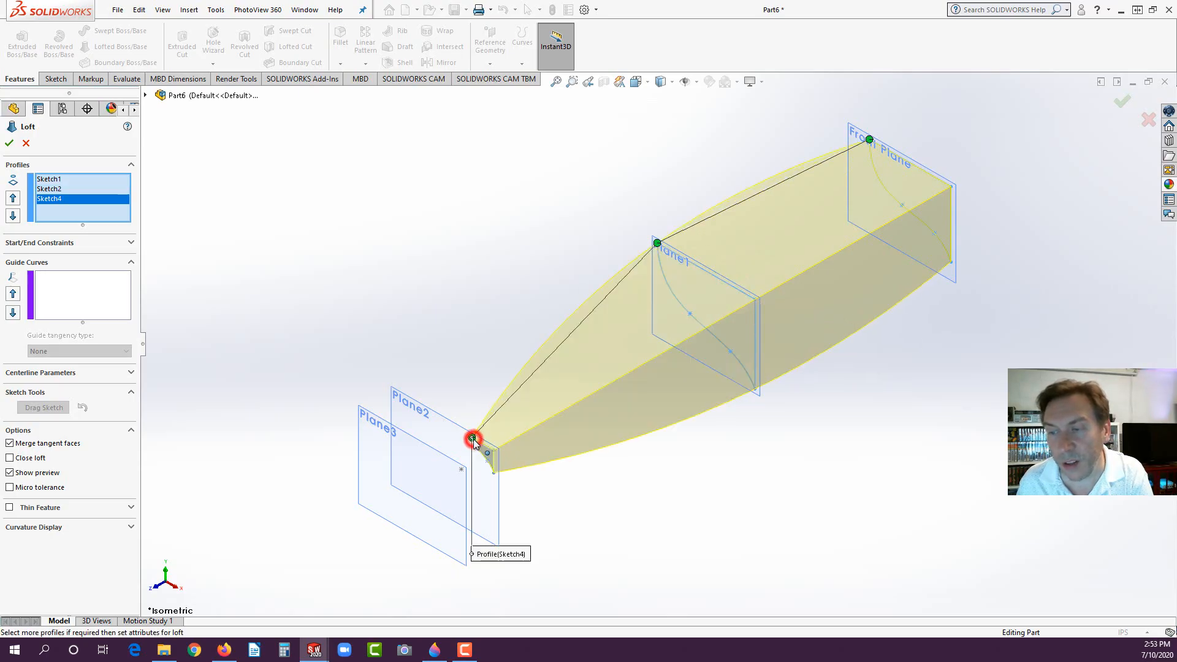
left_click(463, 471)
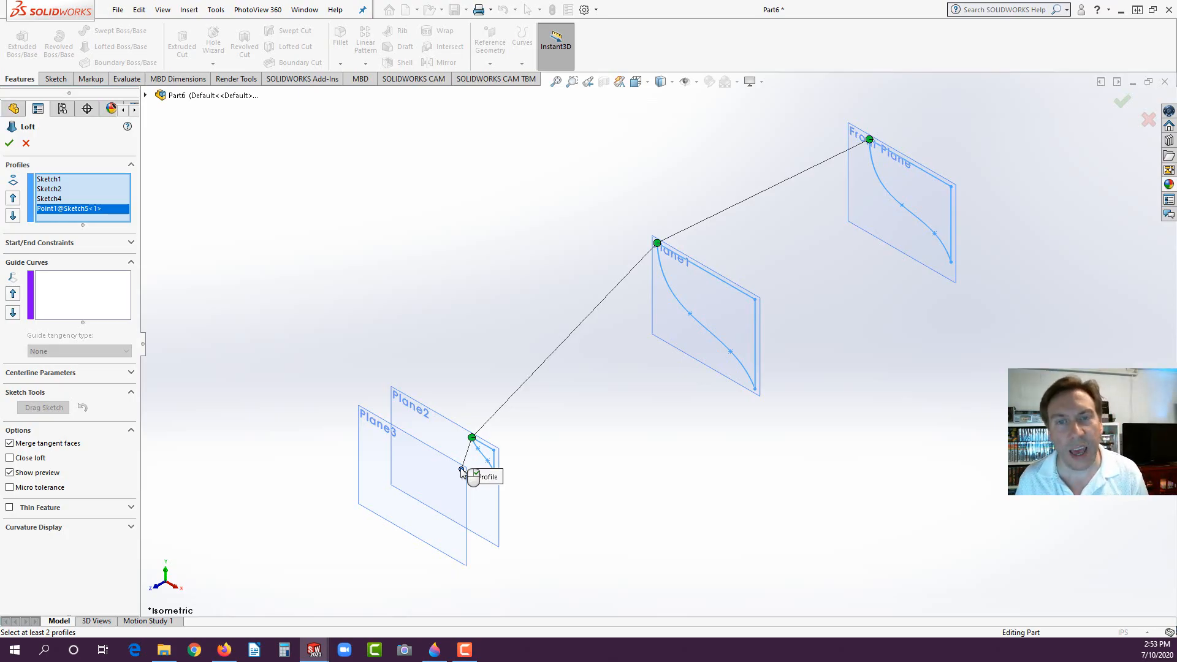
Step: Set both the end constraint and the start constraint of the loft to None
left_click(132, 242)
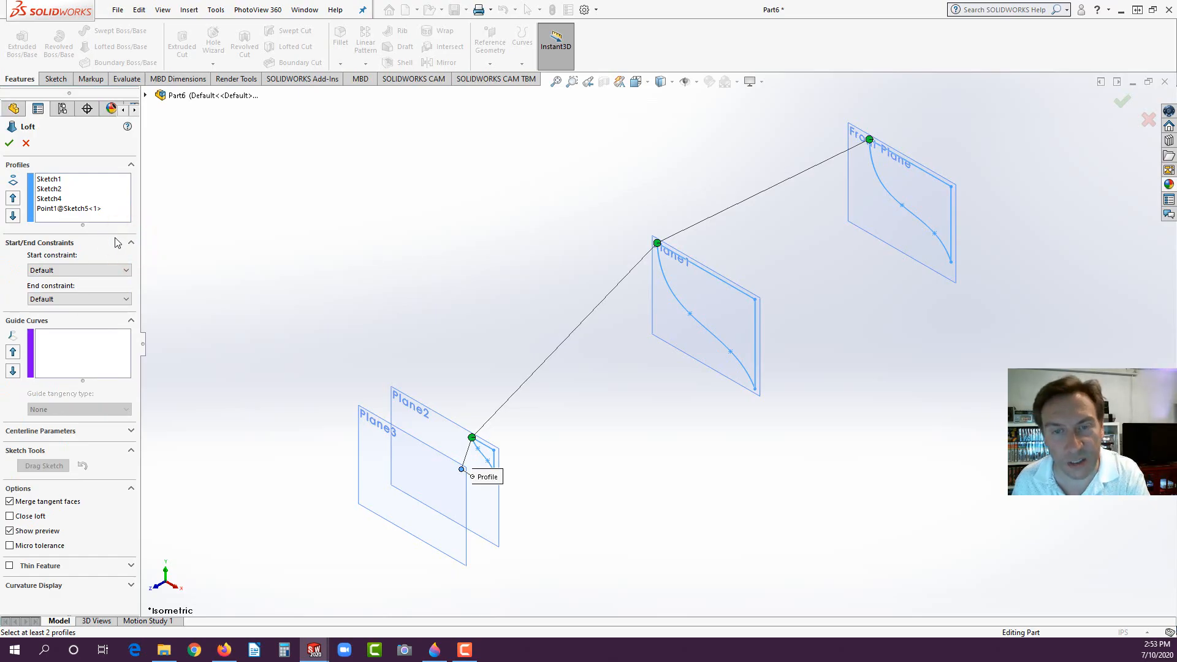
left_click(71, 299)
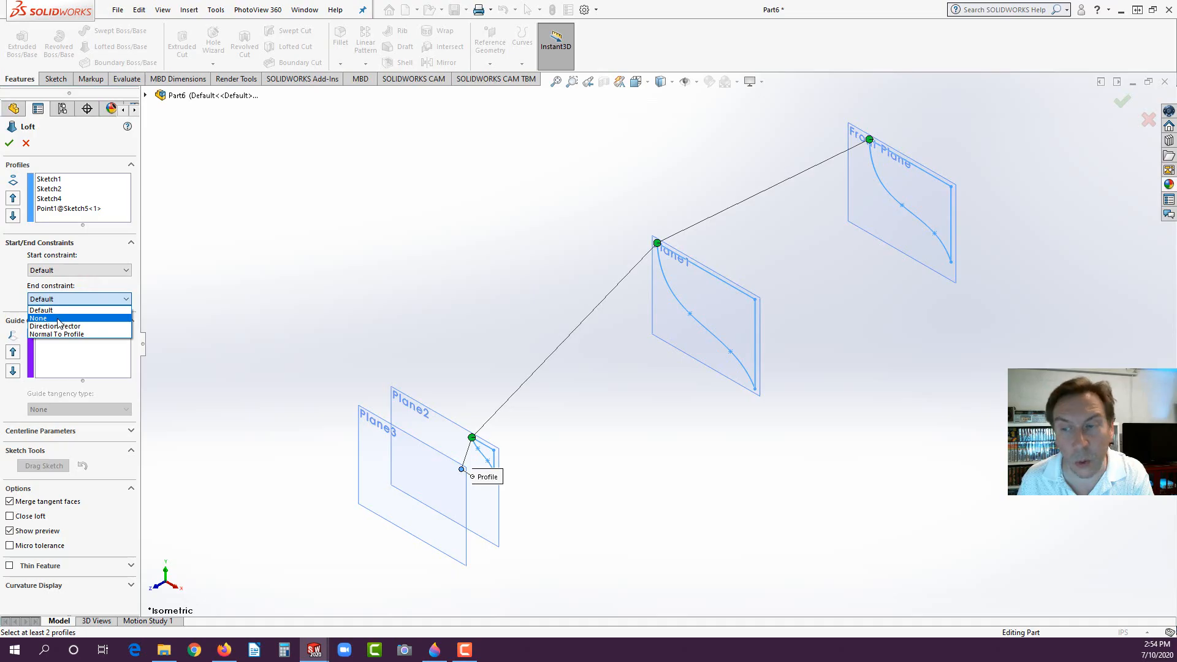
left_click(58, 318)
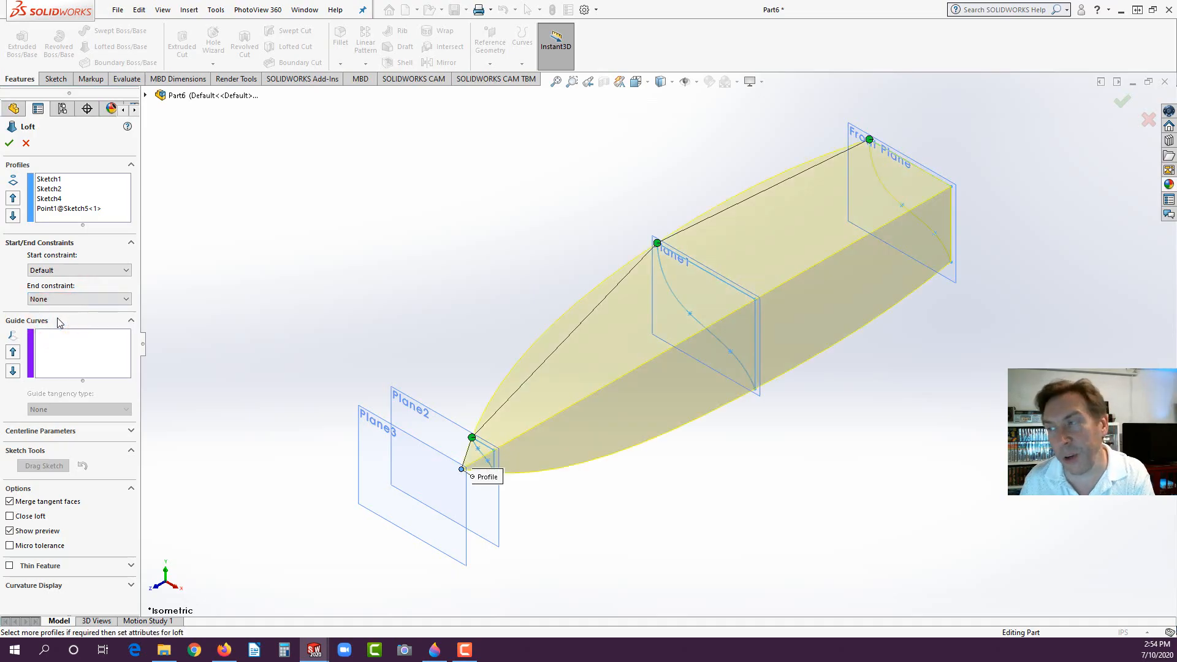
middle_click_drag(799, 366, 718, 278)
scroll(888, 312, "down", 4)
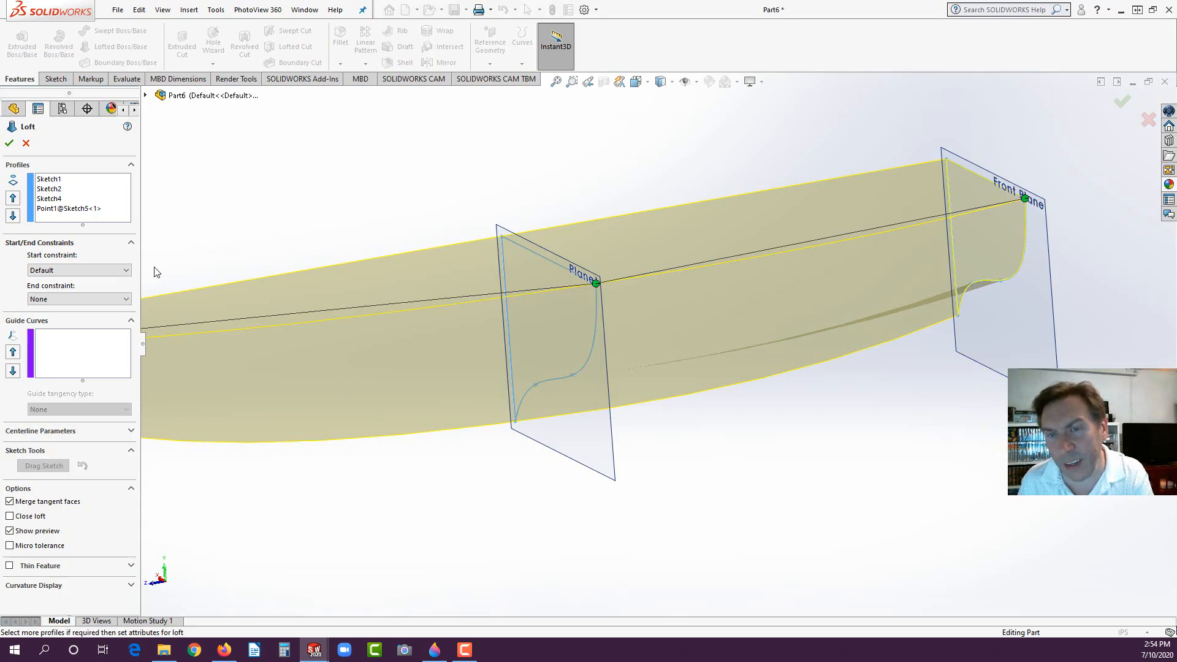
left_click(126, 270)
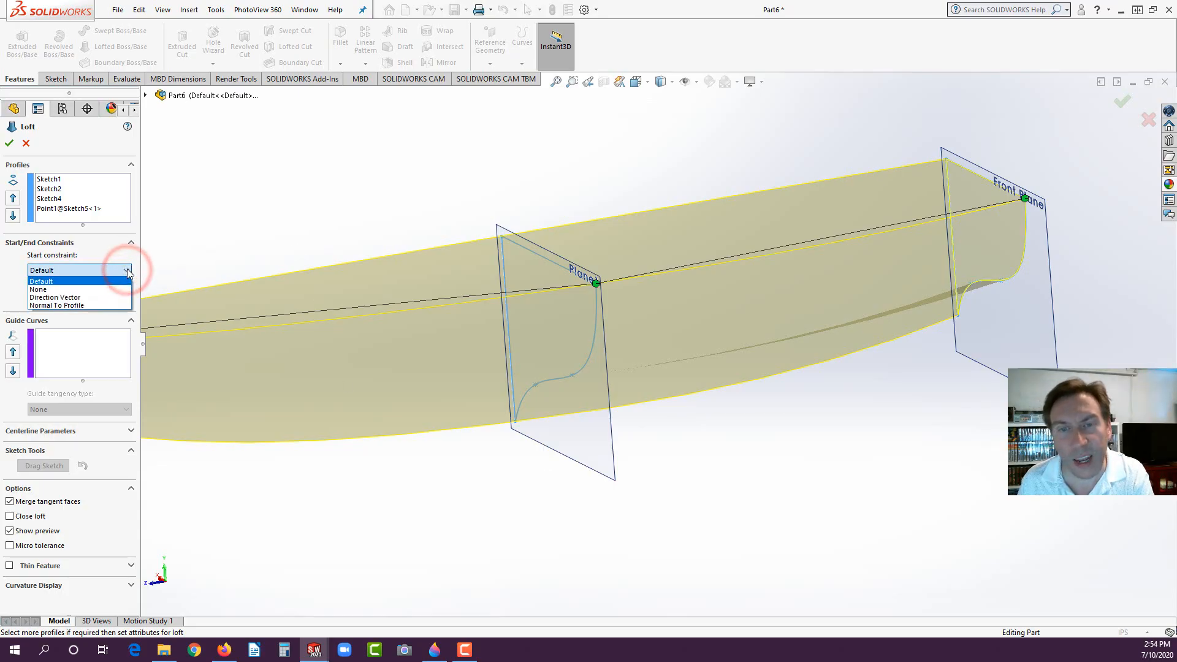
left_click(59, 290)
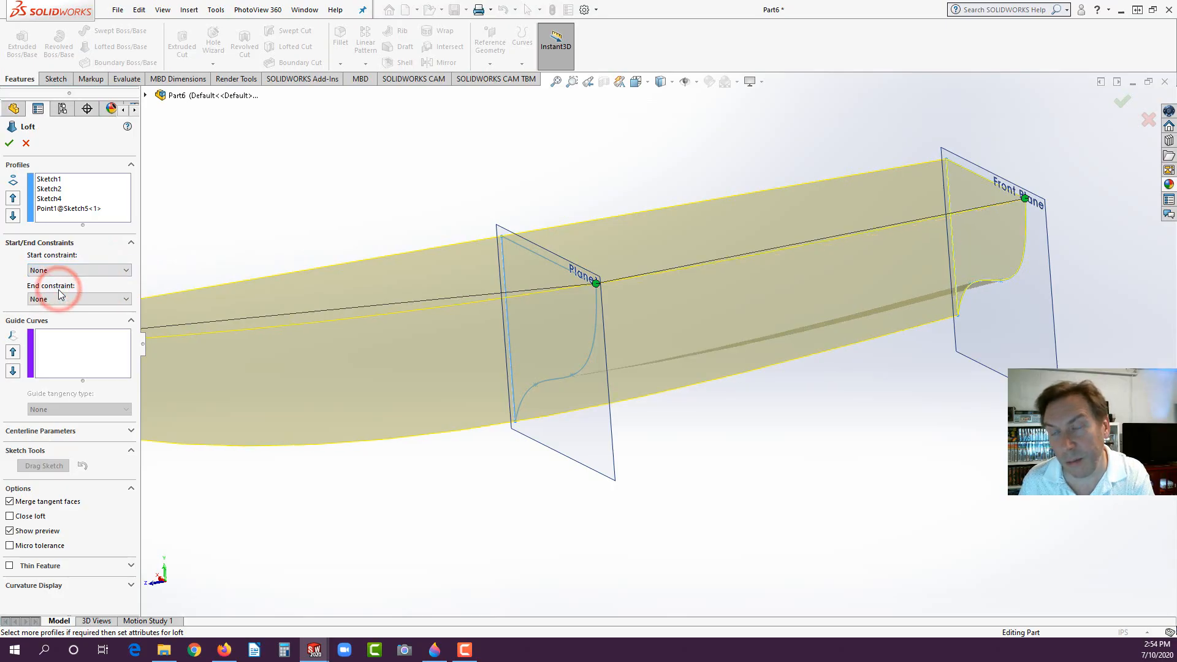
Step: Complete the loft through the three profiles and the bow point as a solid half hull
left_click(9, 143)
middle_click_drag(333, 153, 513, 235)
middle_click_drag(509, 307, 463, 267)
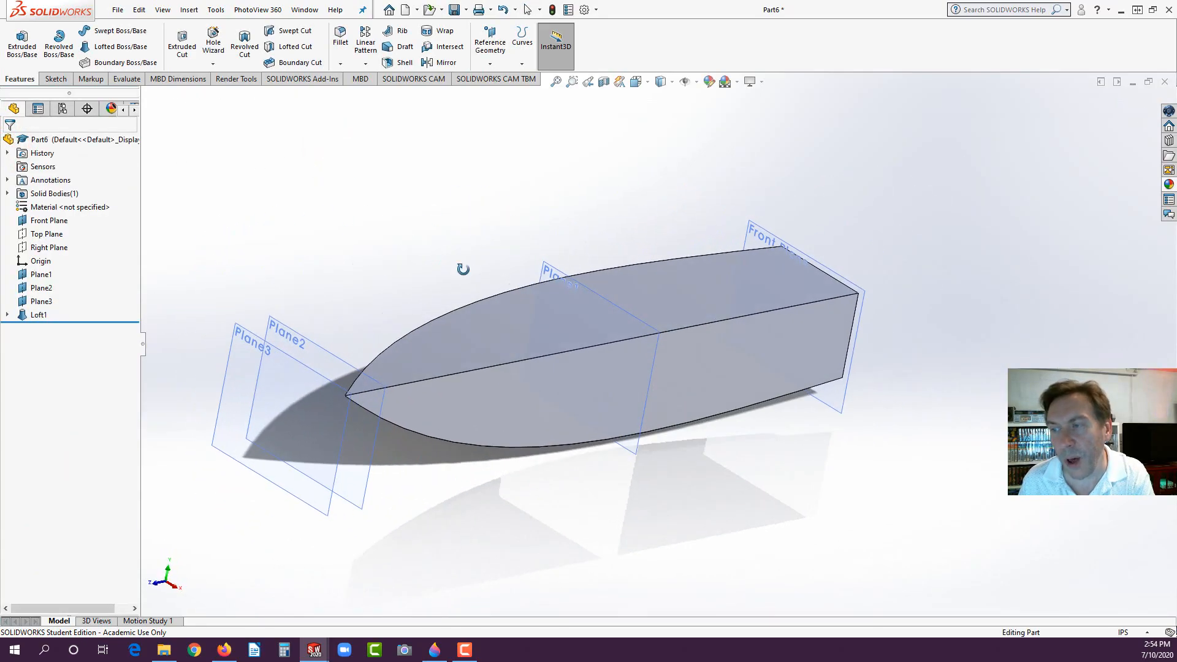
Step: Mirror the lofted half hull about its flat centreline face to form the full hull
left_click(543, 387)
left_click(446, 63)
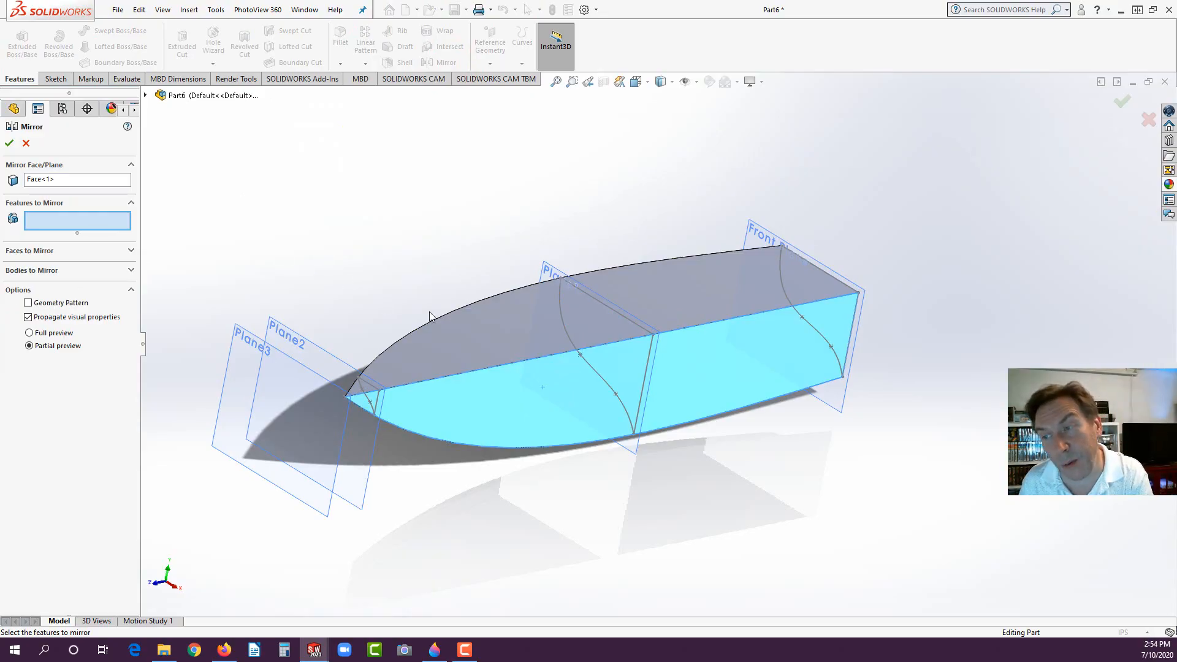
left_click(492, 332)
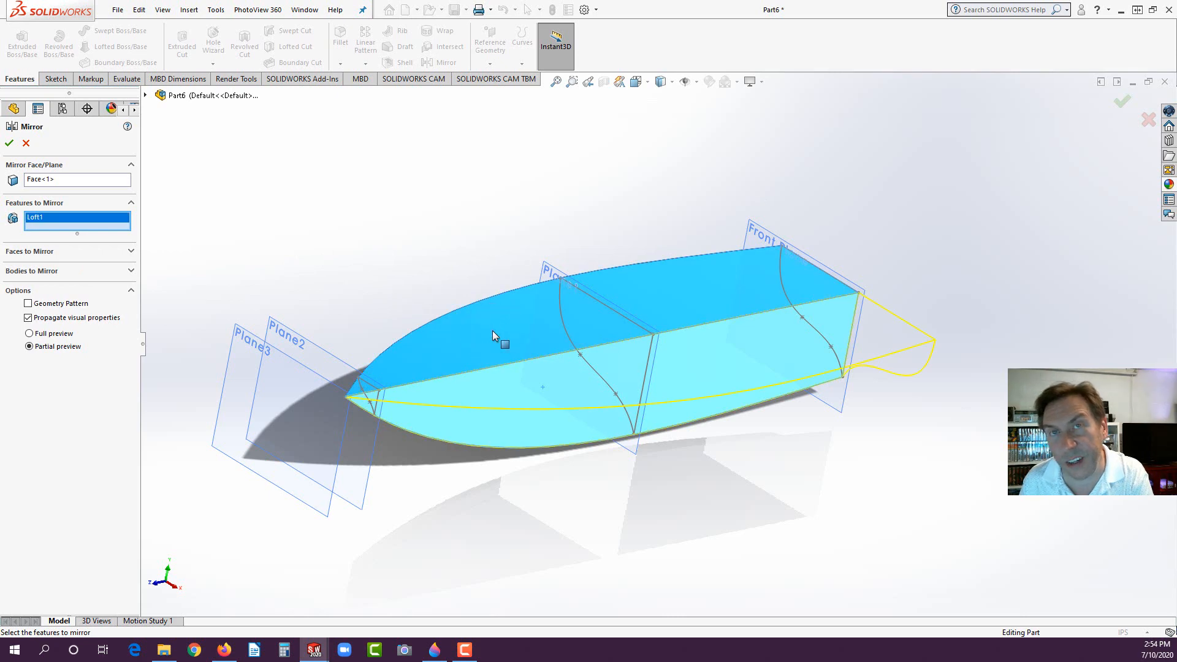
key("Return")
middle_click_drag(493, 332, 461, 563)
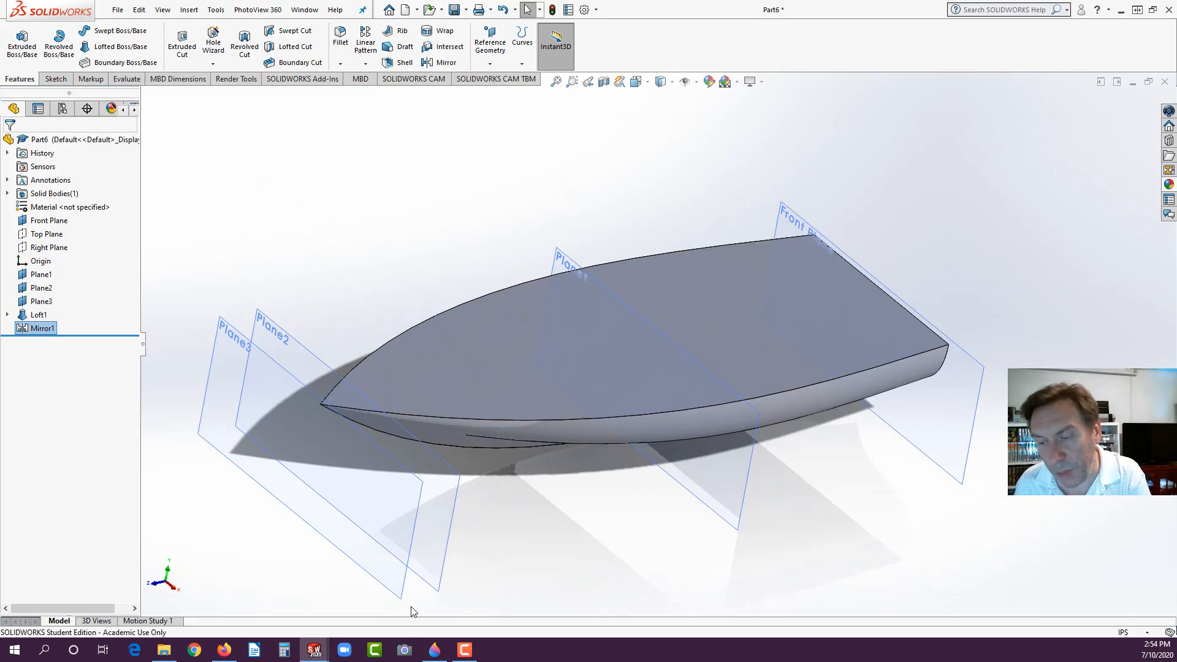
Step: Switch to the finished E8 reference part and examine the boat from above and from the side
mouse_move(326, 644)
left_click(280, 604)
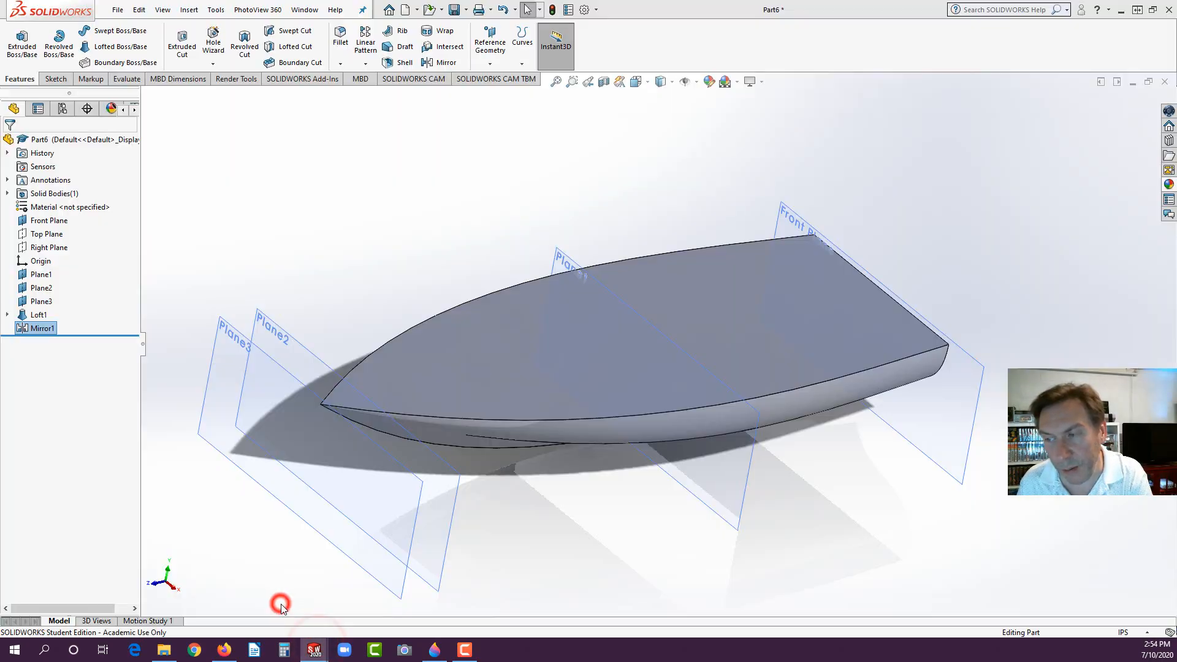
middle_click_drag(730, 414, 893, 302)
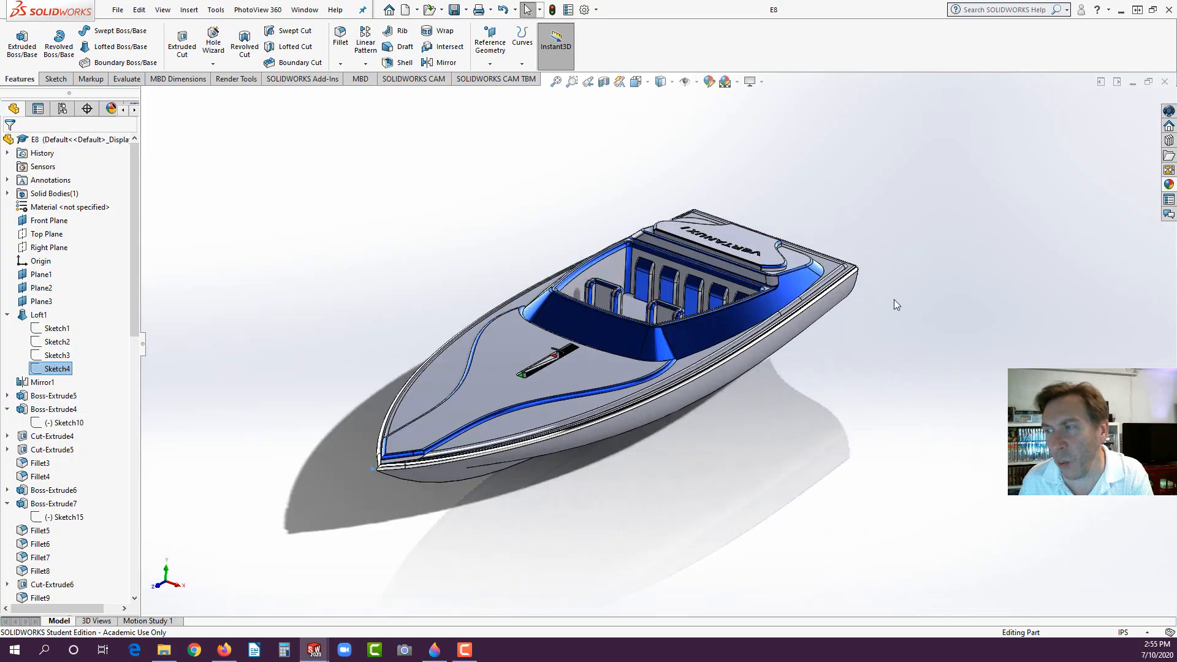
middle_click_drag(723, 309, 722, 361)
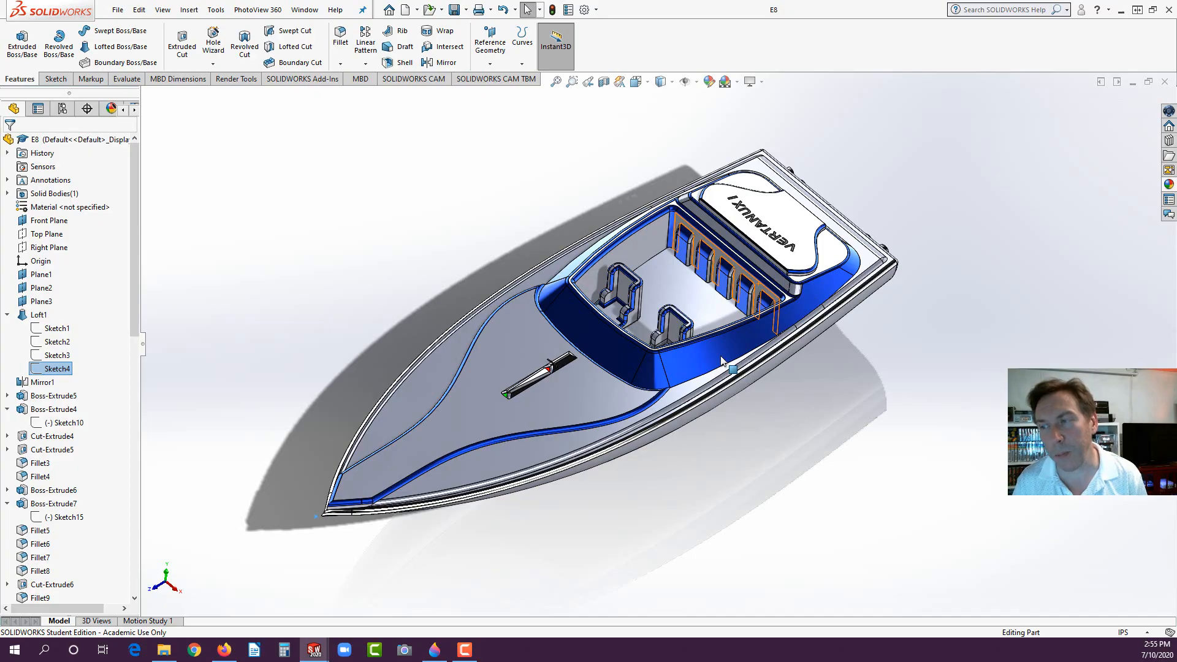
middle_click_drag(619, 420, 626, 312)
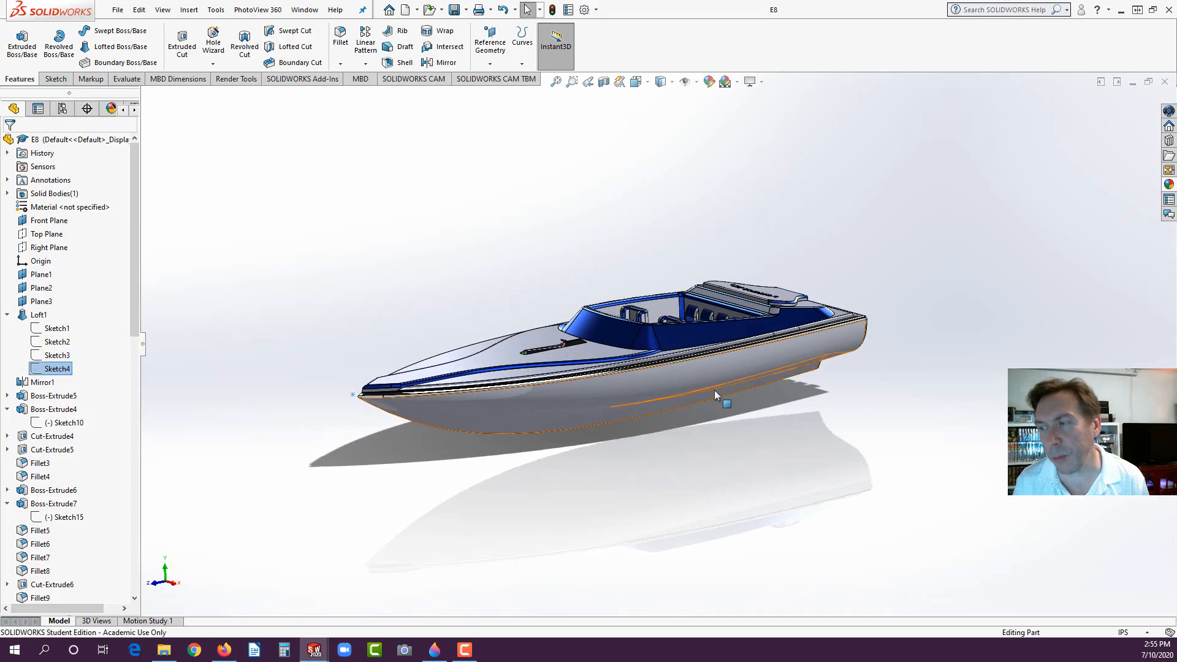
left_click(721, 376)
left_click(279, 359)
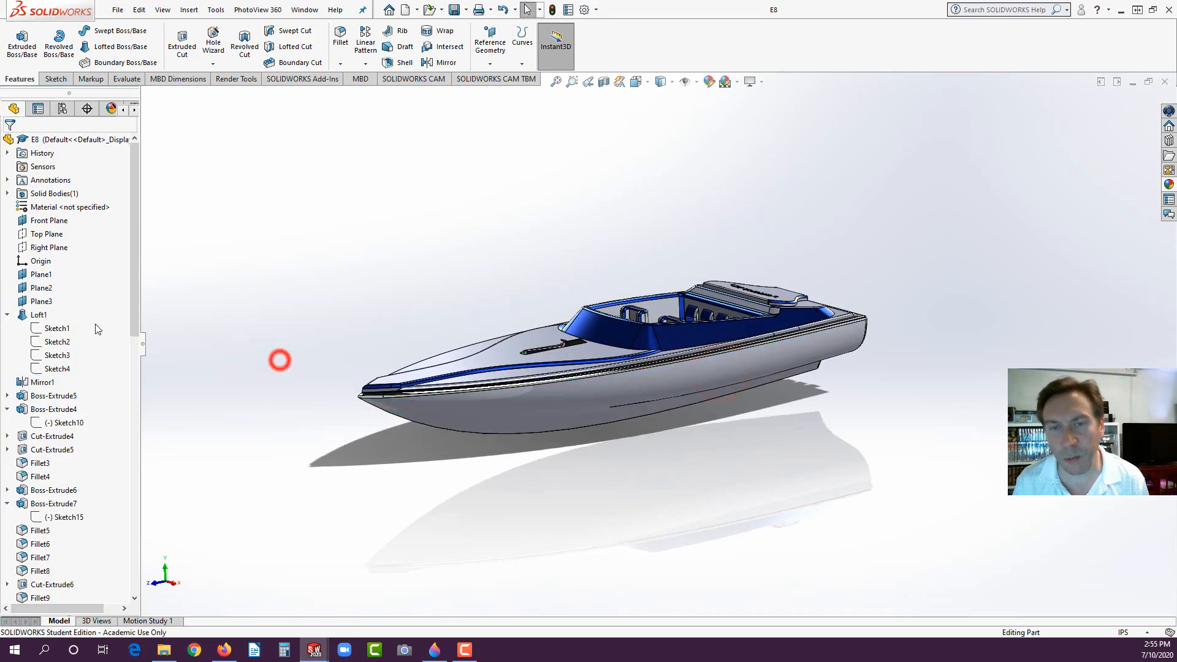
Step: Check the offset distances of Plane1, Plane2 and Plane3 in the E8 part, viewing the hull from below and above
left_click(41, 274)
middle_click_drag(648, 423, 689, 252)
scroll(674, 414, "down", 2)
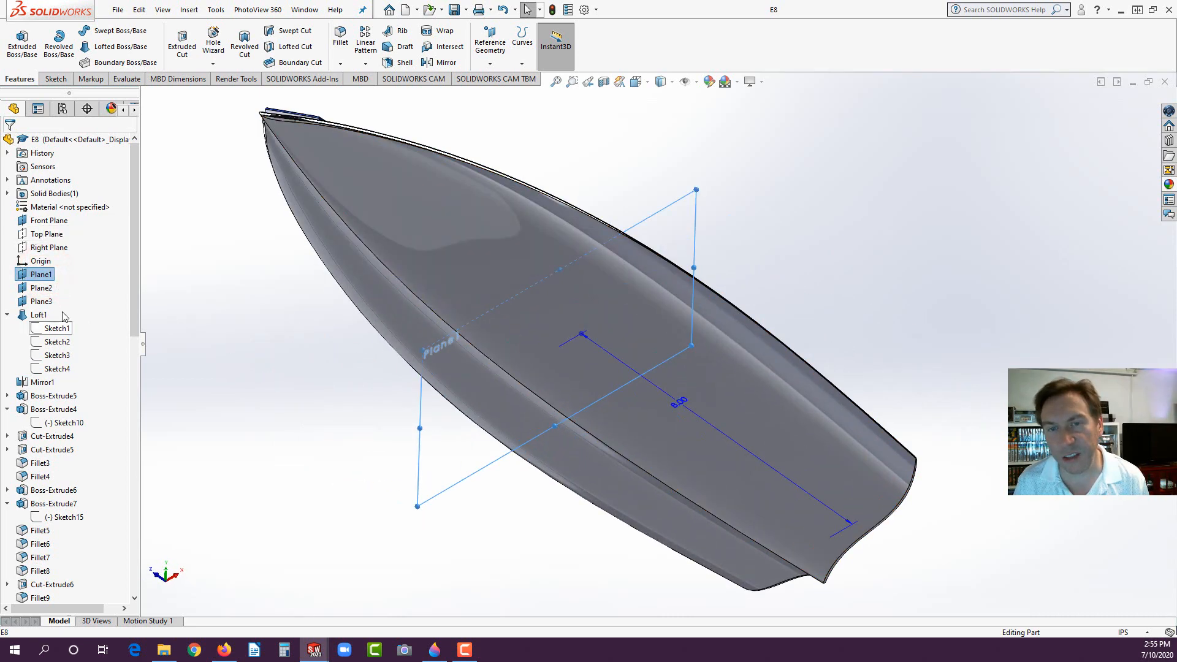
left_click(41, 288)
left_click(40, 288)
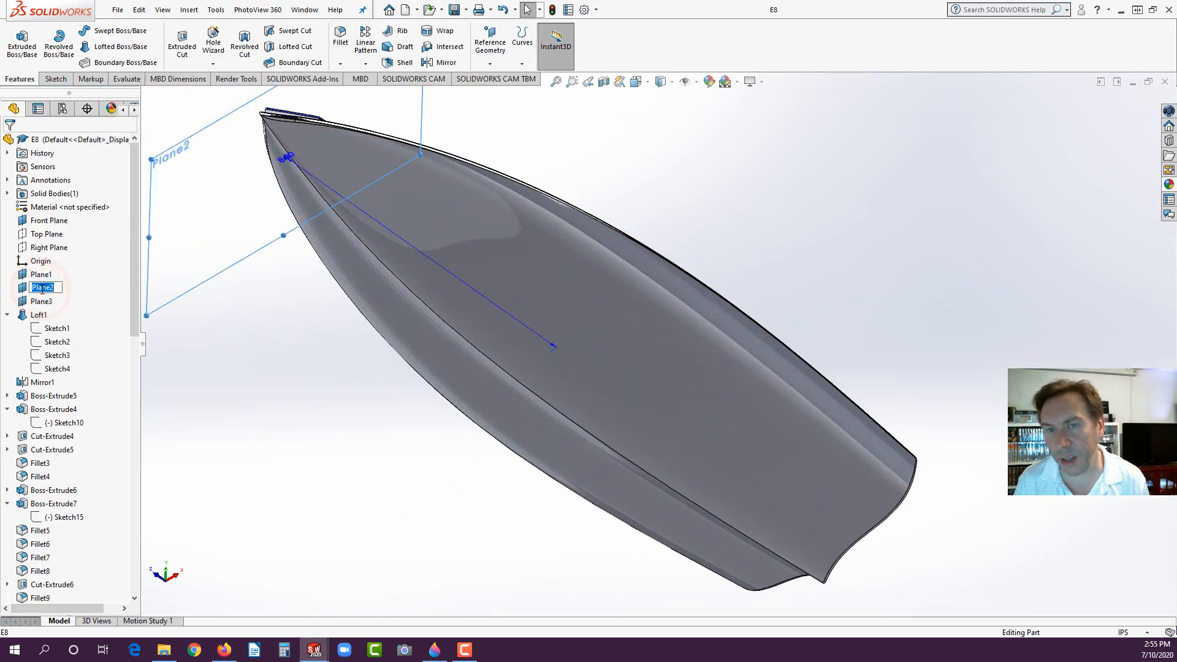
left_click(40, 303)
left_click(254, 363)
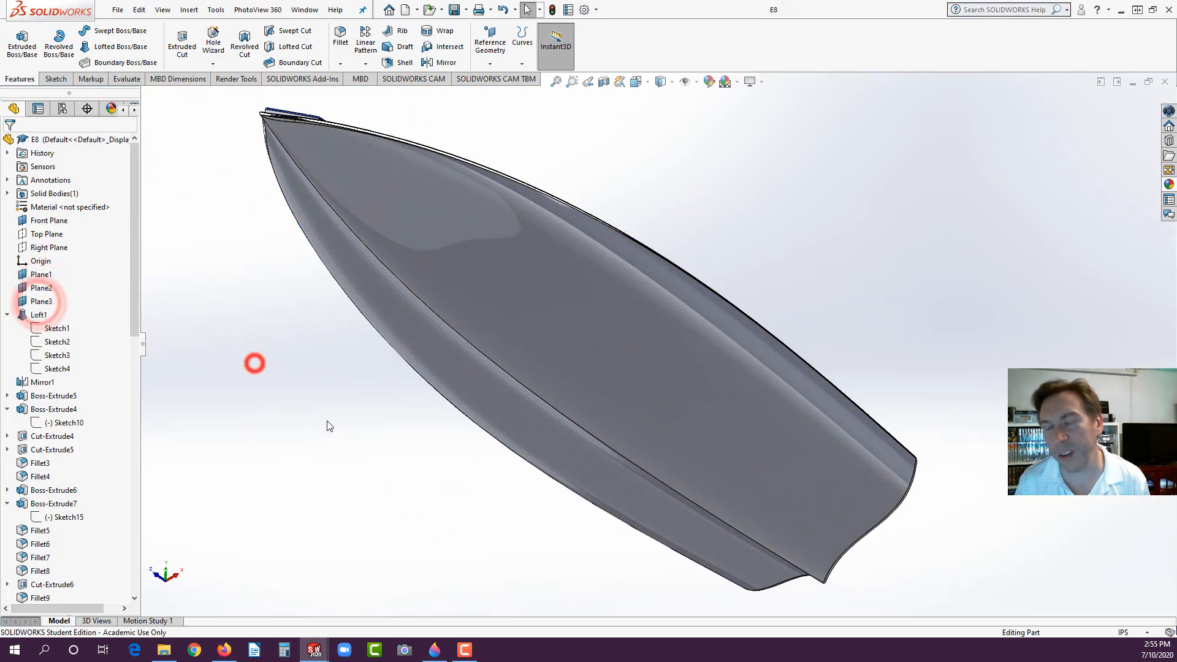
scroll(589, 301, "up", 4)
middle_click_drag(596, 293, 473, 552)
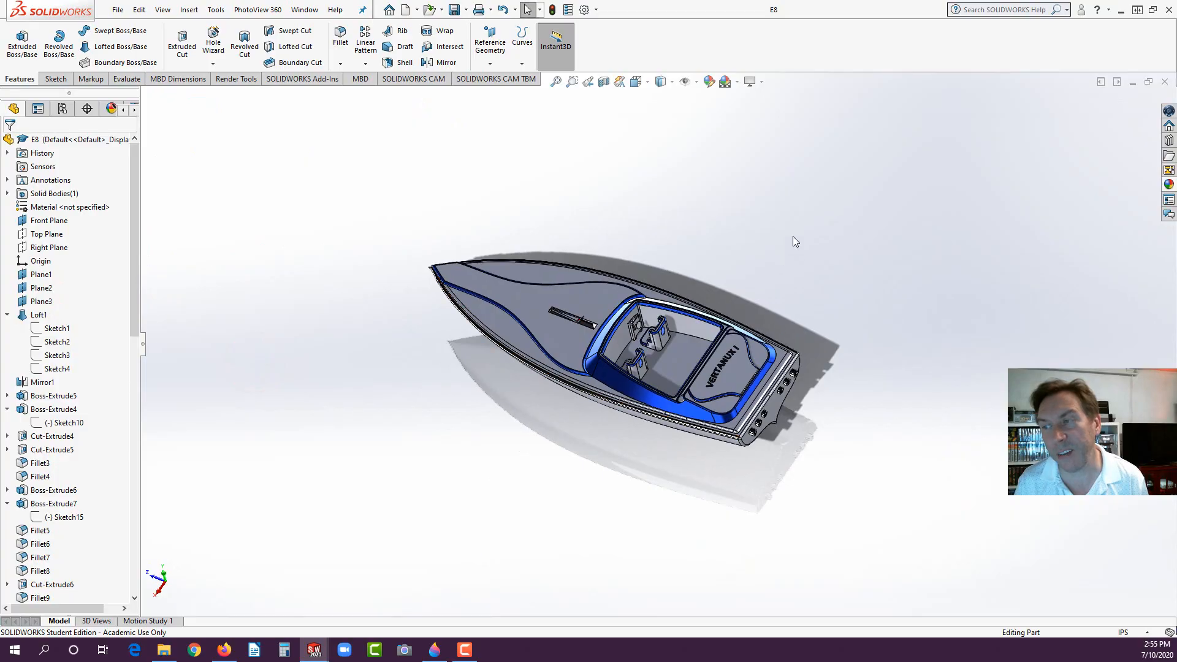
scroll(543, 402, "down", 3)
middle_click_drag(543, 403, 655, 347)
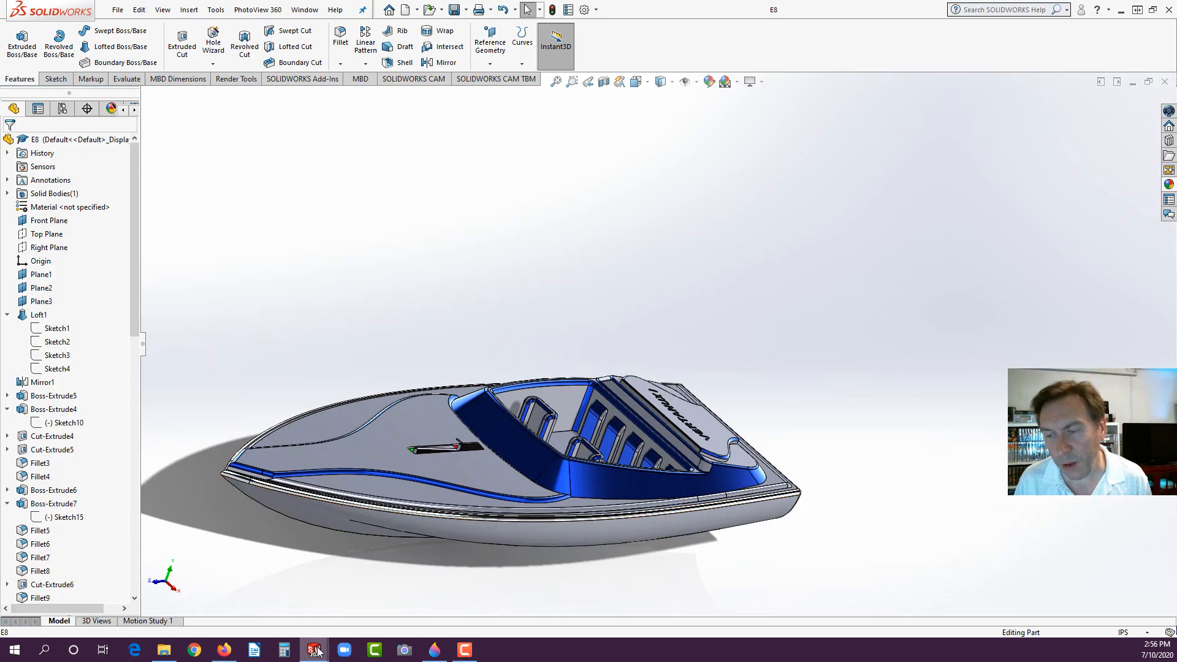
Step: Return to Part6 and set Plane1's offset from the Front Plane to 8 in, rebuilding the hull
mouse_move(317, 652)
left_click(384, 591)
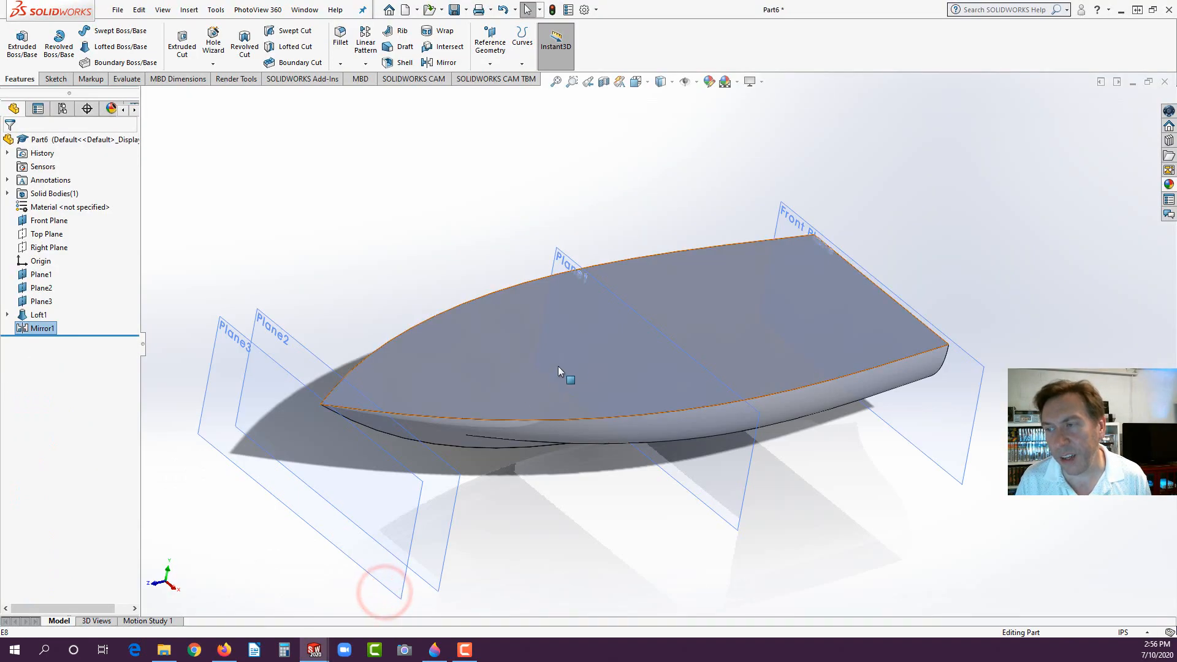
left_click(573, 261)
left_click_drag(651, 393, 757, 356)
double_click(757, 355)
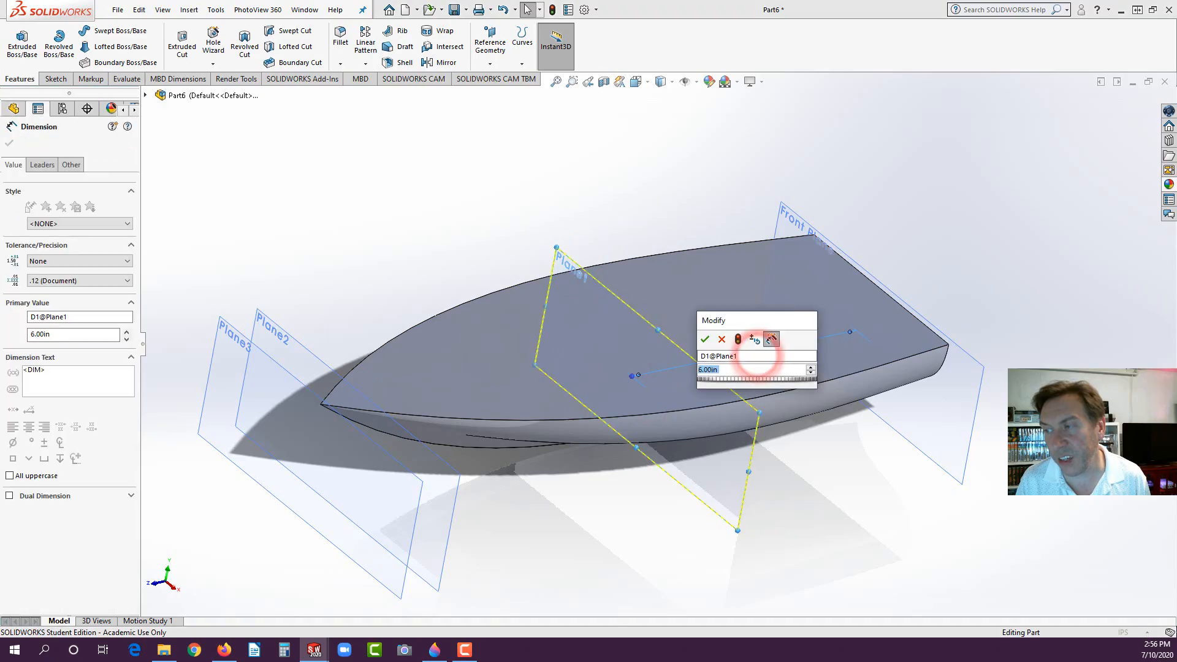
type("8")
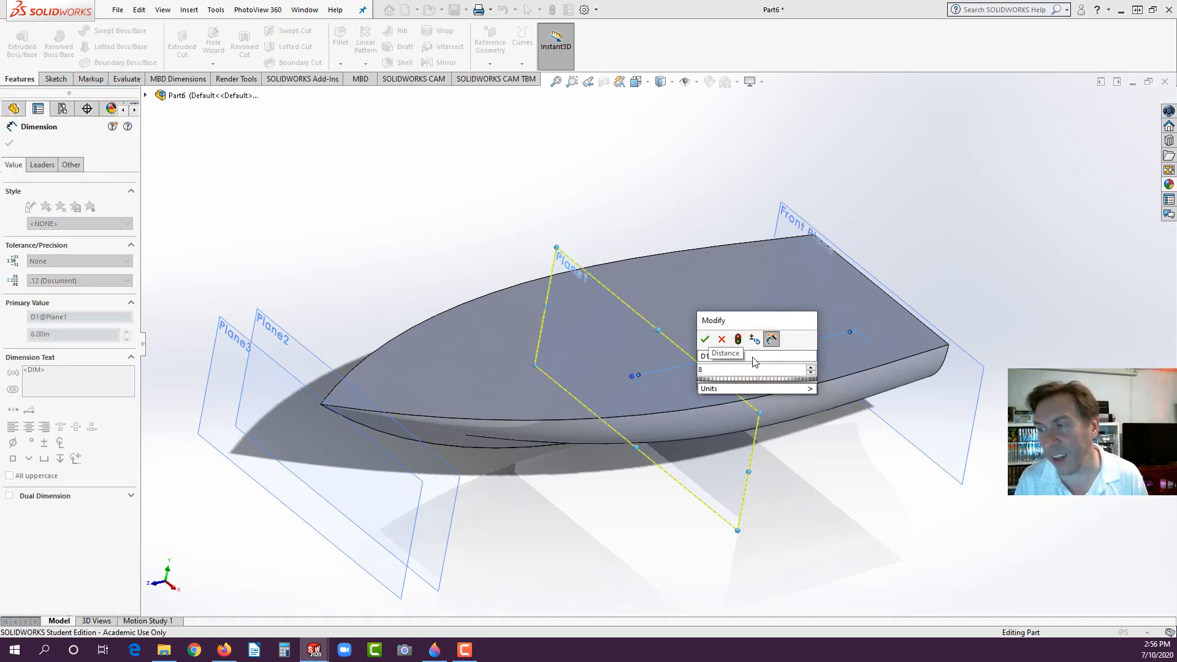
left_click(738, 340)
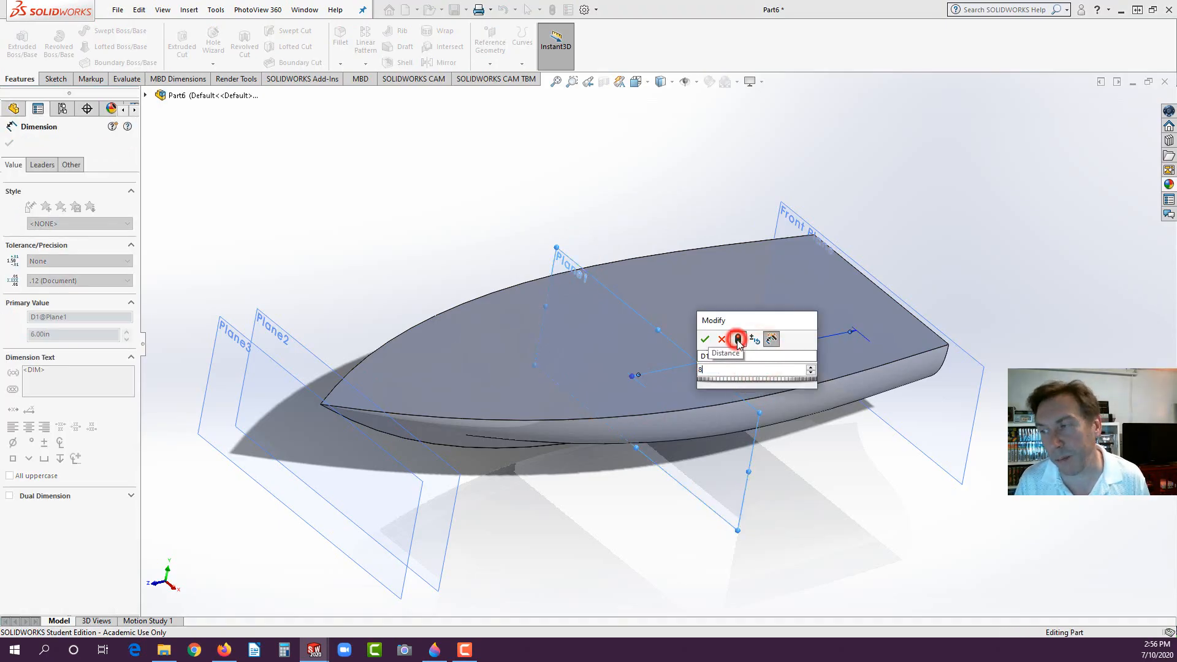
left_click(704, 339)
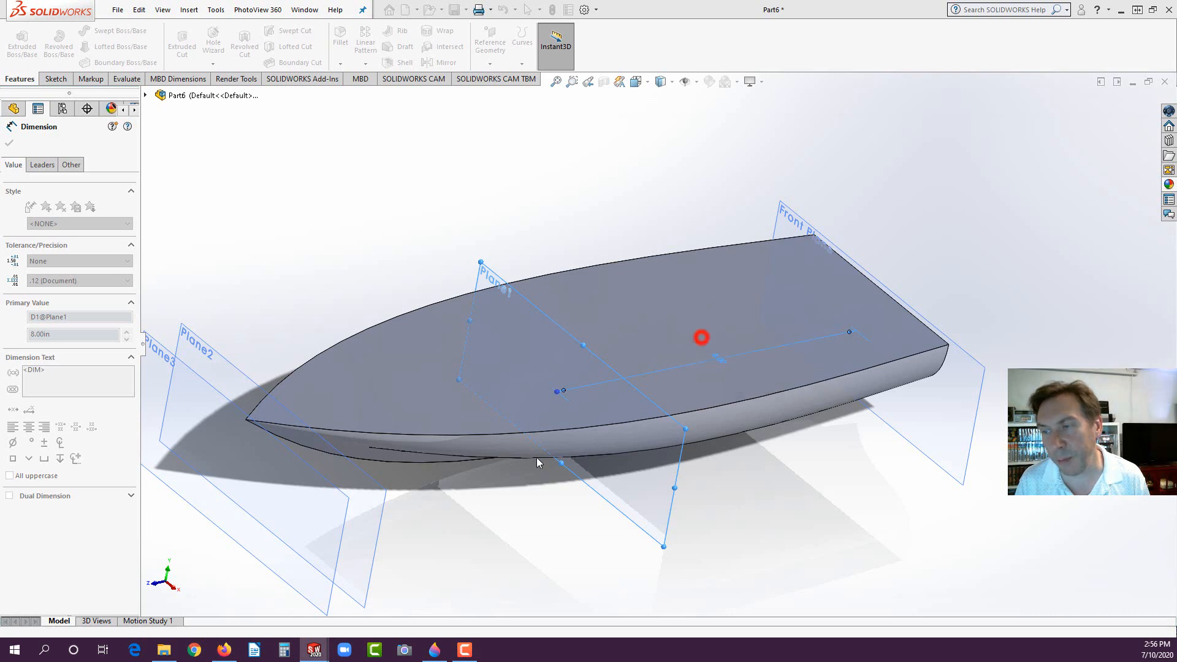
Step: Start a sketch on the hull's flat top face and offset its outline 0.10 in inward
middle_click_drag(485, 514, 486, 458)
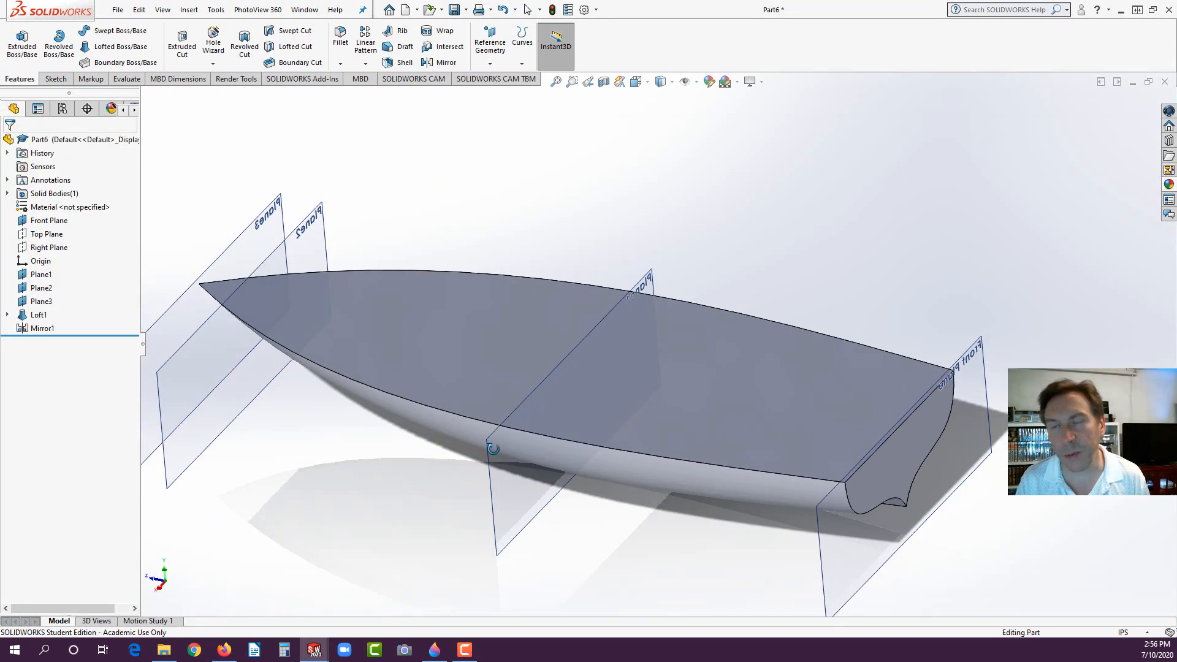
left_click(489, 333)
left_click(542, 292)
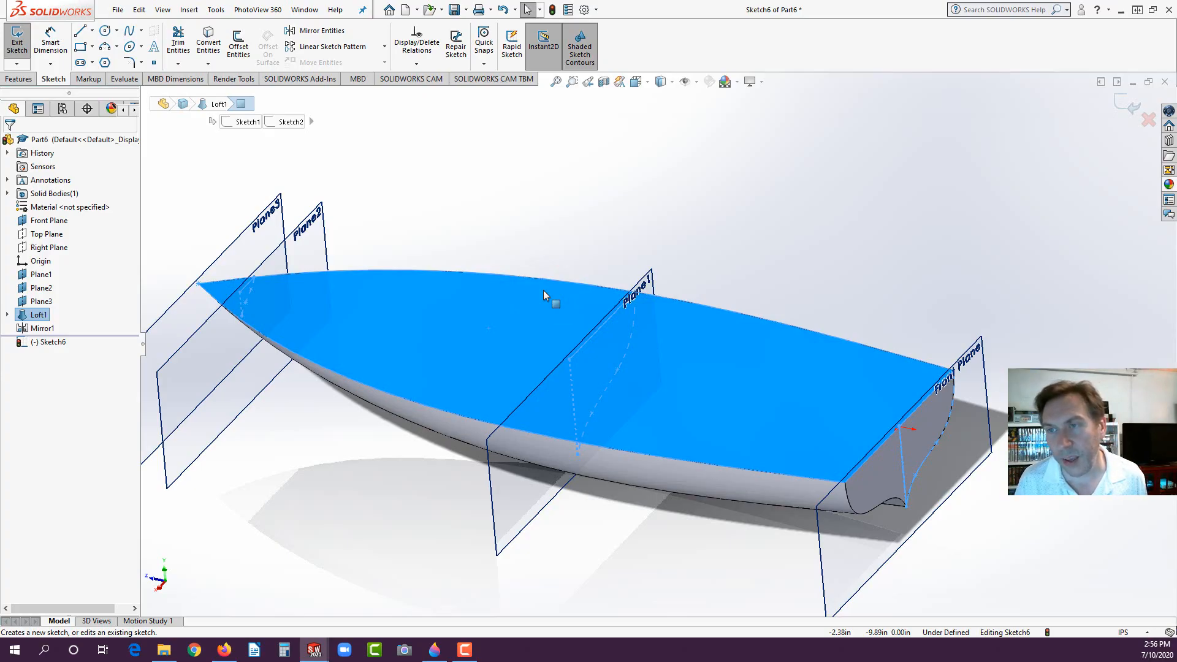
left_click(239, 54)
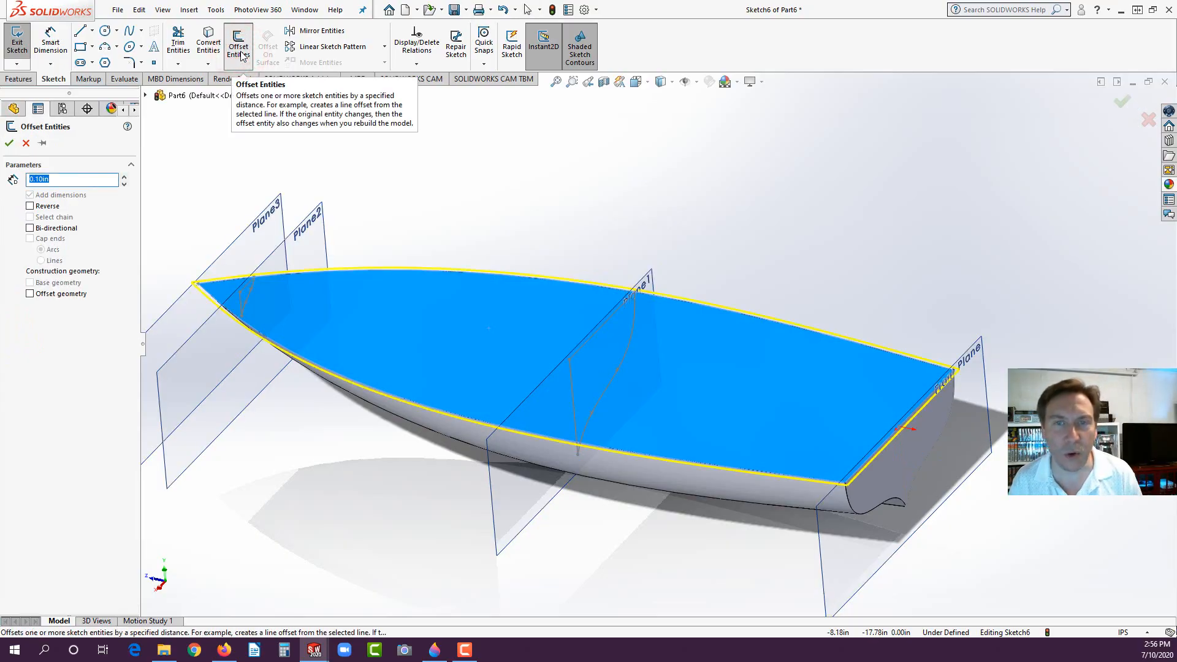
left_click(30, 206)
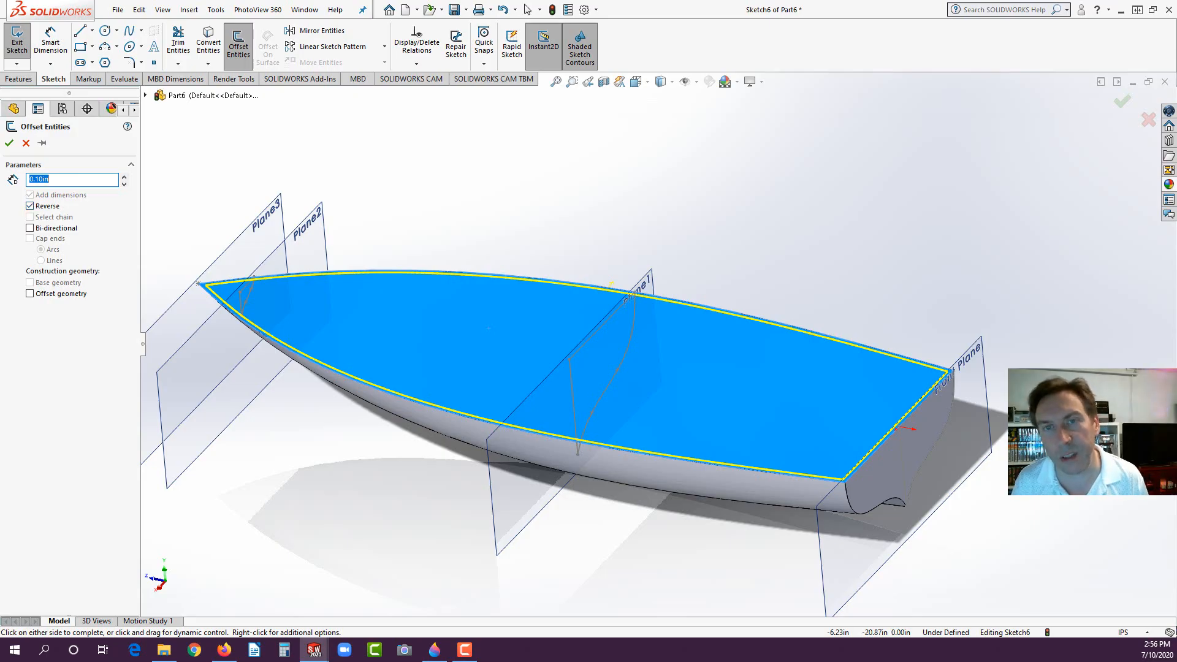
left_click(10, 144)
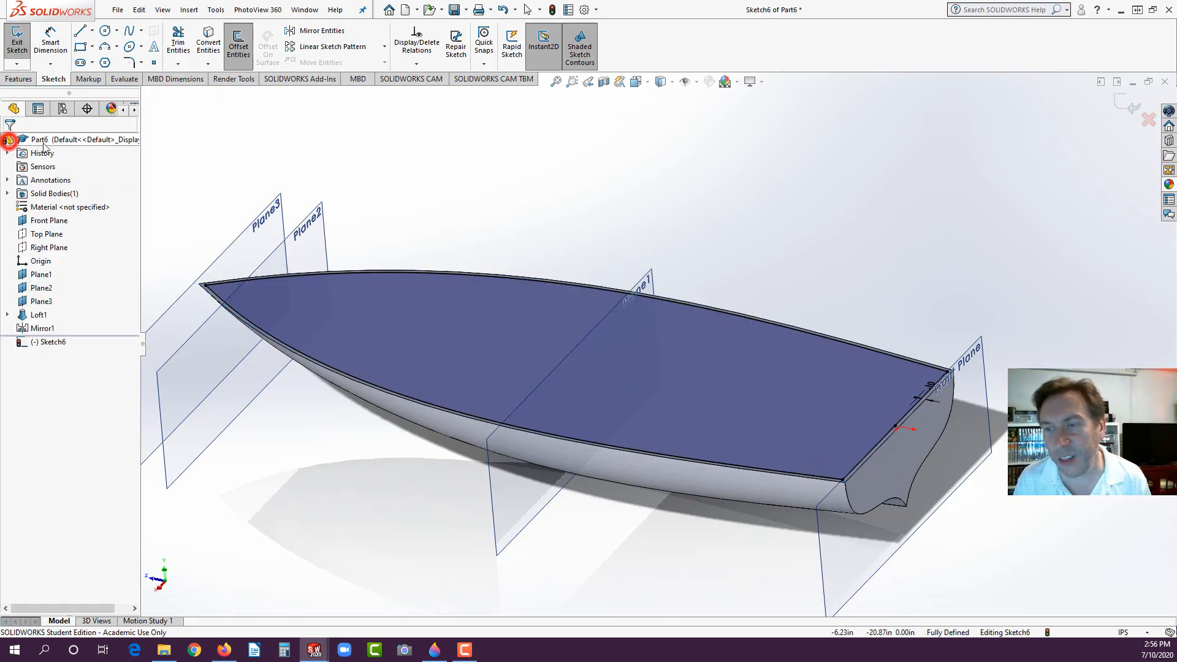
Step: Extrude the offset deck outline upward as a boss, Blind 0.10 in, merged with the hull and drafted inward 25 degrees
left_click(17, 79)
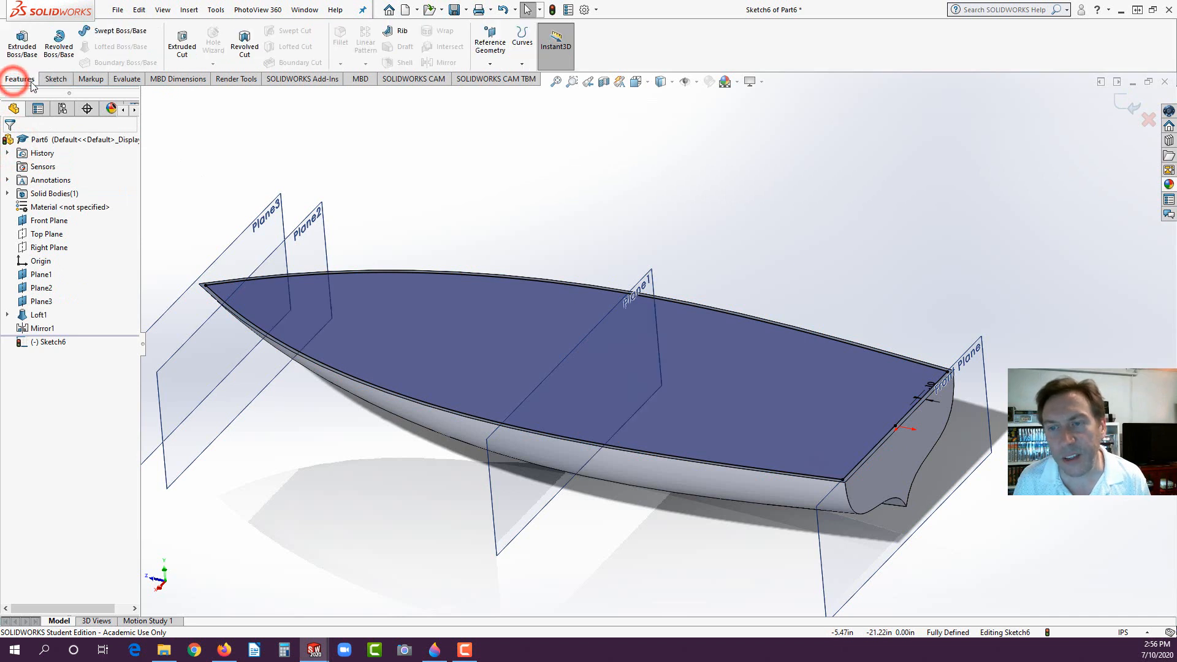
left_click(22, 41)
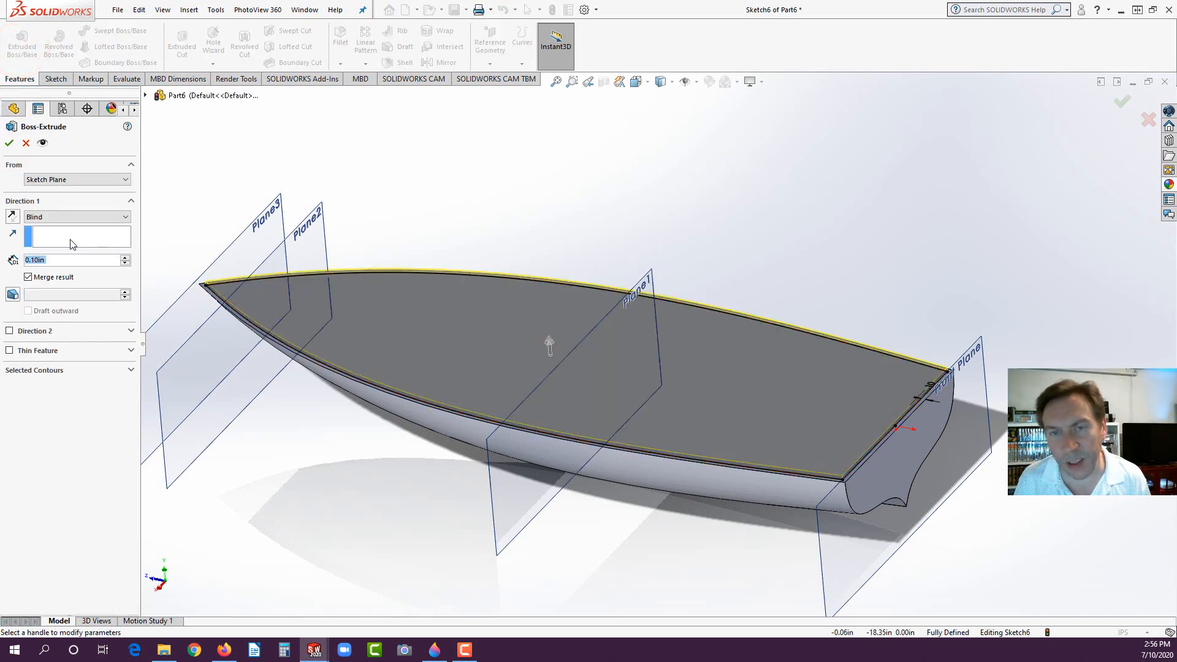
scroll(209, 326, "up", 3)
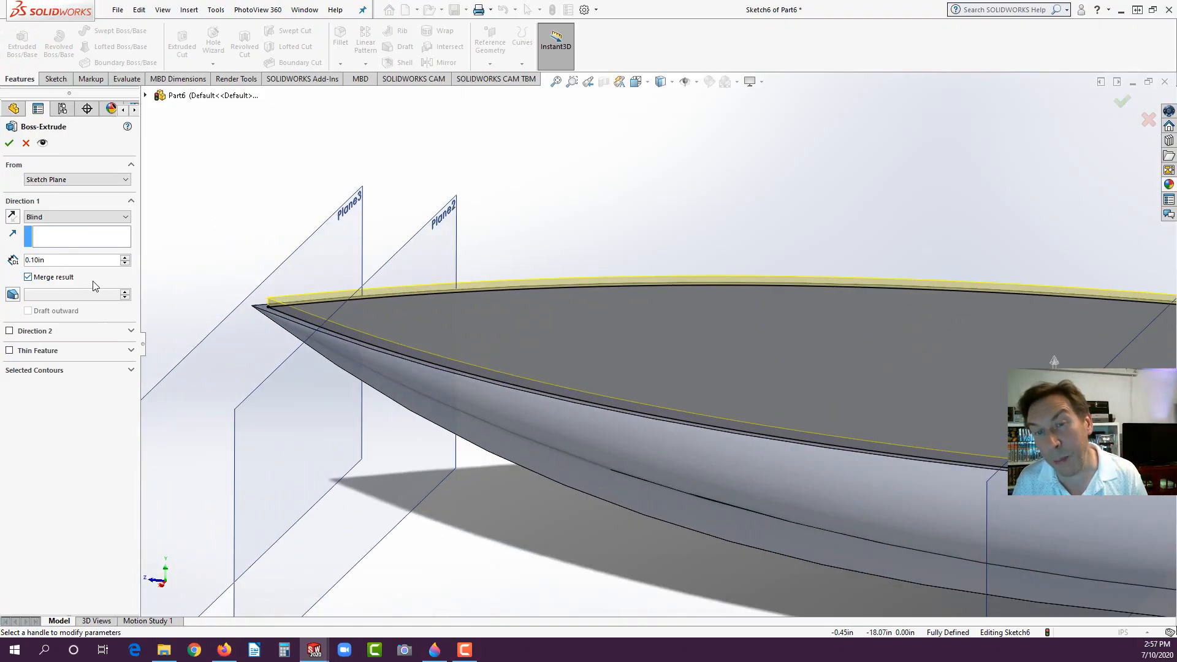
left_click(13, 295)
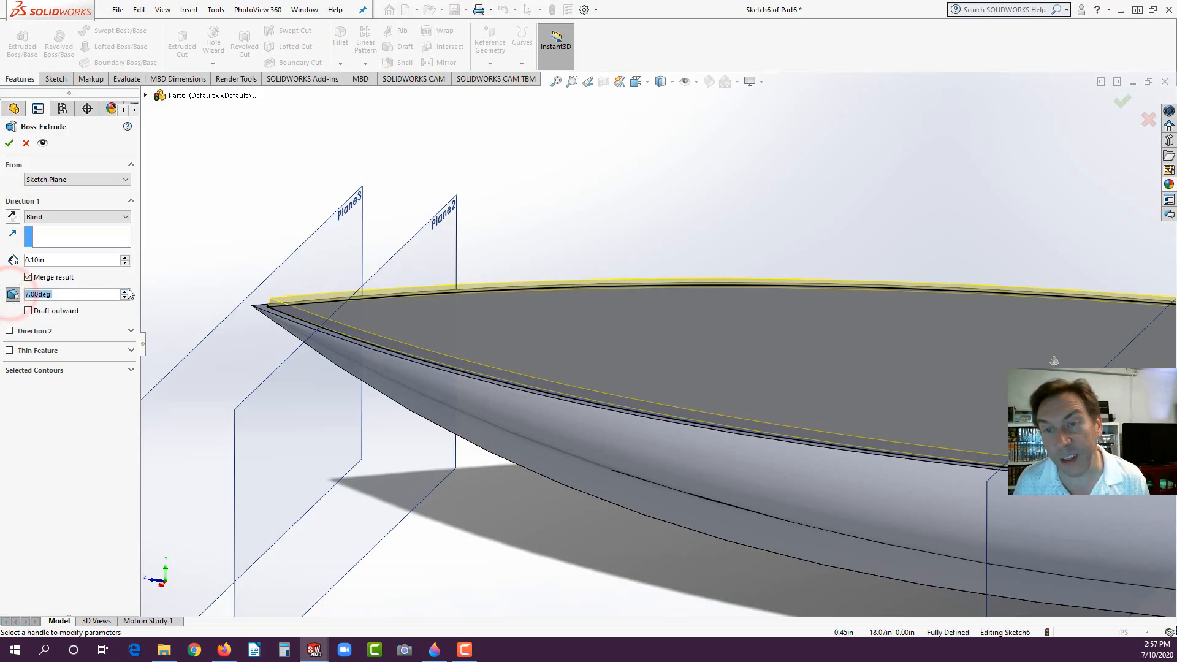
left_click(125, 292)
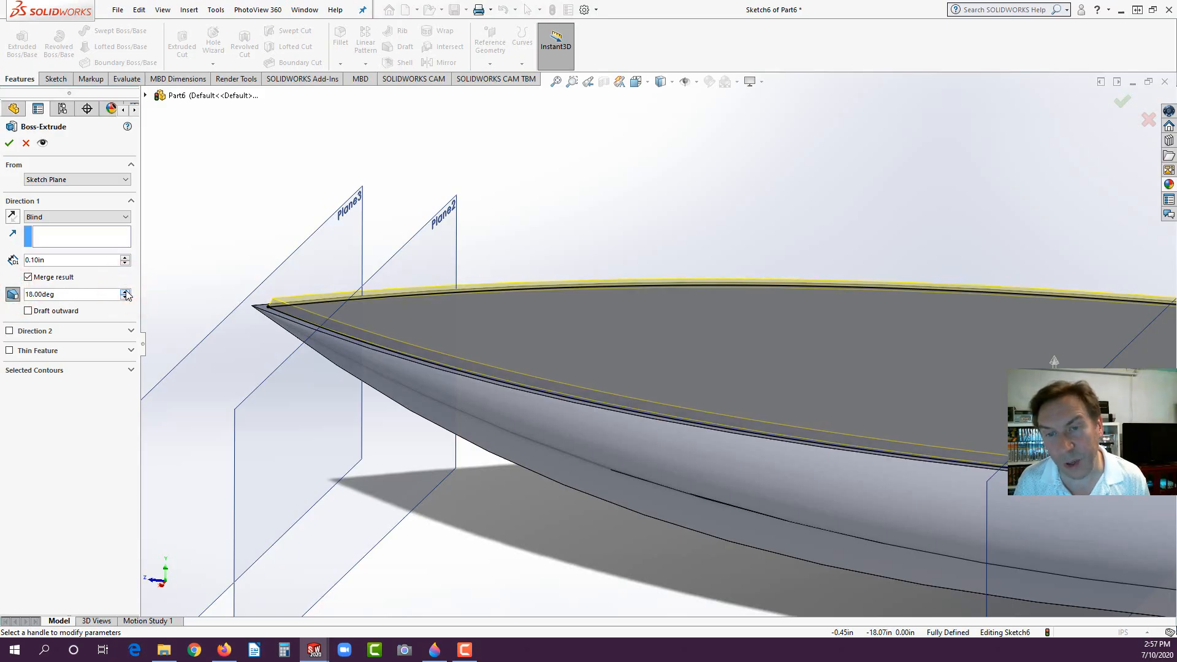
left_click(125, 292)
left_click(125, 293)
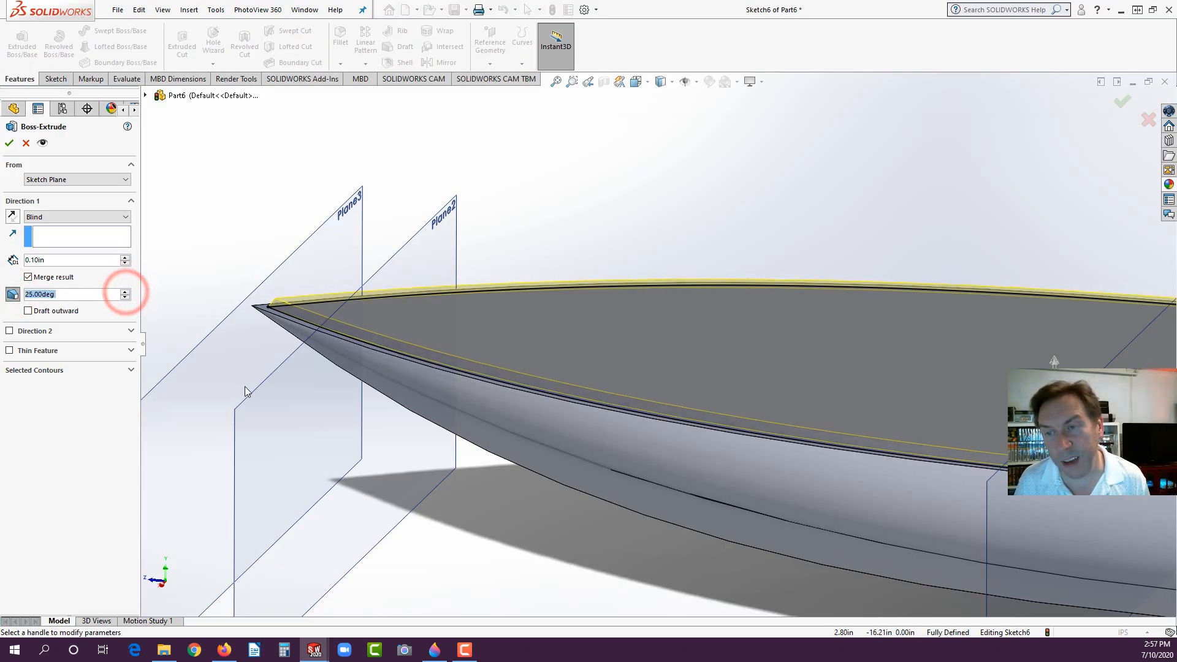
middle_click_drag(247, 394, 64, 275)
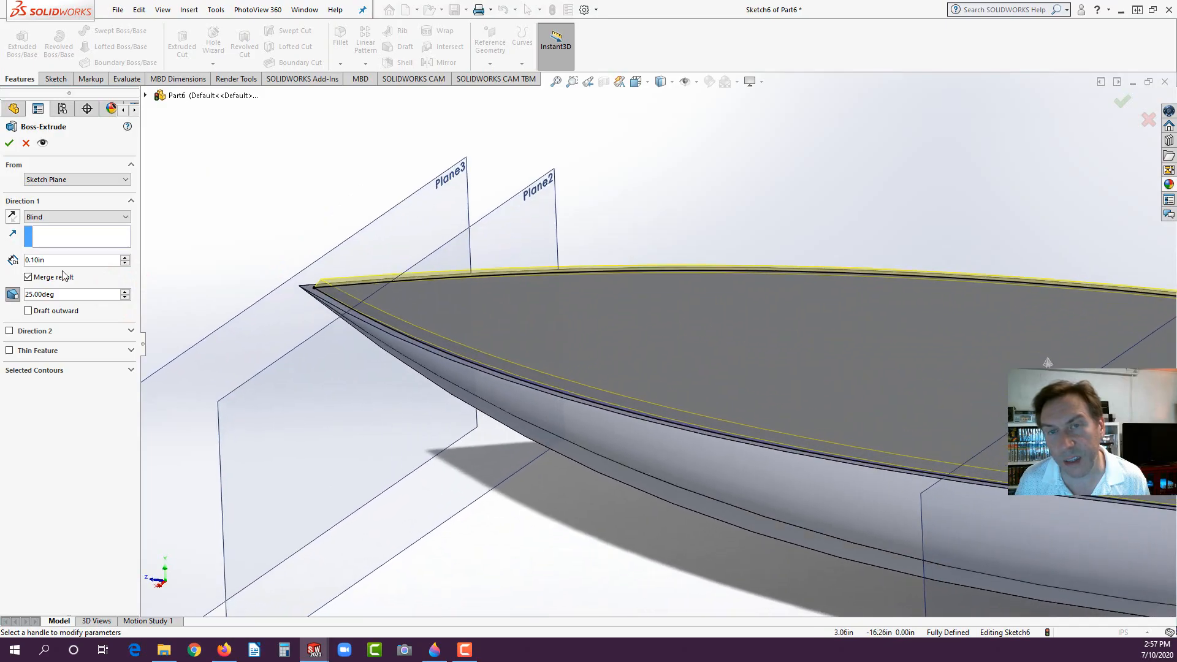
left_click(8, 143)
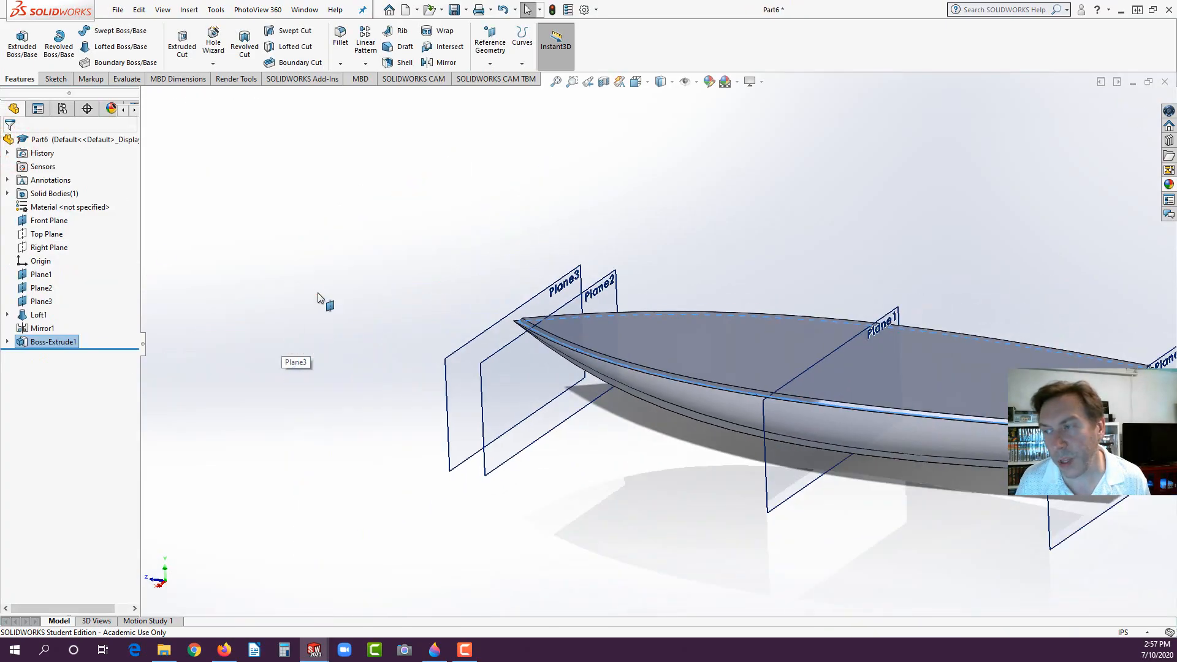
Step: Start a new sketch on the flat top face of the drafted deck boss
left_click(318, 294)
scroll(894, 309, "down", 2)
middle_click_drag(893, 309, 890, 389)
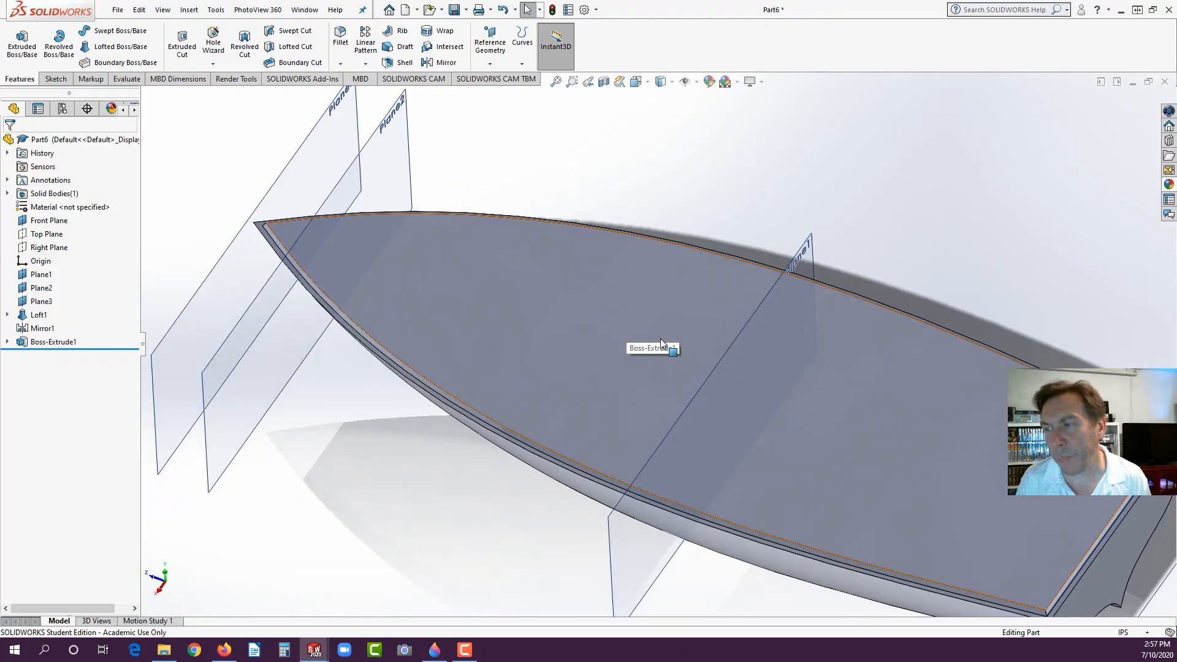
left_click(662, 322)
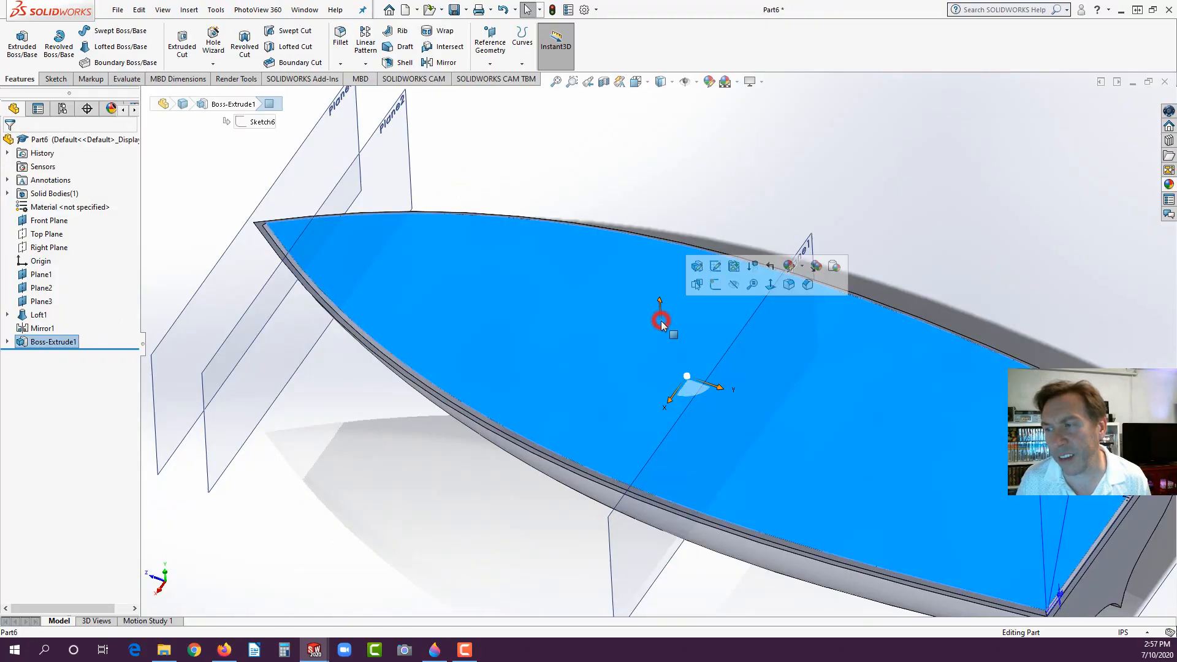
left_click(714, 285)
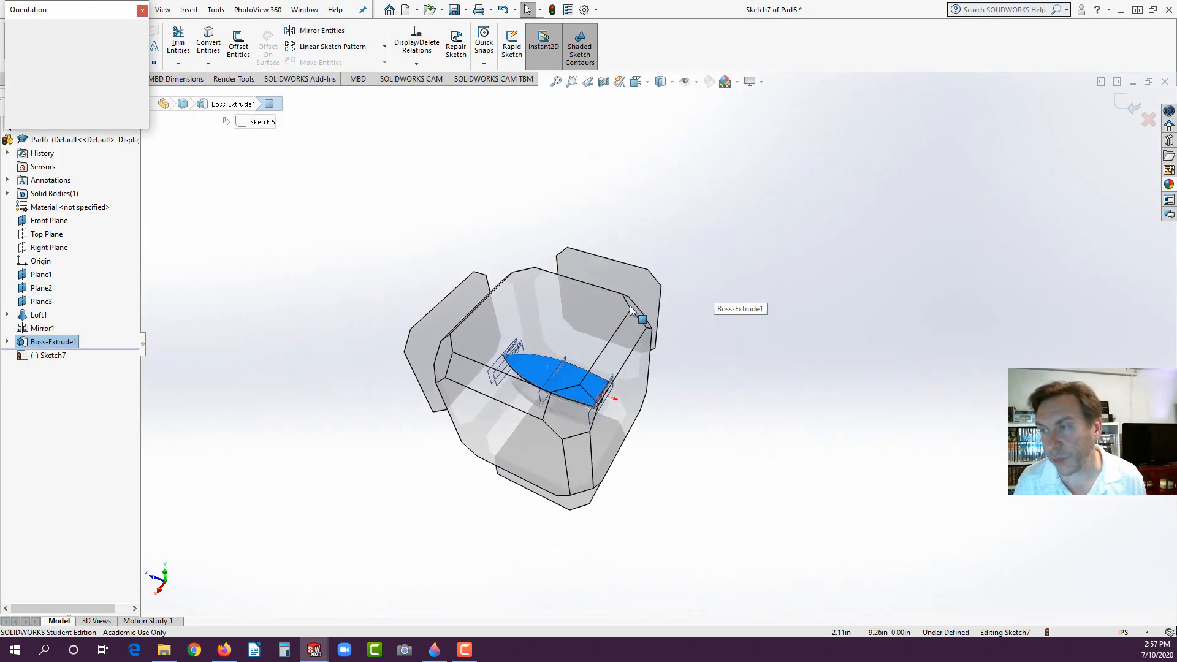
left_click(546, 338)
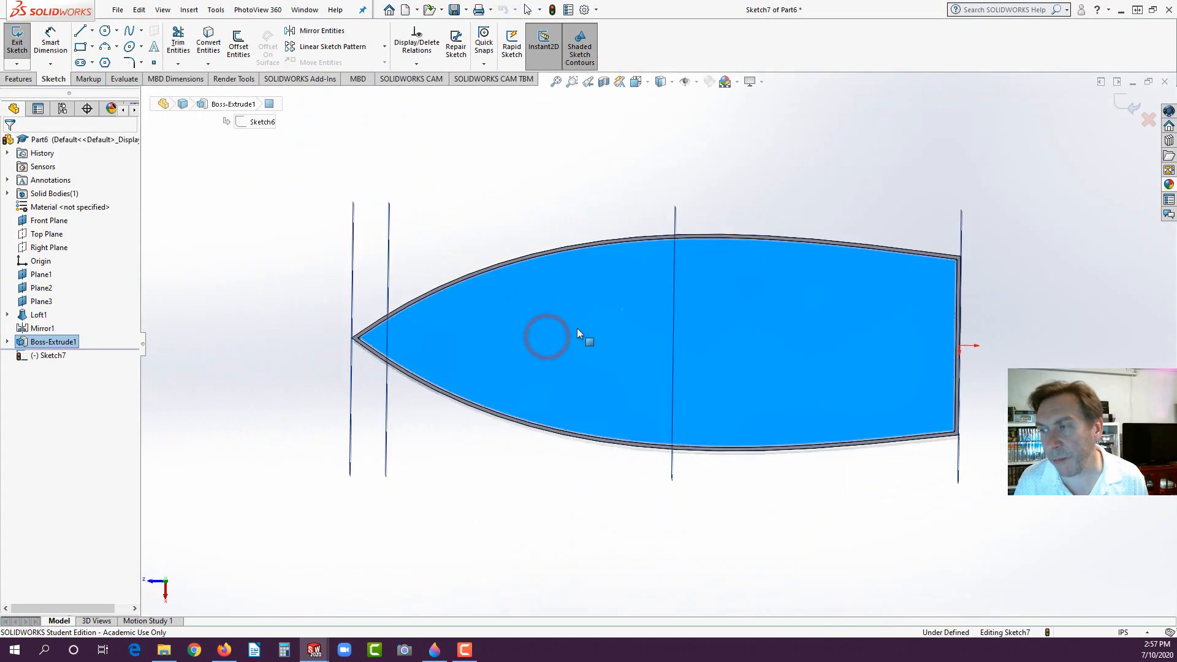
Step: Sketch a horizontal construction centerline from the origin at the stern, extending aft beyond the hull
left_click(92, 30)
left_click(84, 62)
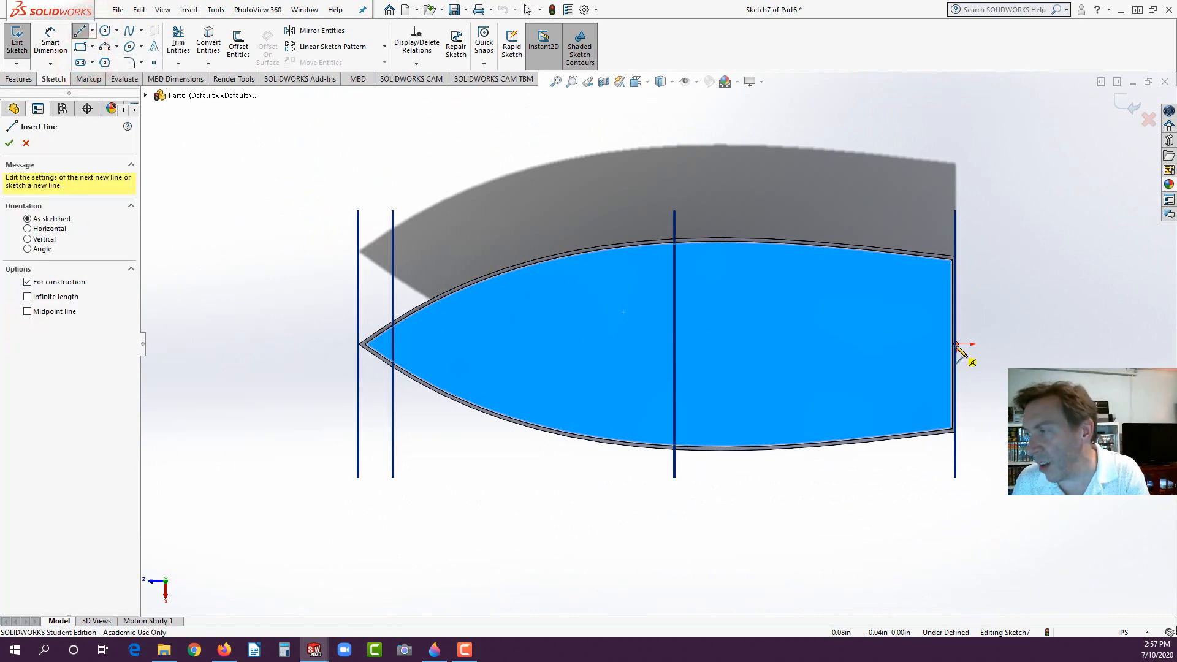
left_click(955, 344)
double_click(1030, 344)
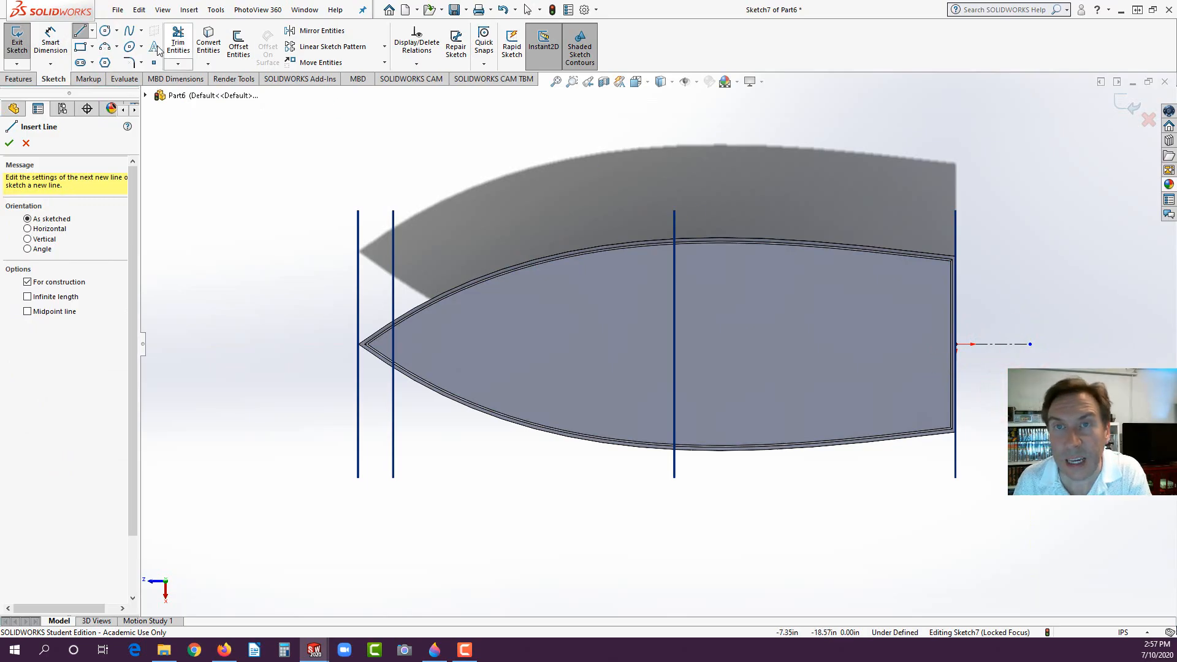
Step: Sketch a three-point arc across the deck just aft of Plane1, bulging toward the bow, with a radius of about 4.84 in
left_click(108, 49)
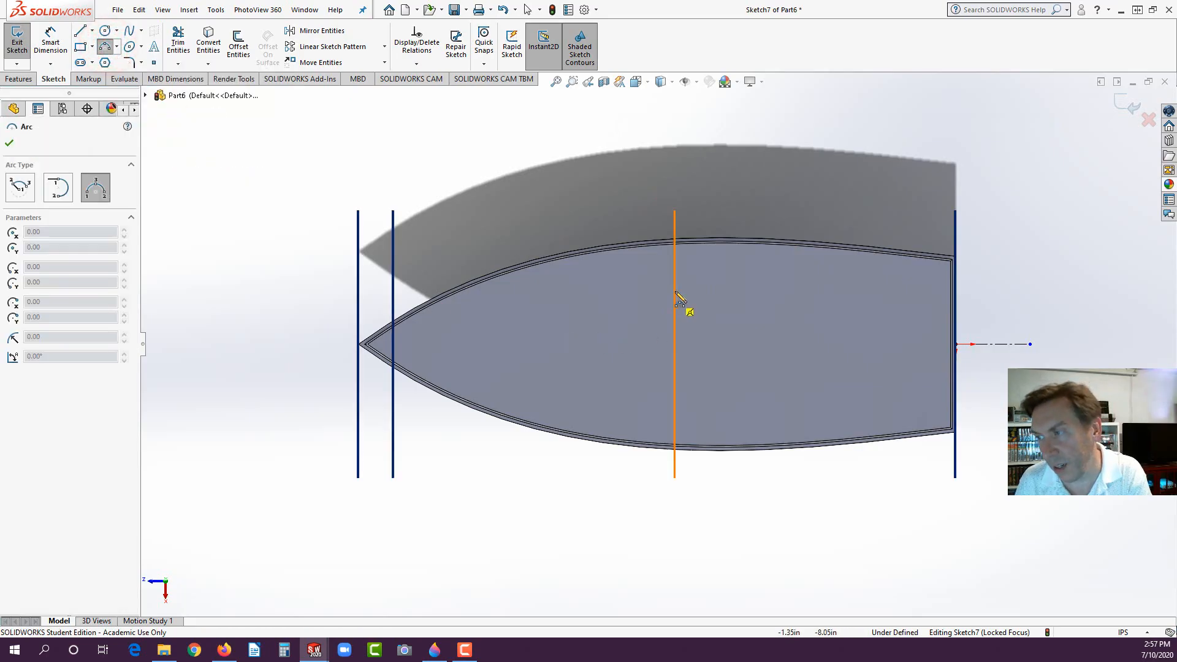
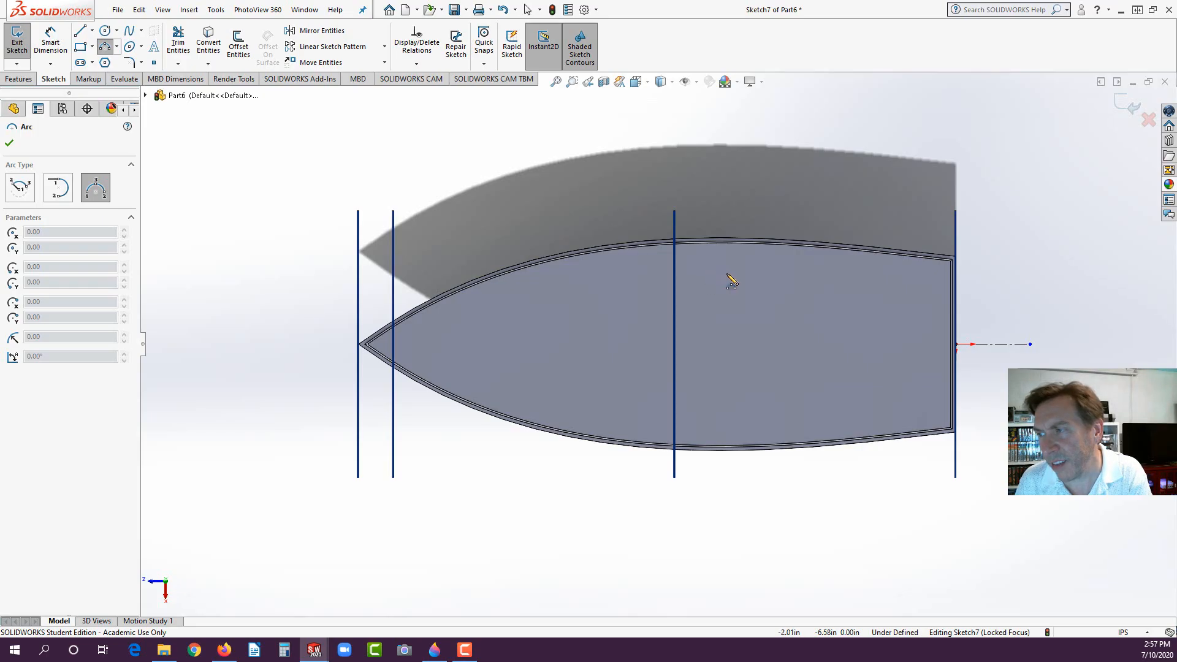
left_click(722, 271)
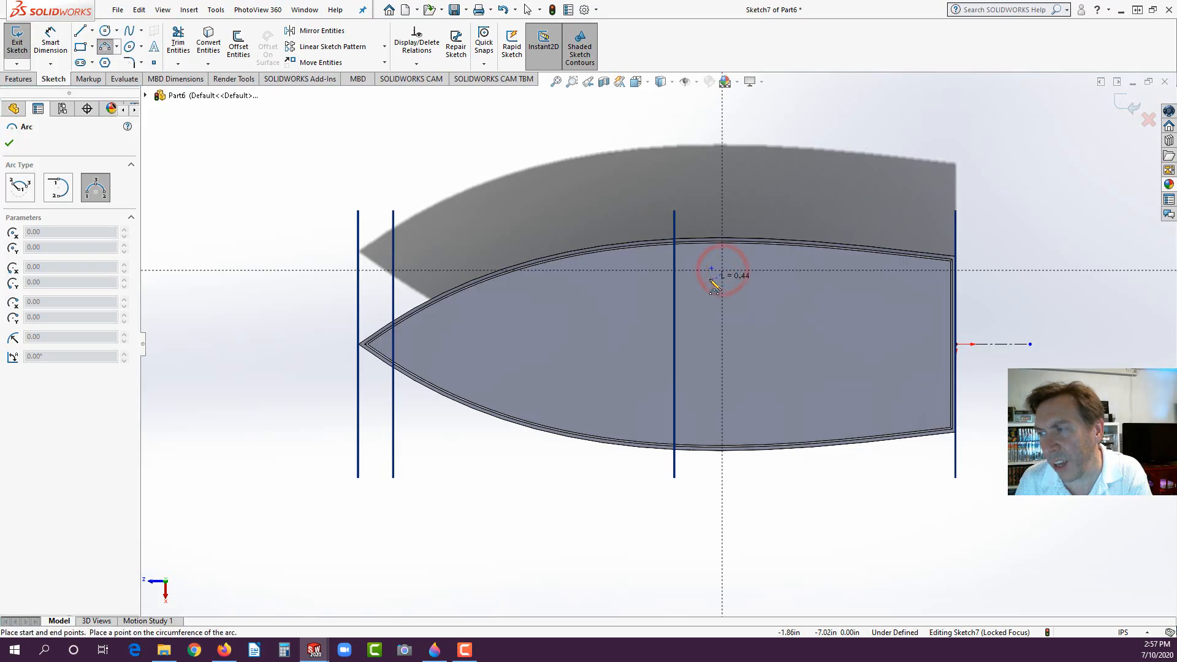
left_click(723, 422)
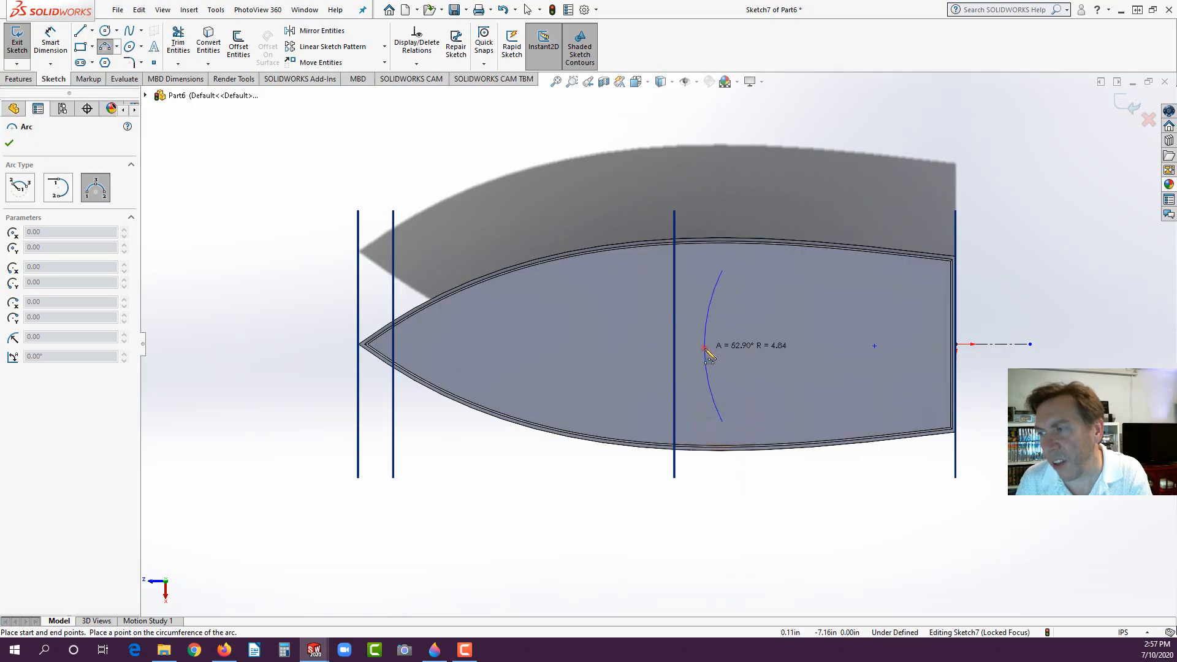
left_click(705, 349)
key("Escape")
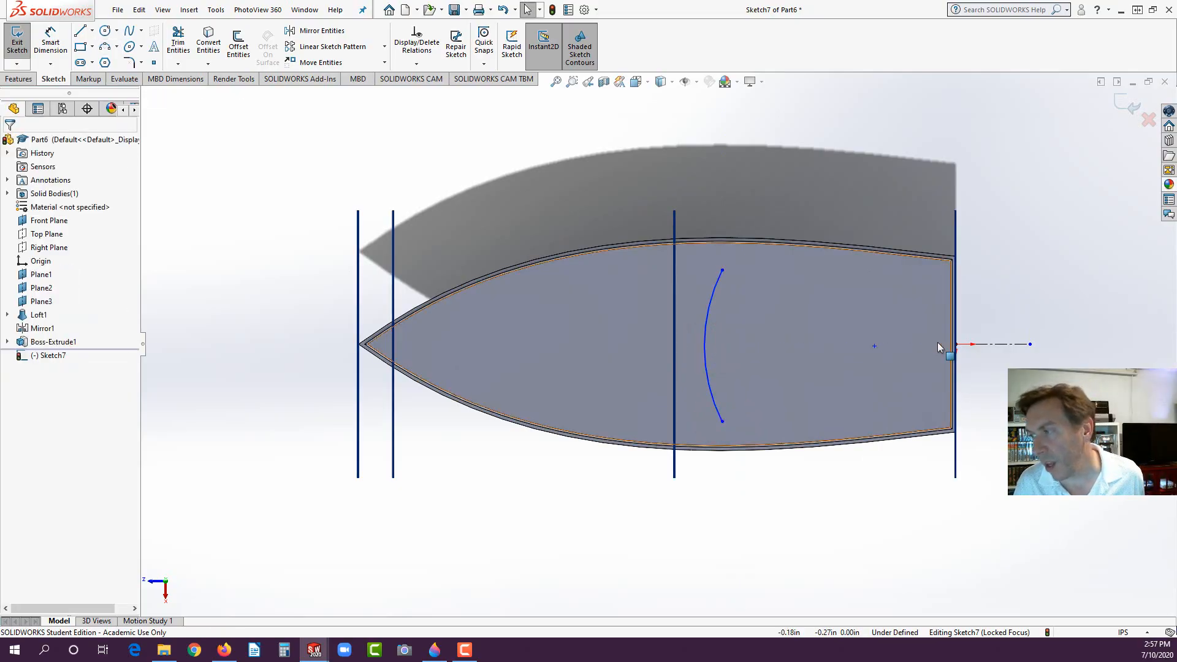
Step: Make the arc's center point coincident with the construction centerline
left_click(874, 346)
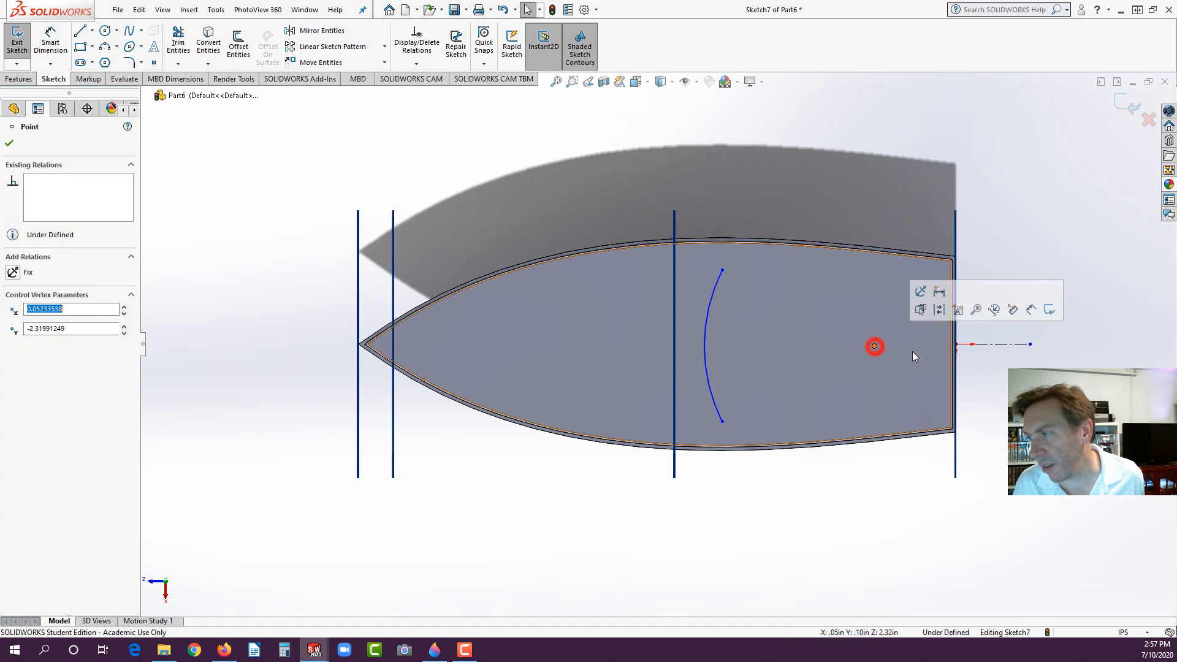
left_click(985, 346, "ctrl")
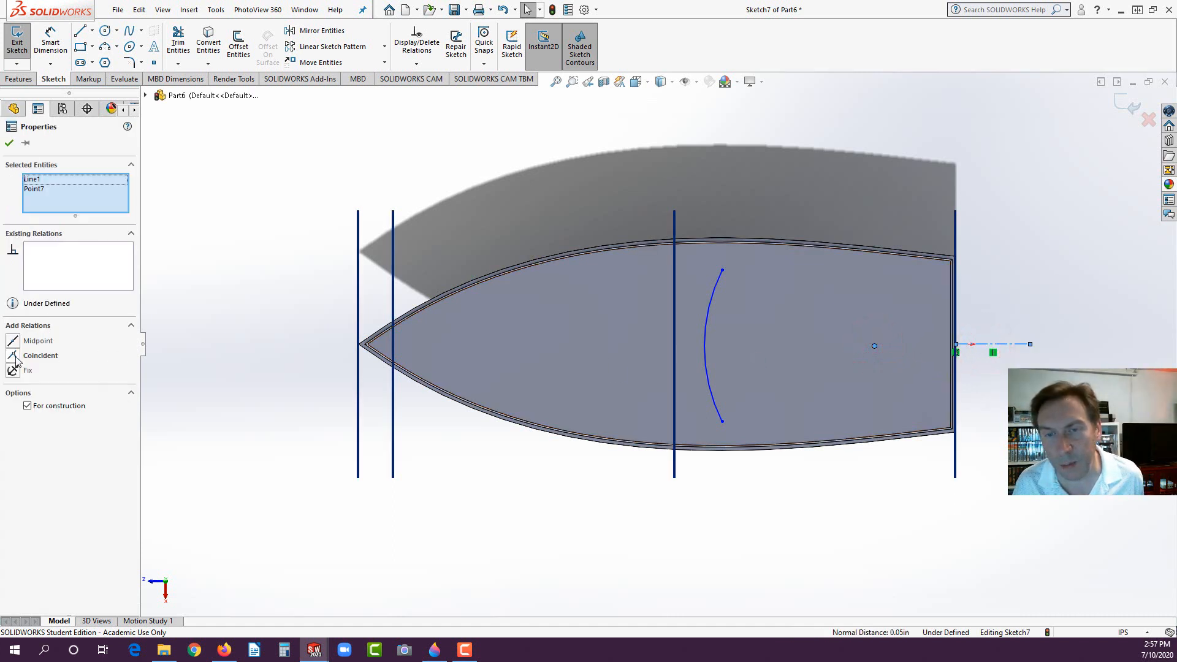
left_click(14, 357)
left_click(153, 375)
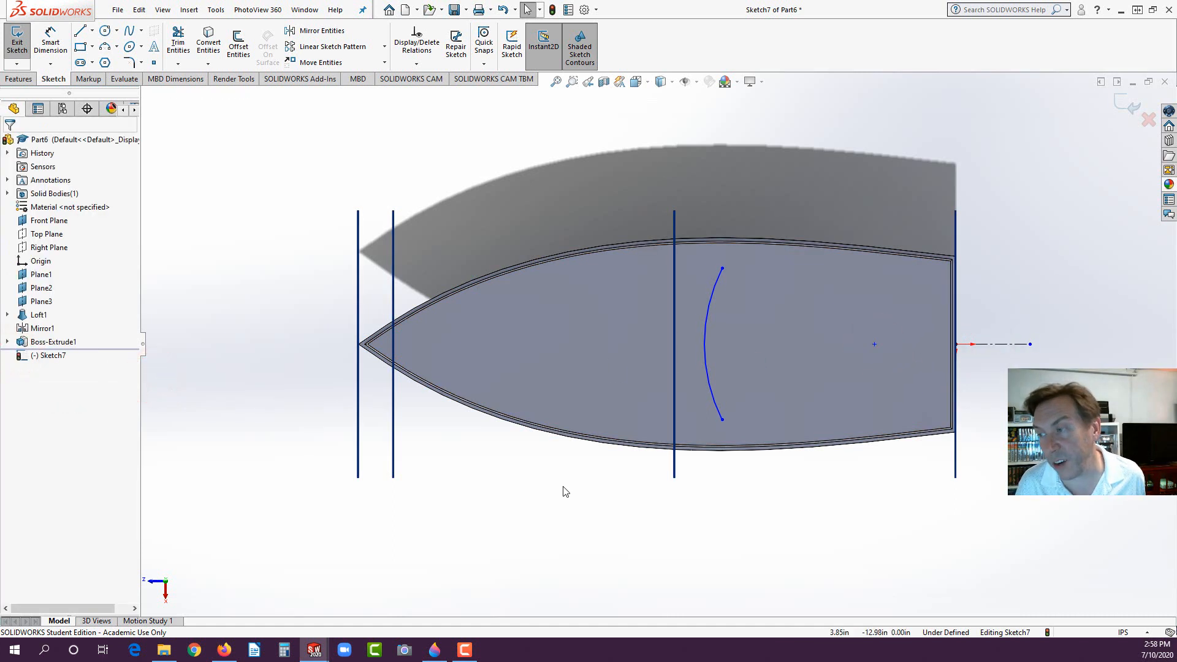
Step: Make the arc's two endpoints symmetric about the centerline and pull one endpoint slightly outward toward the deck edge
left_click(723, 420)
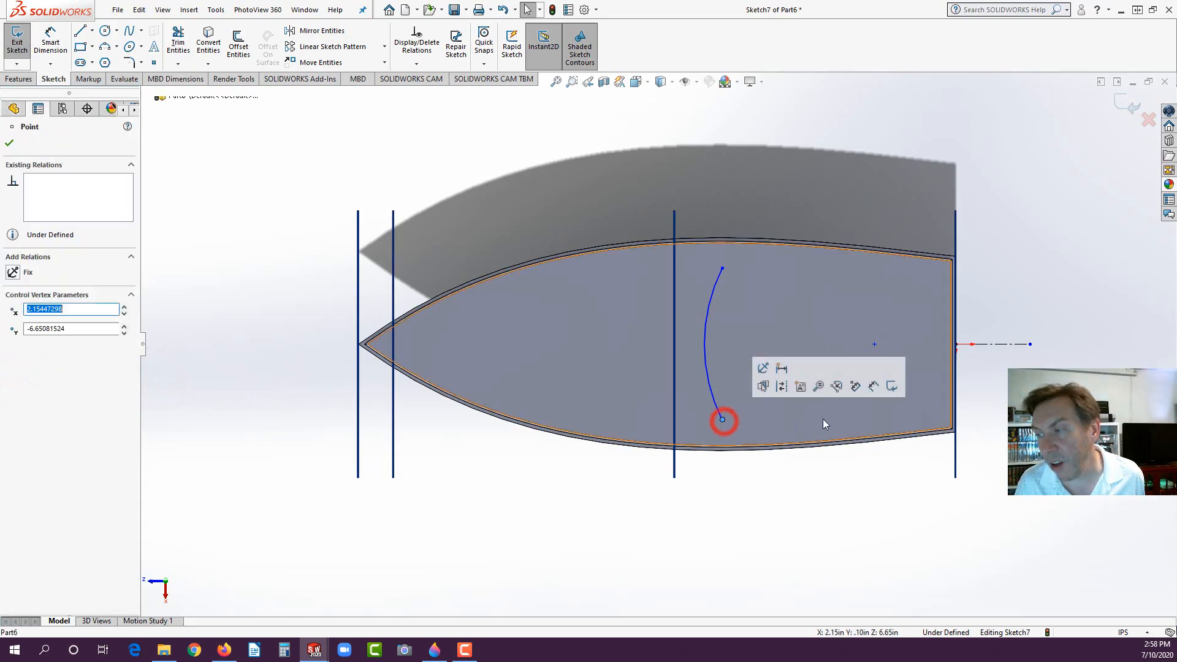
left_click(985, 344, "ctrl")
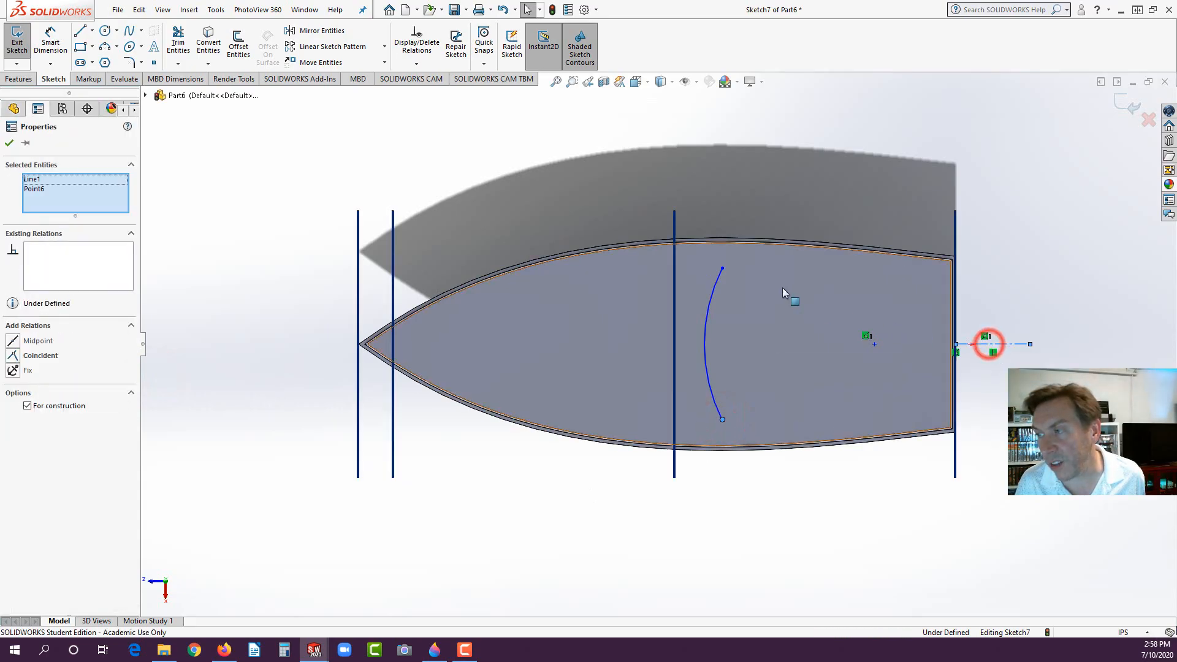
left_click(724, 268, "ctrl")
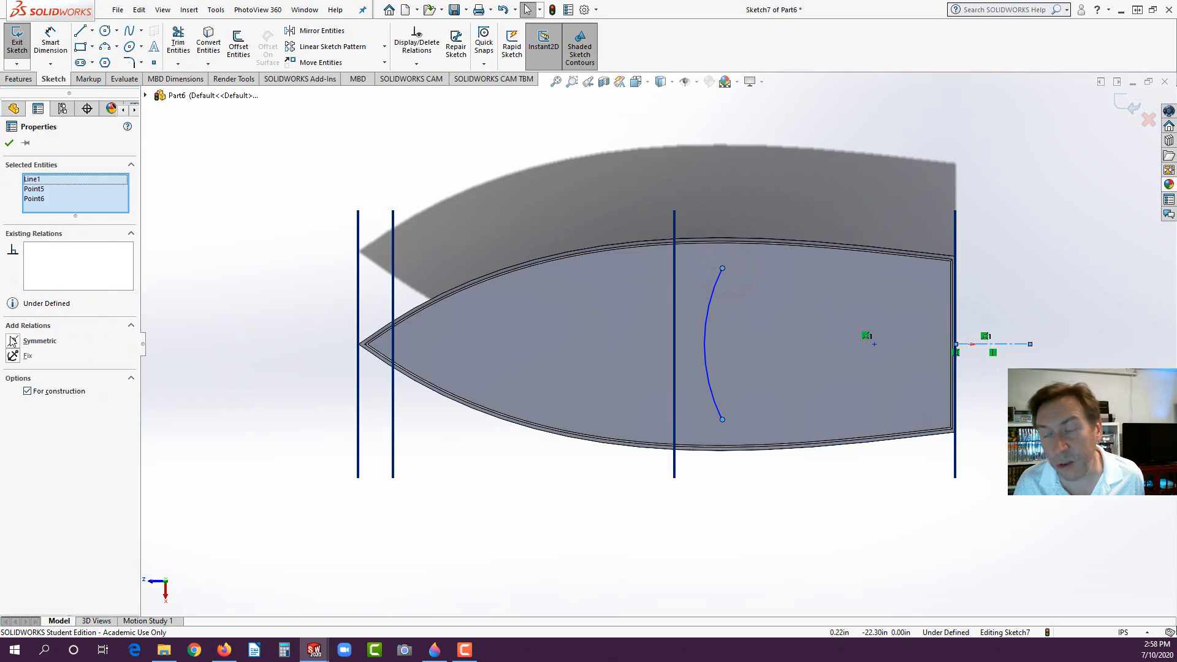
left_click(13, 341)
left_click(162, 371)
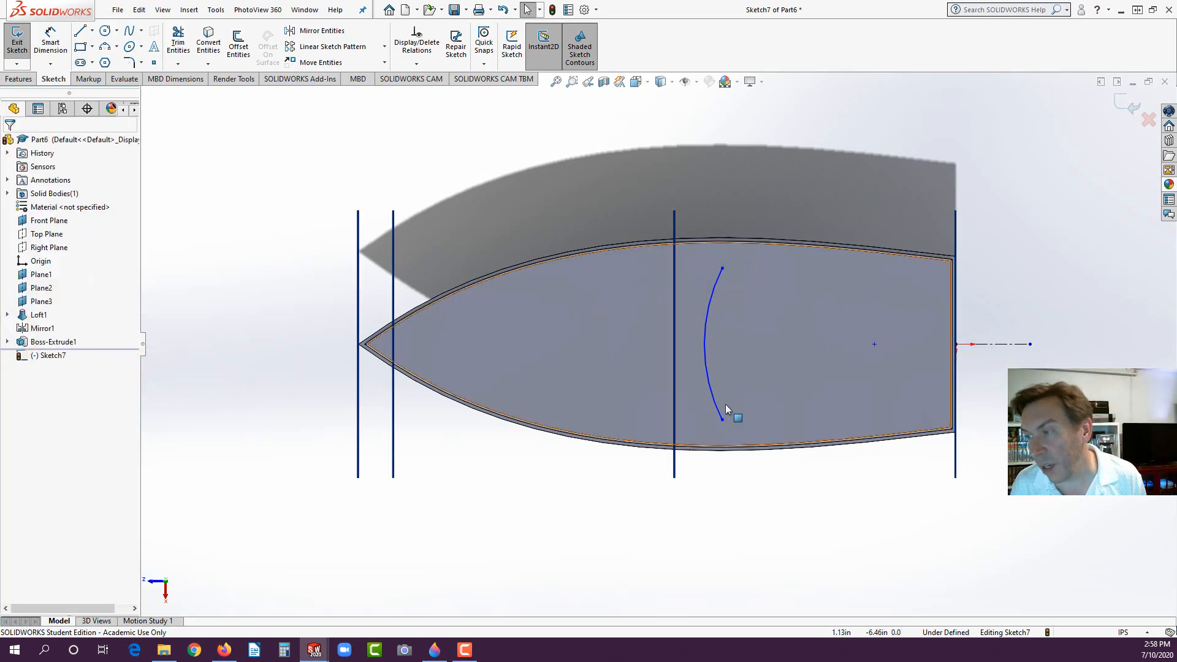
mouse_move(723, 419)
left_mouse_down()
mouse_move(750, 407)
mouse_move(716, 422)
left_mouse_up()
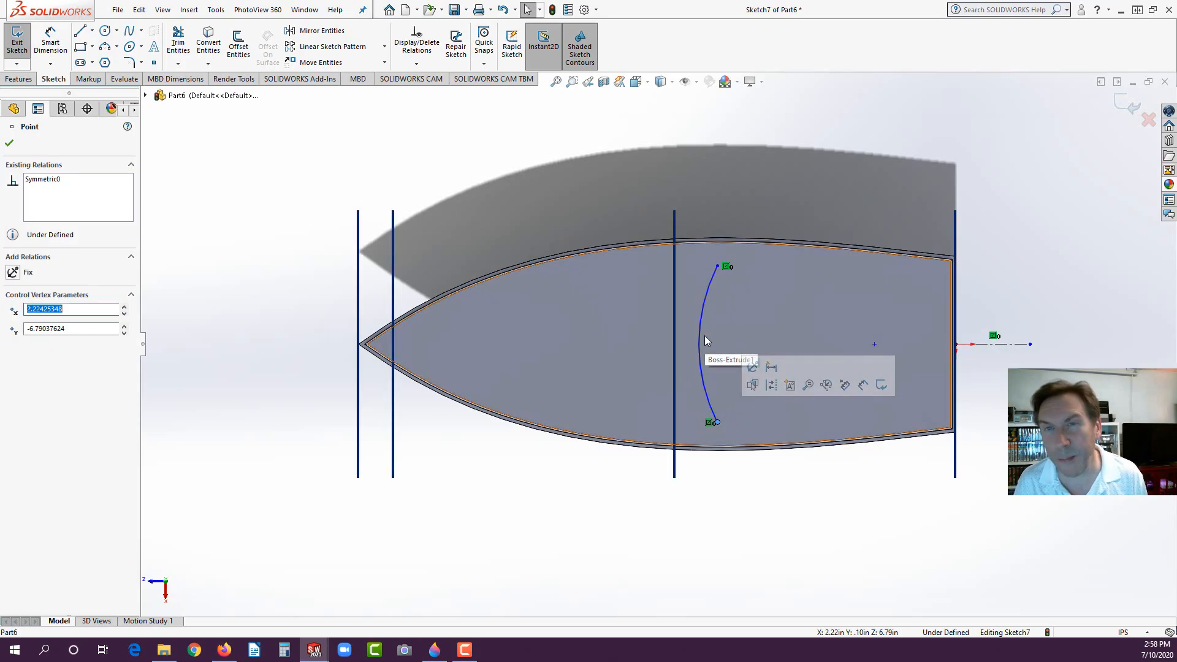
Step: Dimension the forward arc with a radius of 5 in
left_click(51, 41)
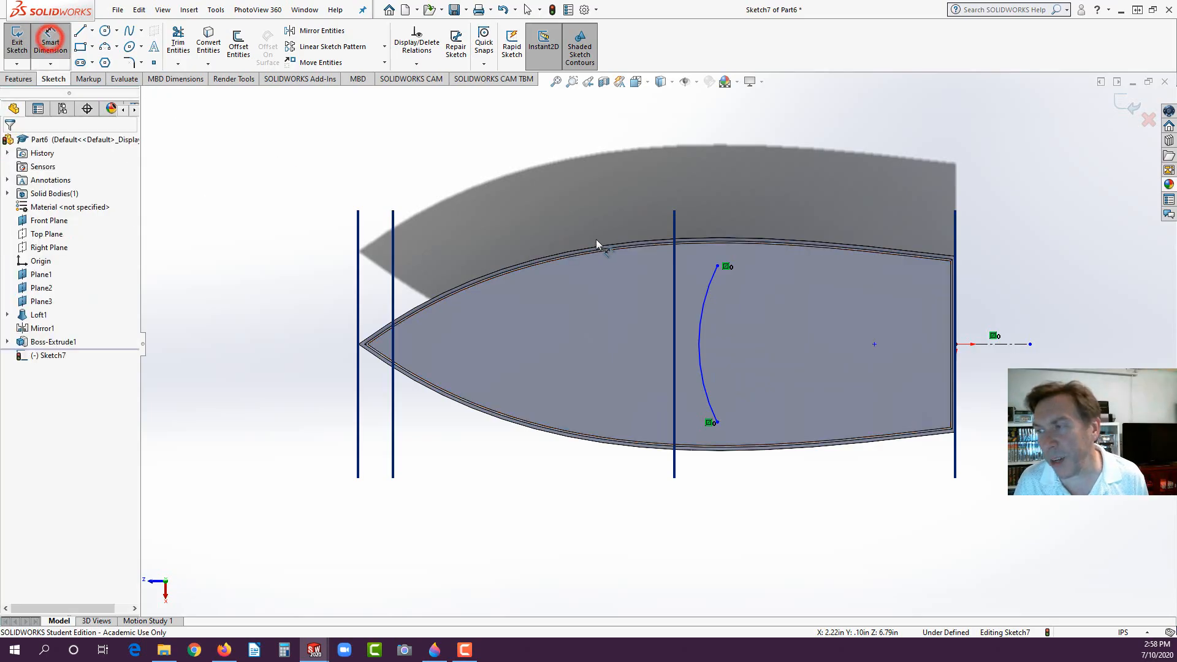
left_click(698, 318)
left_click(568, 221)
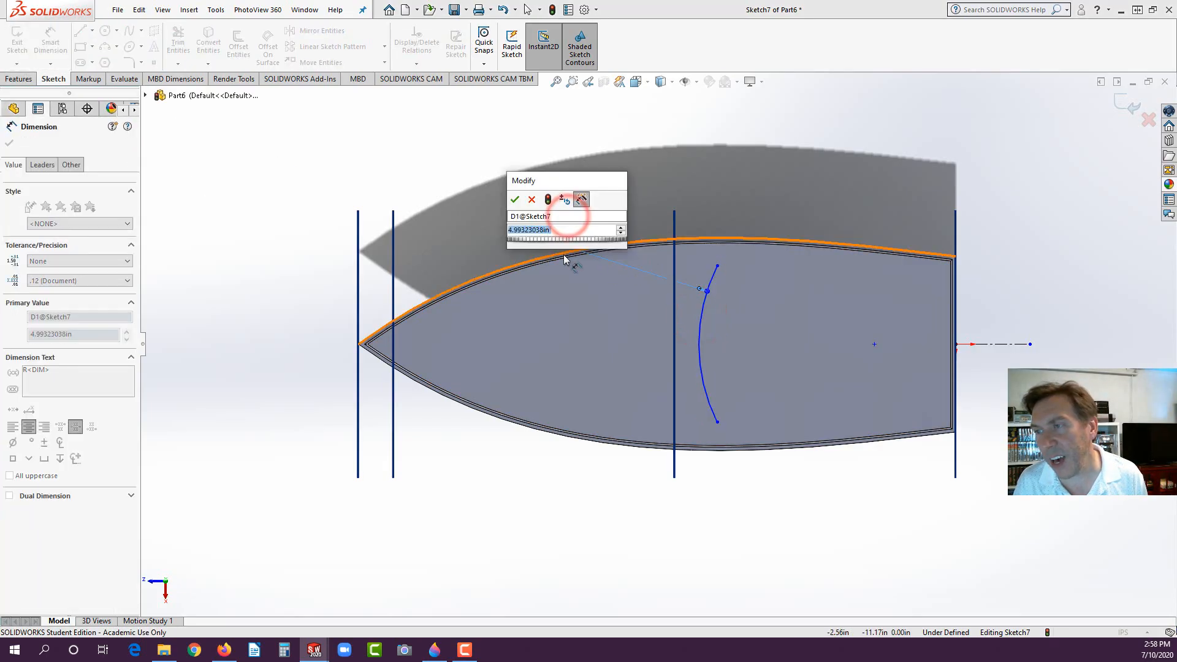
type("5")
key("Return")
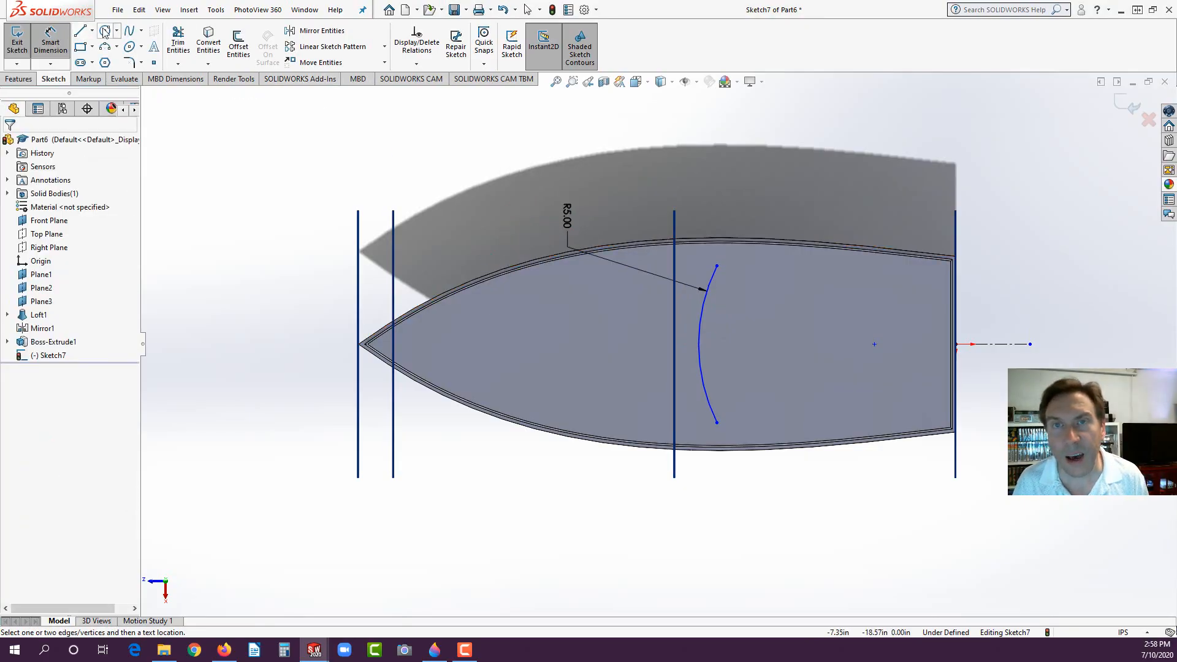
Step: Sketch a three-point arc from one end of the forward arc toward the stern, following the deck edge, with a radius of about 8.93 in
left_click(106, 48)
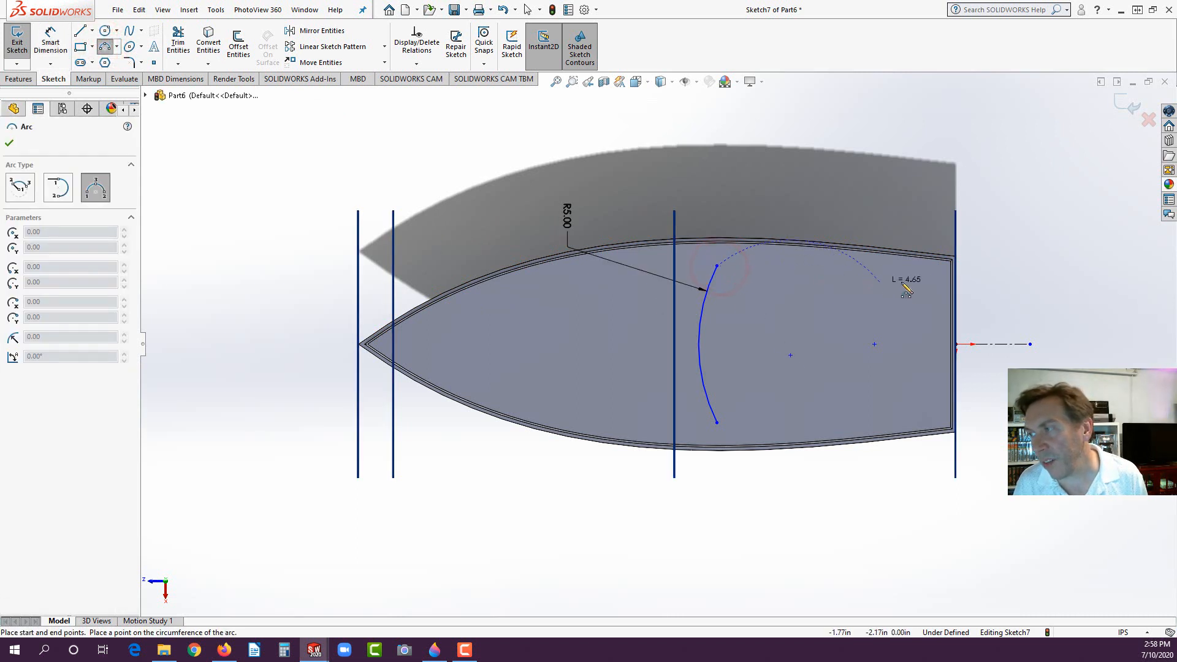
left_click(927, 292)
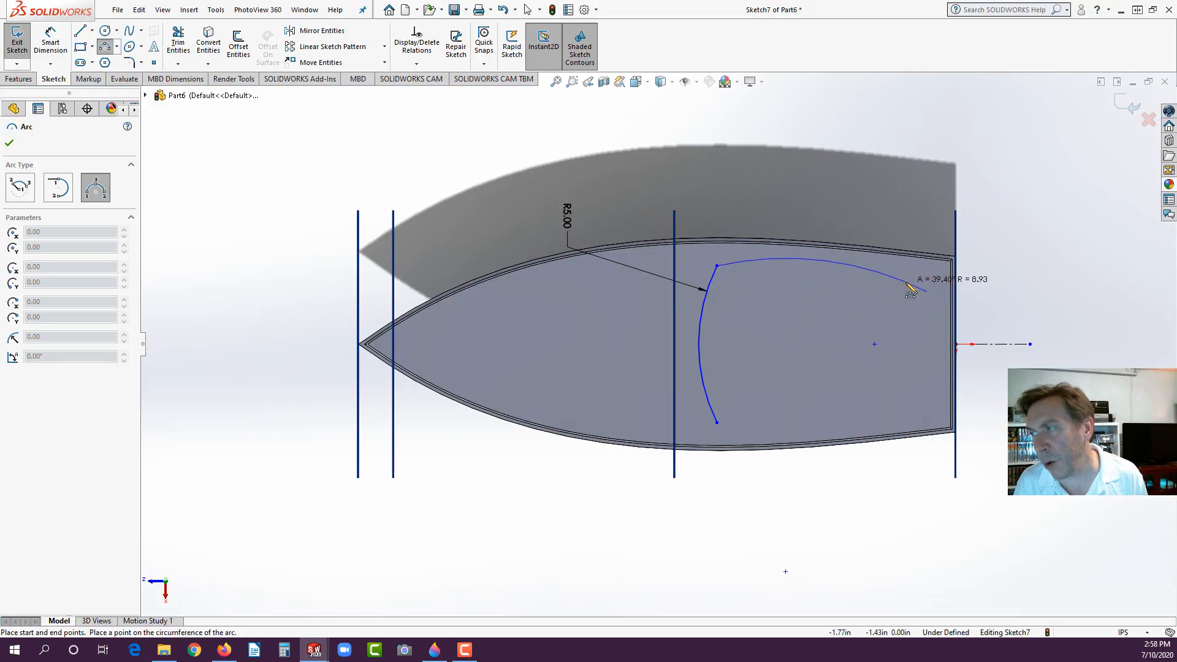
left_click(911, 291)
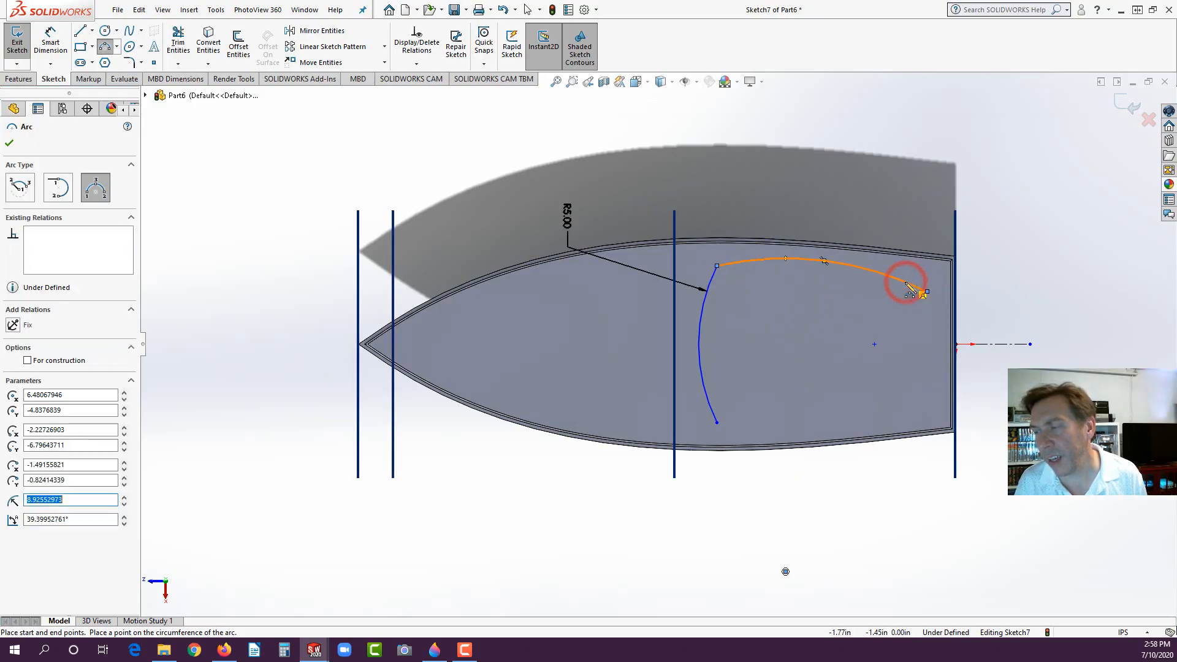
key("Escape")
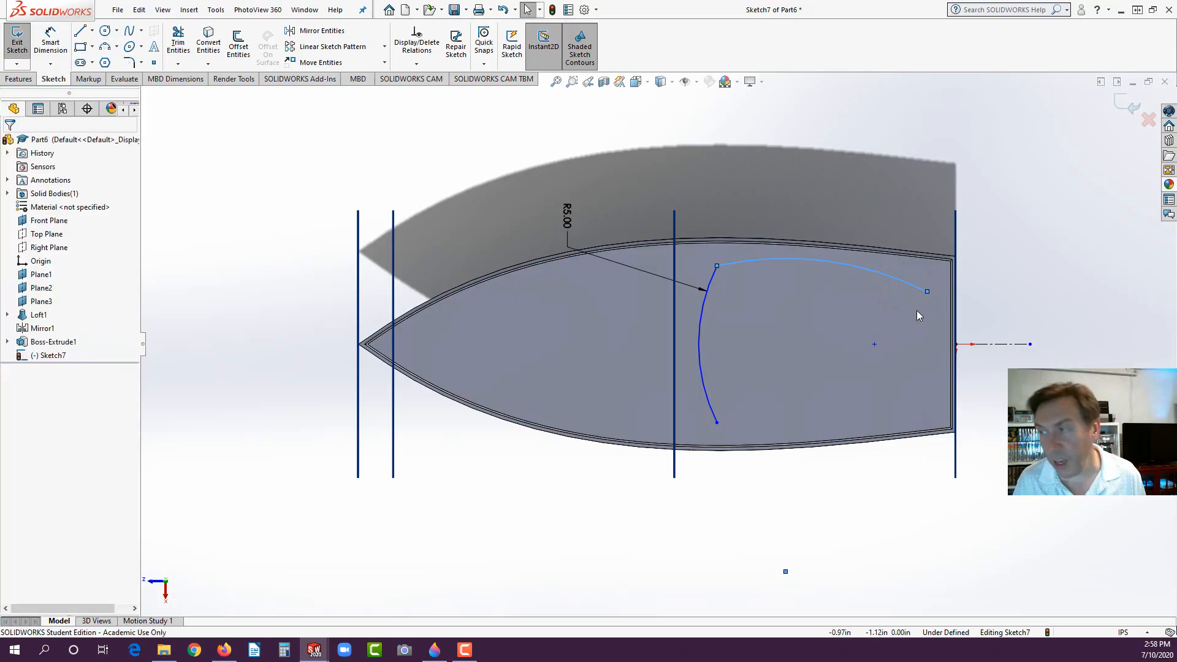
Step: Mirror the side arc about the construction centerline to form the opposite side of the outline
left_click(899, 284)
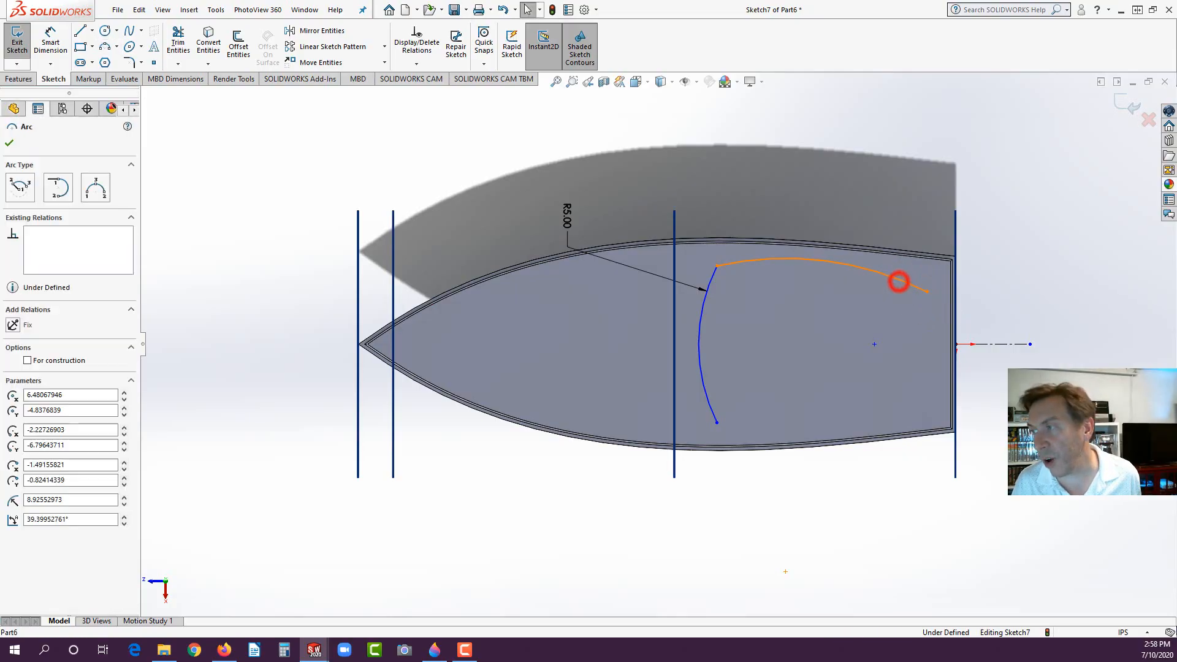
left_click(1005, 343, "ctrl")
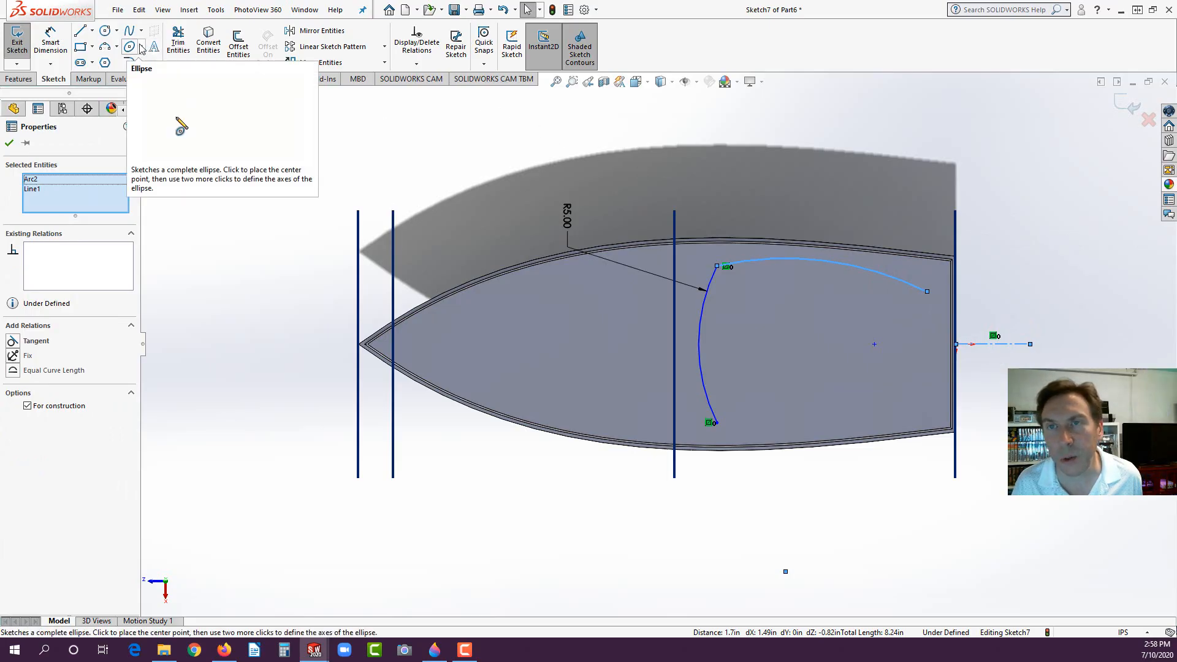
left_click(313, 33)
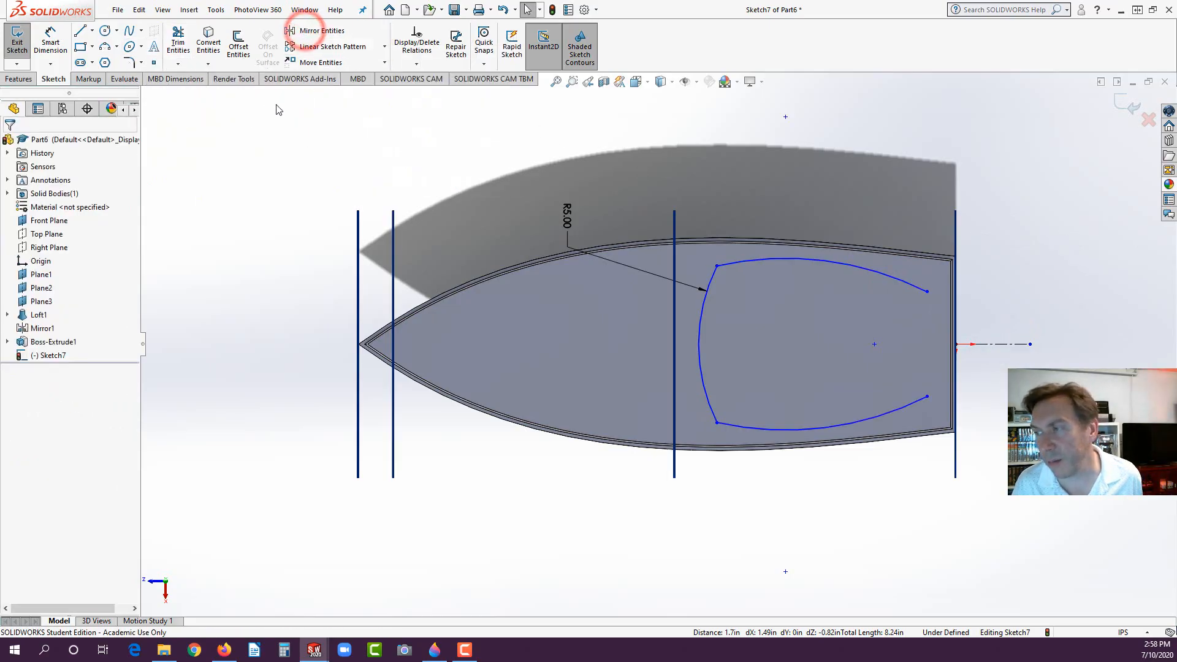
Step: Dimension the original side arc with a radius of 9 in
left_click(47, 42)
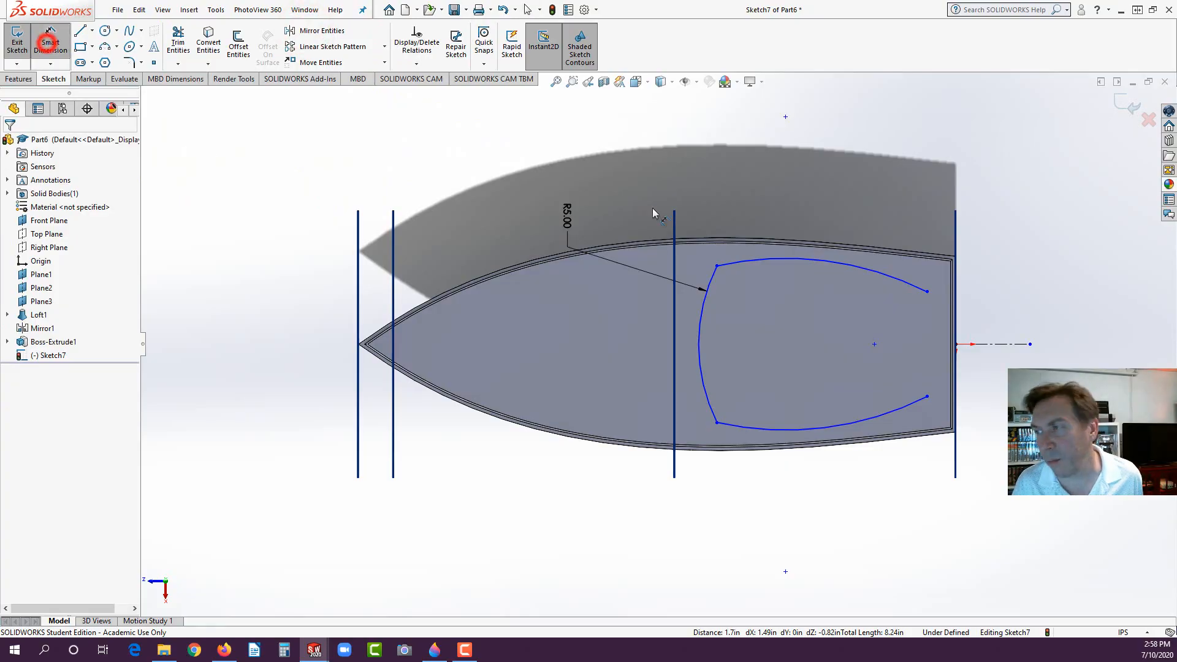
left_click(796, 259)
left_click(874, 189)
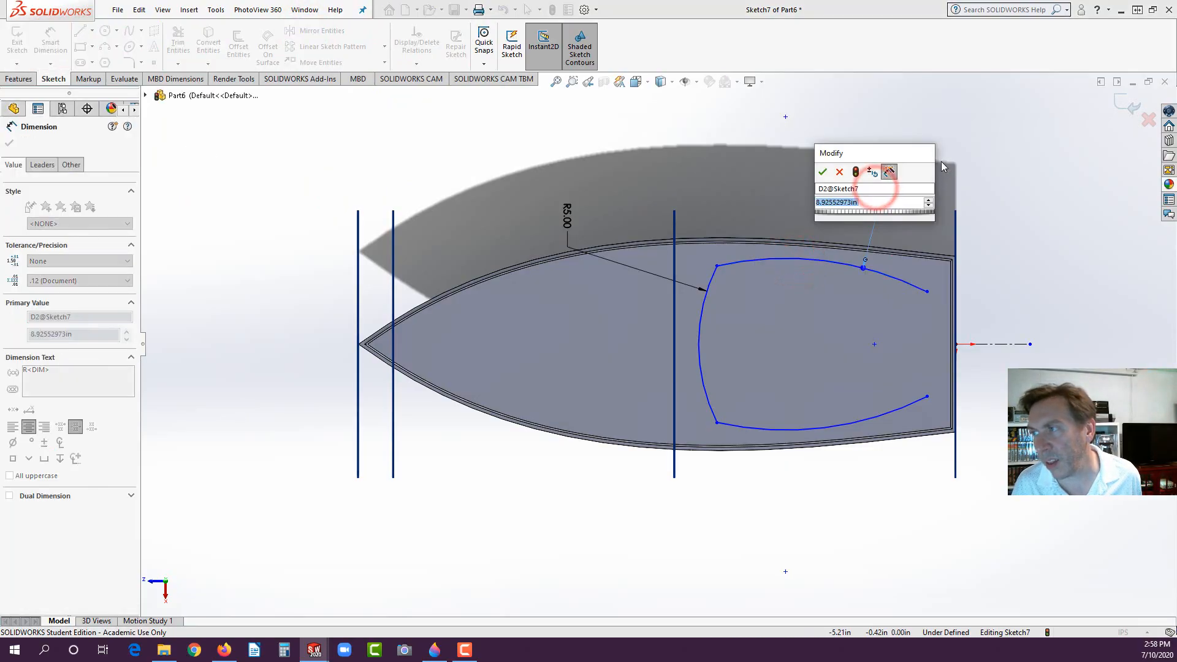
type("9")
key("Return")
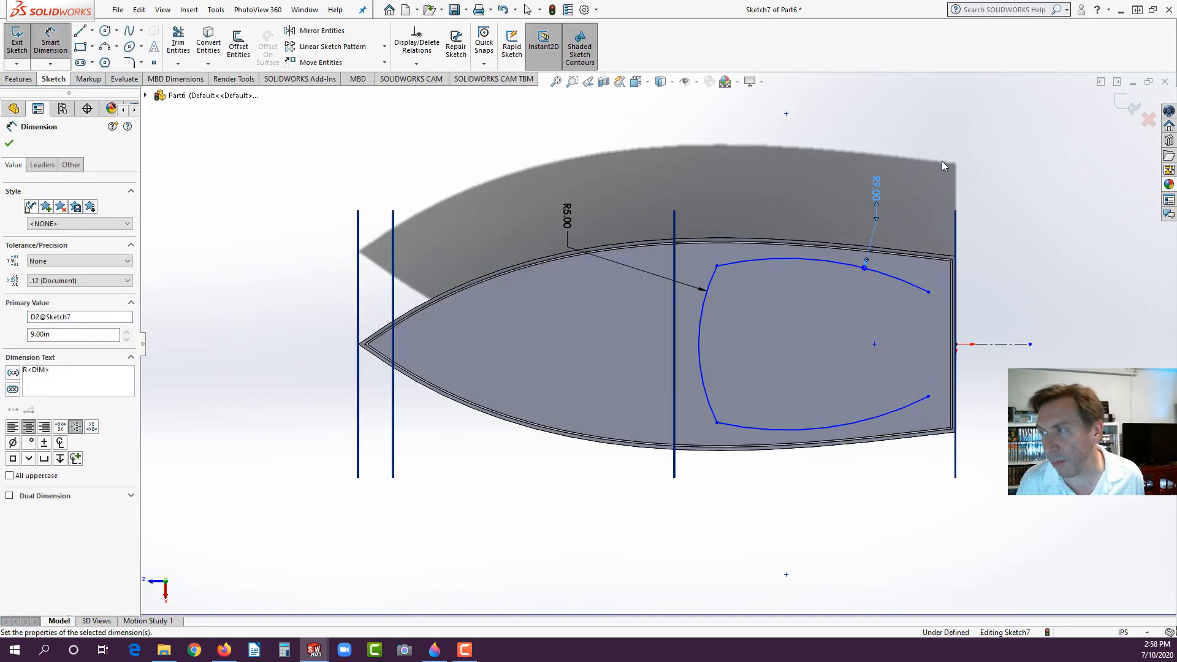
left_click(978, 241)
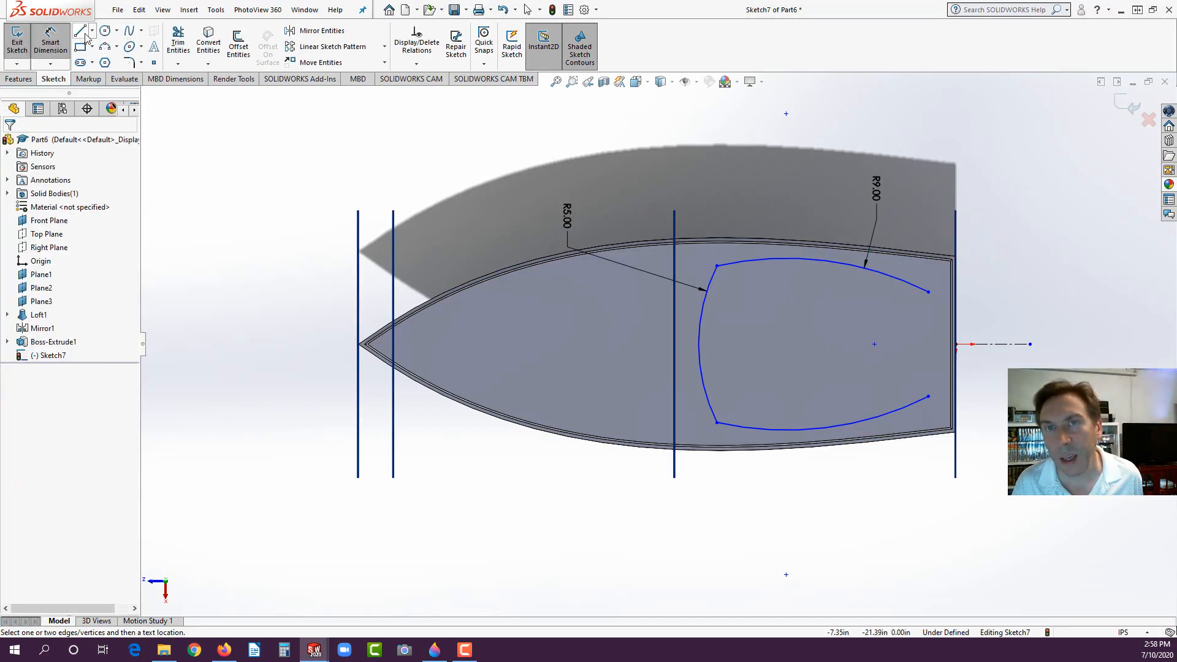
Step: Close the outline at the stern with a three-point arc of about 8.90 in radius joining the two side arcs' ends
left_click(104, 48)
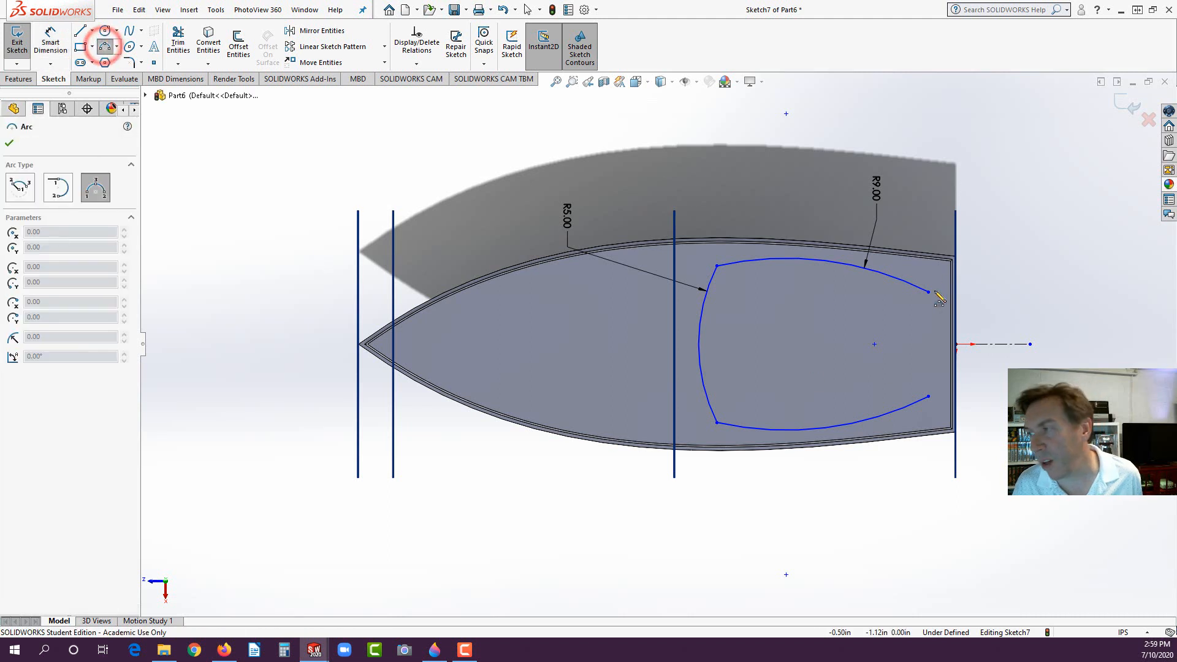
left_click(928, 292)
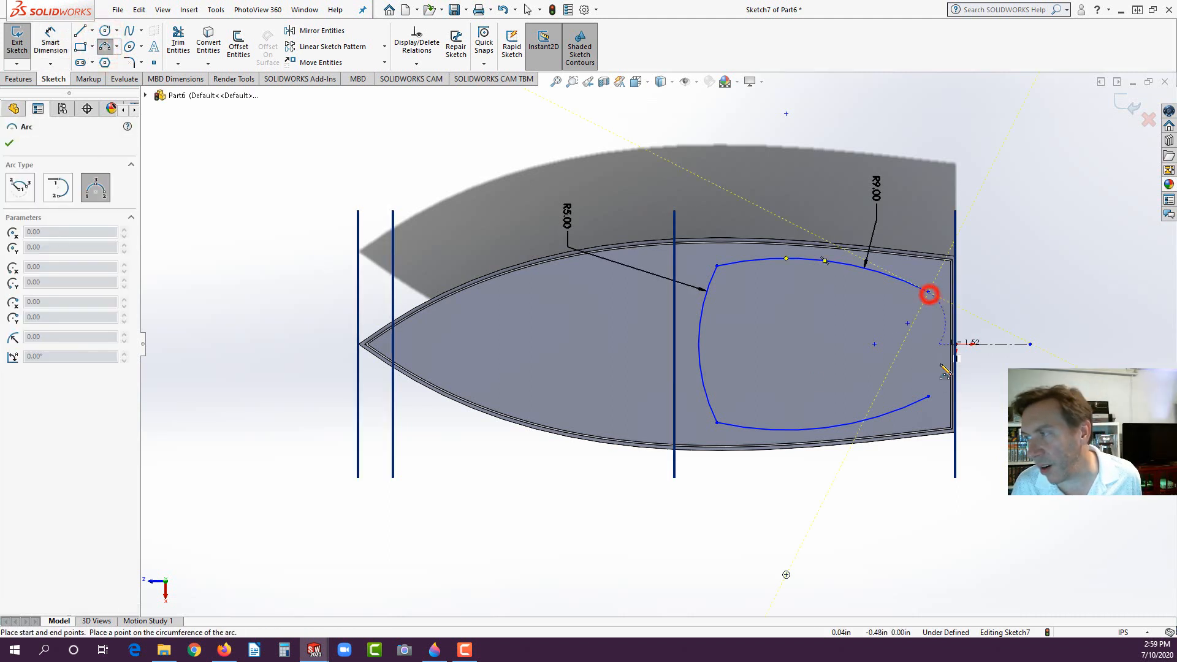
left_click(929, 399)
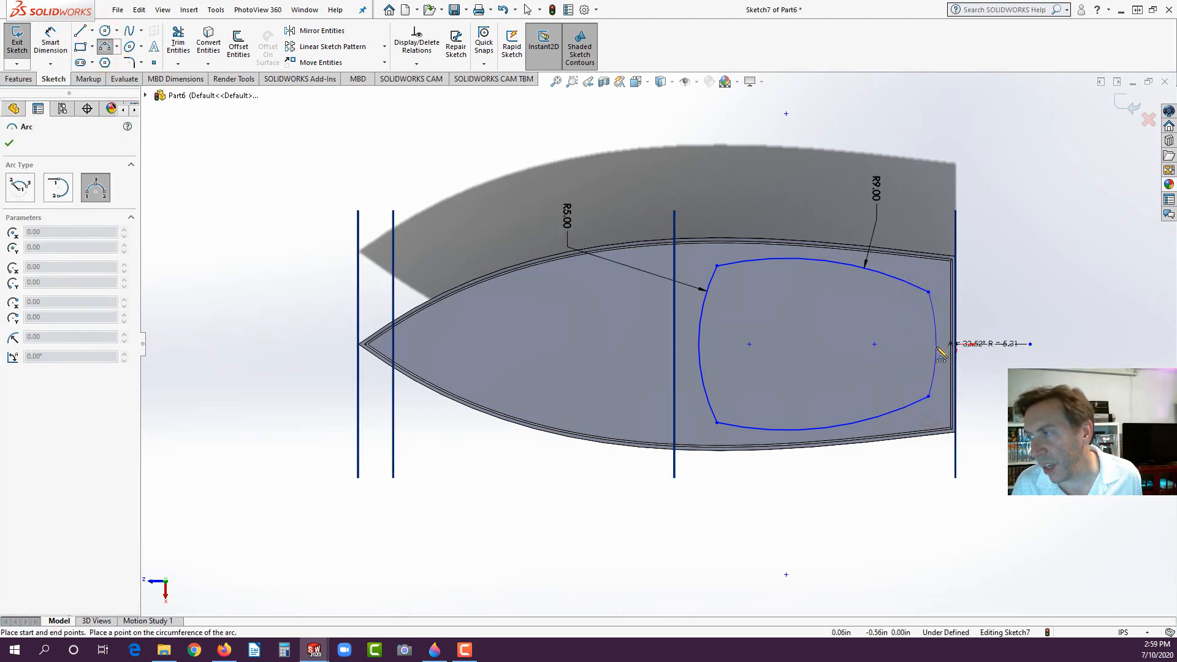
left_click(938, 353)
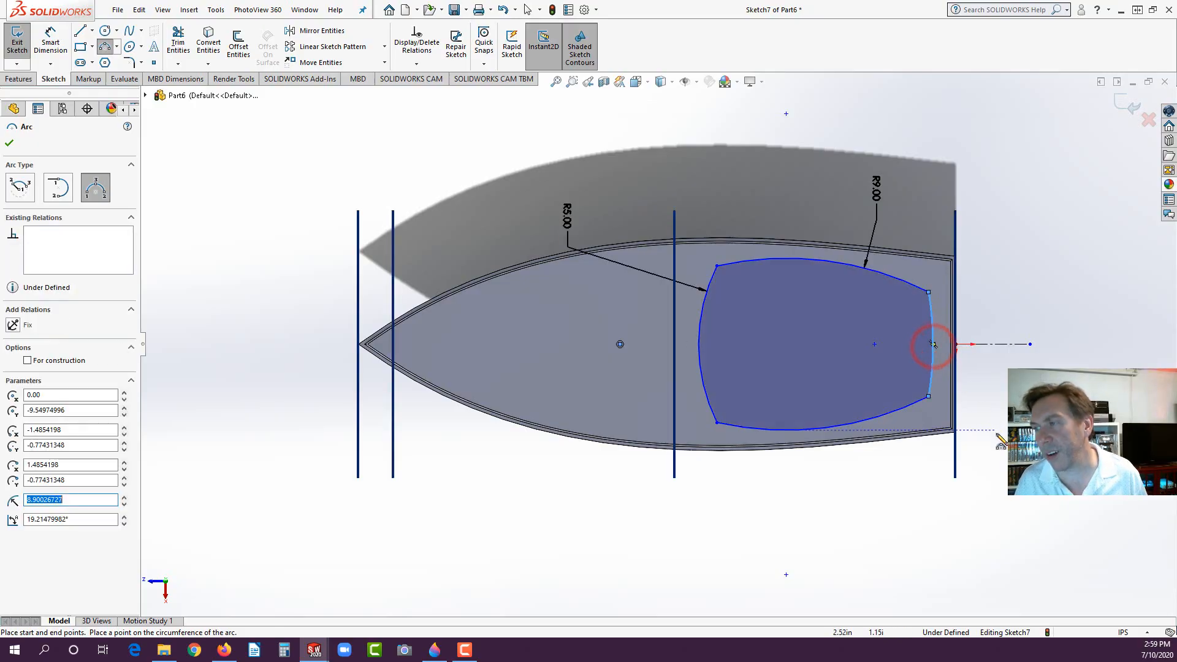
key("Escape")
mouse_move(926, 448)
middle_mouse_down()
mouse_move(902, 366)
mouse_move(907, 263)
mouse_move(871, 184)
middle_mouse_up()
left_click(18, 79)
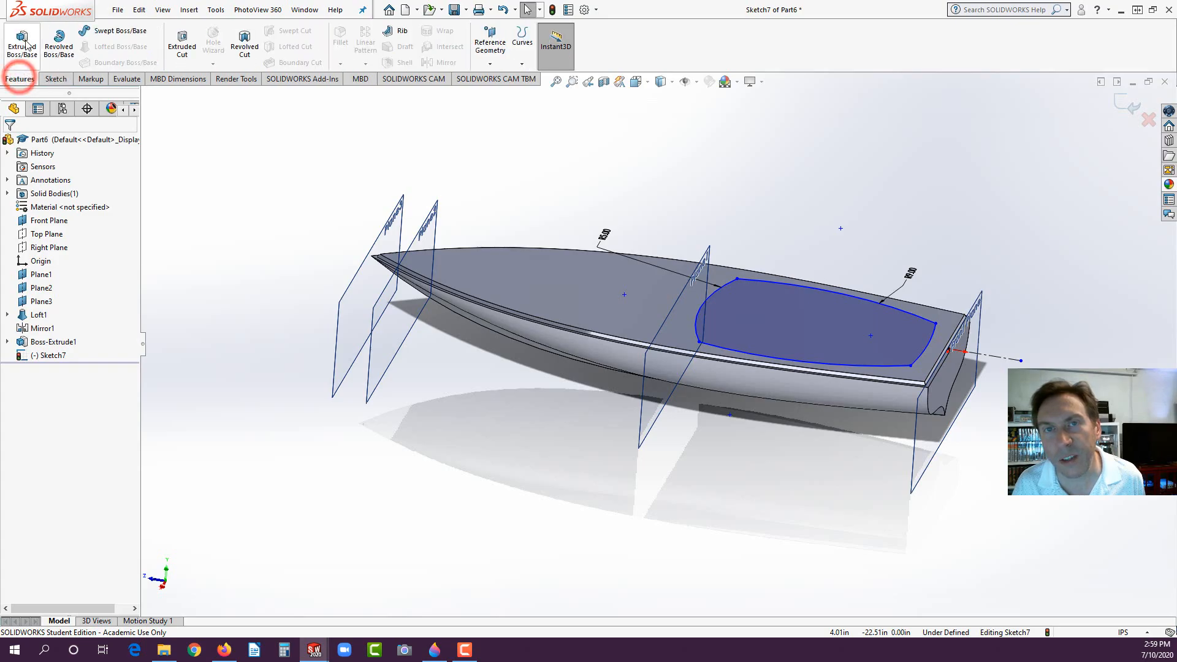
left_click(23, 43)
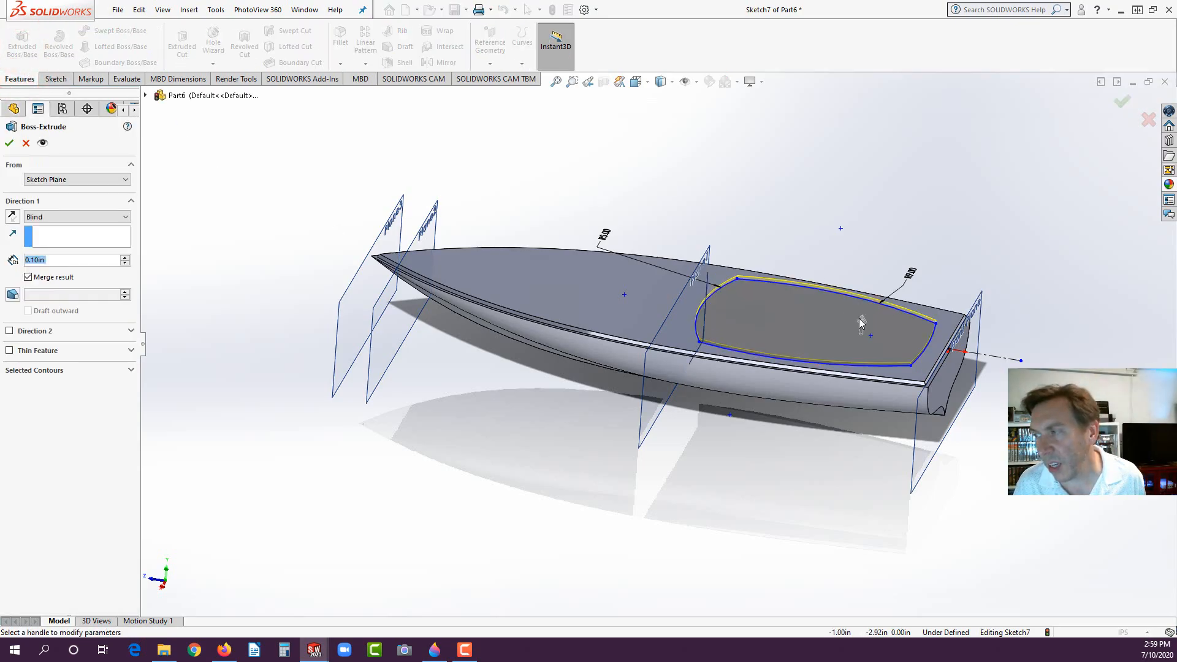
left_click_drag(860, 321, 868, 300)
type("1.25")
key("Return")
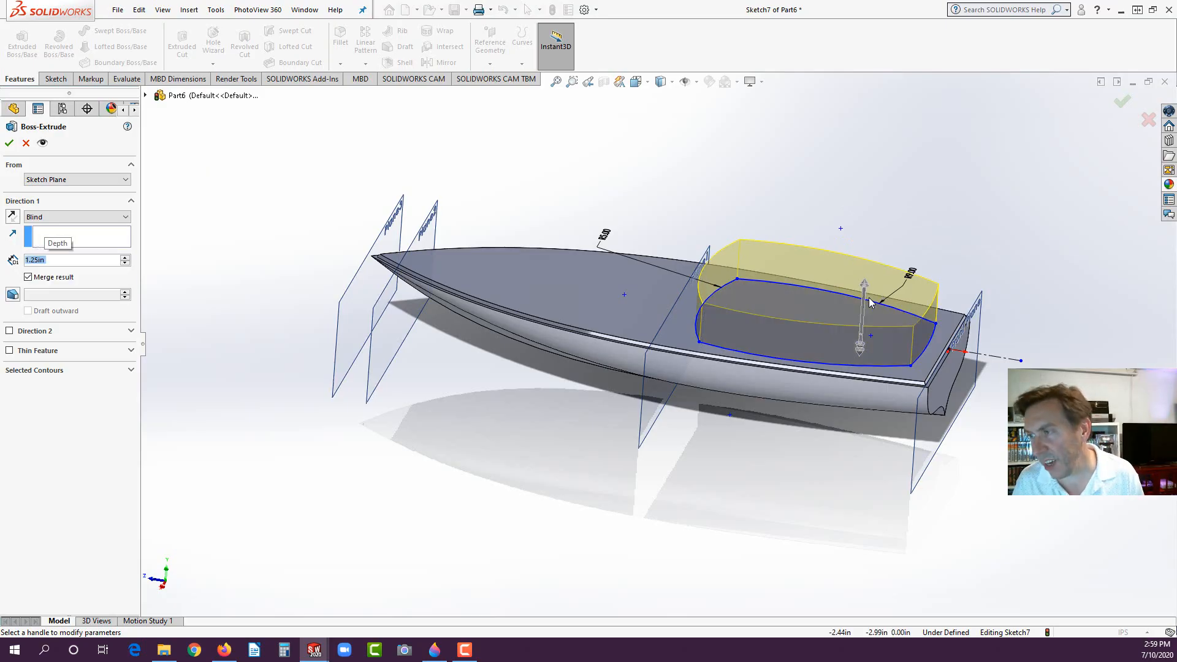
middle_click_drag(759, 443, 763, 418)
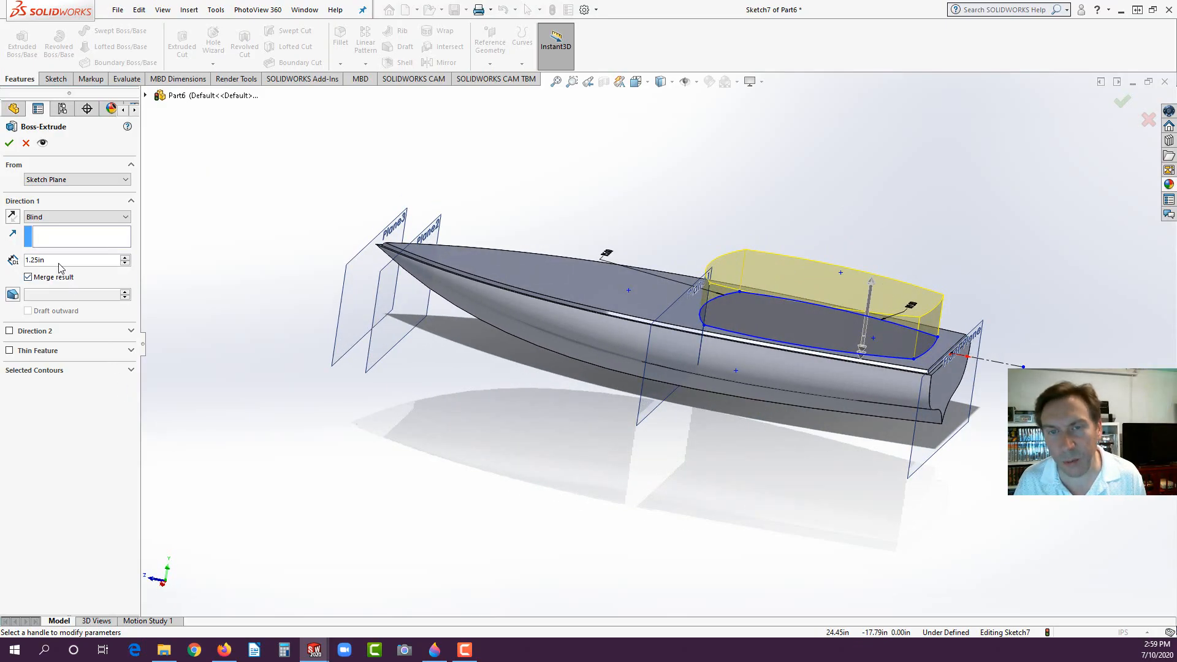
type("1.5")
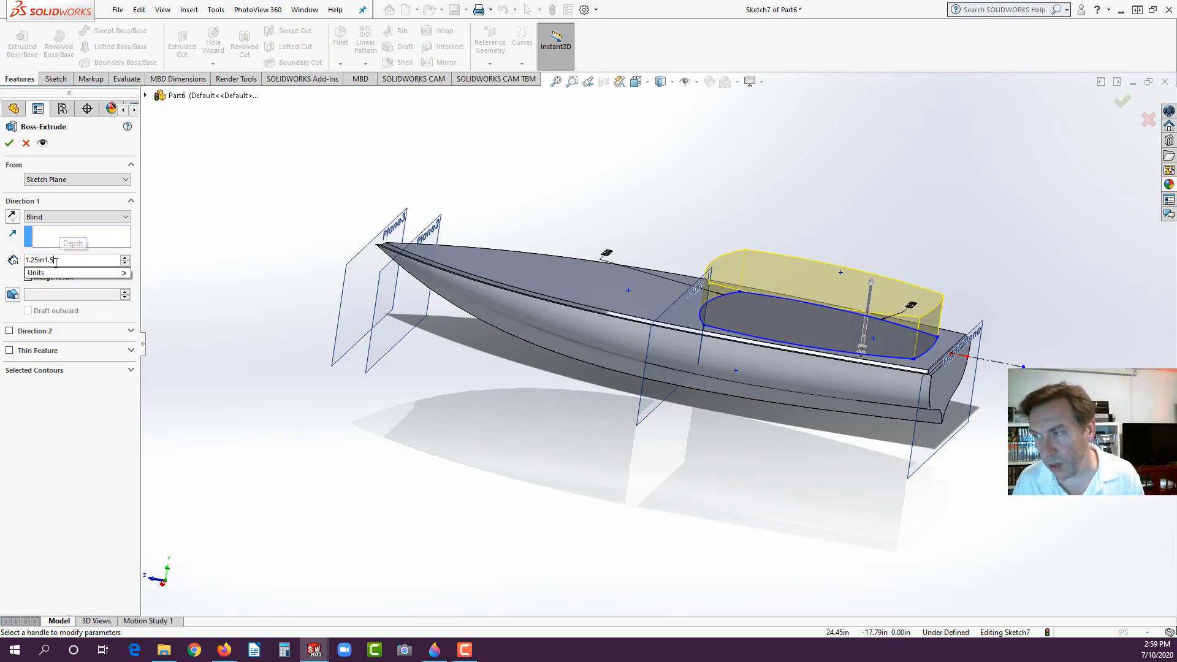
key("Return")
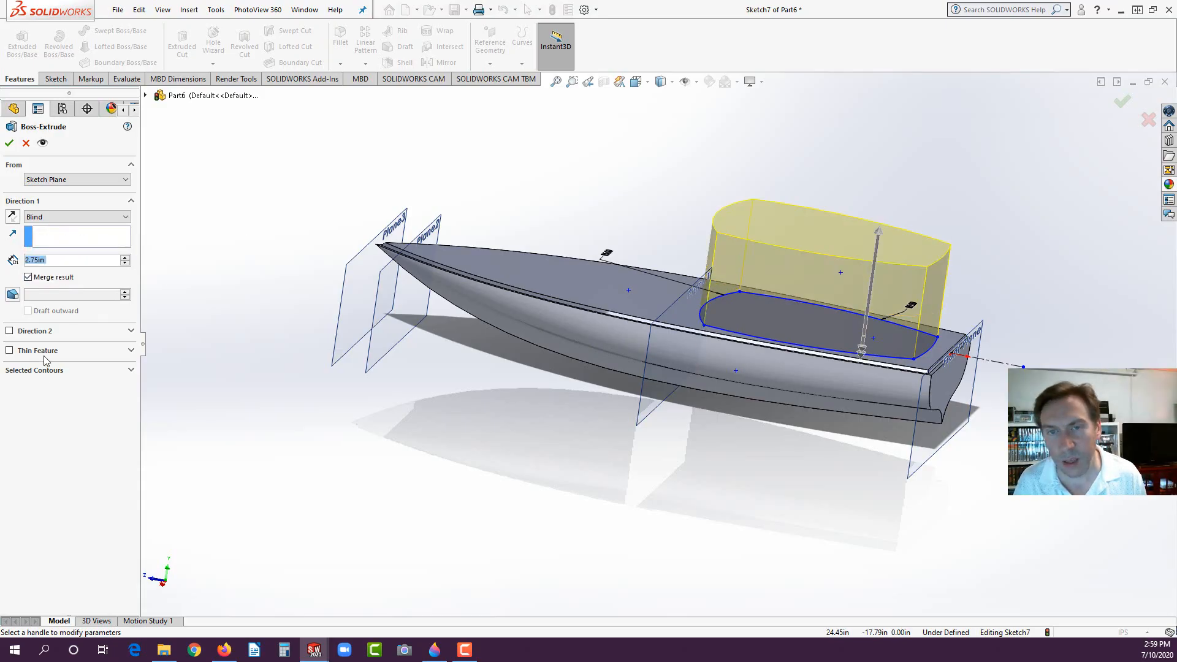
type("1.5")
key("Return")
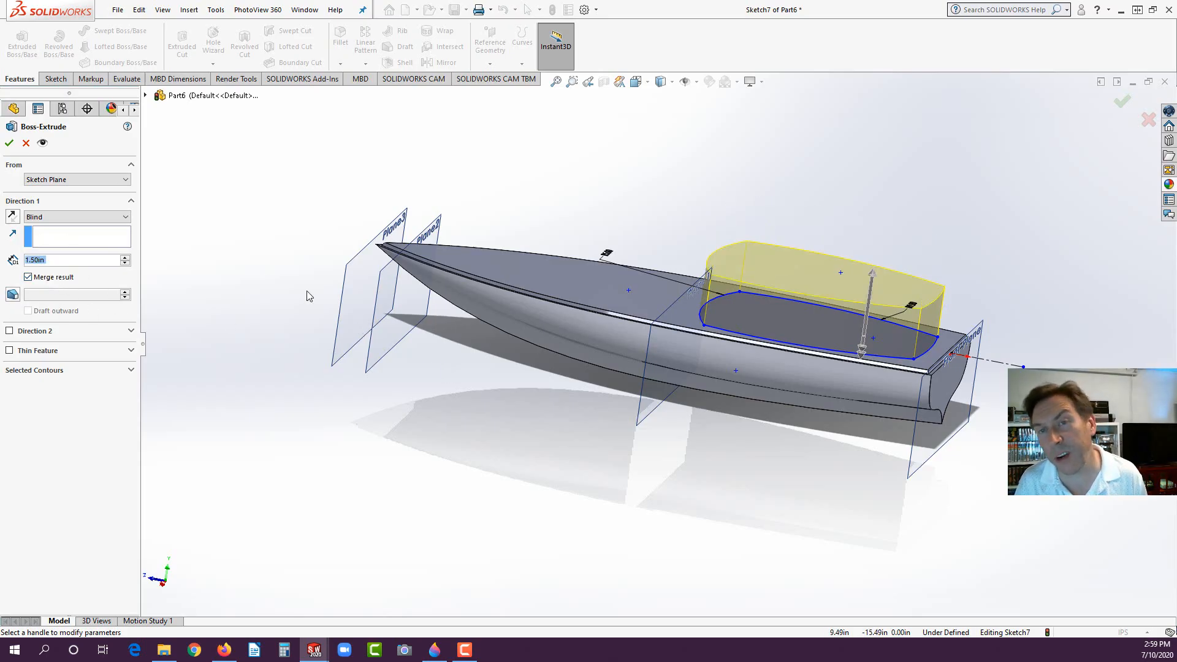
left_click(27, 144)
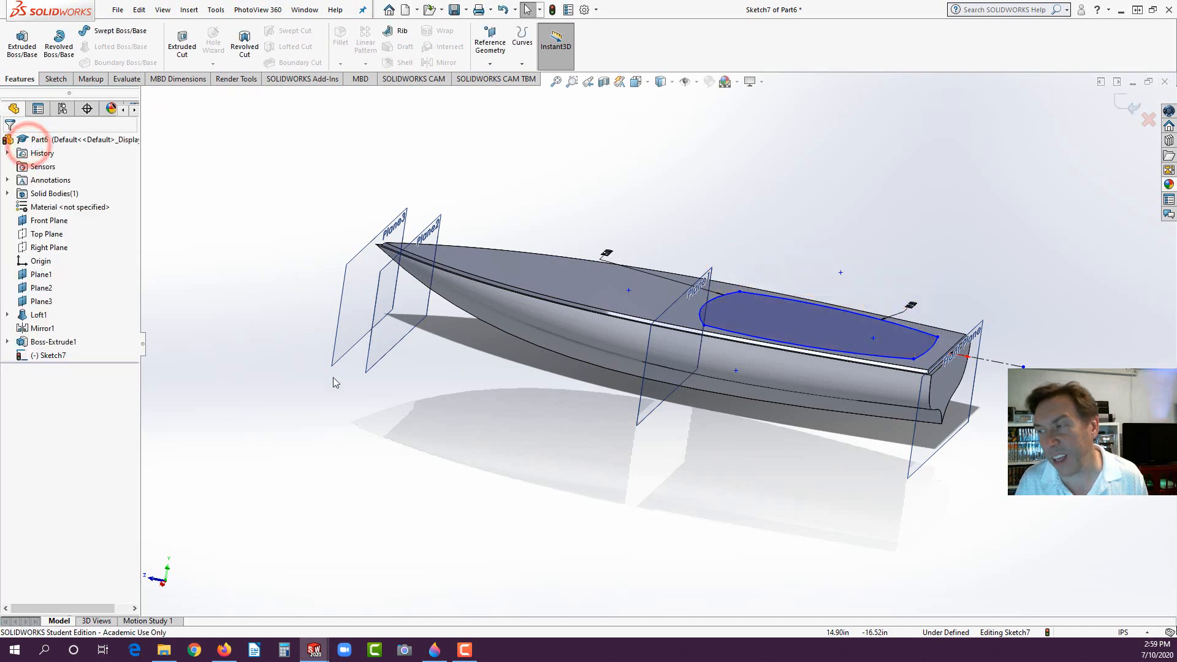
Step: Set up a 1 in sketch fillet on one forward corner of the deck outline
middle_click_drag(412, 408, 432, 502)
scroll(823, 262, "down", 5)
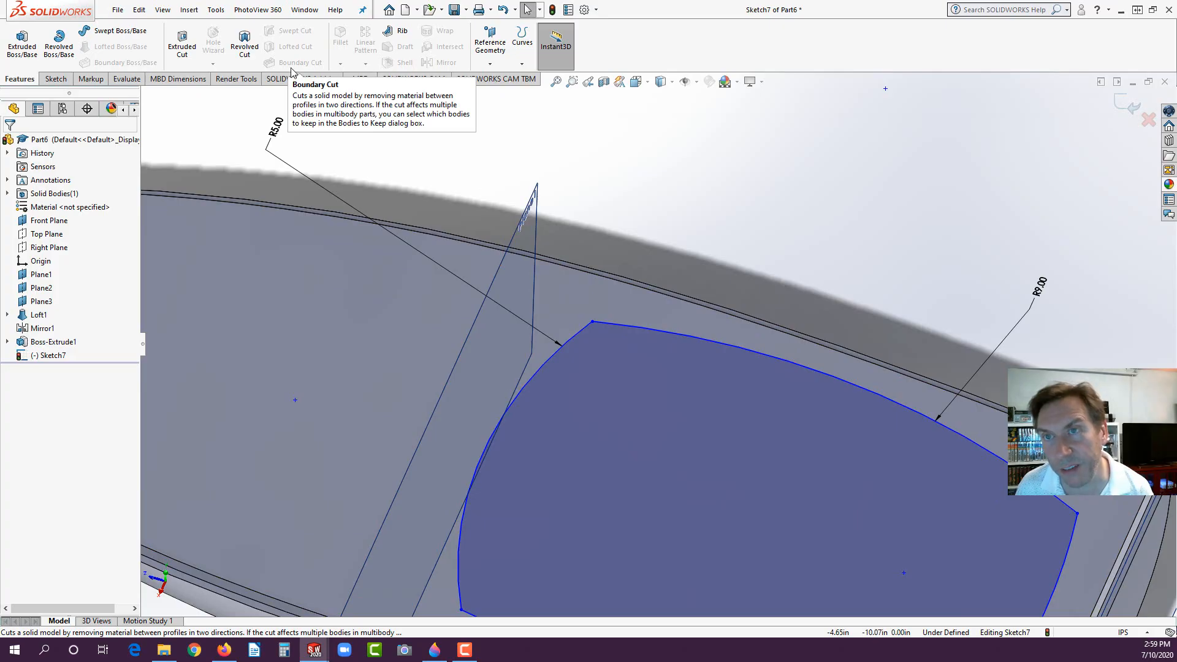
left_click(57, 80)
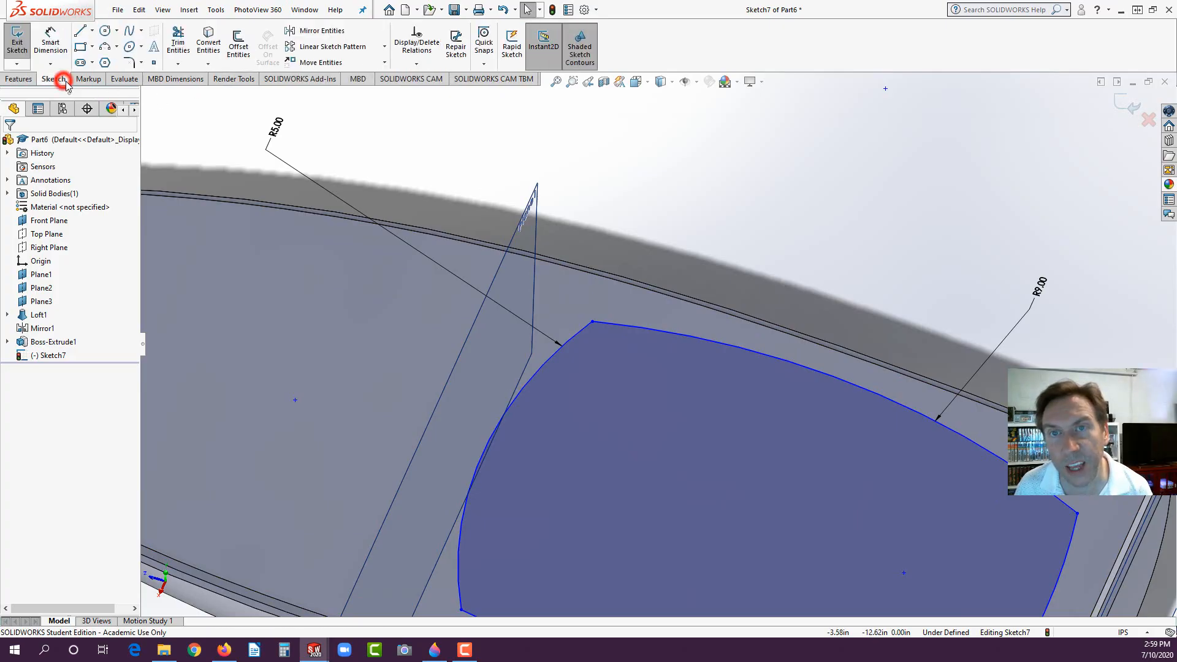
left_click(129, 62)
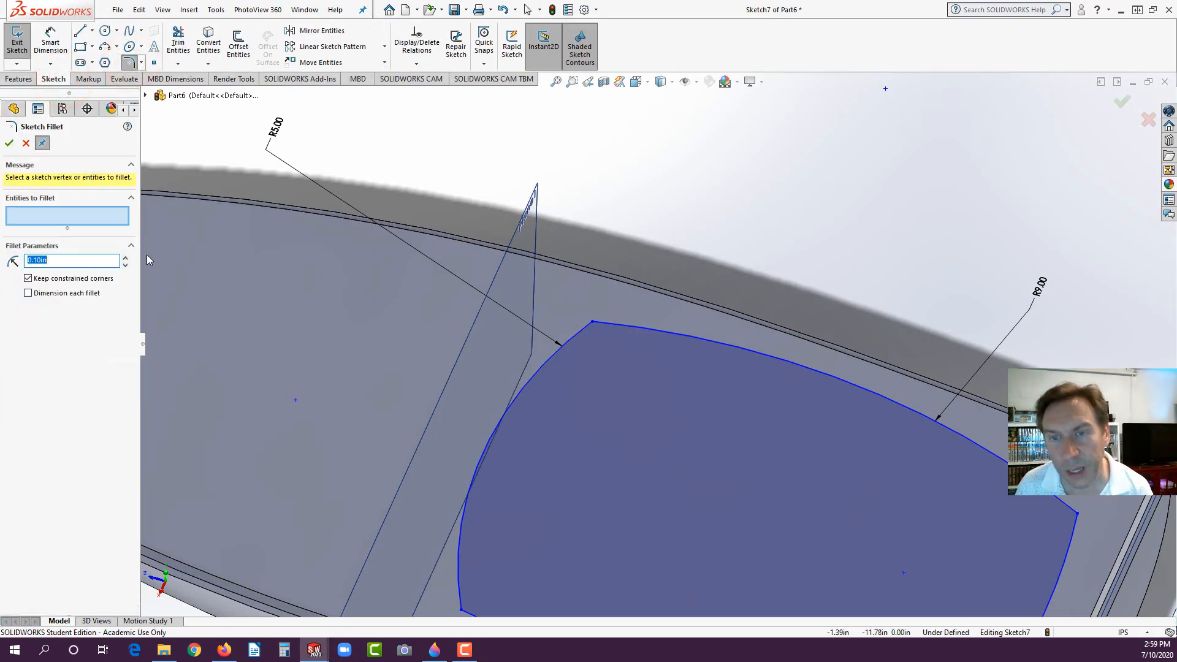
left_click(594, 323)
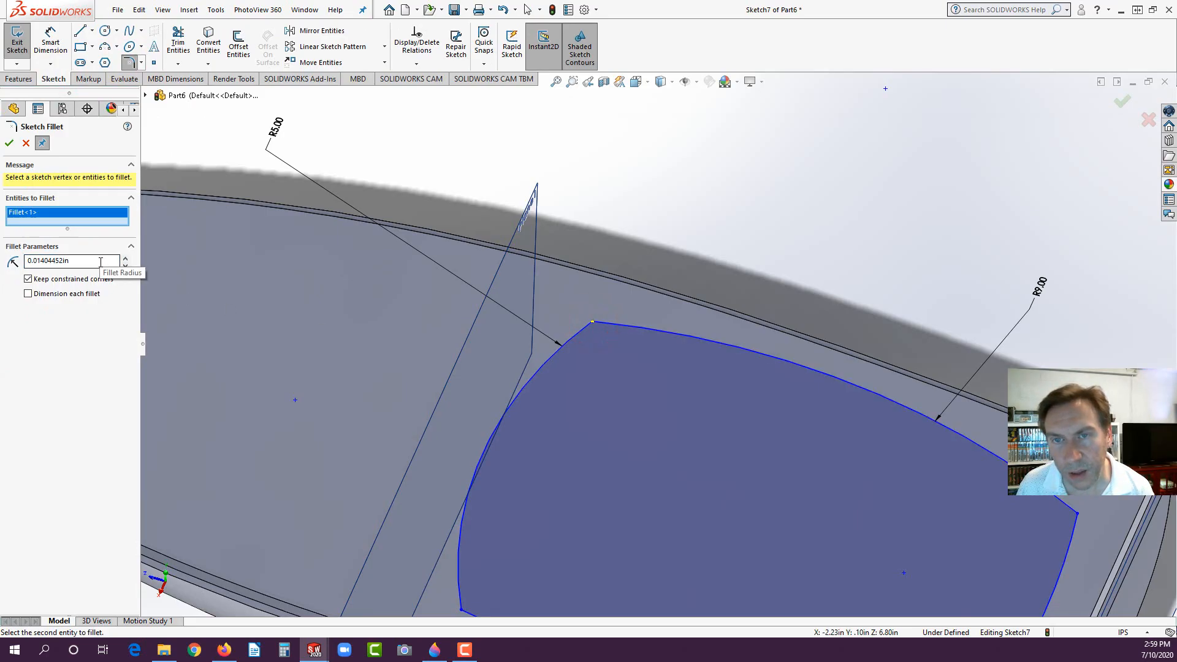
double_click(81, 261)
key("BackSpace")
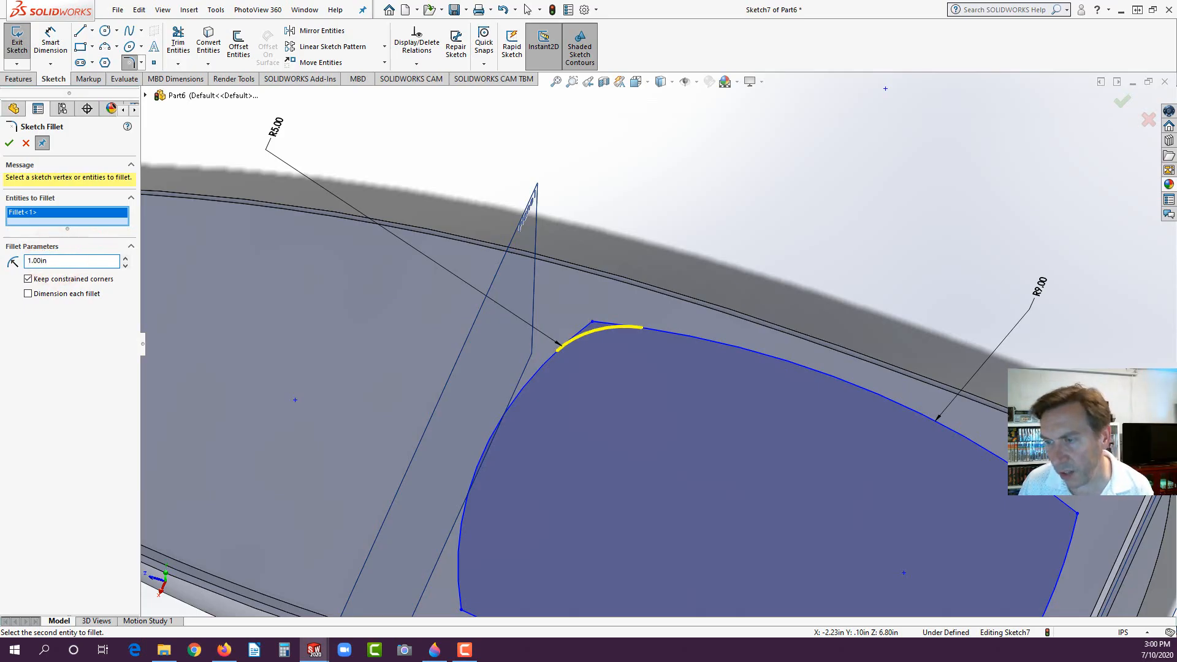
Step: Add the opposite forward corner to the sketch fillet and apply a 0.75 in radius to both corners
scroll(626, 367, "up", 2)
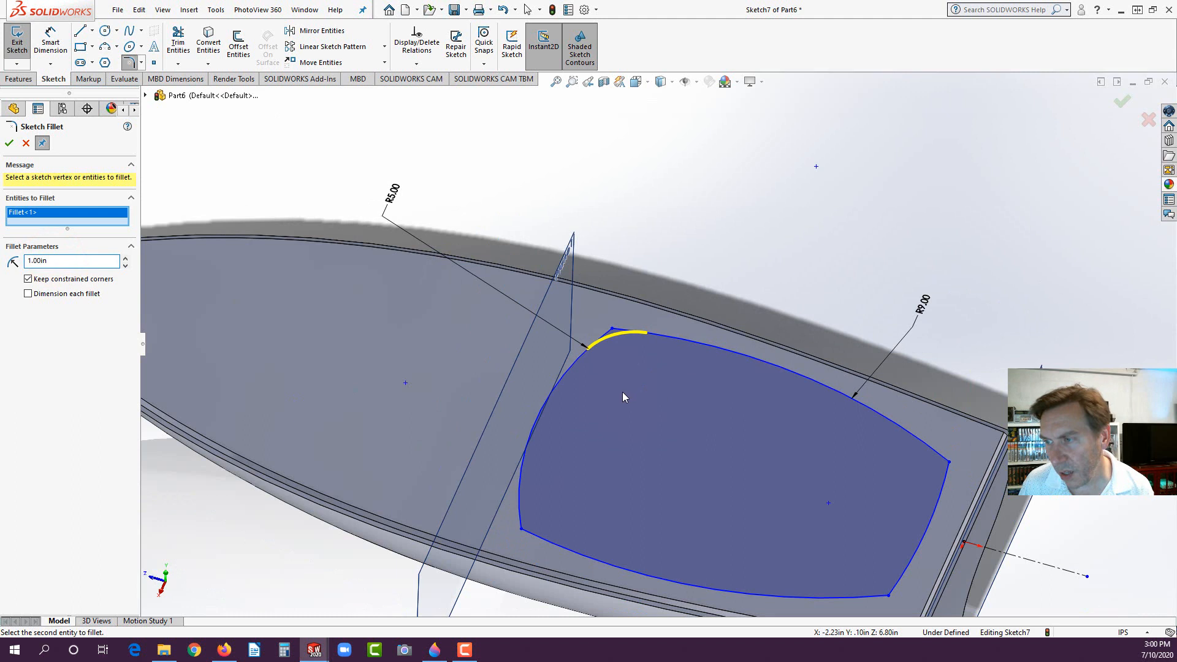
left_click(521, 531)
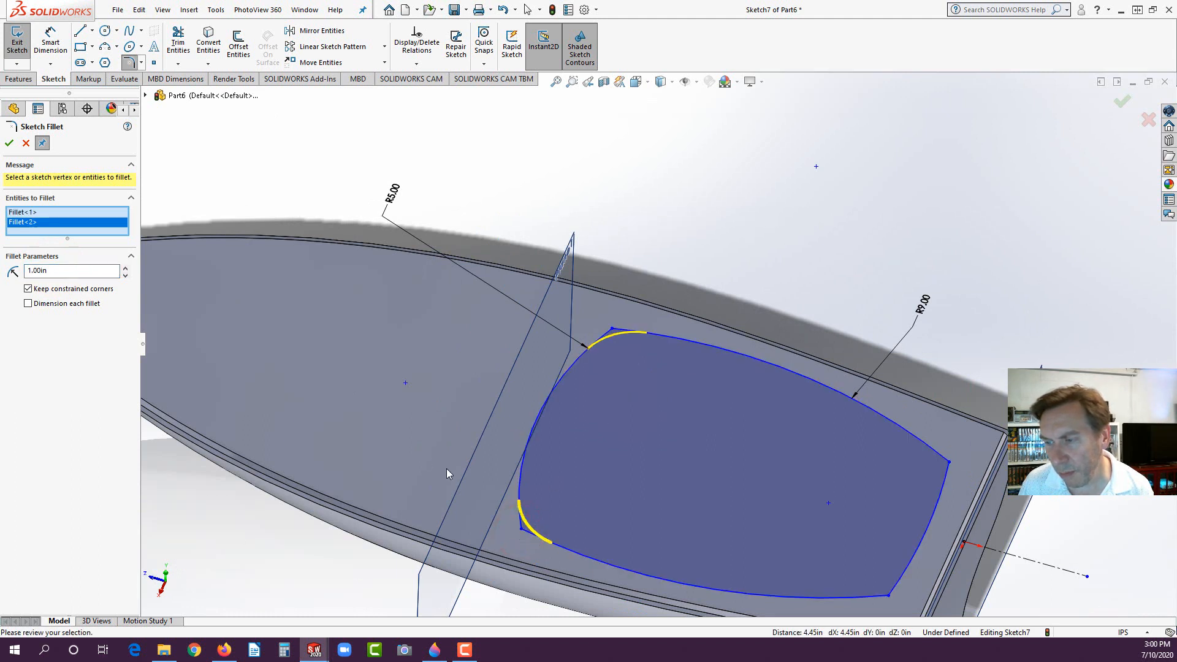
double_click(52, 270)
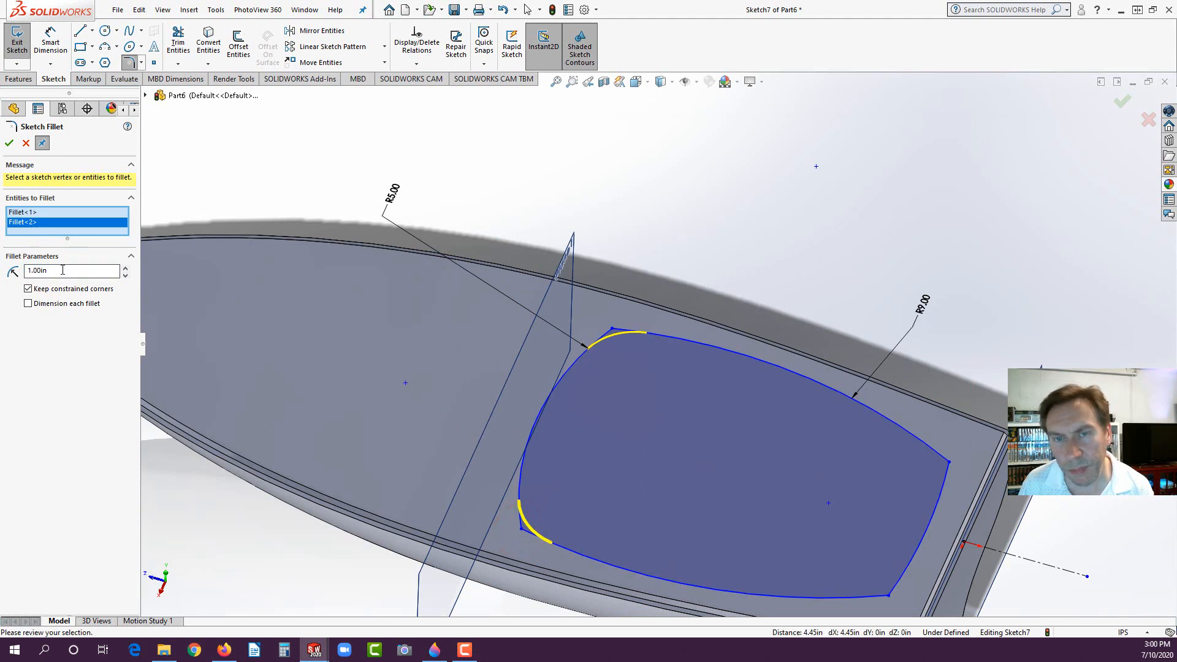
type(".75")
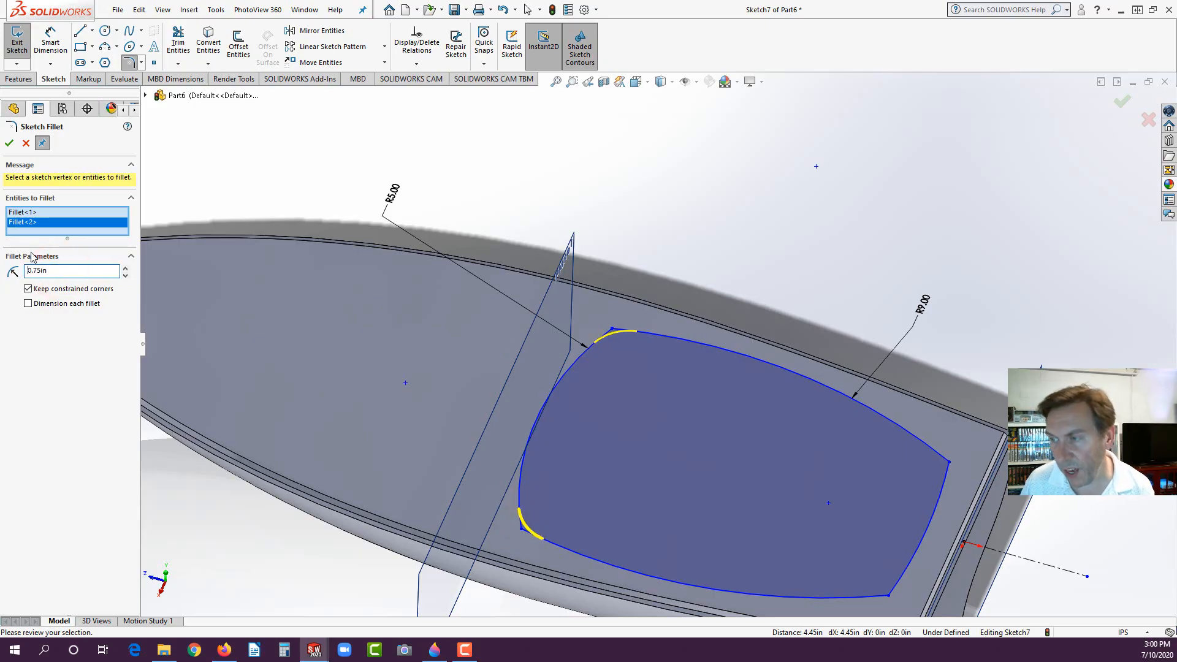
left_click(10, 143)
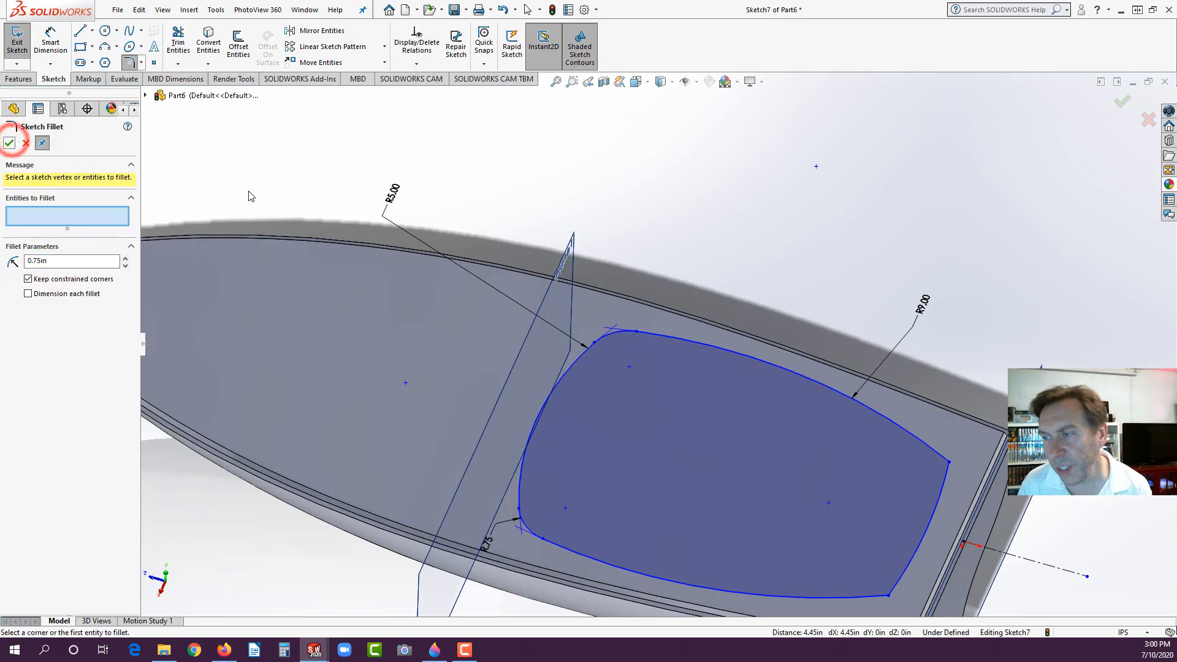
left_click(16, 79)
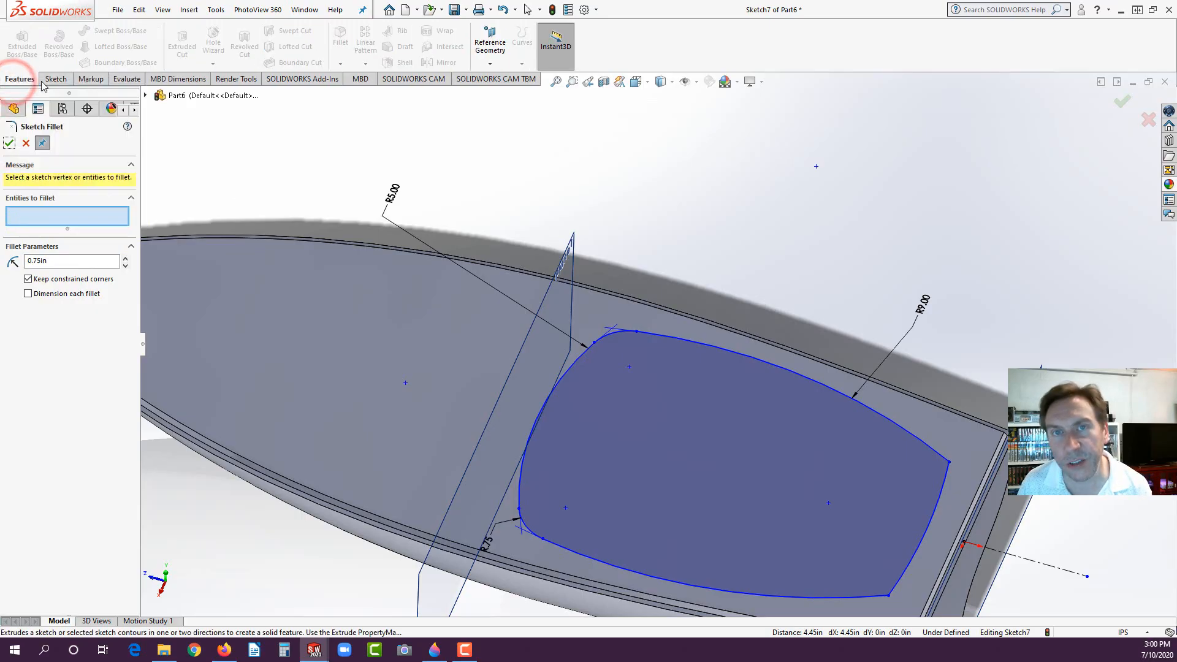
left_click(8, 145)
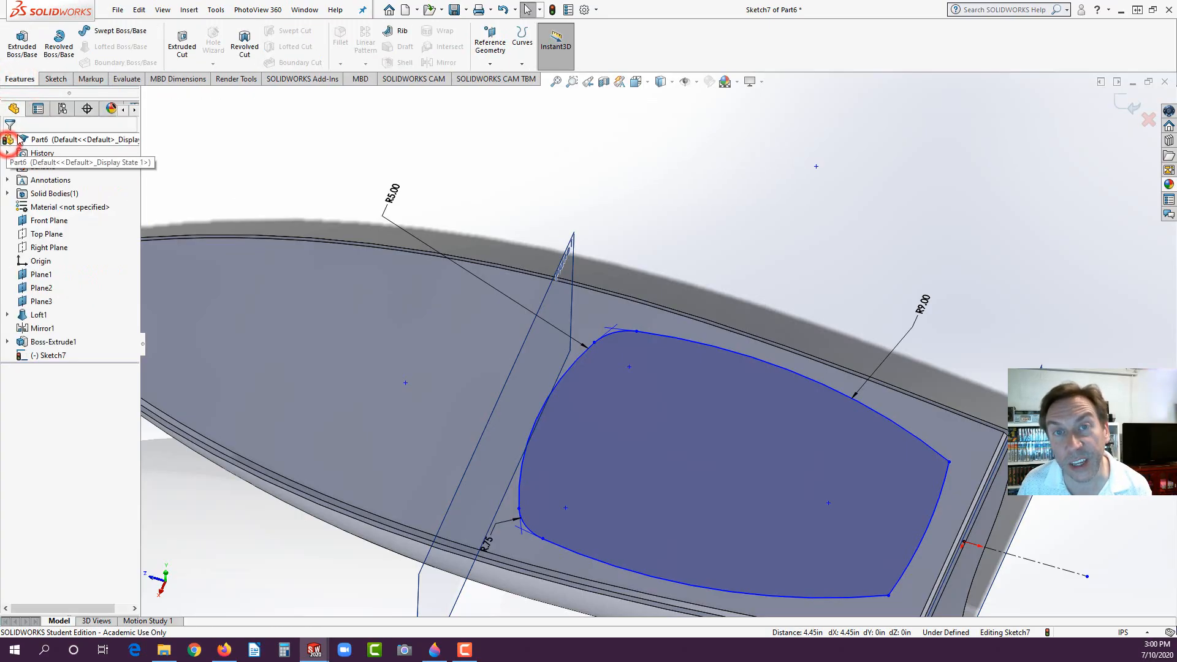
Step: Extrude the filleted outline 1.5 in upward from the deck with a 25-degree inward draft
left_click(23, 45)
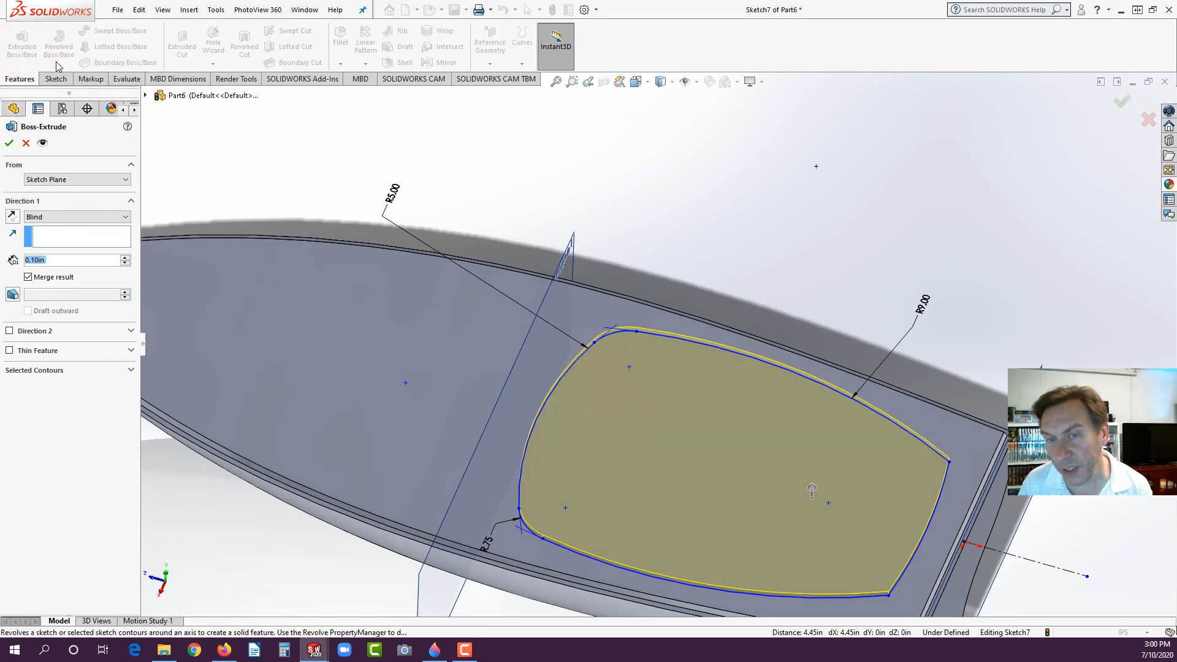
type("1.5")
key("Return")
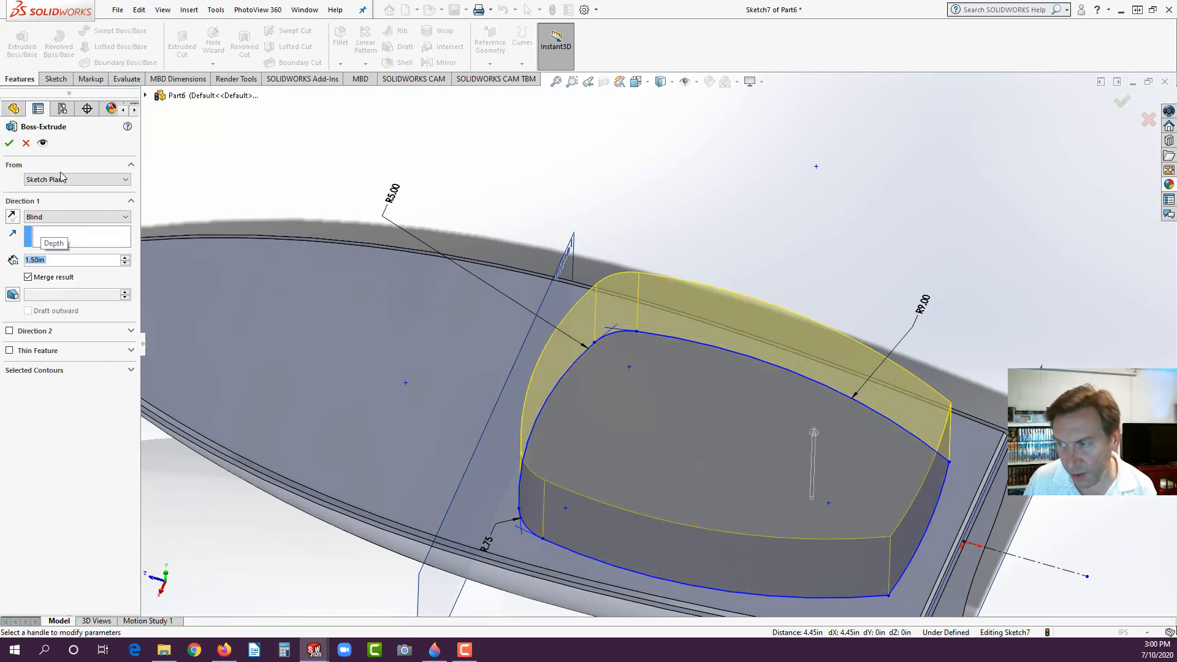
left_click(12, 294)
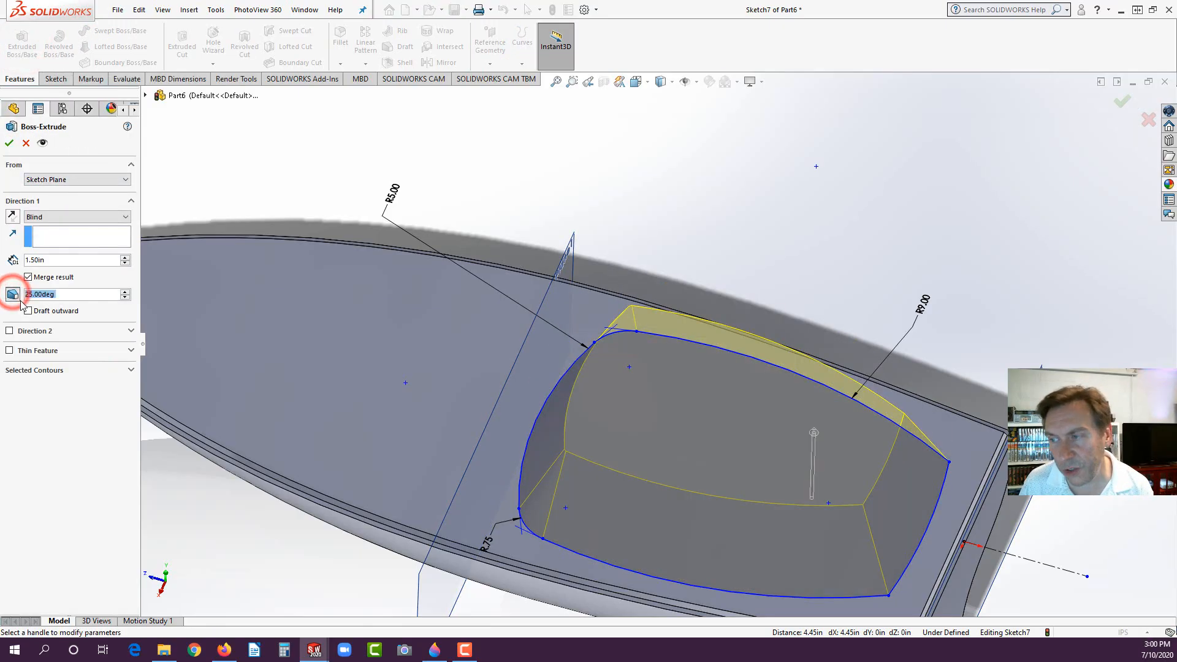
middle_click_drag(522, 354, 362, 310)
scroll(613, 392, "down", 5)
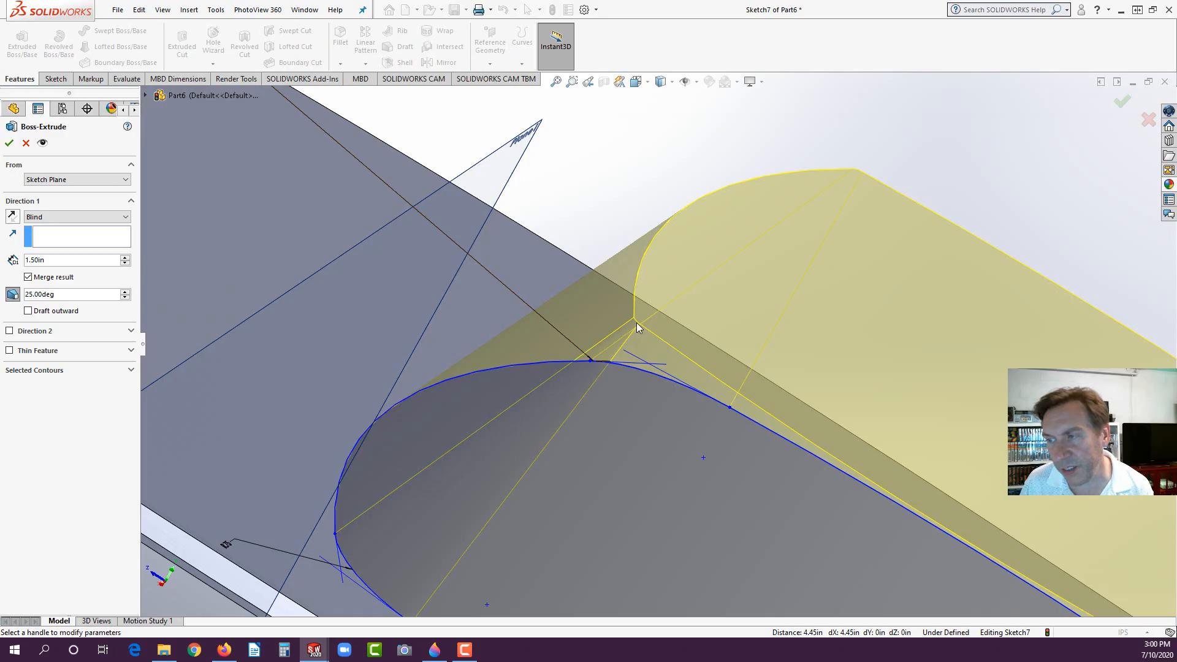
middle_click_drag(637, 324, 600, 363)
scroll(308, 560, "down", 2)
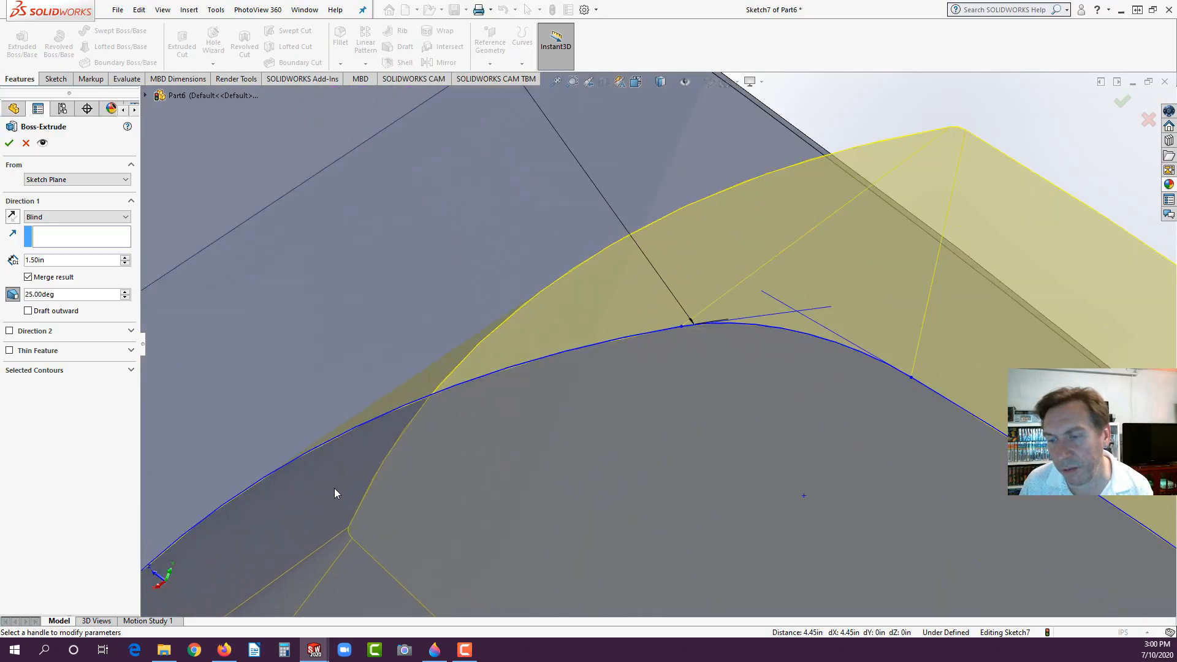
middle_click_drag(335, 493, 325, 547)
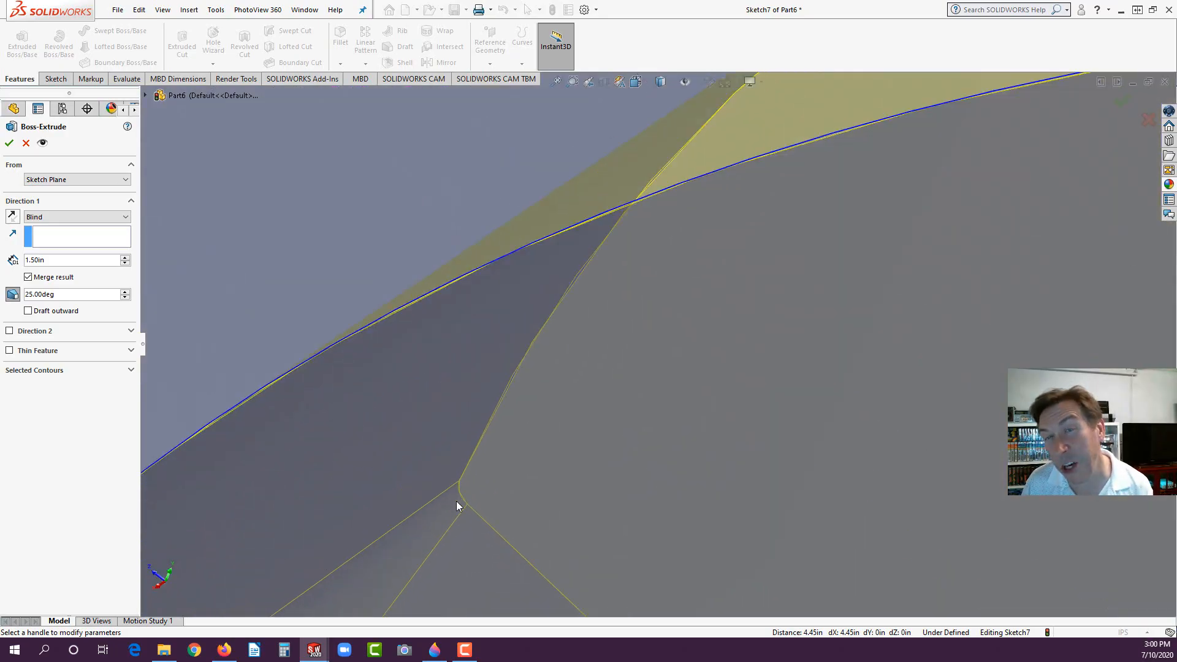
scroll(466, 498, "up", 5)
middle_click_drag(622, 479, 633, 453)
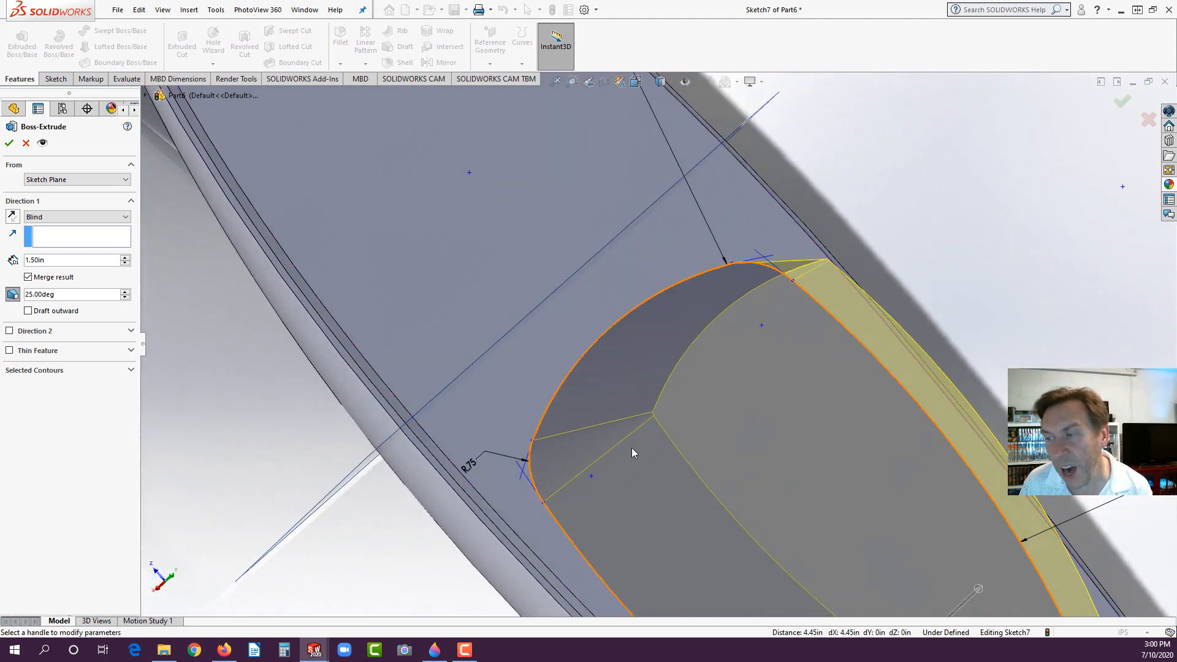
left_click(9, 144)
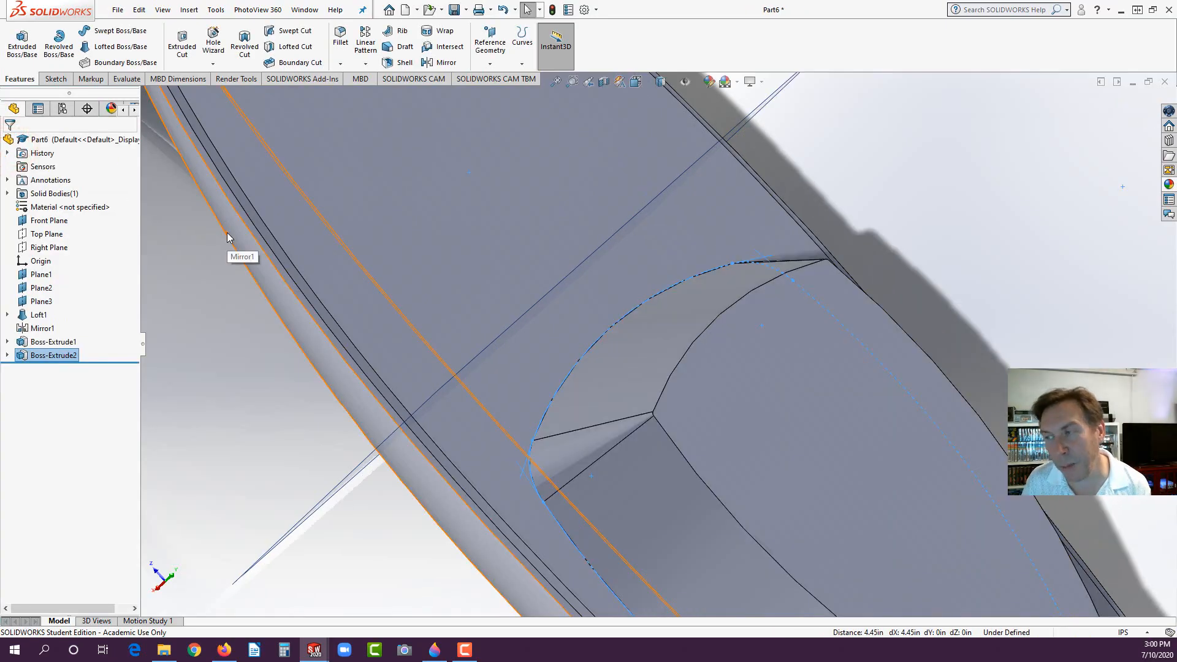
left_click(263, 408)
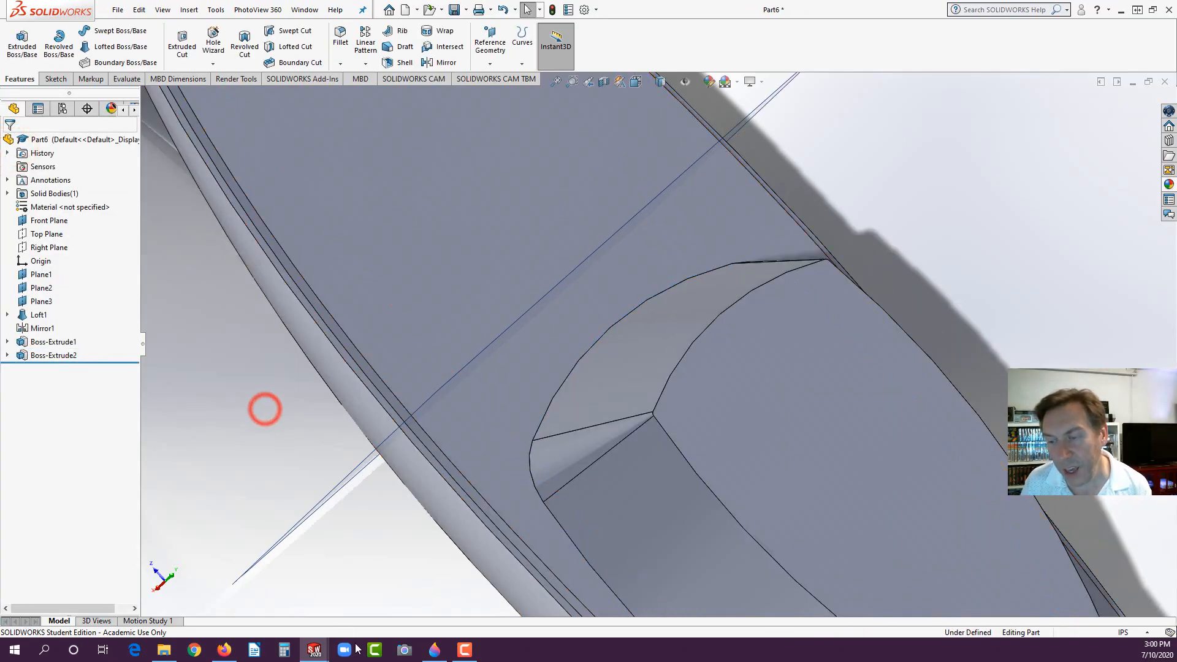
Step: Examine the cabin's side profile in the finished E8 boat model and return to the Part6 document
left_click(330, 625)
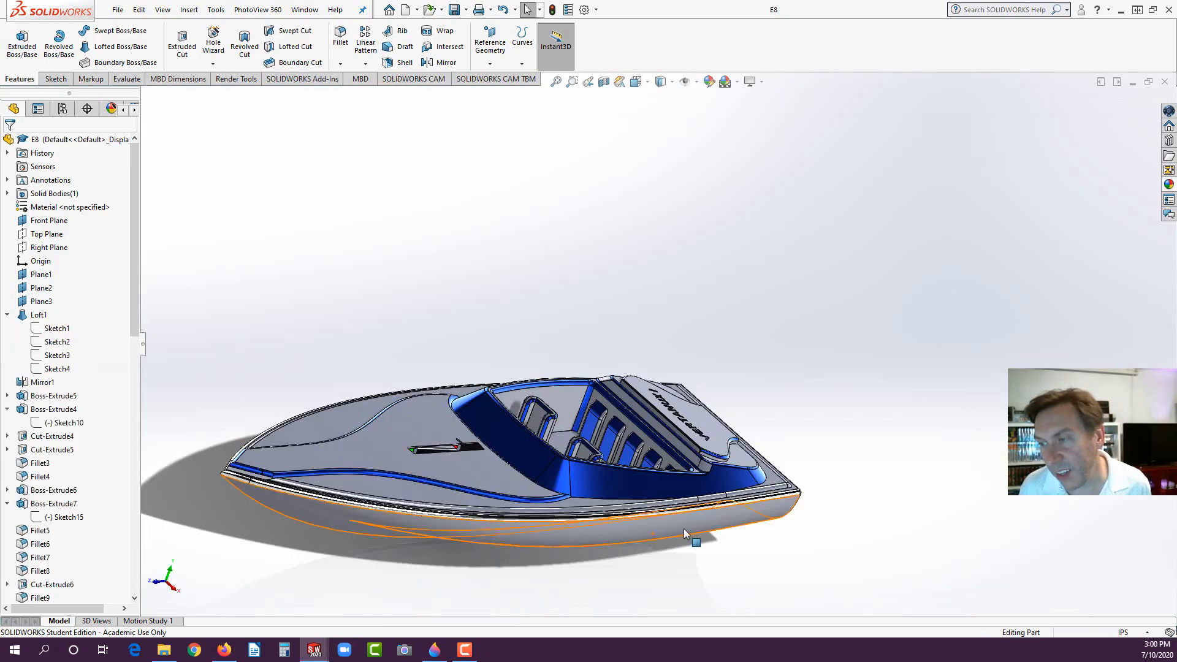
middle_click_drag(683, 528, 620, 411)
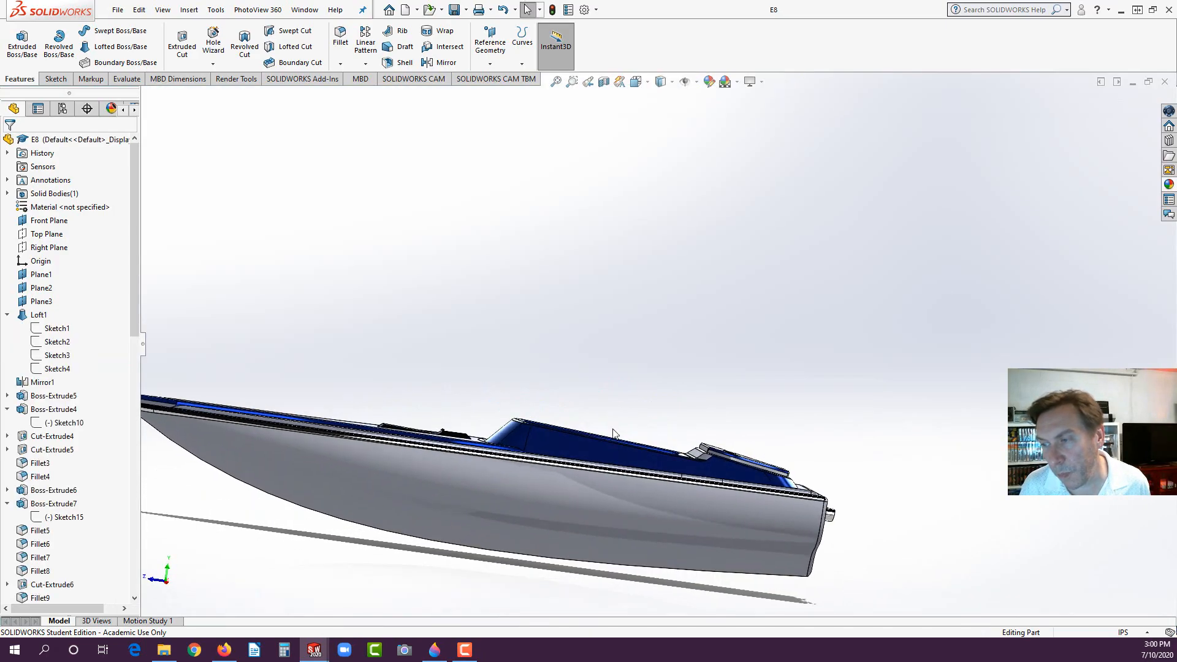
scroll(524, 380, "down", 5)
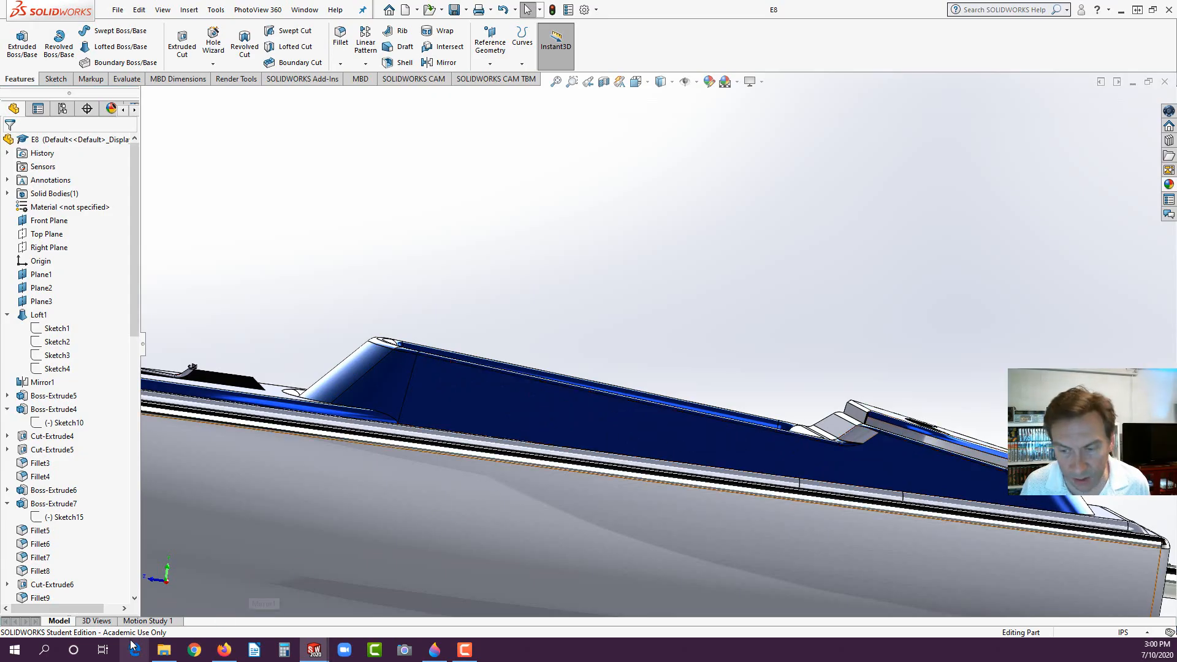
mouse_move(326, 653)
left_click(356, 595)
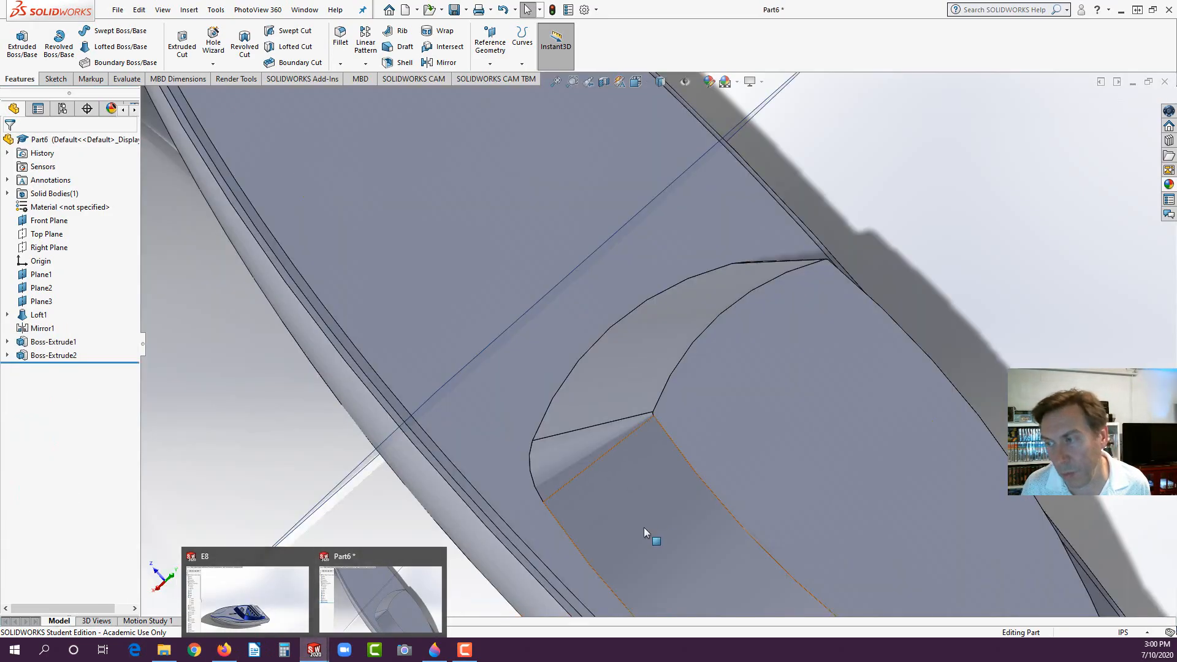
Step: Start a sketch on the Right Plane and orient the boat to the Right view, close in on the cabin
scroll(629, 449, "up", 3)
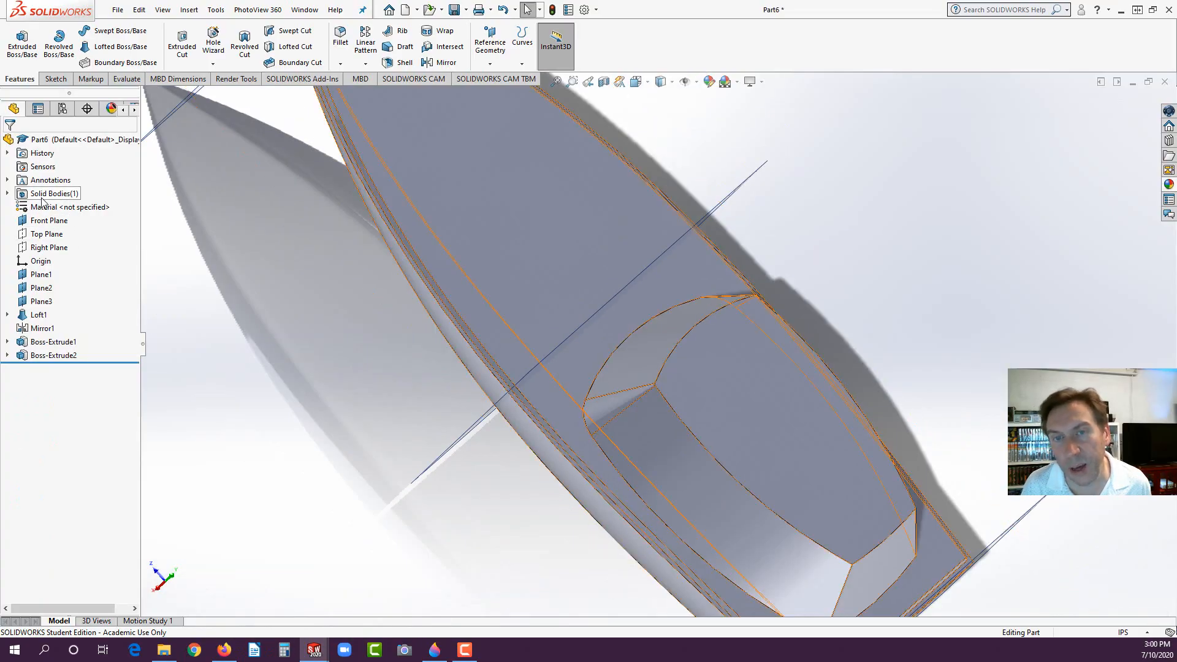
left_click(46, 247)
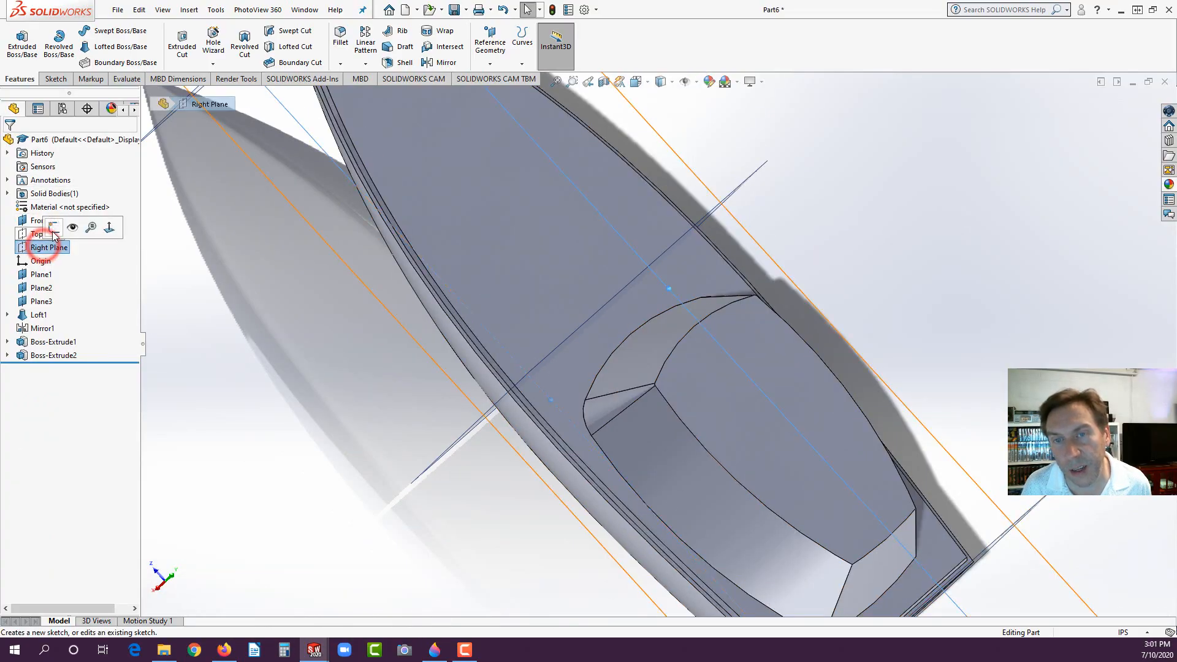
left_click(53, 227)
key("space")
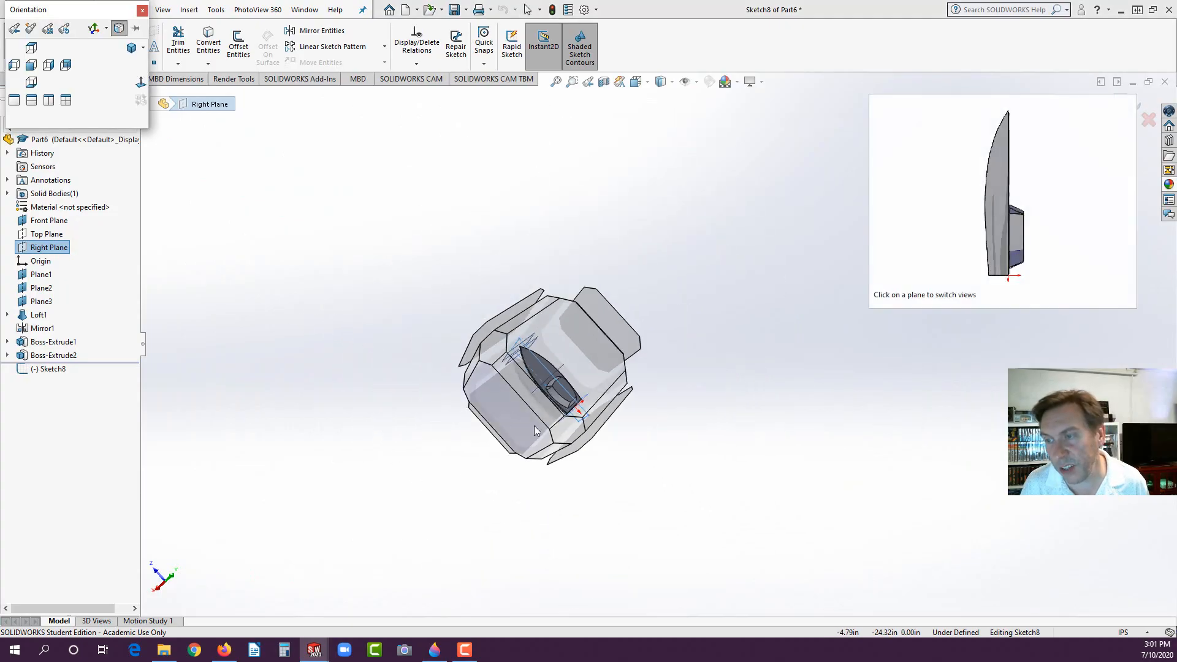
left_click(516, 412)
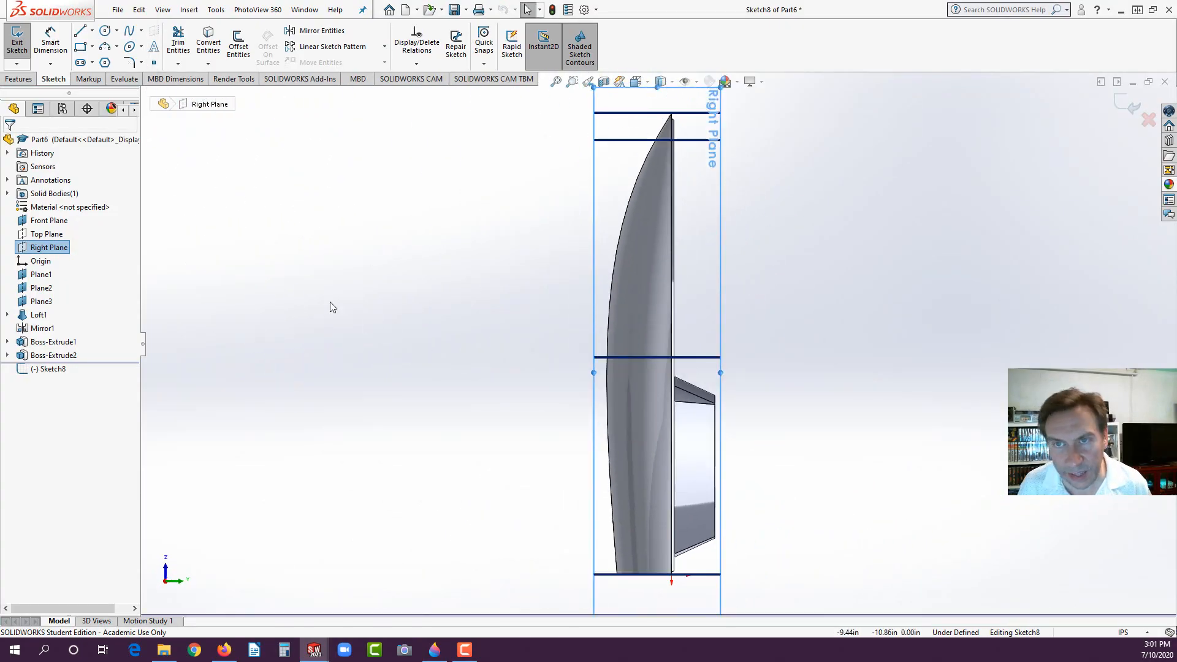
key("space")
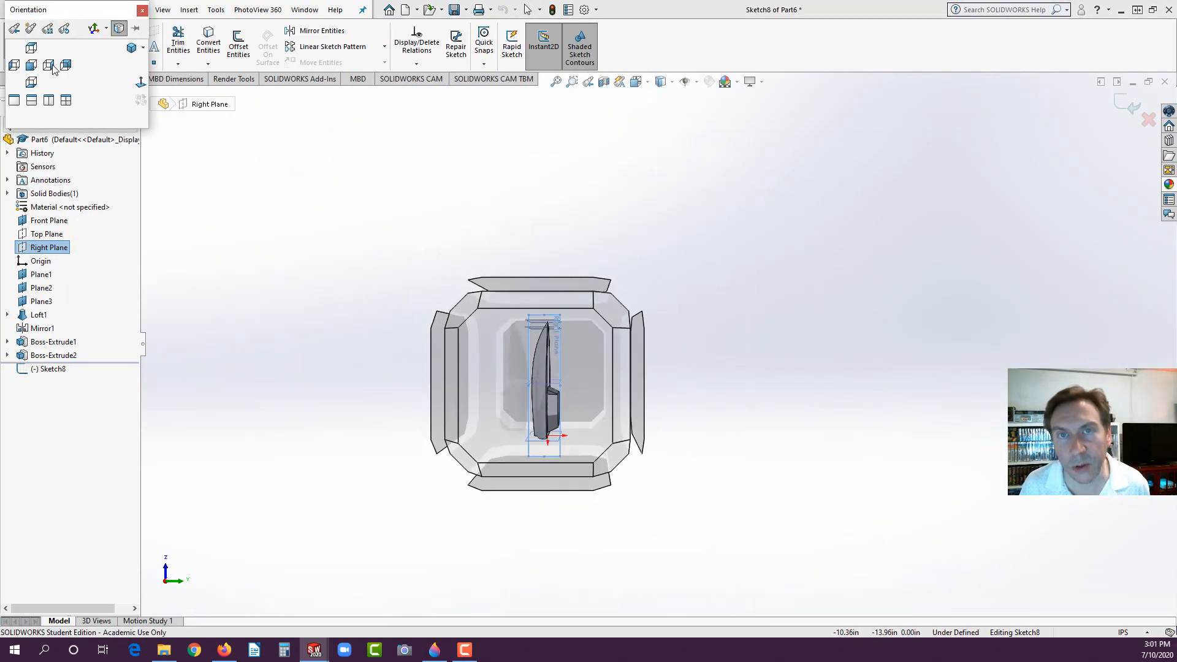
left_click(53, 66)
scroll(866, 320, "down", 4)
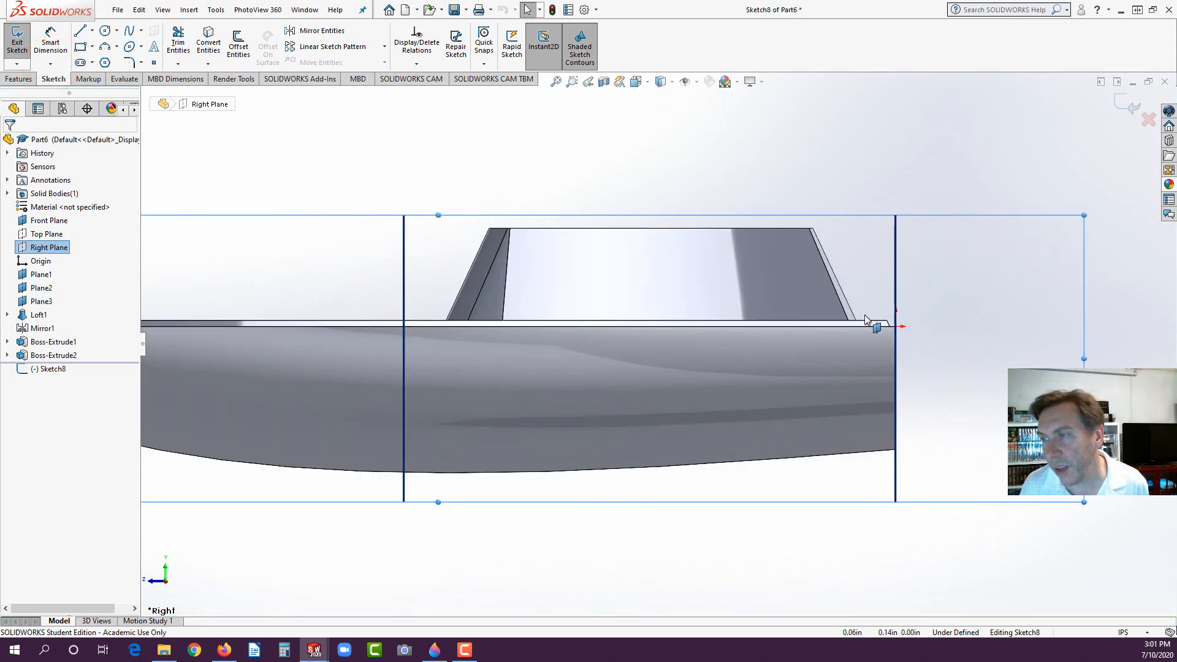
scroll(866, 320, "down", 2)
Step: Sketch a closed line profile across the cabin: long aft slope, step up about 0.45 in, rear slope about 1.68 in, closed above the roof
left_click(79, 31)
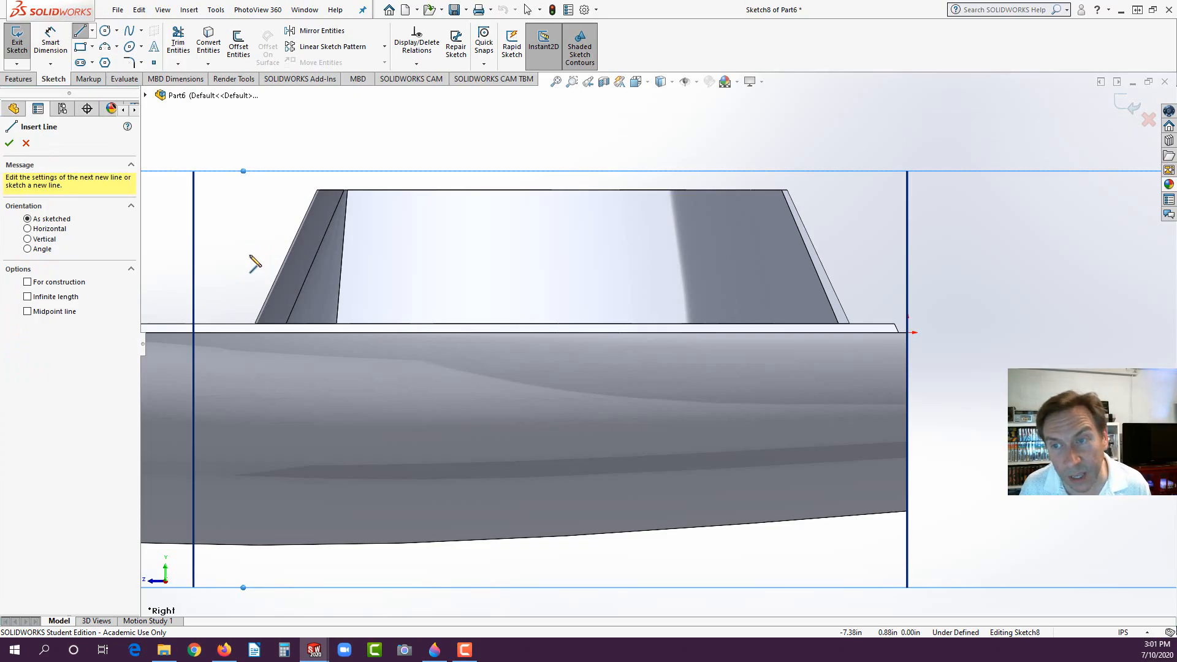
left_click(260, 247)
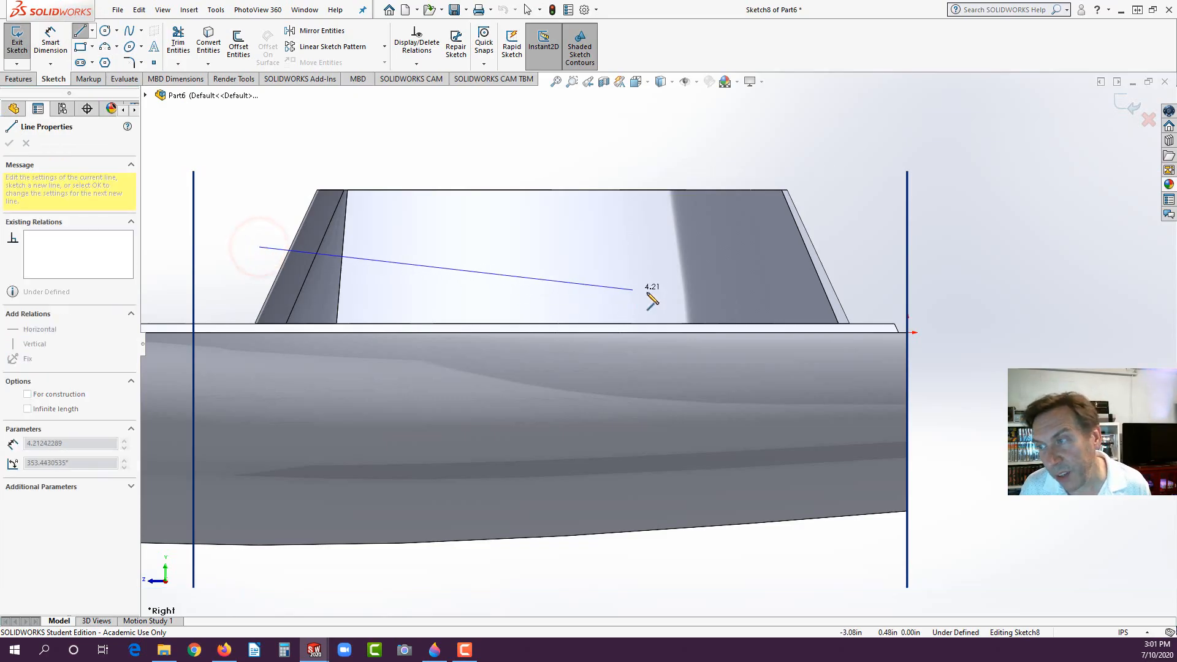
left_click(686, 307)
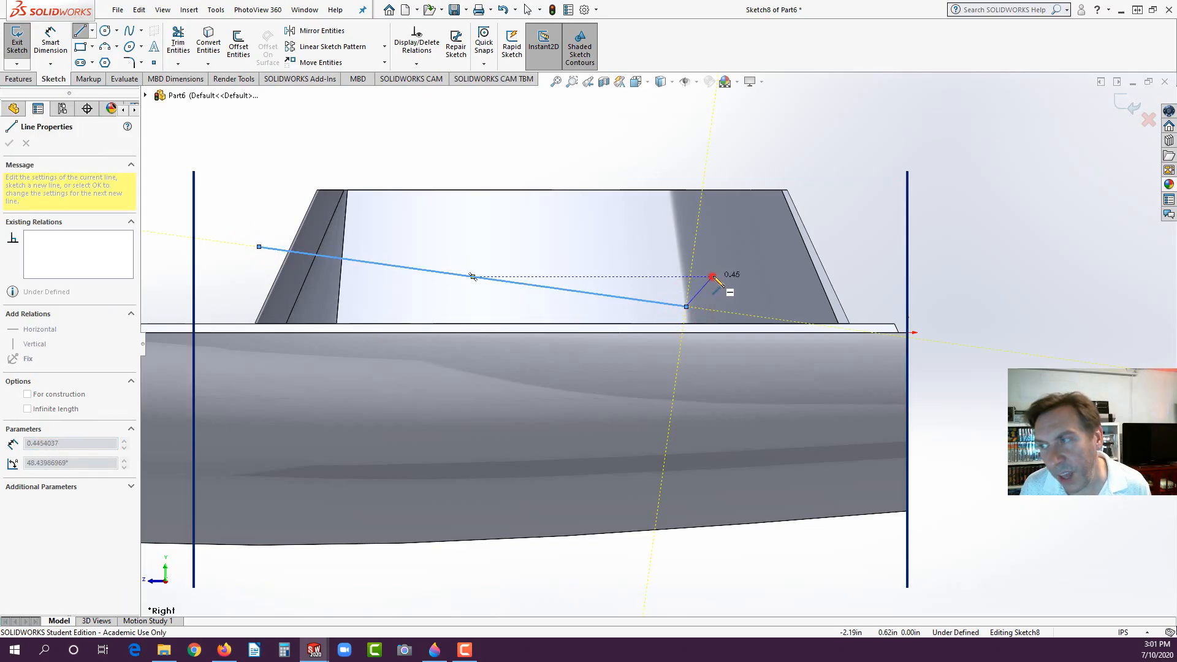
left_click(712, 277)
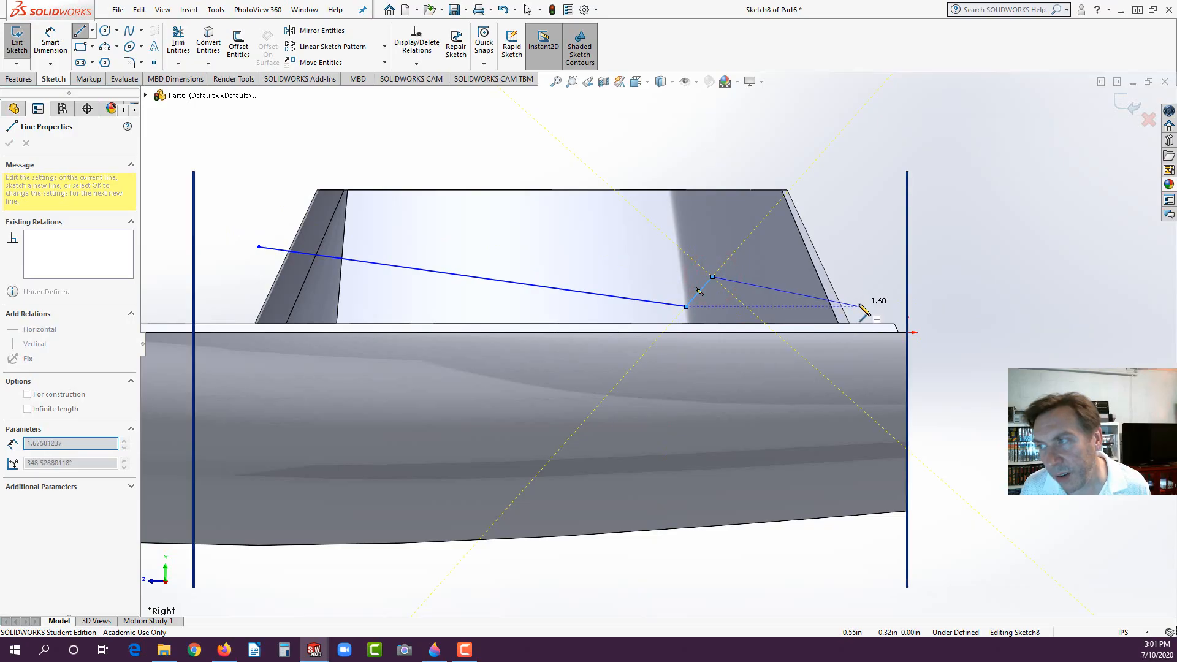
left_click(859, 306)
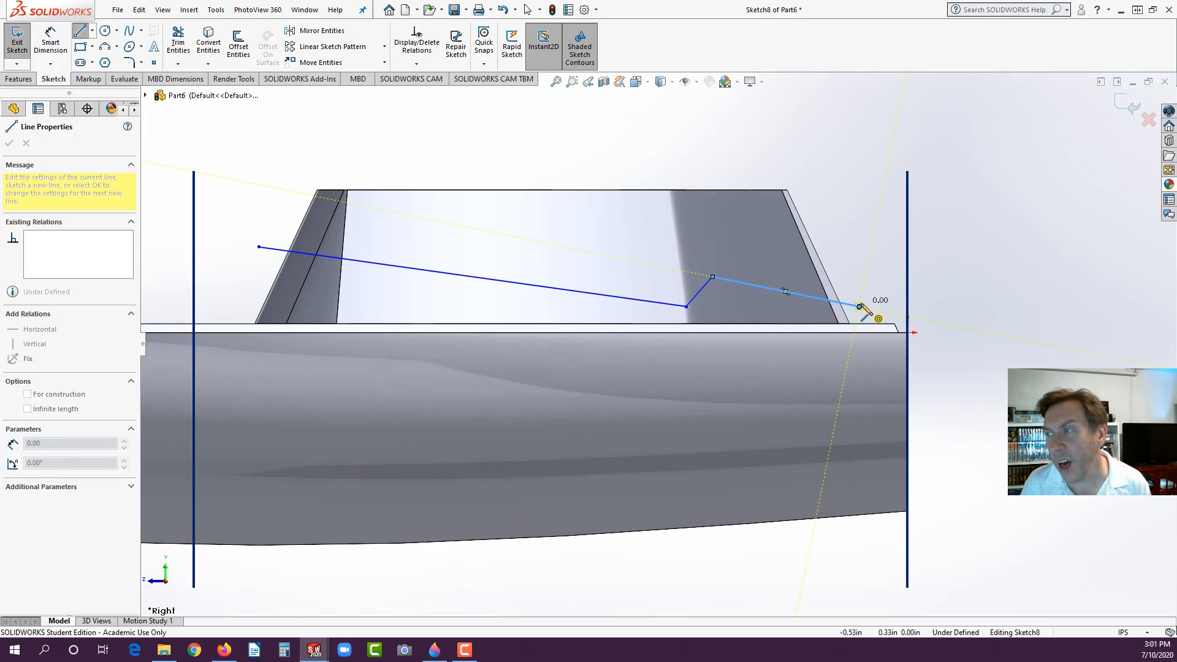
left_click(872, 126)
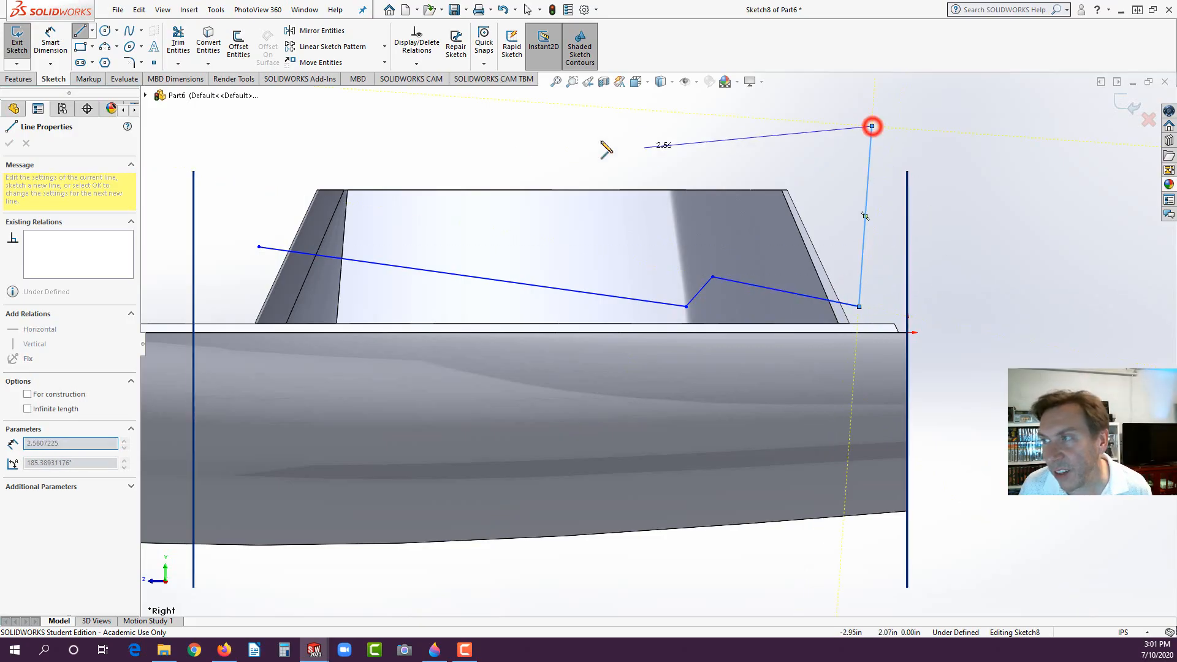
left_click(253, 126)
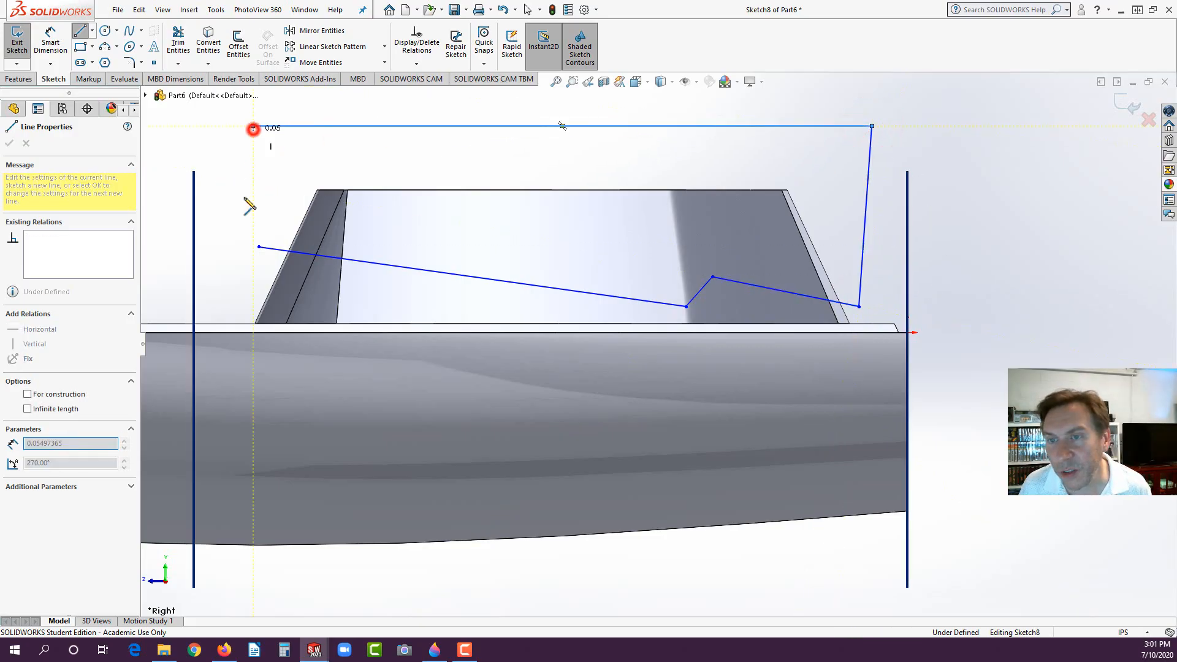
left_click(260, 247)
key("Escape")
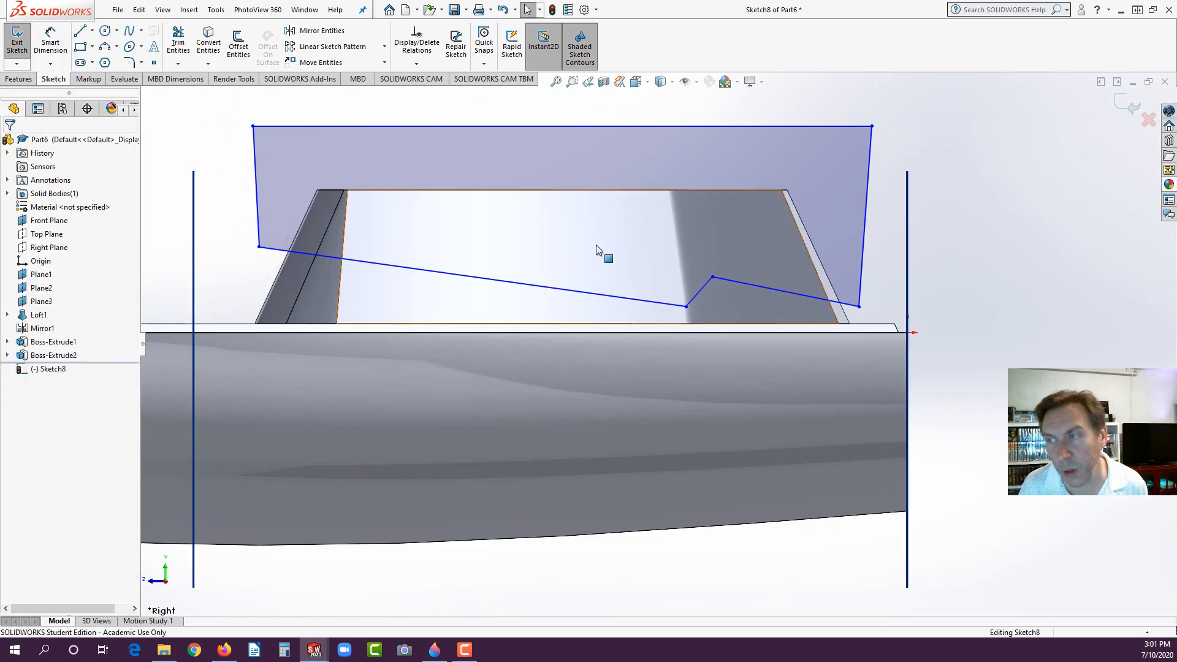
Step: Set up an extruded cut of the cabin profile with a Mid Plane end condition about 5.83 in deep
middle_click_drag(598, 251, 539, 325)
left_click(14, 79)
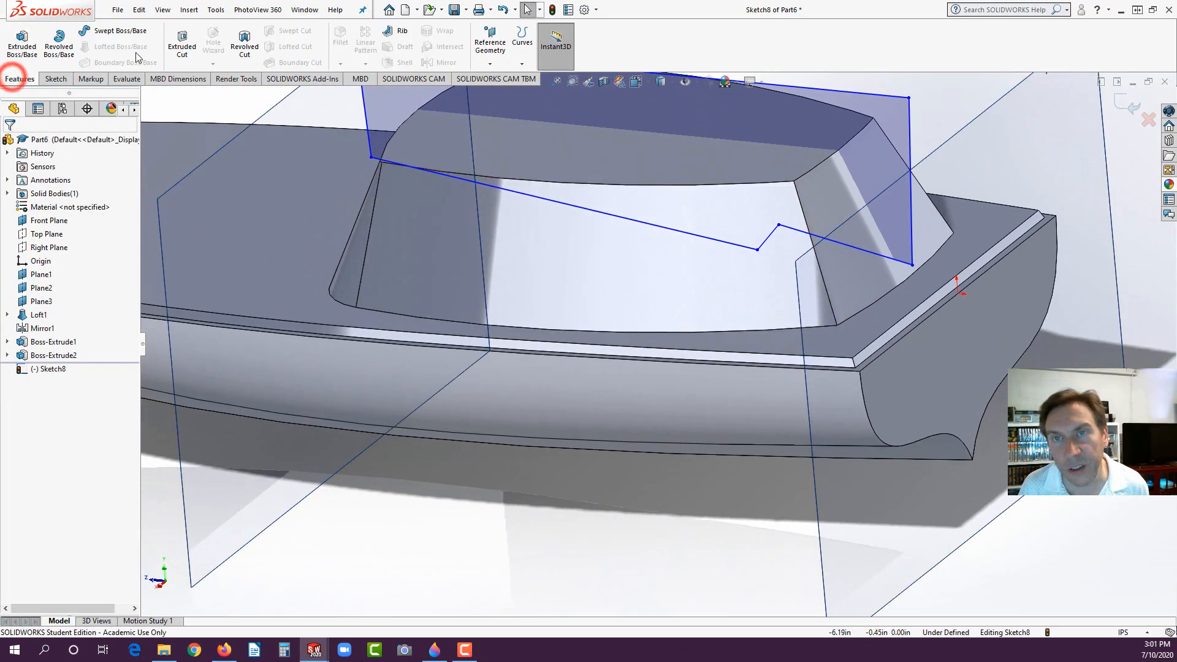
left_click(182, 46)
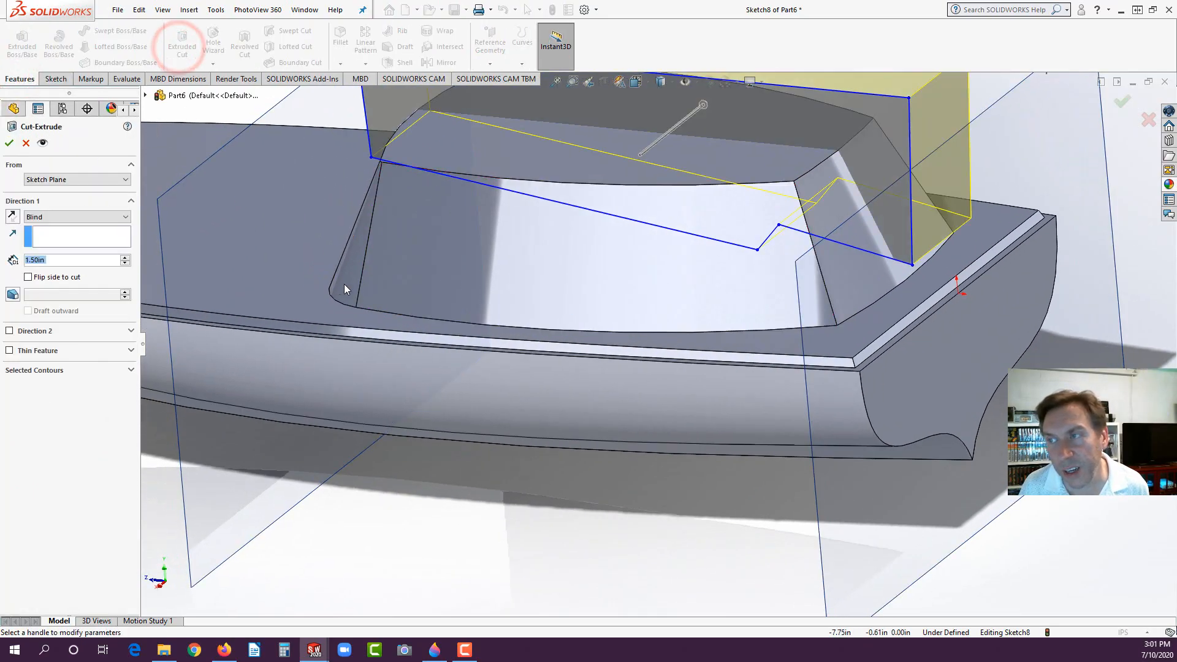
left_click(72, 217)
left_click(49, 292)
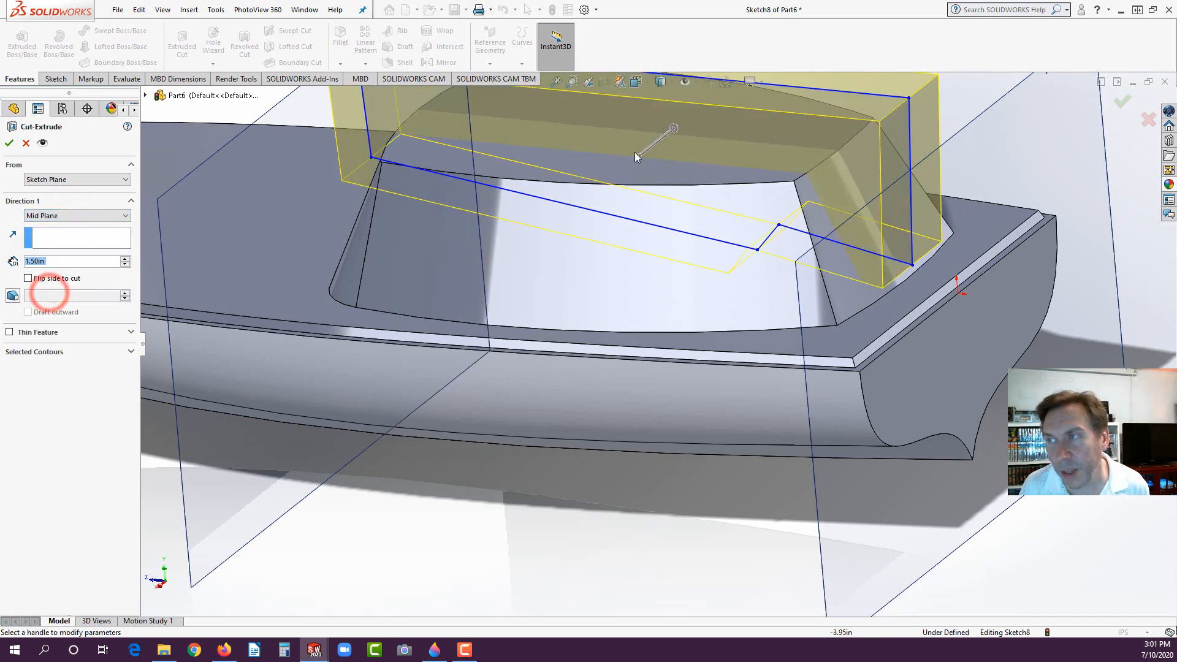
left_click(677, 127)
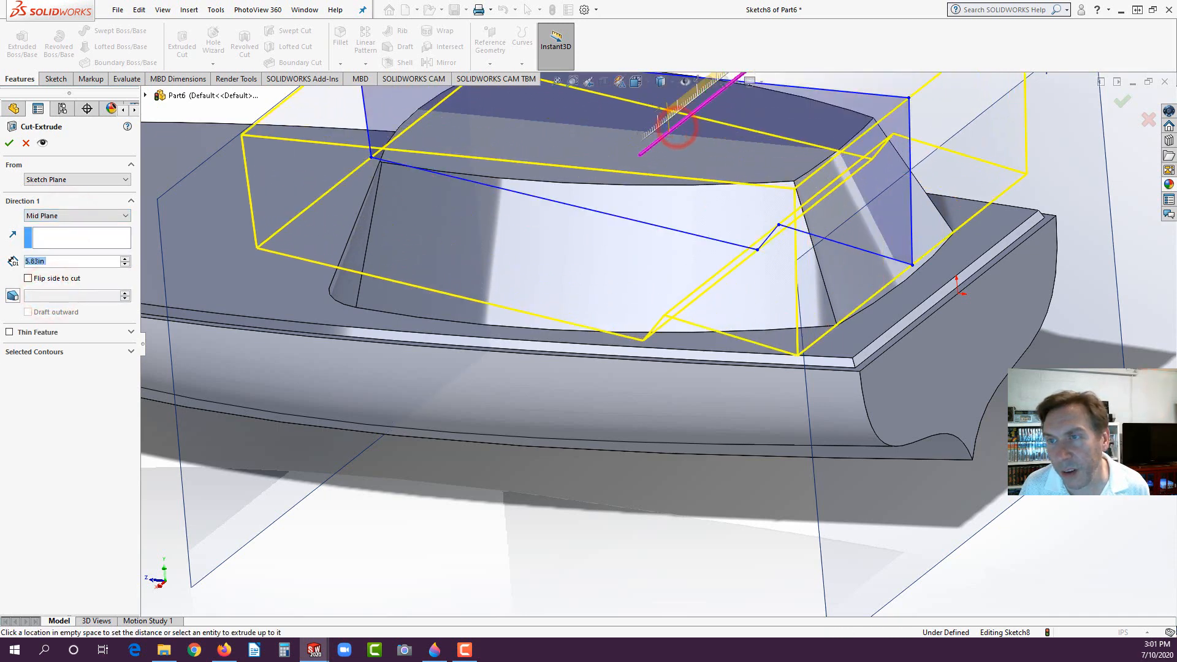
left_click(739, 79)
Step: Change the cut's end condition to Through All - Both and complete the cut across the cabin
left_click(55, 217)
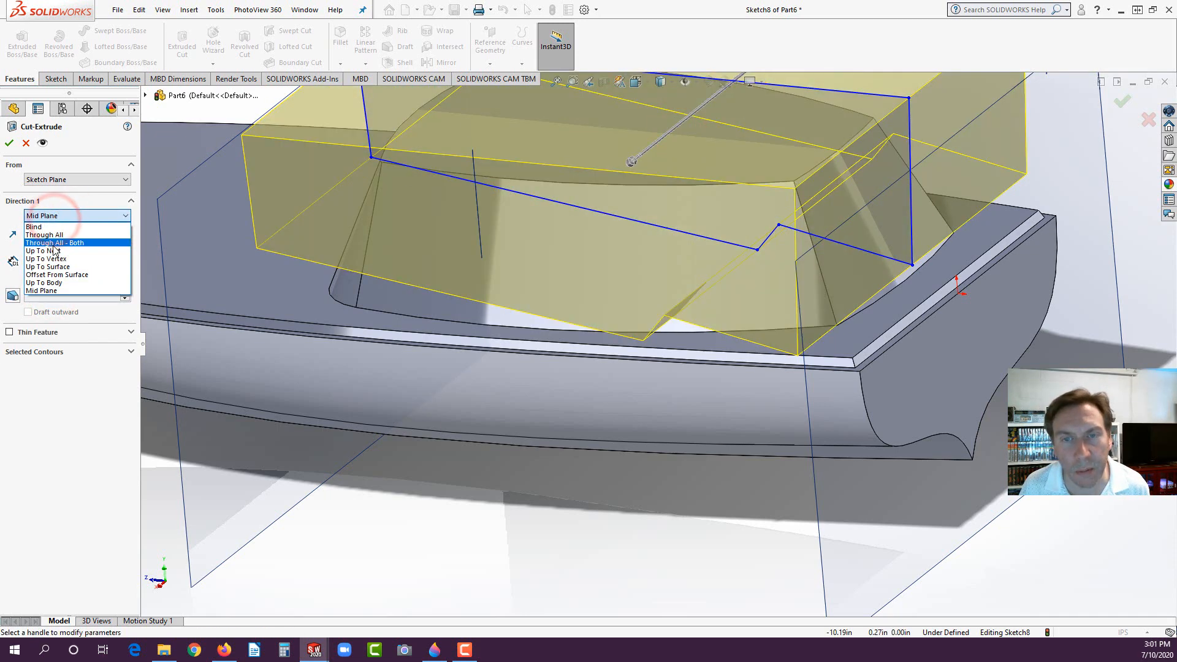
left_click(53, 241)
scroll(281, 367, "up", 4)
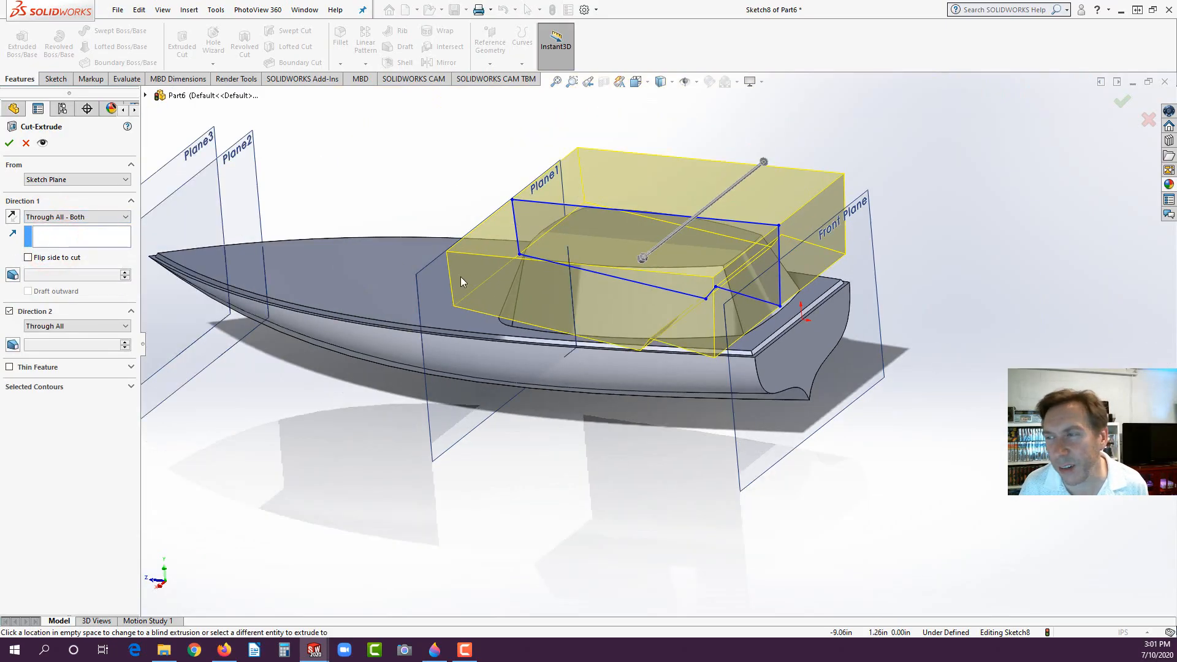
middle_click_drag(461, 277, 678, 376)
left_click(10, 143)
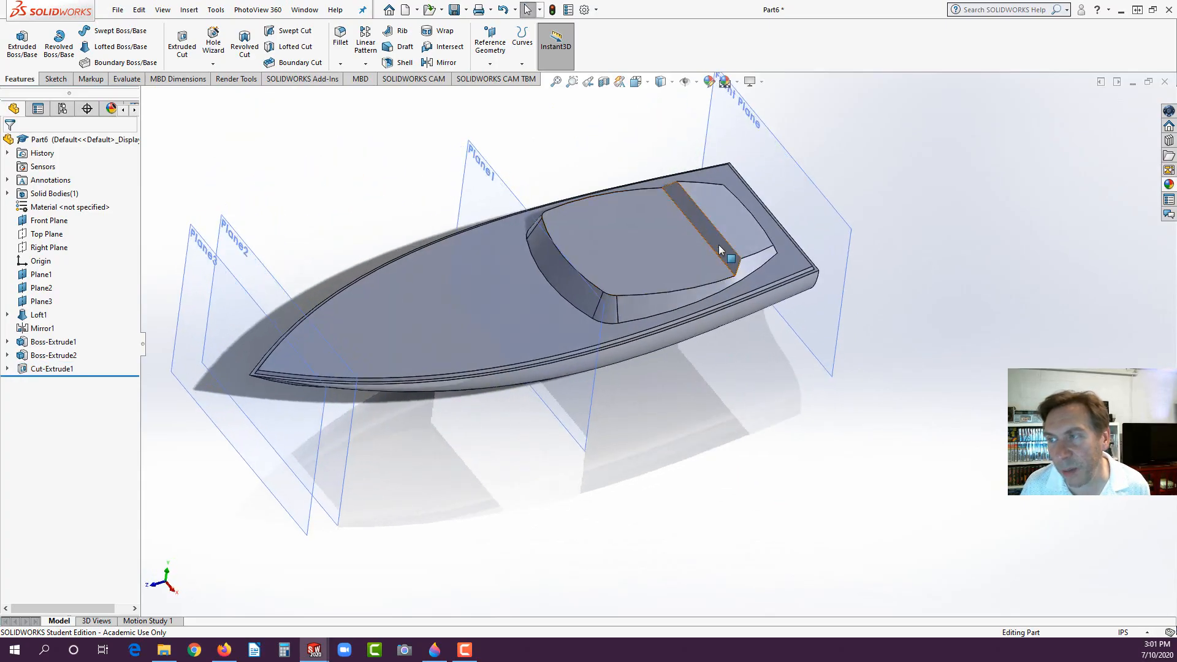
Step: Start a sketch on the top face of the boat's deck
scroll(701, 290, "down", 3)
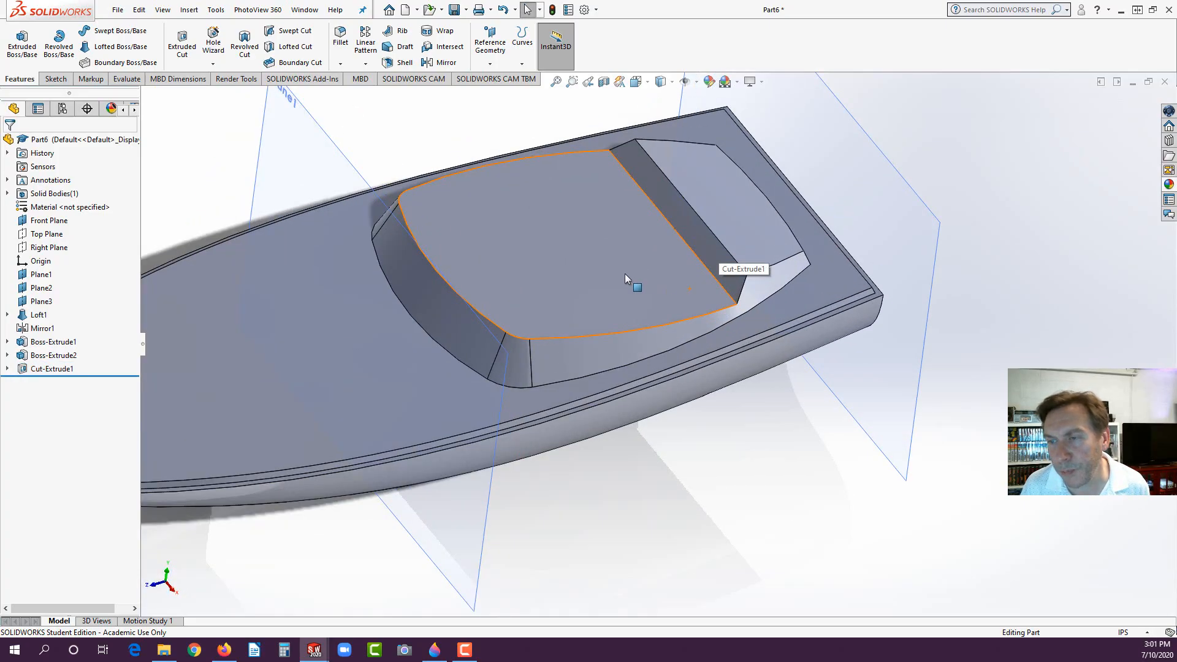
middle_click_drag(625, 273, 552, 239)
scroll(554, 244, "up", 5)
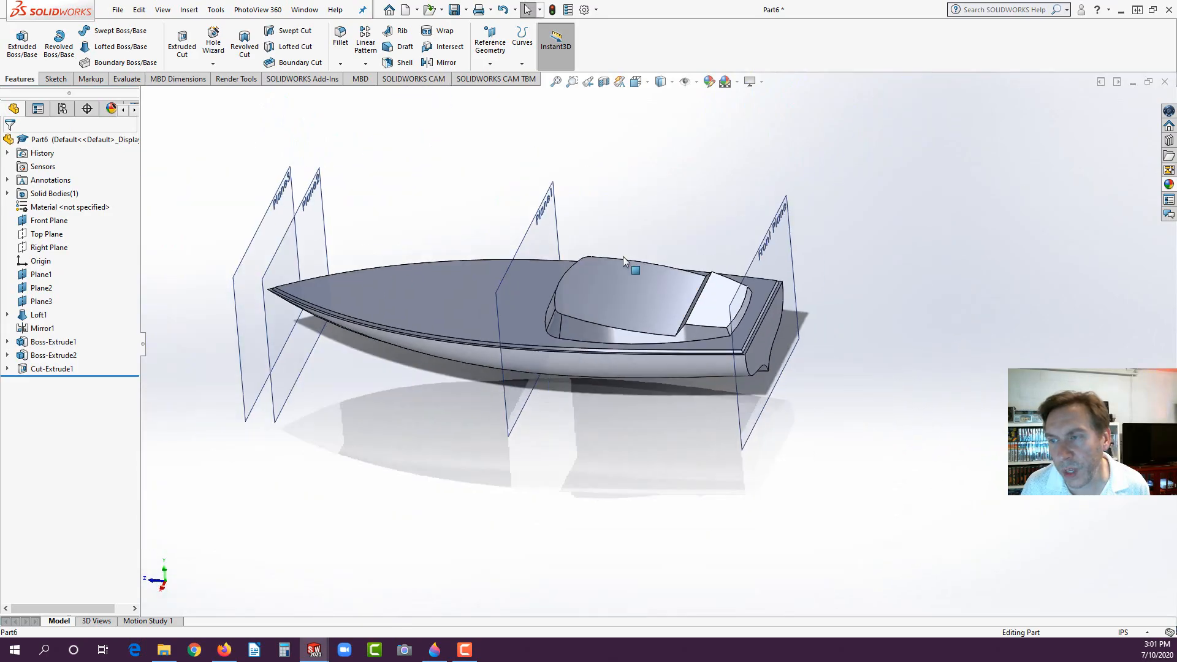
scroll(623, 256, "down", 2)
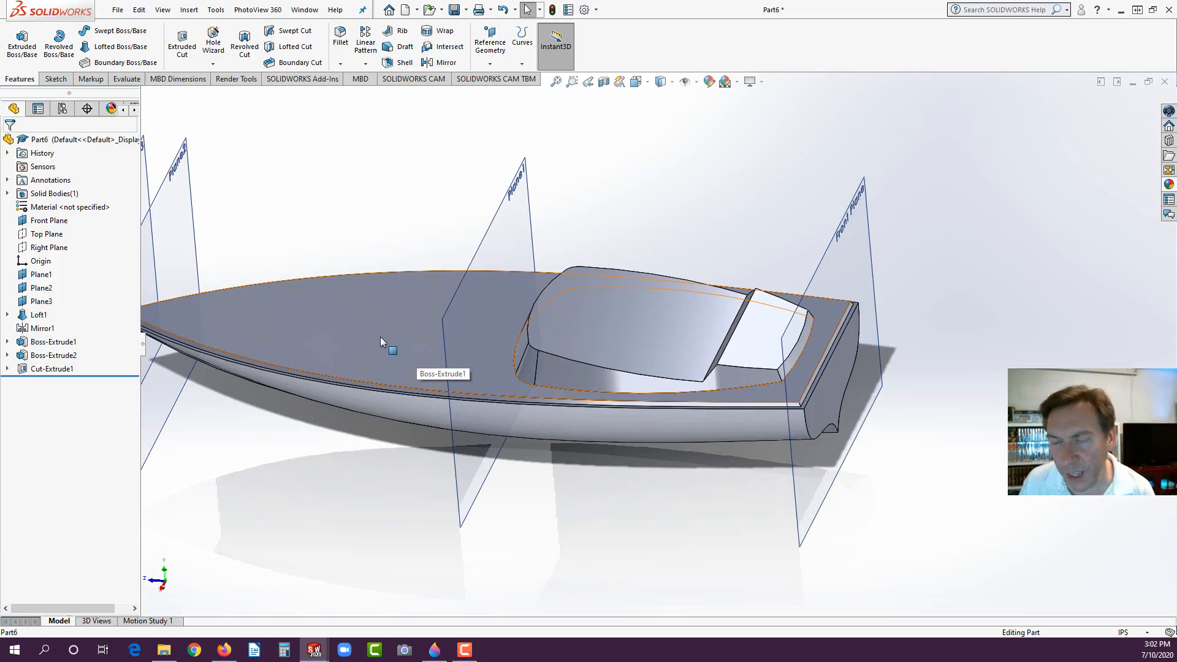
left_click(362, 325)
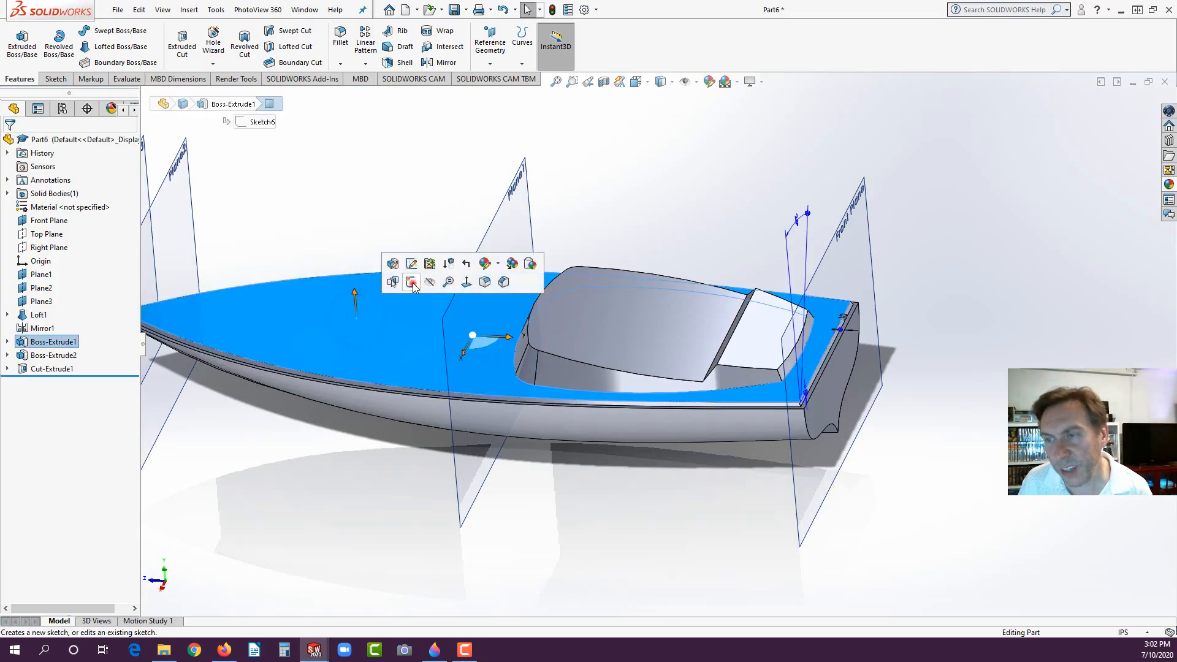
left_click(411, 282)
Step: Examine the curved foredeck shape ahead of the cockpit in the E8 model and return to the Part6 sketch
left_click(316, 649)
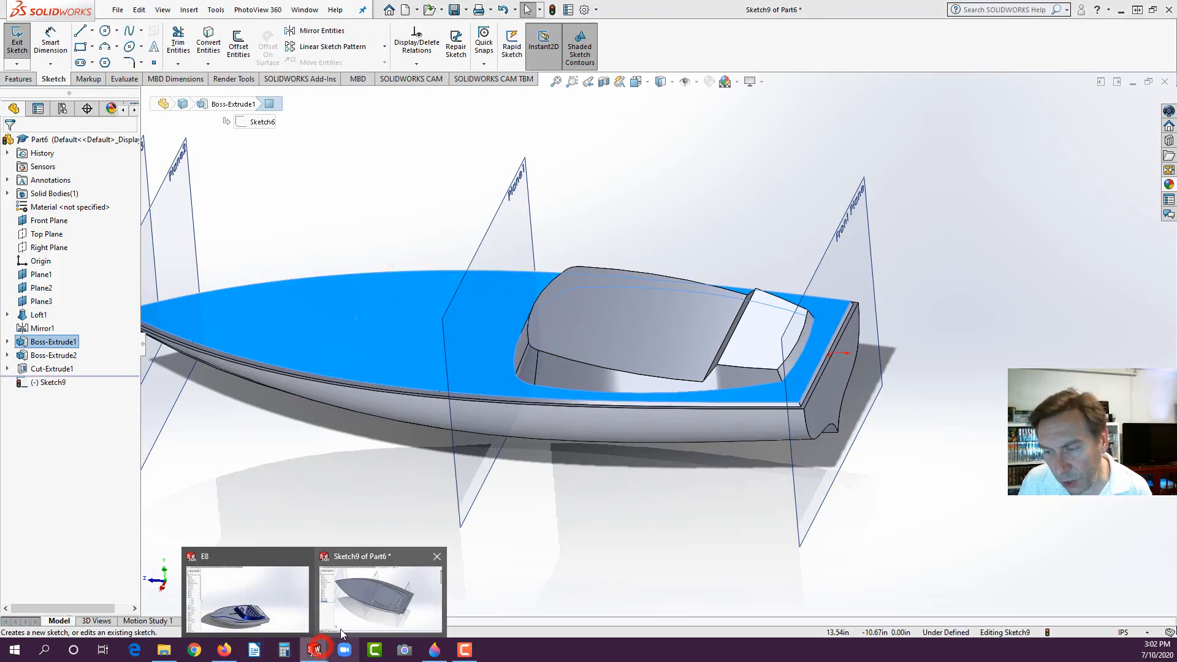
left_click(266, 602)
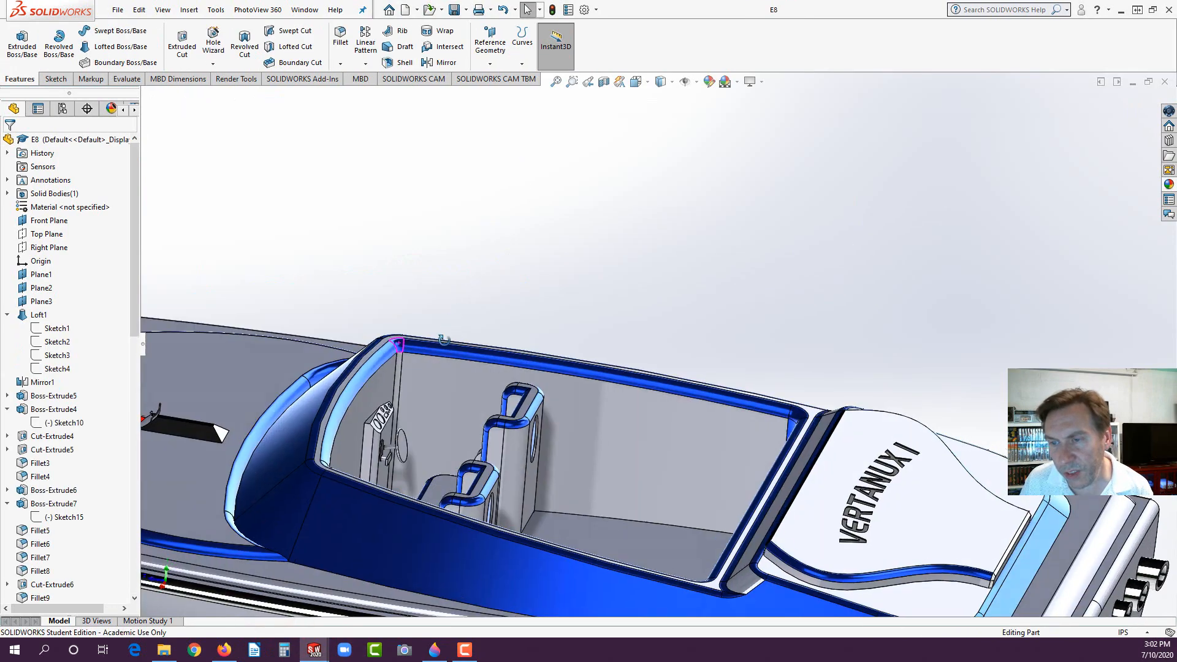
middle_click_drag(444, 340, 473, 402)
scroll(456, 398, "up", 4)
scroll(375, 378, "down", 2)
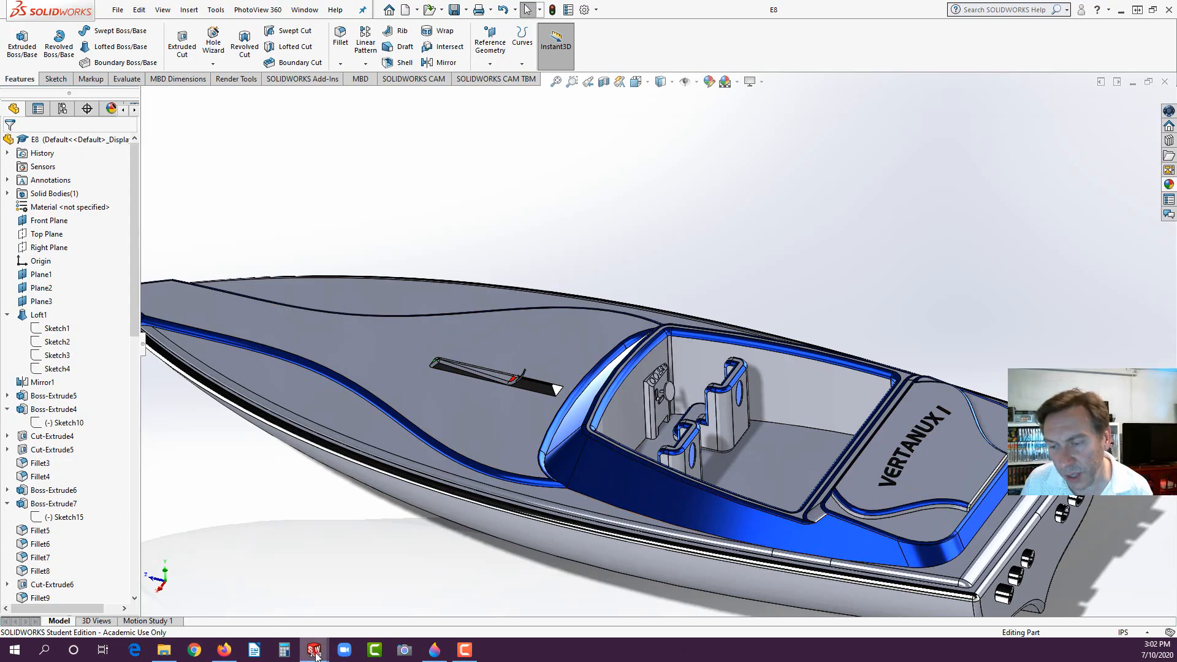
mouse_move(314, 655)
left_click(373, 608)
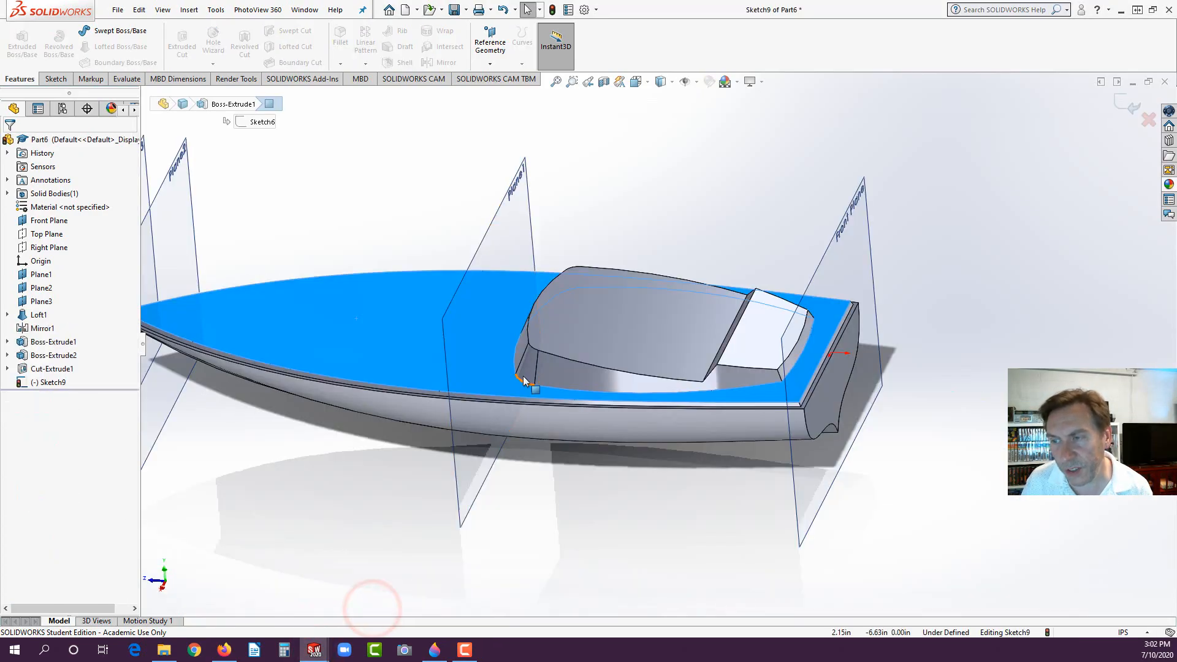
Step: In the Top view, draw a construction centerline lengthwise along the deck from the bow tip to the middle of the stern edge
left_click(417, 307)
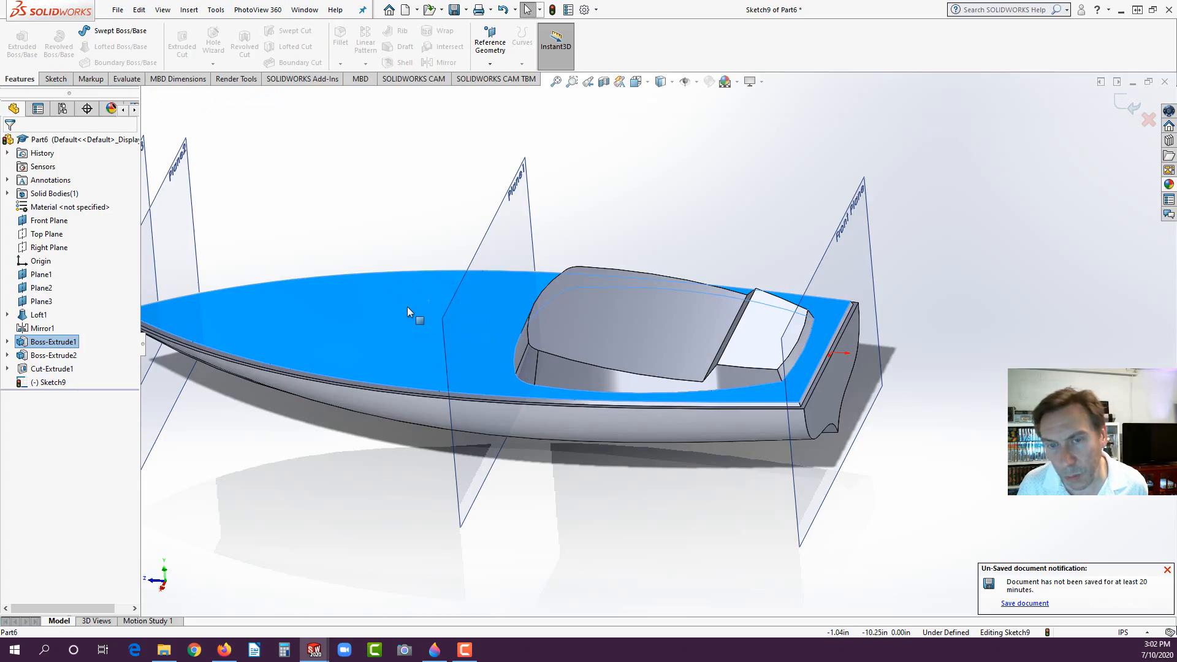
key("space")
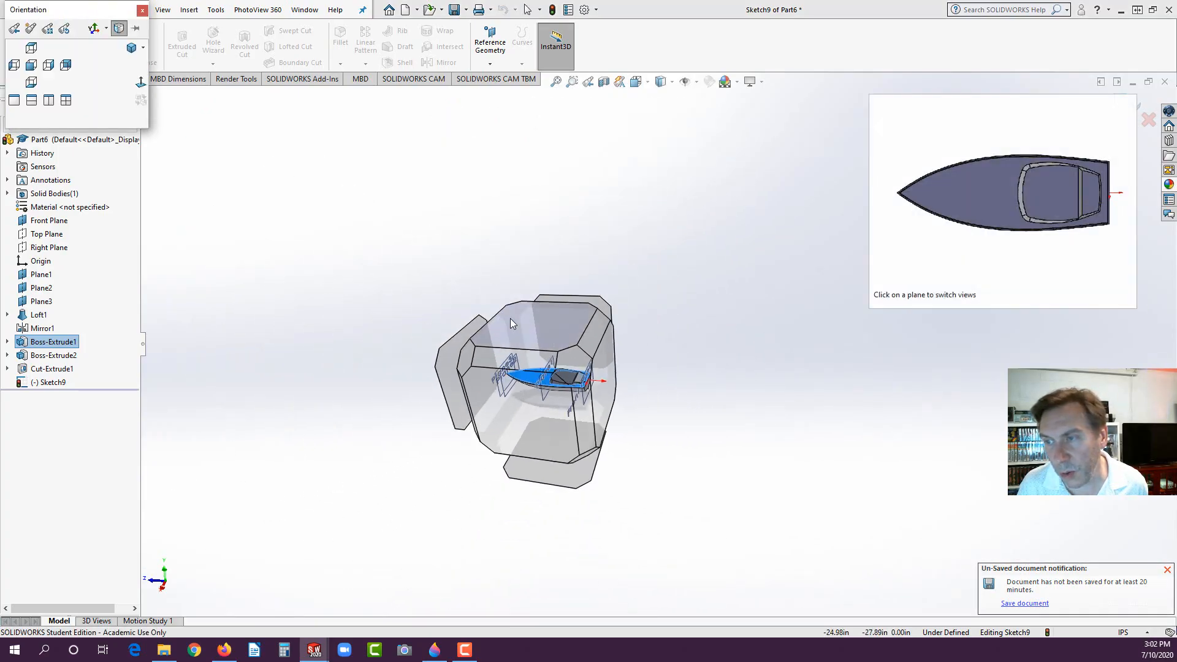
left_click(31, 64)
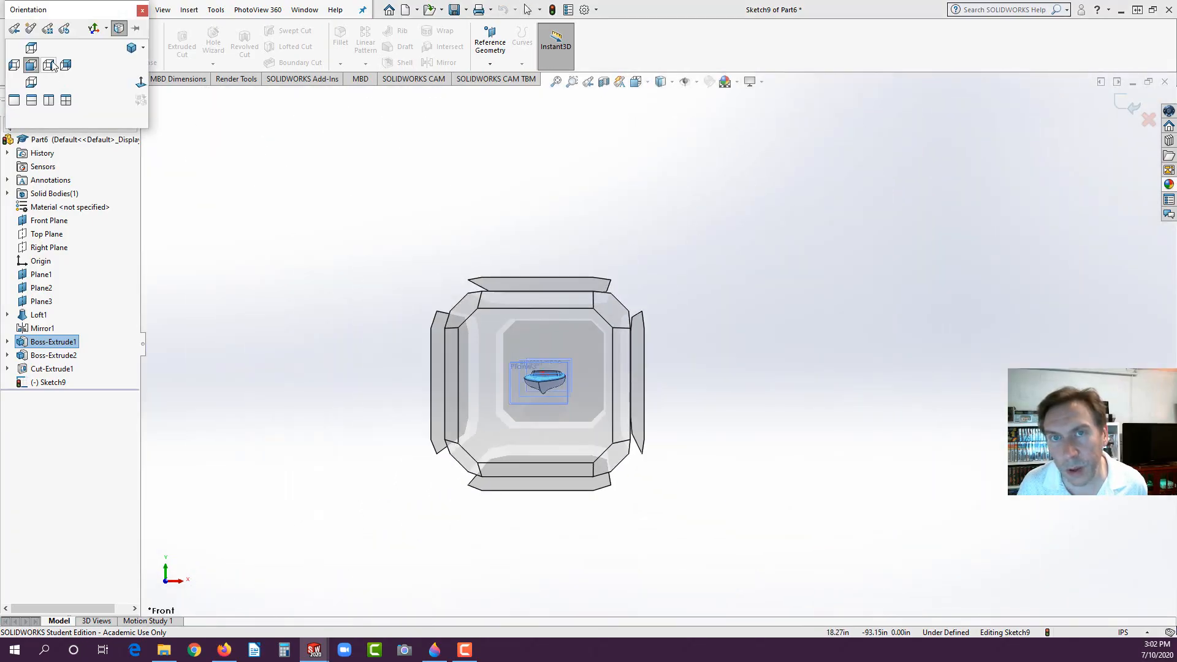
left_click(31, 52)
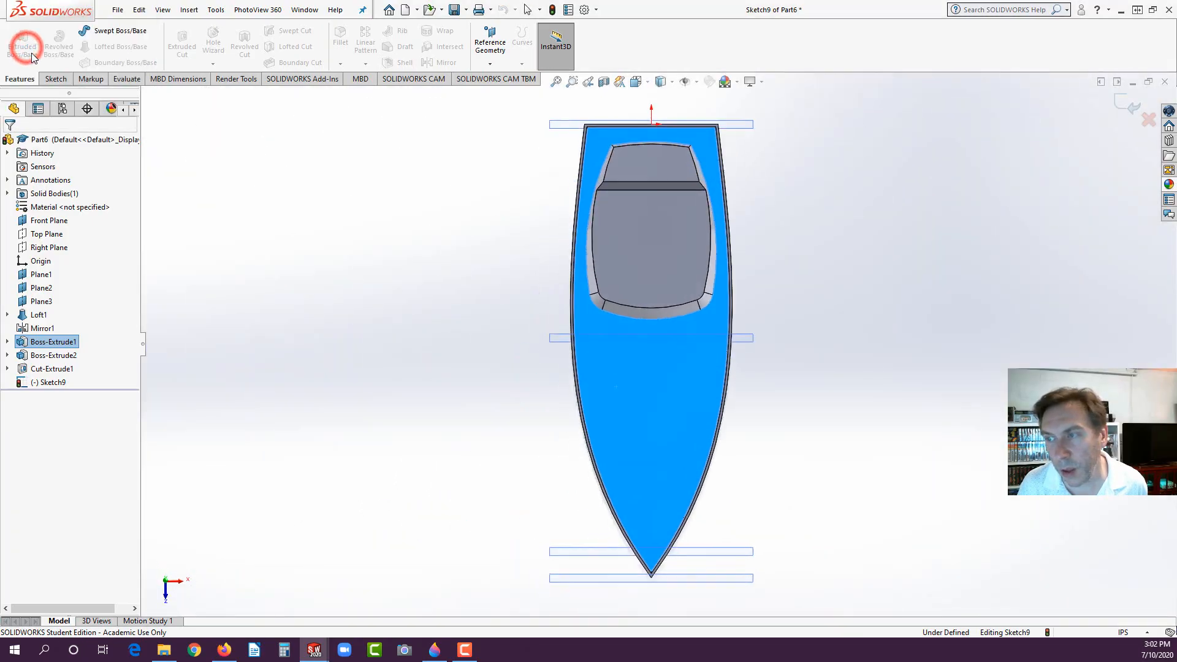
scroll(727, 347, "down", 3)
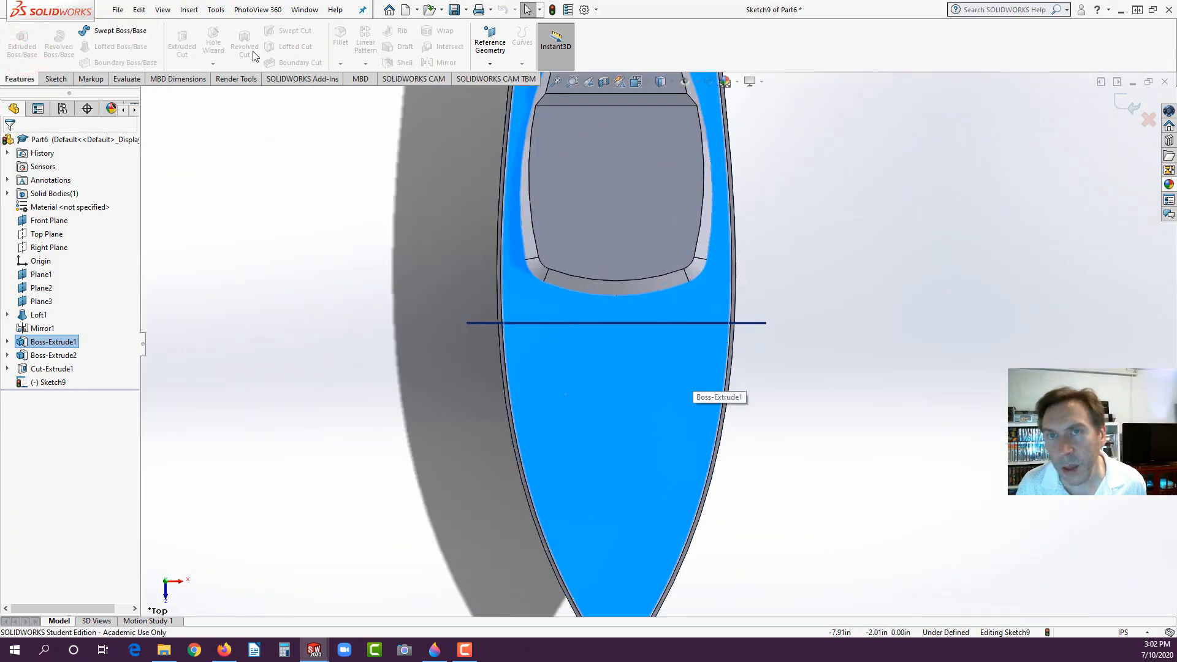
left_click(562, 333)
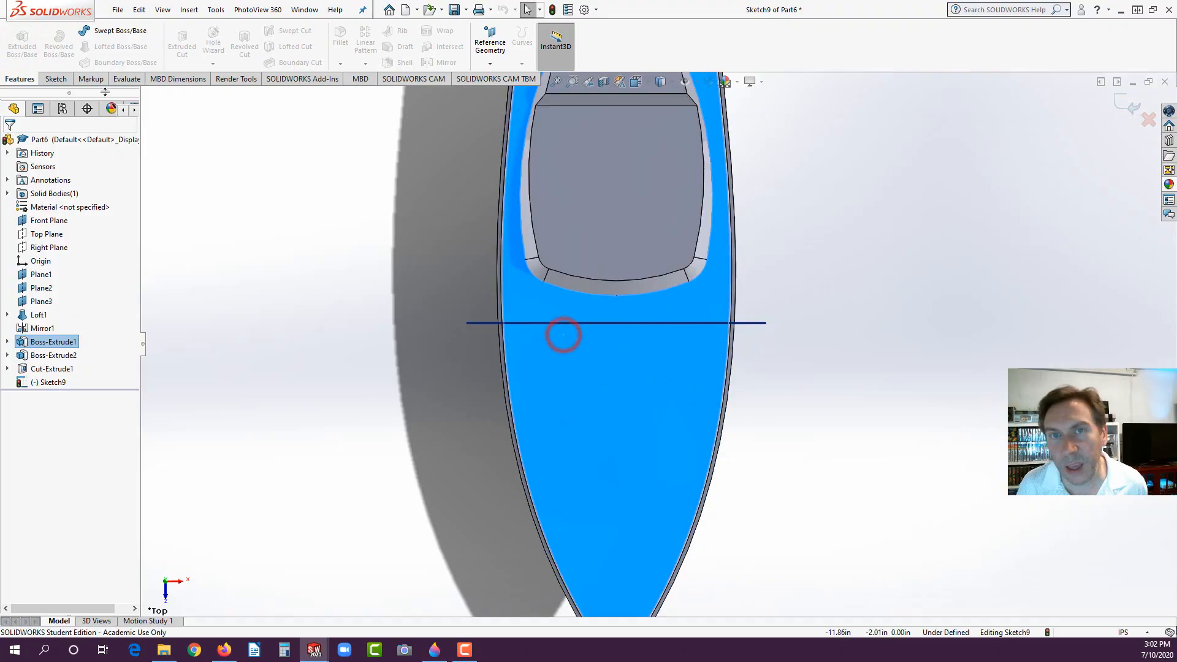
left_click(54, 79)
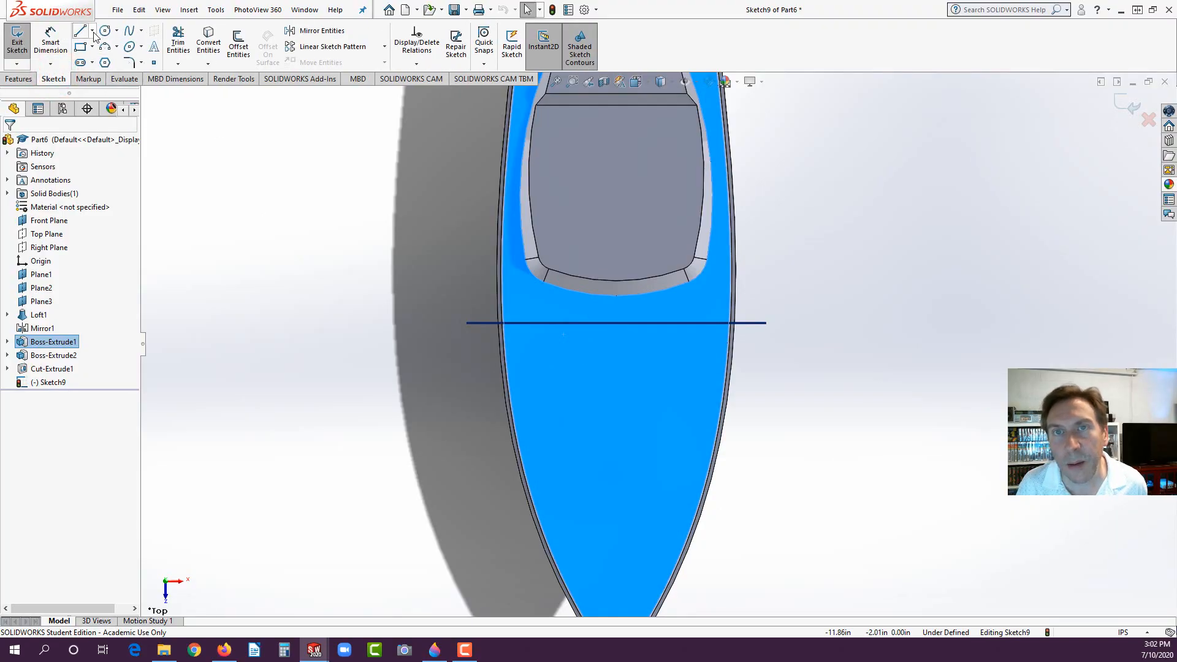
left_click(92, 30)
left_click(82, 61)
key("f")
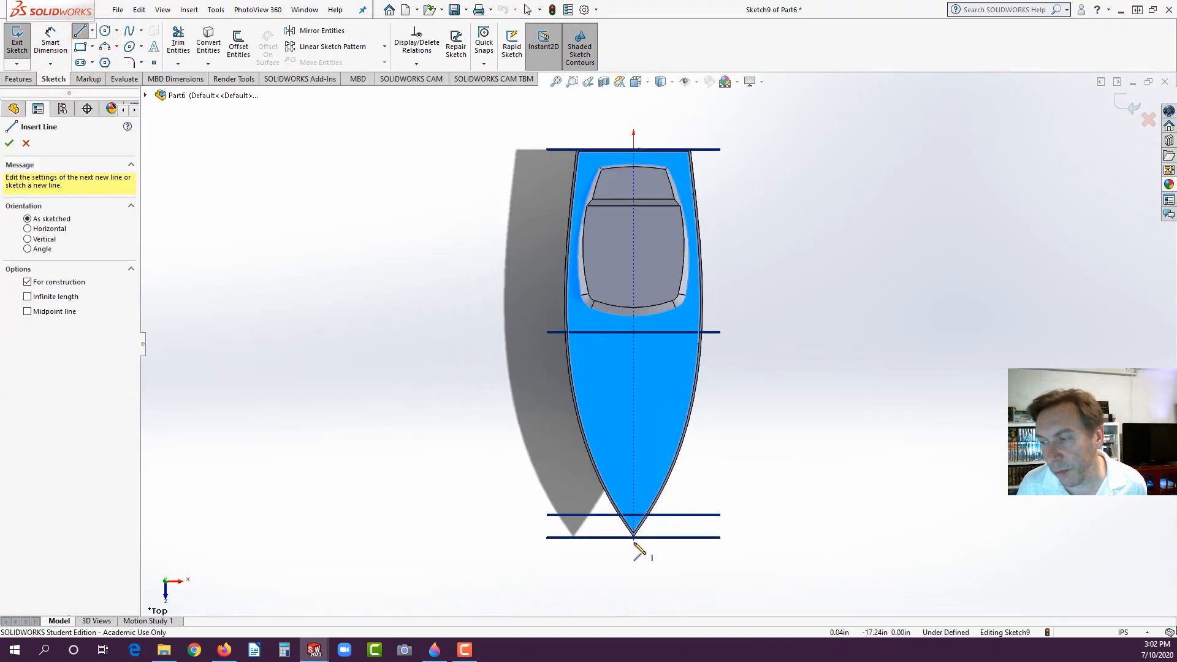
left_click(634, 537)
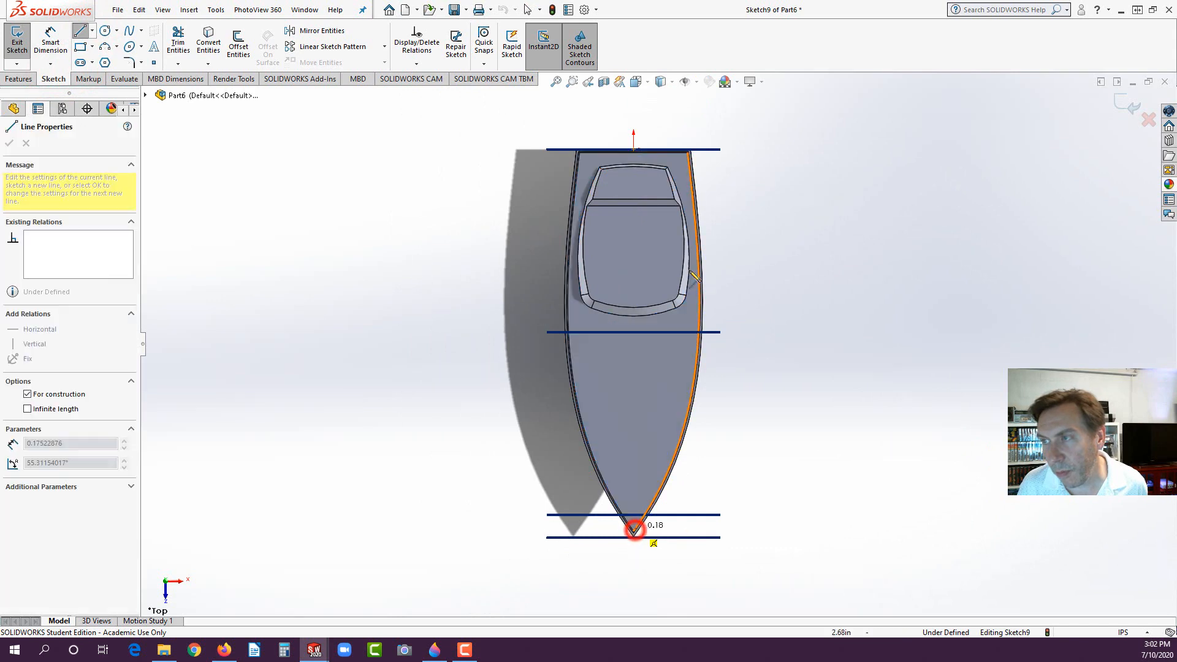
left_click(634, 150)
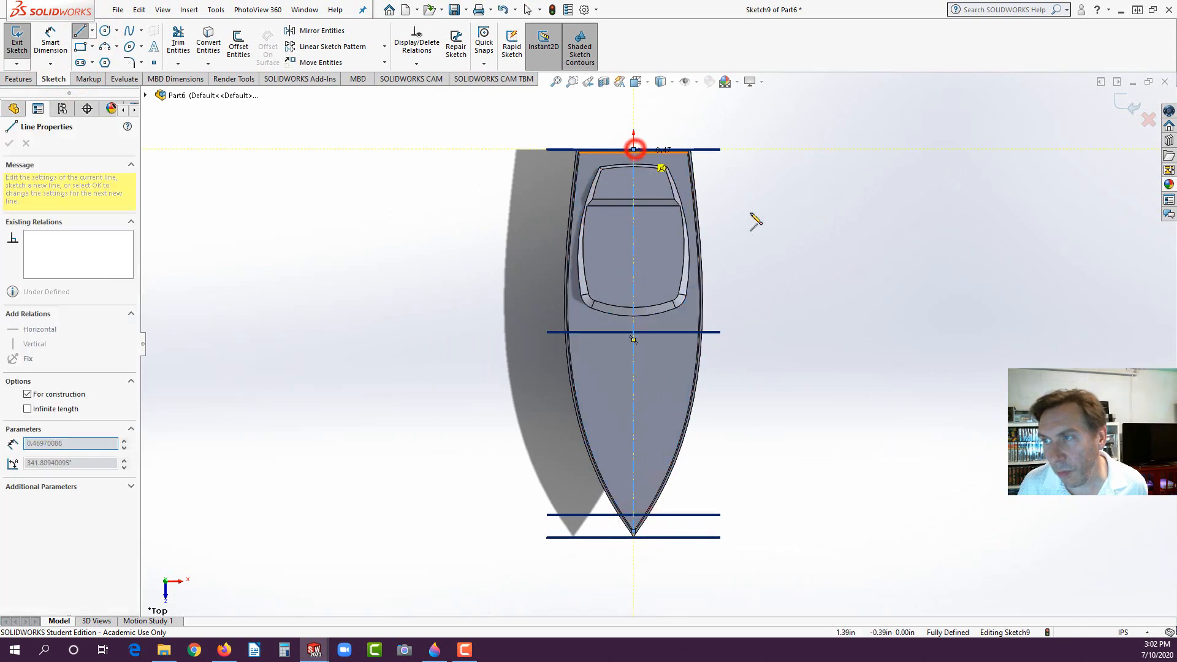
double_click(792, 252)
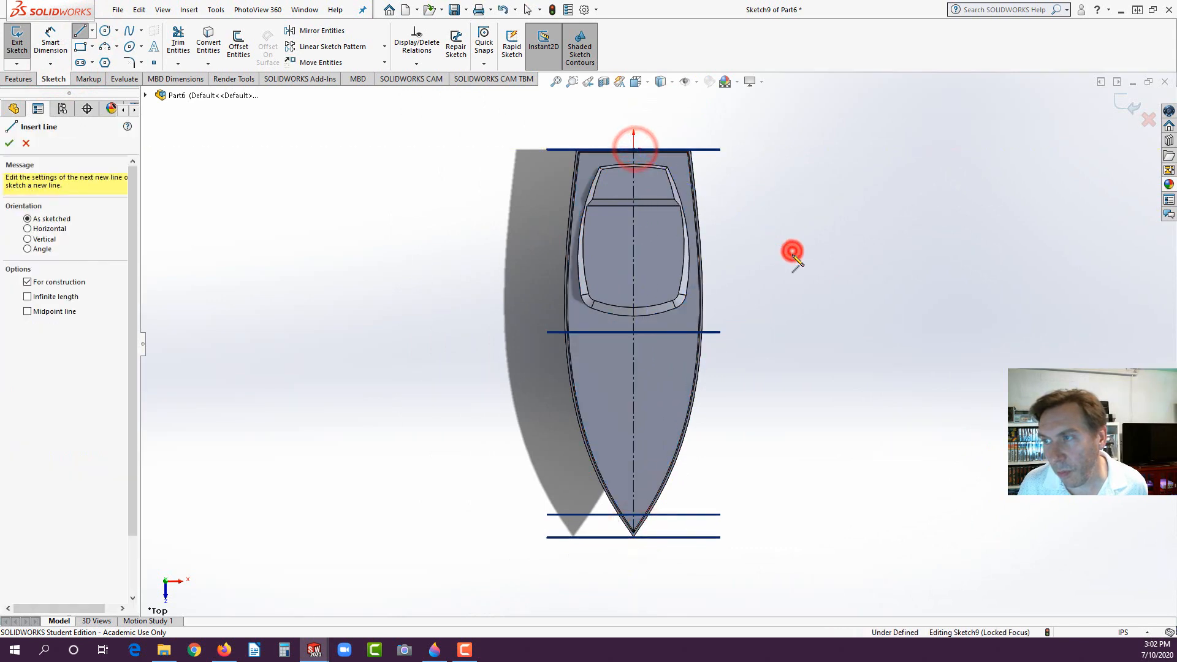
Step: Draw an eight-point S-shaped spline on one side of the foredeck, from the cabin's front corner to the deck edge near the bow
left_click(130, 32)
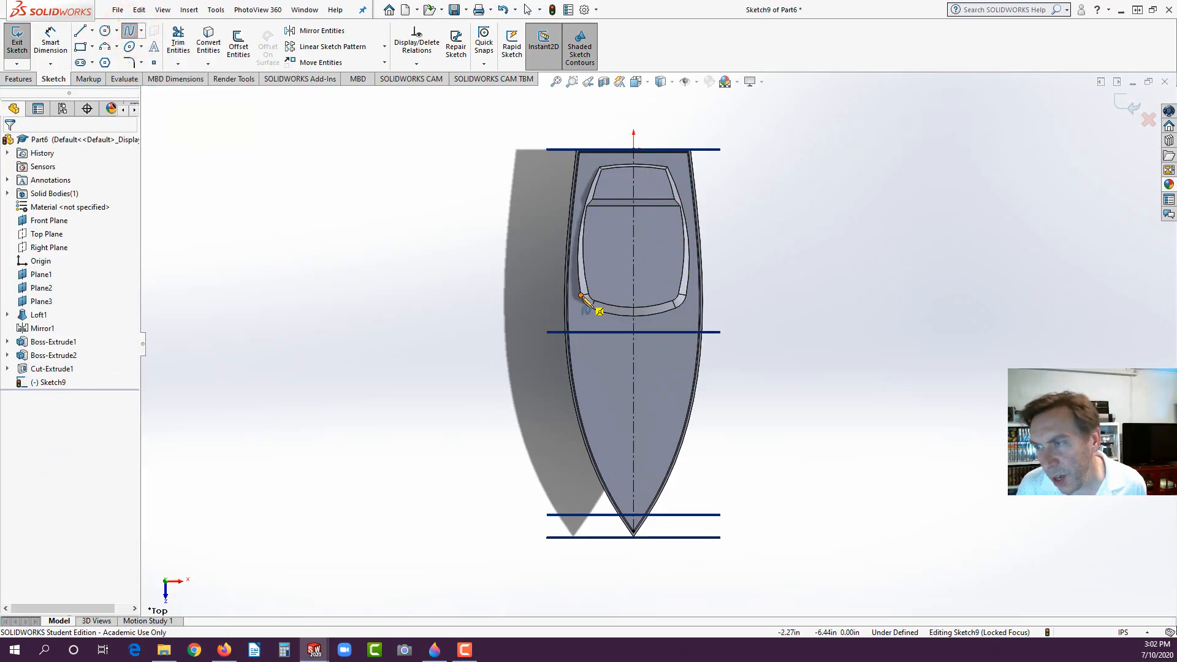
left_click(581, 296)
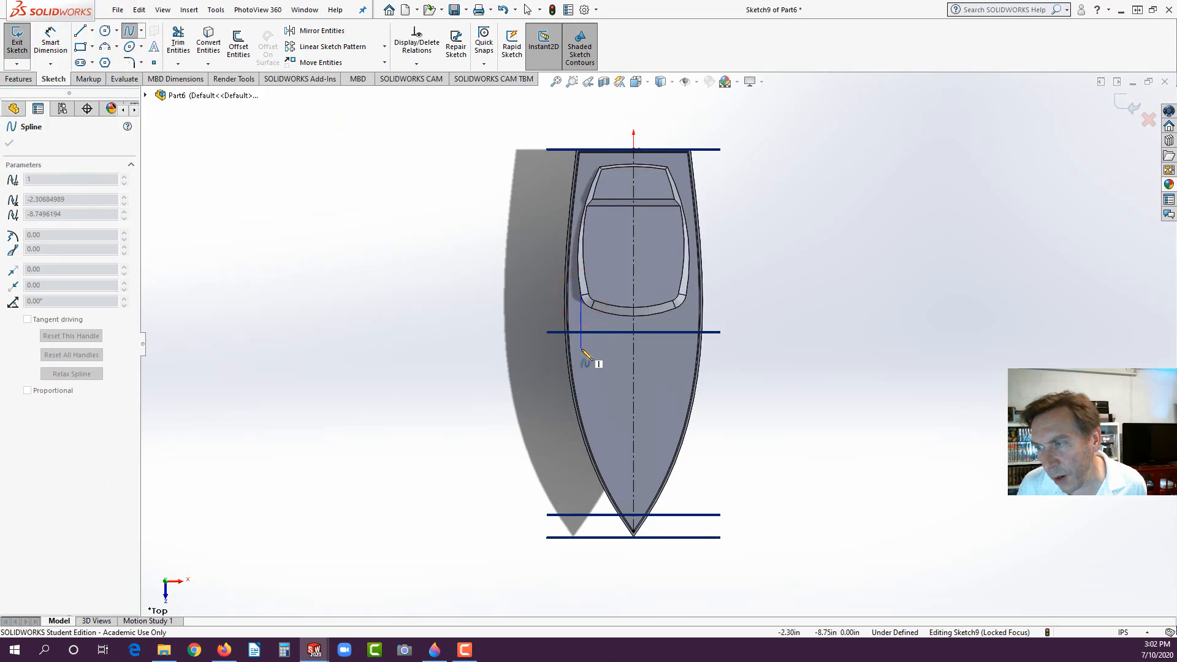
left_click(581, 349)
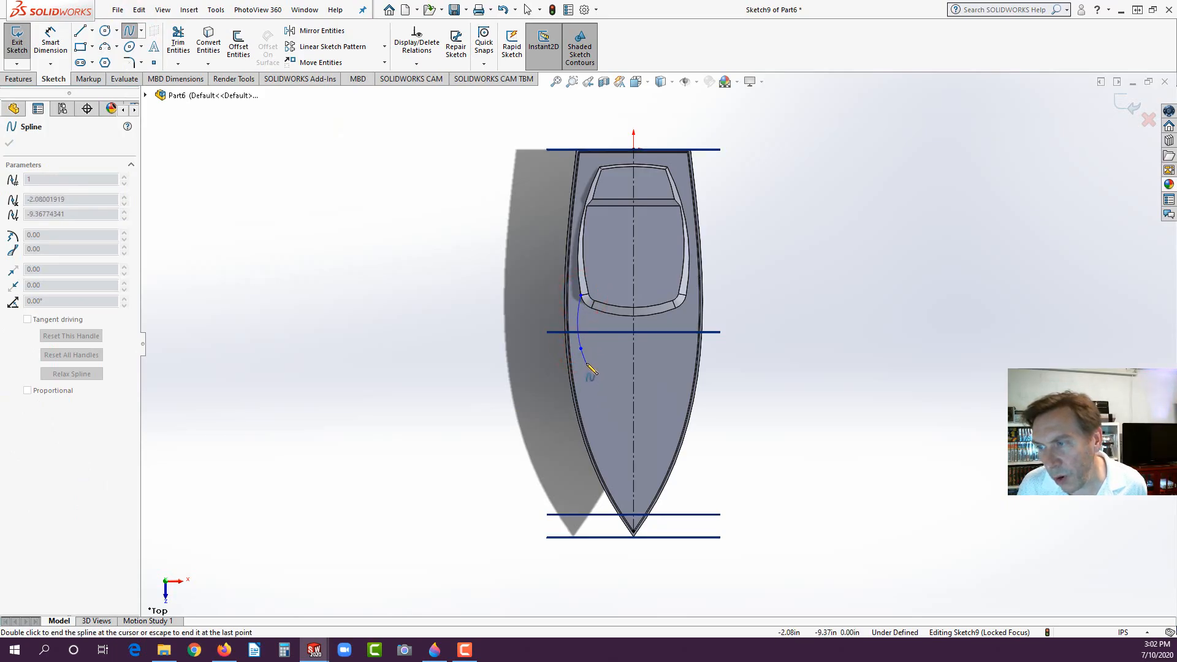
scroll(584, 369, "down", 2)
scroll(590, 360, "down", 3)
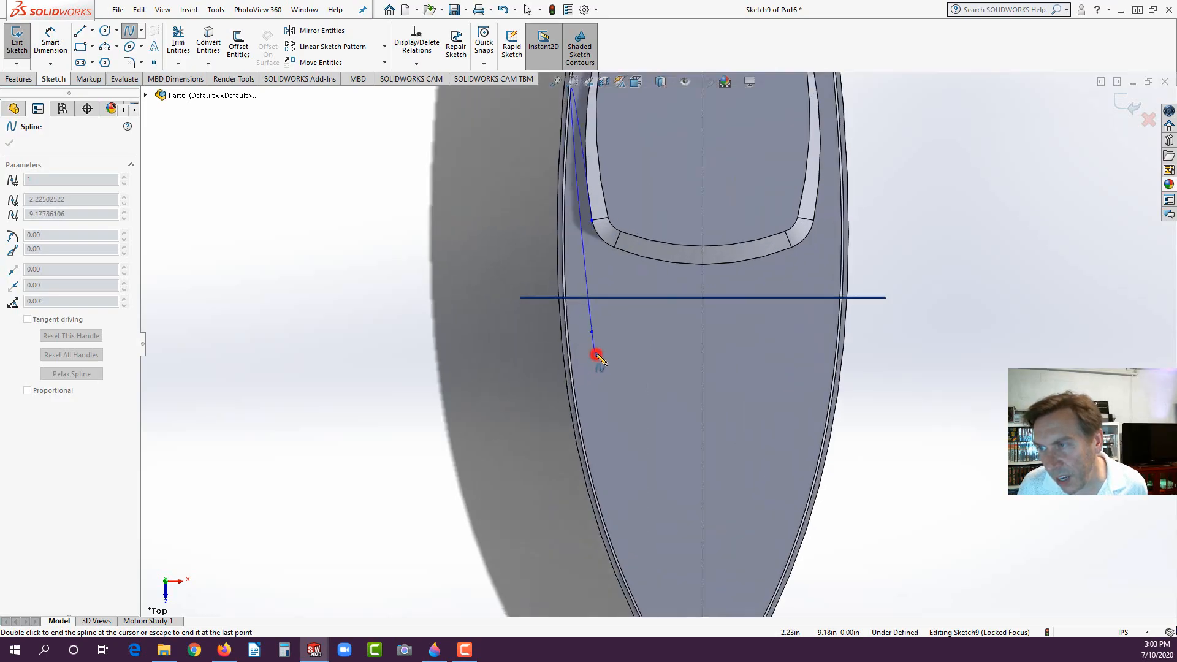
left_click(596, 354)
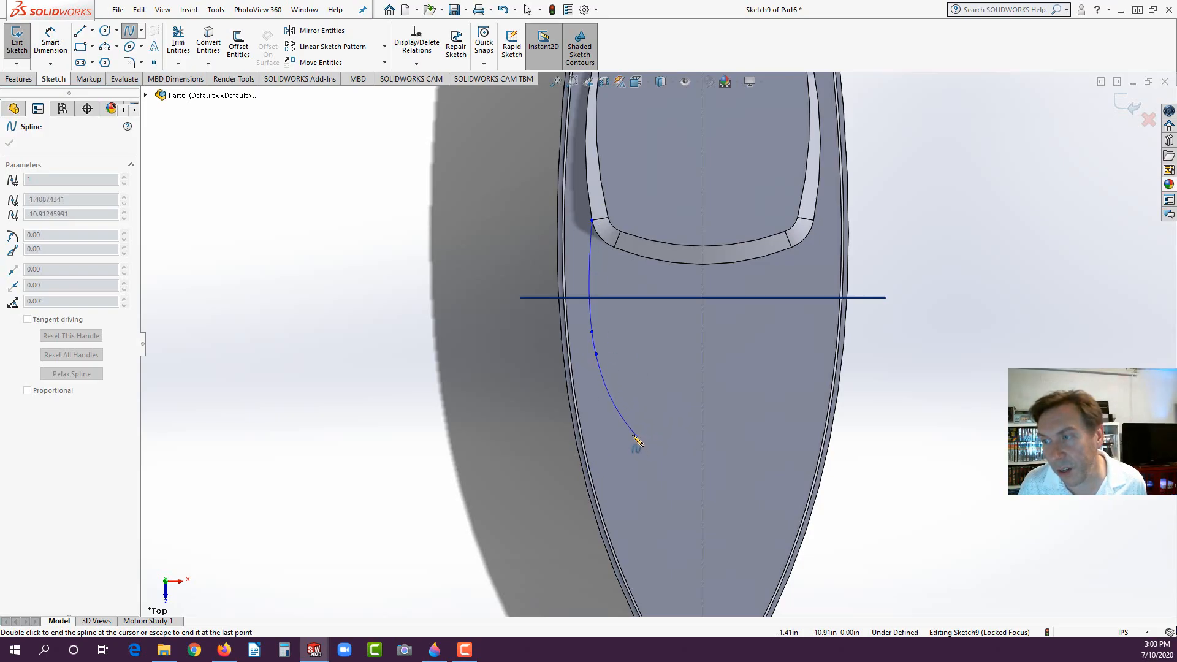
left_click(612, 400)
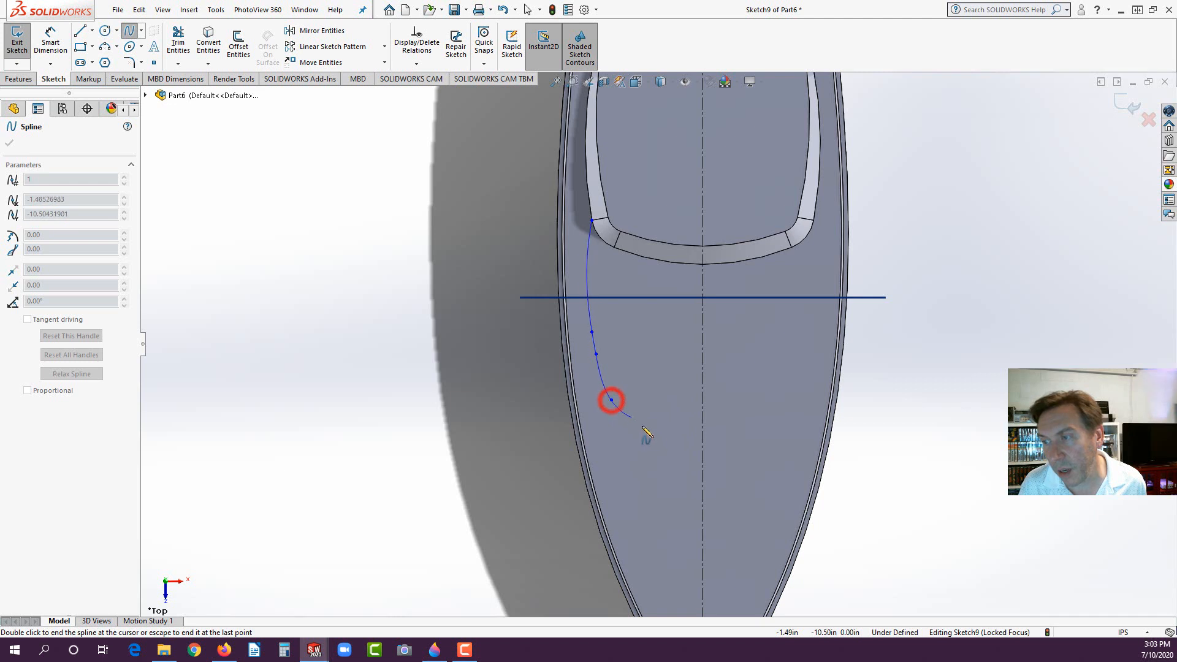
left_click(666, 446)
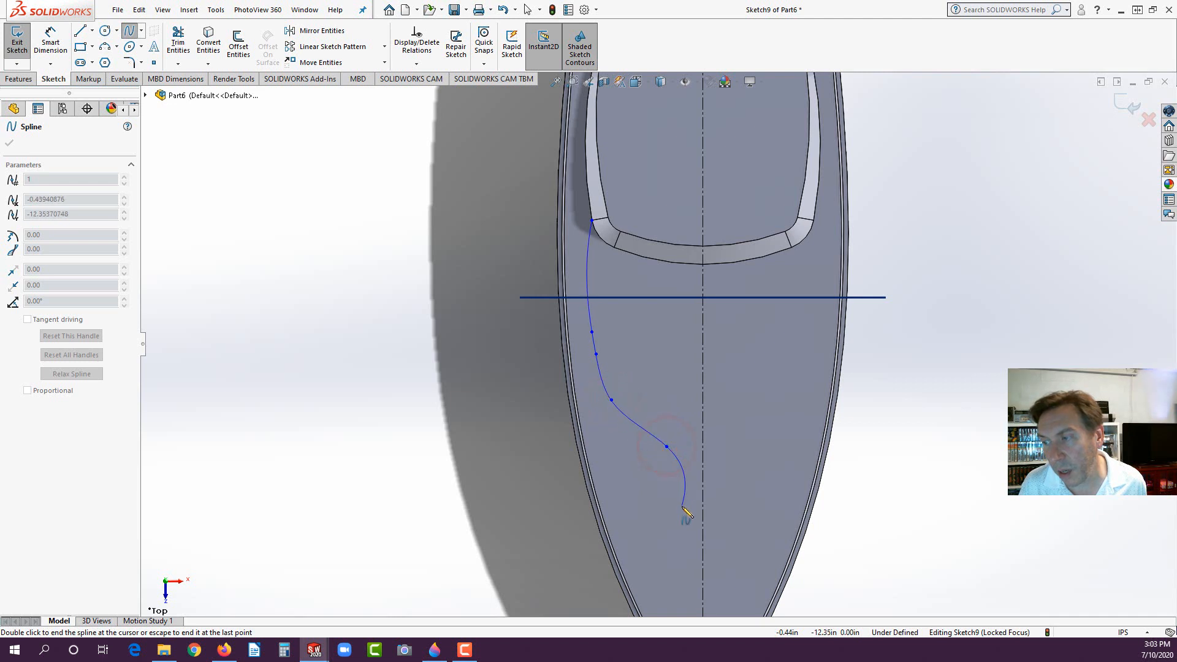
left_click(676, 533)
scroll(677, 549, "up", 3)
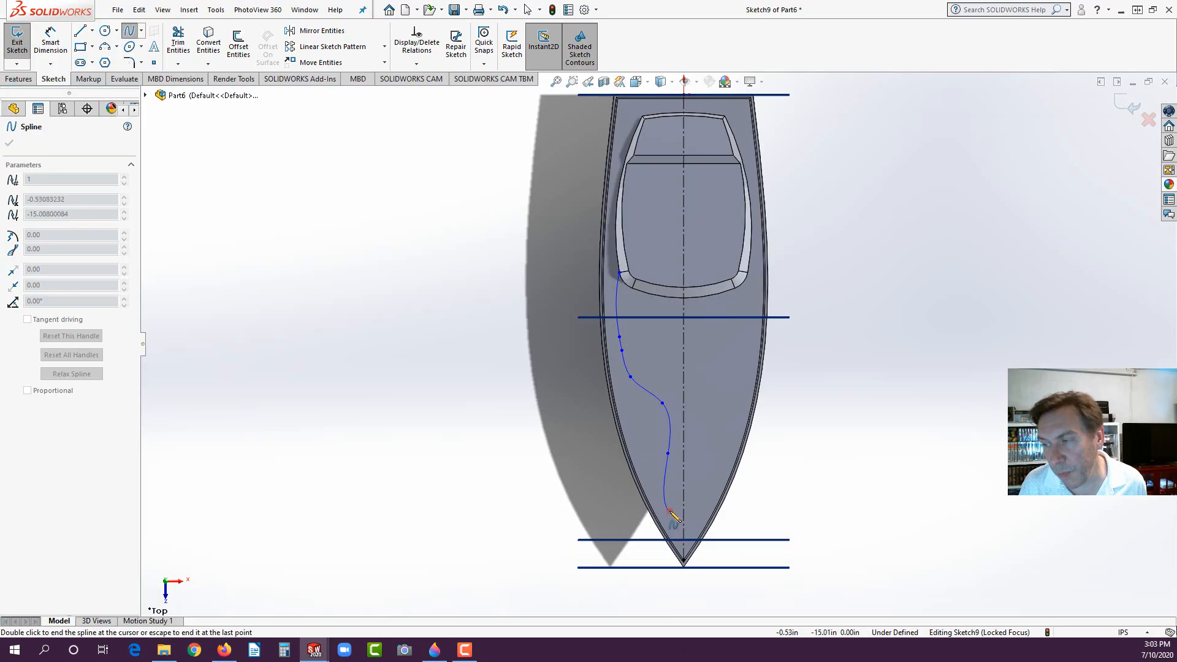
left_click(669, 511)
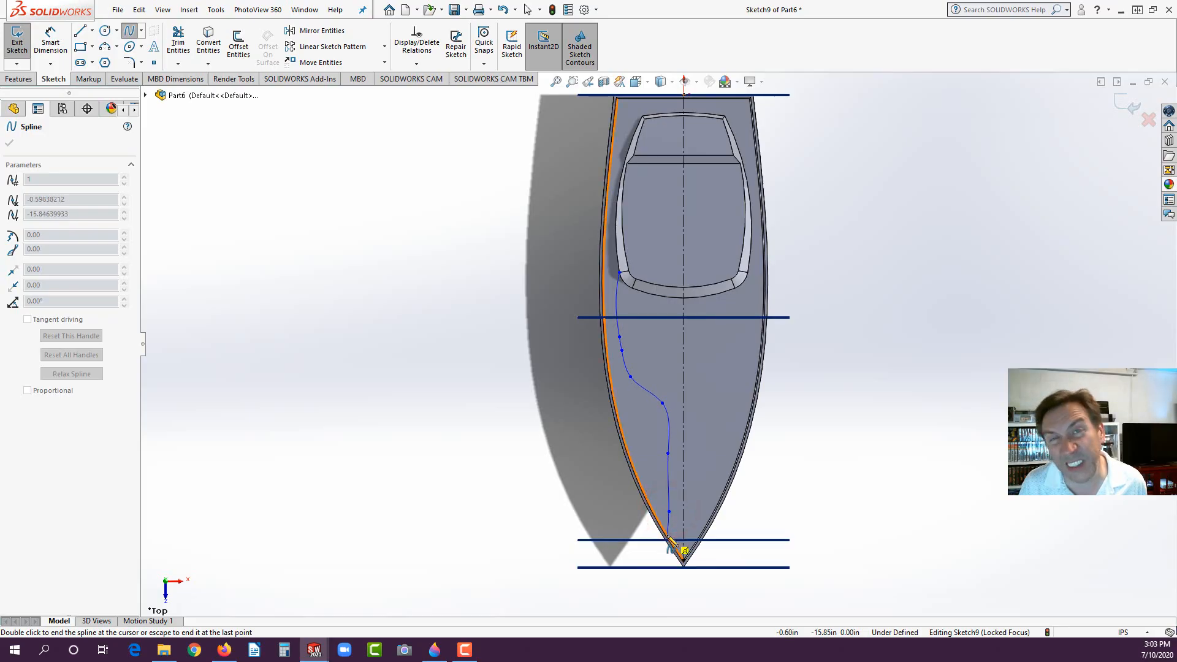
left_click(669, 535)
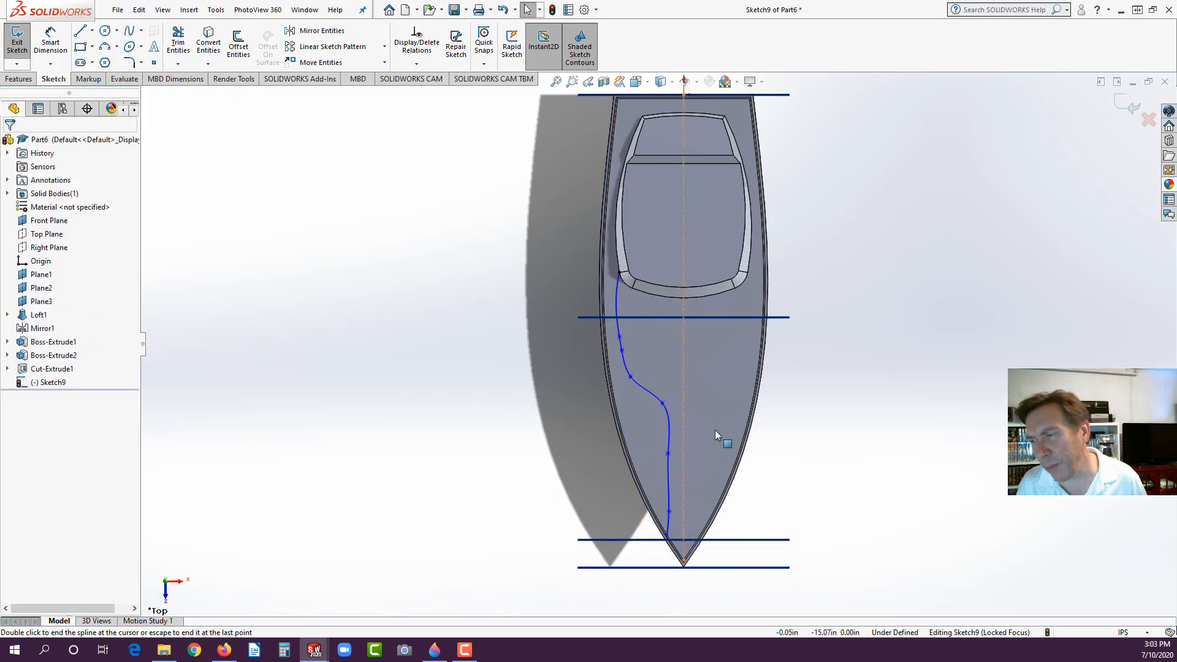
Step: Reshape the foredeck spline by moving its middle and forward points outward for a smoother curve, about 9.7 in long
scroll(707, 433, "down", 2)
left_click_drag(642, 388, 620, 387)
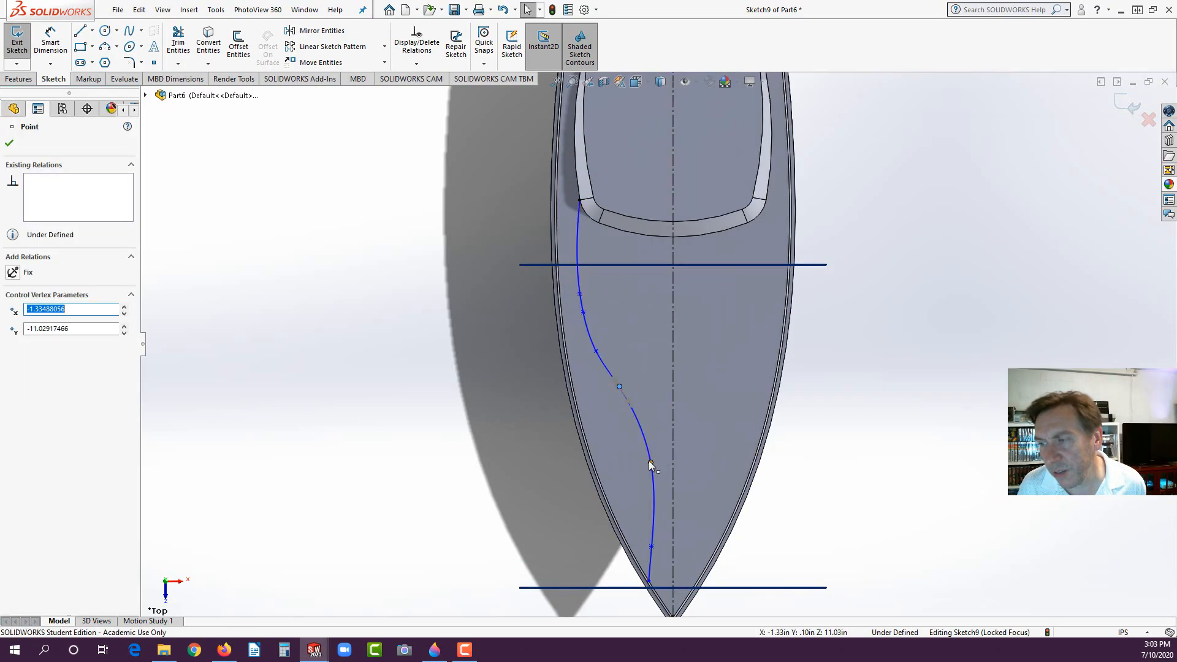
left_click_drag(649, 461, 645, 455)
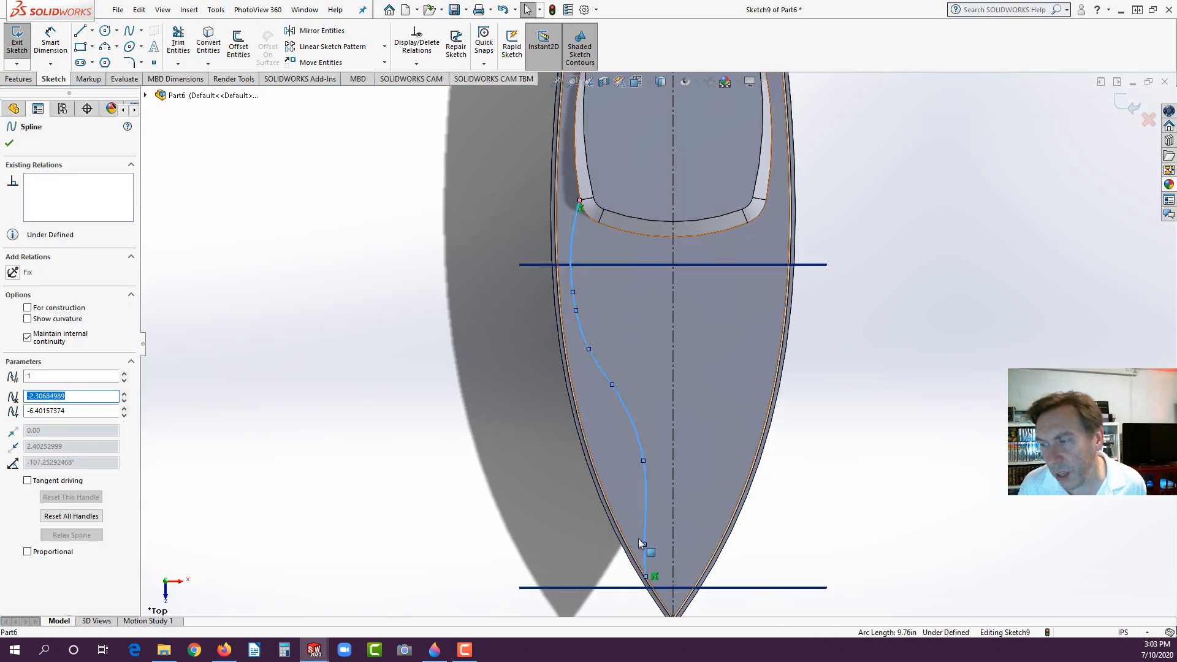
left_click(460, 539)
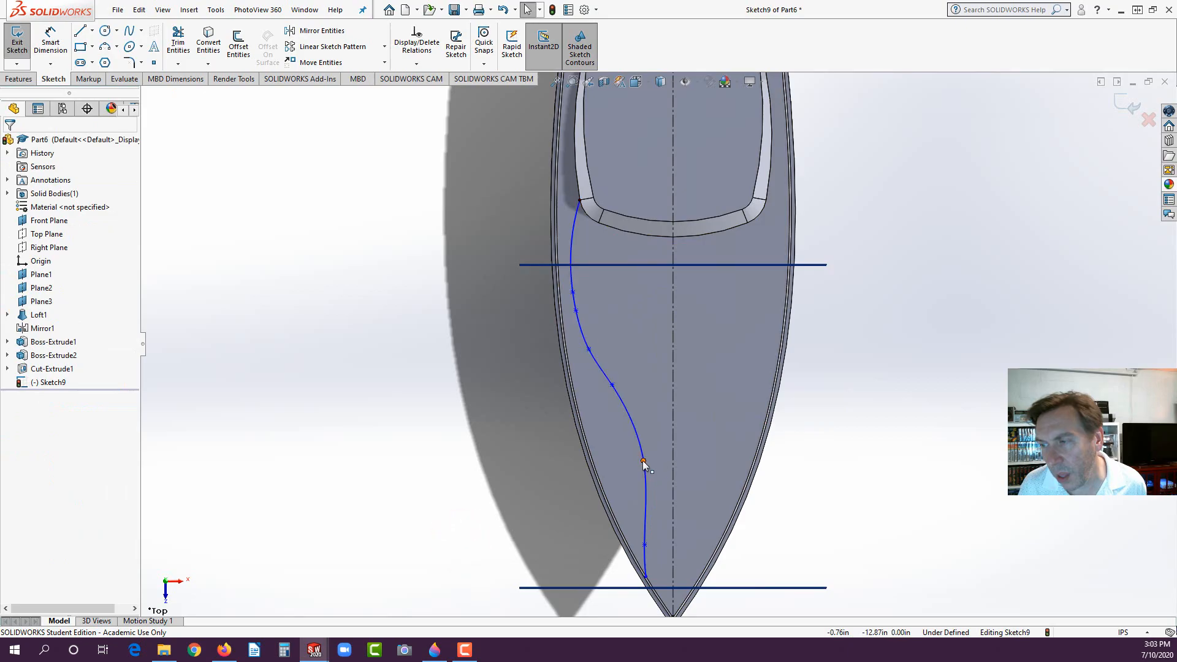
mouse_move(643, 461)
left_mouse_down()
mouse_move(620, 477)
mouse_move(639, 463)
left_mouse_up()
left_click(480, 490)
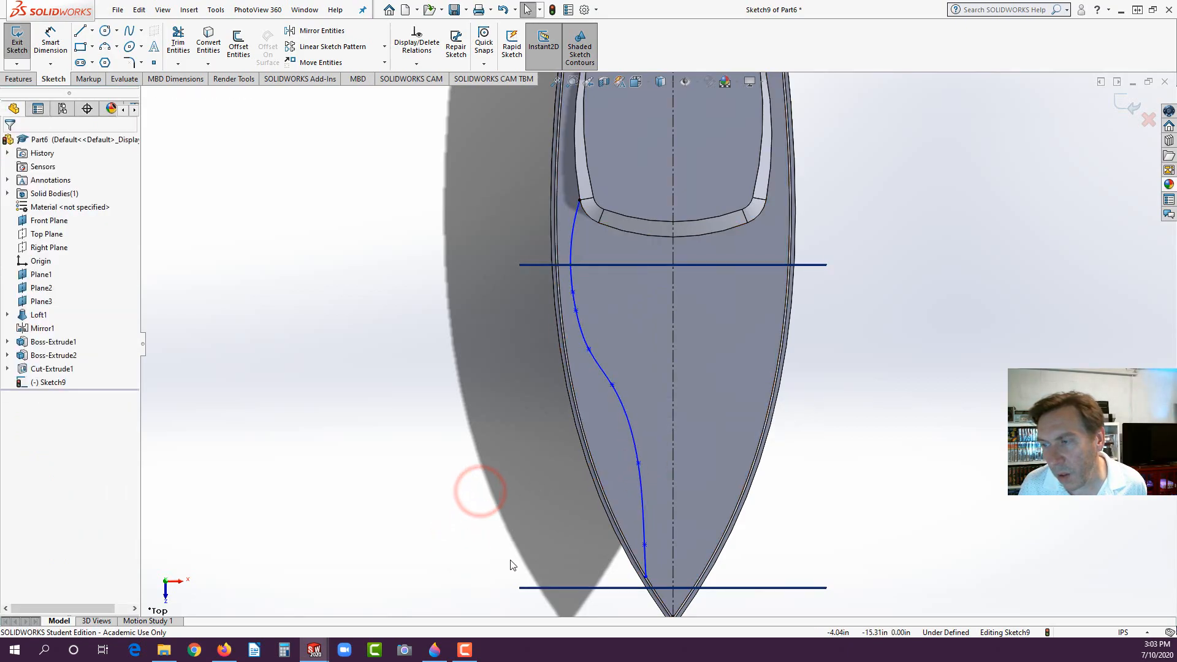
Step: Mirror the foredeck spline about the construction centerline to the other side of the deck
left_click(603, 371)
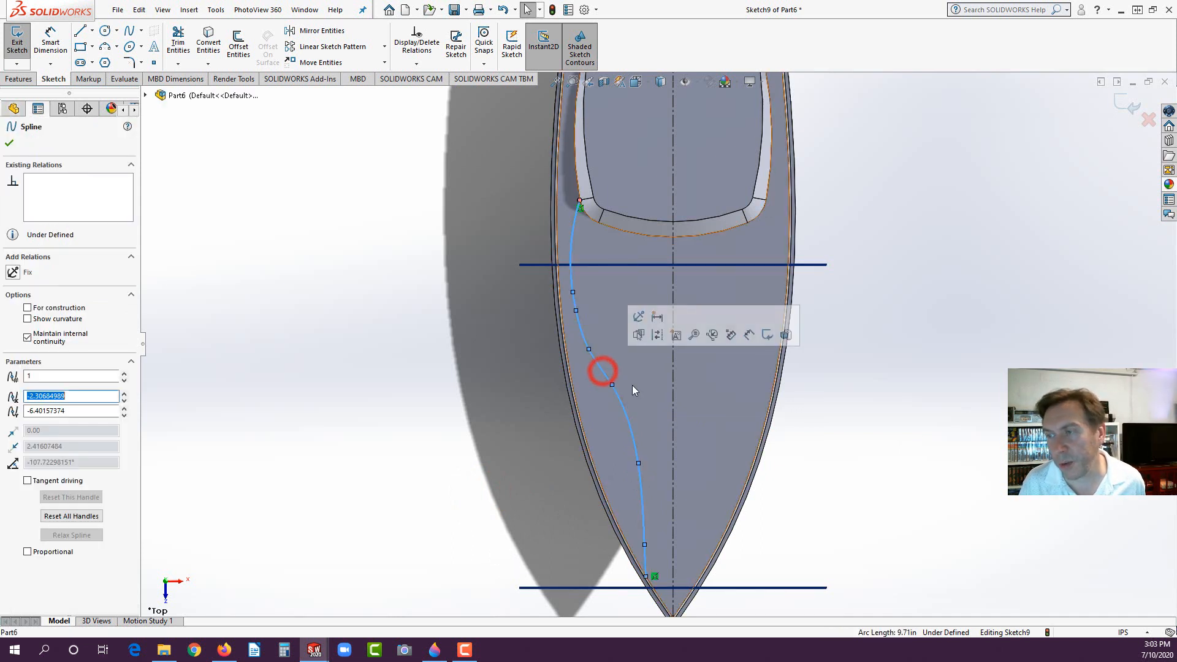
left_click(674, 397)
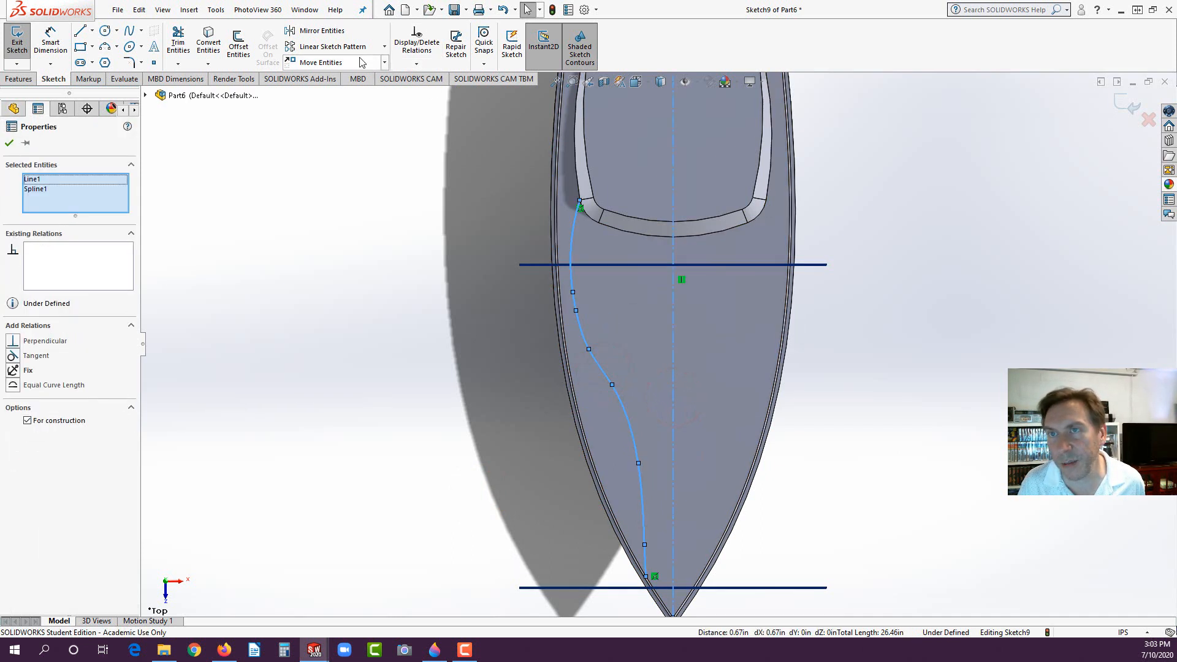
left_click(331, 31)
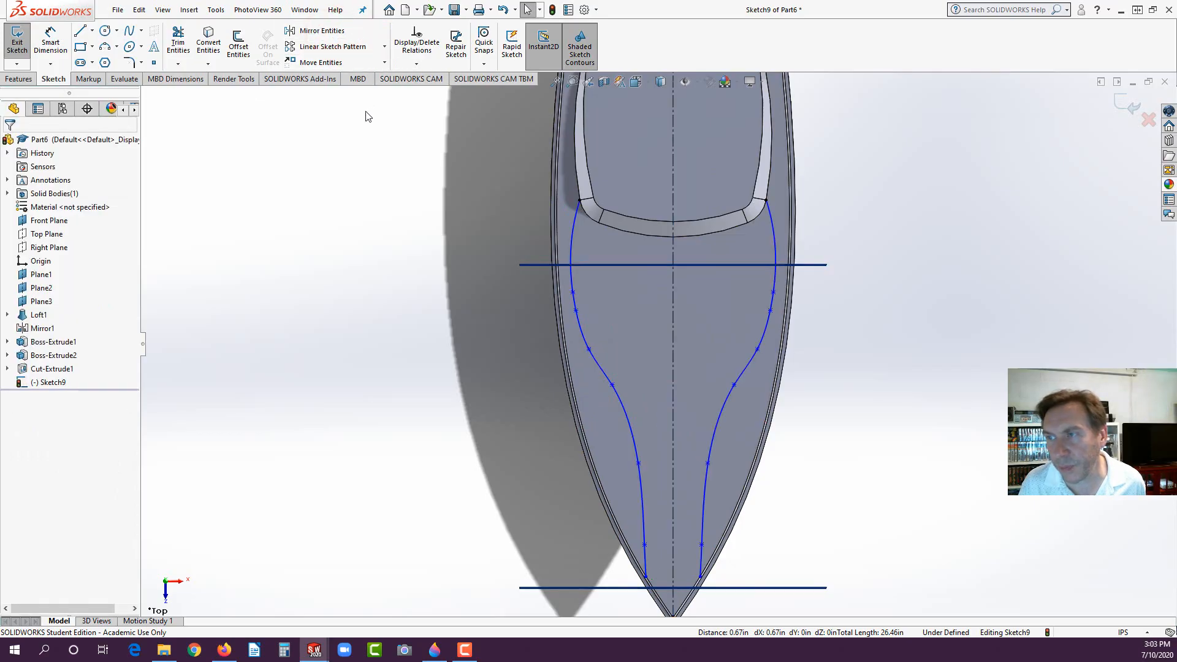
Step: Convert the raised cabin's front base edge and its two adjoining corner arcs into entities of the foredeck sketch
left_click(584, 210)
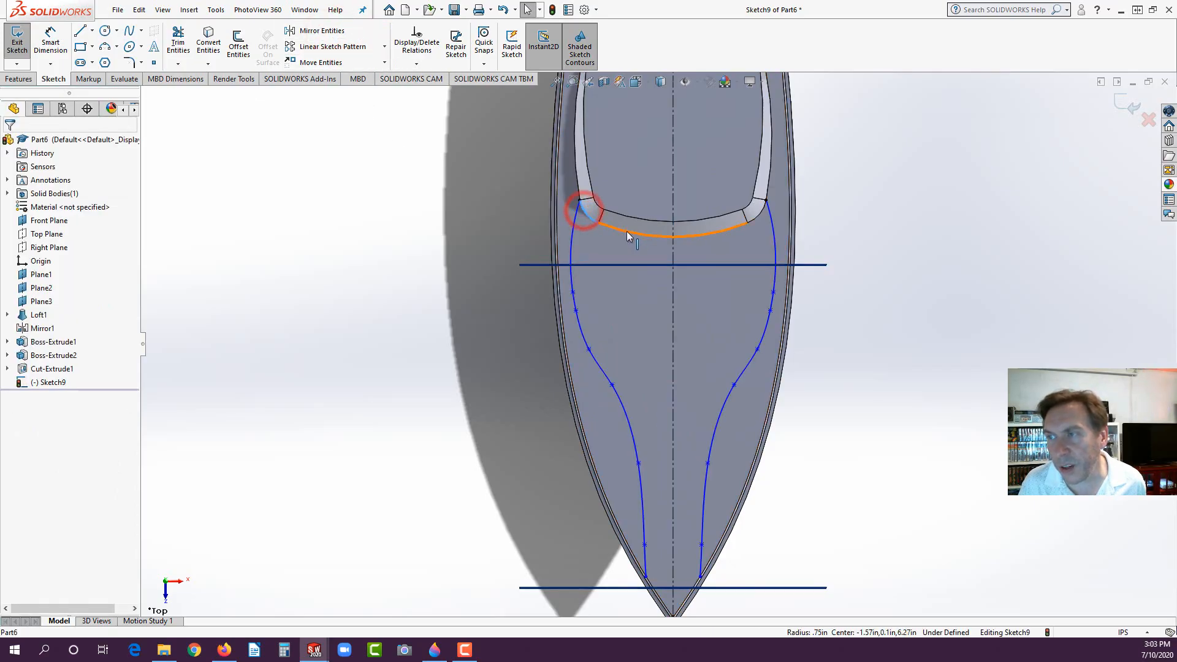
left_click(628, 237)
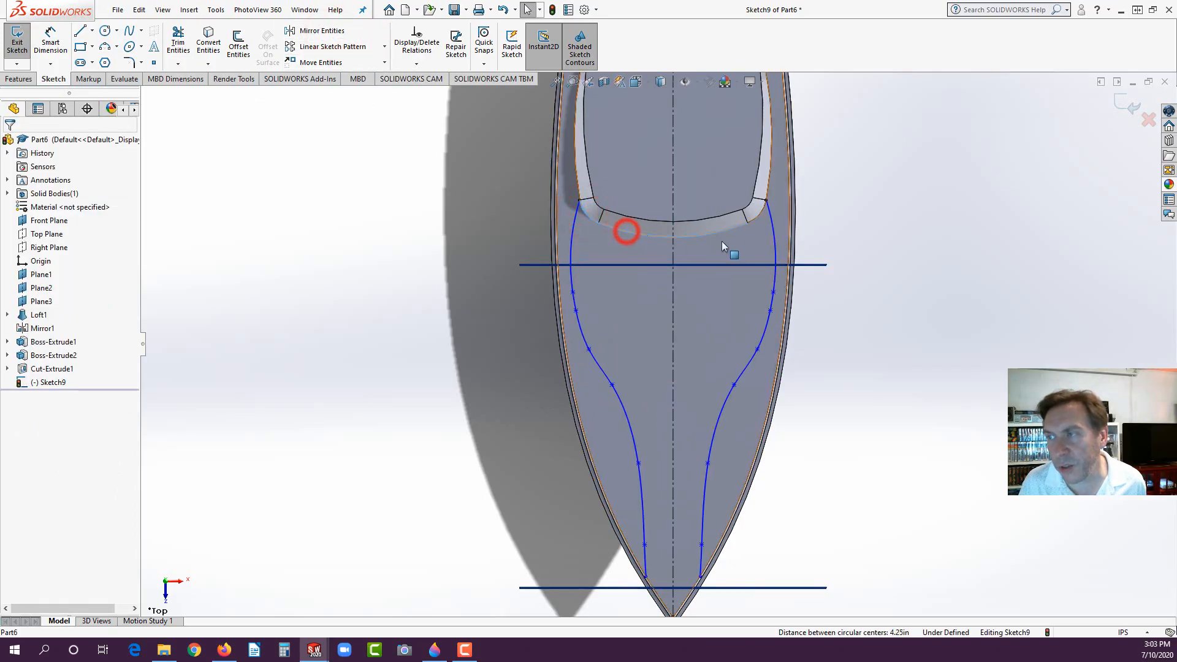
left_click(760, 219)
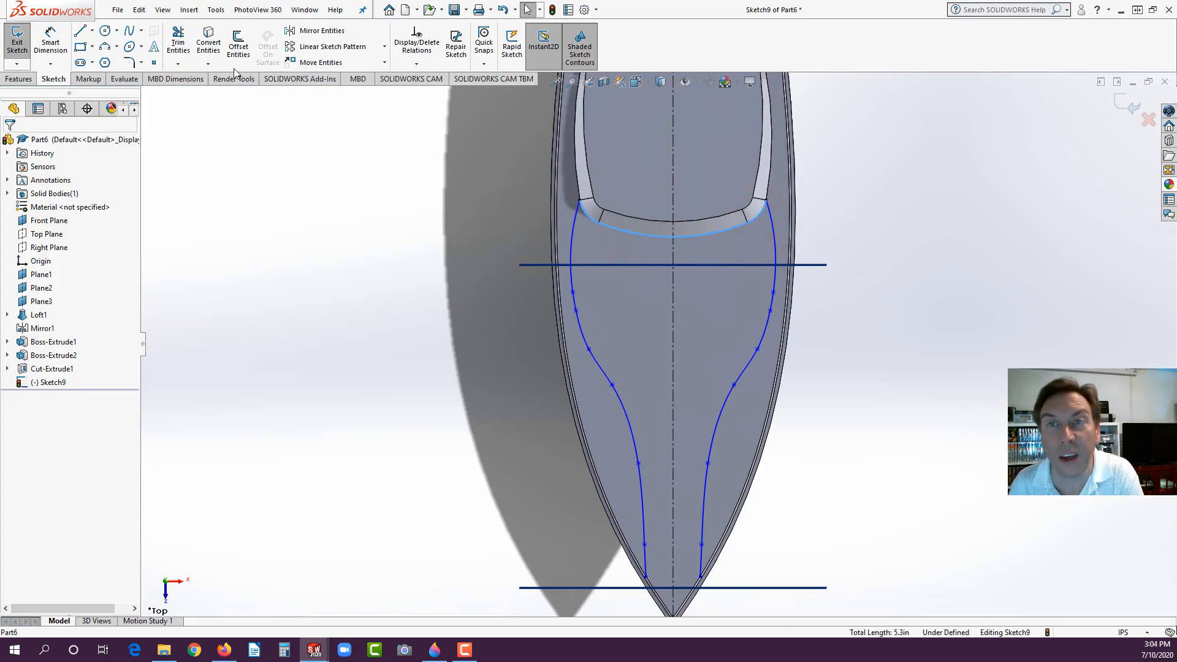
left_click(210, 42)
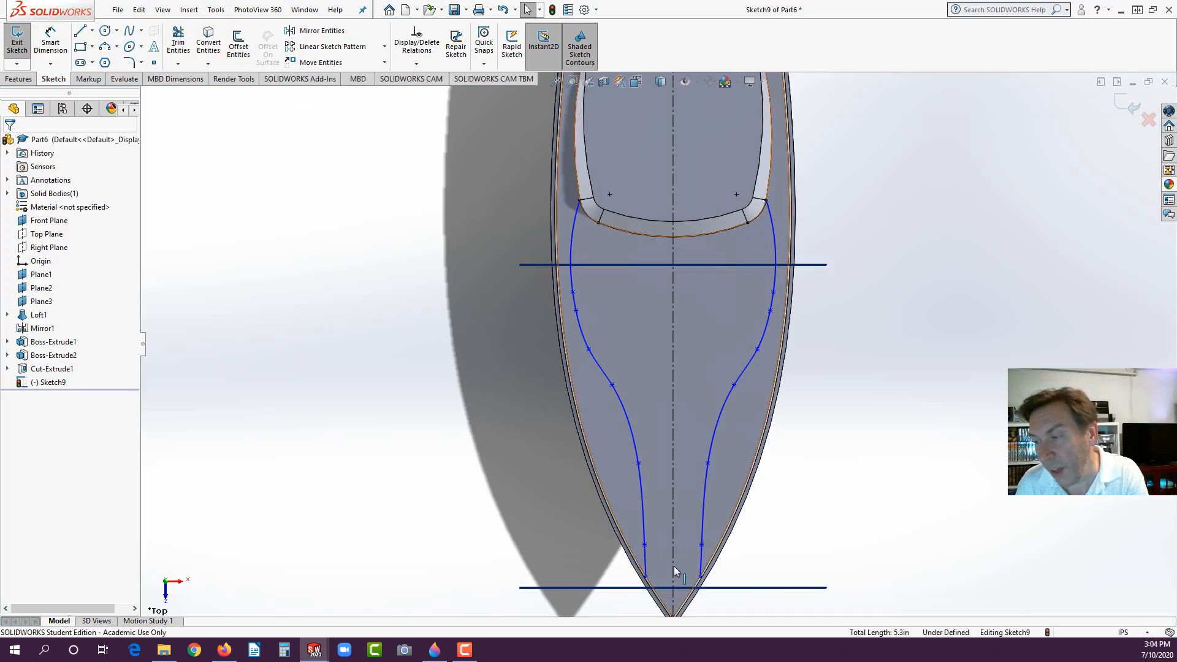
Step: Convert the two inner rim edges of the deck that meet at the bow into sketch entities
scroll(720, 571, "up", 4)
scroll(689, 462, "down", 2)
scroll(684, 454, "down", 5)
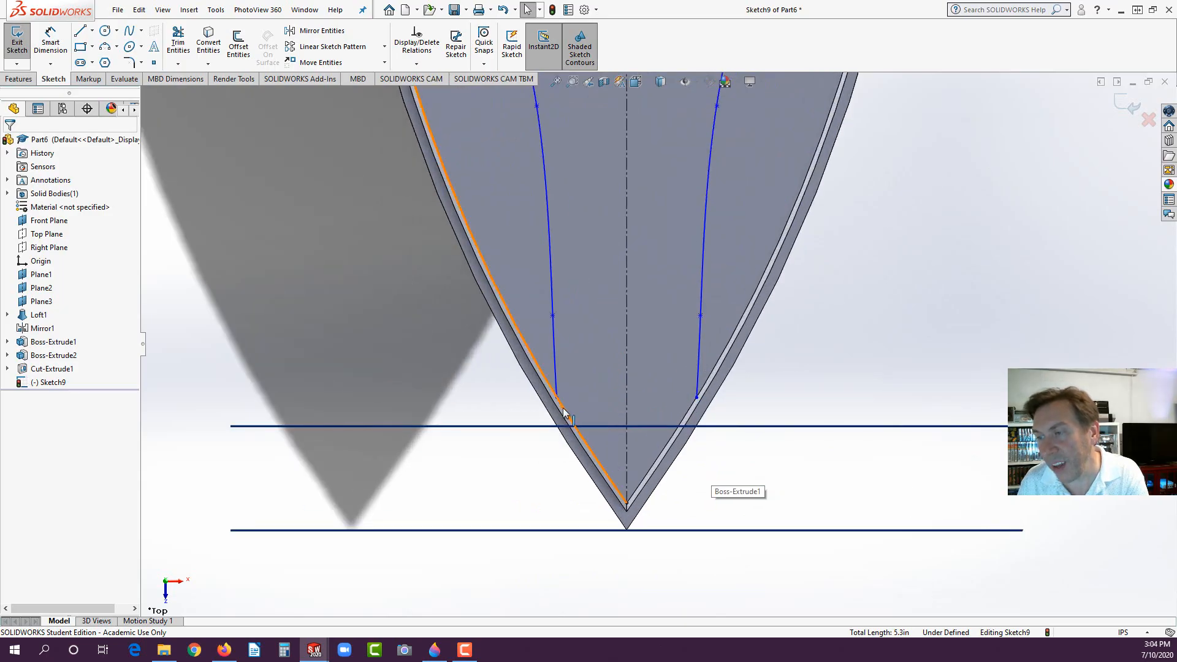
left_click(563, 409)
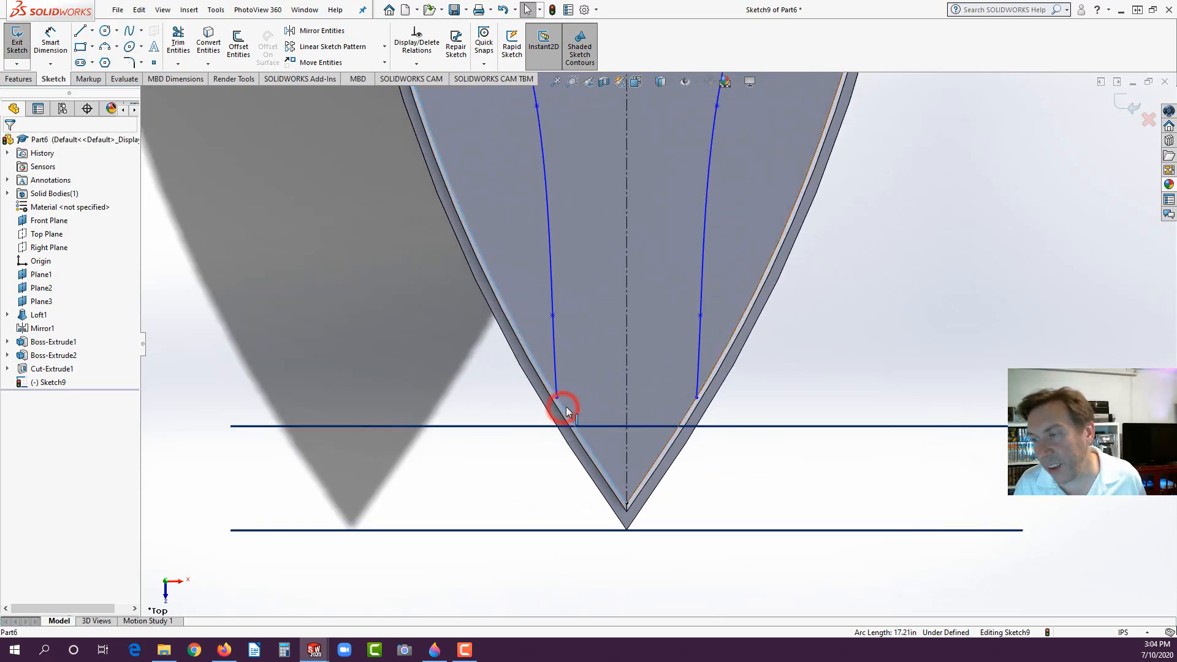
left_click(670, 442, "ctrl")
scroll(653, 457, "down", 1)
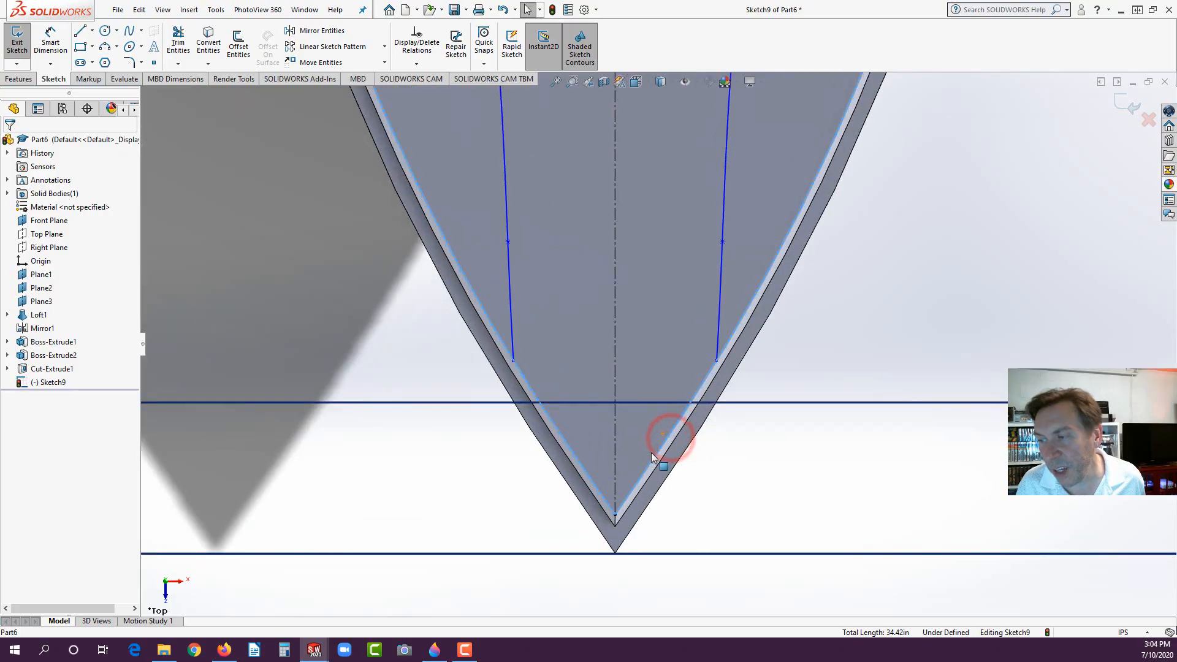
scroll(653, 457, "down", 2)
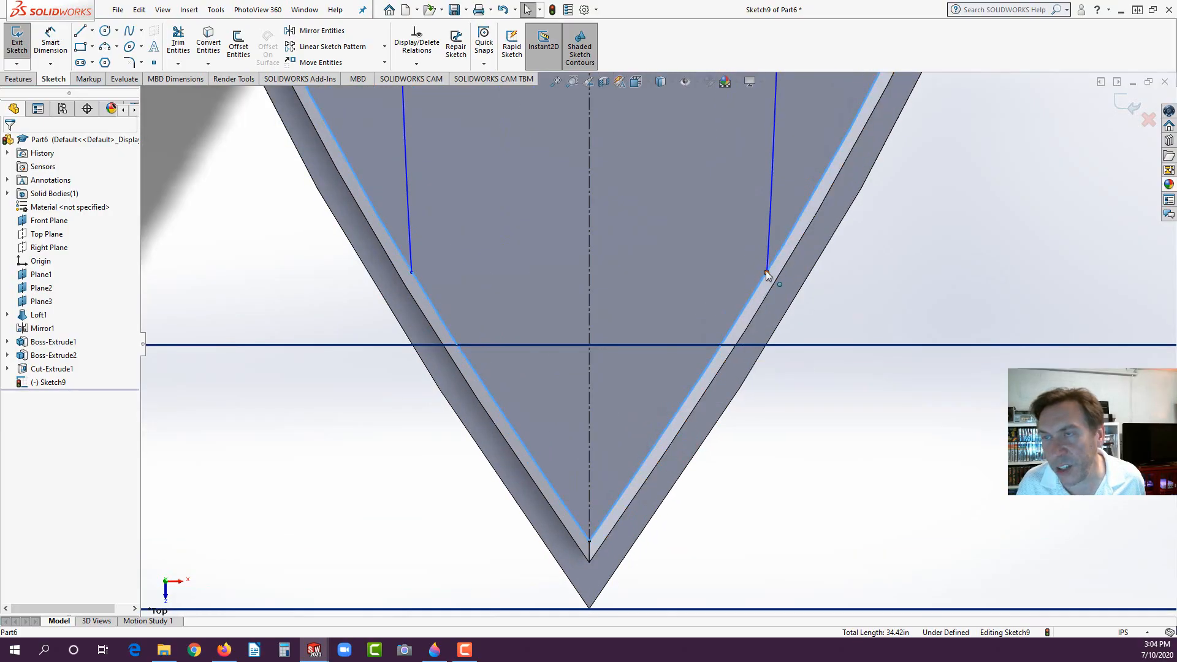
left_click(209, 42)
left_click(169, 201)
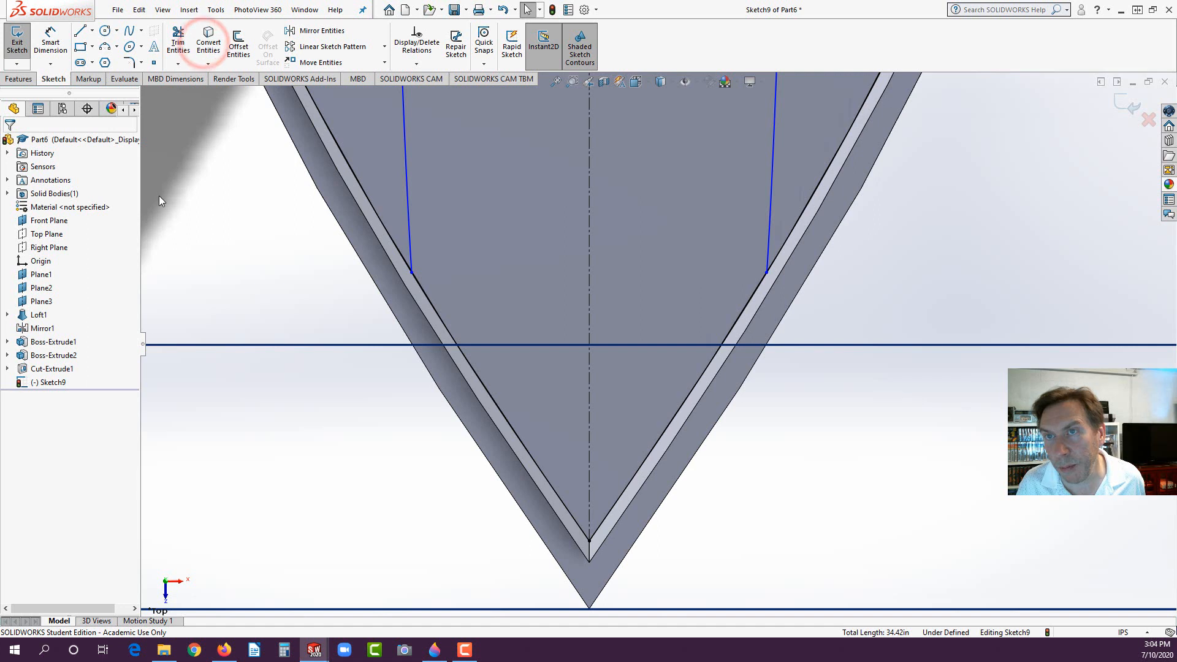
Step: Trim both converted rim edges back to the spline ends with Trim to closest, leaving a closed foredeck profile
left_click(178, 41)
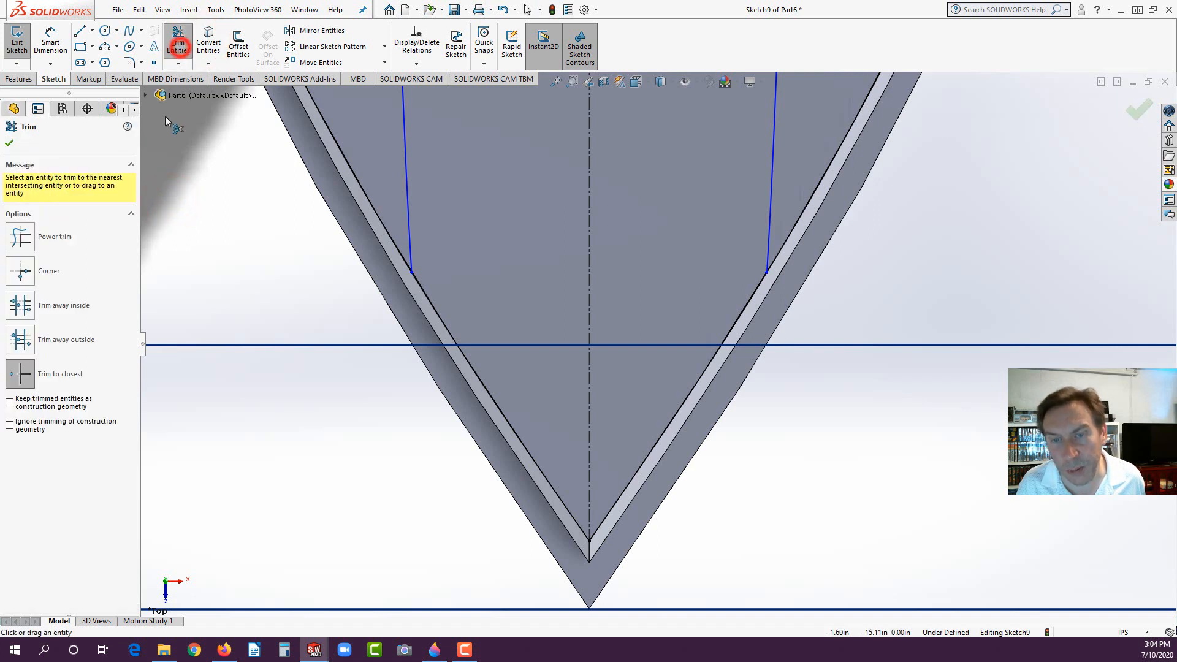
left_click(21, 374)
left_click(362, 187)
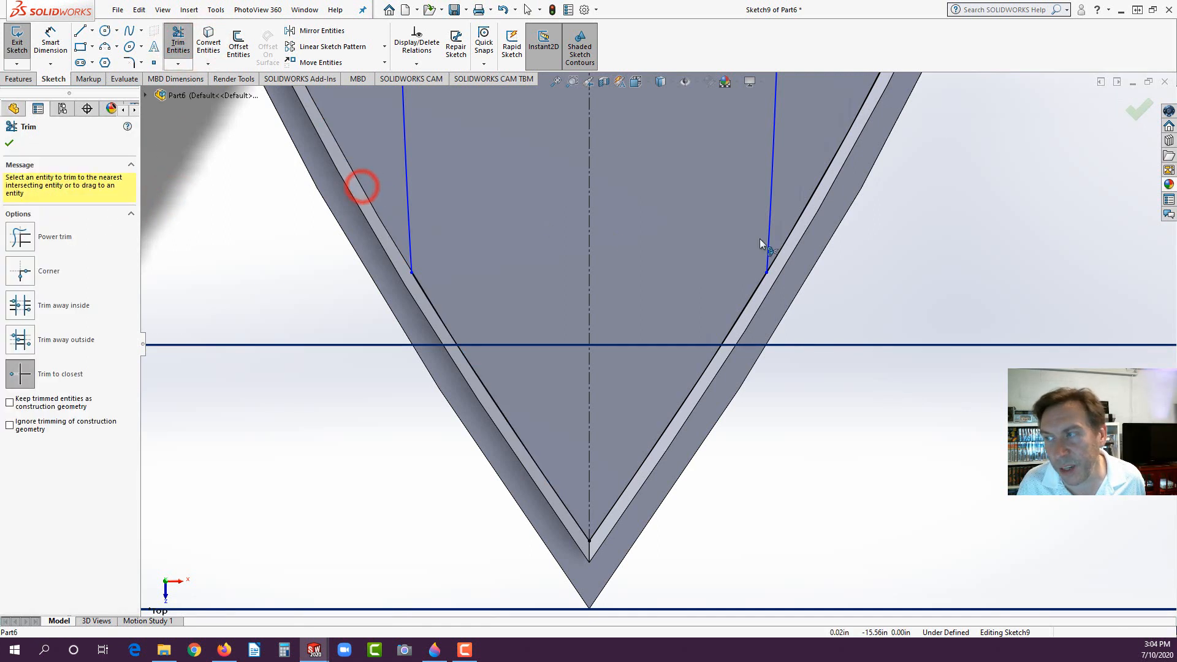
left_click(814, 196)
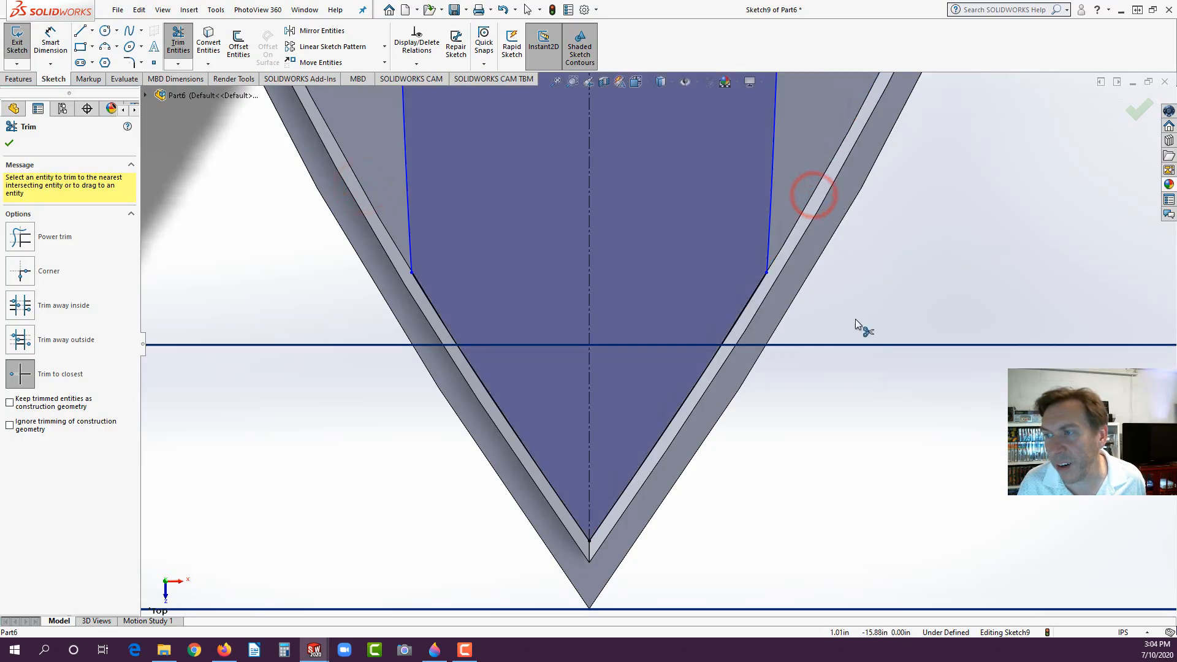
Step: Extrude the closed foredeck profile as a blind boss merged with the hull, trying 0.01 in before setting the depth to 0.03 in
scroll(856, 325, "up", 12)
middle_click_drag(734, 151, 711, 257)
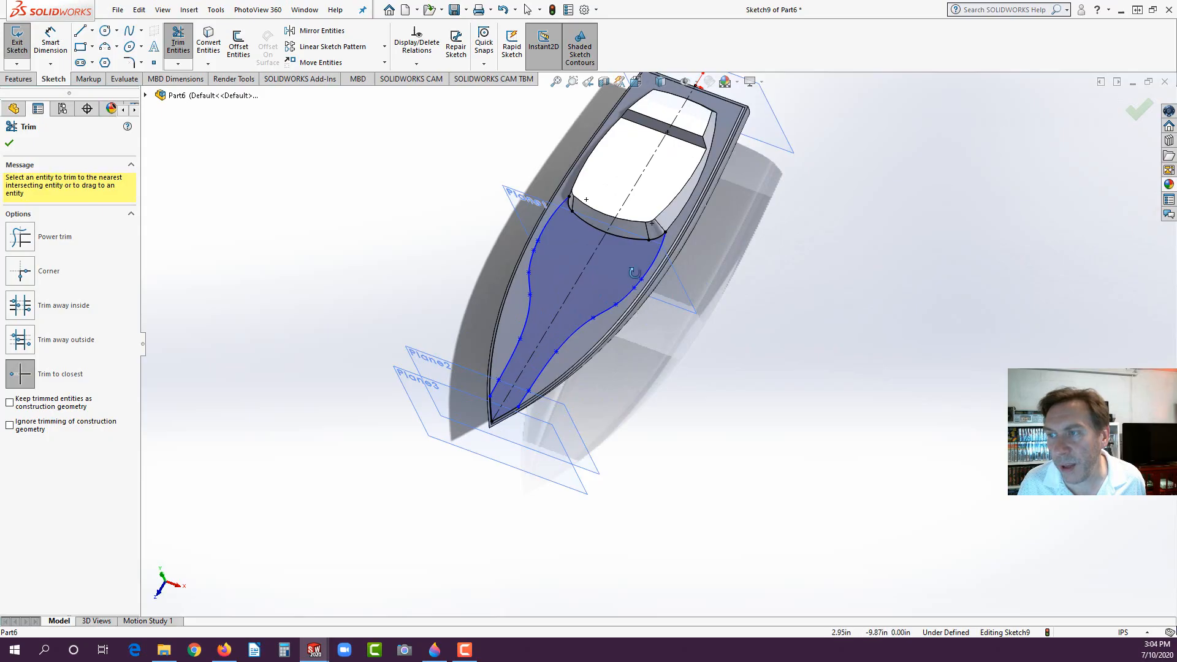
middle_click_drag(635, 272, 621, 261)
scroll(620, 259, "down", 3)
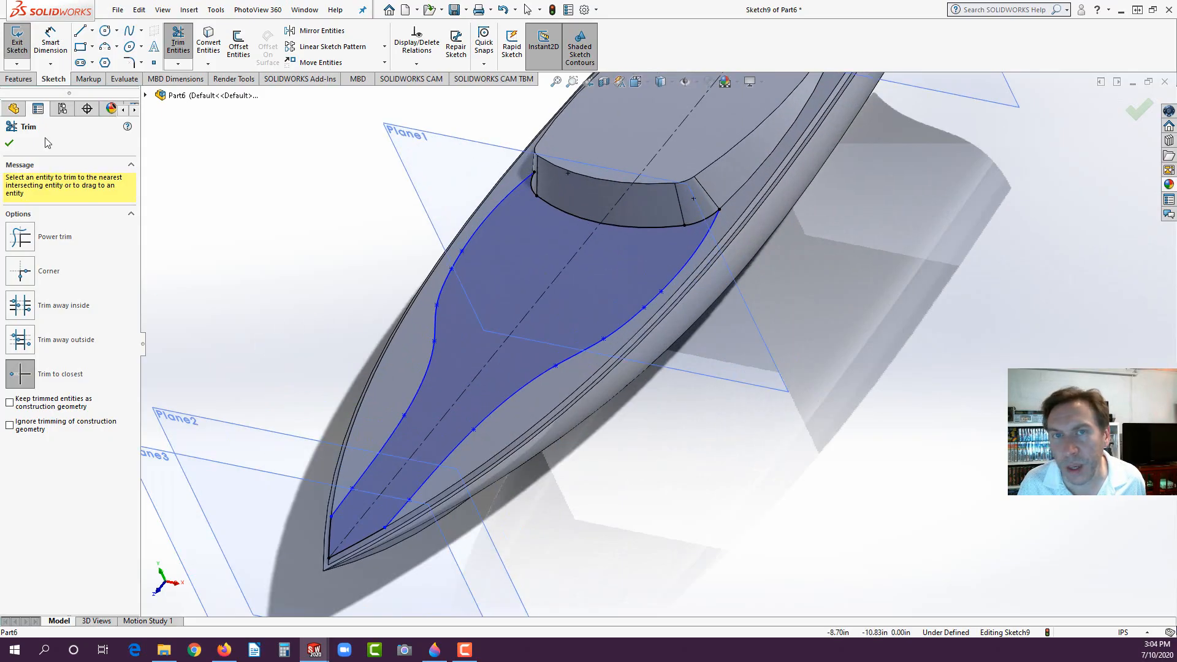
left_click(22, 80)
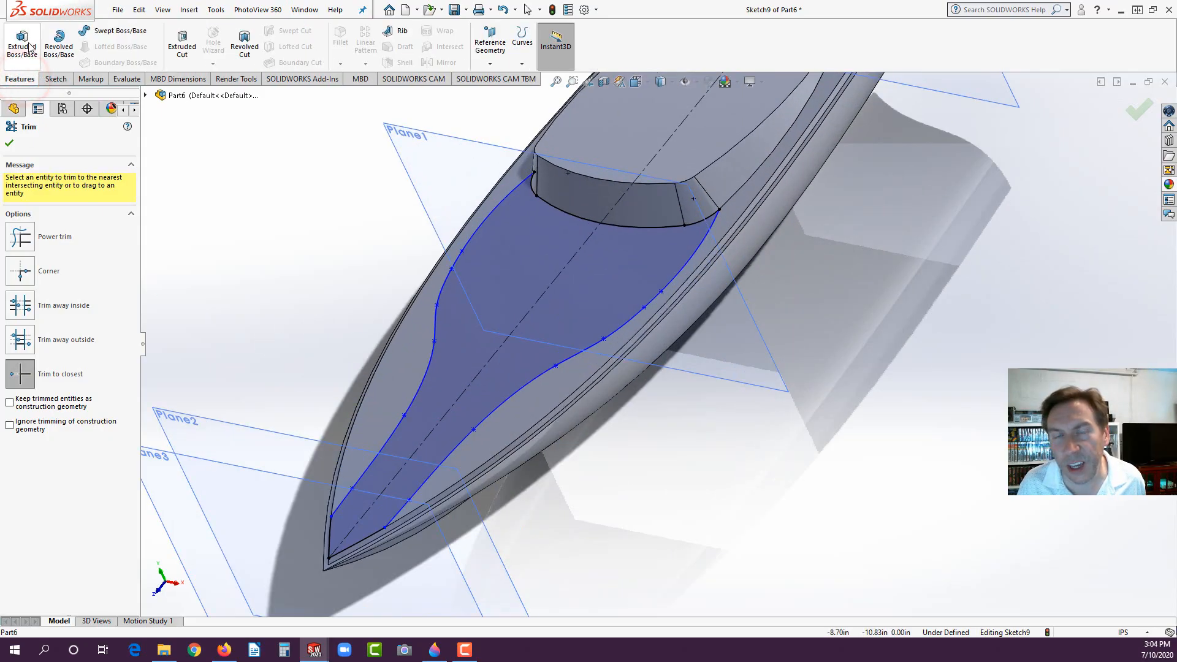
left_click(26, 44)
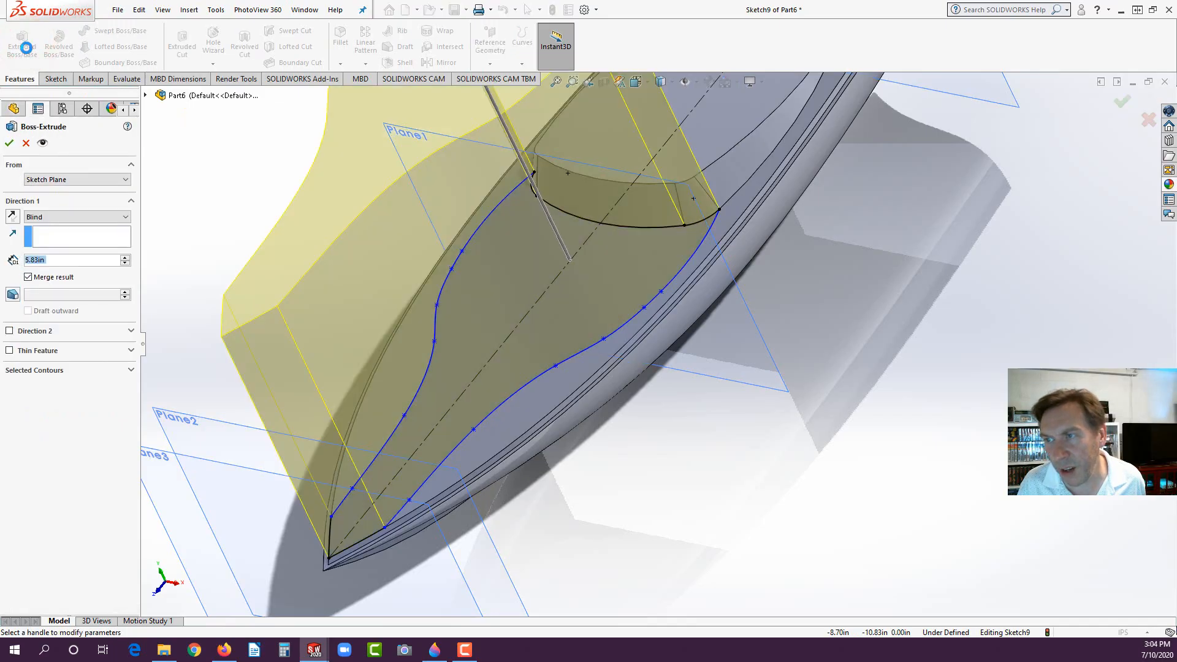
type(".0")
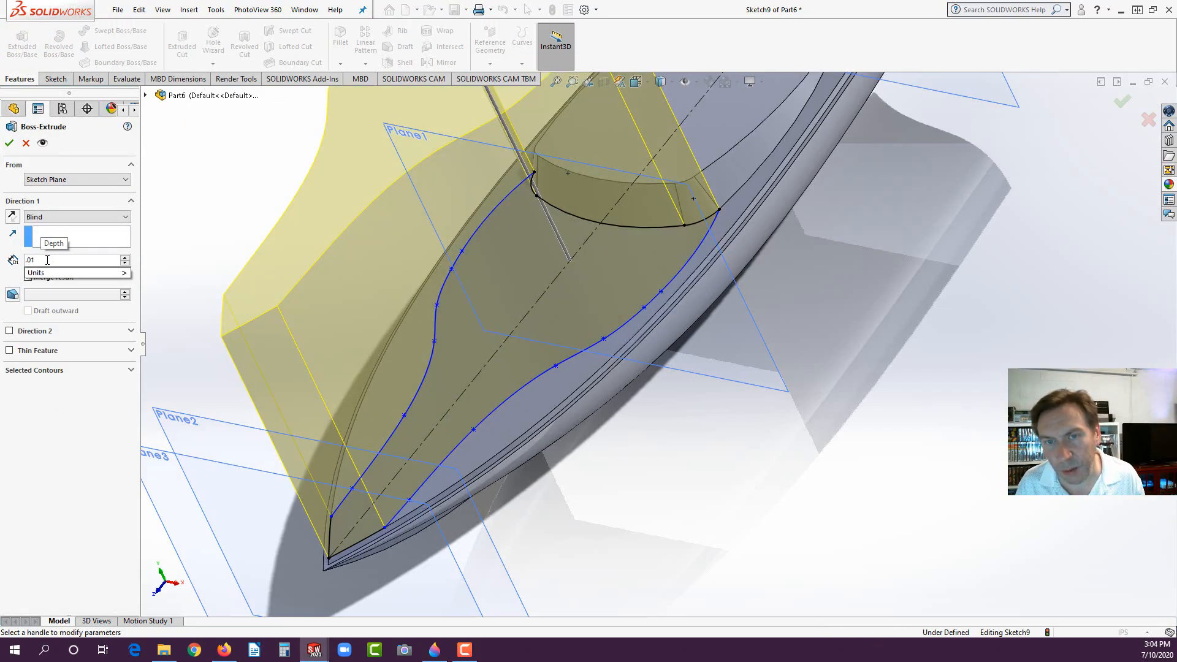
type("1")
key("Return")
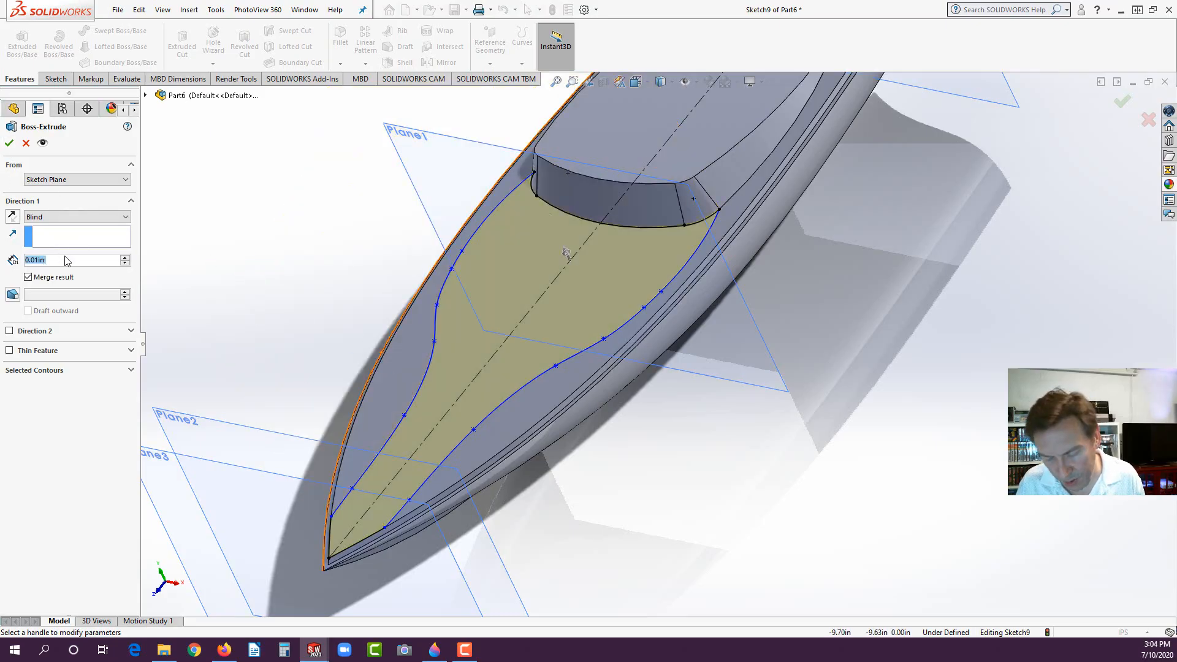
type(".03")
key("Return")
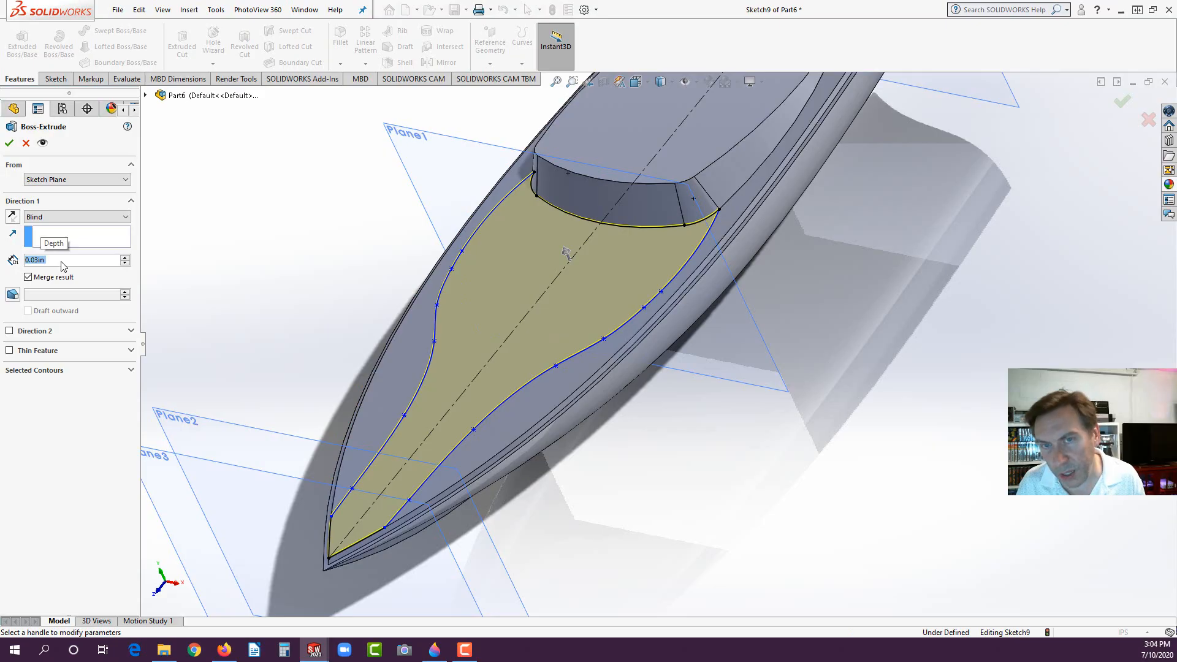
left_click(9, 143)
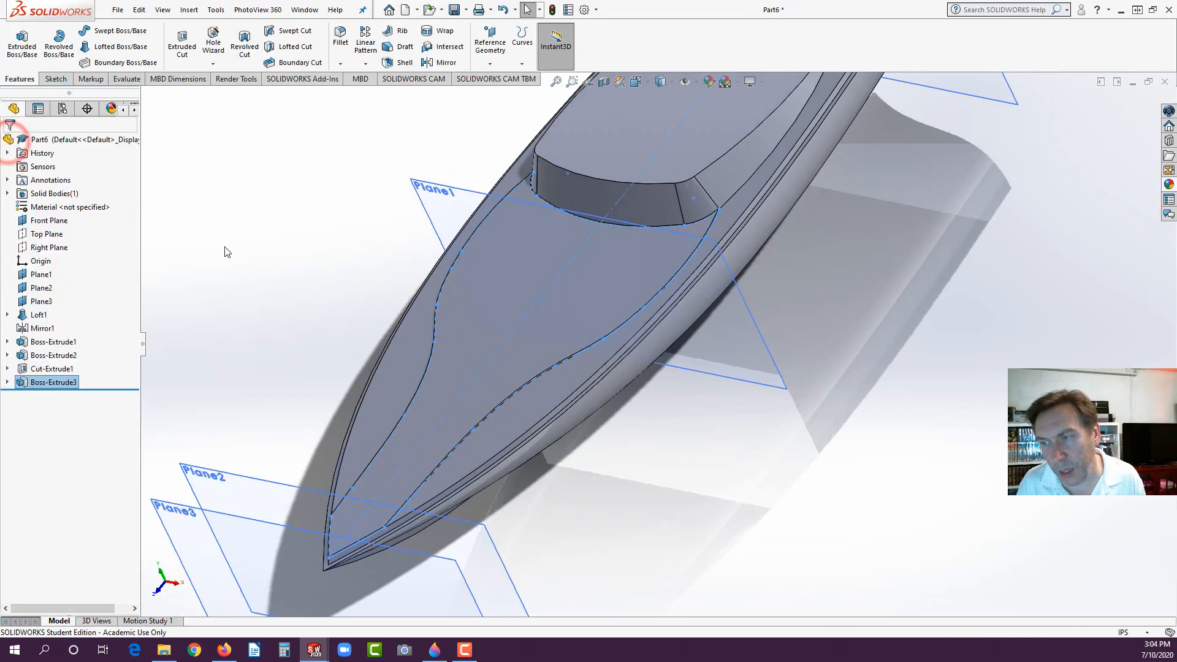
Step: Start a sketch on the large top face of the raised cabin and offset its edges inward by 0.10 in
left_click(224, 245)
key("f")
middle_click_drag(612, 289, 664, 301)
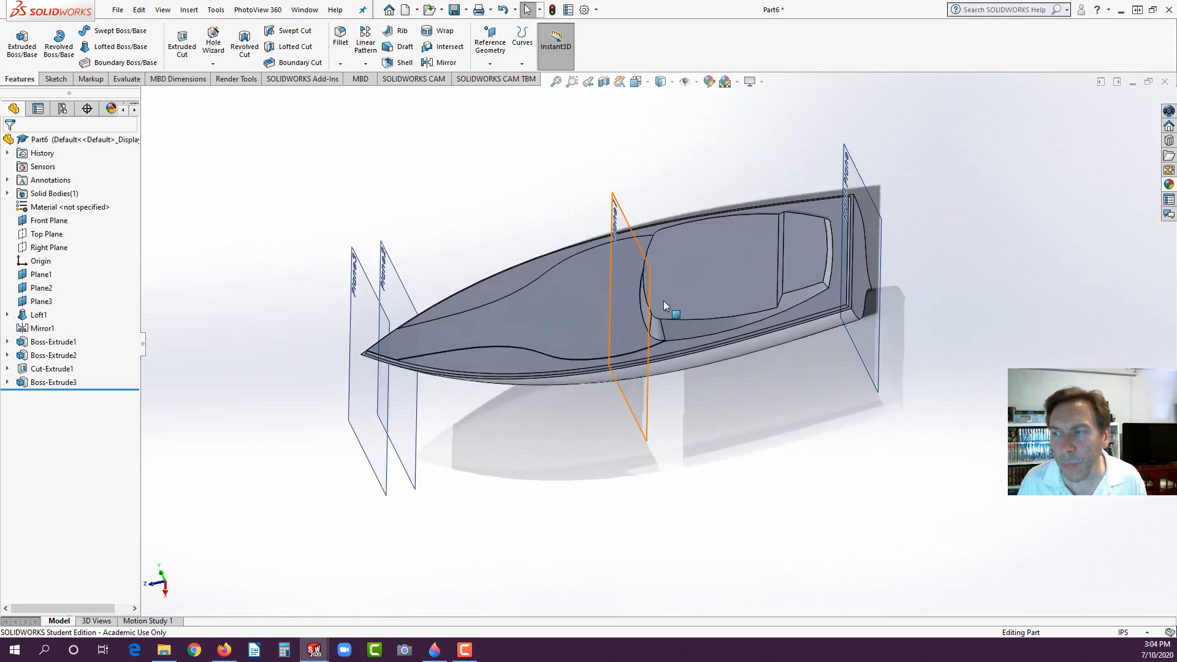
left_click(716, 264)
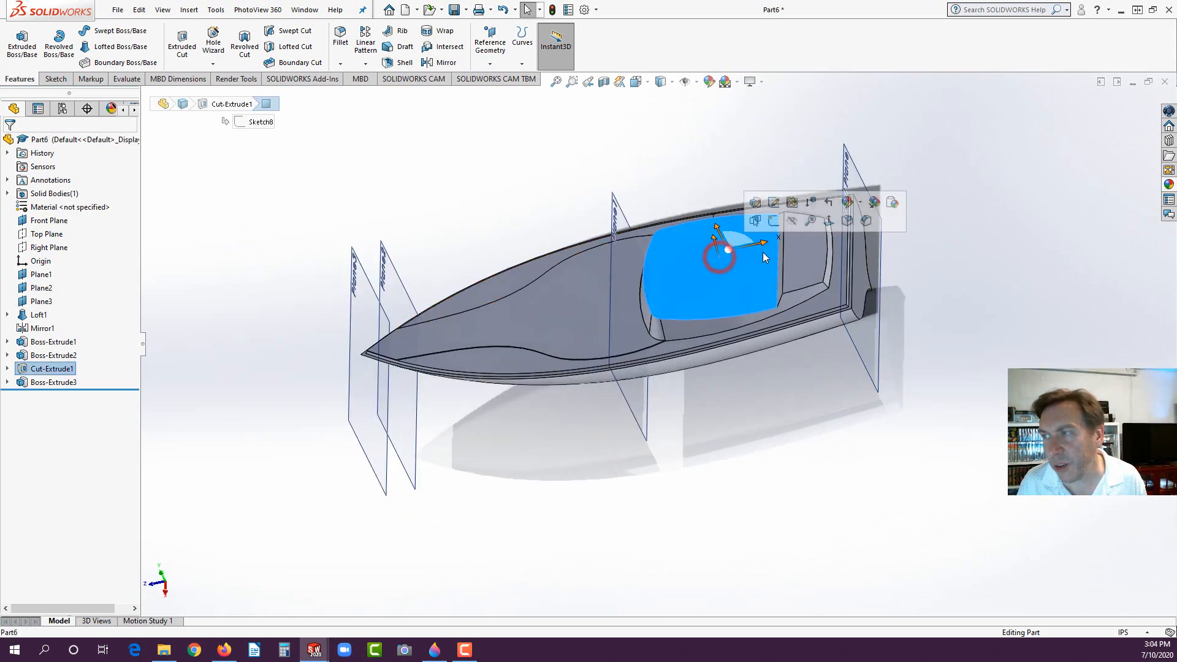
left_click(774, 221)
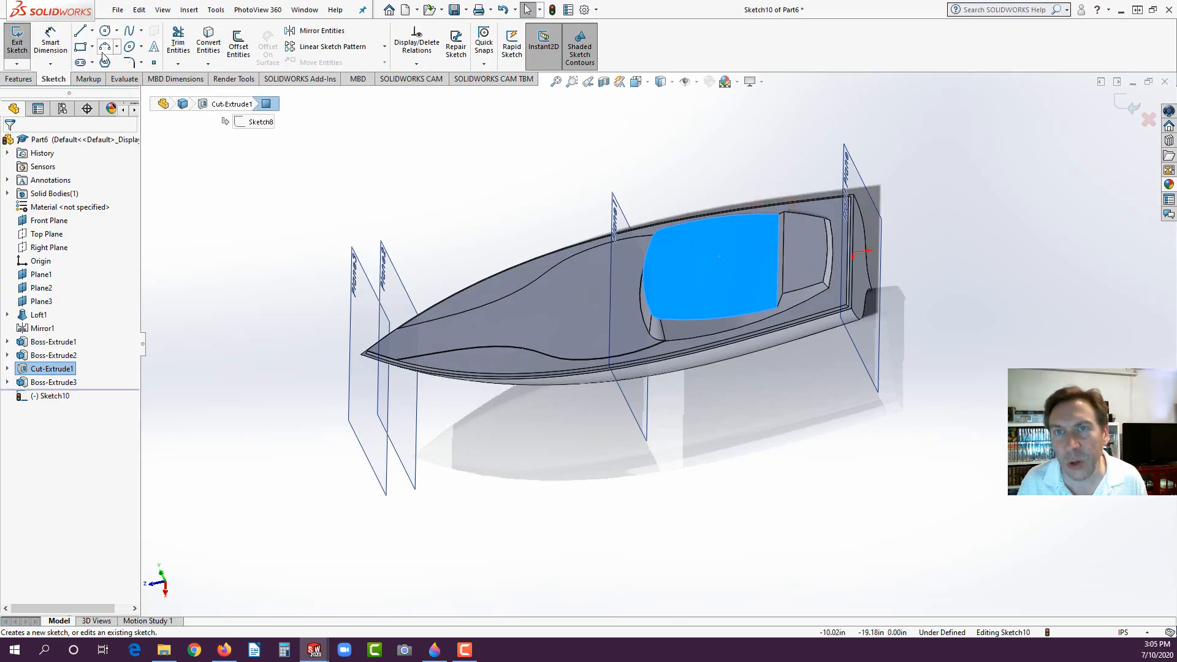
left_click(238, 43)
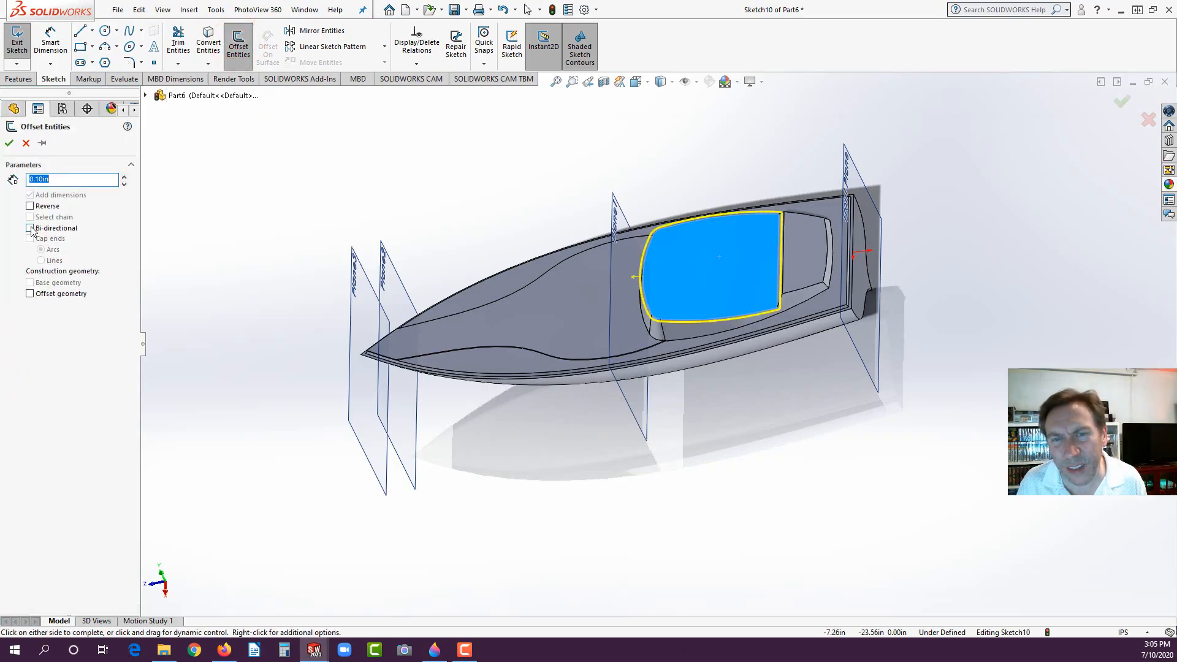
left_click(30, 206)
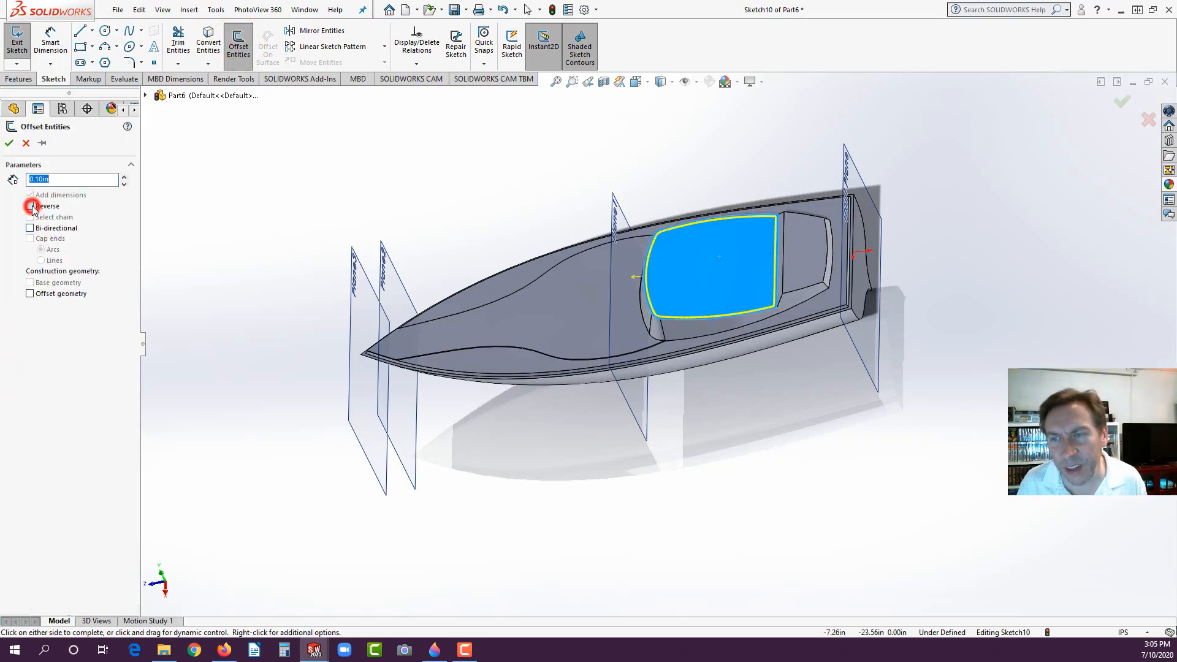
left_click(10, 143)
Step: Set up a blind extruded cut of the inset cabin profile down into the hull, about 1.36 in deep
left_click(19, 78)
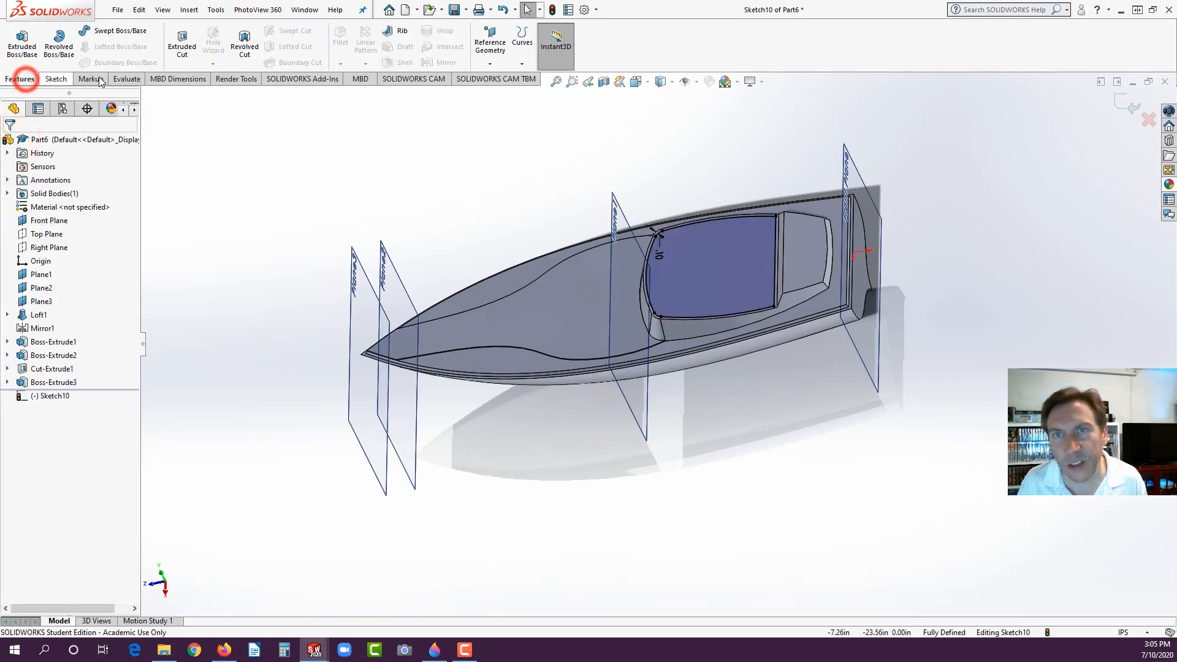
left_click(175, 52)
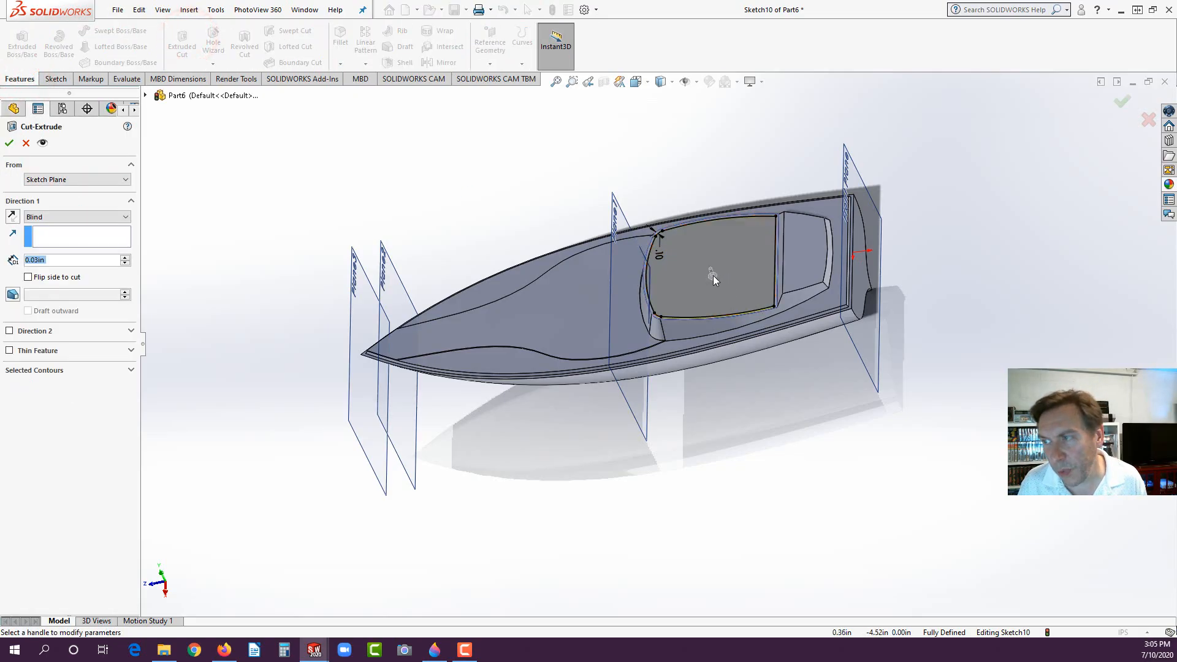
left_click_drag(713, 277, 720, 288)
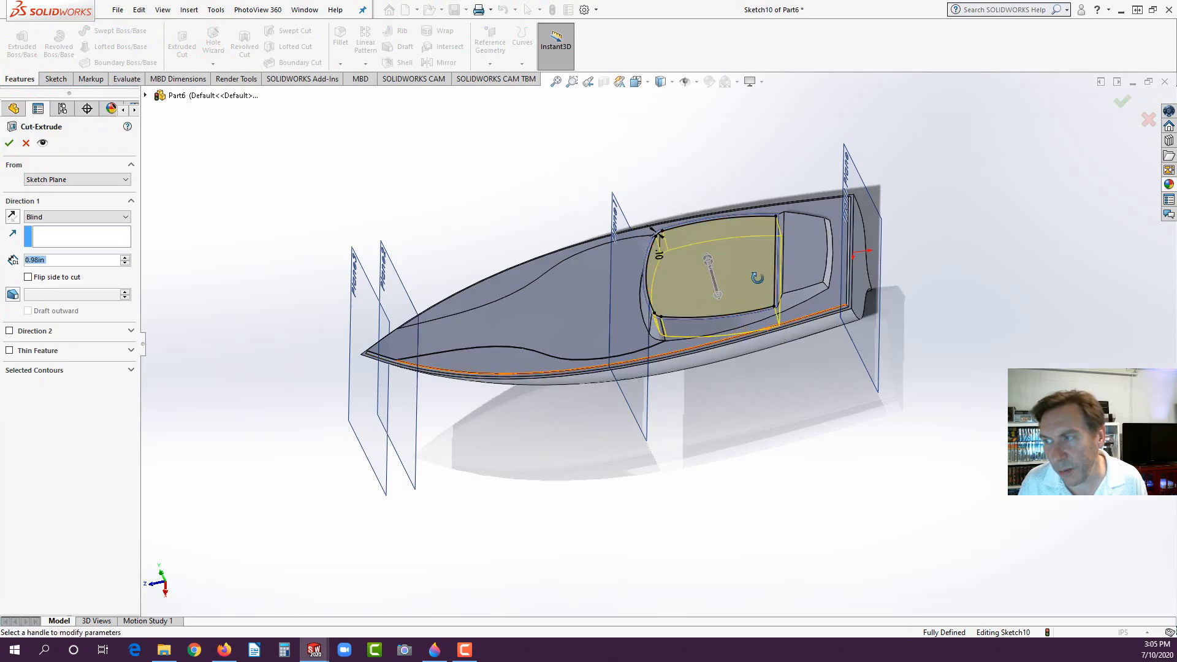
middle_click_drag(758, 276, 747, 222)
scroll(719, 240, "down", 3)
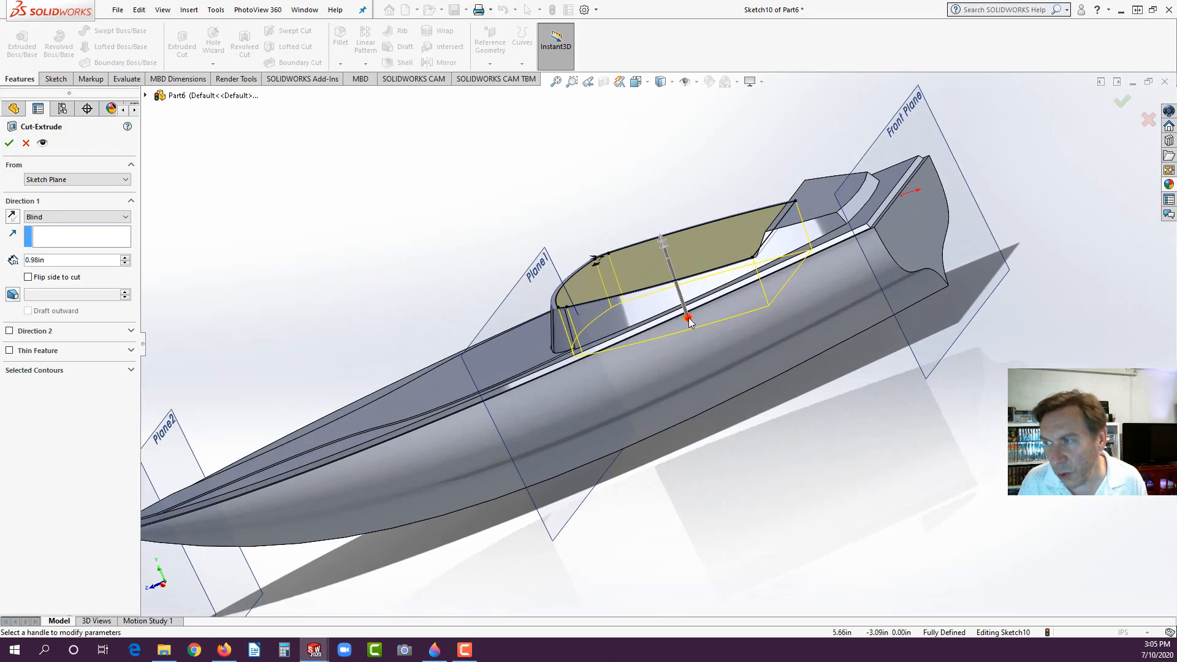
left_click_drag(686, 325, 693, 326)
middle_click_drag(748, 314, 773, 360)
scroll(683, 407, "down", 3)
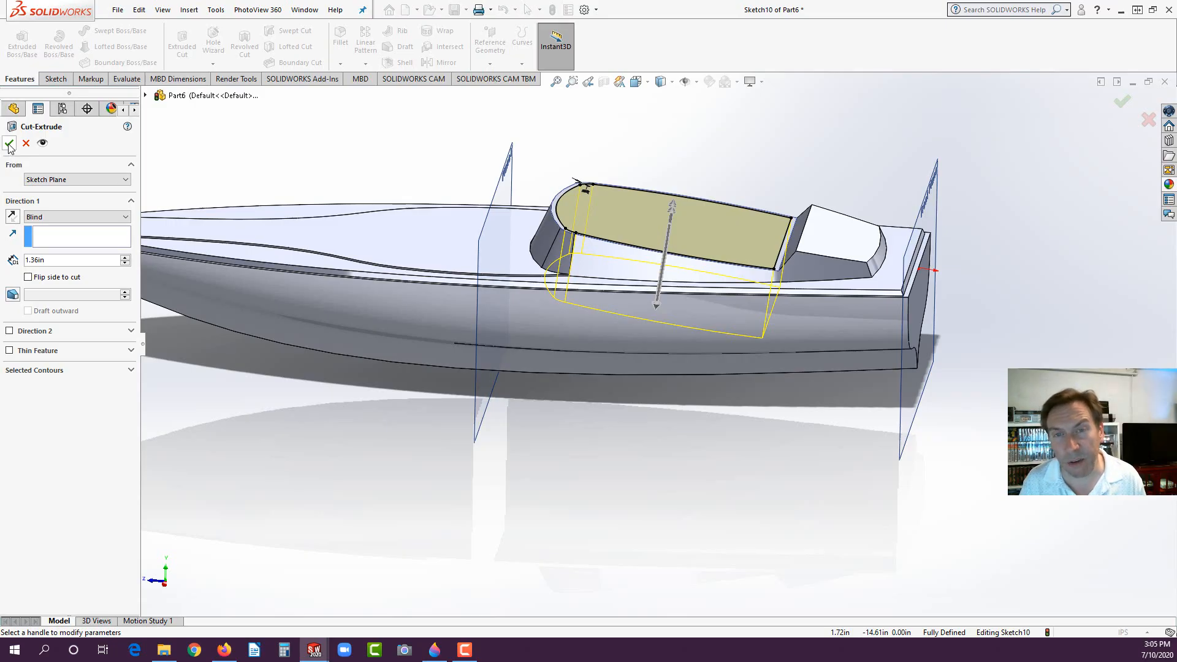
left_click(80, 218)
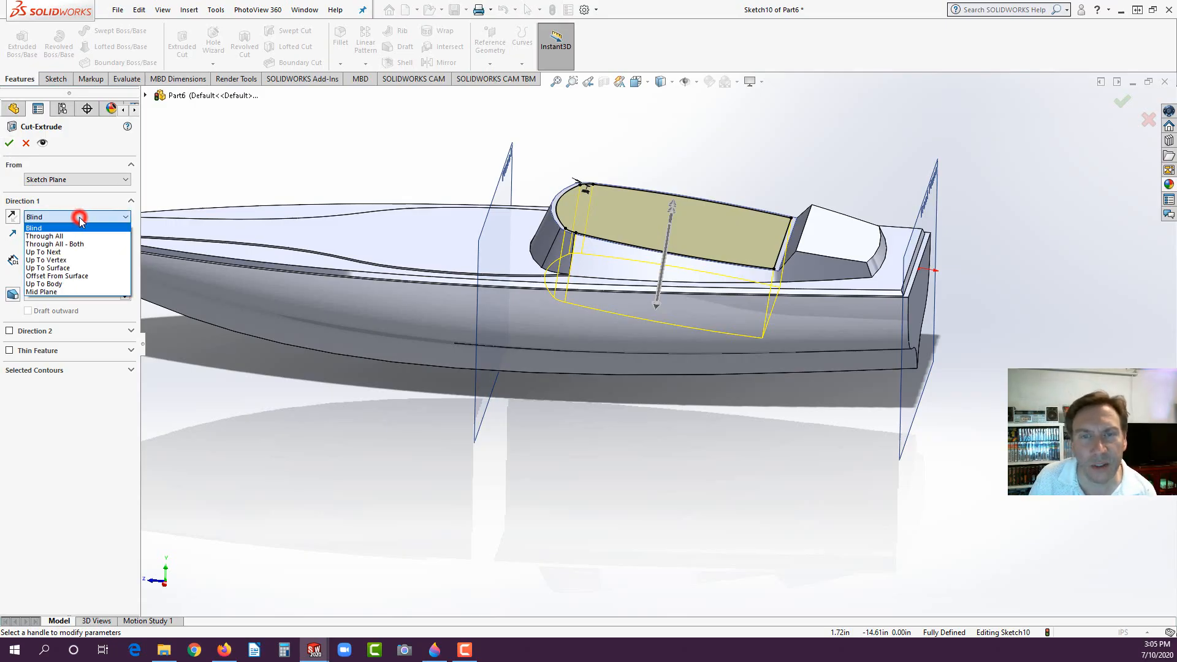
left_click(68, 269)
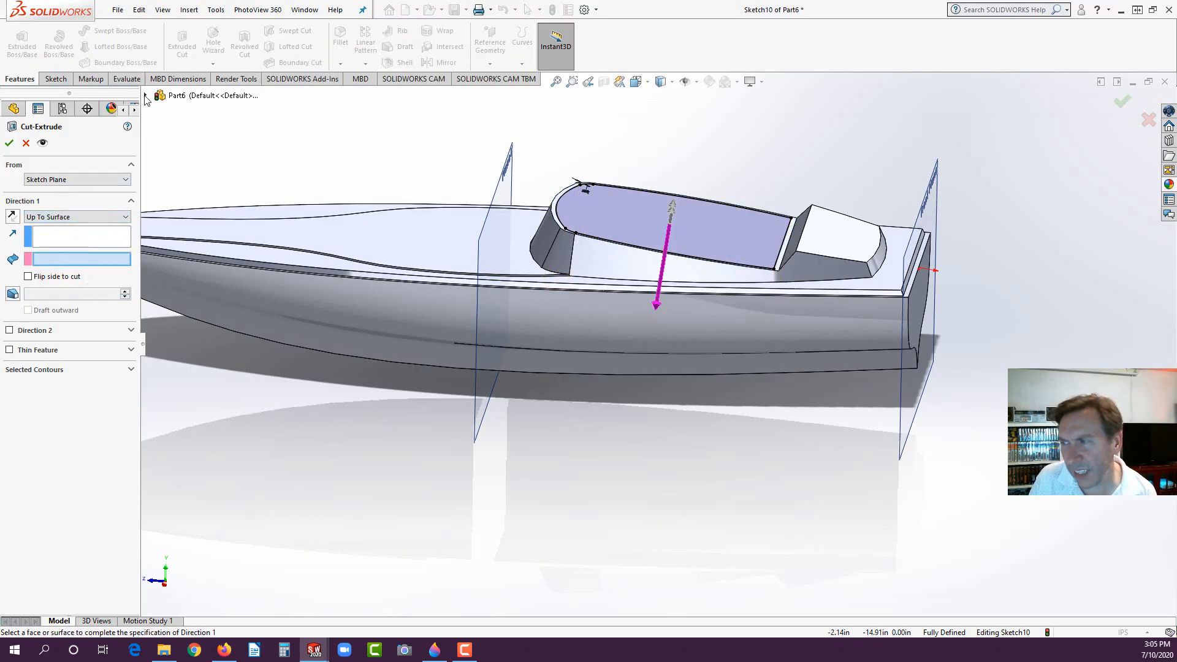
left_click(69, 218)
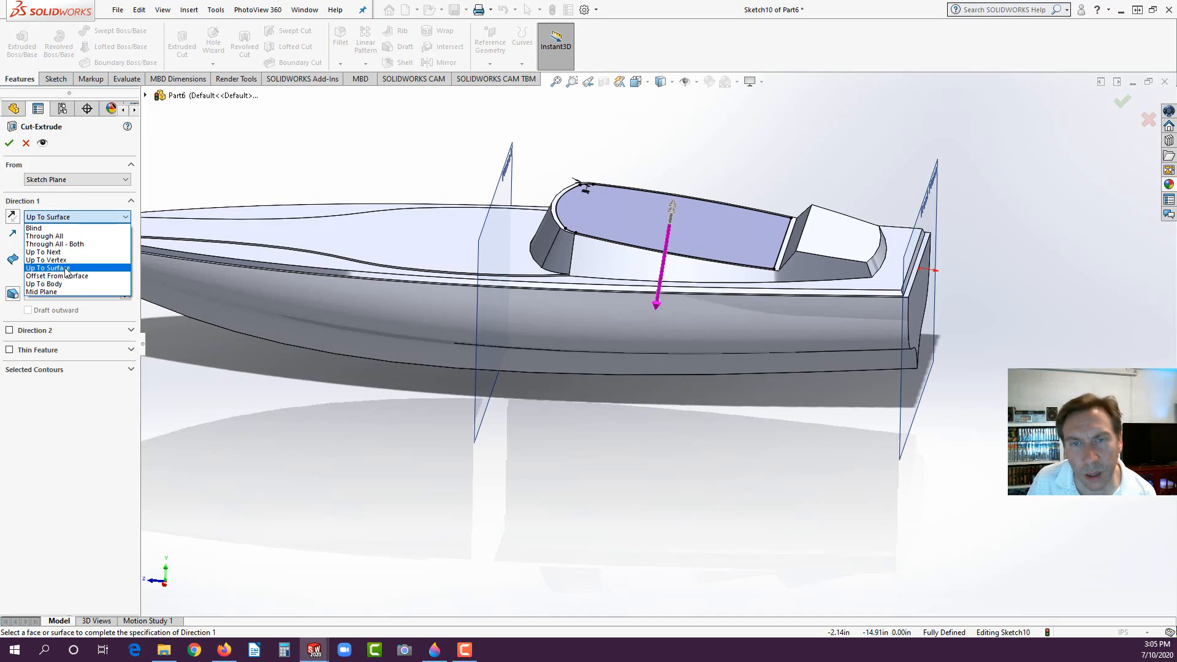
left_click(35, 228)
Step: Apply the blind cut to hollow out the cockpit and inspect the recess
left_click(10, 144)
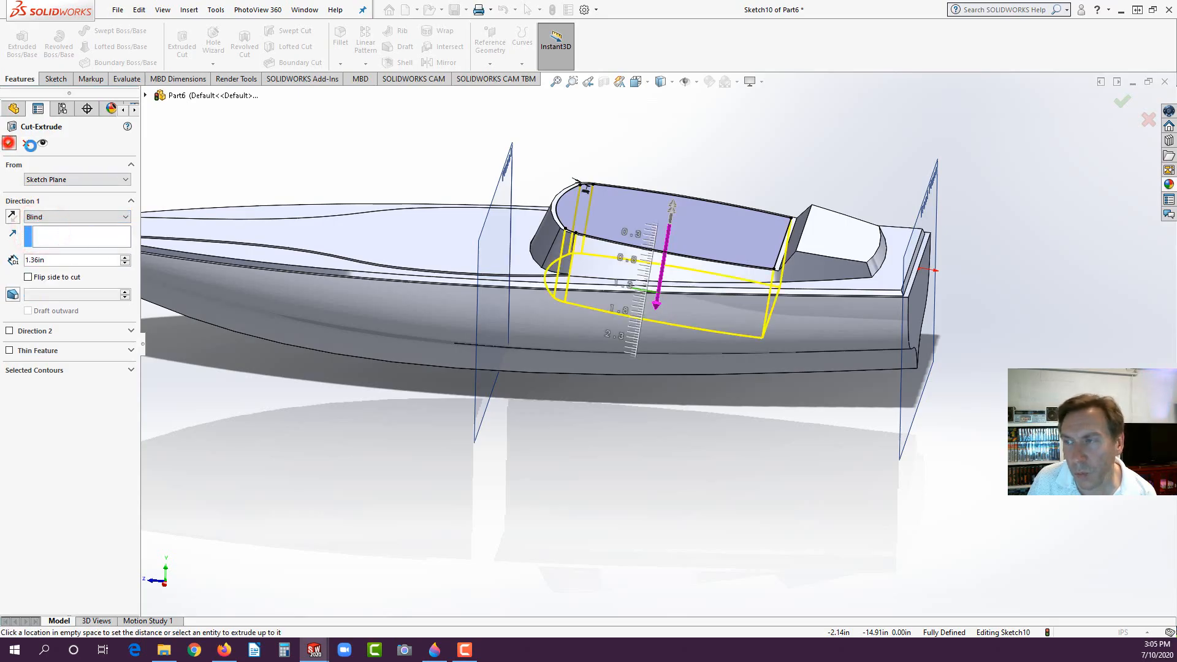
left_click(393, 446)
mouse_move(640, 326)
middle_mouse_down()
mouse_move(637, 417)
mouse_move(642, 292)
mouse_move(609, 342)
mouse_move(623, 341)
middle_mouse_up()
scroll(535, 303, "down", 3)
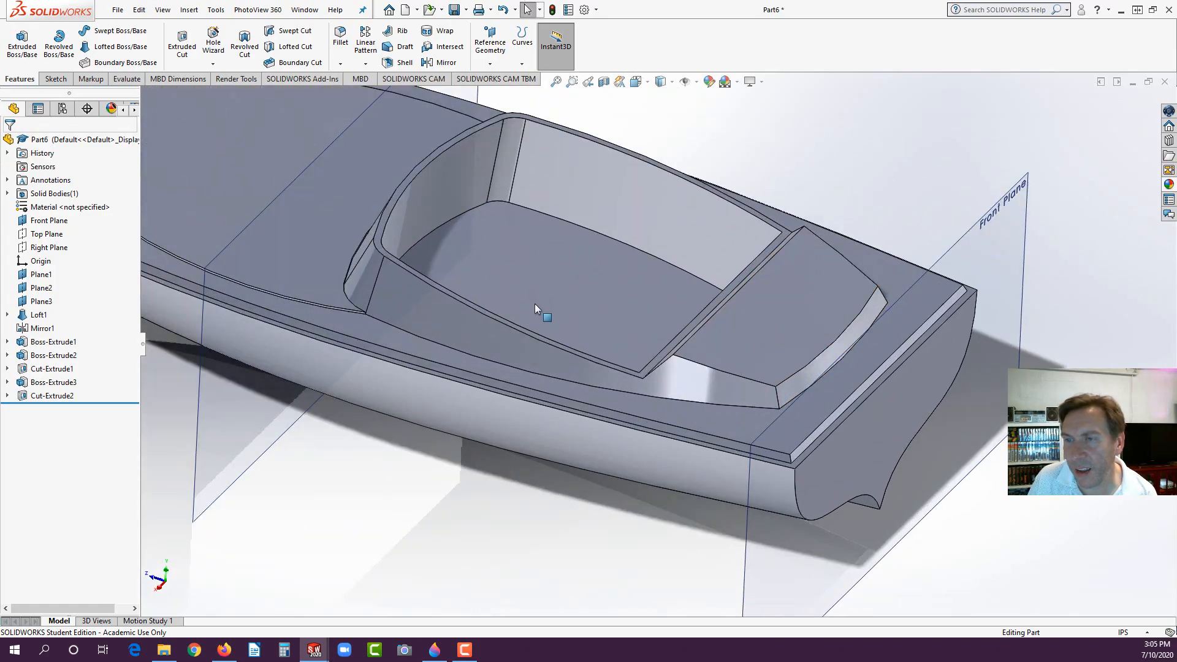
Step: Fillet the two vertical corner edges at the stern end of the raised cabin with a 0.40 in radius
scroll(393, 307, "down", 5)
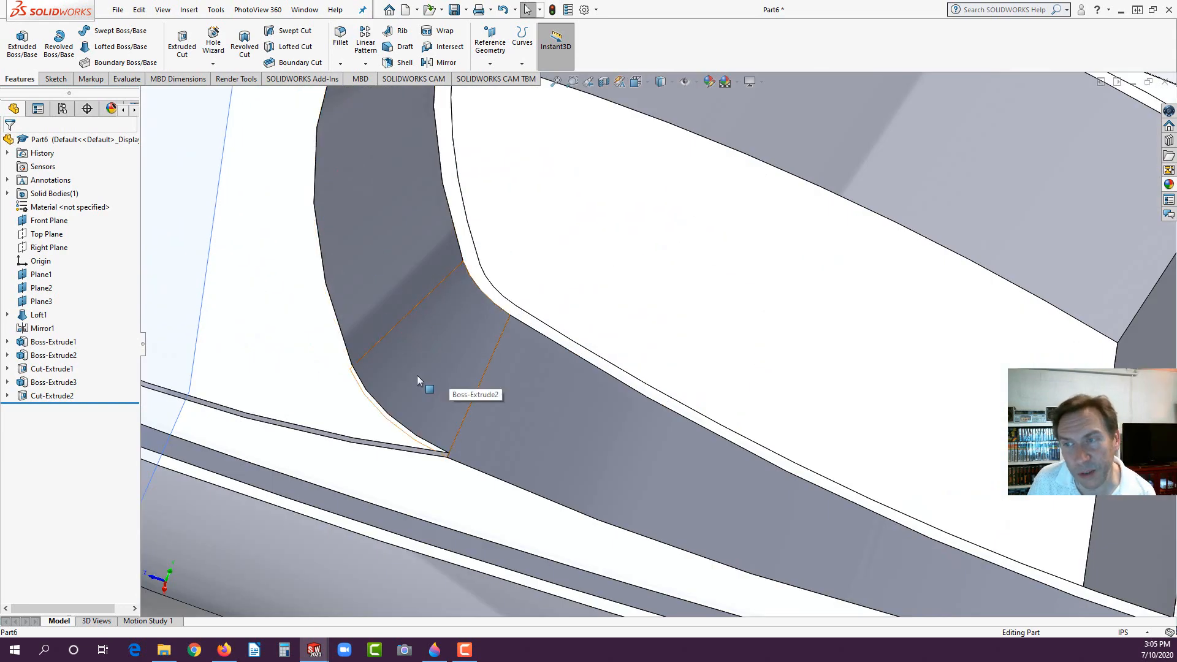
scroll(462, 371, "up", 10)
scroll(841, 406, "down", 5)
middle_click_drag(779, 392, 704, 383)
scroll(704, 384, "down", 2)
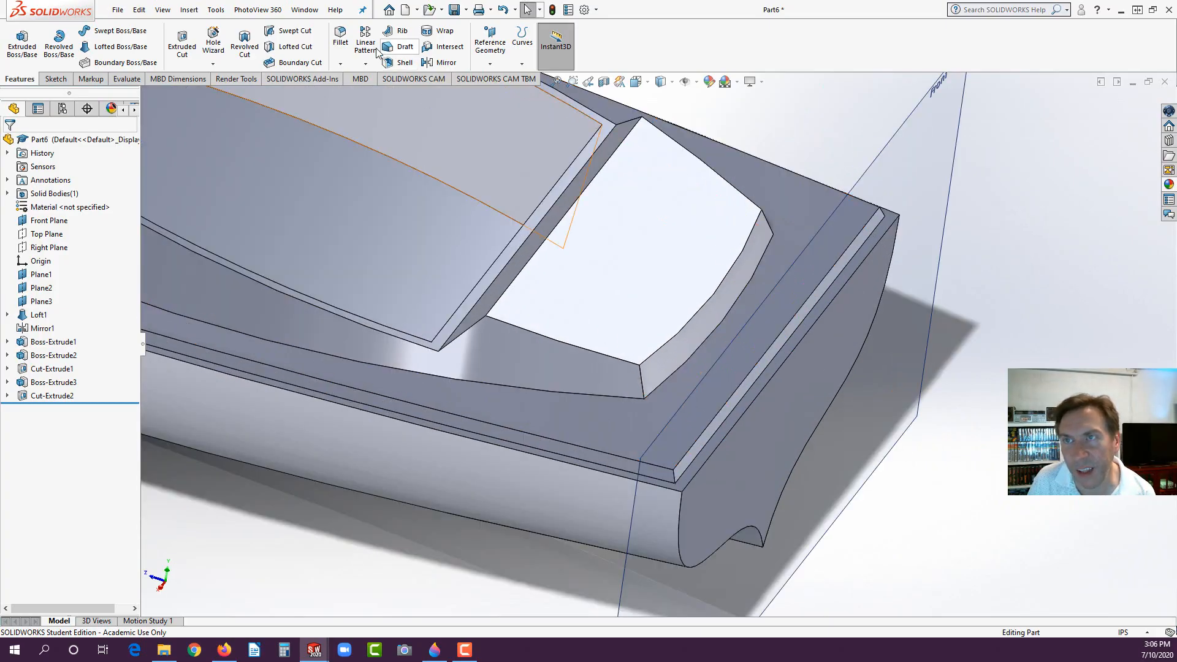
left_click(341, 37)
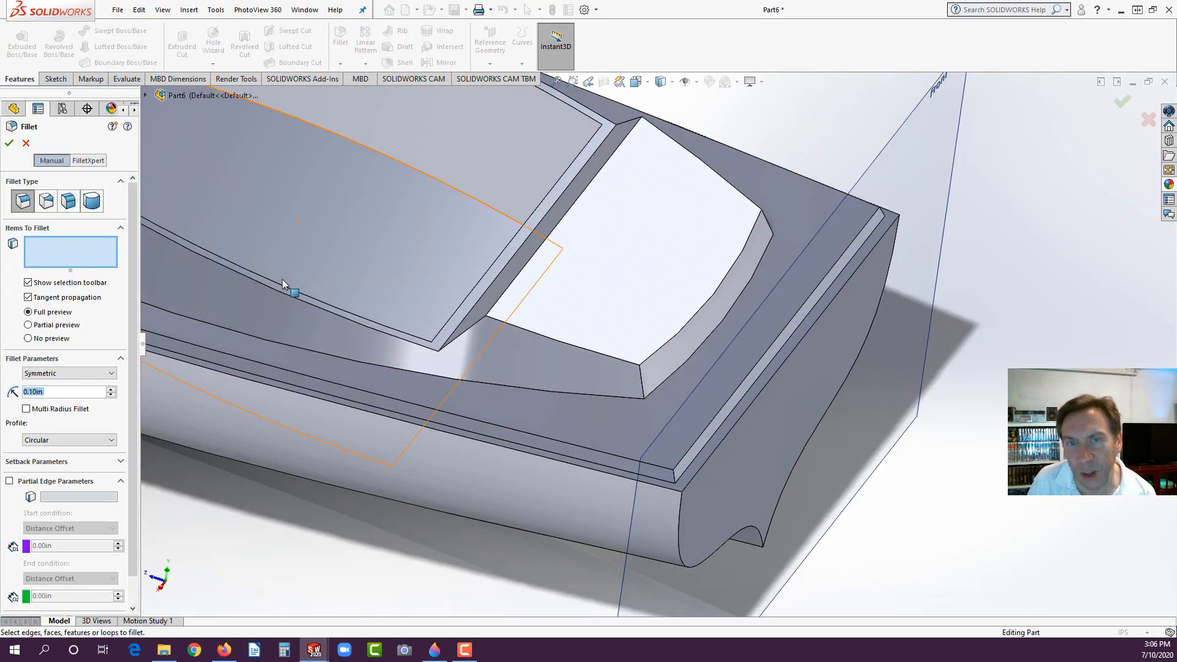
left_click(642, 380)
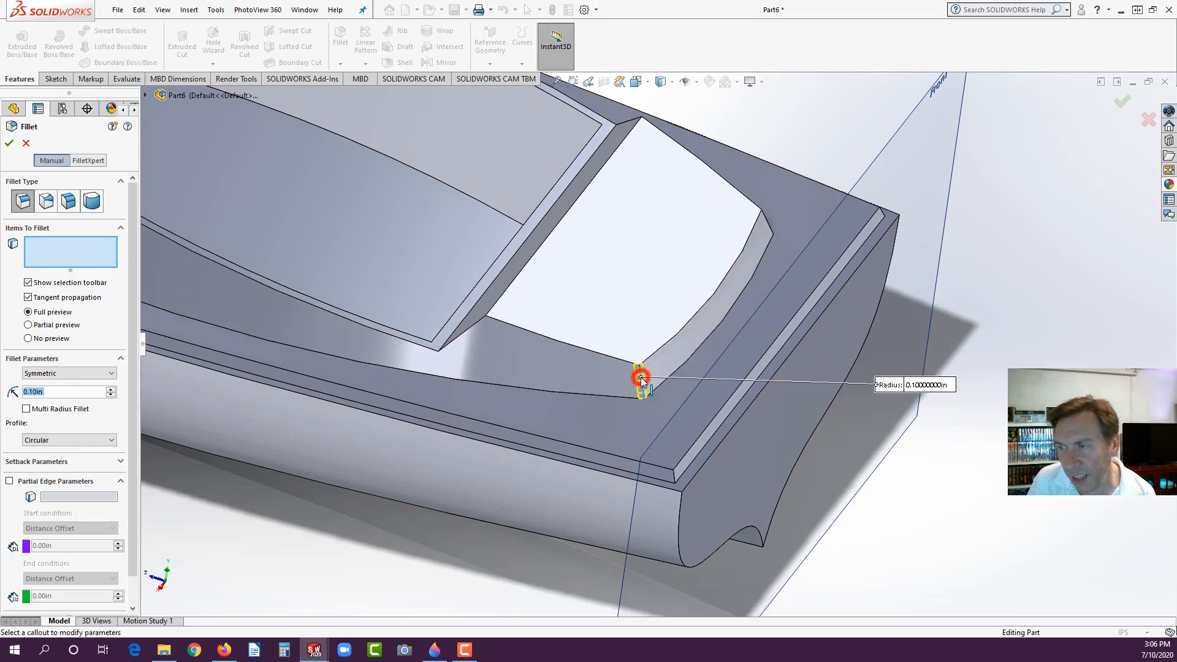
left_click(110, 390)
left_click(111, 390)
left_click(111, 390)
left_click(111, 390)
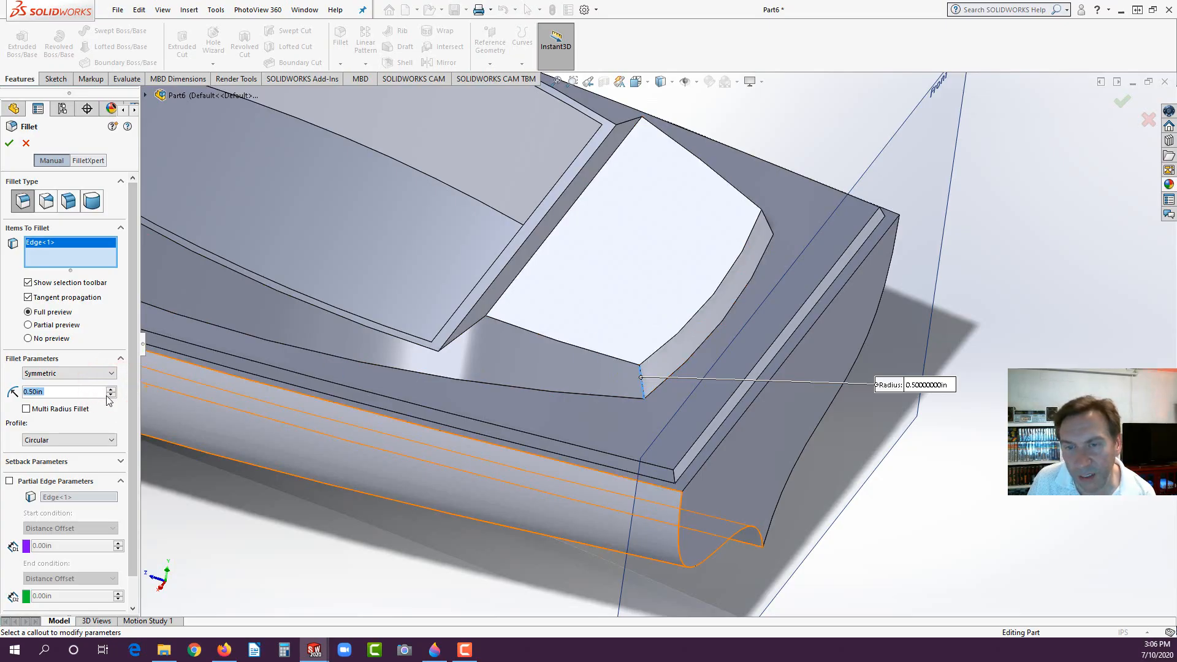
left_click(111, 396)
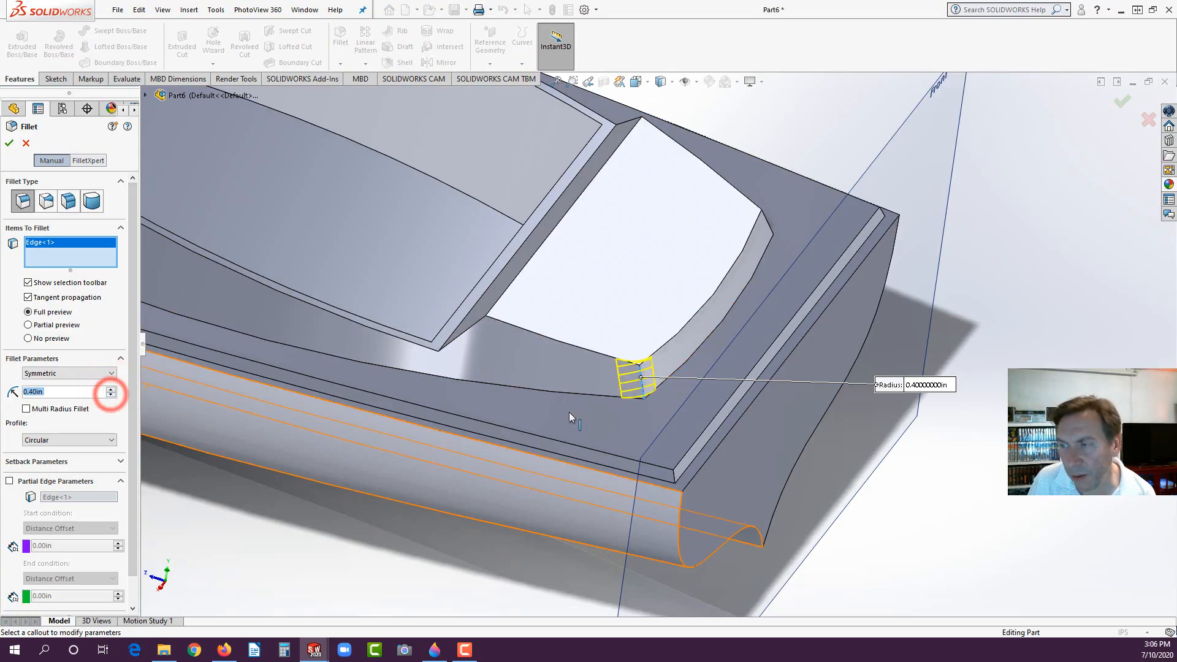
left_click(769, 227)
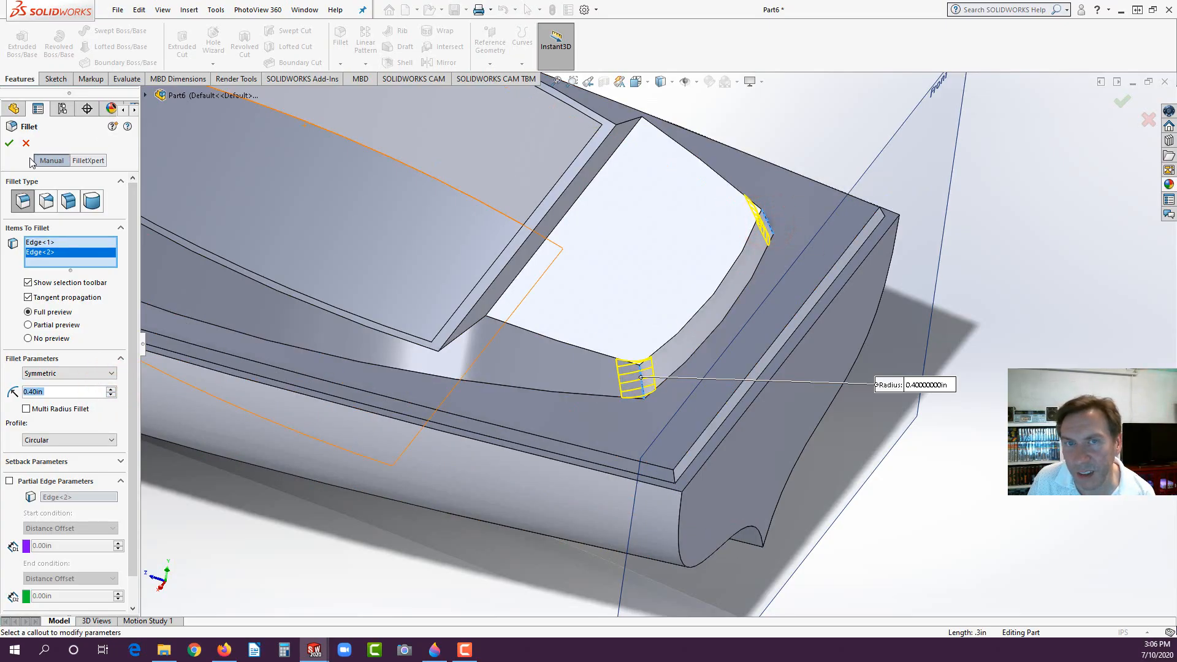
left_click(9, 144)
scroll(613, 393, "down", 5)
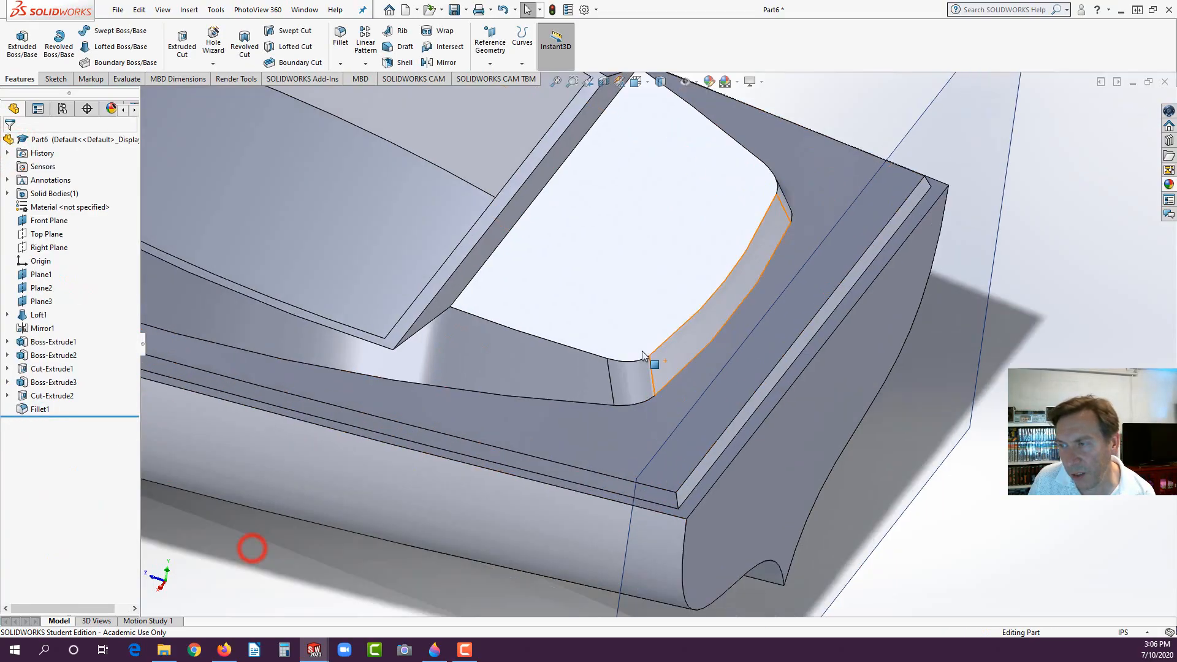
Step: Start a fillet on the top edge of the raised section behind the cockpit with a 0.10 in radius
scroll(599, 408, "up", 8)
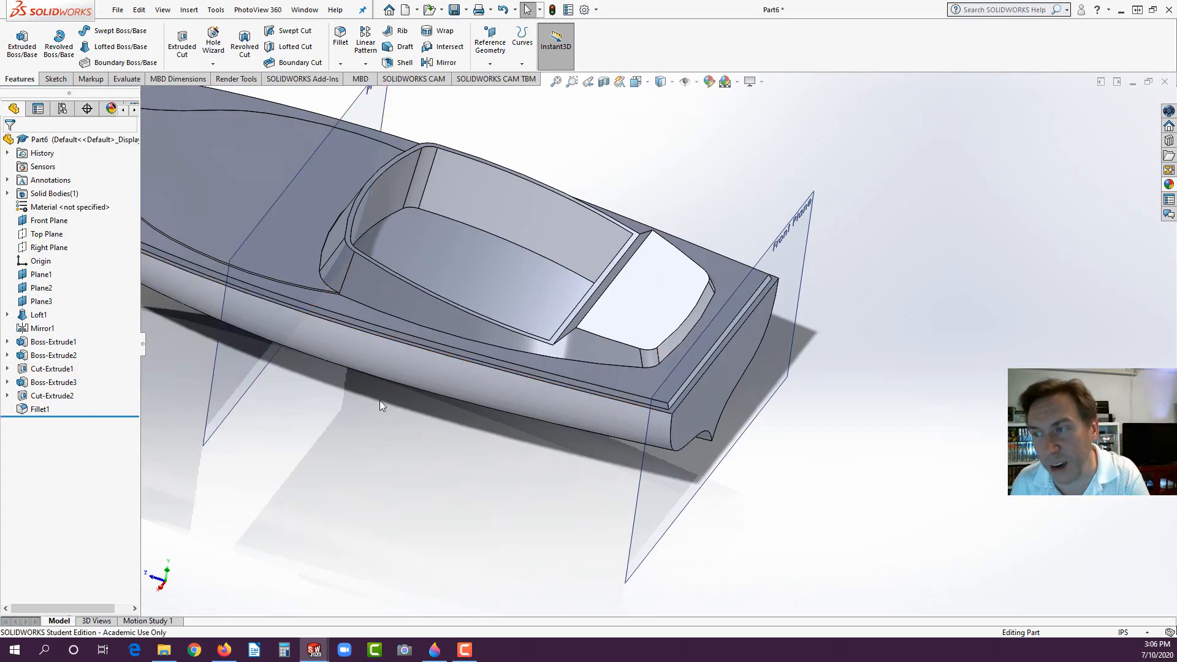
middle_click_drag(380, 399, 438, 376)
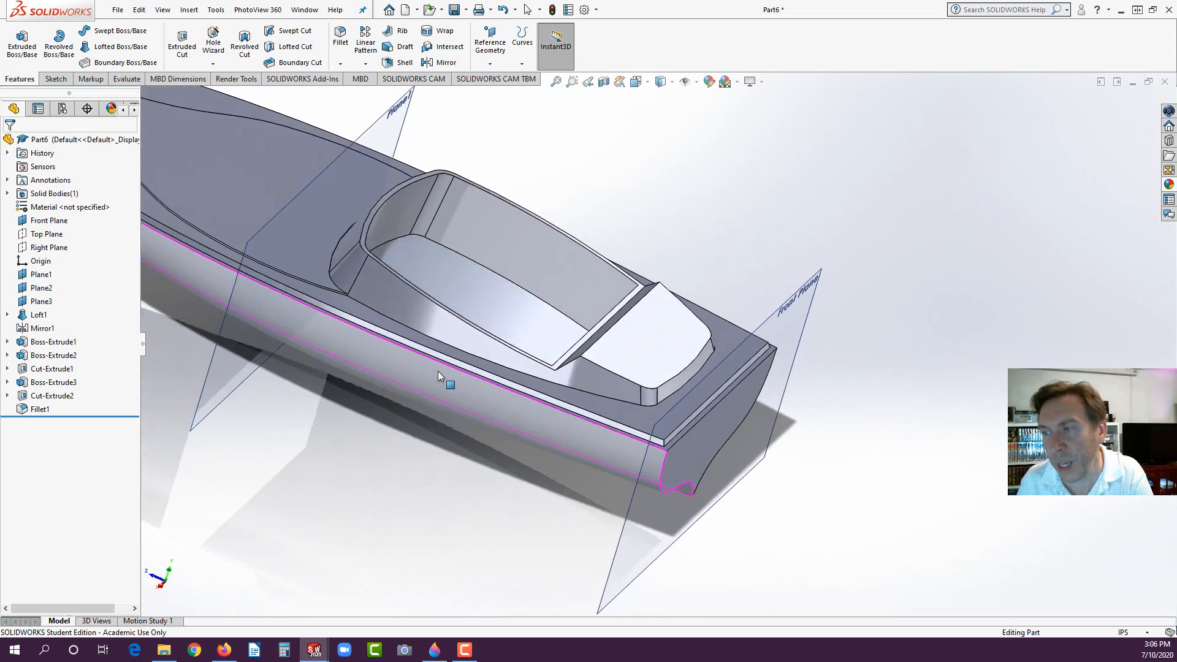
scroll(450, 138, "down", 3)
left_click(341, 34)
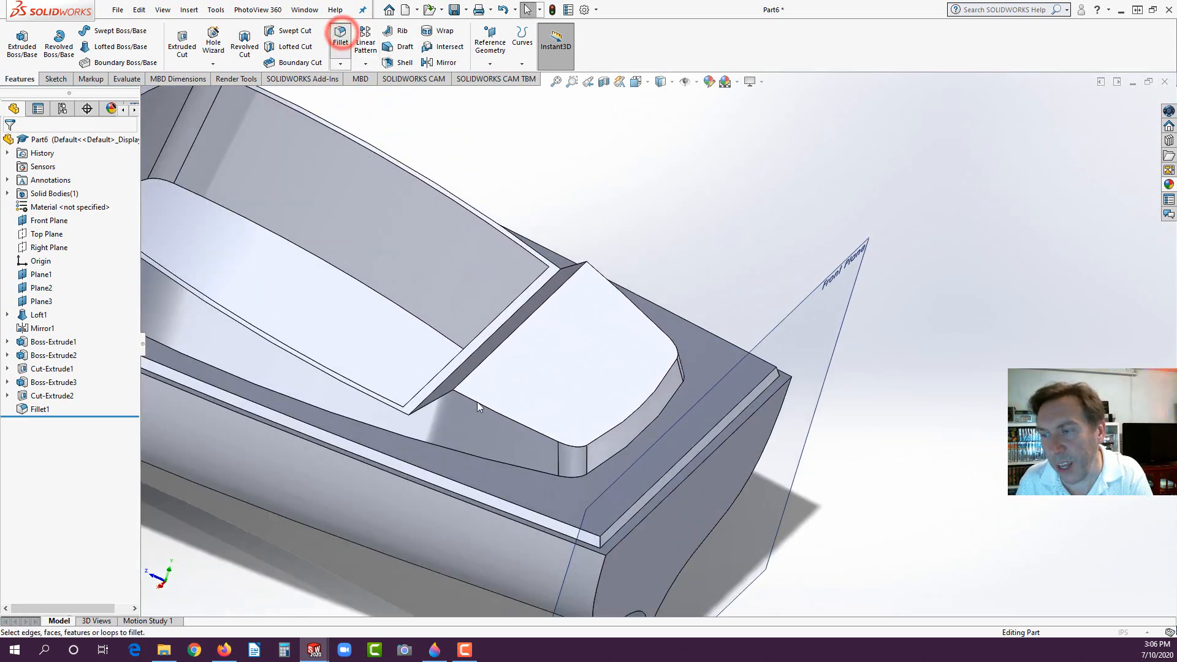
left_click(491, 411)
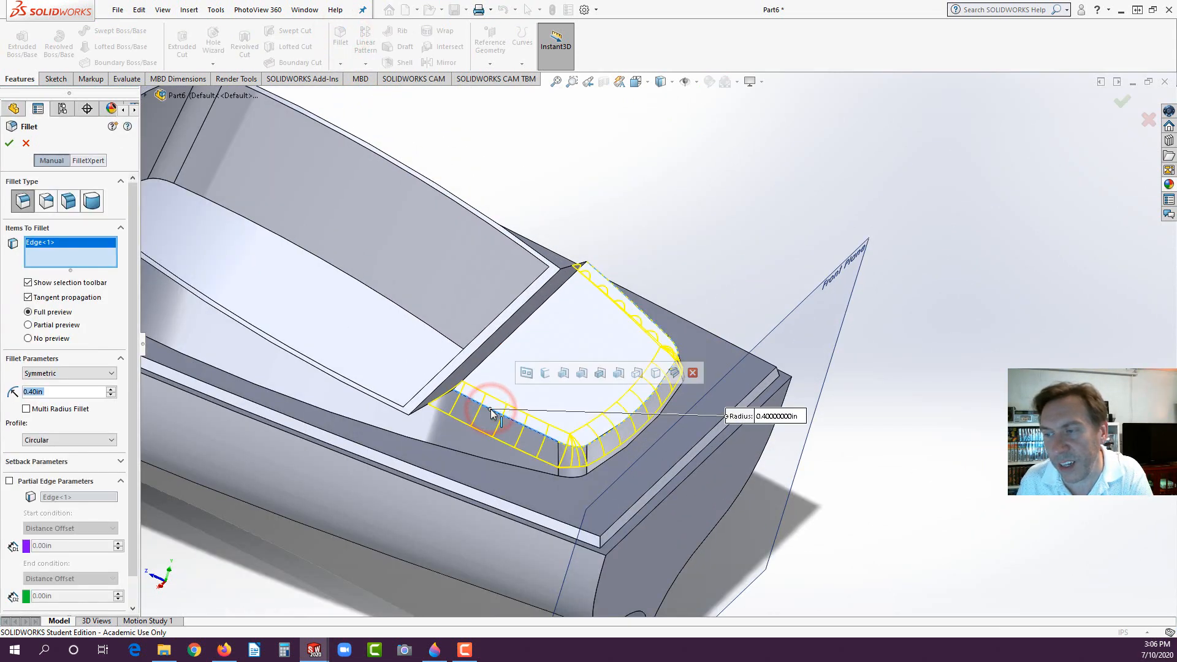
left_click(113, 396)
left_click(112, 396)
left_click(112, 395)
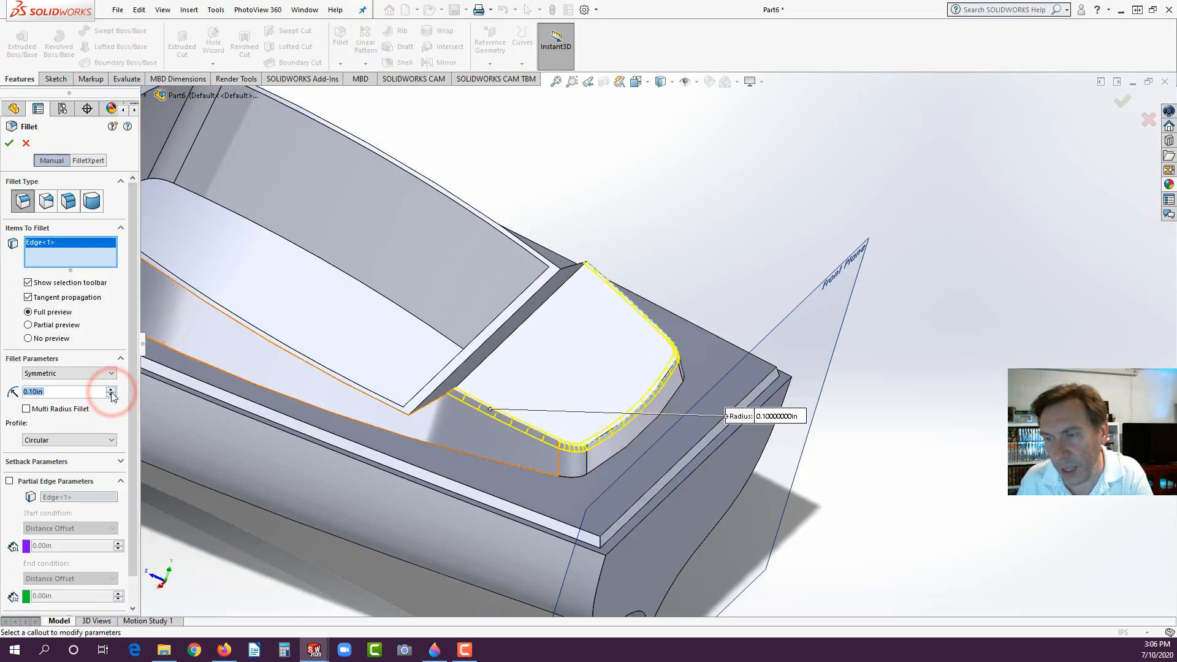
Step: Add the cockpit's outer top rim and its two vertical inner corner edges nearest the stern to the fillet
left_click(198, 298)
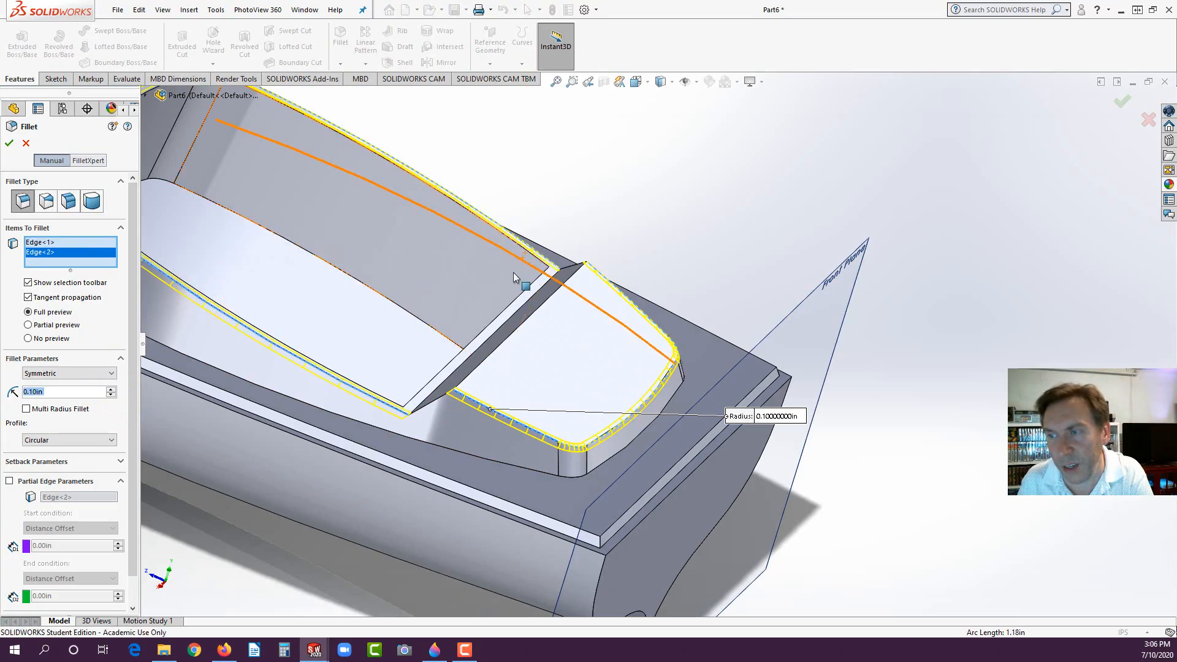
middle_click_drag(513, 272, 491, 501)
left_click(523, 332)
scroll(492, 500, "up", 5)
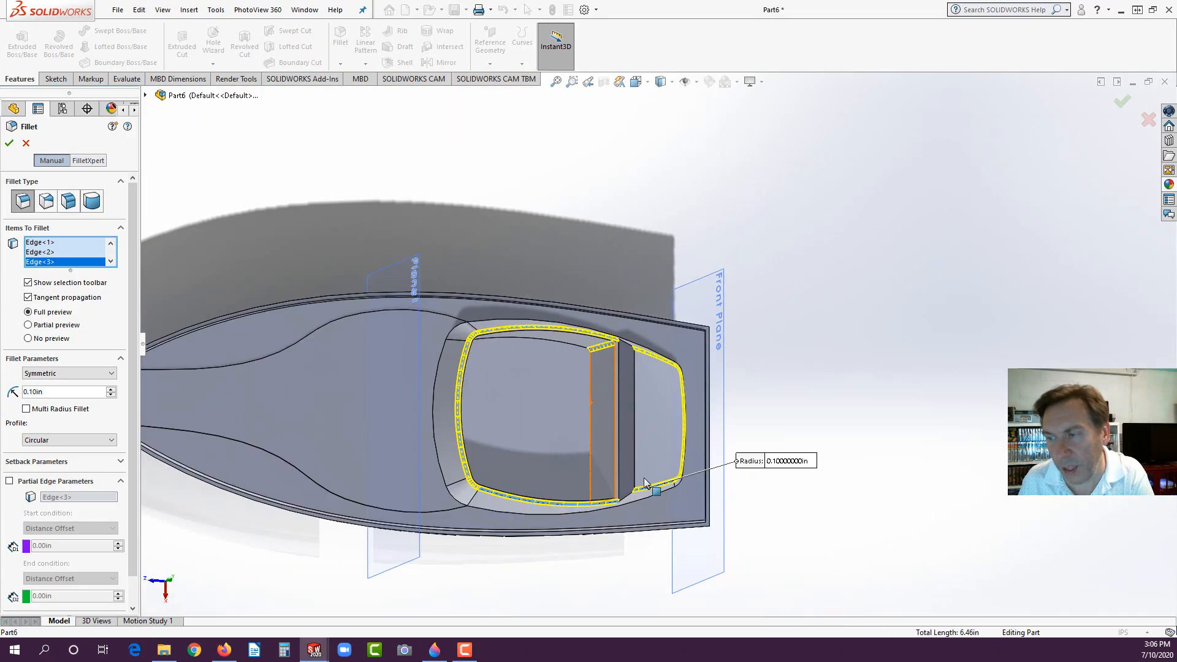
scroll(473, 420, "down", 6)
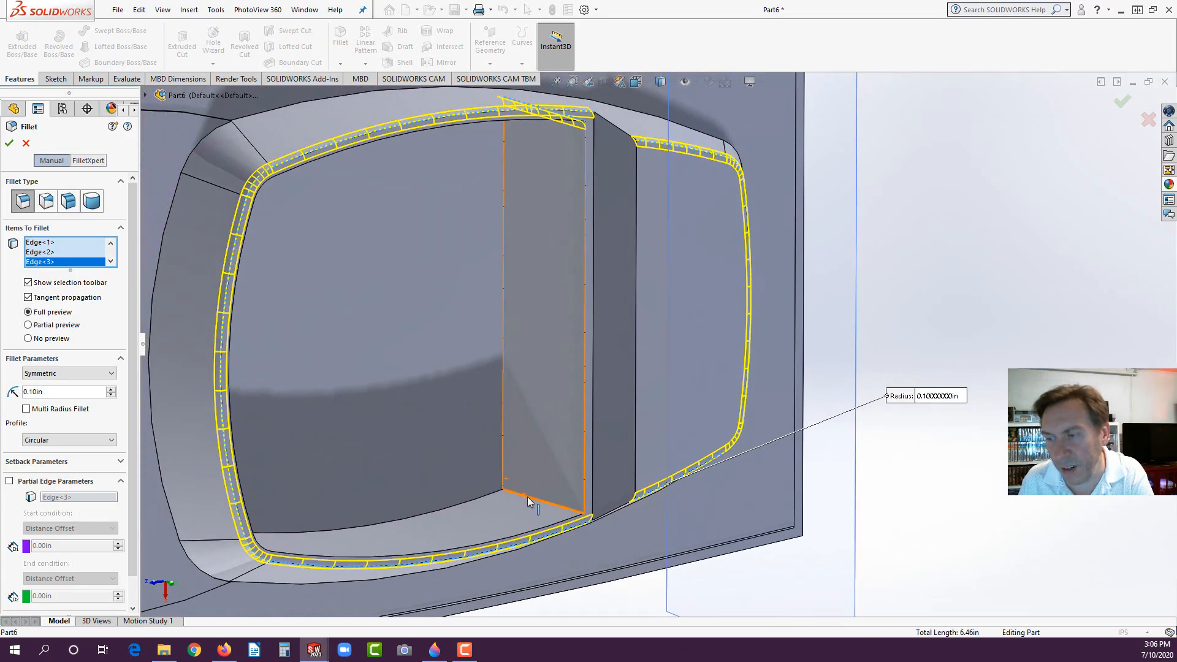
left_click(537, 499)
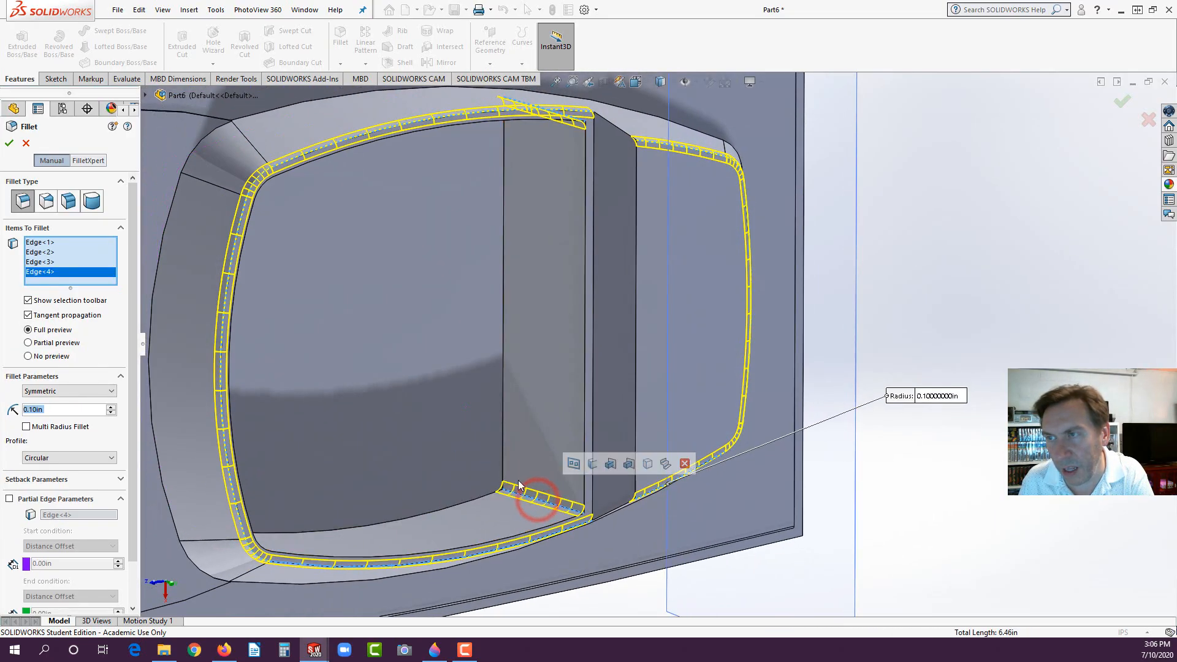
Step: Add the raised foredeck panel's top face to the 0.10 in fillet, apply it and inspect the rounded edges
scroll(459, 423, "up", 5)
middle_click_drag(402, 359, 349, 283)
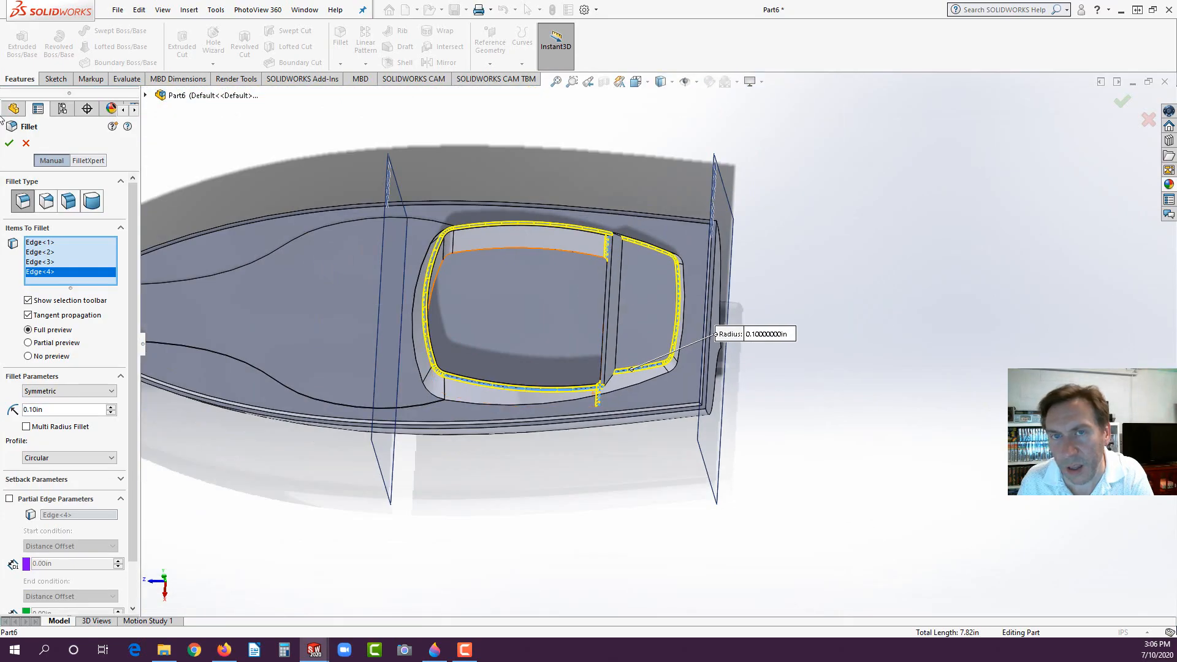
left_click(277, 351)
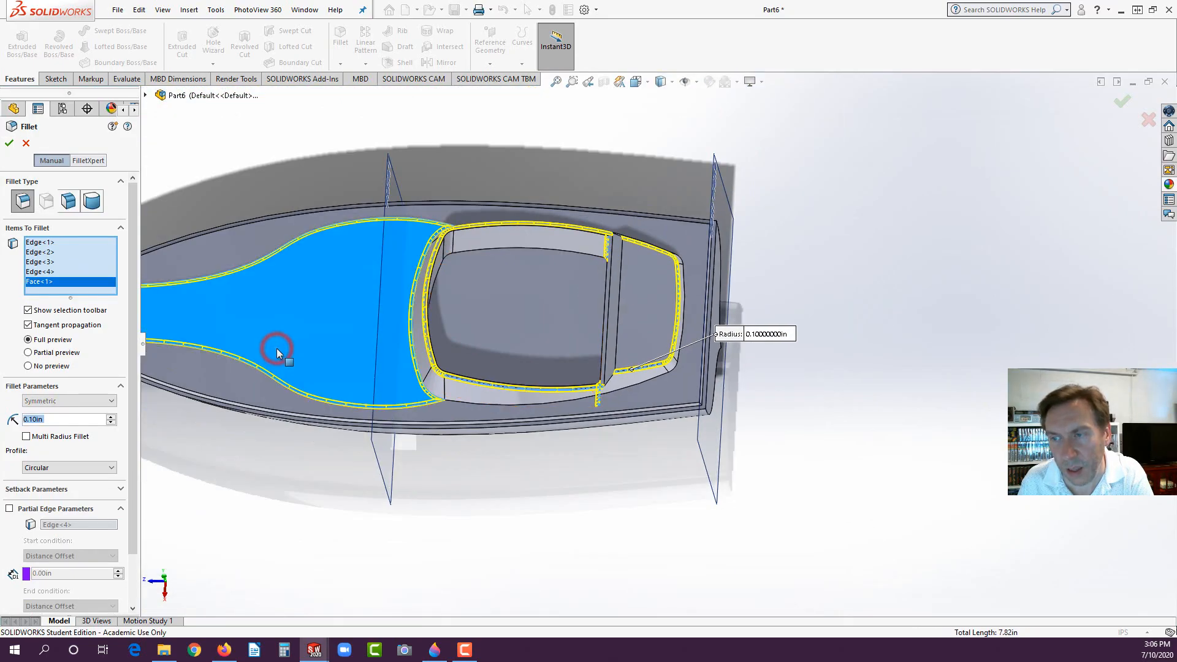
left_click(9, 143)
middle_click_drag(267, 475, 556, 333)
scroll(554, 318, "down", 3)
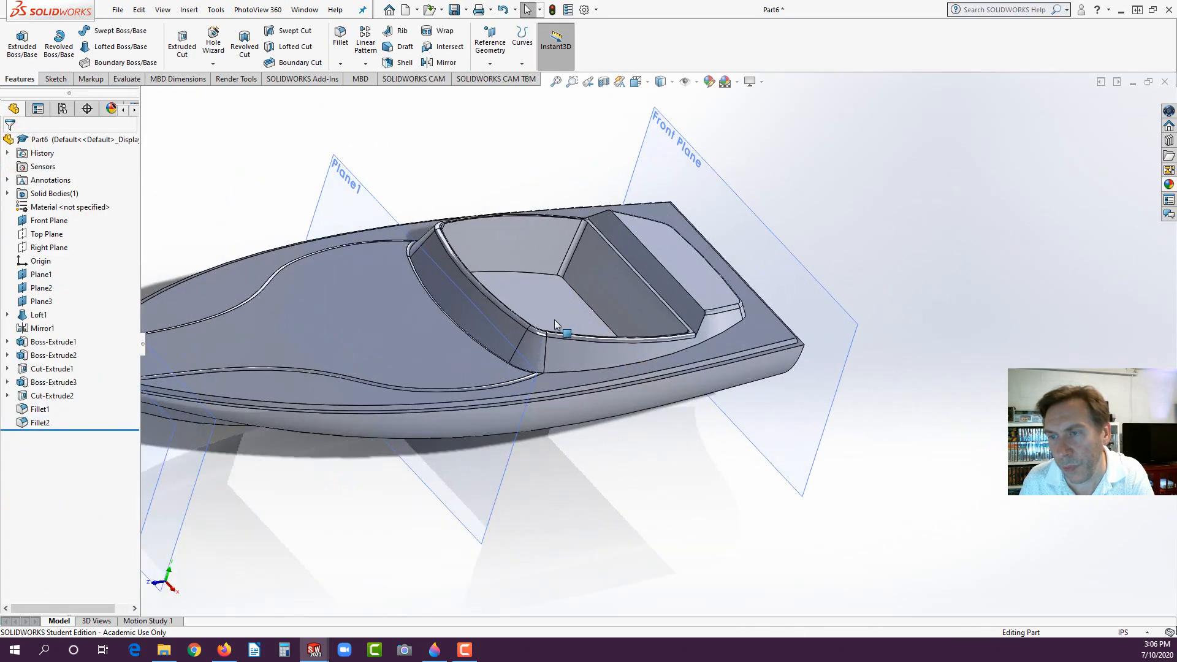
scroll(554, 319, "up", 3)
scroll(544, 338, "down", 3)
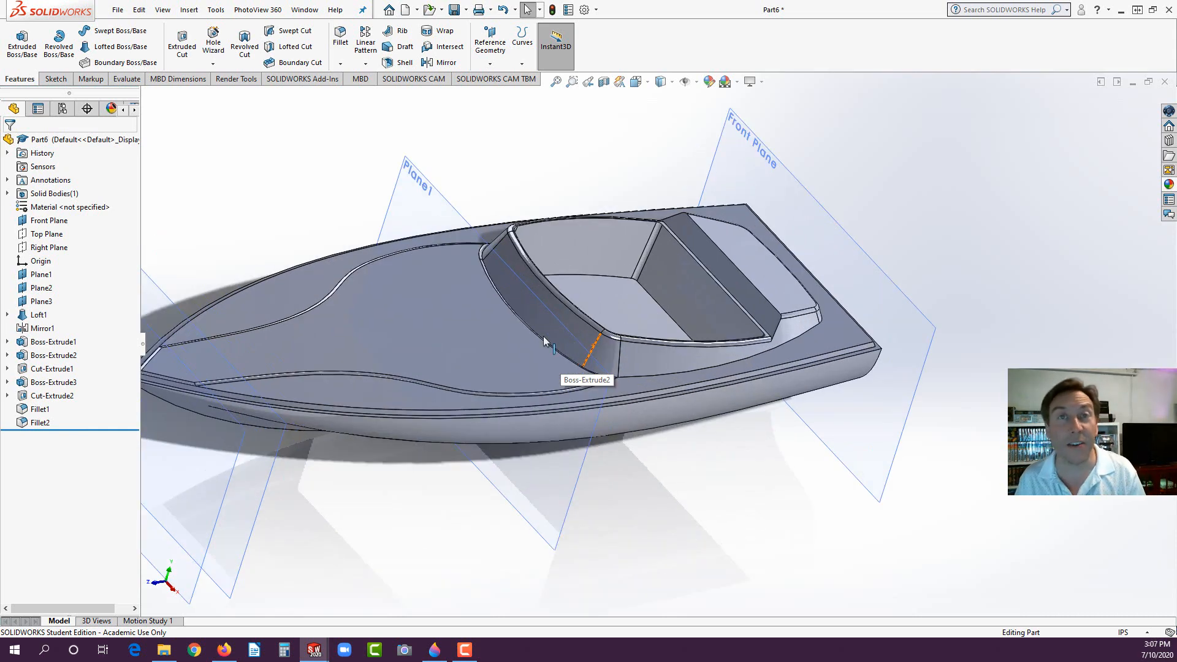
scroll(515, 331, "up", 3)
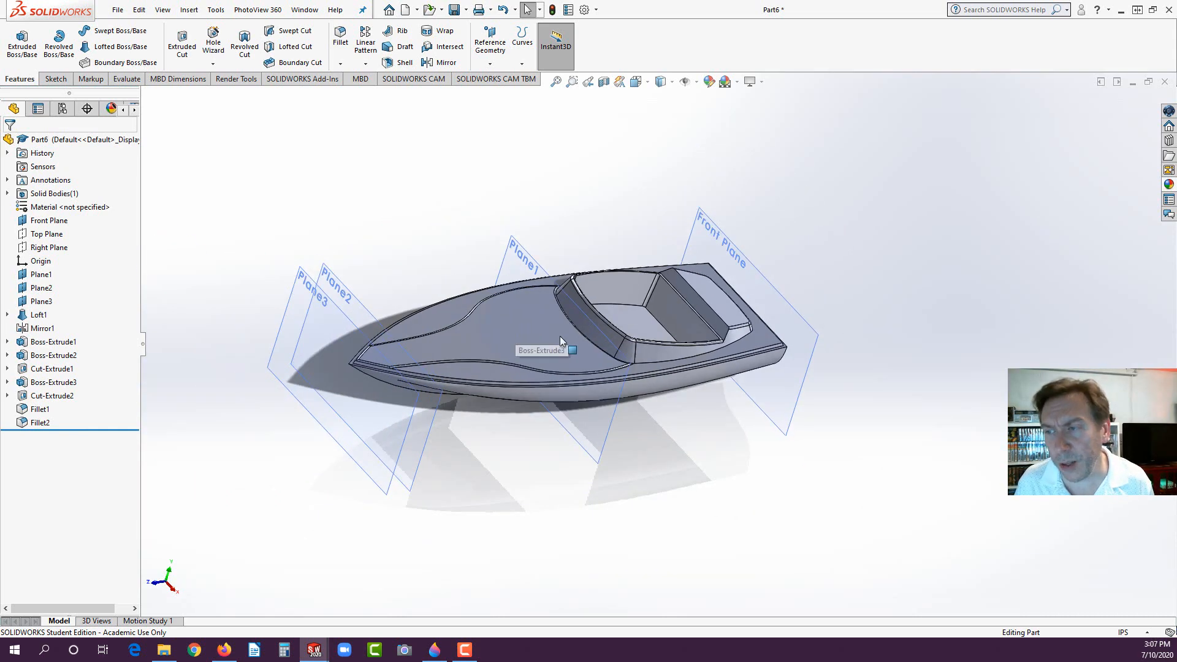
middle_click_drag(560, 338, 565, 415)
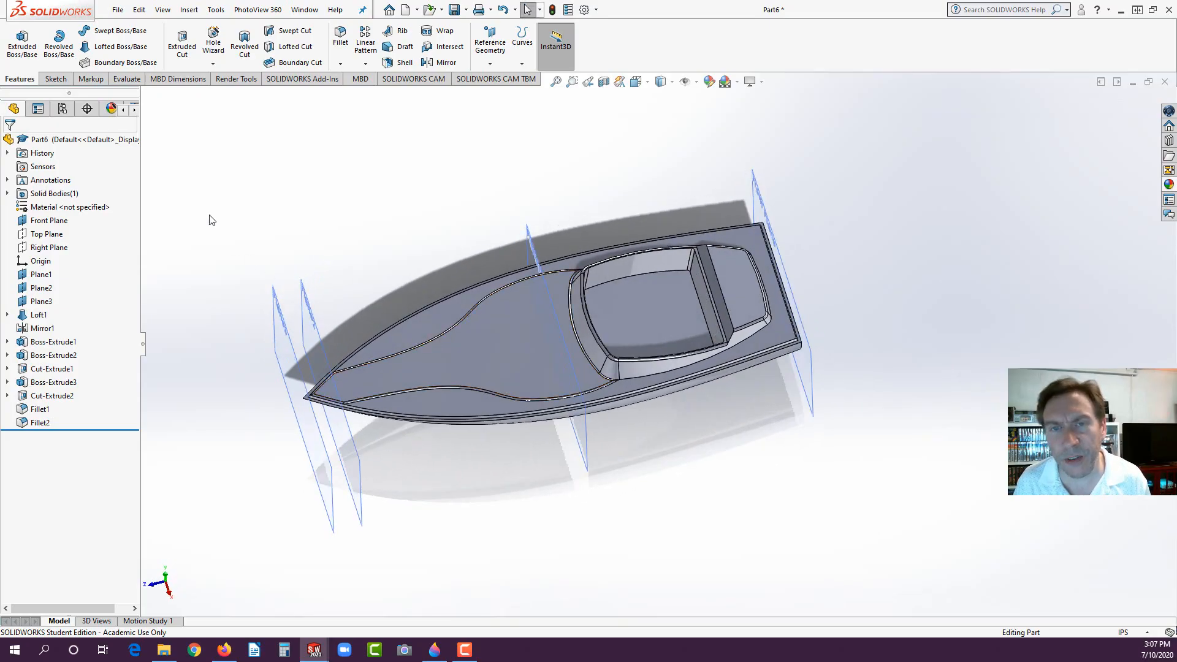
Step: Create a reference plane parallel to the Right Plane, with a flipped offset of 1 in through the cockpit
left_click(46, 249)
middle_click_drag(478, 344, 555, 336)
scroll(570, 339, "down", 5)
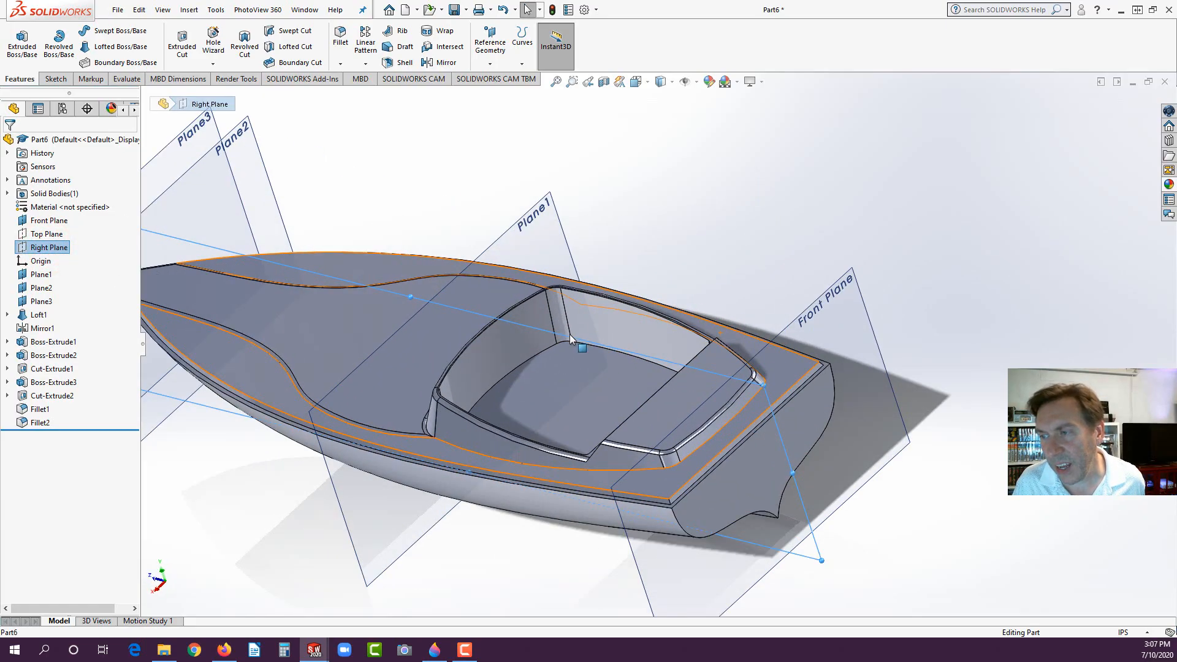
left_click_drag(566, 339, 601, 311, "ctrl")
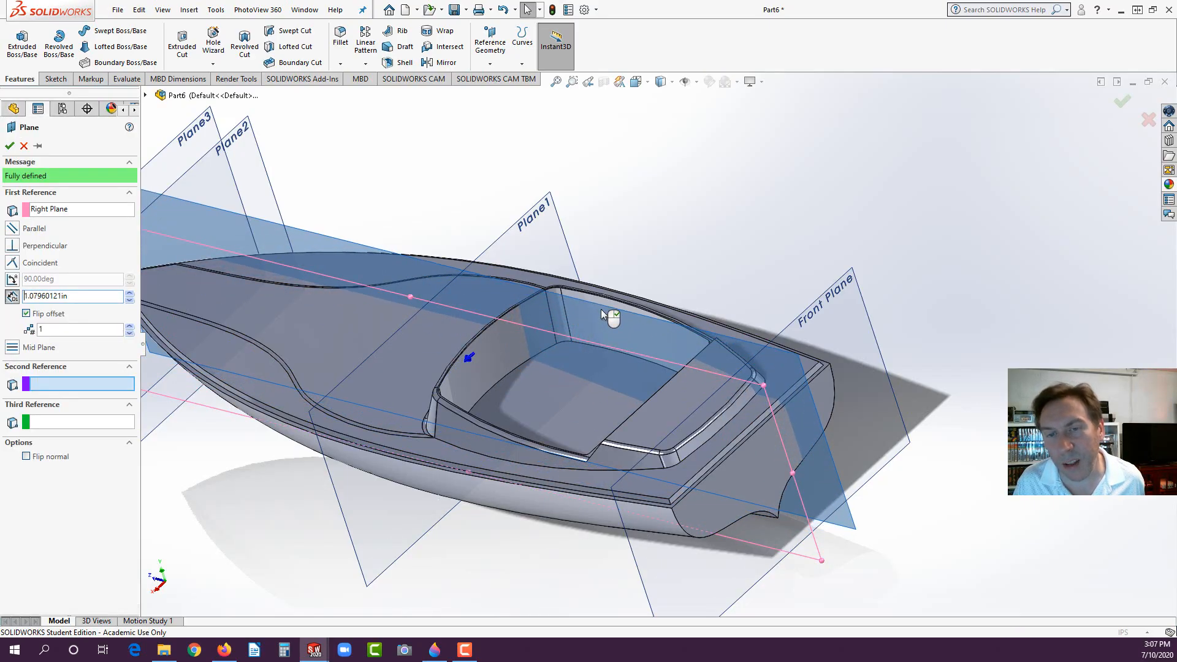
middle_click_drag(609, 319, 648, 357)
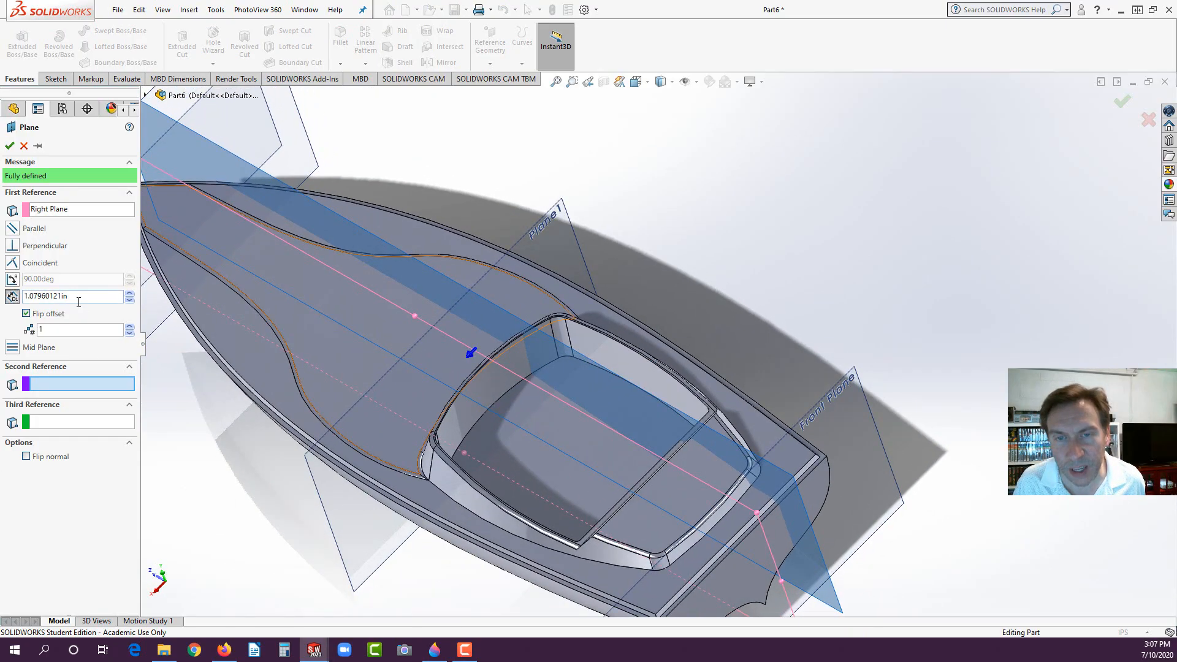
double_click(26, 297)
type("1")
key("Return")
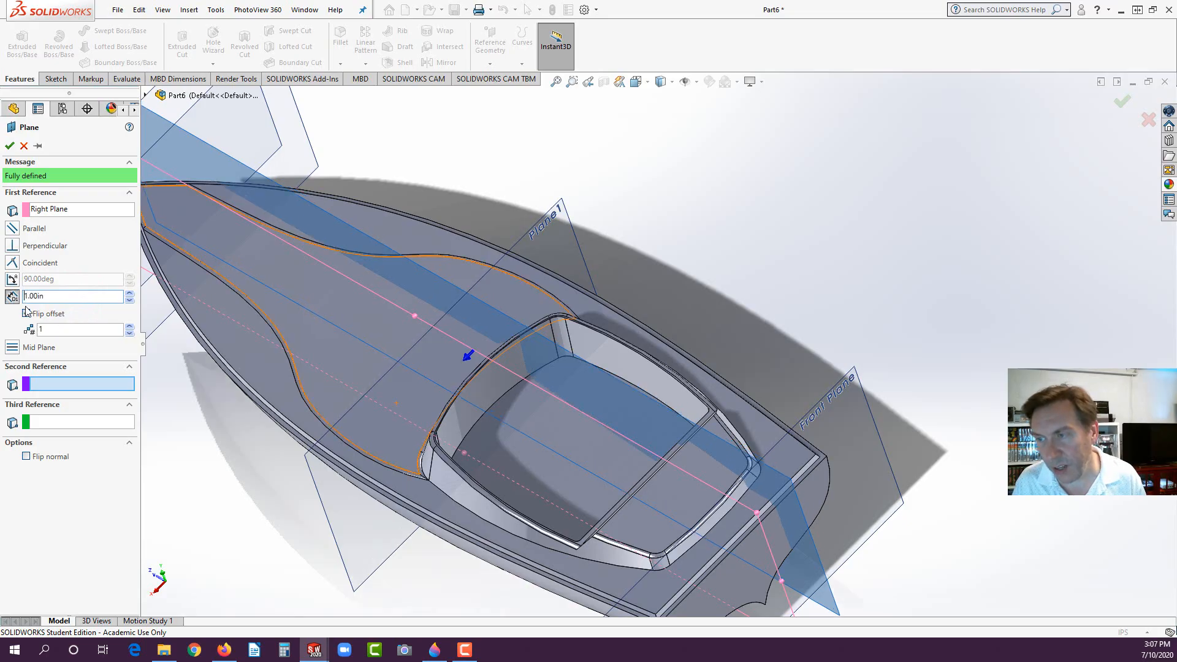
middle_click_drag(538, 339, 484, 362)
left_click(10, 147)
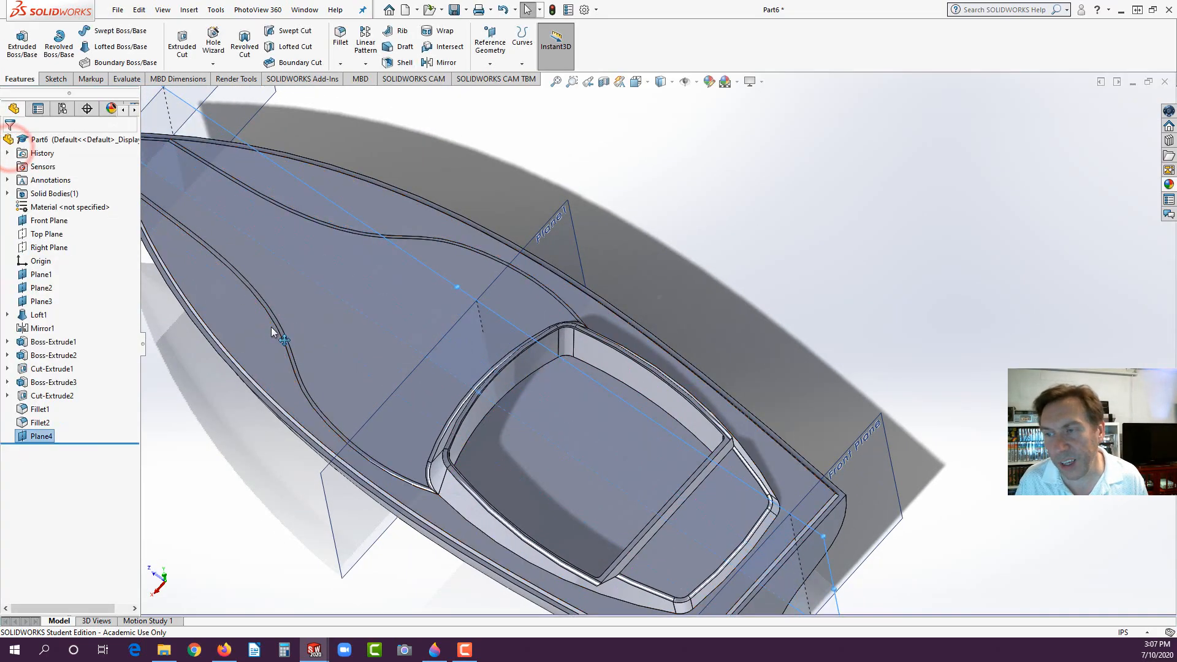
Step: Start a sketch on the new offset plane and view the plane straight on
left_click(428, 270)
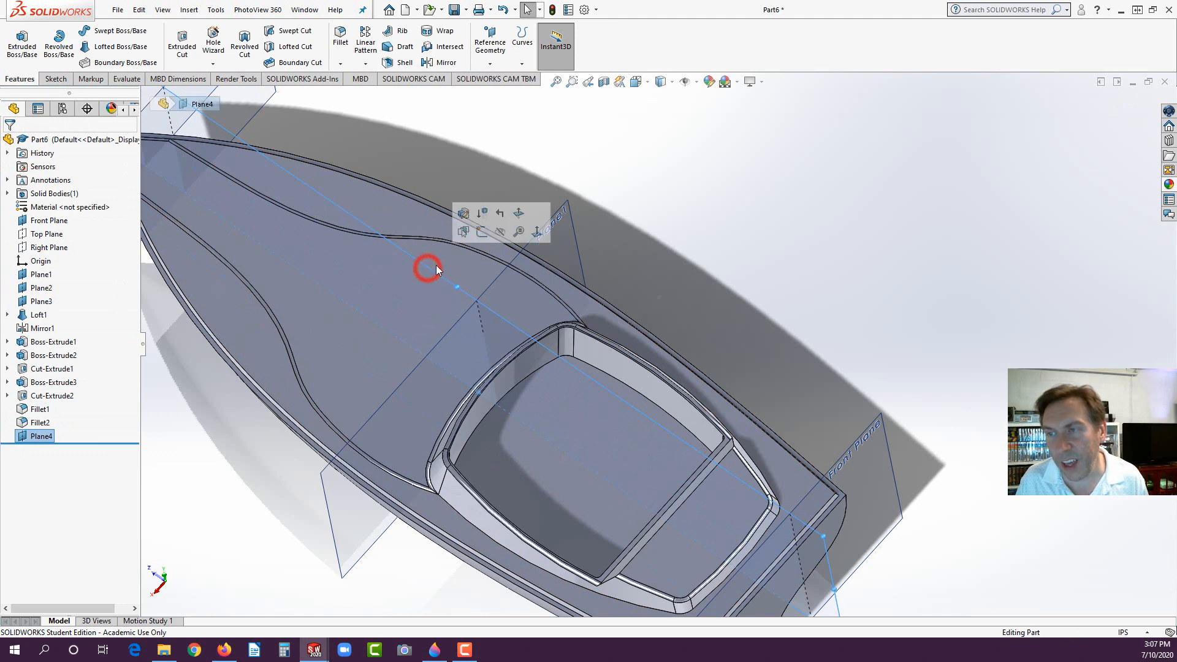
left_click(481, 234)
key("space")
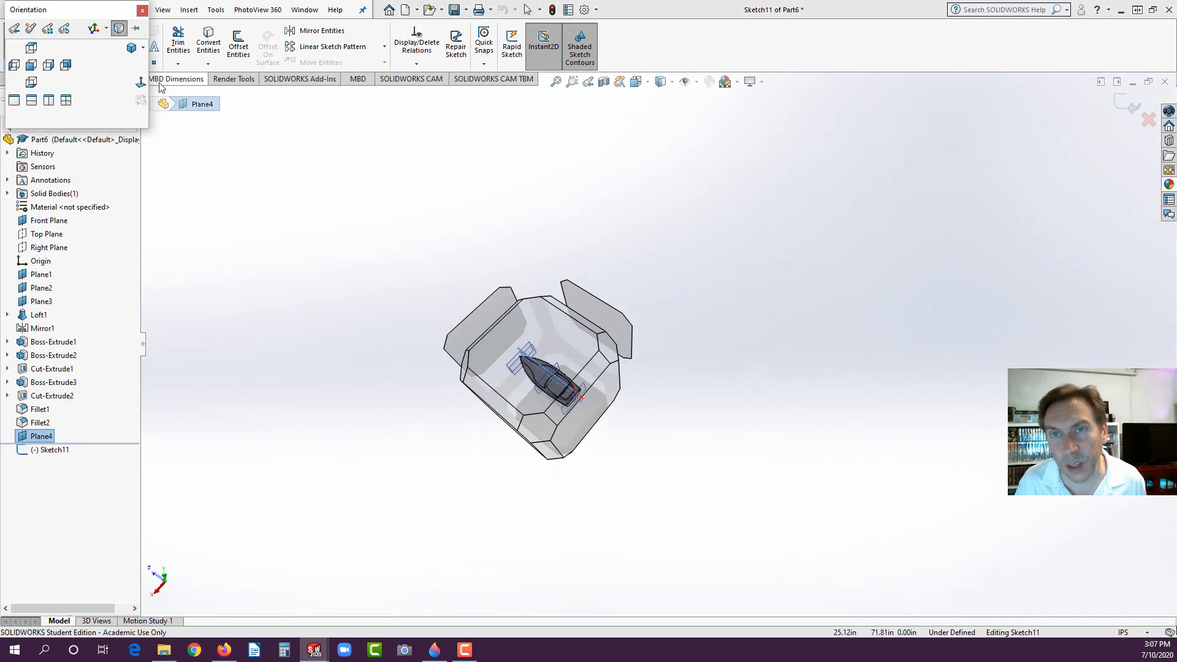
left_click(141, 82)
left_click(141, 82)
scroll(773, 307, "down", 5)
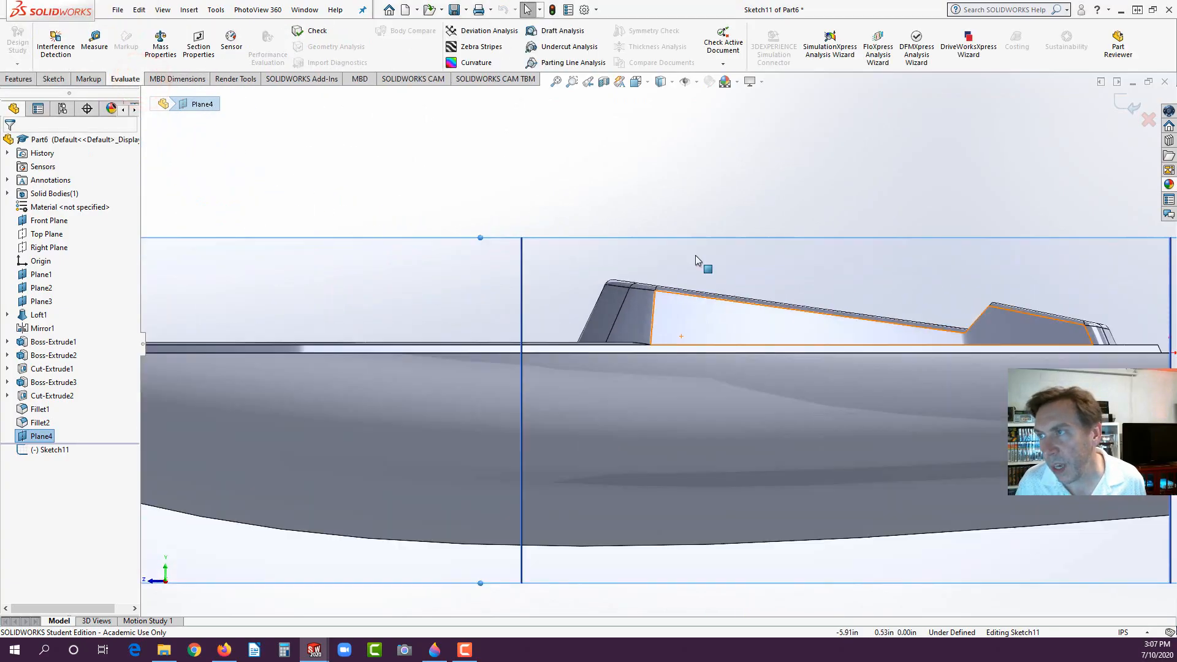
Step: Switch the display style to Hidden Lines Visible to reveal the cockpit recess inside the hull
left_click(672, 81)
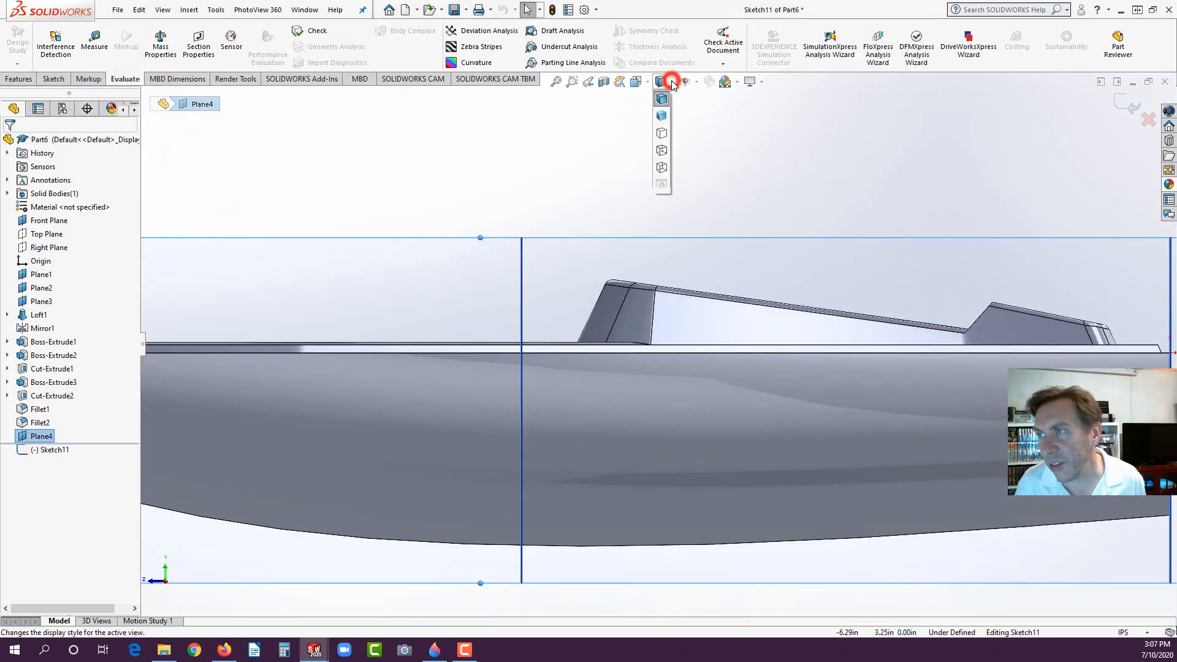
left_click(661, 150)
scroll(676, 360, "down", 3)
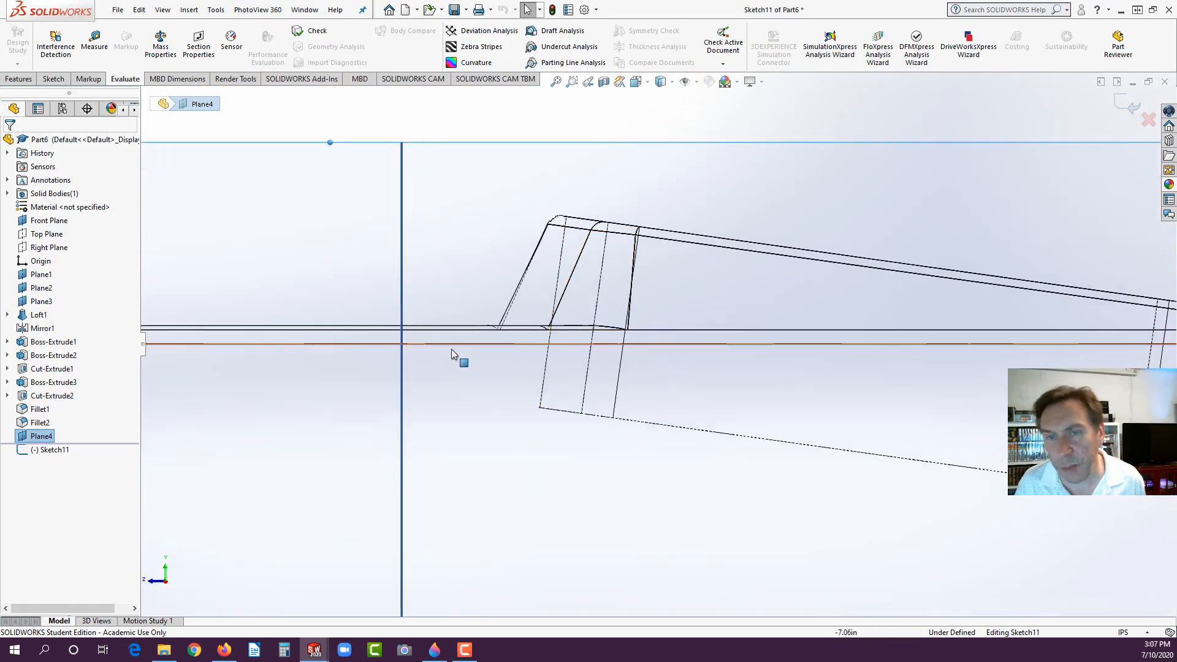
Step: Sketch a closed steering-wheel half-profile in the cockpit: a slanted shaft about 1.29 in long and a perpendicular arm with a rounded 0.03 in radius tip
left_click(57, 79)
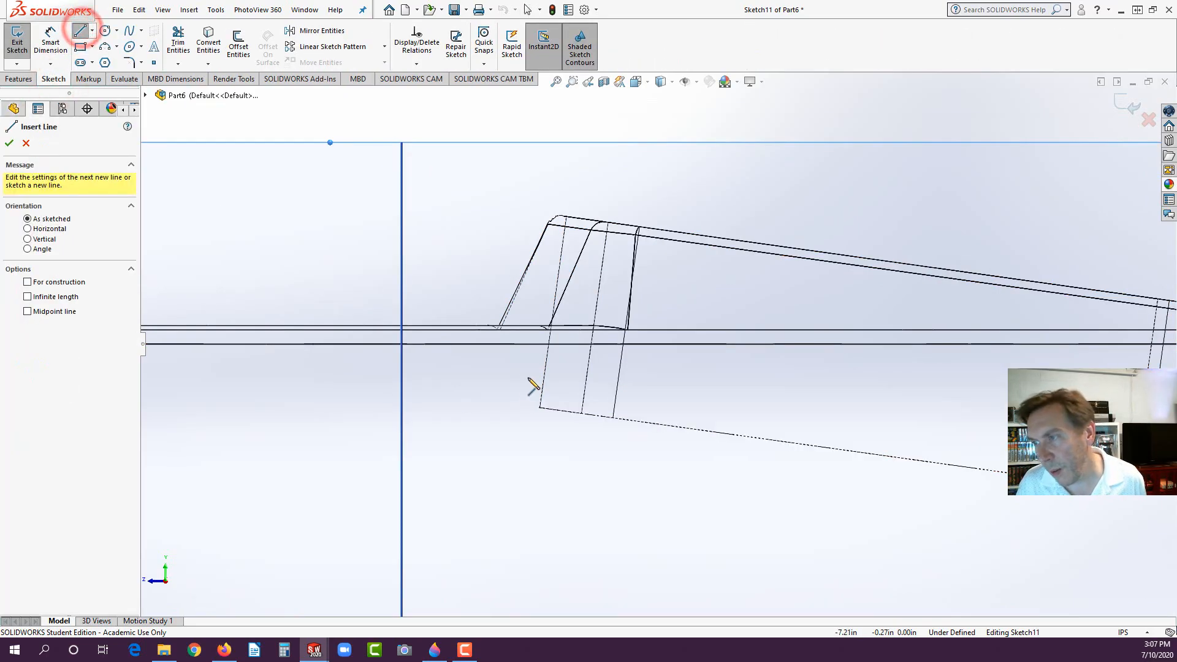
left_click(488, 376)
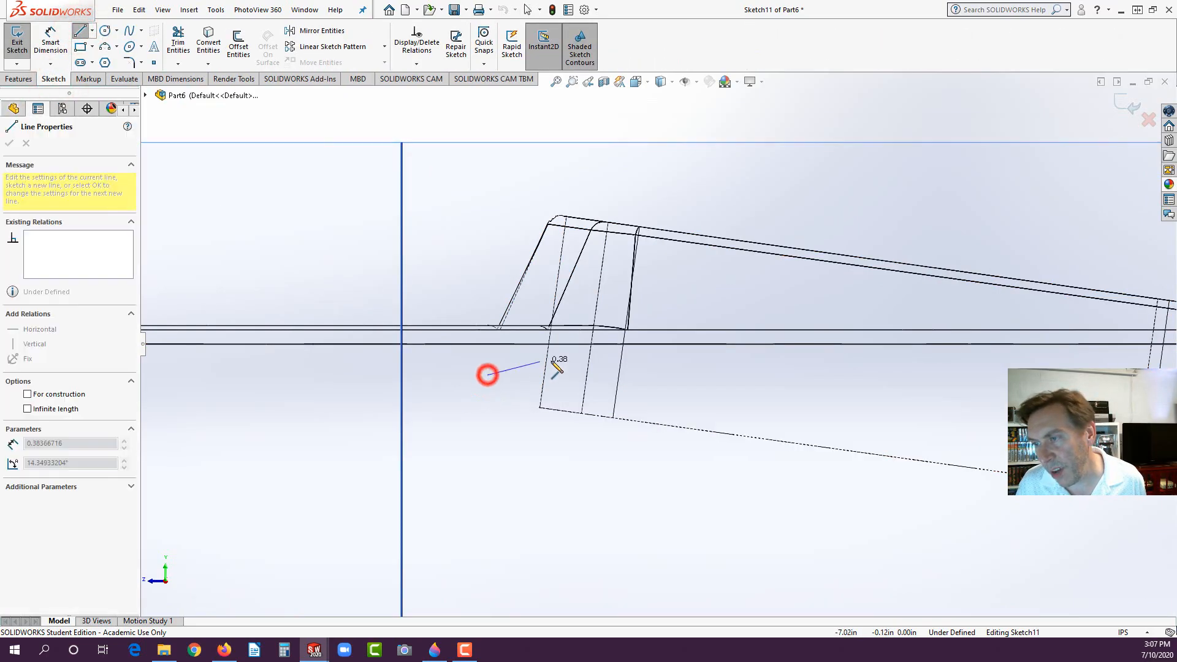
left_click(651, 320)
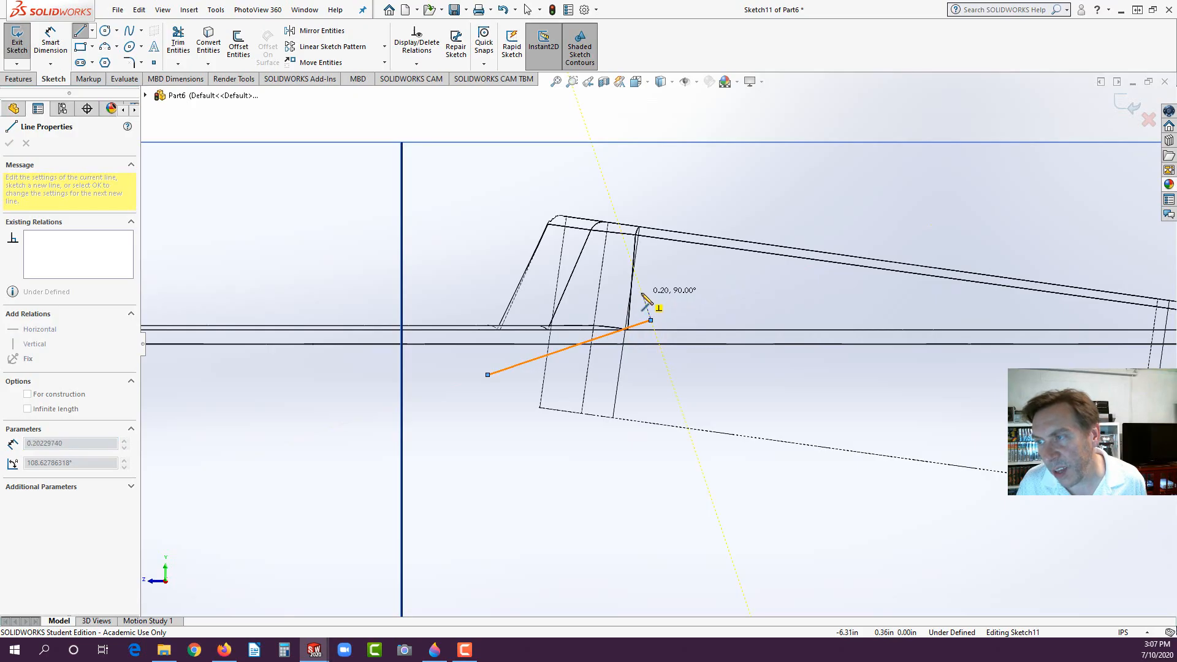
left_click(642, 293)
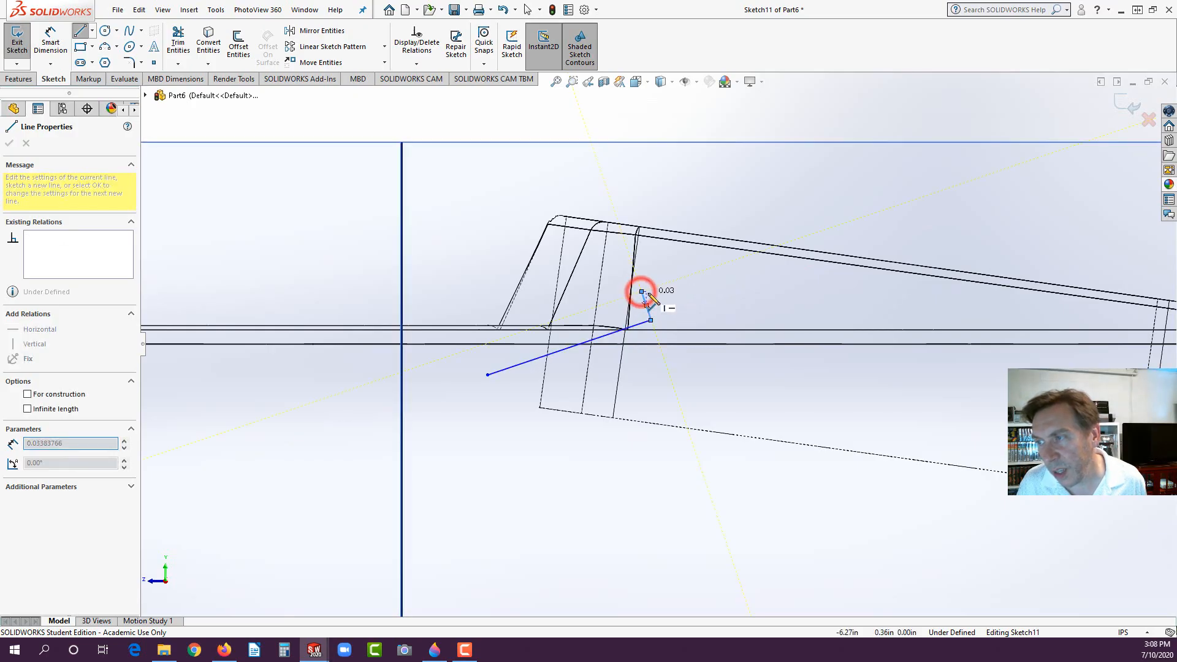
scroll(642, 295, "down", 5)
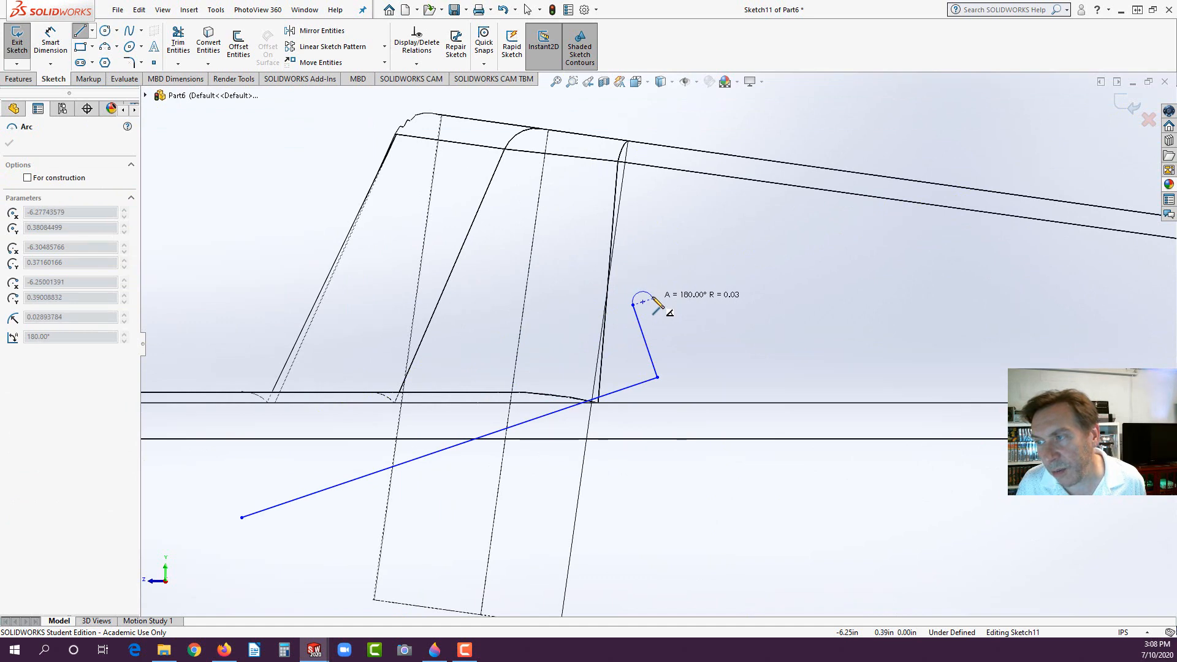
left_click(653, 299)
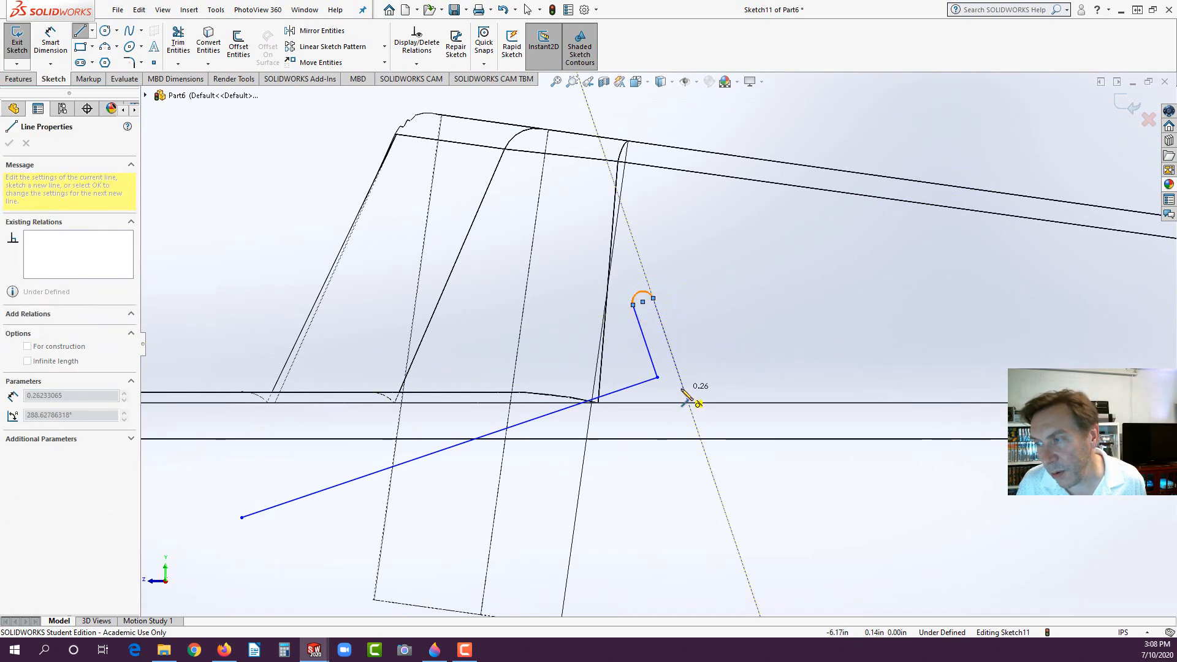
left_click(681, 381)
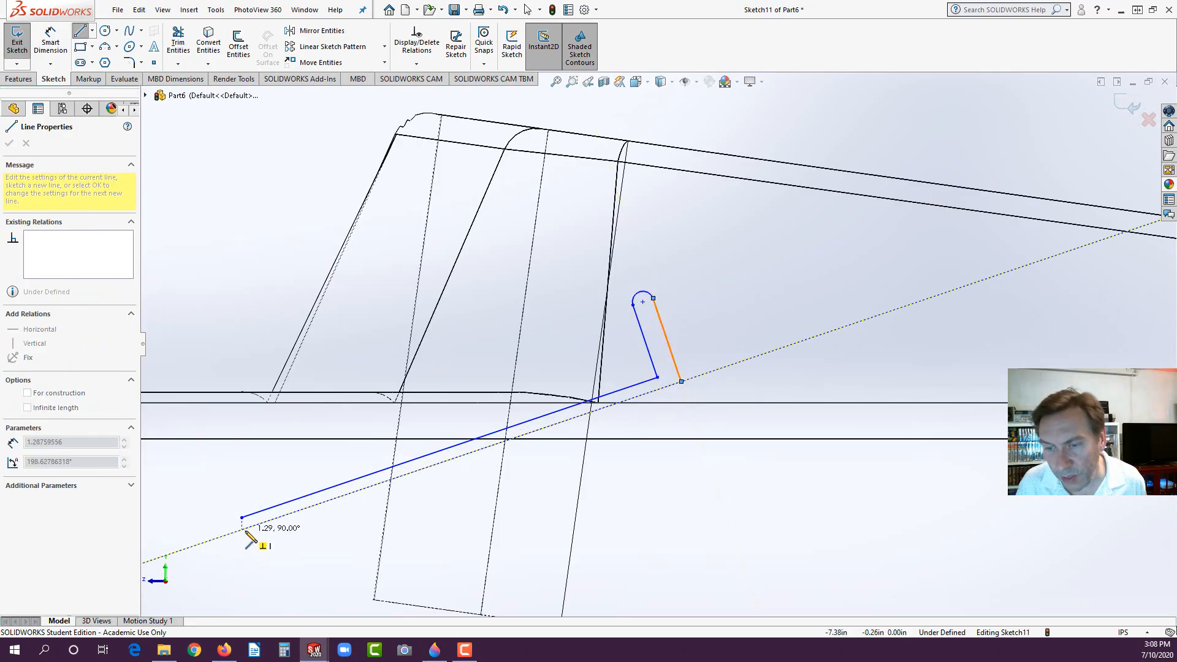
left_click(242, 519)
key("Escape")
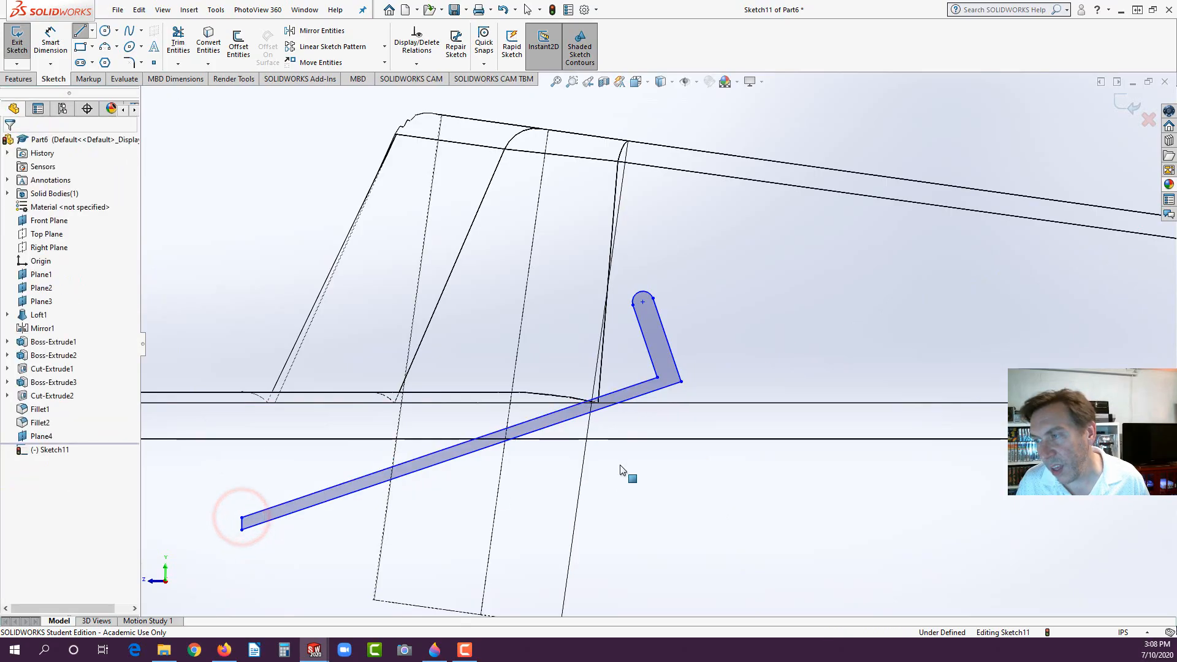
Step: Add a parallel relation between the two long sides of the profile's short arm
left_click(668, 342)
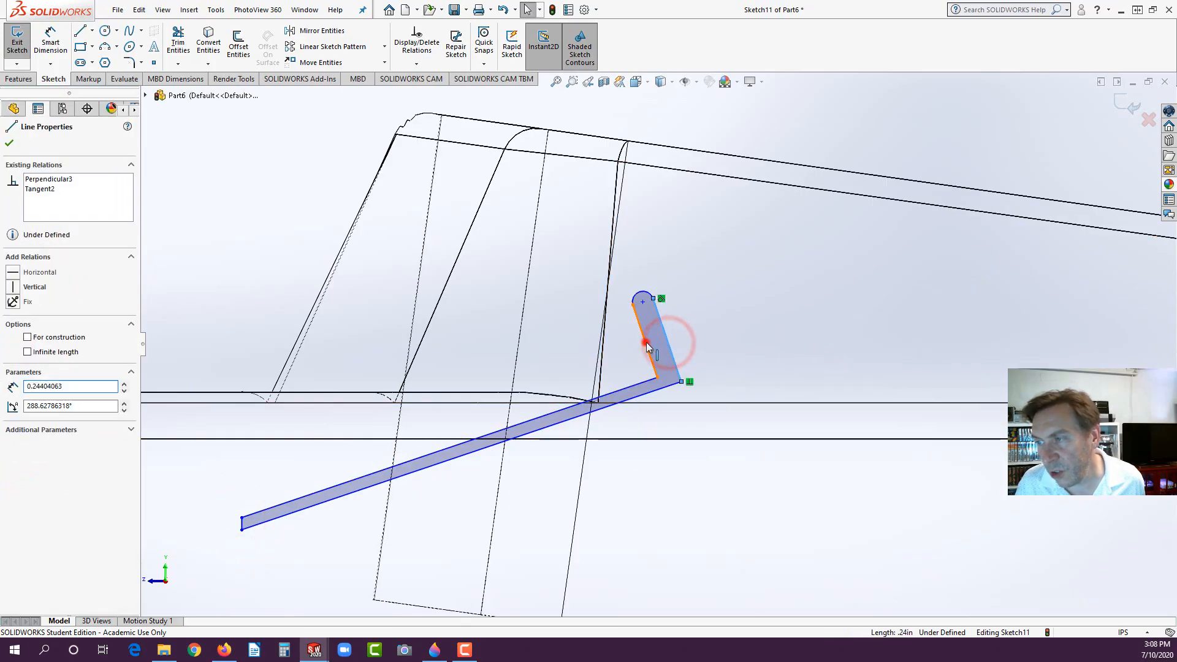
left_click(645, 337, "ctrl")
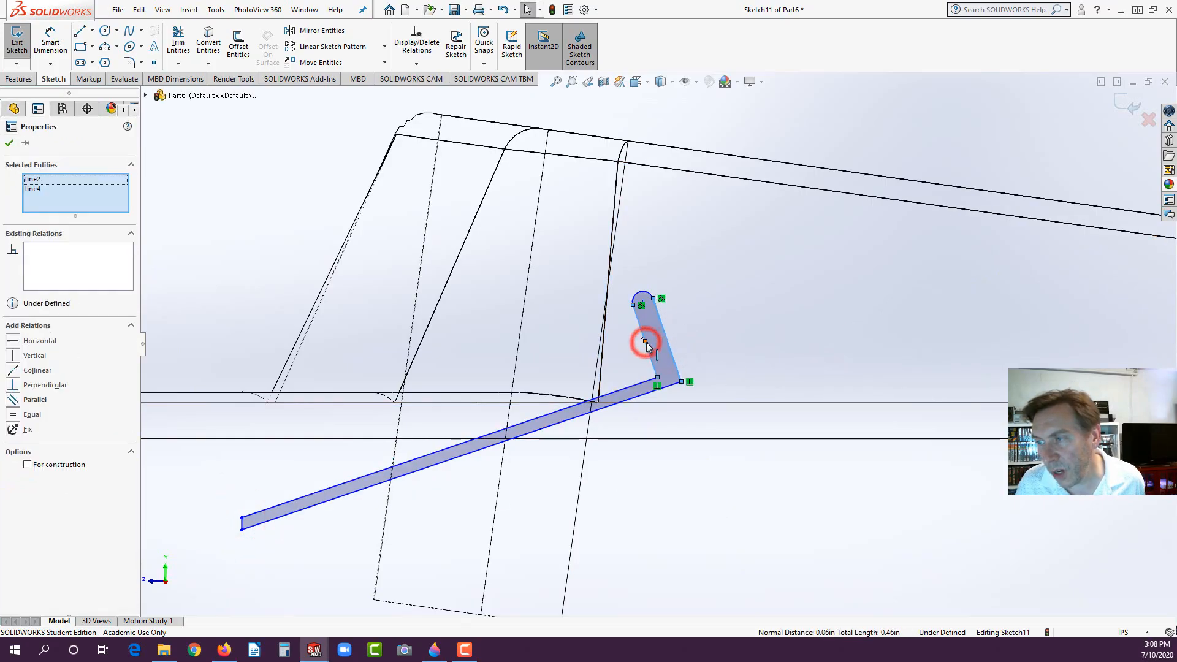
left_click(13, 402)
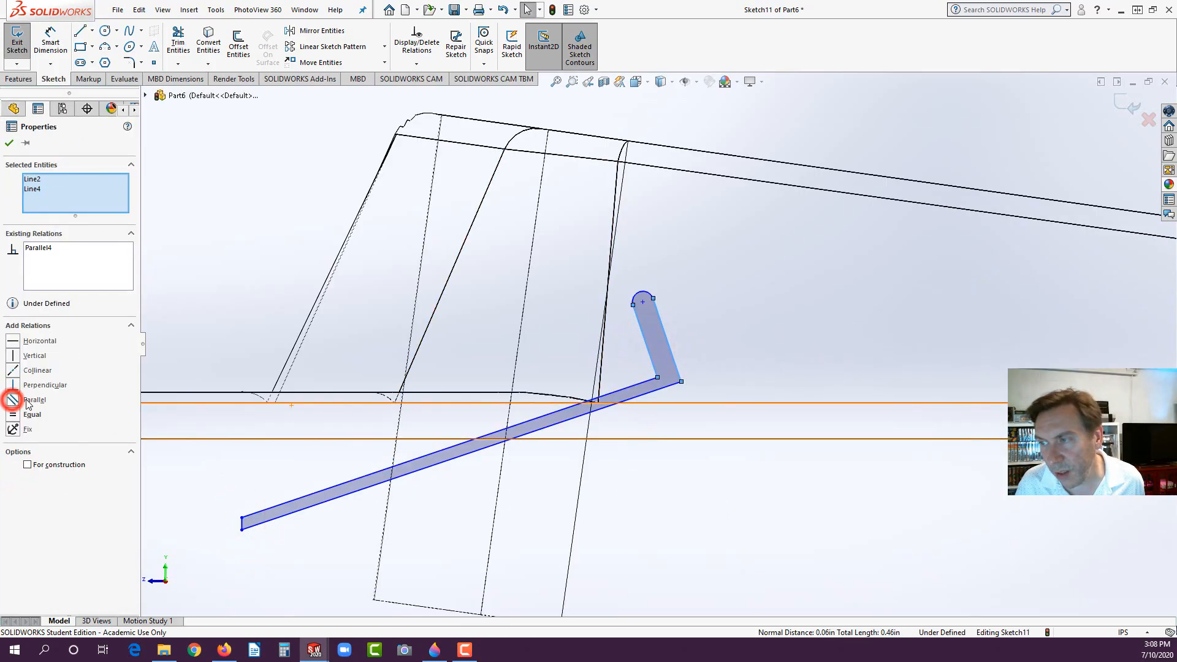
left_click(9, 144)
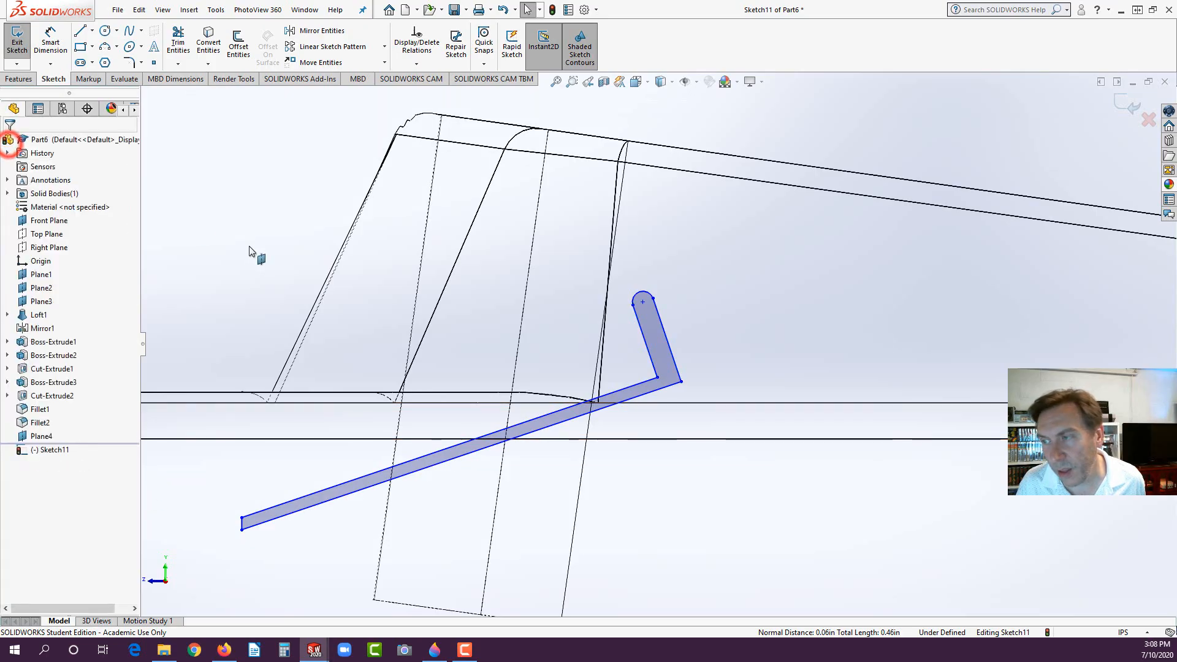
Step: Revolve the profile 360 degrees about the shaft's long lower line, merging the result, to form the steering wheel and column
left_click(471, 459)
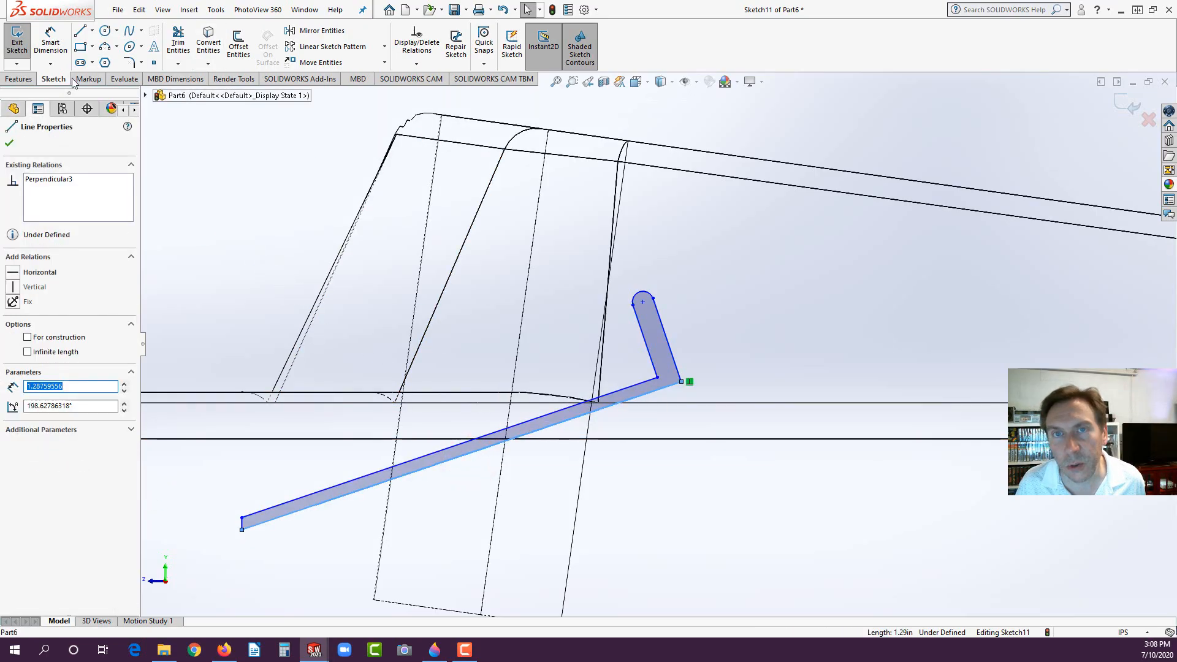
left_click(18, 79)
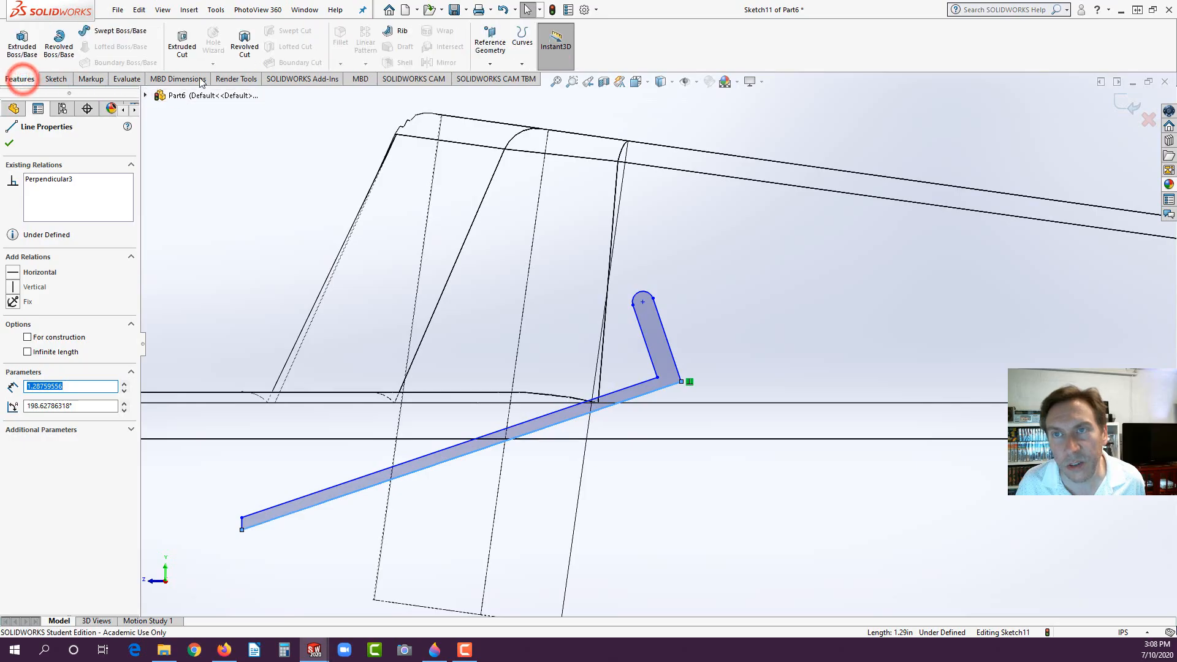
left_click(60, 46)
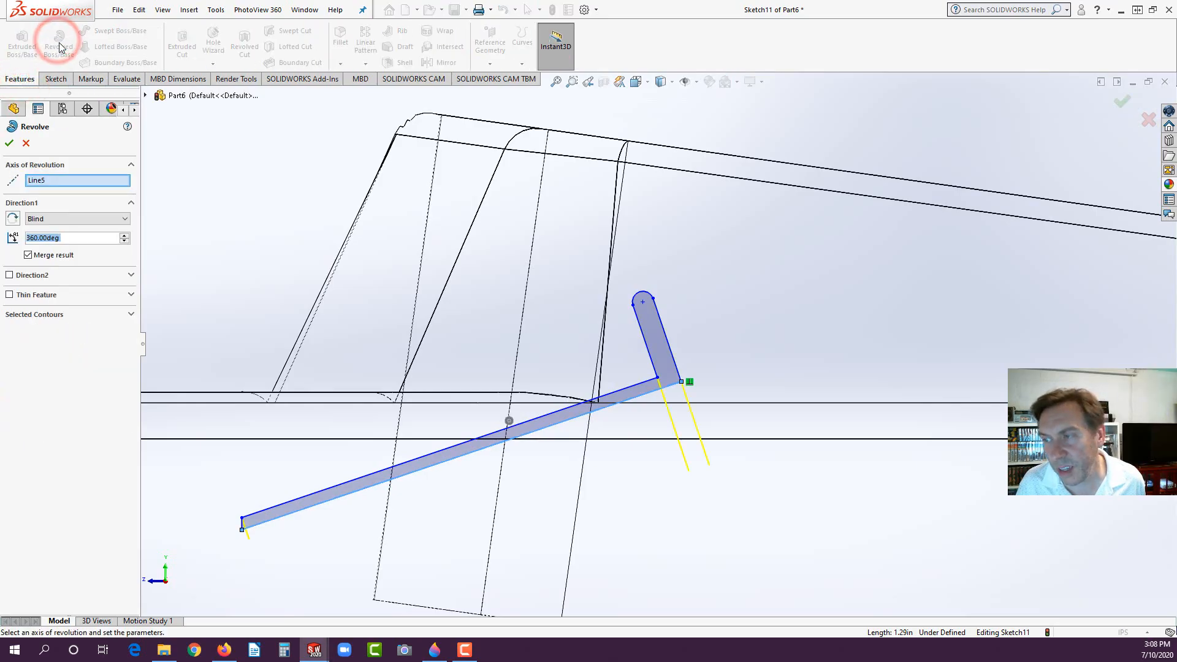
left_click(9, 144)
Step: Inspect the steering wheel inside the cockpit and switch the display style back to Shaded With Edges
mouse_move(402, 321)
middle_mouse_down()
mouse_move(705, 308)
mouse_move(661, 371)
middle_mouse_up()
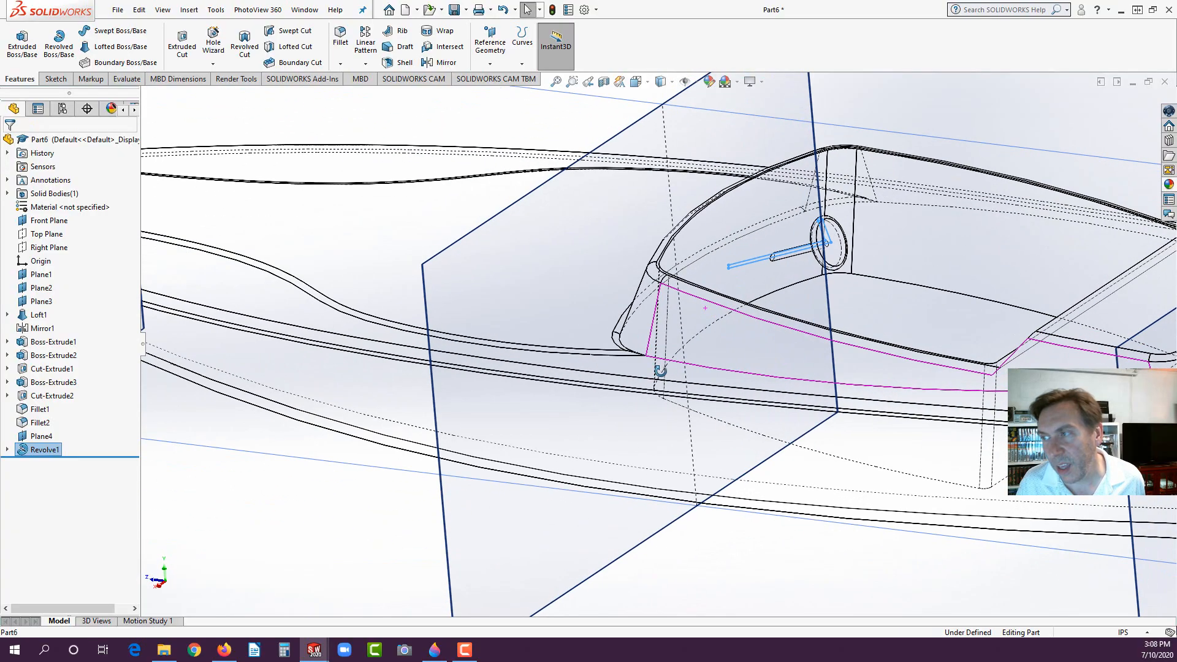
scroll(660, 368, "up", 3)
scroll(878, 149, "down", 3)
left_click(826, 204)
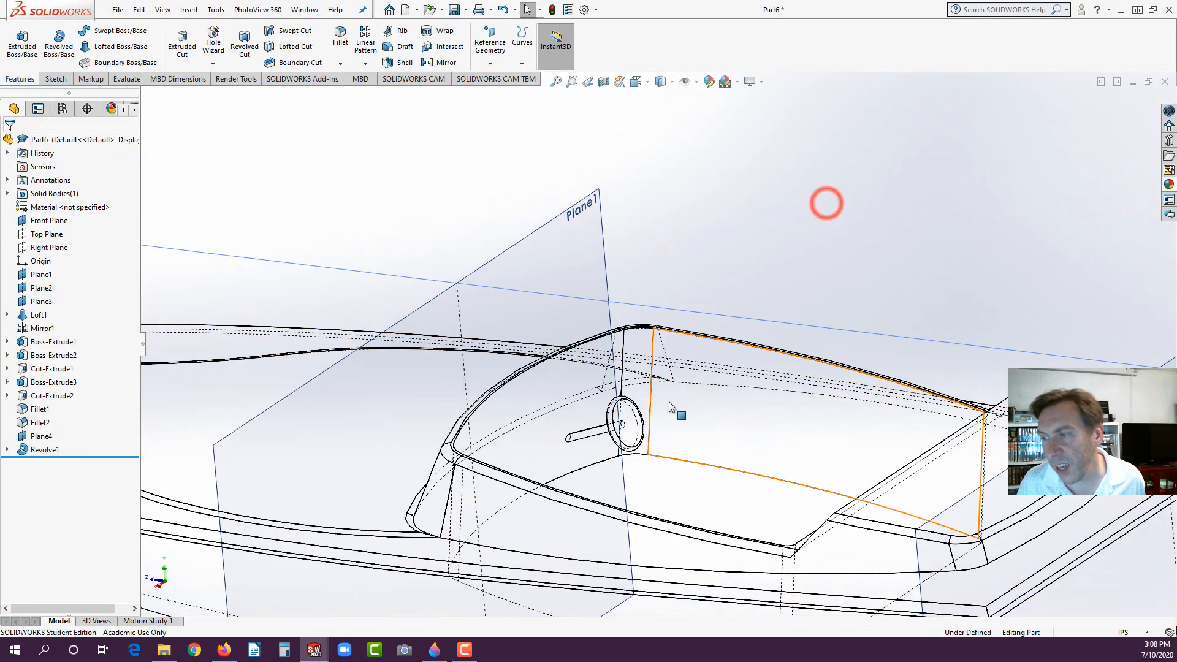
scroll(668, 403, "down", 3)
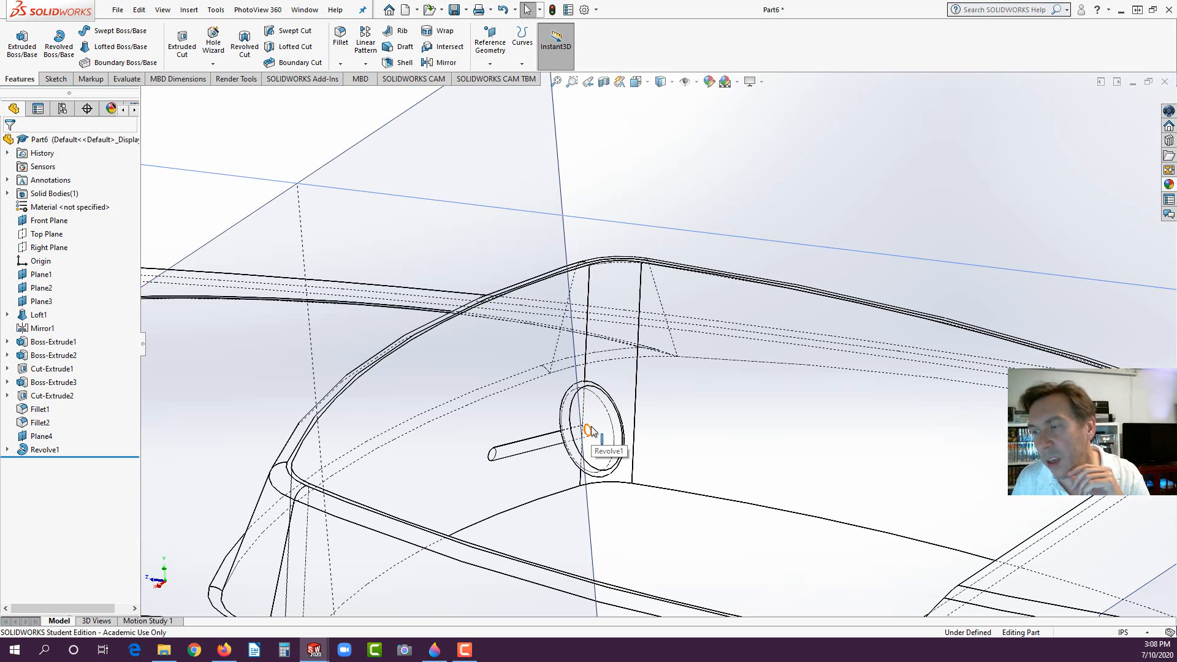
scroll(754, 368, "up", 2)
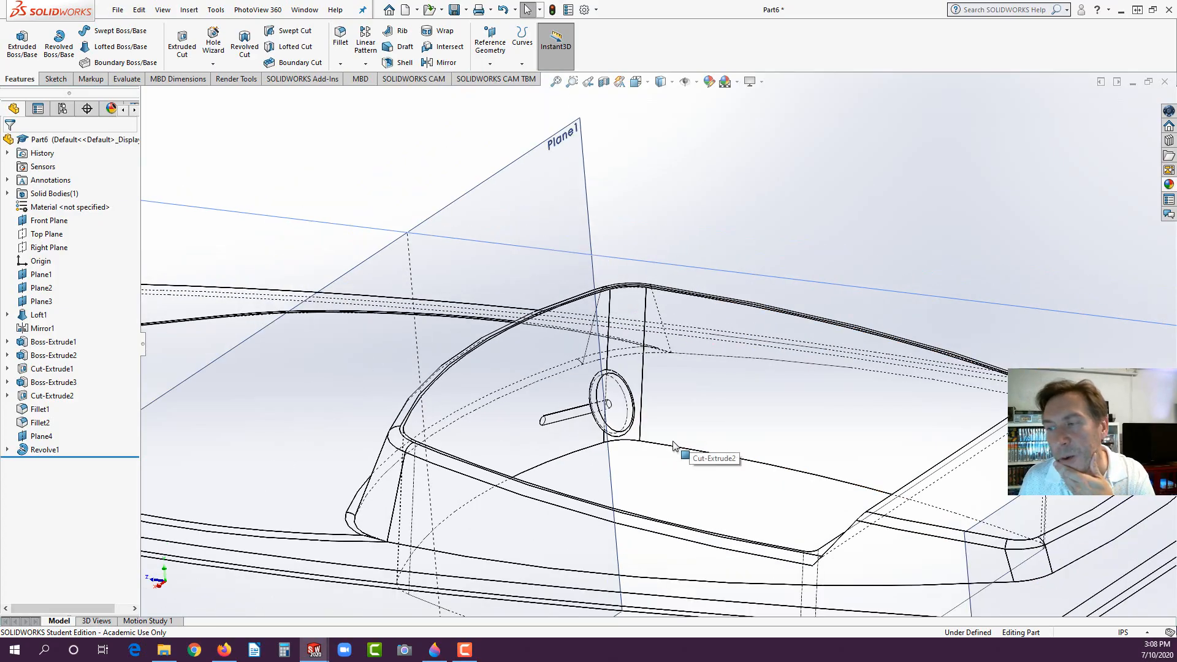
middle_click_drag(674, 446, 694, 483)
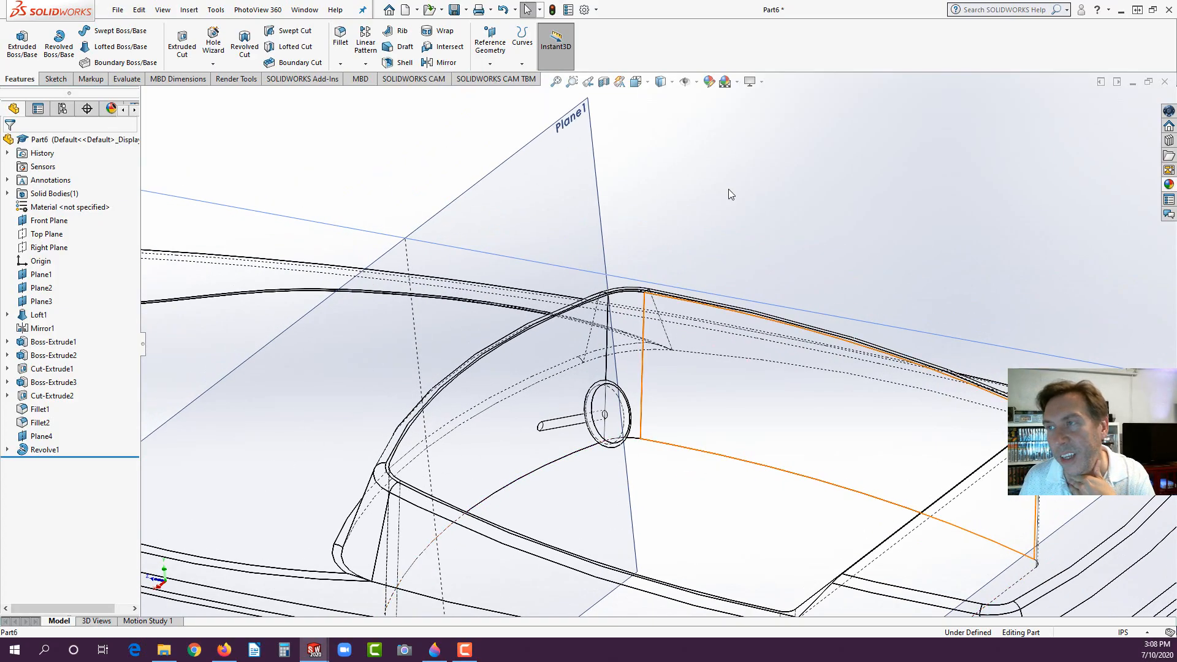
left_click(672, 84)
left_click(663, 99)
left_click(763, 195)
scroll(669, 415, "up", 4)
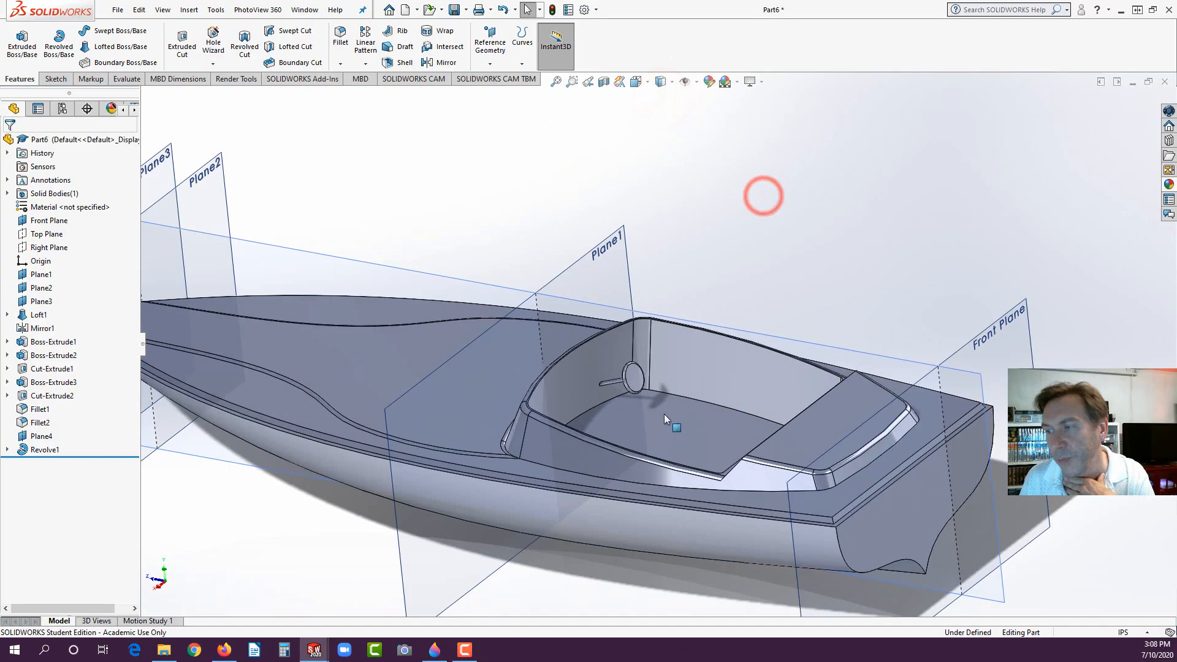
scroll(658, 390, "down", 5)
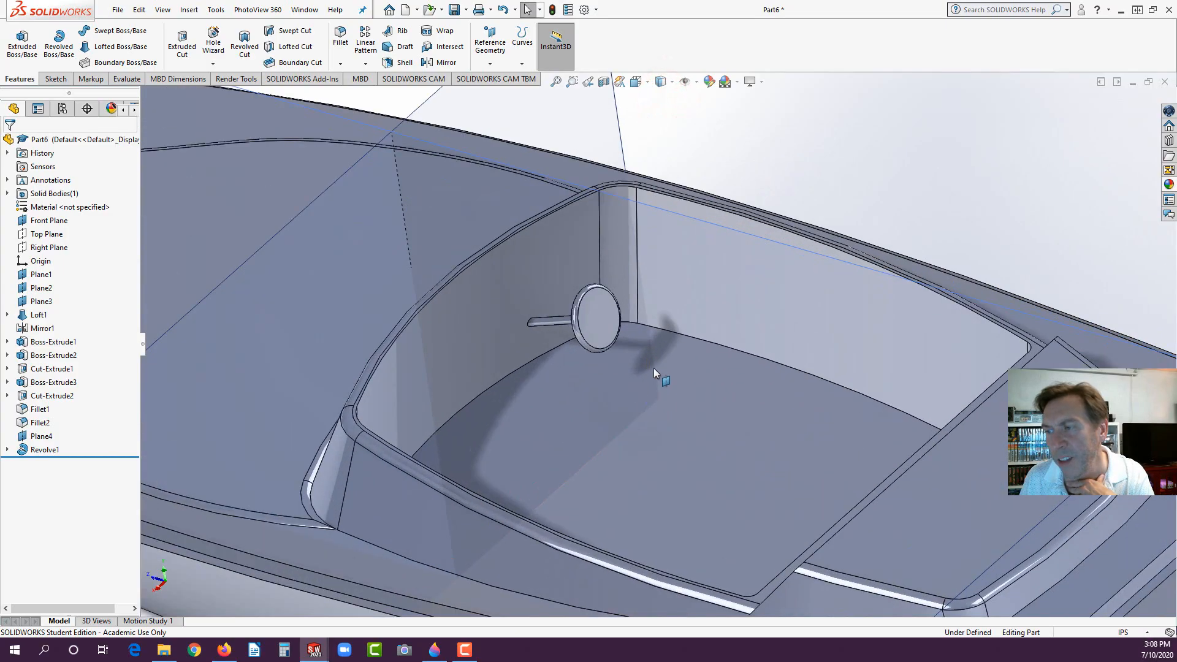
Step: Sketch a circle of about 0.09 in radius on the cockpit floor behind the steering wheel and shift its centre slightly
left_click(677, 381)
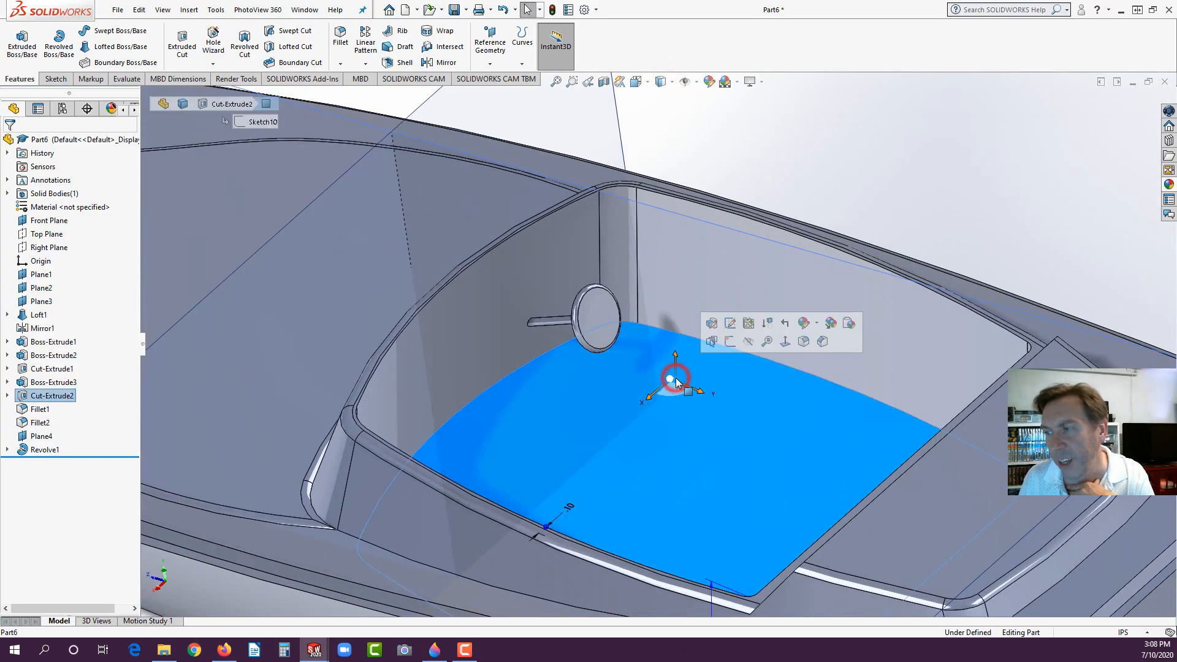
left_click(730, 341)
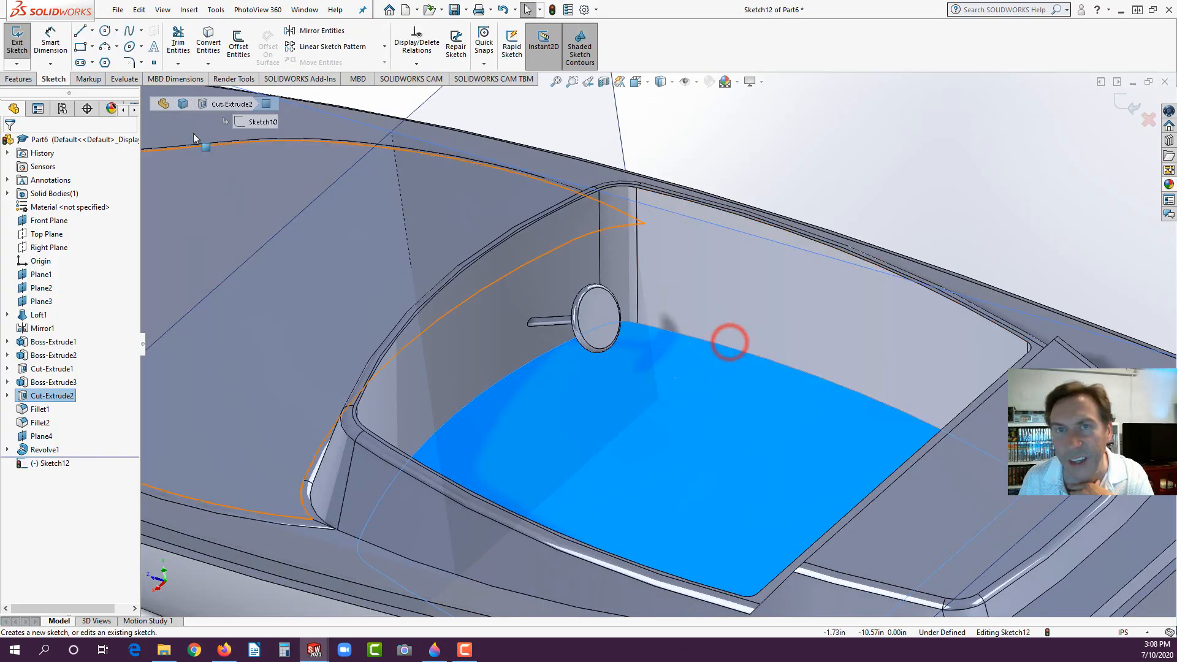
left_click(106, 31)
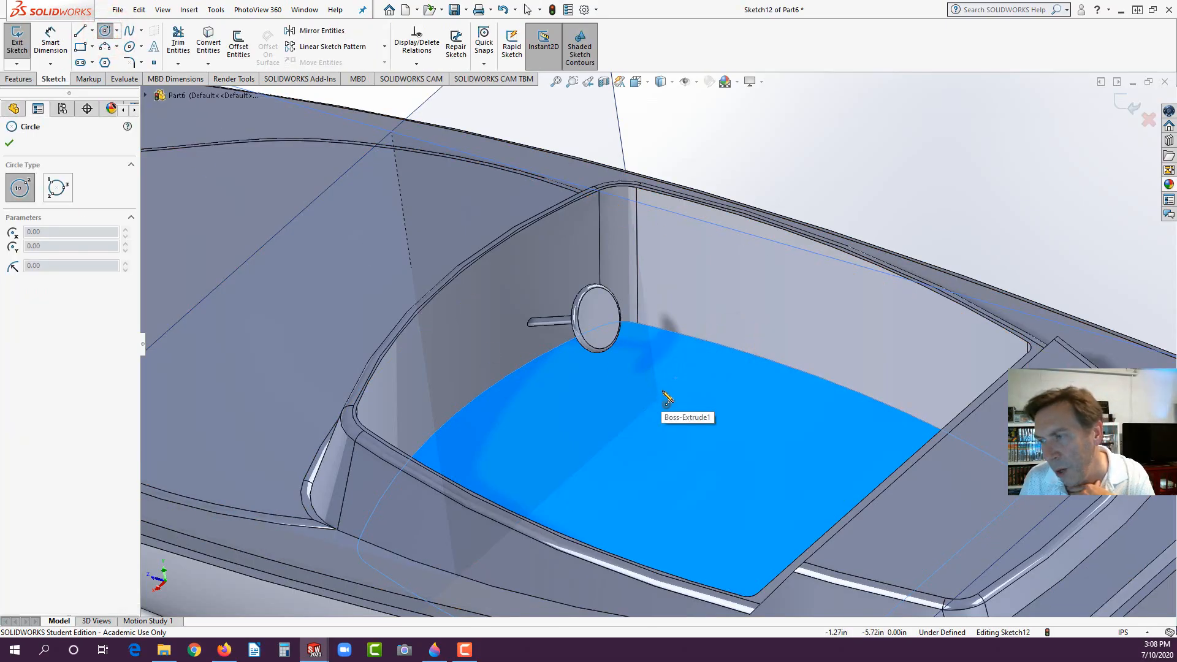
mouse_move(670, 407)
middle_mouse_down()
mouse_move(643, 497)
mouse_move(659, 416)
mouse_move(659, 454)
middle_mouse_up()
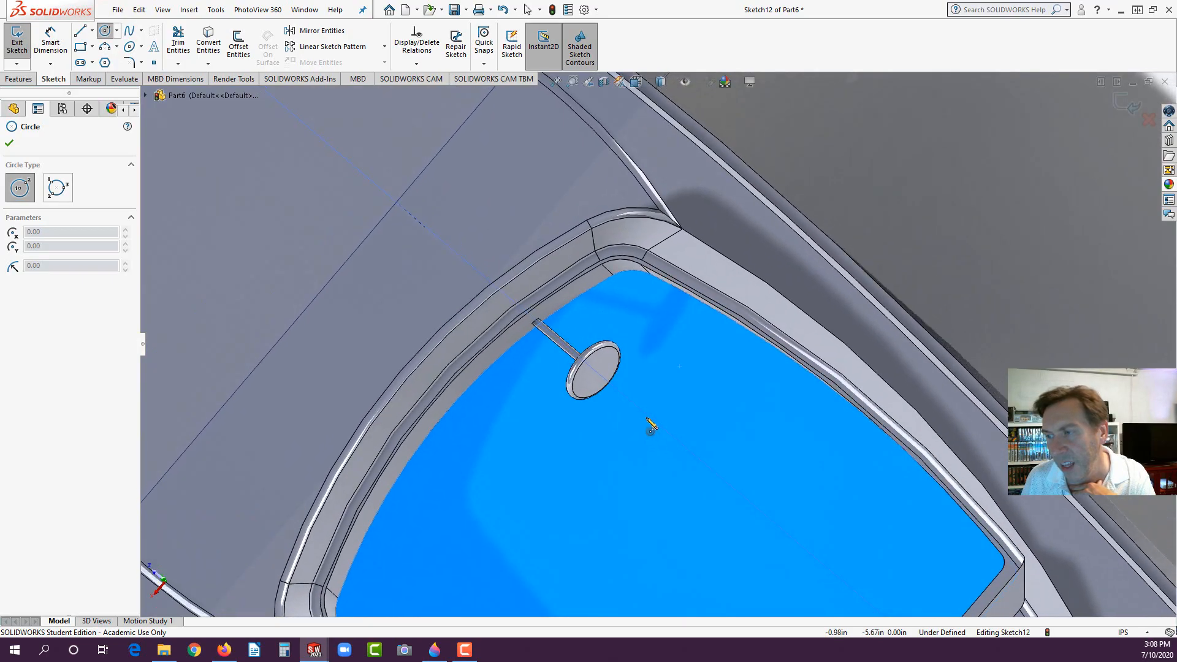
left_click(646, 415)
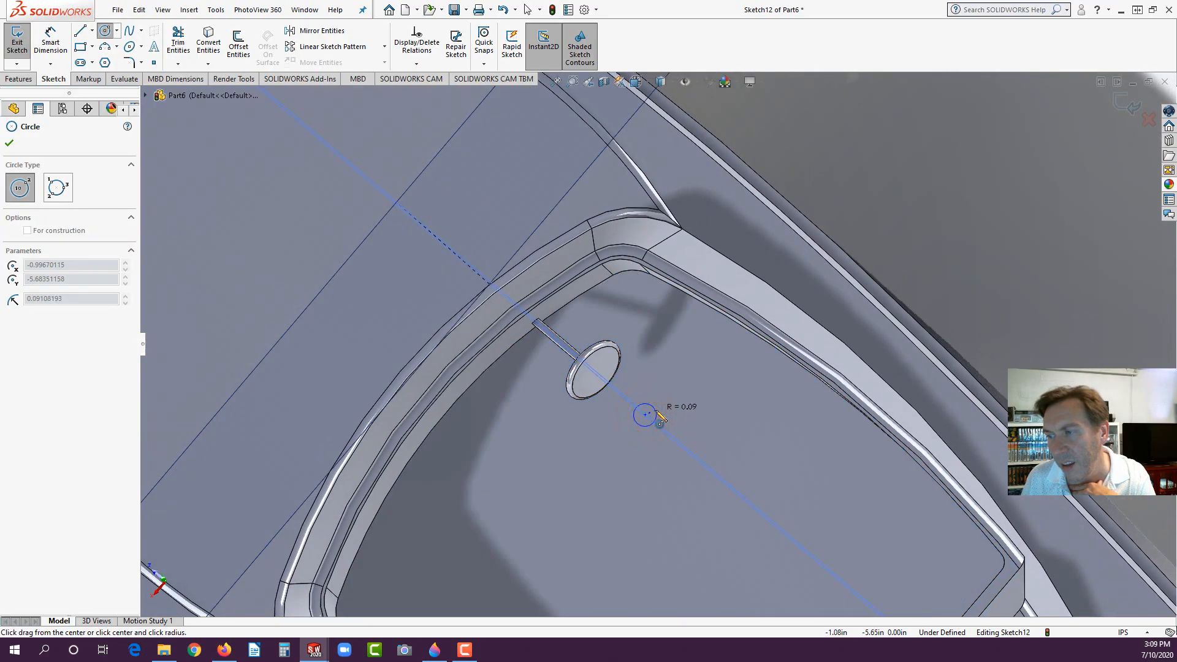
left_click(660, 418)
key("Escape")
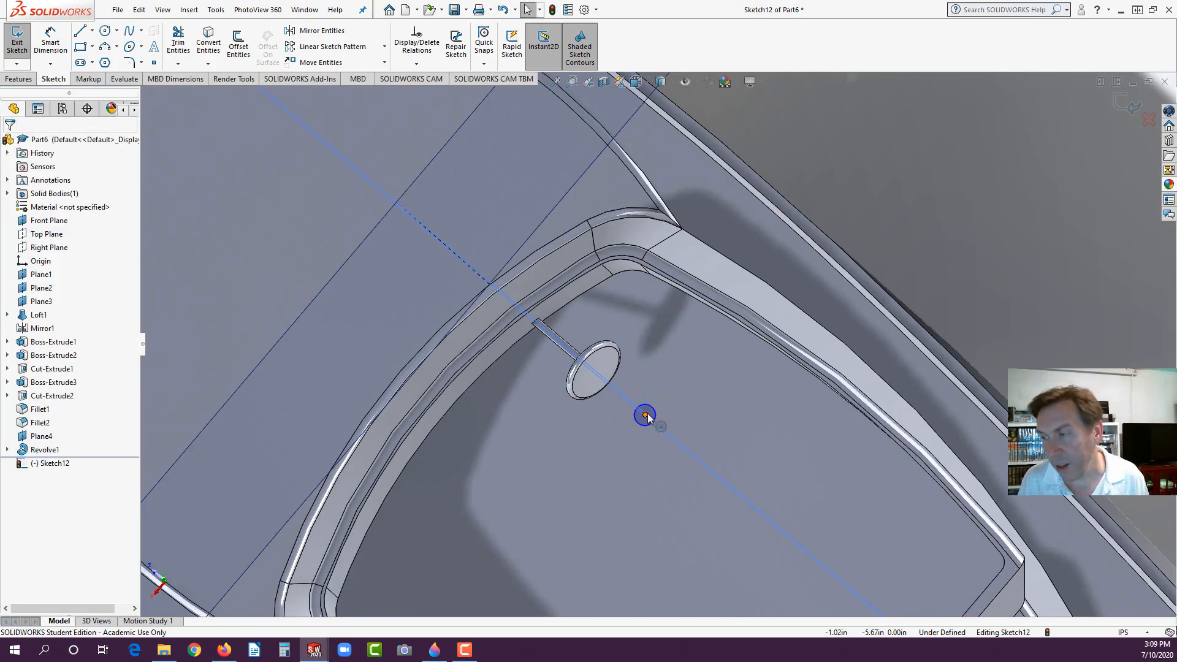
left_click(645, 415)
left_click_drag(657, 428, 658, 428)
Step: Extrude the floor circle as a 0.10 in blind boss merged with the hull
middle_click_drag(685, 433, 704, 365)
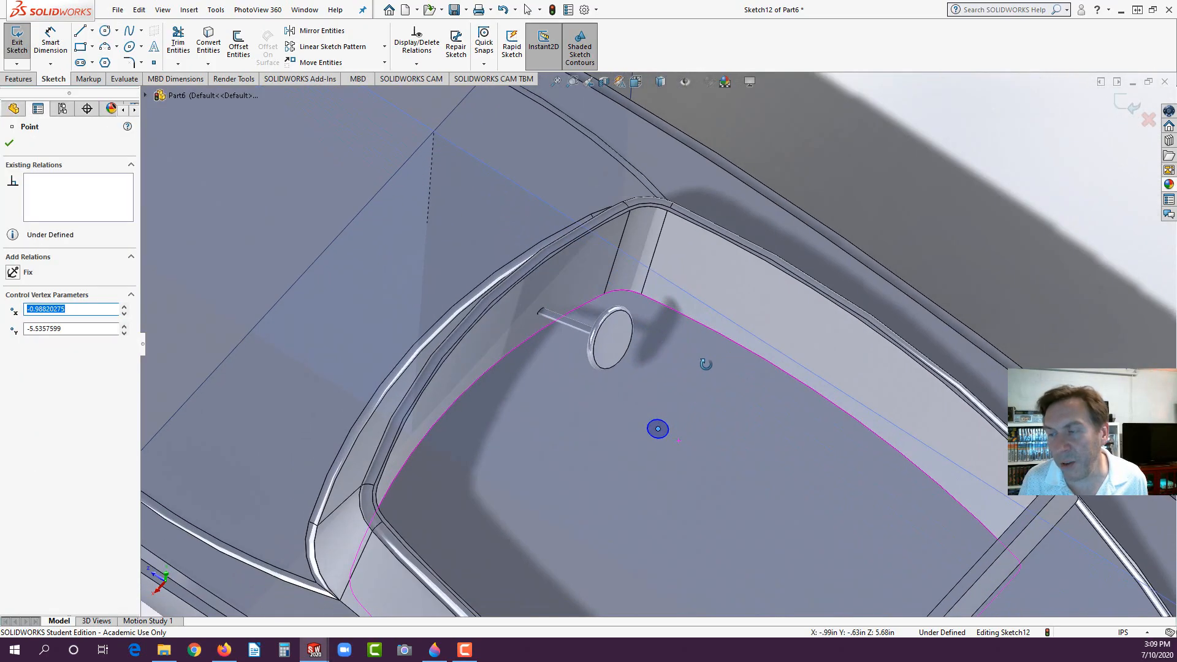
left_click(17, 81)
left_click(23, 43)
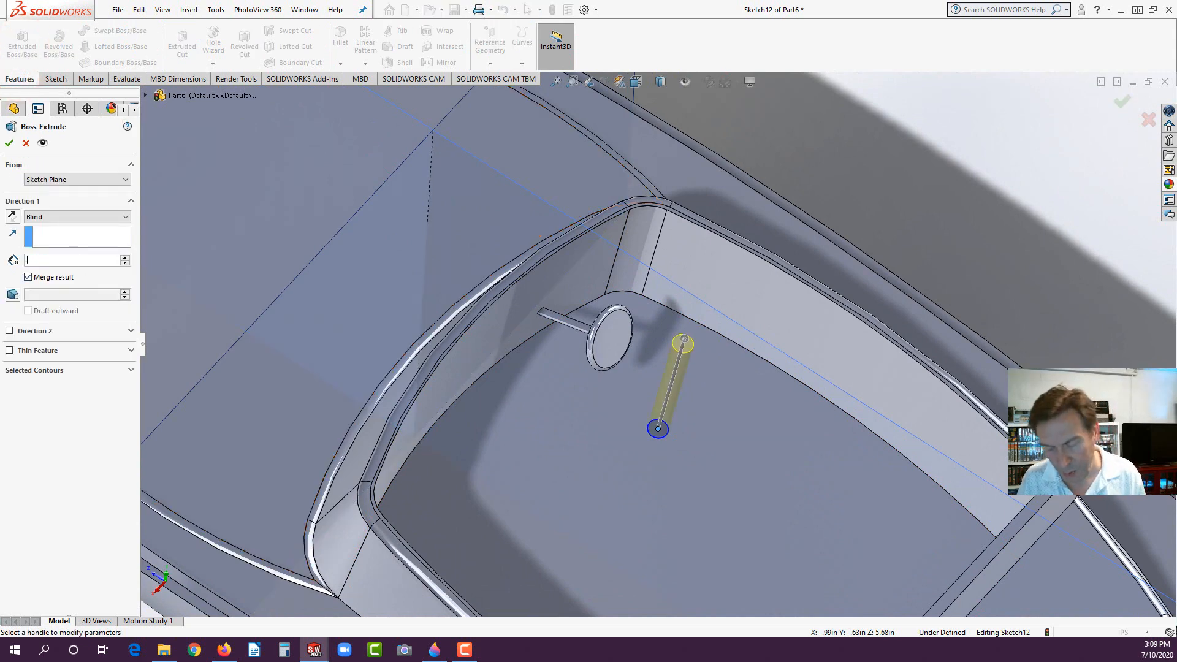
type(".1")
key("Return")
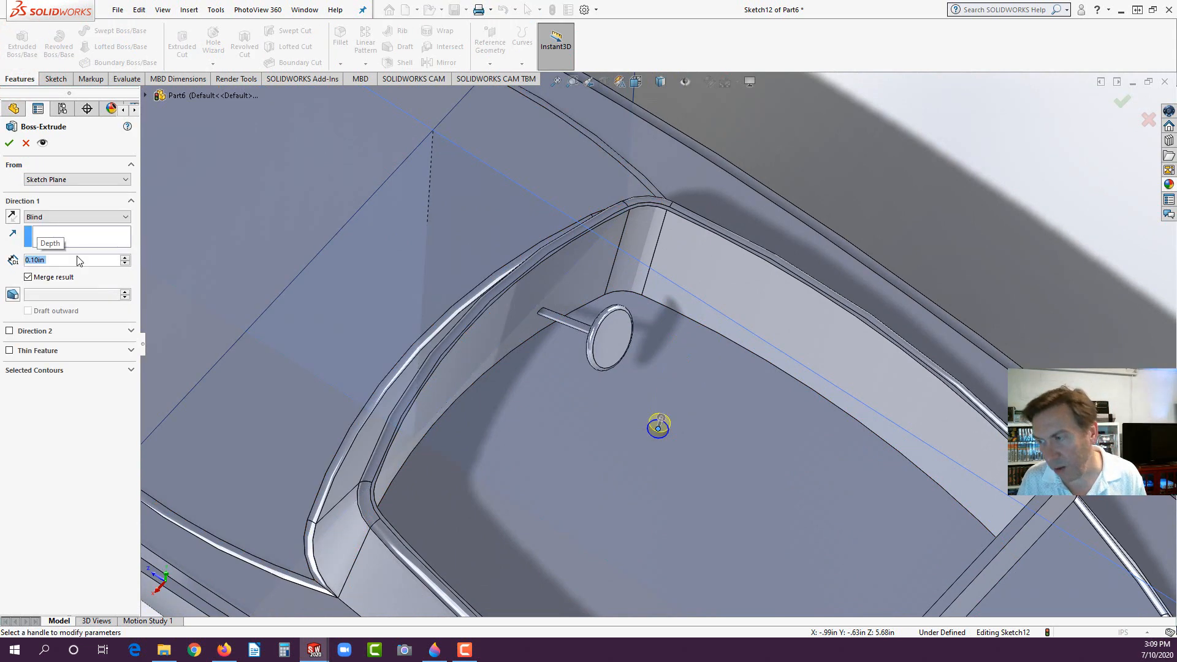
left_click(10, 143)
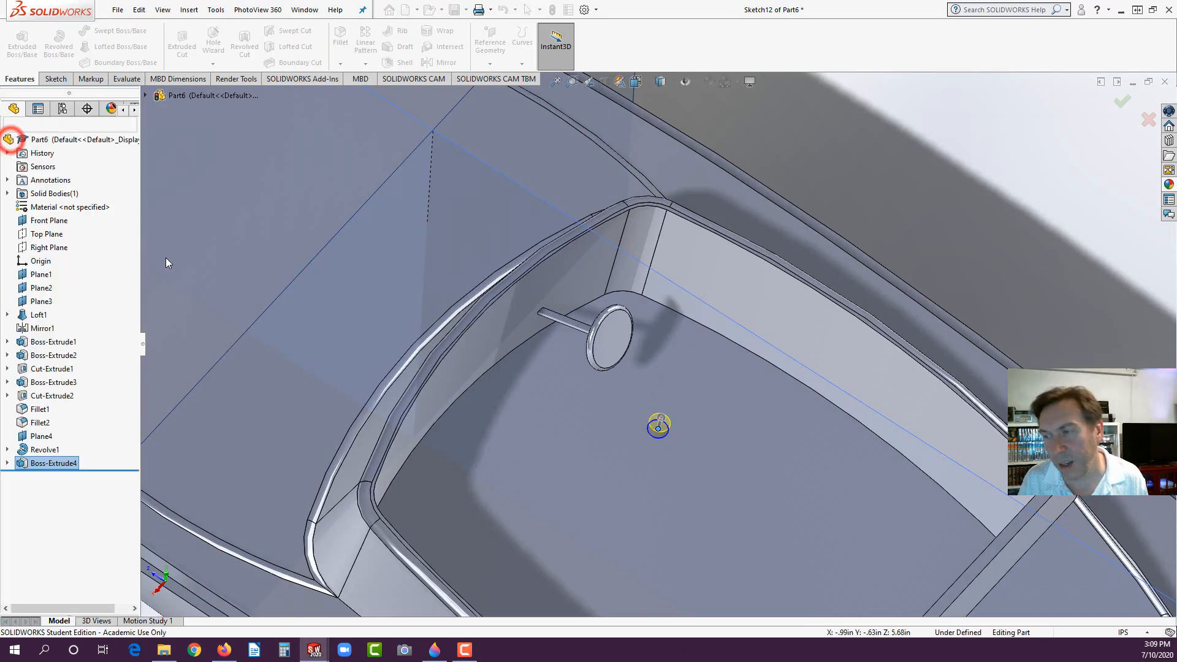
scroll(697, 466, "down", 4)
left_click(579, 433)
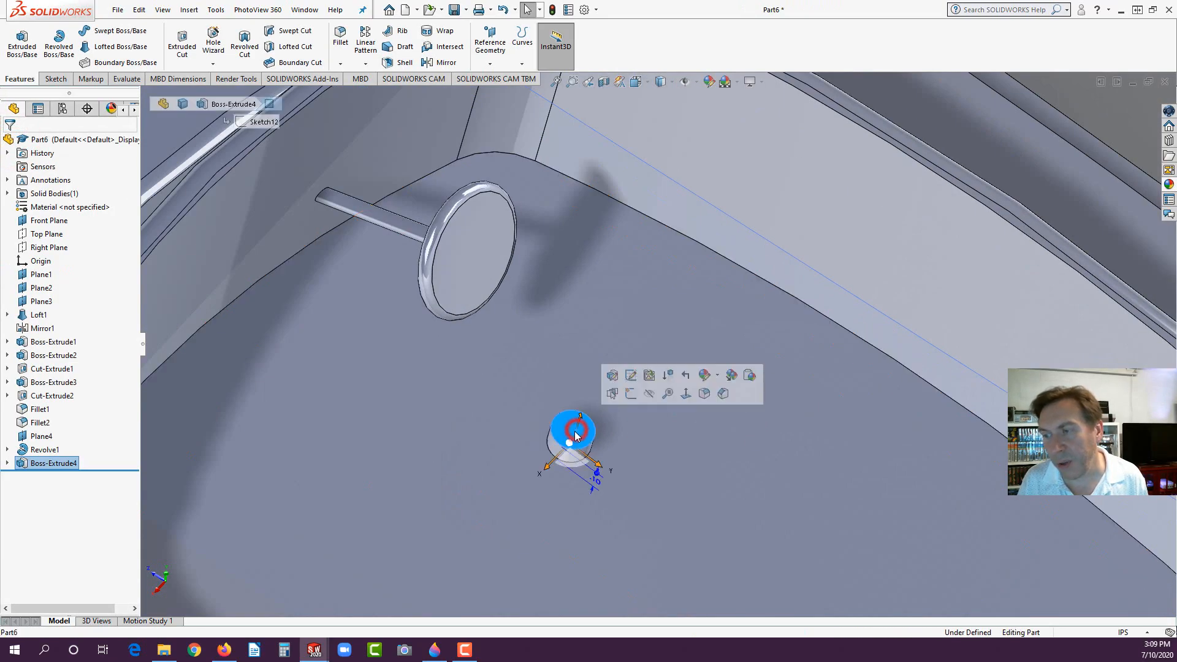
left_click(631, 376)
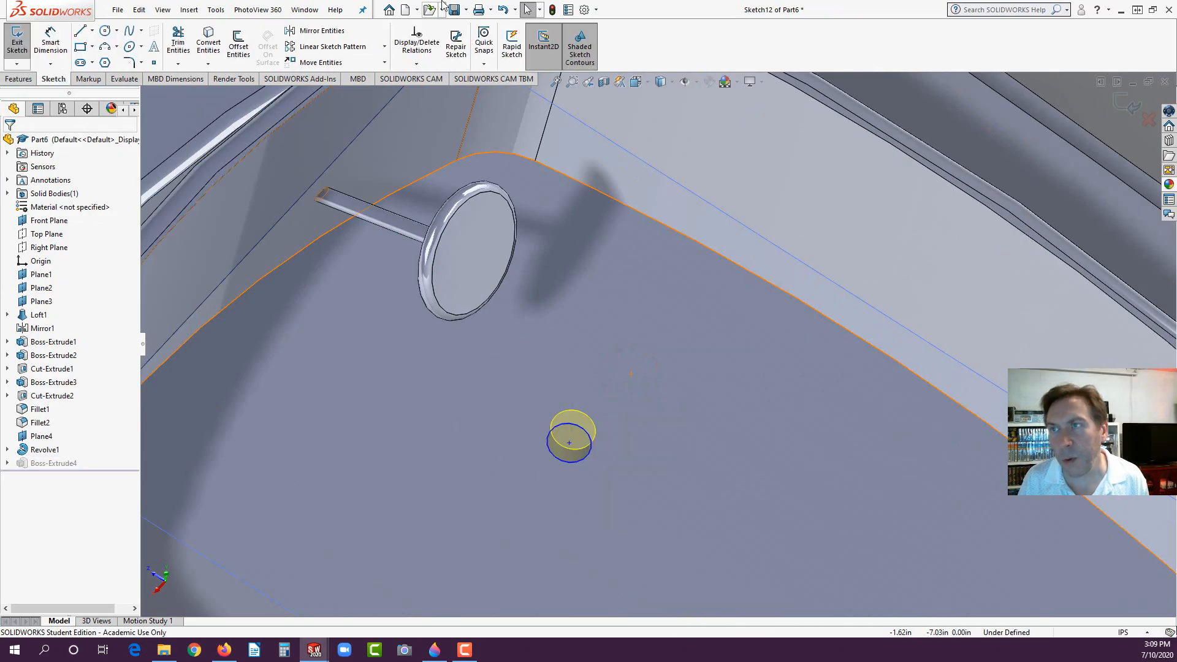
left_click(560, 8)
Step: Sketch a centre rectangle of about 0.54 by 0.50 in on the top face of the round pedestal, centred on the pedestal
left_click(572, 429)
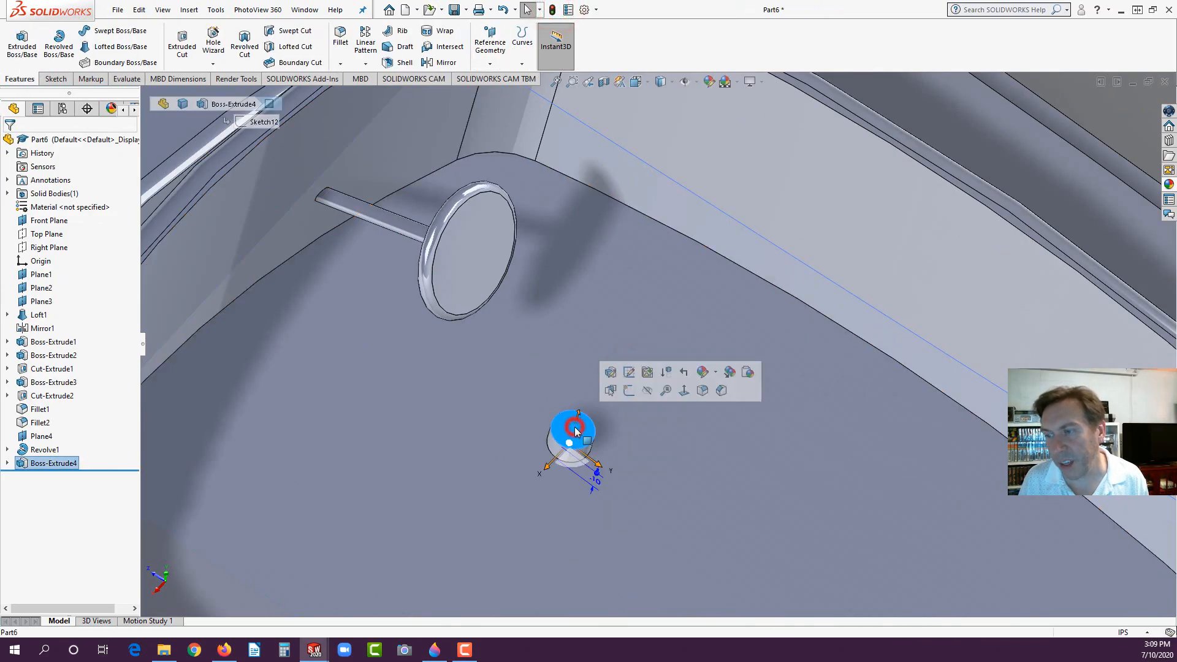
left_click(635, 396)
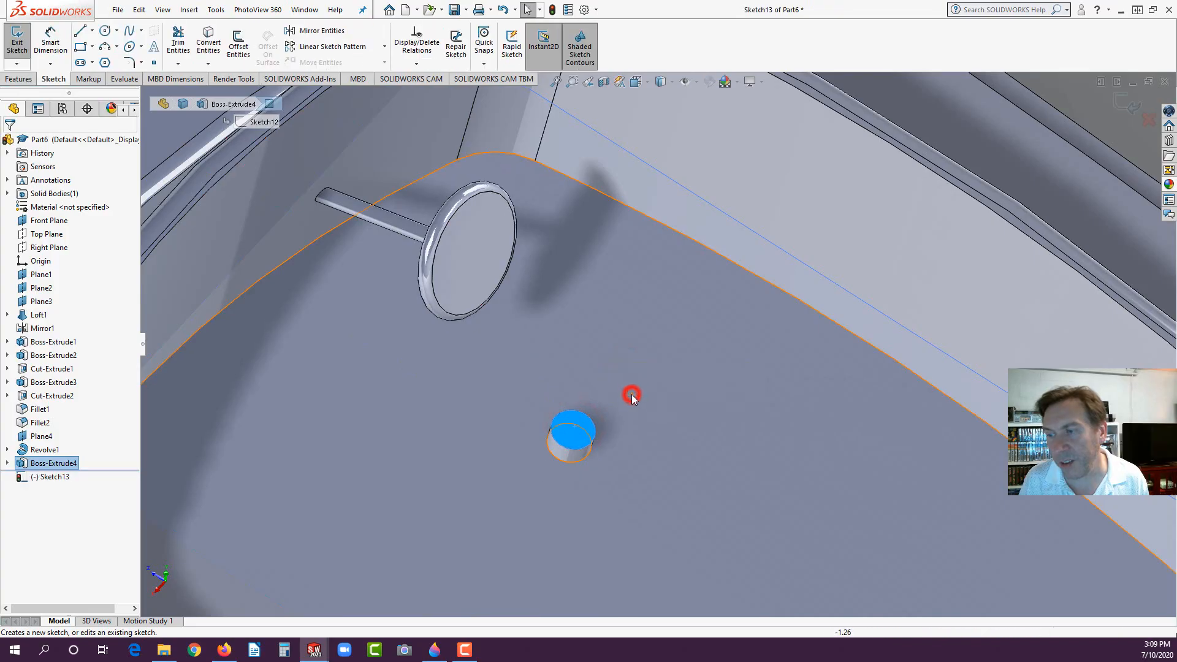
left_click(93, 47)
left_click(123, 71)
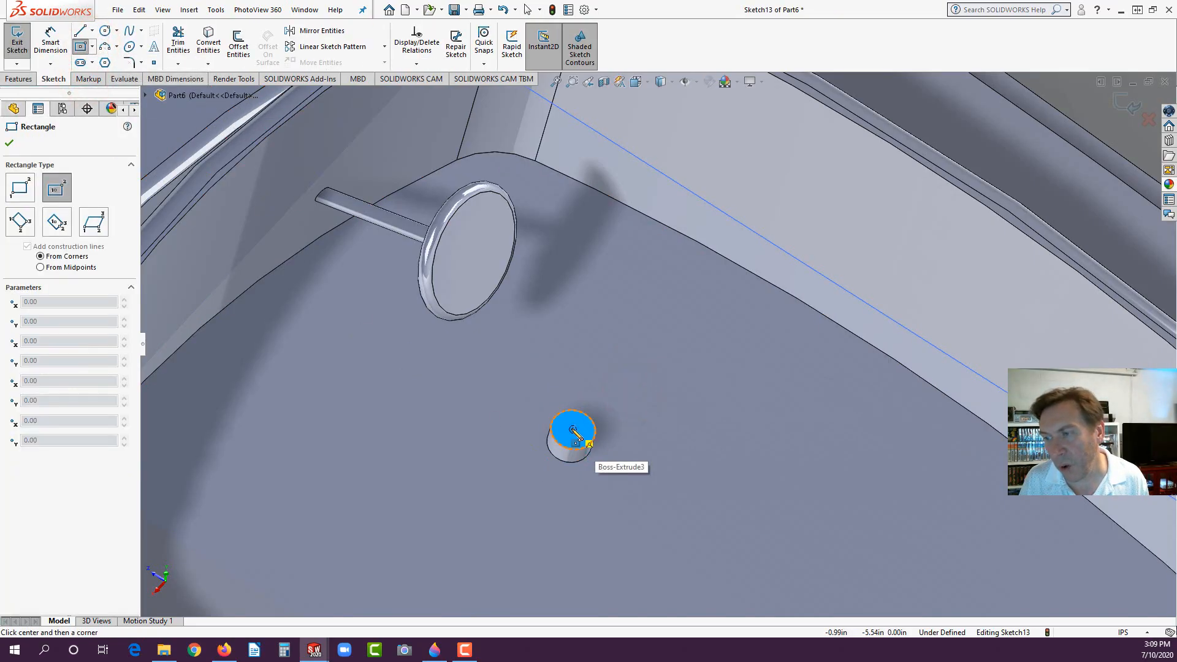
left_click(573, 429)
left_click(564, 344)
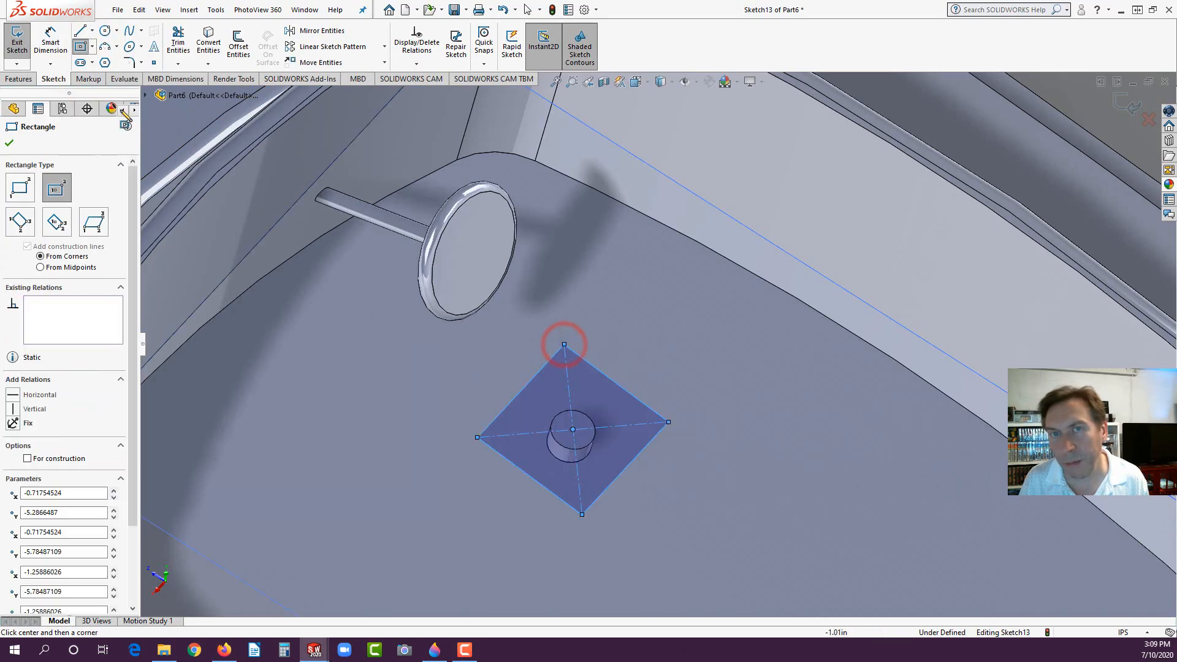
Step: Extrude the rectangle as a 0.10 in blind boss, merging the result, to form the seat base
left_click(19, 79)
left_click(22, 43)
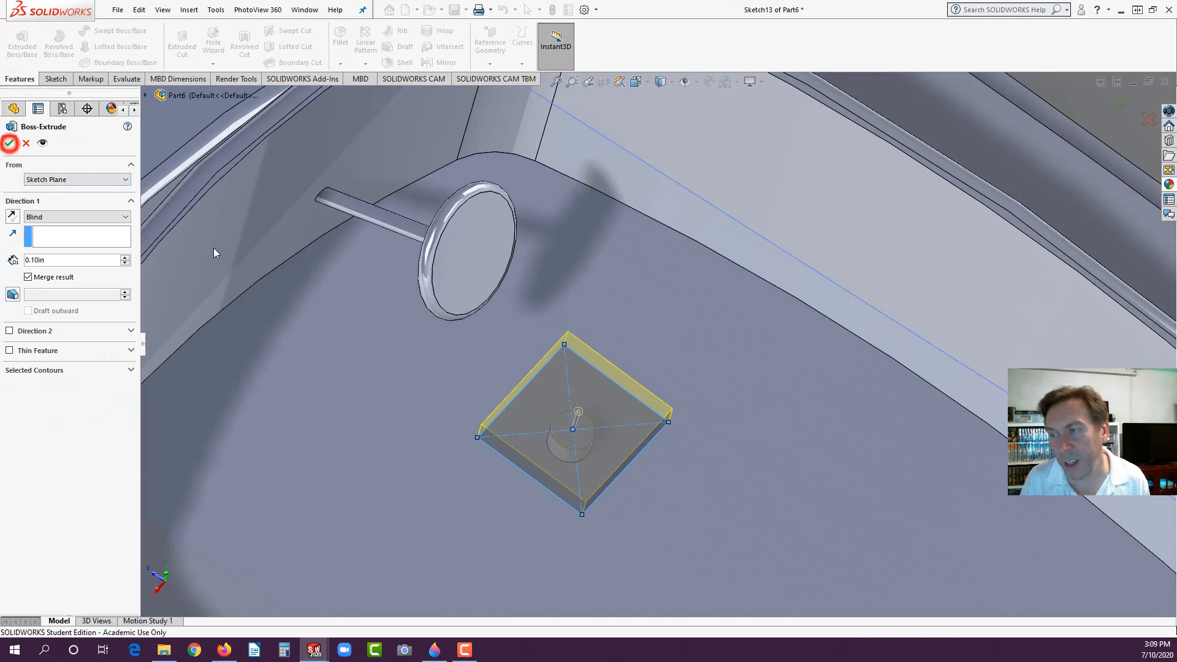
left_click(9, 143)
Step: Sketch a slanted parallelogram of about 0.09 by 0.70 in on the seat base's side face, rising from its rear lower corner, as the backrest profile
middle_click_drag(590, 475, 620, 421)
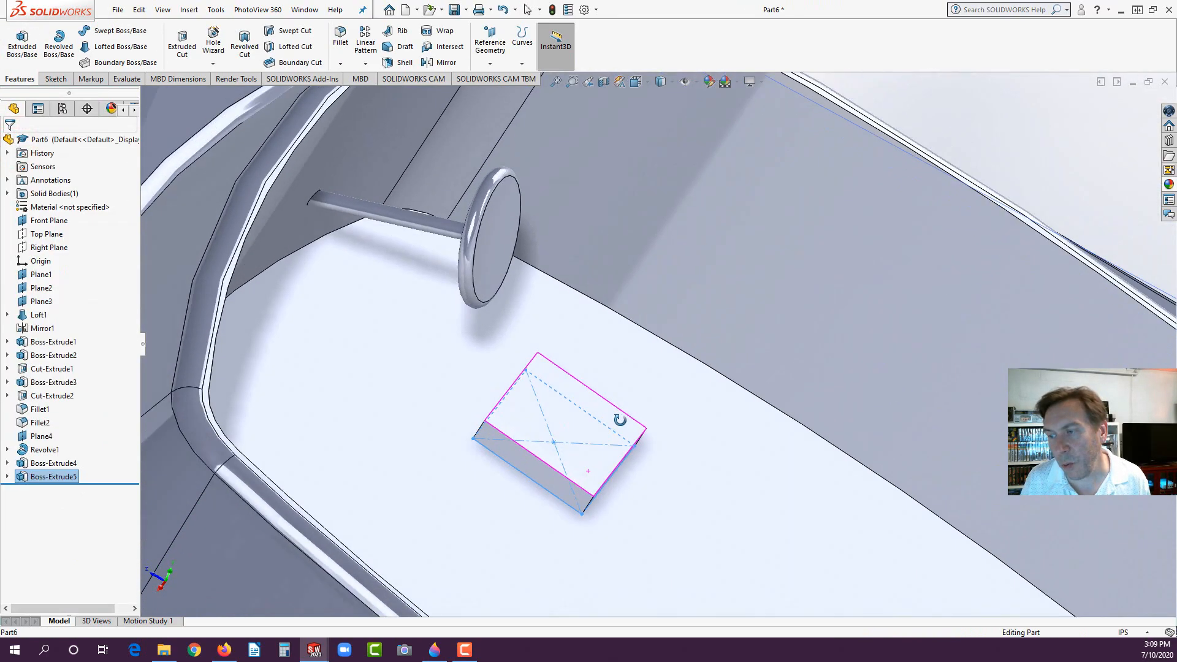
scroll(580, 495, "down", 1)
left_click(581, 488)
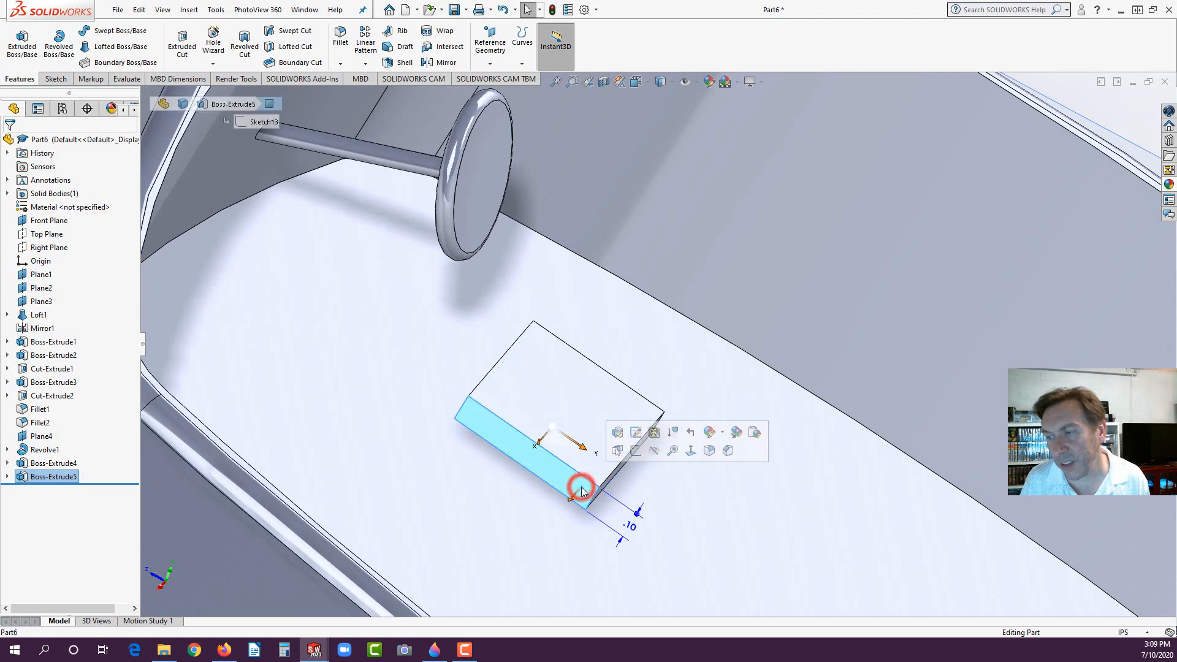
left_click(636, 434)
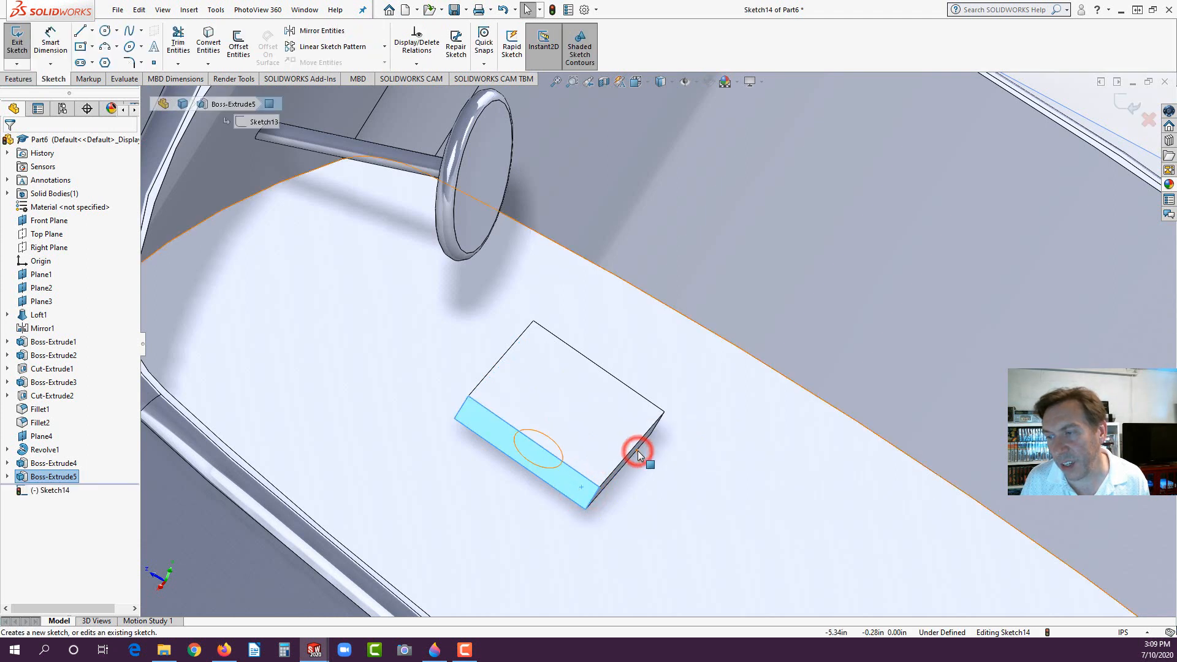
left_click(93, 47)
left_click(82, 120)
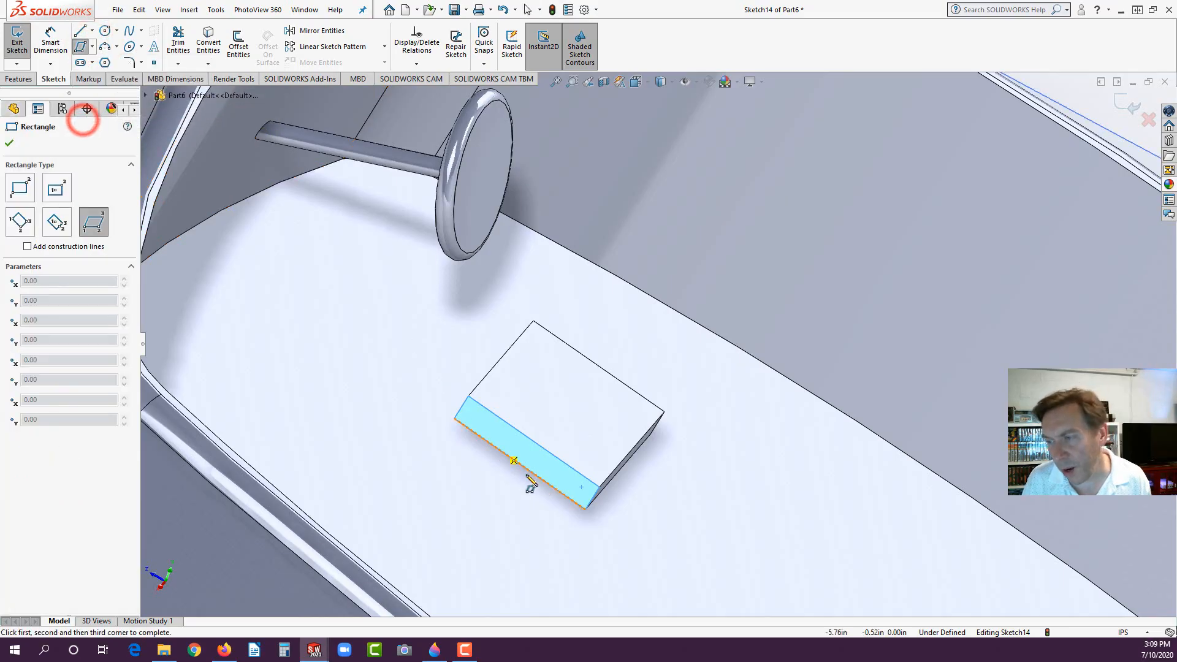
left_click(580, 509)
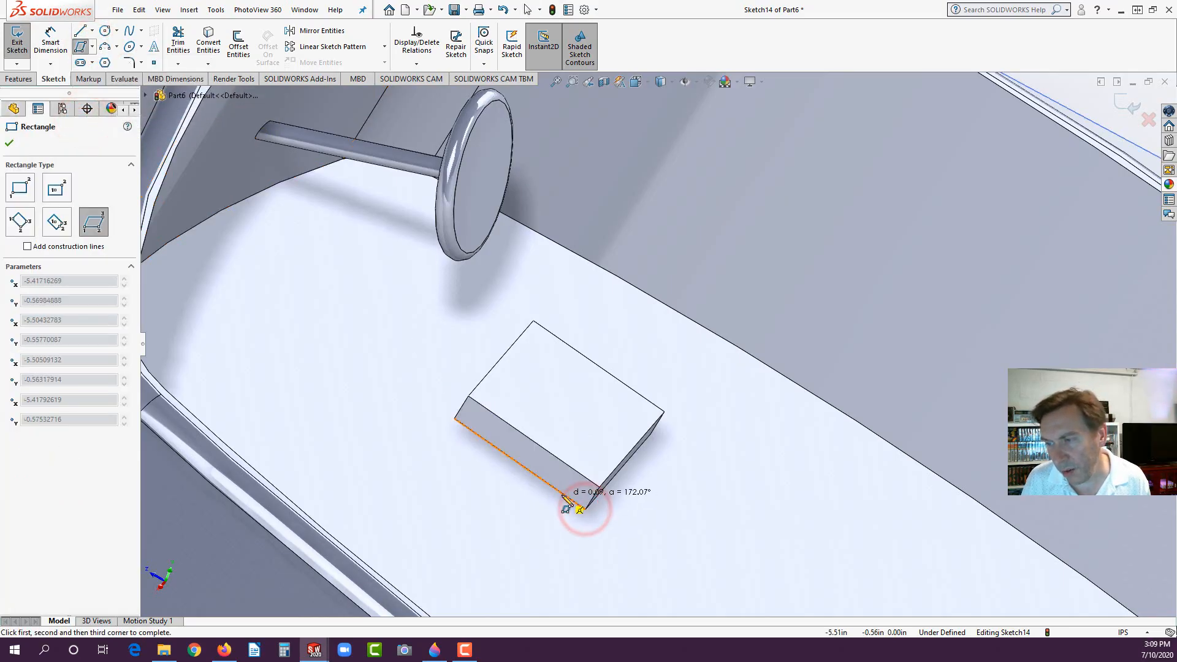
left_click(564, 494)
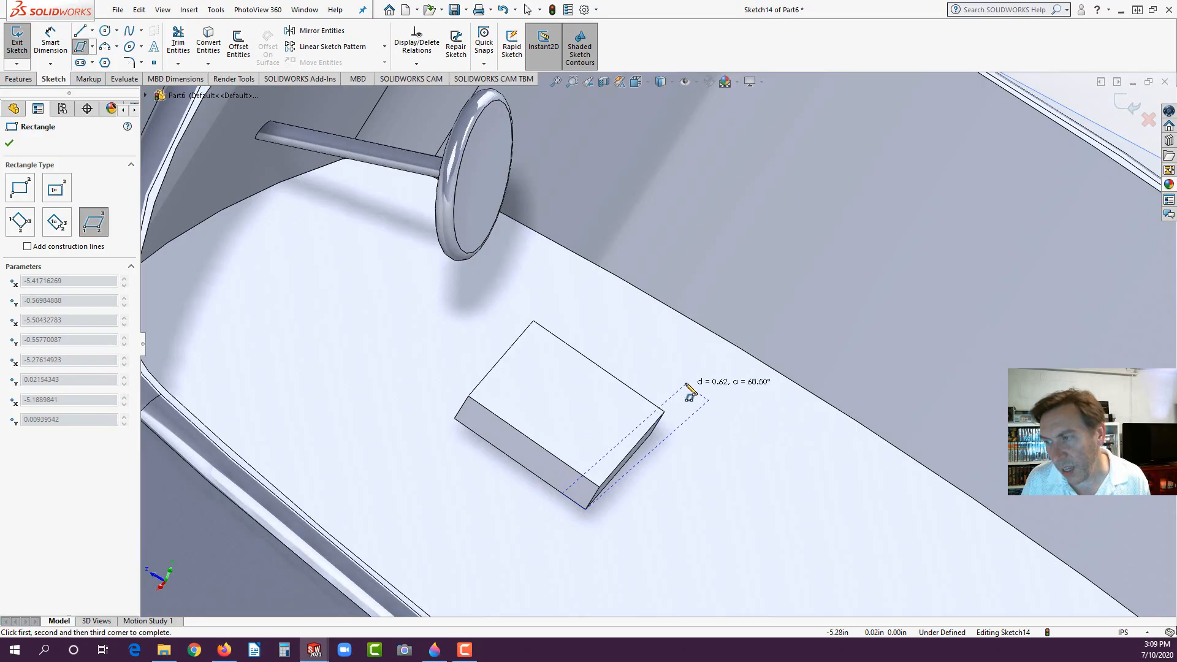
left_click(696, 371)
Step: Extrude the backrest profile blind in the reversed direction across the full width of the seat base, merging the result
middle_click_drag(696, 368, 659, 428)
left_click(20, 78)
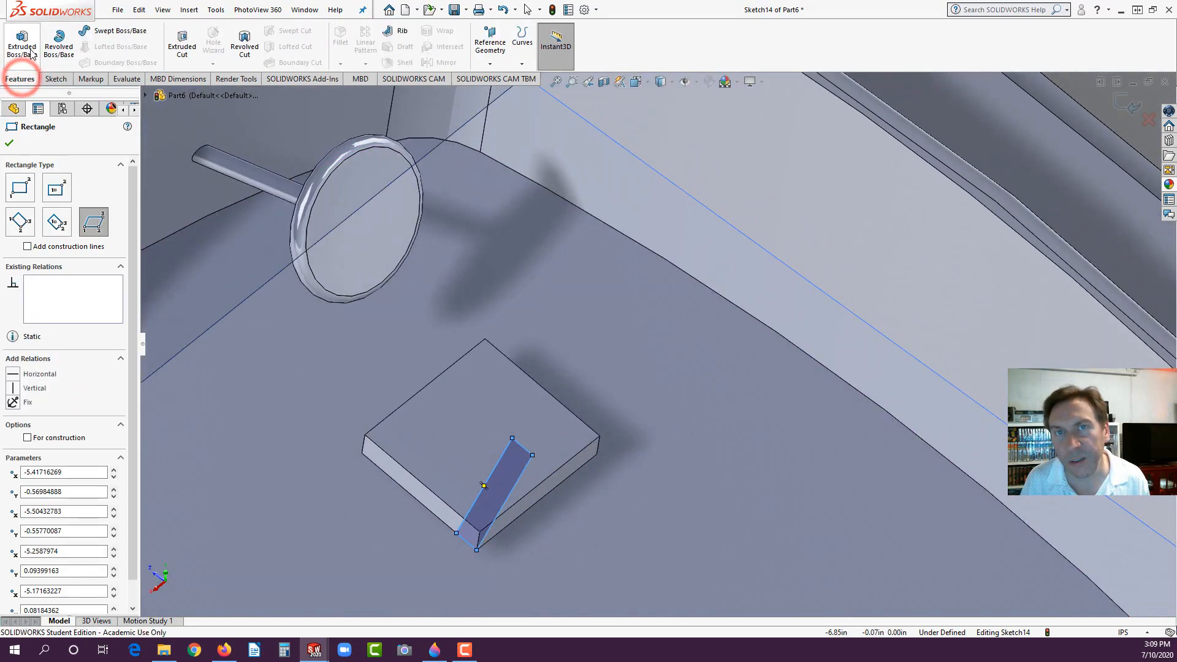
left_click(27, 47)
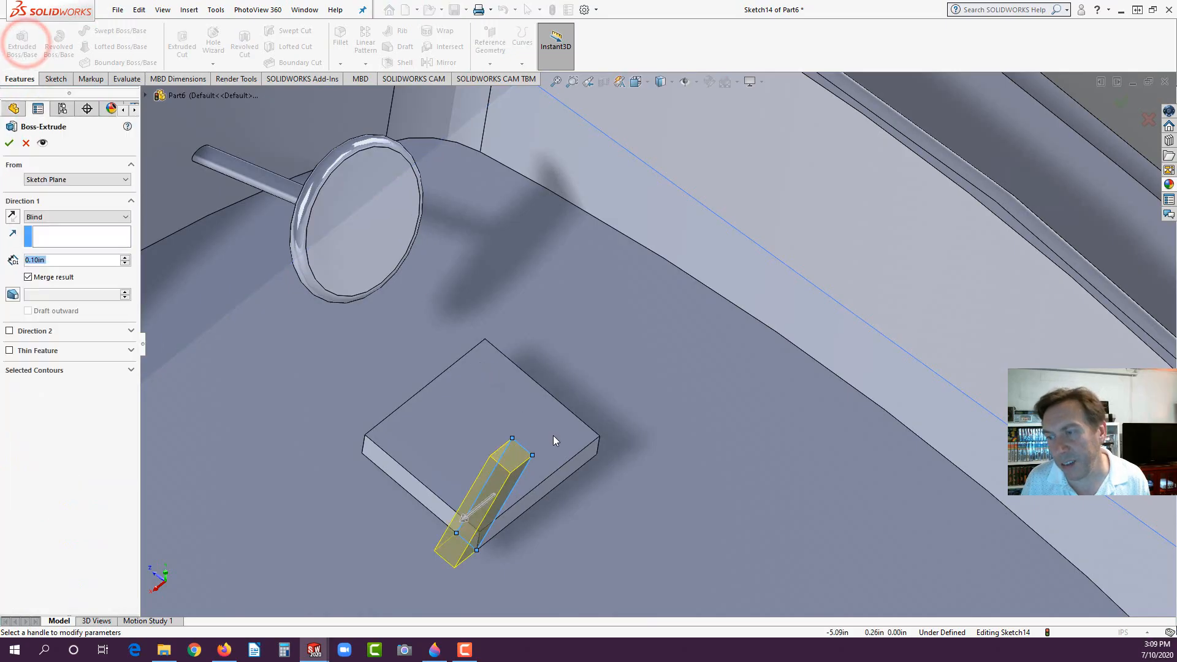
left_click(13, 217)
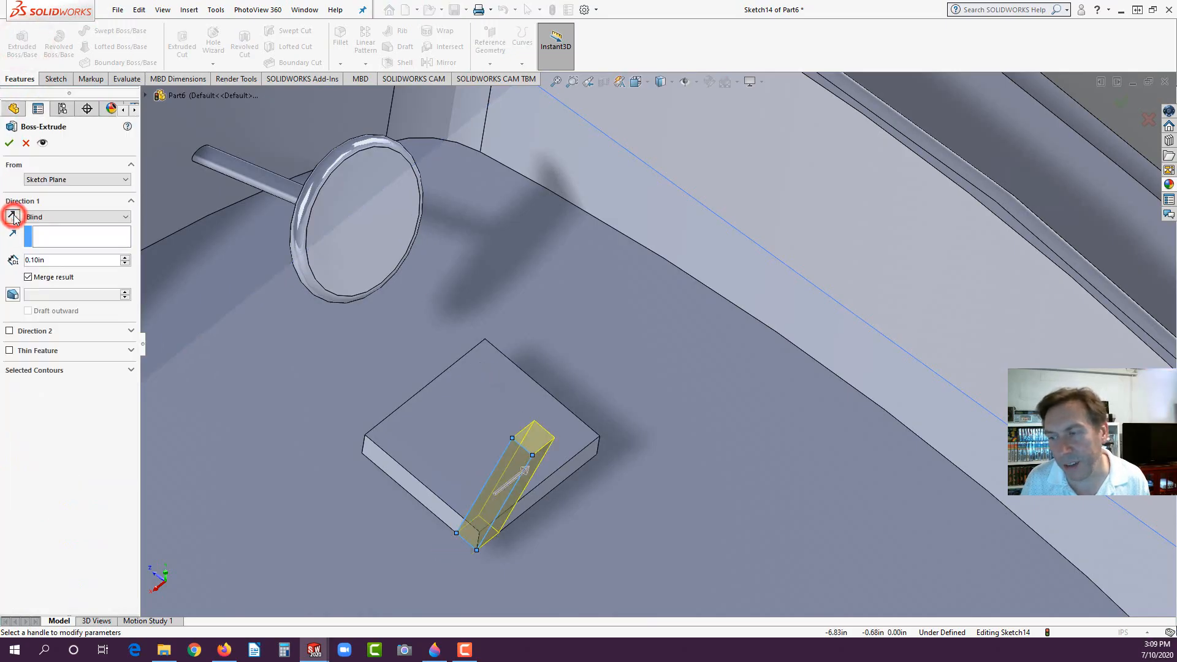
left_click(527, 469)
left_click(590, 442)
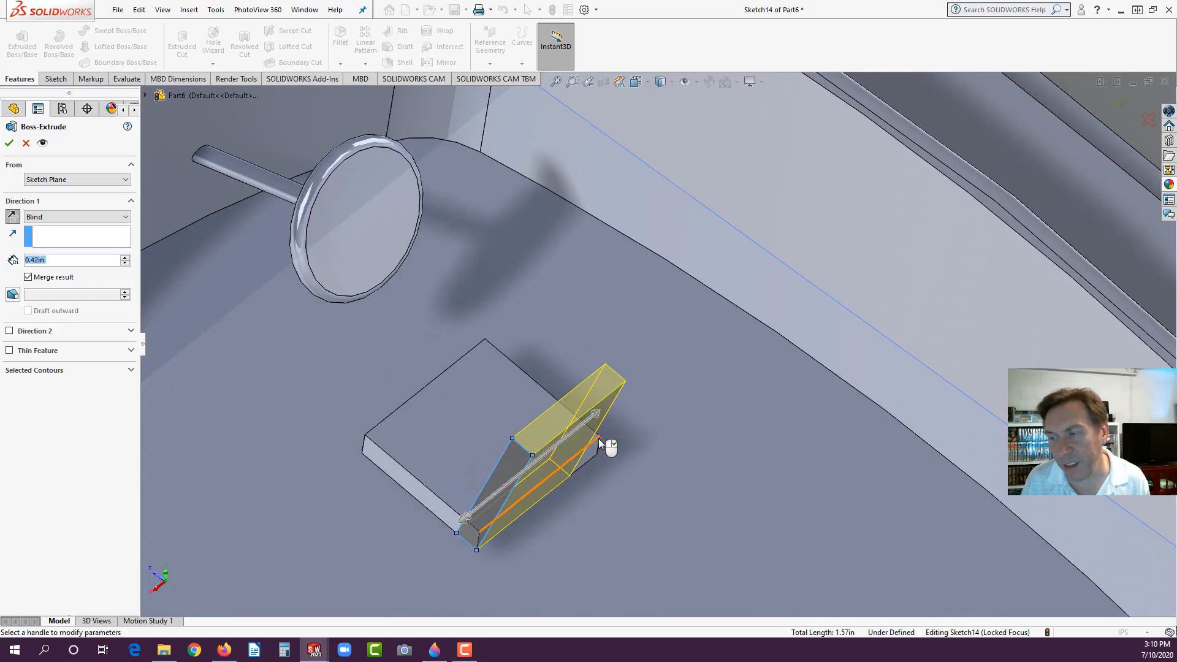
left_click(600, 438)
middle_click_drag(610, 457, 519, 385)
left_click(11, 142)
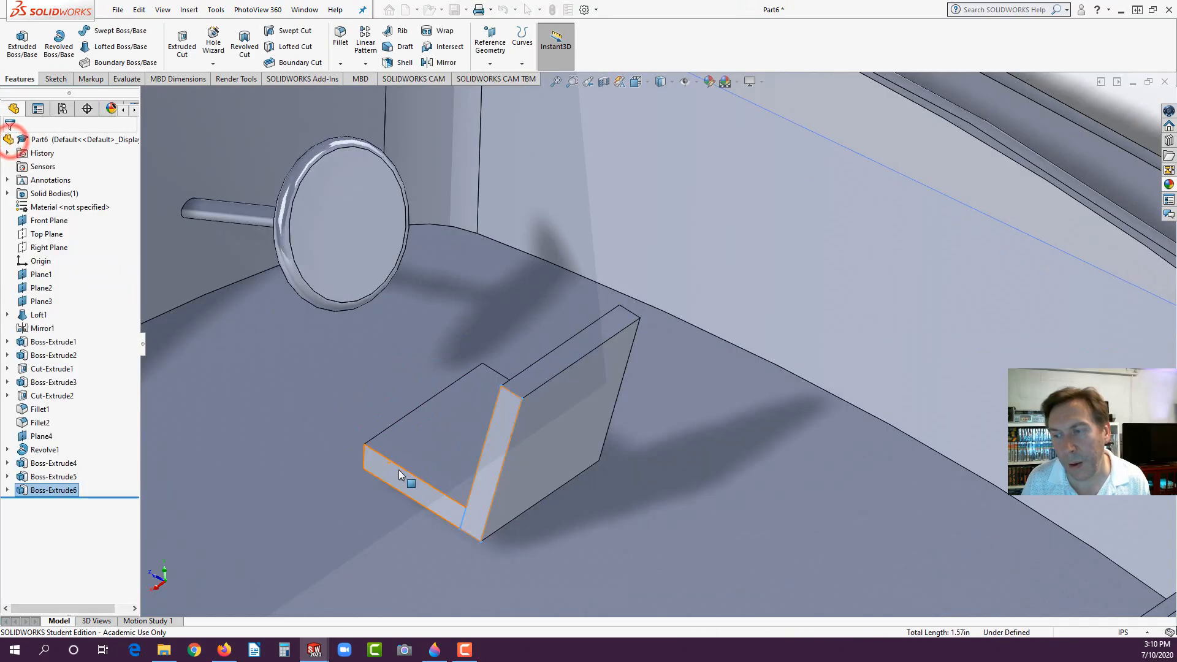
Step: Inspect the seat and steering wheel in the cockpit and examine the whole boat from several angles
scroll(429, 475, "up", 10)
left_click(423, 599)
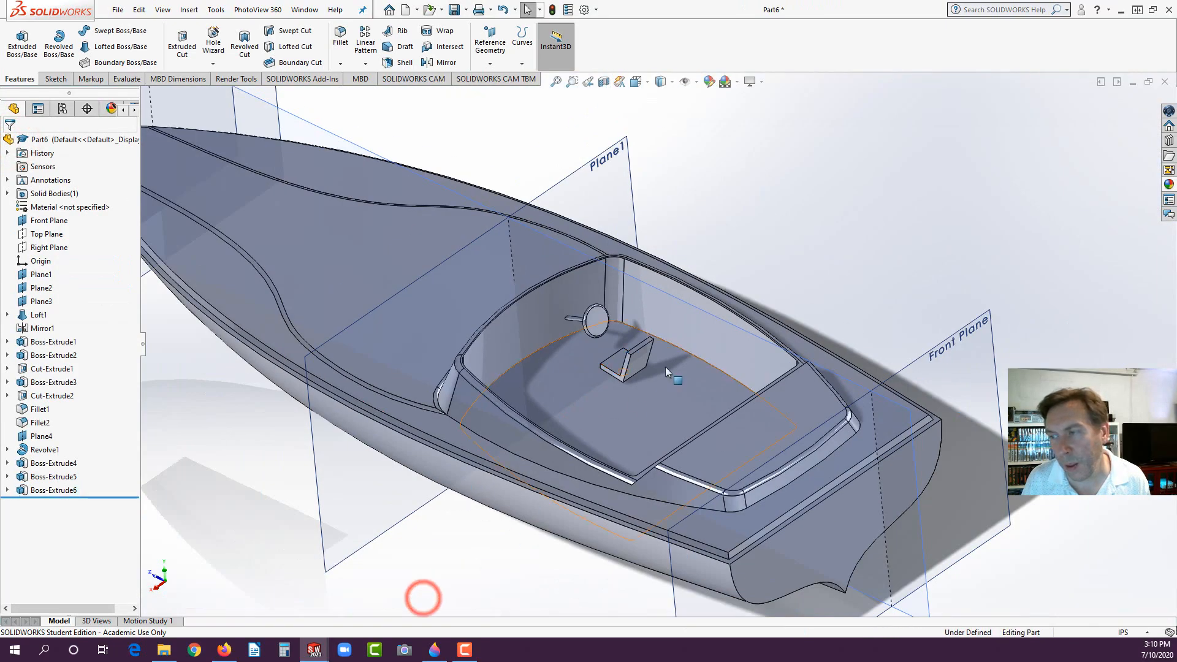
scroll(664, 366, "down", 3)
middle_click_drag(587, 368, 632, 379)
scroll(632, 379, "up", 3)
scroll(632, 379, "down", 3)
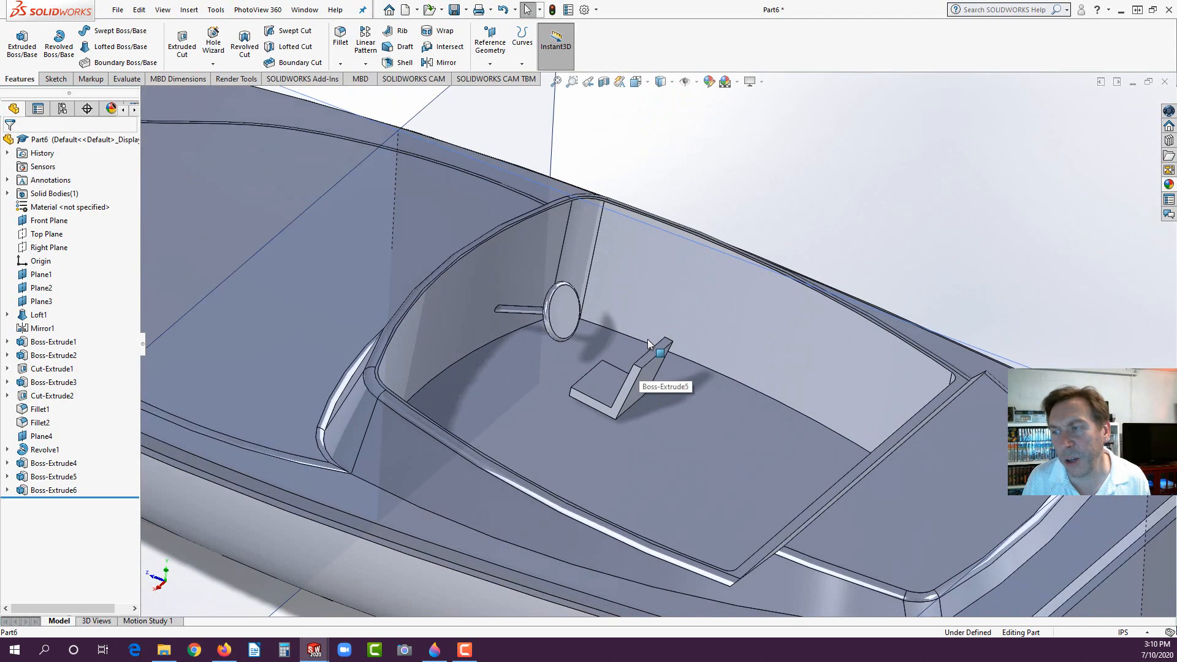
scroll(555, 363, "up", 5)
middle_click_drag(560, 366, 618, 355)
scroll(705, 368, "down", 3)
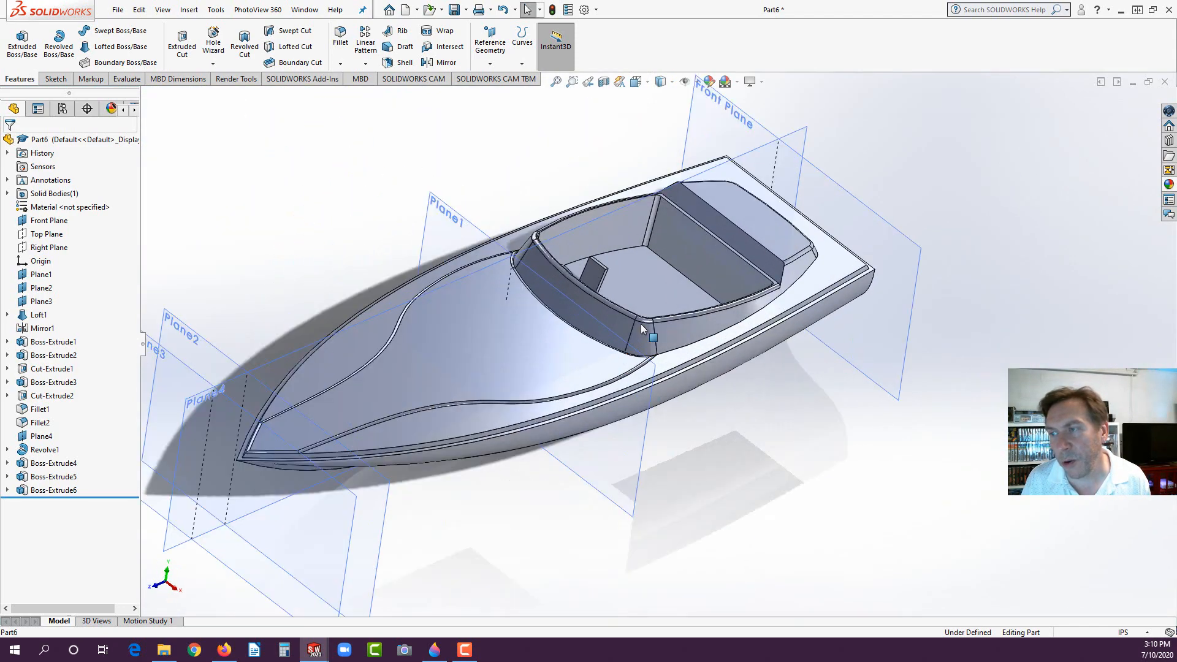
middle_click_drag(727, 370, 704, 362)
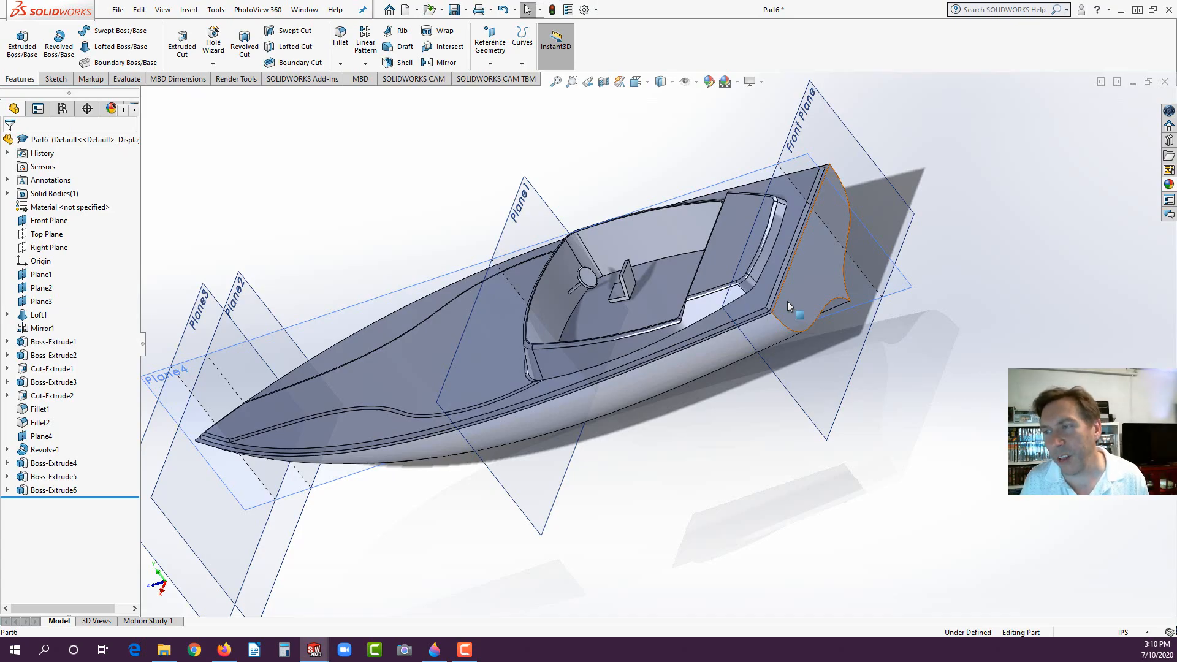
middle_click_drag(295, 340, 582, 350)
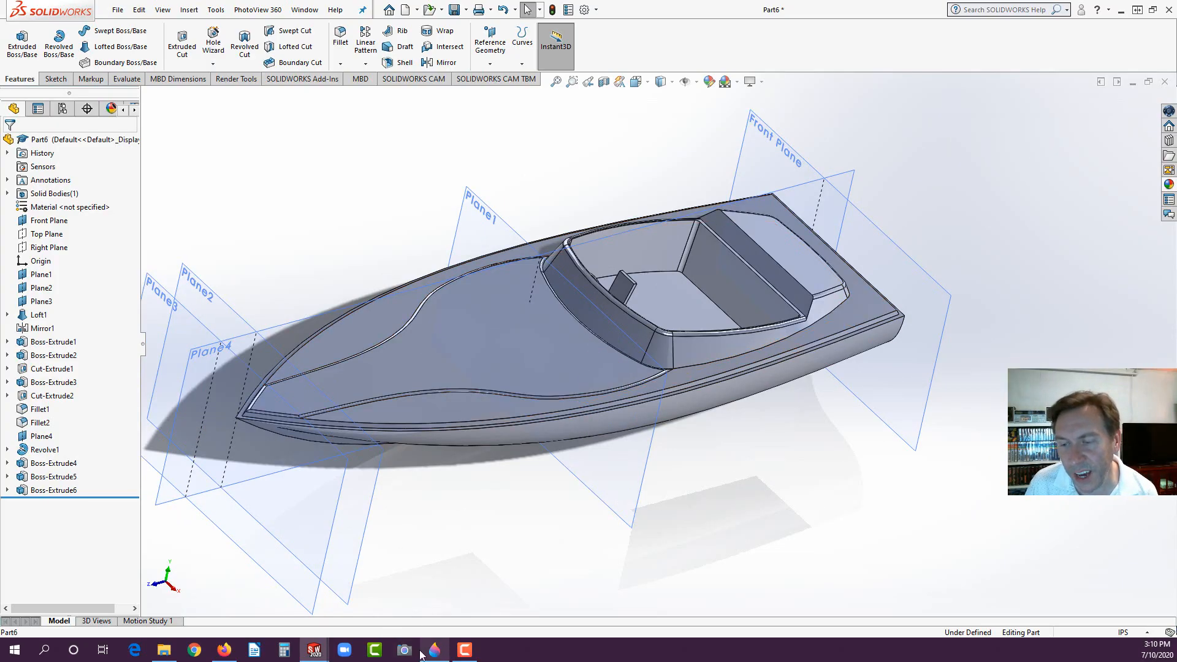
Step: Switch to the finished boat part E8 and examine its cockpit seats, dashboard gauges, steering wheel and overall hull
mouse_move(314, 650)
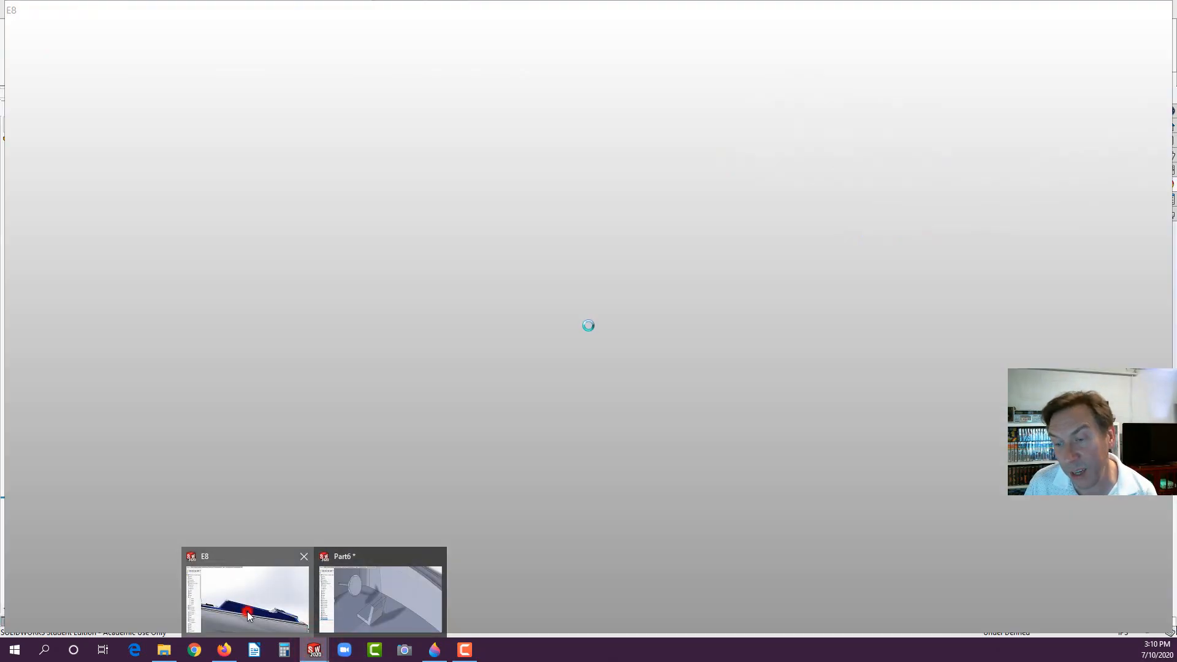
left_click(248, 612)
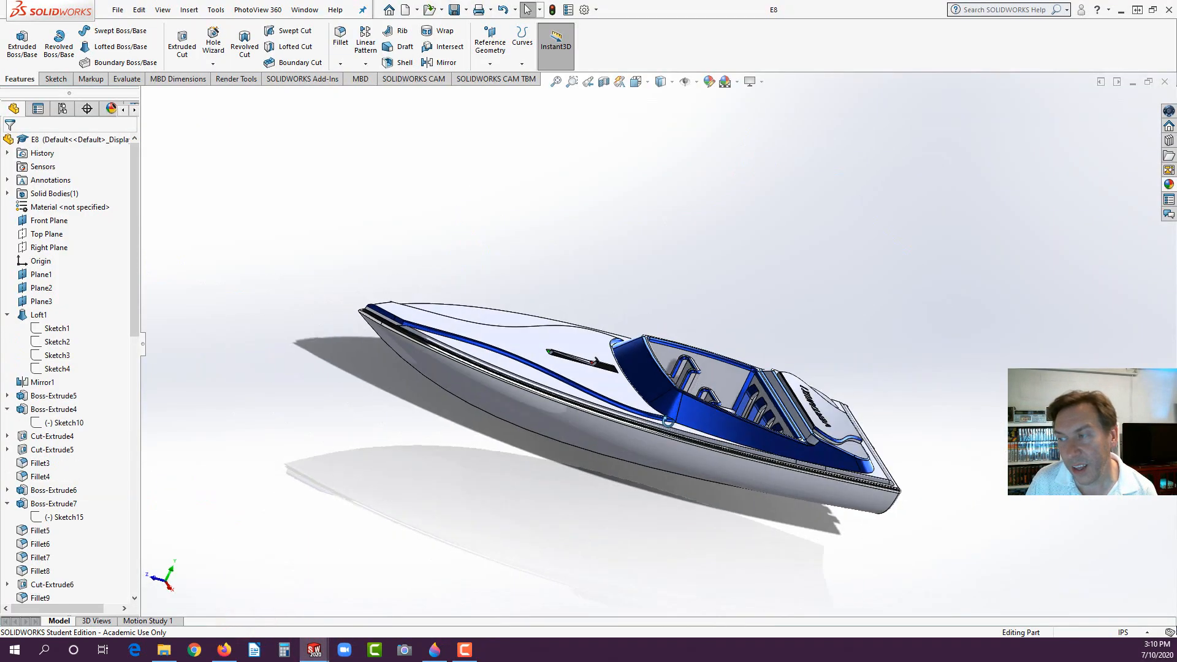
middle_click_drag(668, 421, 762, 342)
scroll(587, 413, "down", 5)
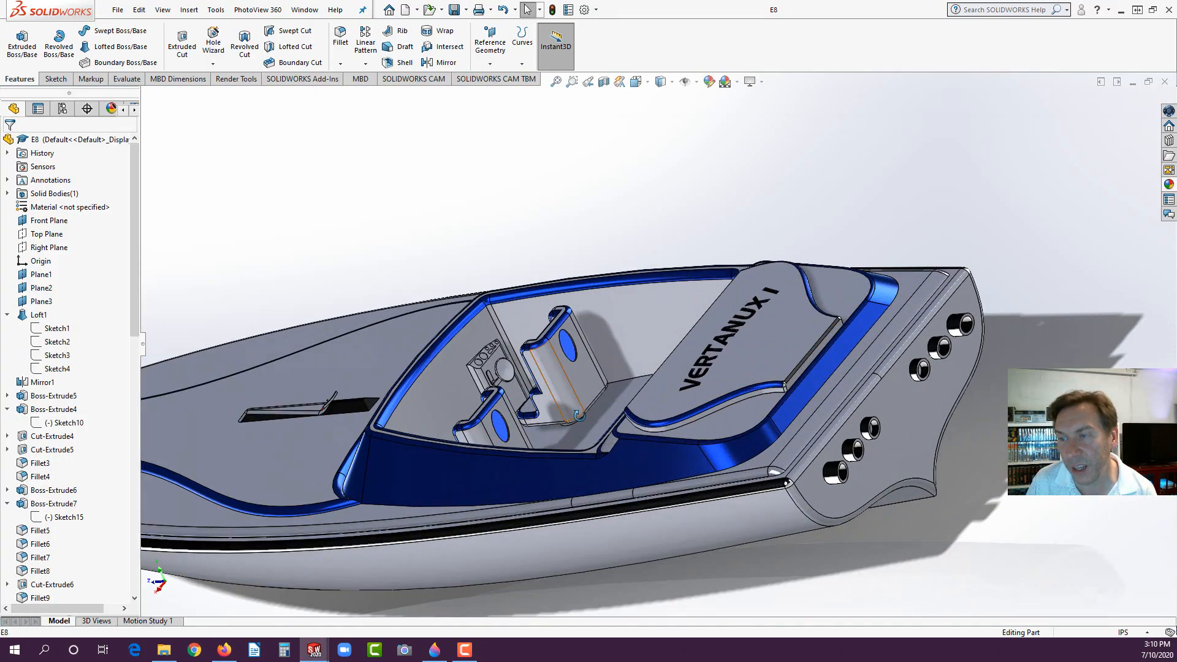
scroll(484, 362, "down", 5)
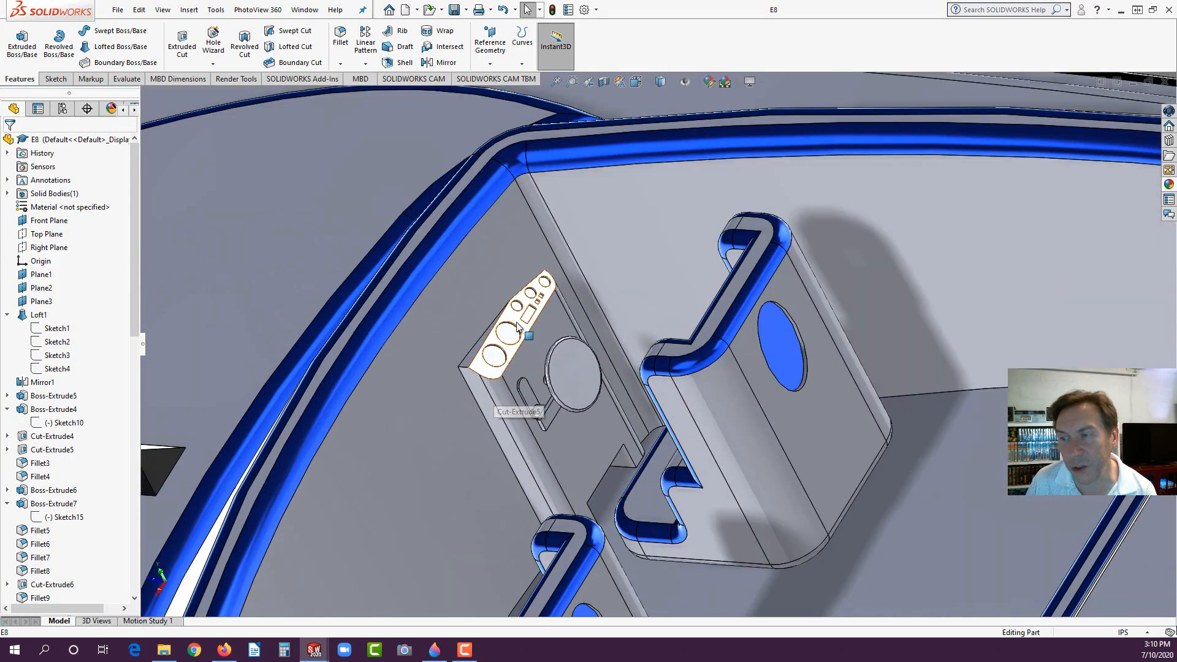
middle_click_drag(518, 327, 565, 497)
scroll(565, 497, "up", 3)
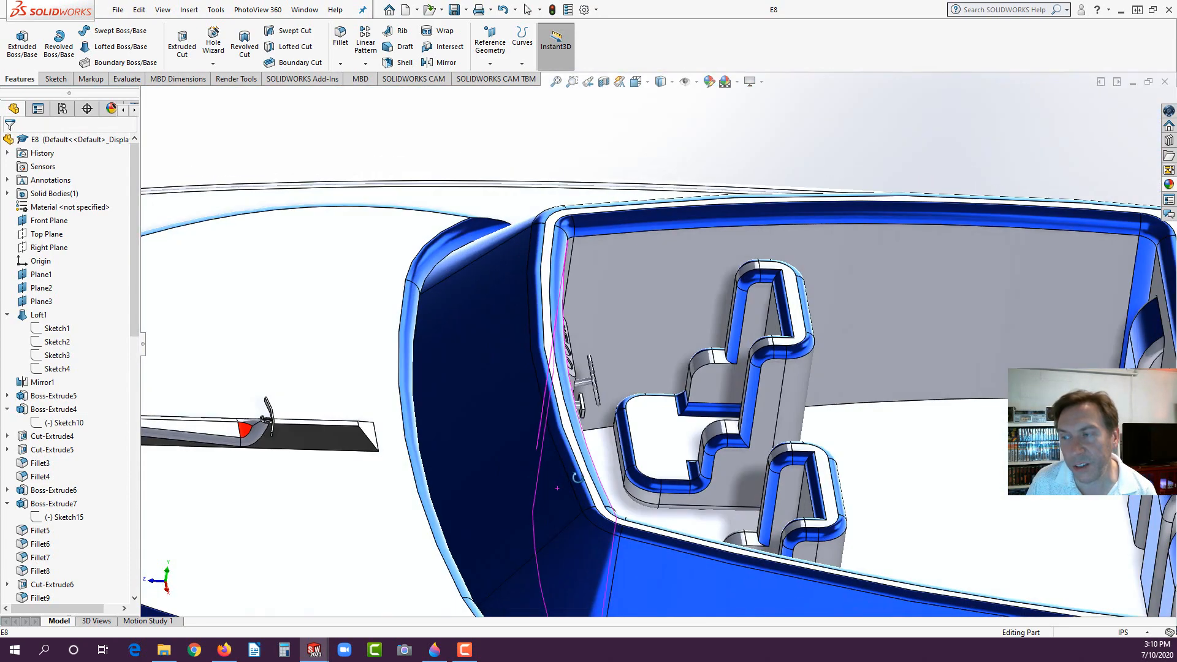
scroll(576, 478, "up", 8)
middle_click_drag(582, 492, 652, 418)
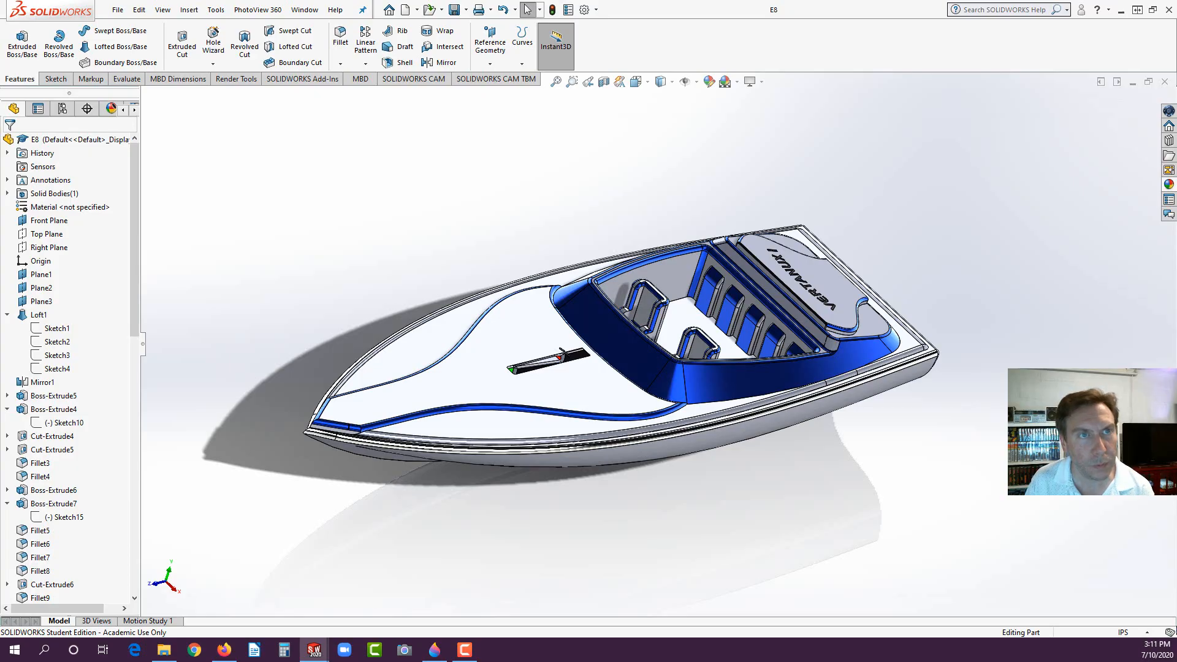
Step: Switch to the browser and examine the L8 smoke detector rear bezel drawing in the SolidWorks Basics PDF
left_click_drag(1, 66, 599, 65)
left_click(264, 67)
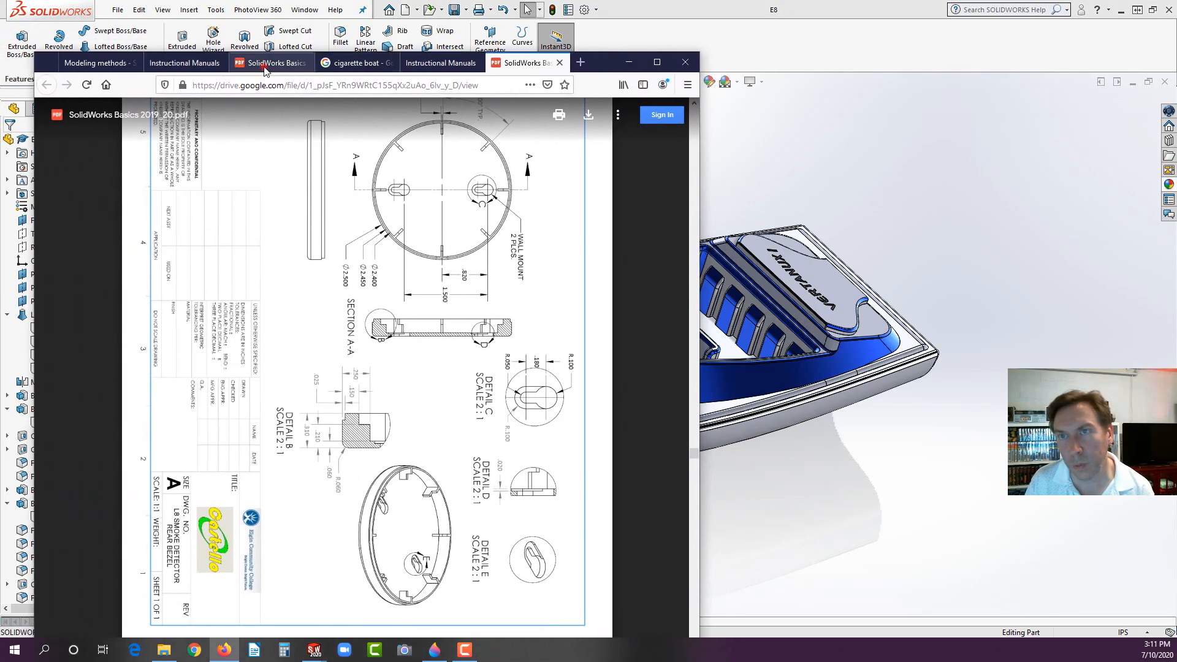
left_click(191, 64)
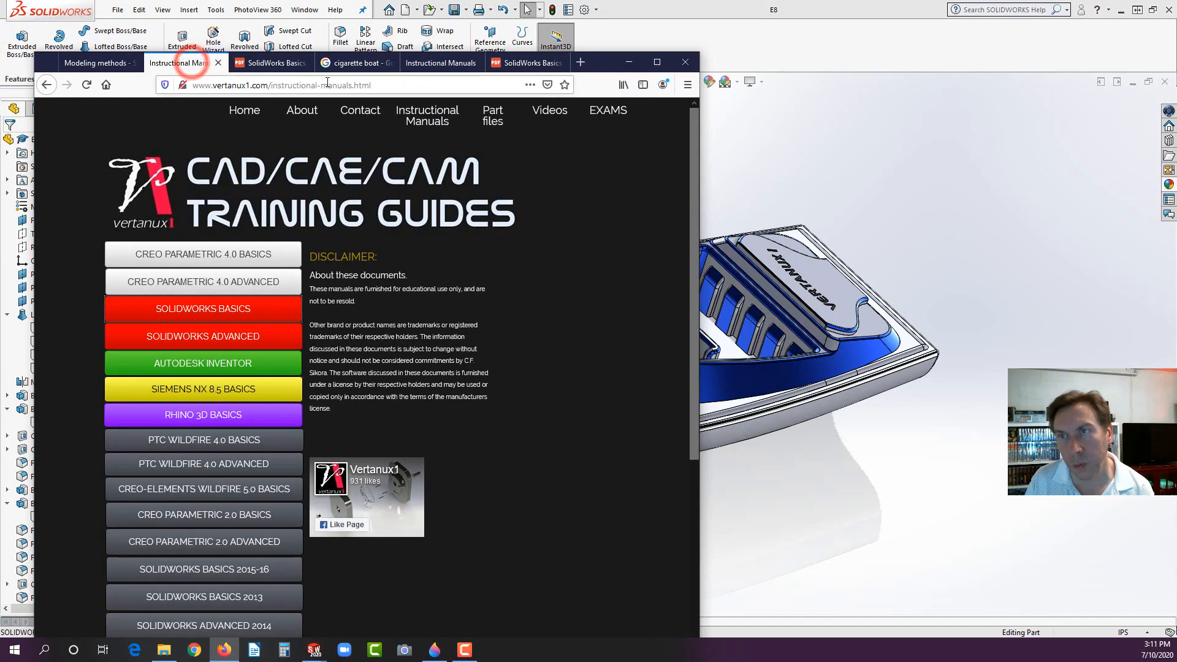
left_click(452, 64)
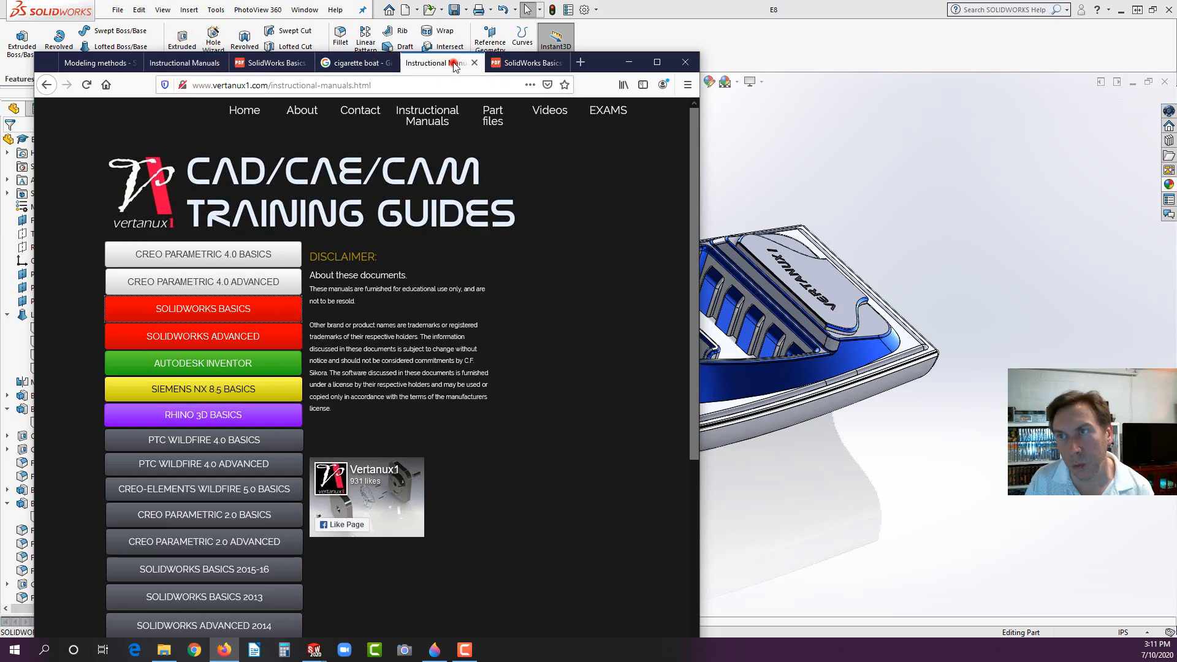
left_click(515, 64)
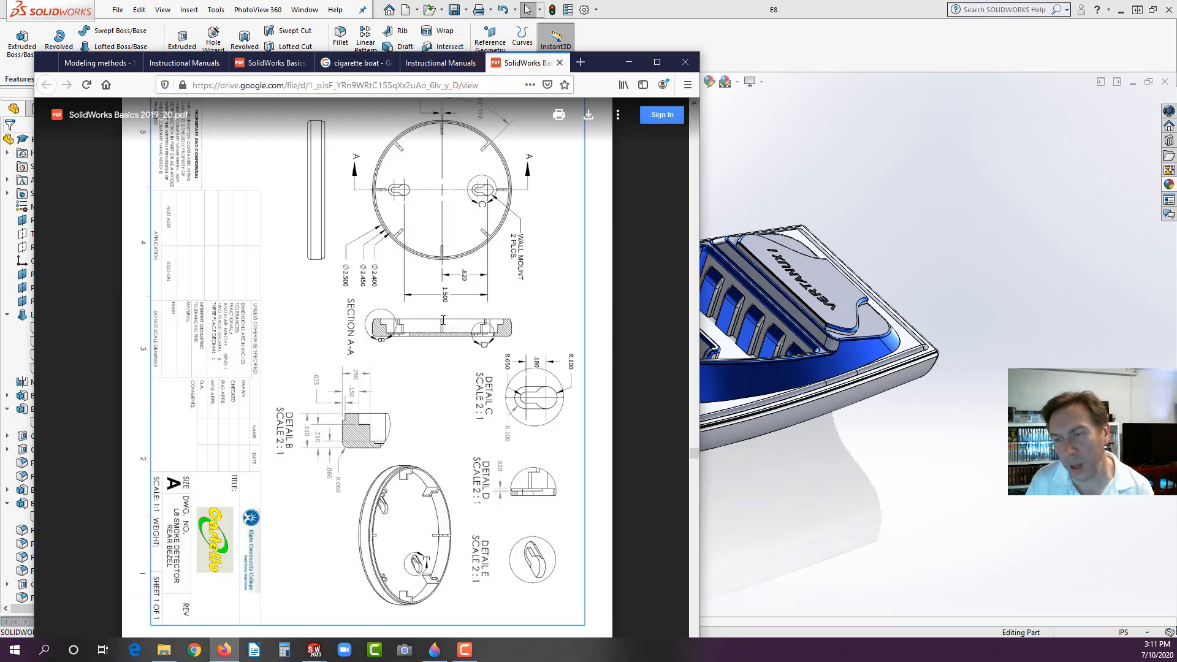
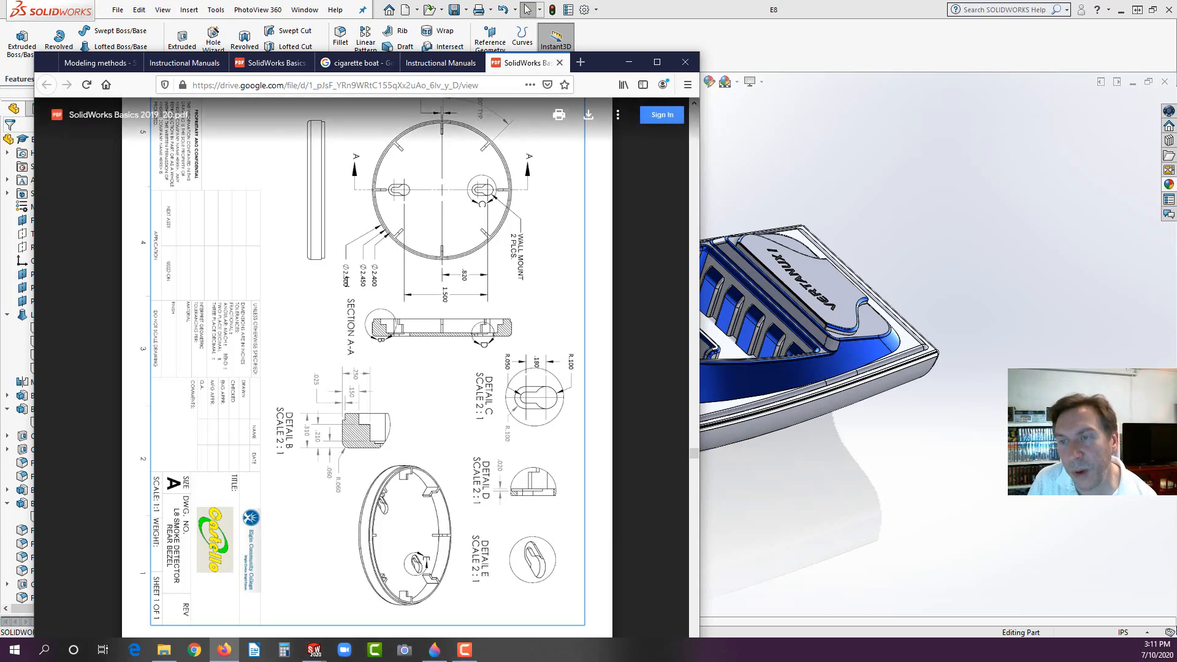
scroll(389, 380, "up", 2)
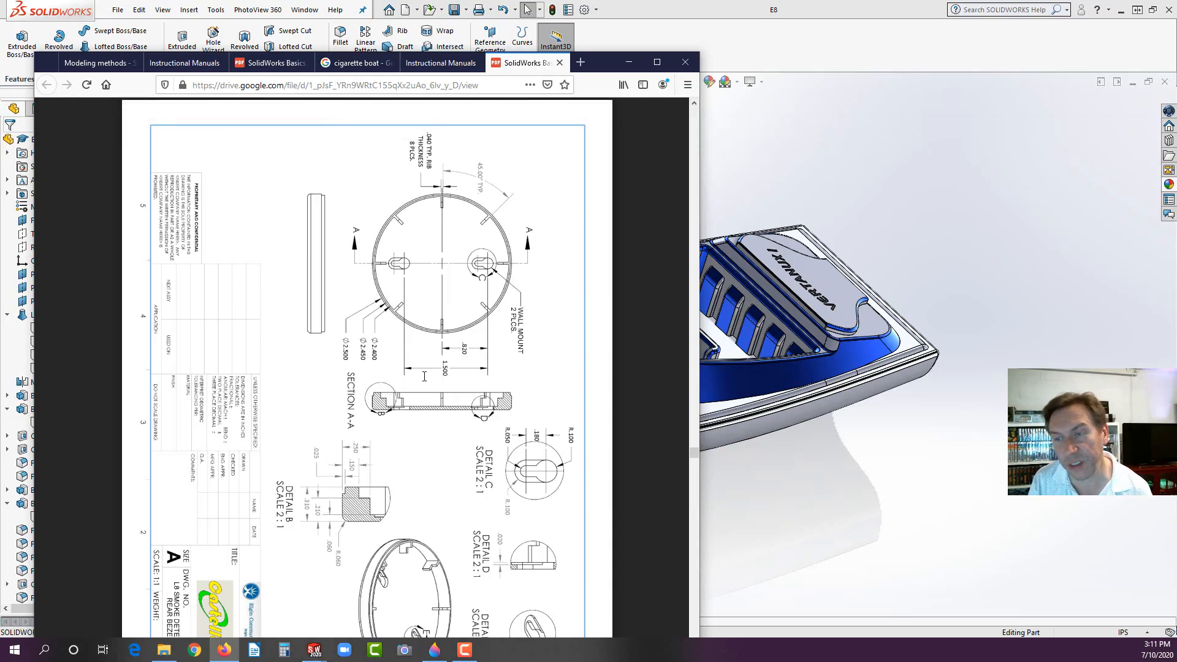
scroll(389, 384, "down", 3)
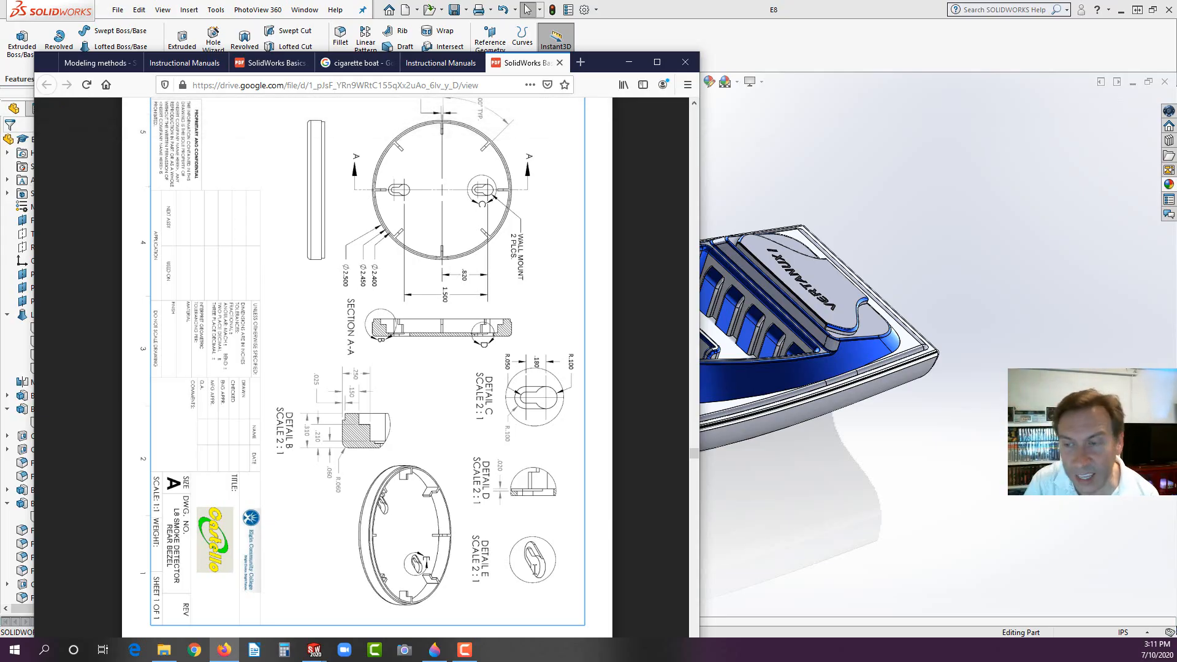
Step: Switch back to the modelling program, create a new part and start a sketch on its Top Plane
left_click(819, 163)
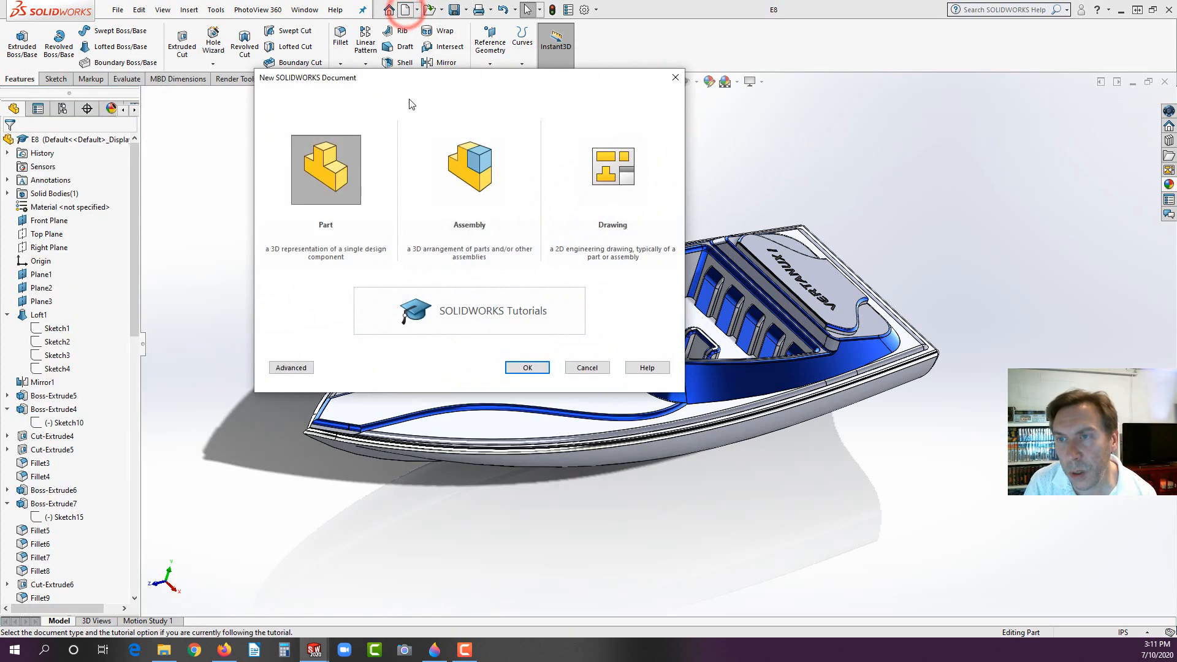
left_click(326, 170)
left_click(527, 368)
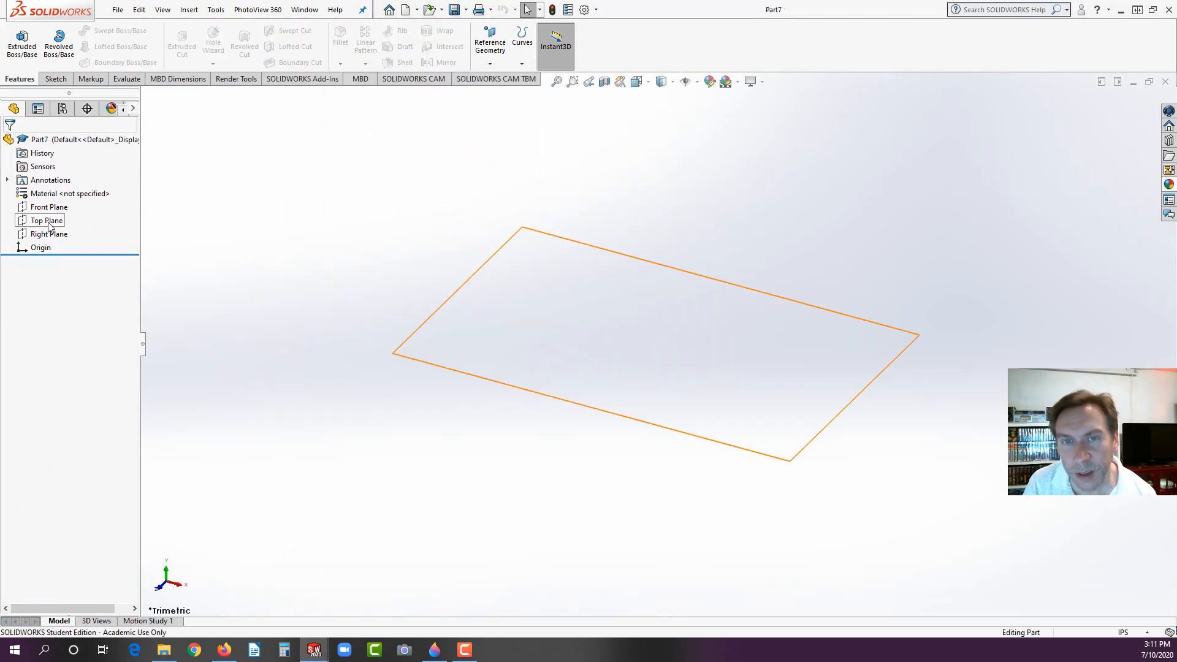
left_click(58, 221)
left_click(61, 202)
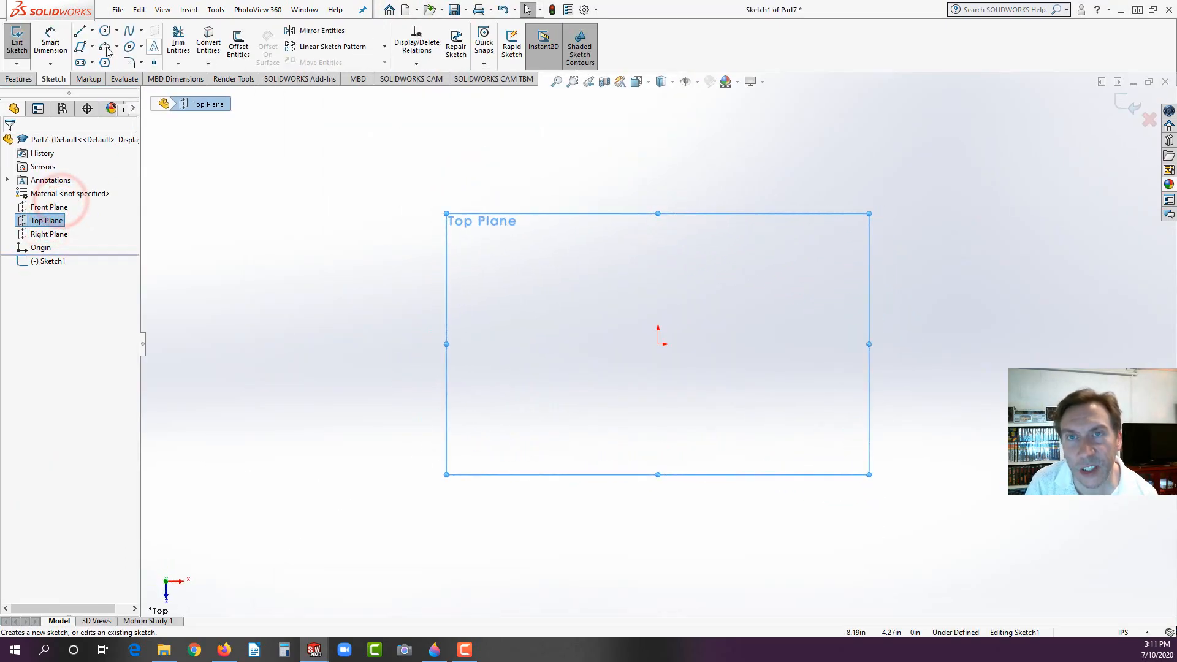
Step: Sketch a circle centred on the origin and dimension its diameter to 2.5 in
left_click(105, 30)
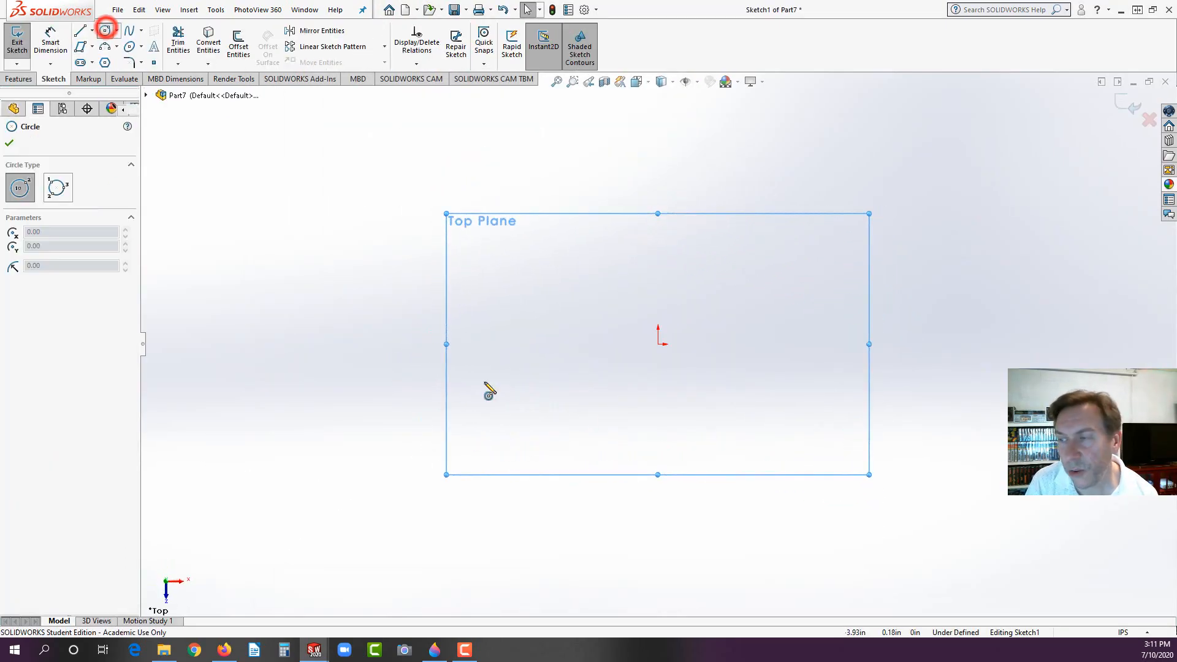
left_click(658, 345)
left_click(853, 258)
left_click(51, 43)
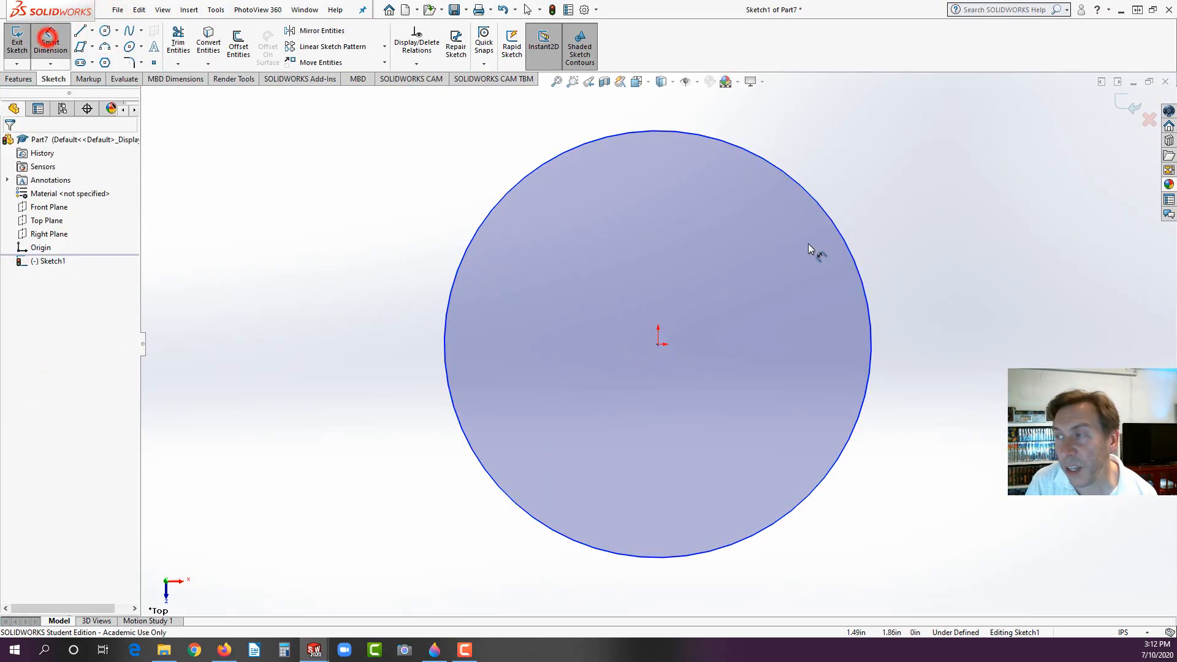
left_click(815, 203)
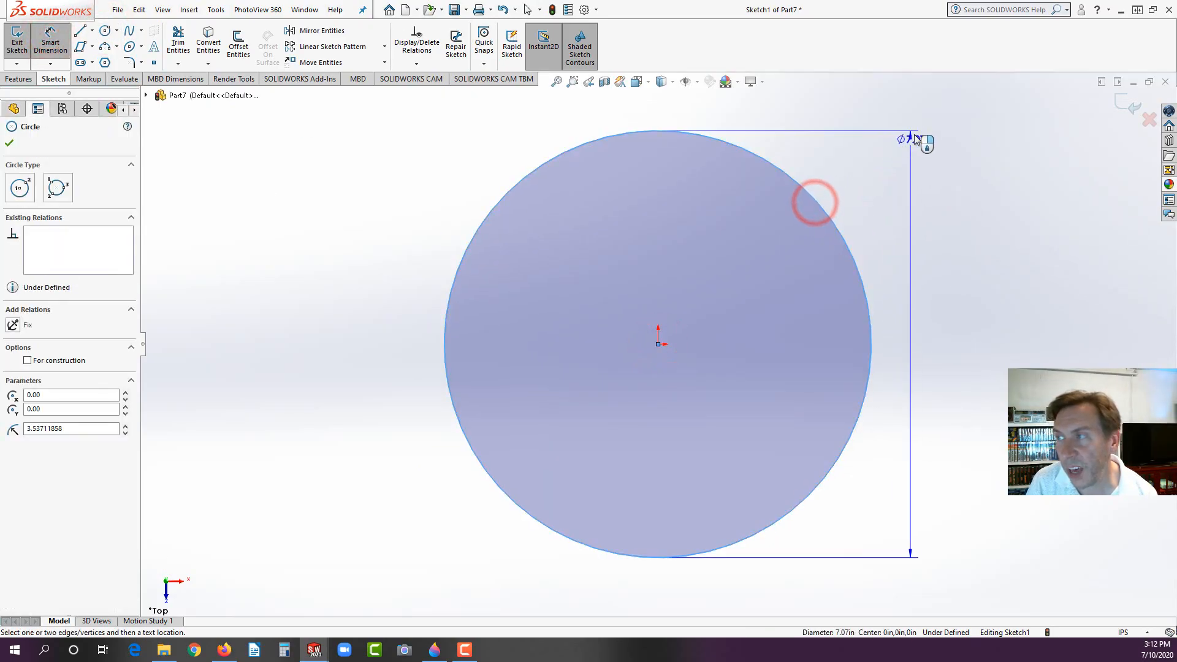
left_click(925, 117)
type("2.5")
key("Return")
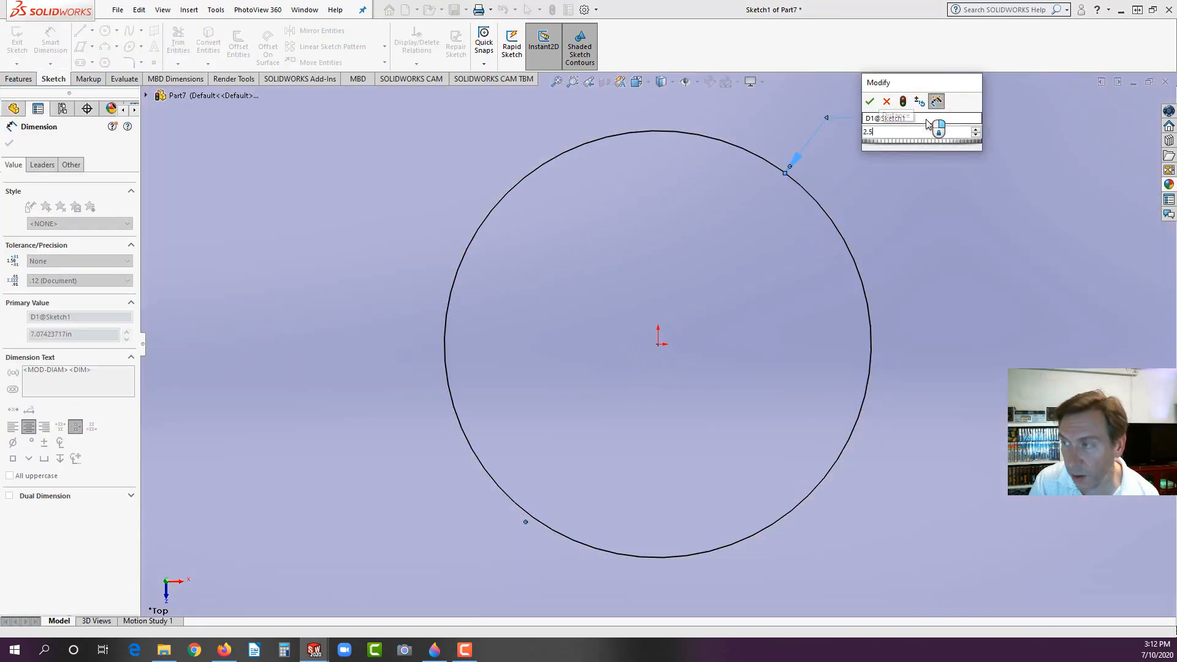
Step: Check the bezel's overall thickness in the browser drawing and extrude the circle blind to a depth of 0.31 in
left_click(26, 78)
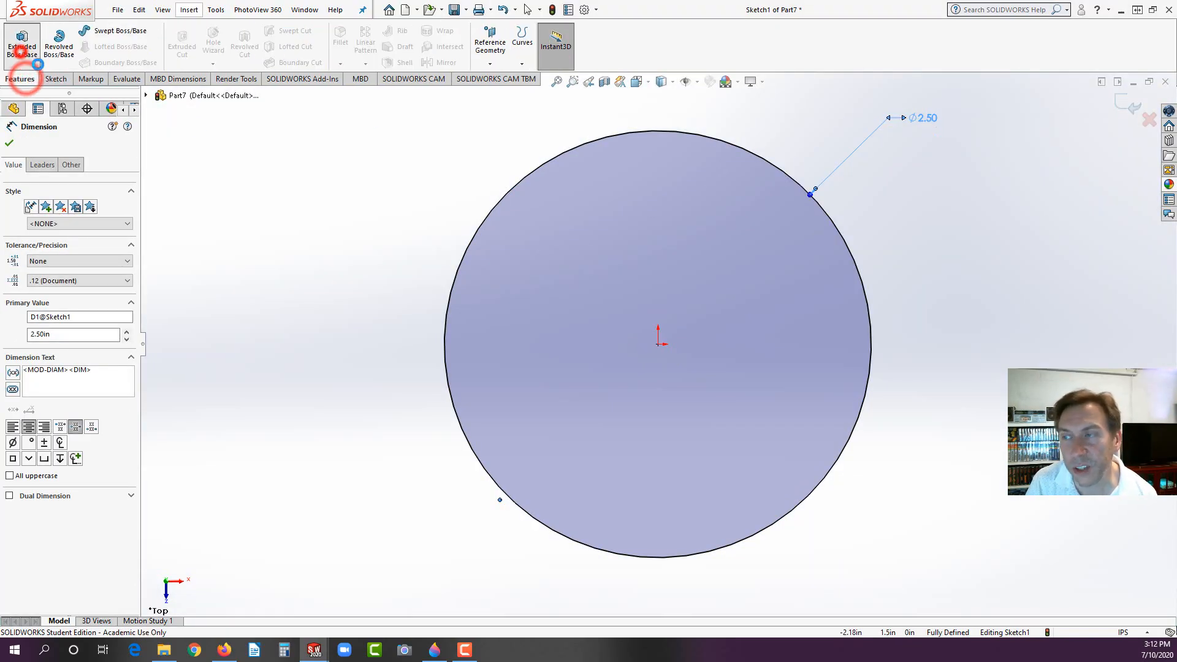
left_click(22, 44)
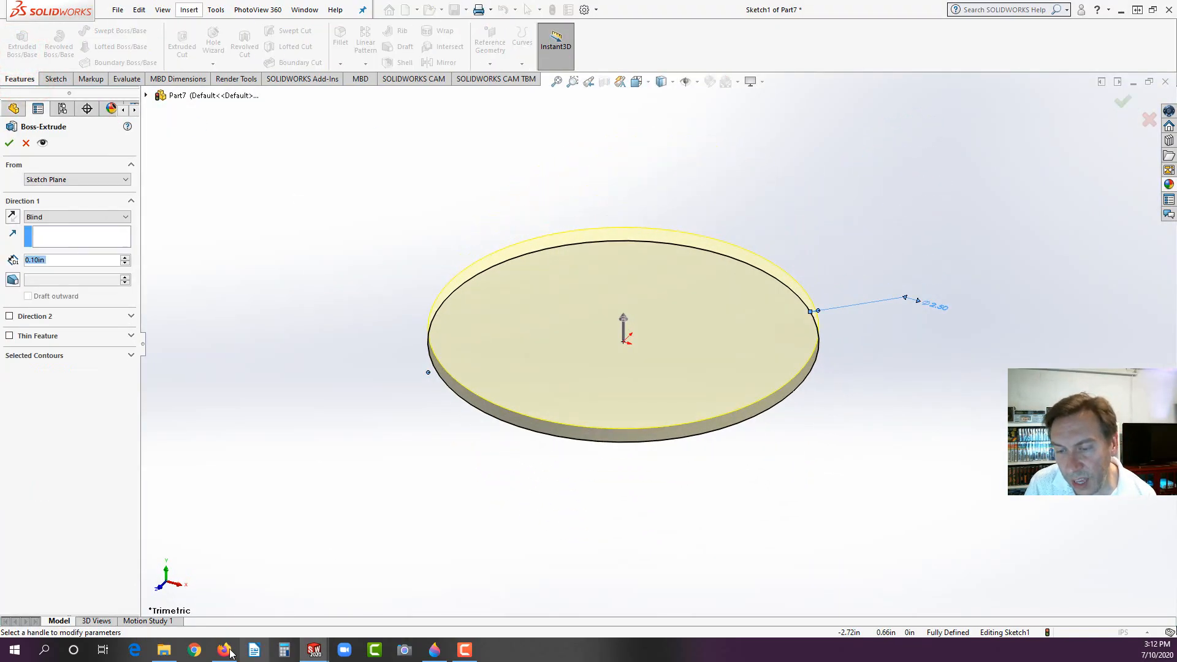
left_click(222, 651)
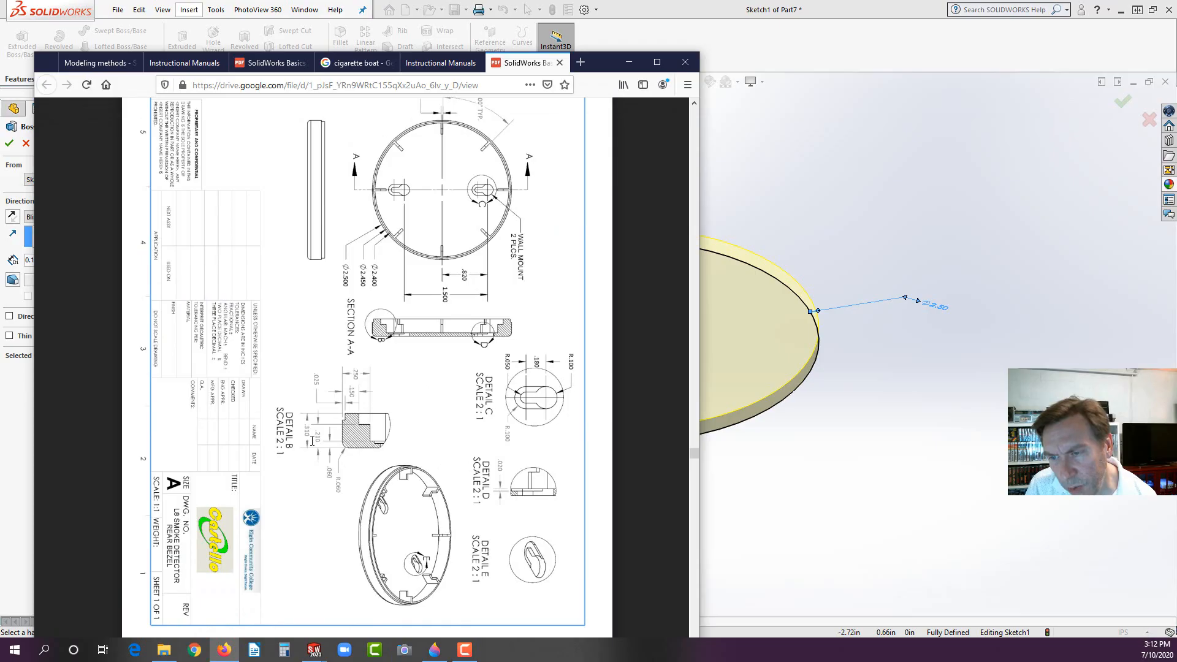
left_click(24, 453)
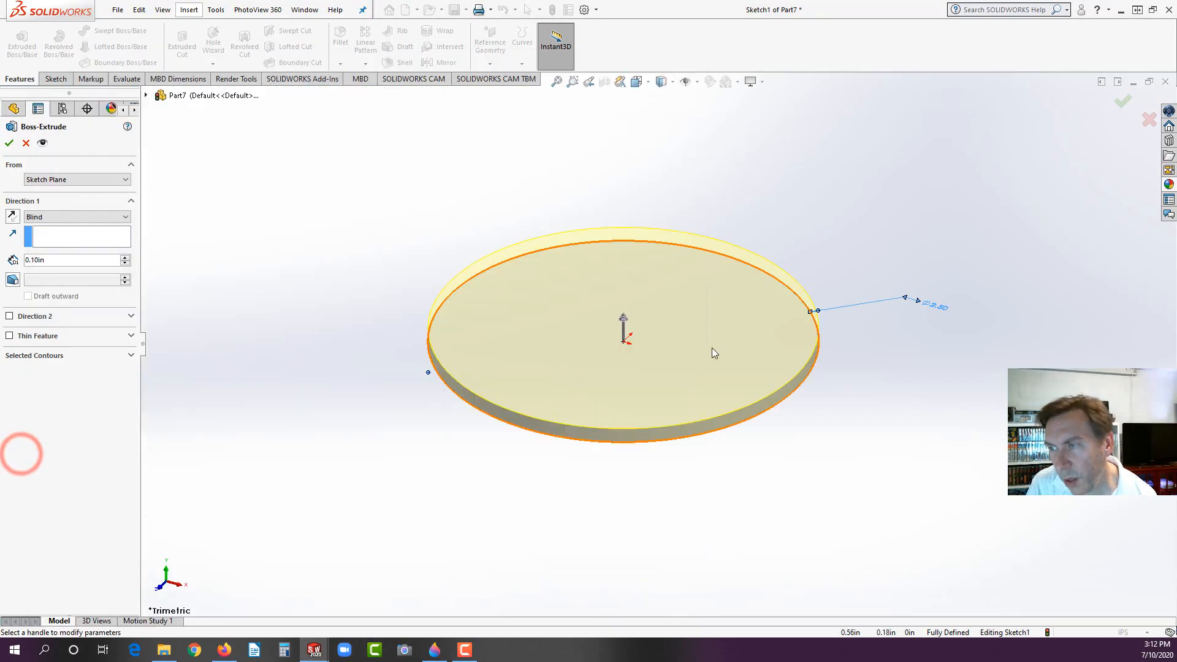
double_click(44, 259)
type(".31")
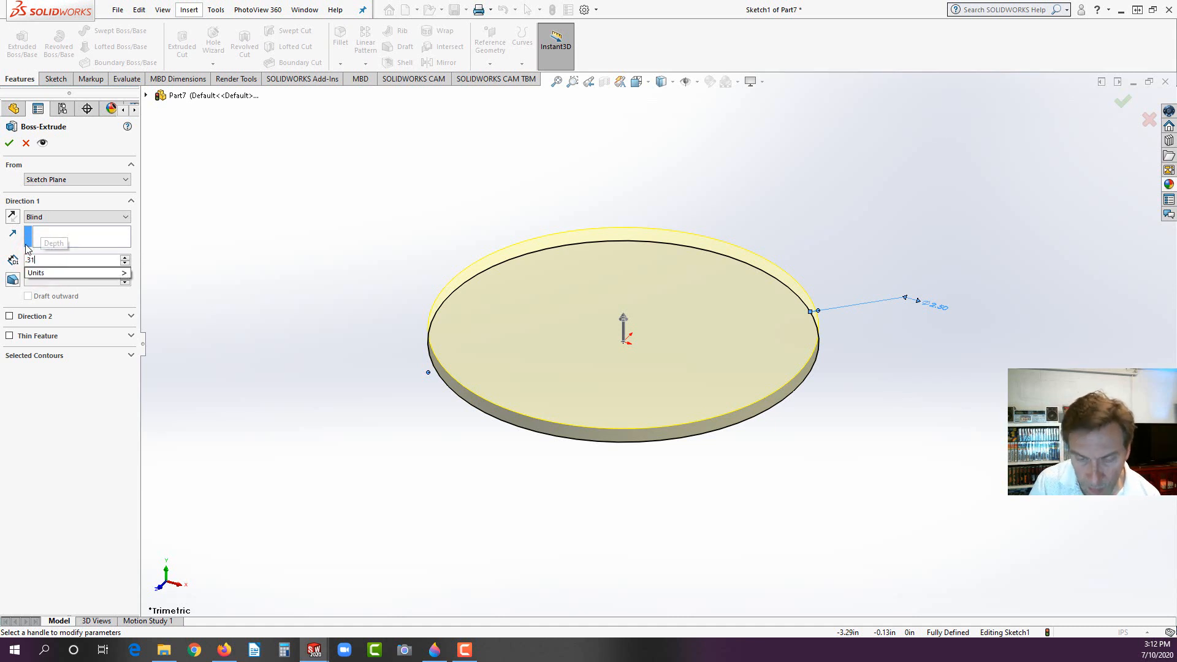
key("Return")
left_click(9, 143)
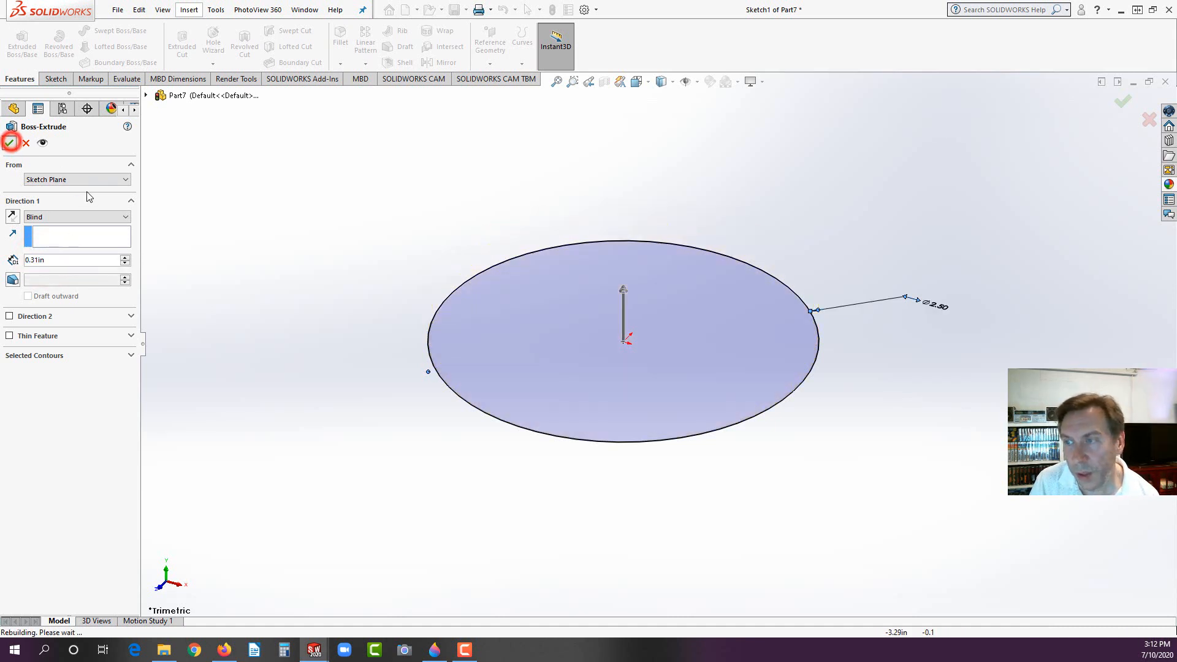
left_click(359, 374)
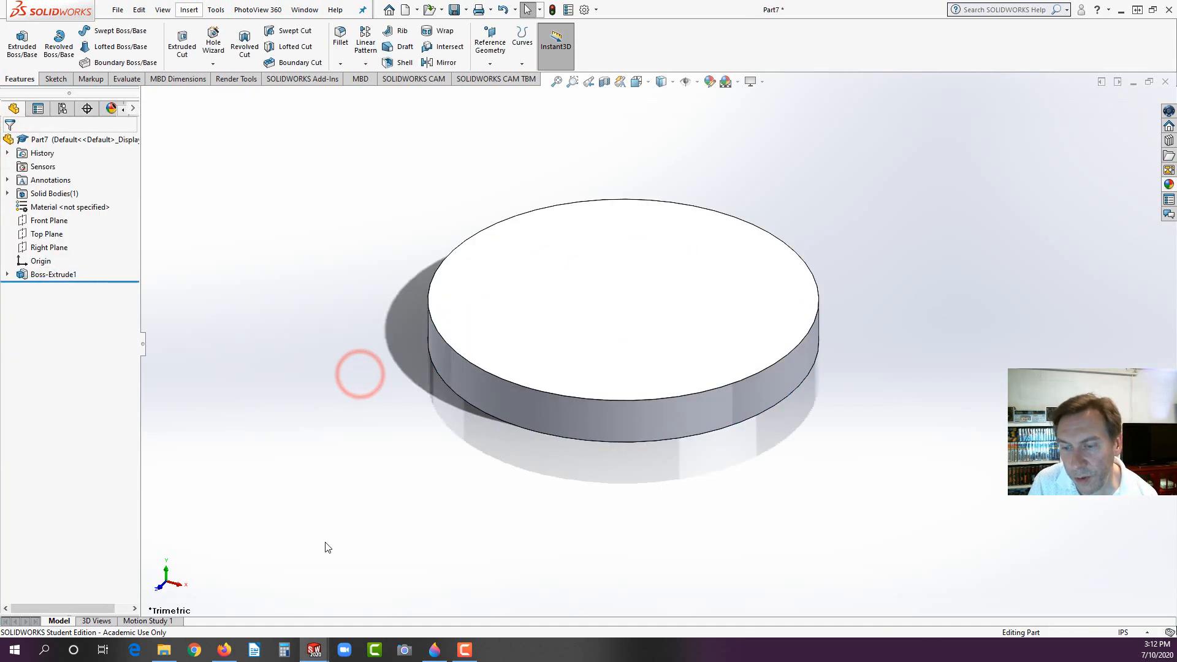
Step: Check the edge radius in the browser drawing and fillet the disc's bottom outer edge with a 0.06 in radius
left_click(227, 651)
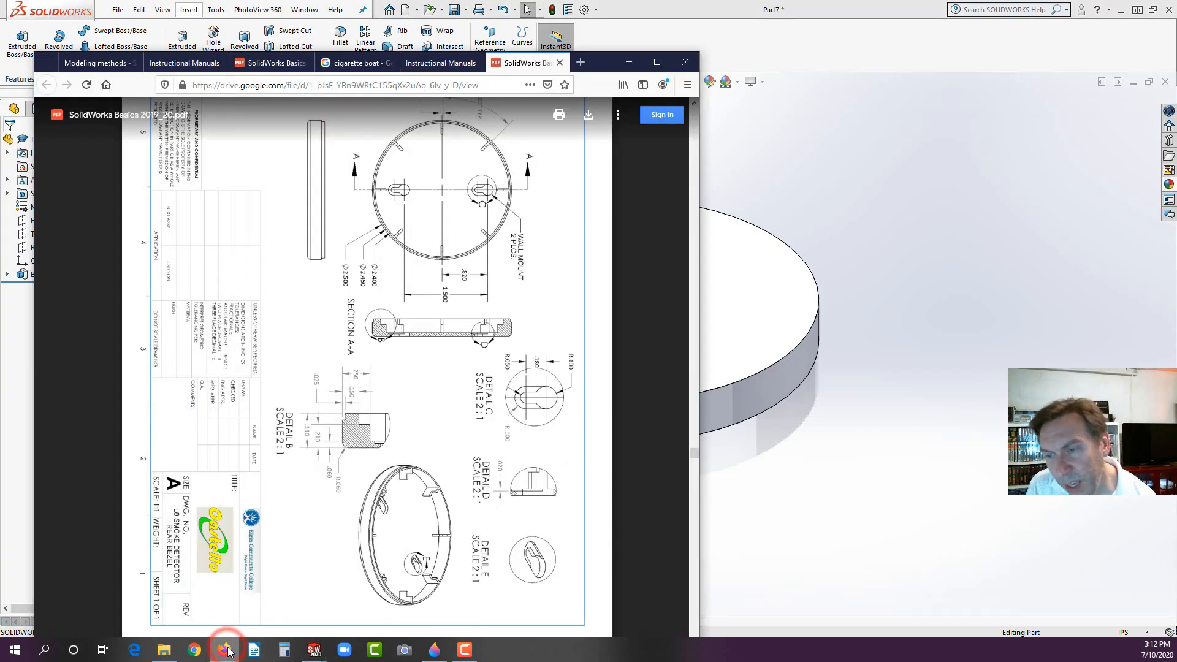
left_click(226, 650)
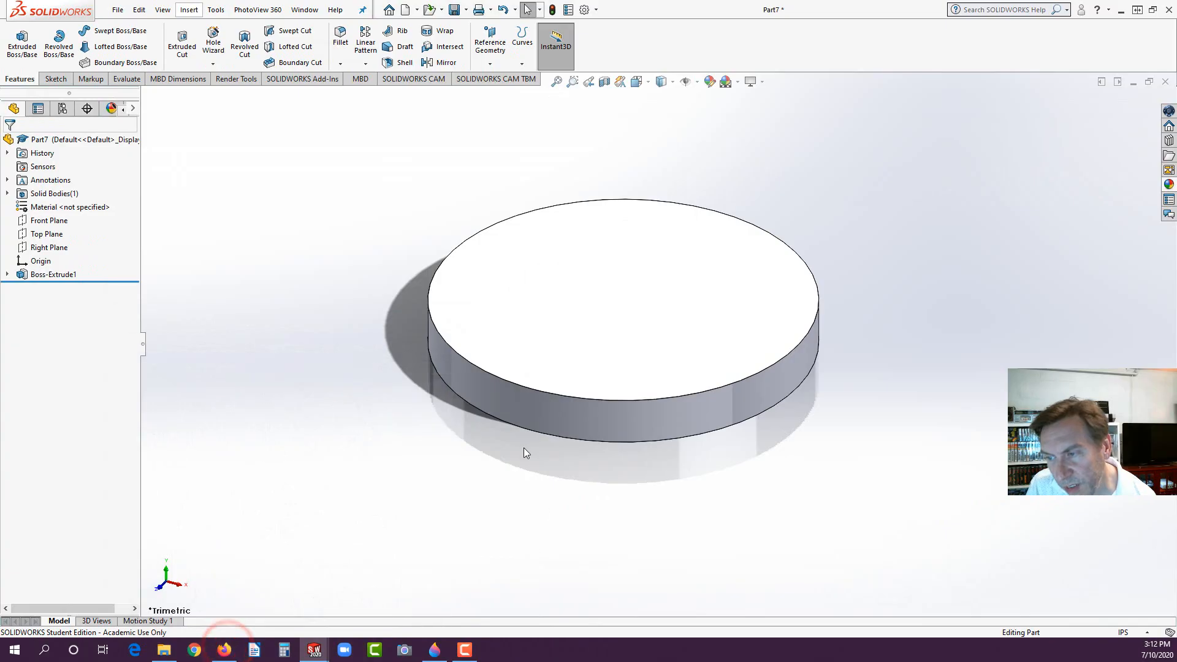
left_click(517, 429)
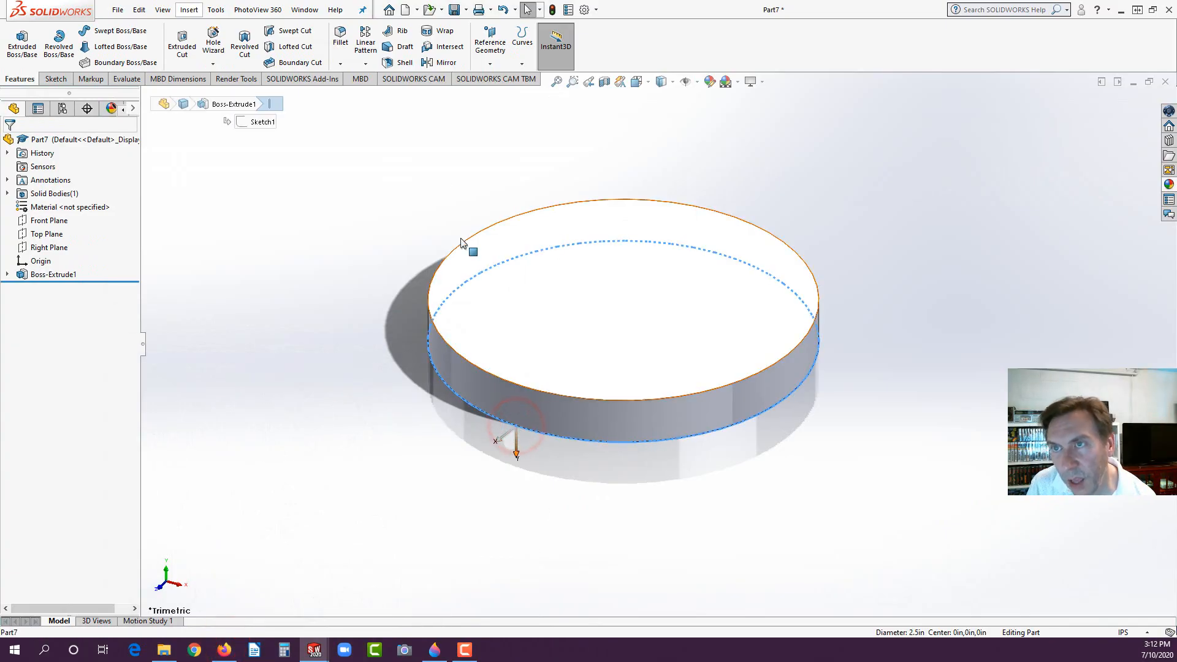
left_click(340, 41)
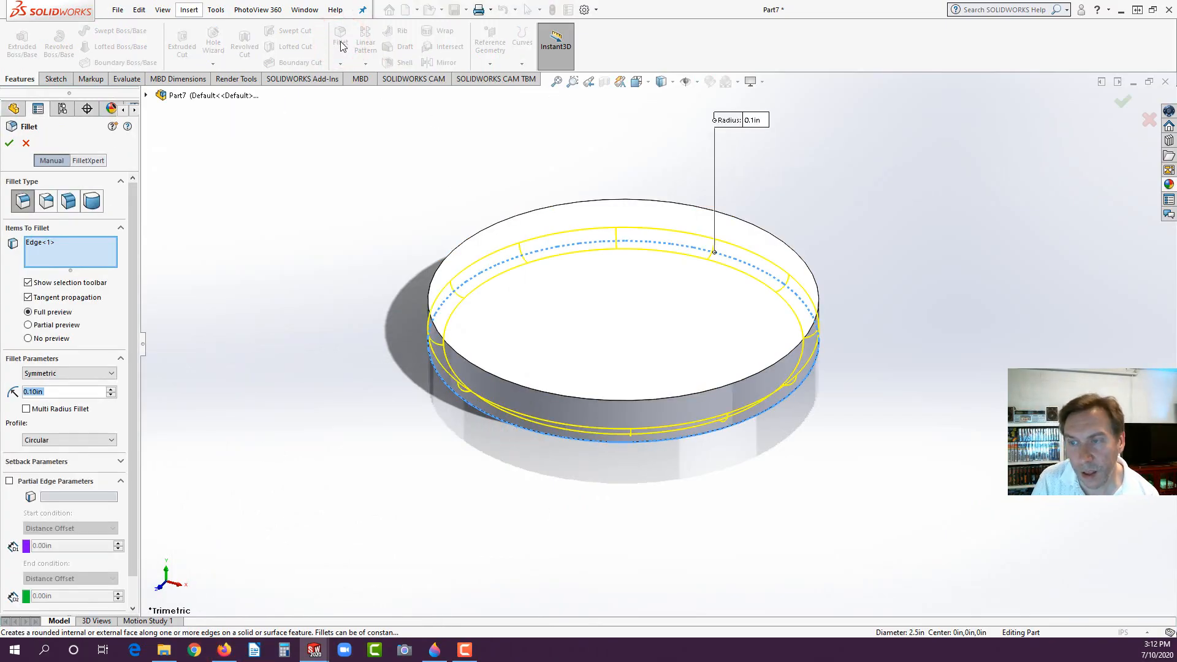
type(".06")
key("Return")
key("Return")
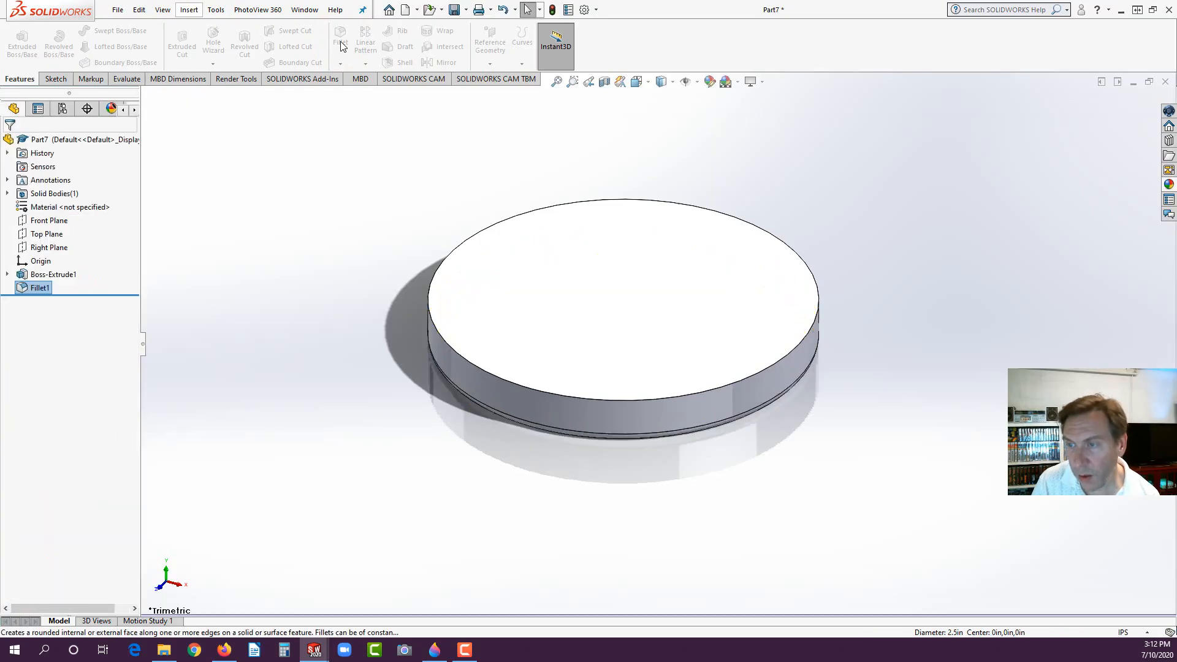
Step: On the disc's top face, sketch a circle about 2.35 in across centred on the origin, consulting the browser drawing for its size
left_click(541, 313)
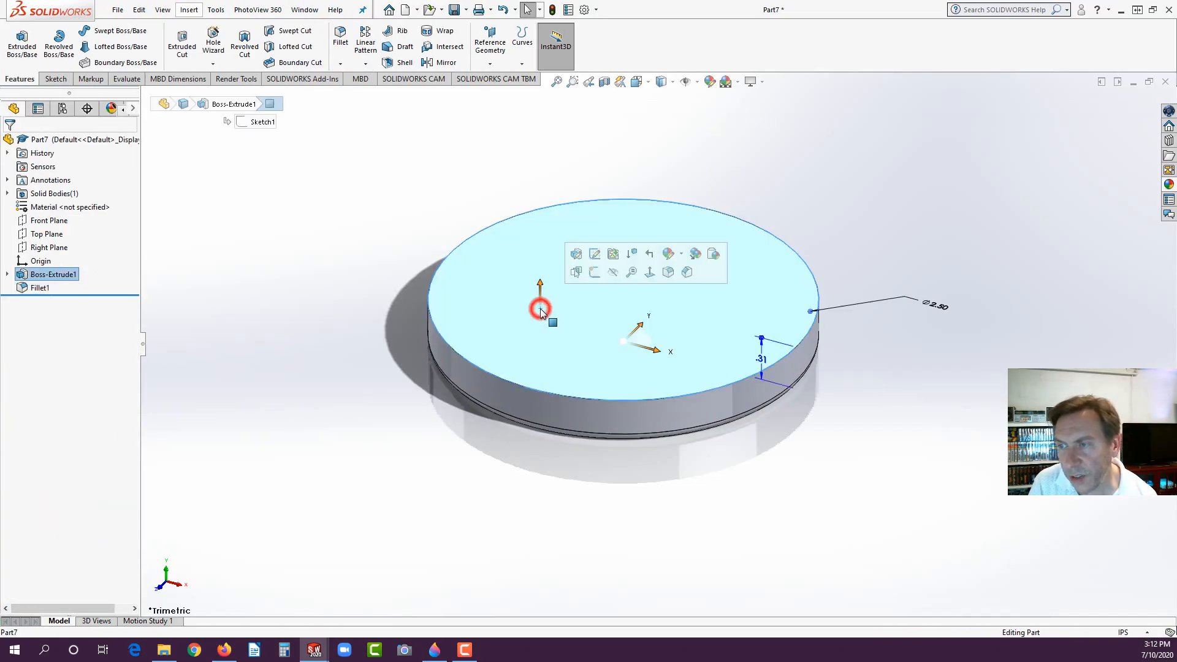
left_click(593, 274)
mouse_move(314, 649)
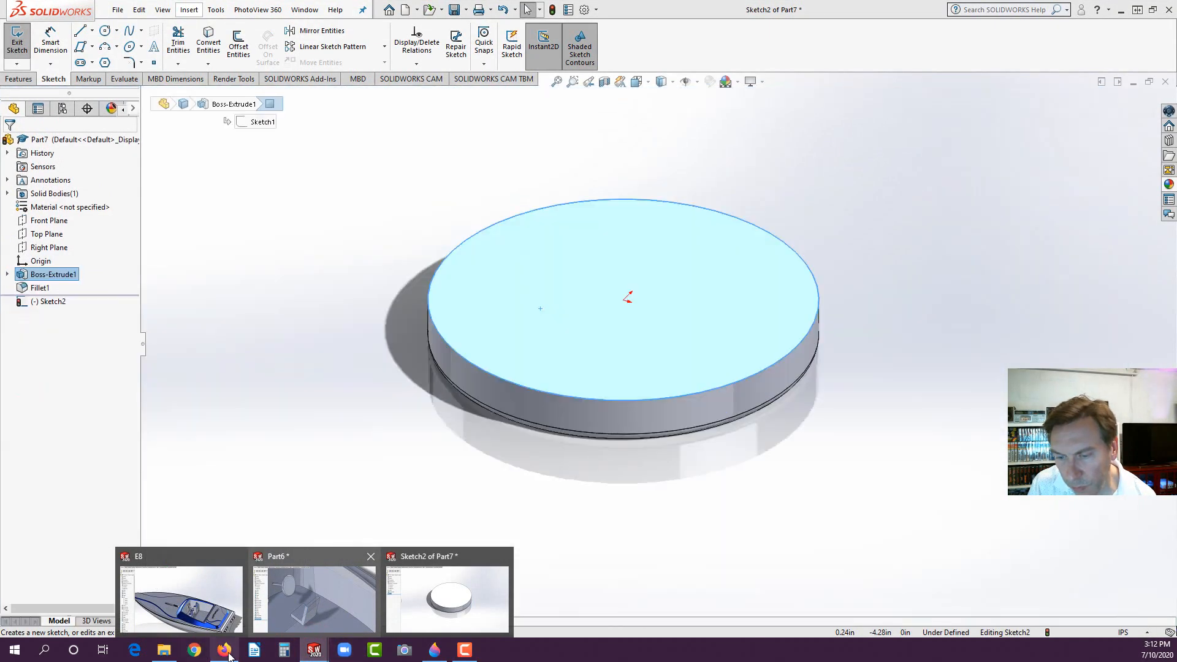
left_click(224, 649)
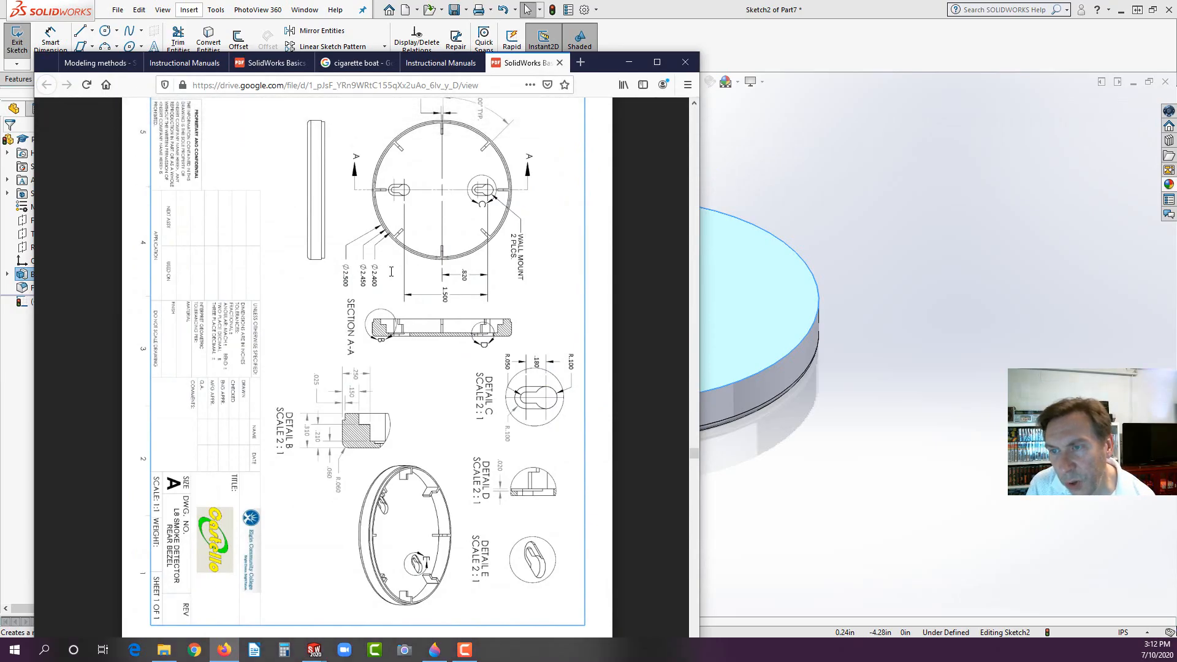
left_click(15, 417)
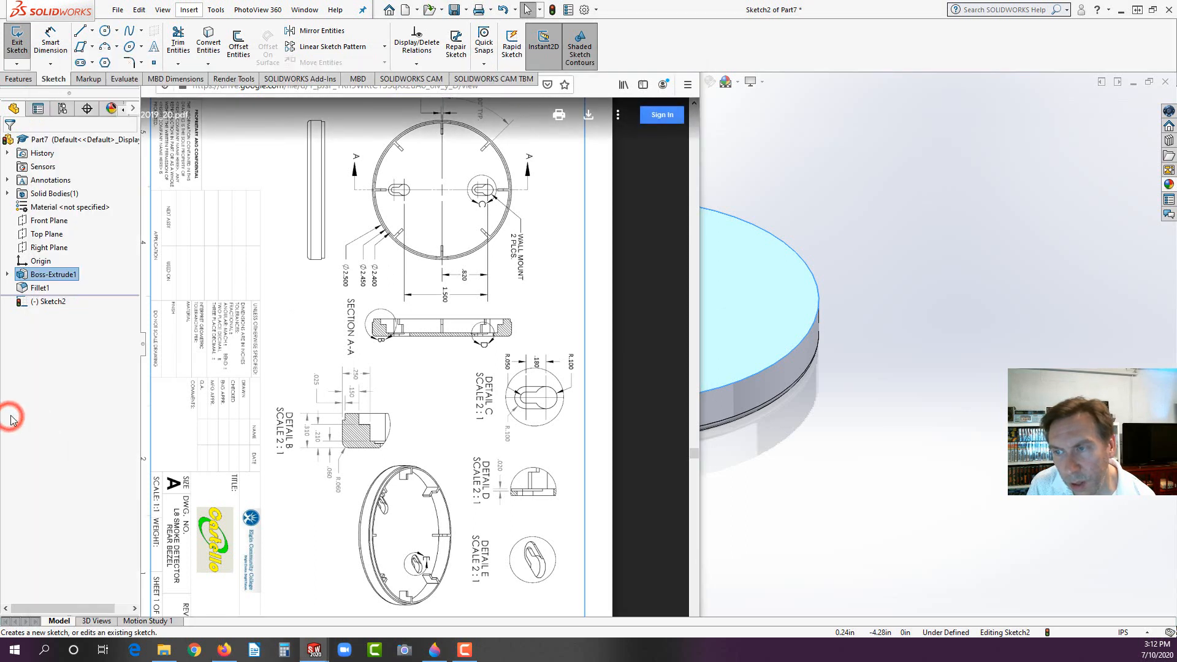
left_click(663, 315)
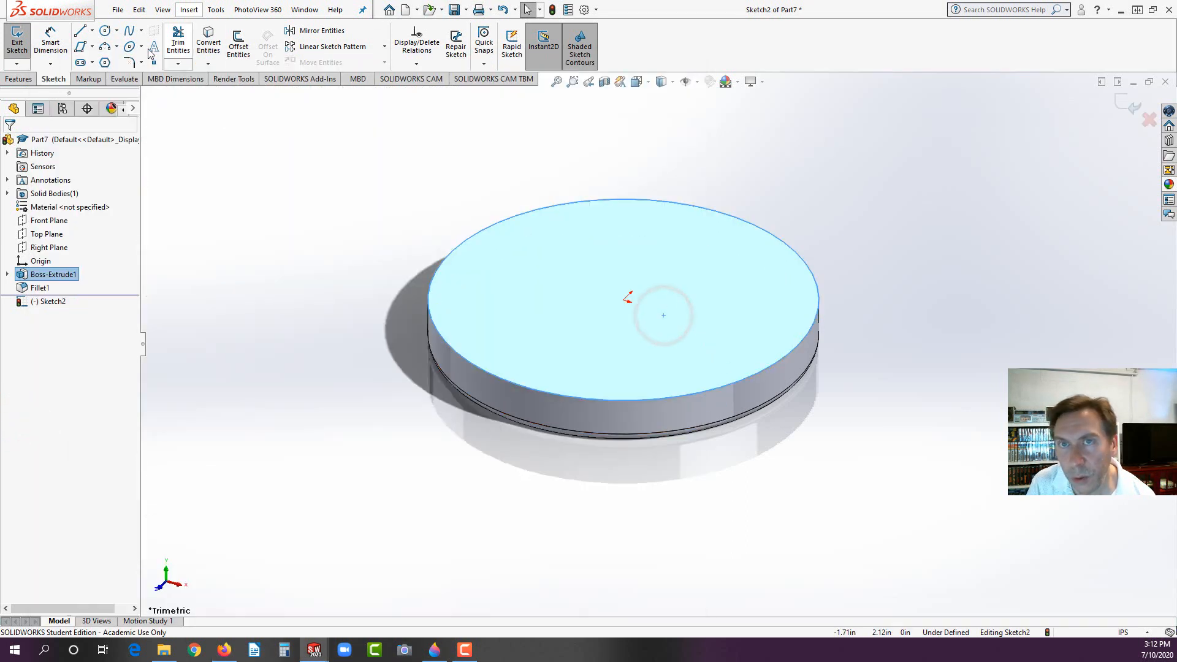
left_click(106, 31)
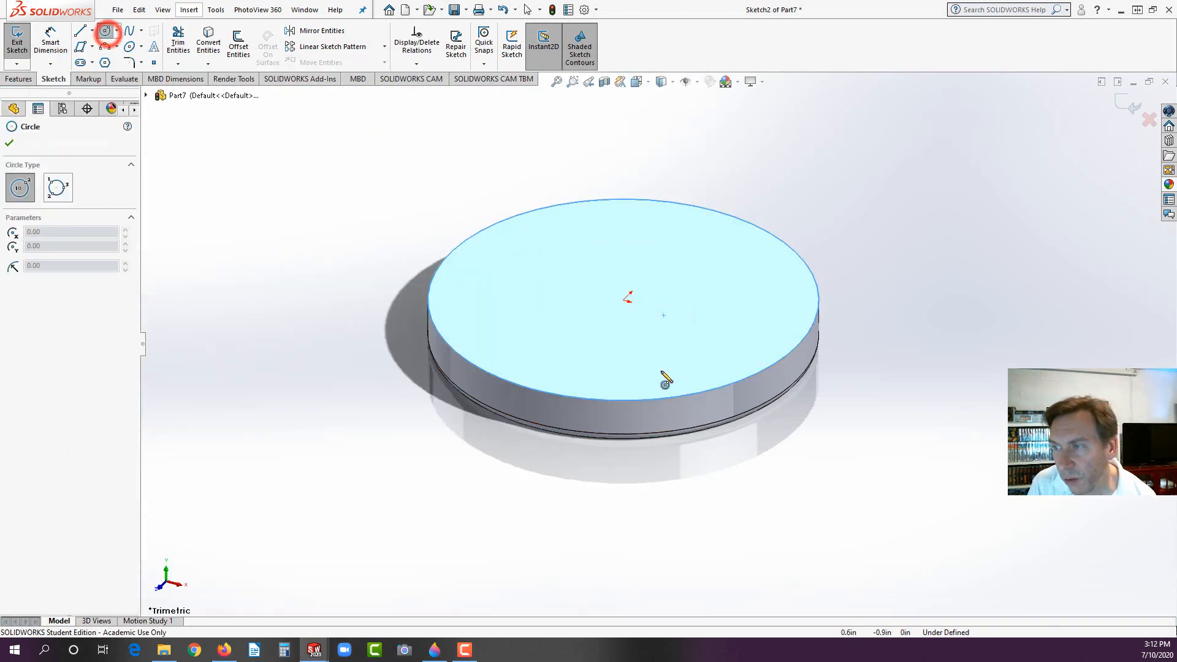
left_click(623, 299)
left_click(553, 386)
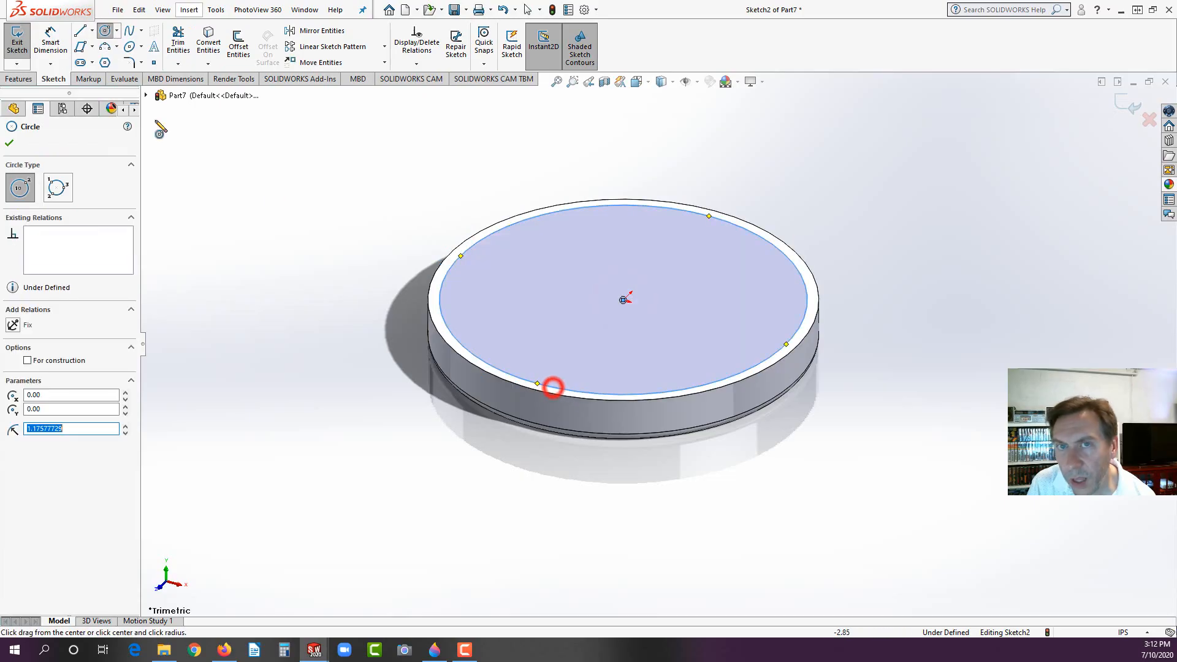
Step: Dimension the diameter of the circle on the top face to 2.4 in
left_click(56, 49)
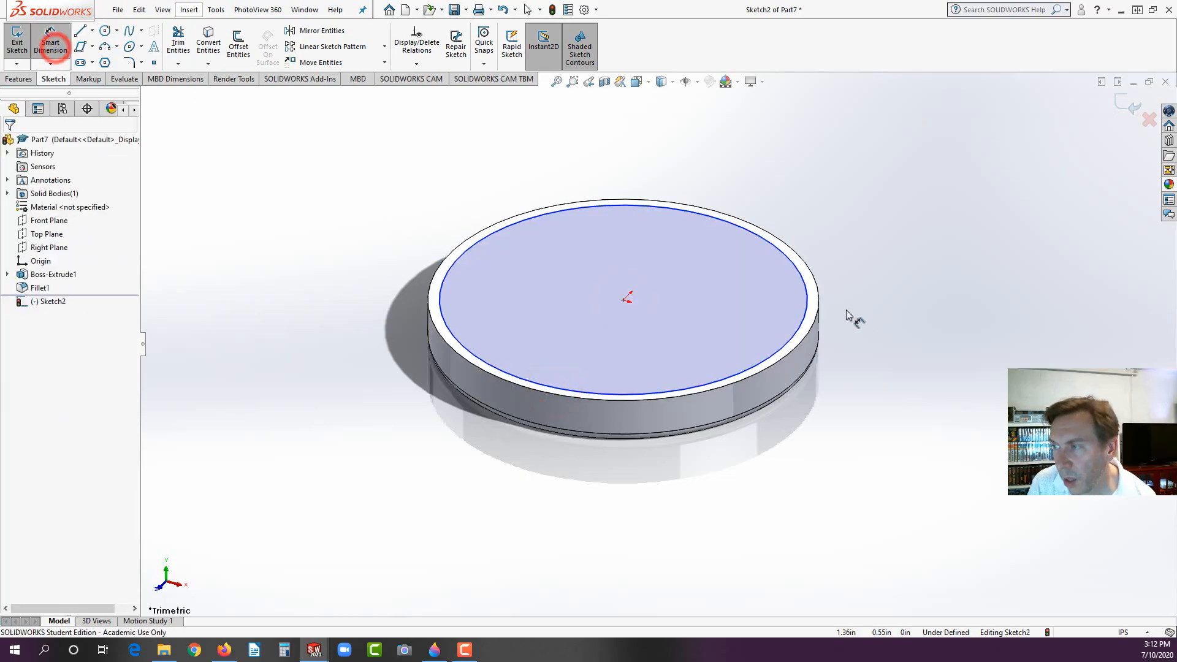
left_click(808, 303)
left_click(907, 261)
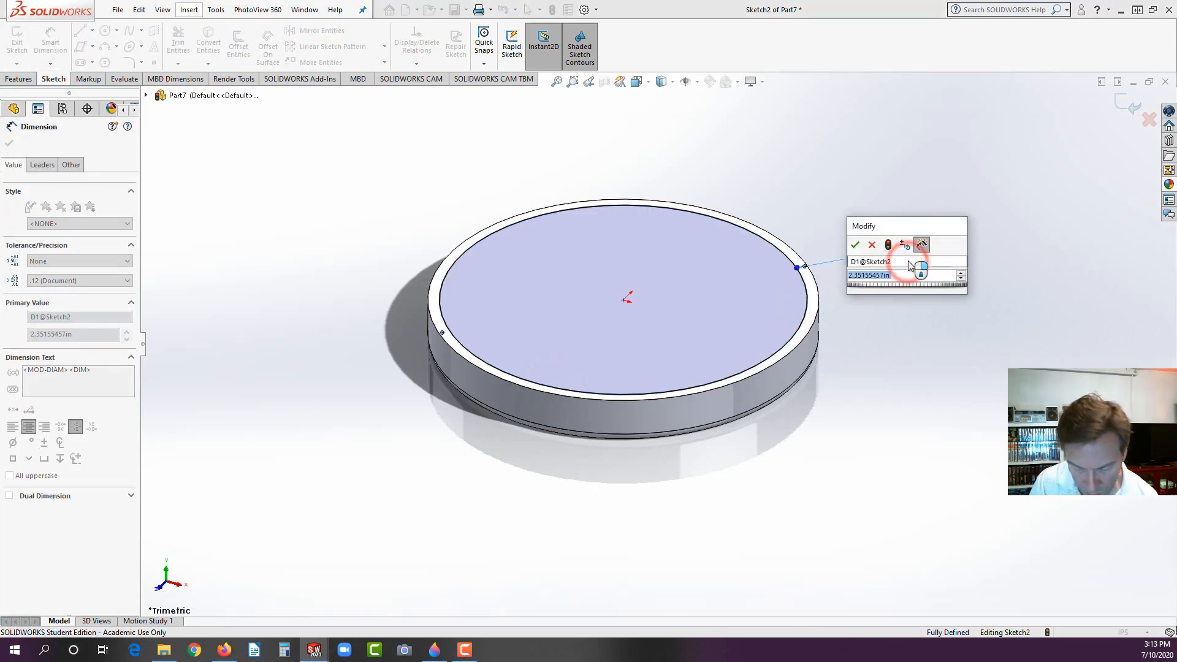
type("2.4")
key("Return")
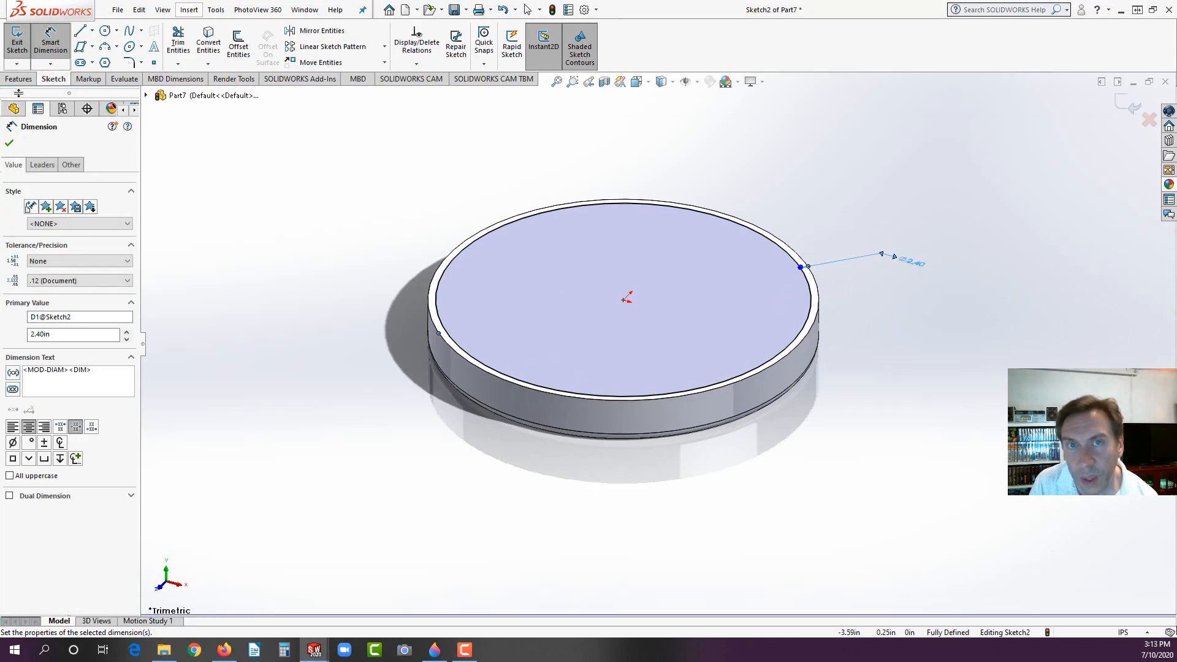
Step: Check the recess depth in the browser drawing and cut the 2.4 in circle blind into the disc to a depth of 0.25 in
left_click(18, 80)
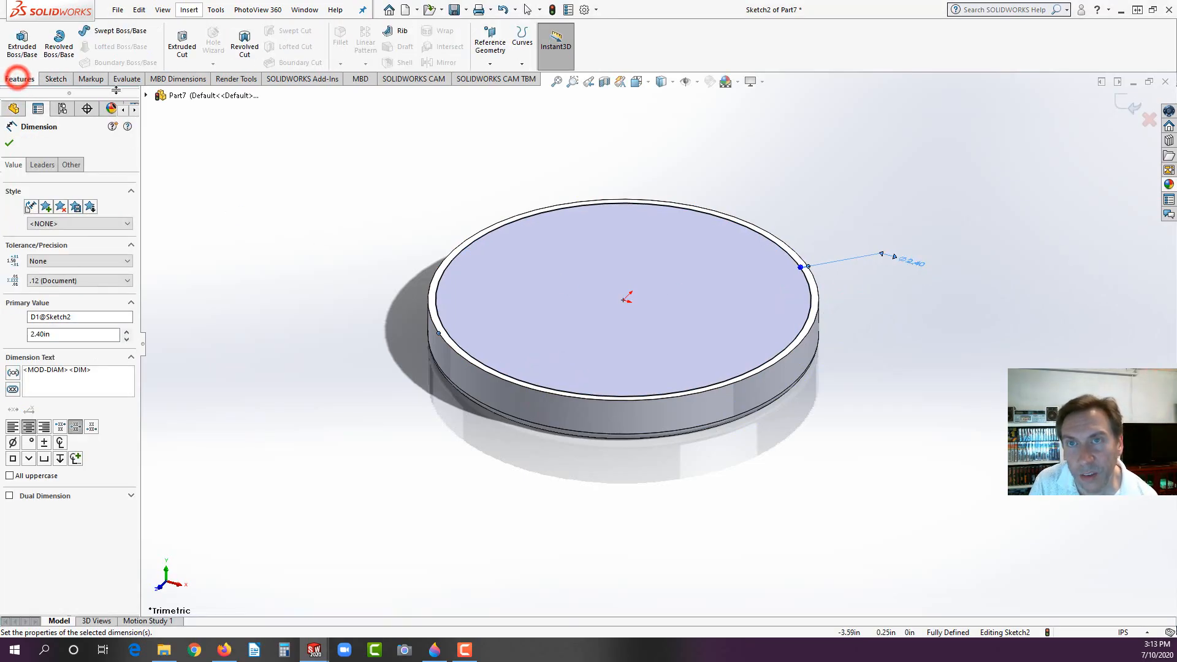
left_click(186, 44)
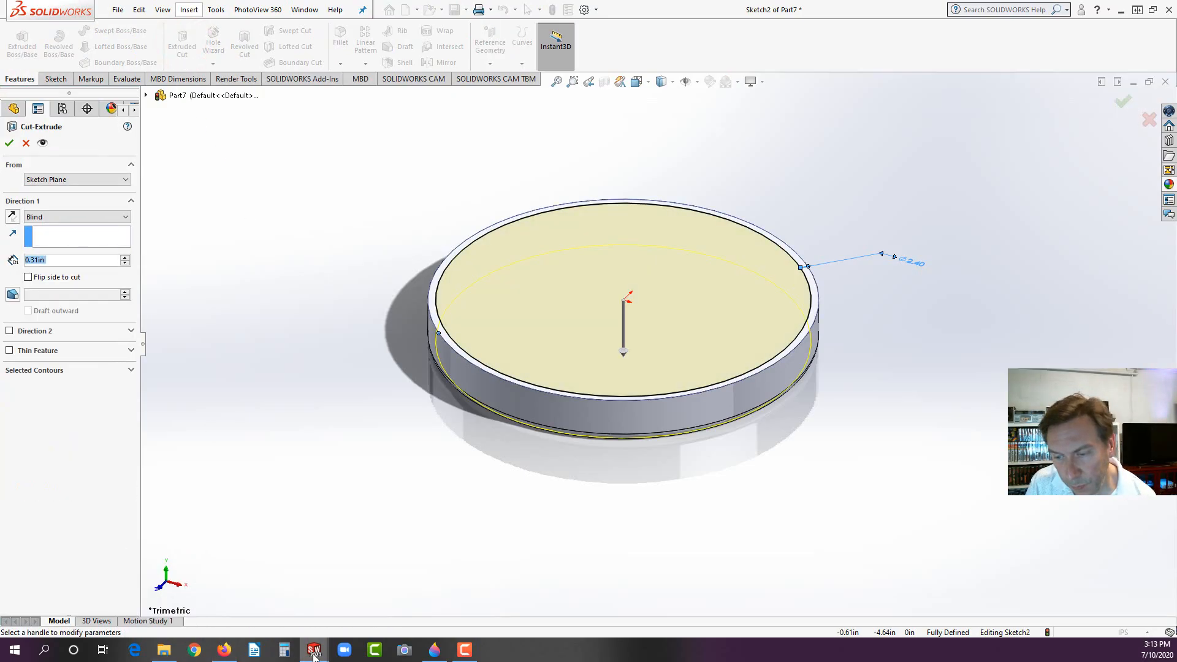
left_click(224, 650)
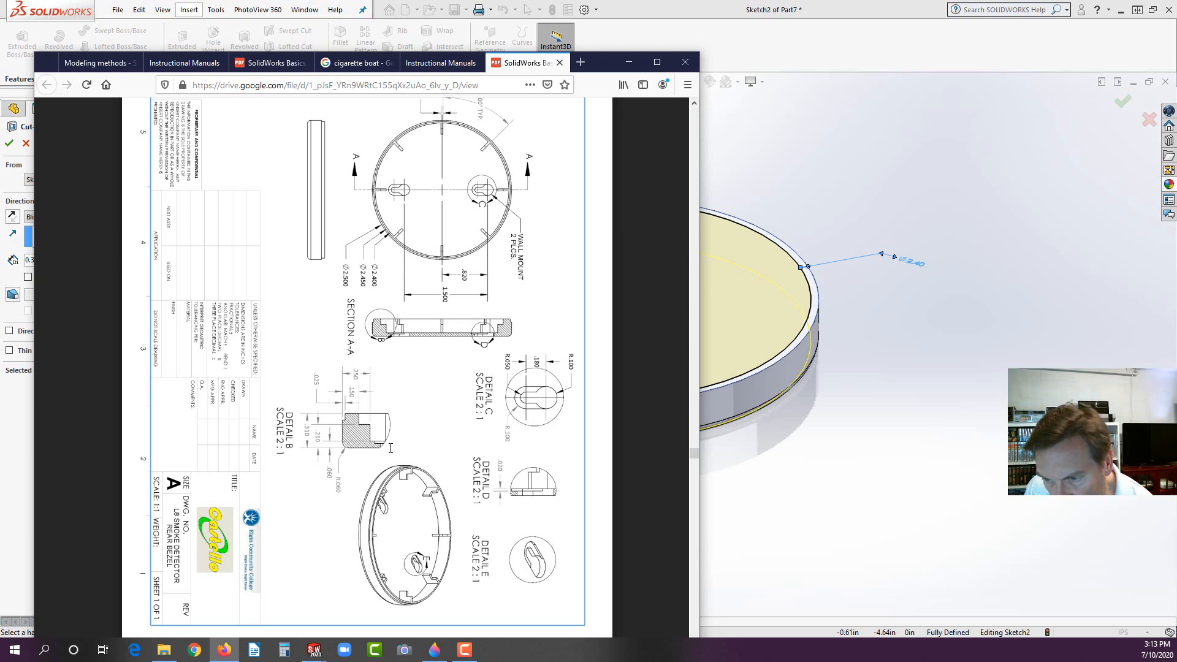
left_click(22, 419)
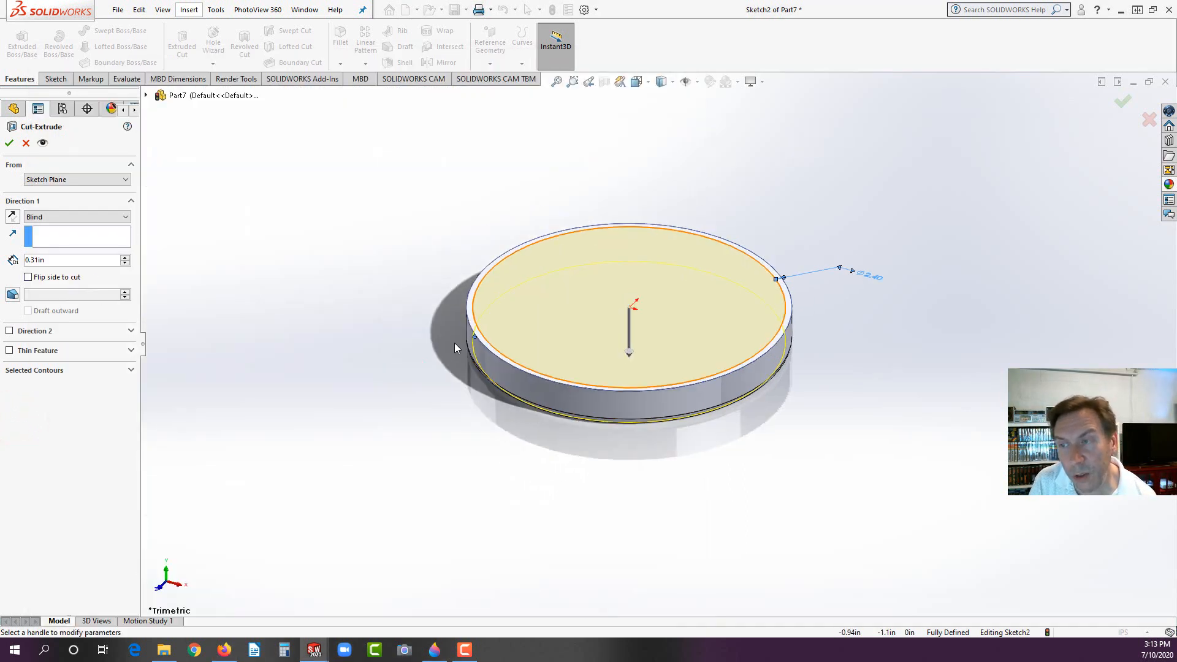
left_click(48, 260)
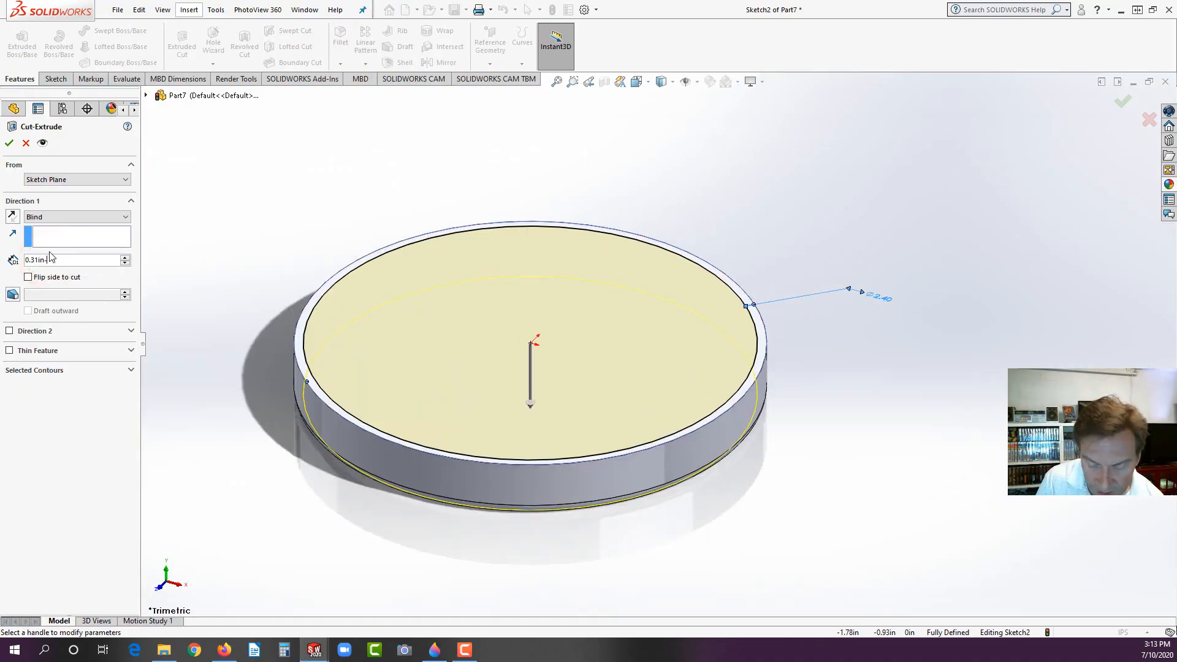
type("-.05")
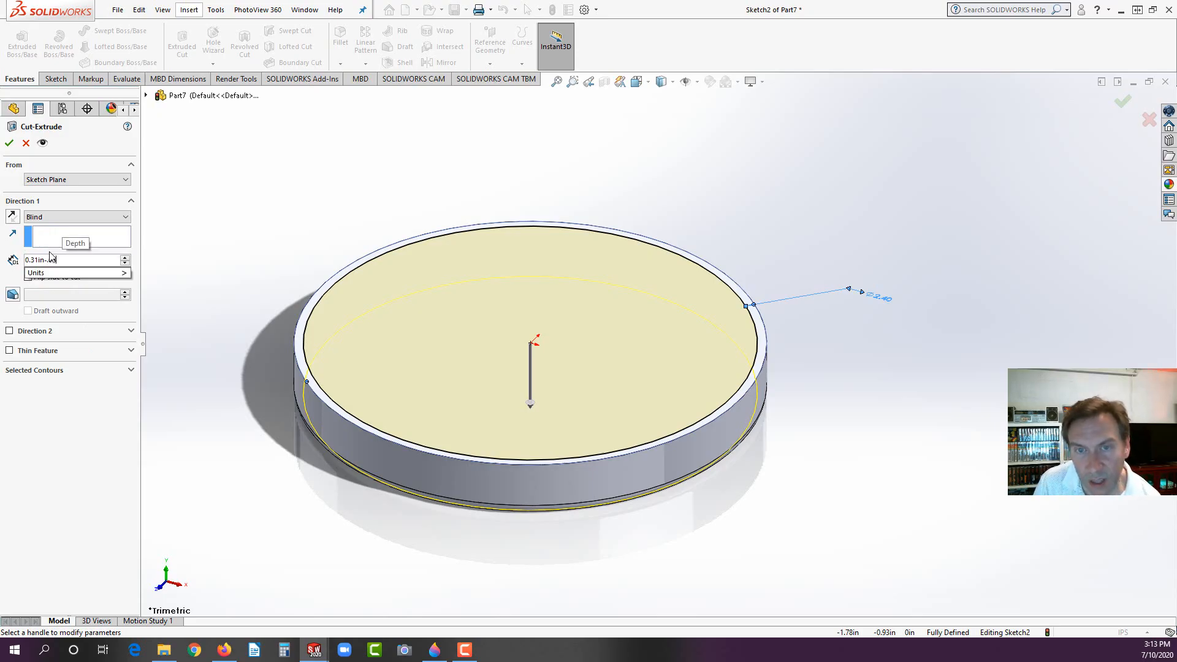
key("Return")
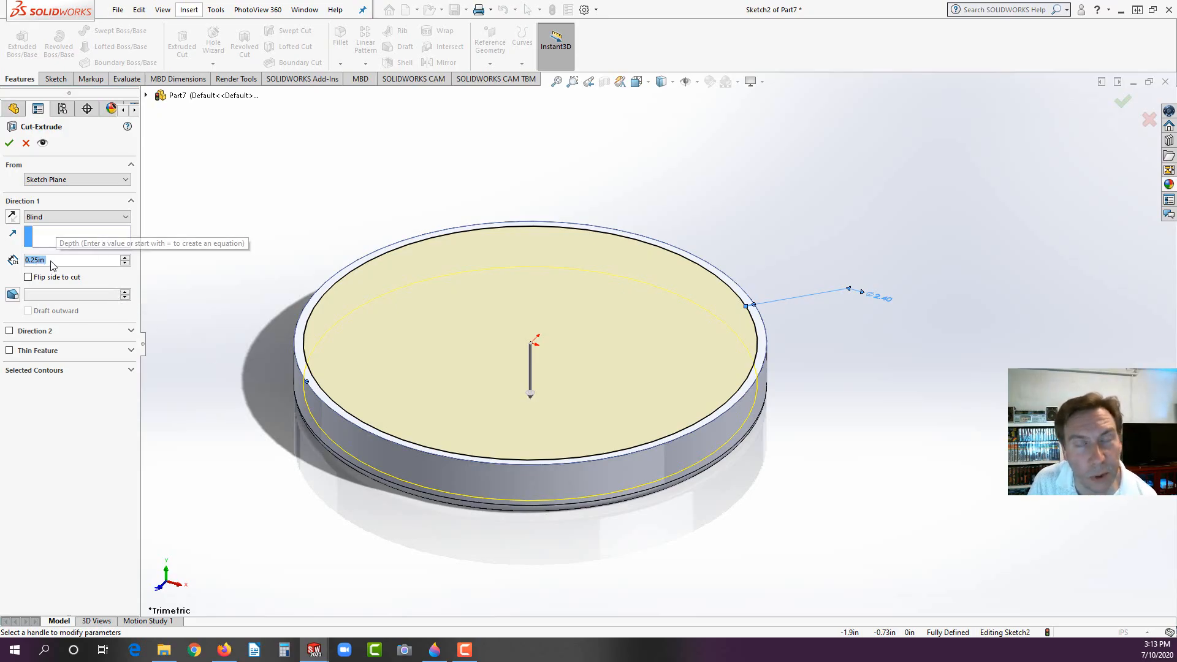
left_click(9, 143)
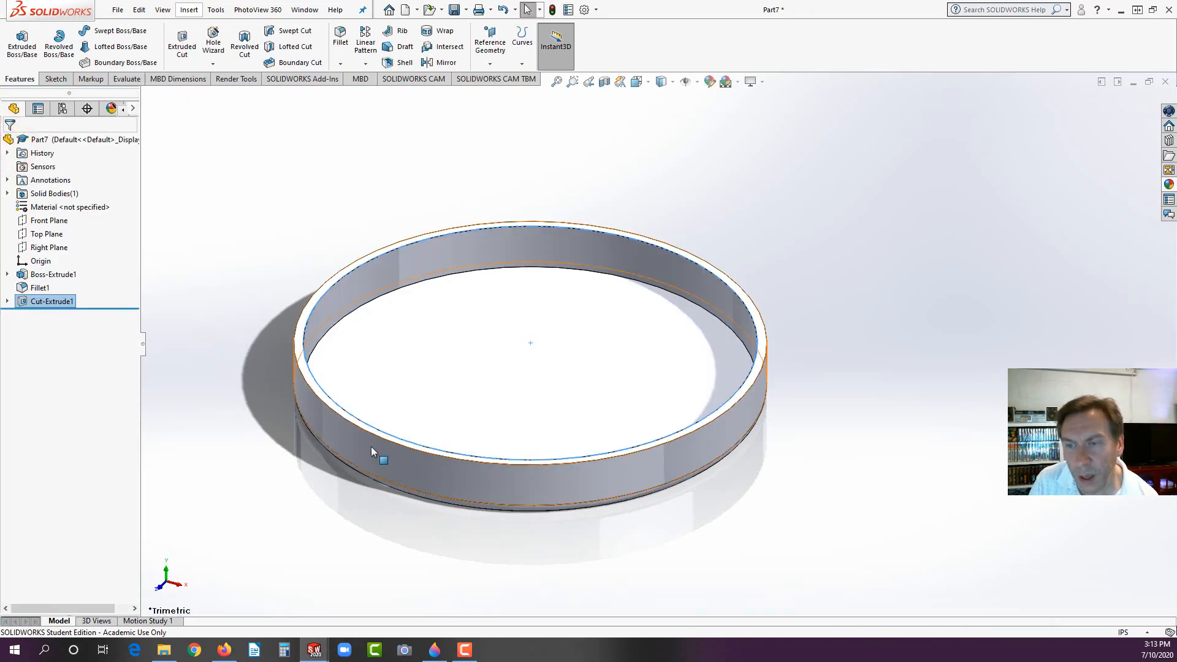
Step: On the rim's top face, sketch a circle about 2.45 in across, centred on the origin
scroll(318, 340, "down", 3)
left_click(348, 328)
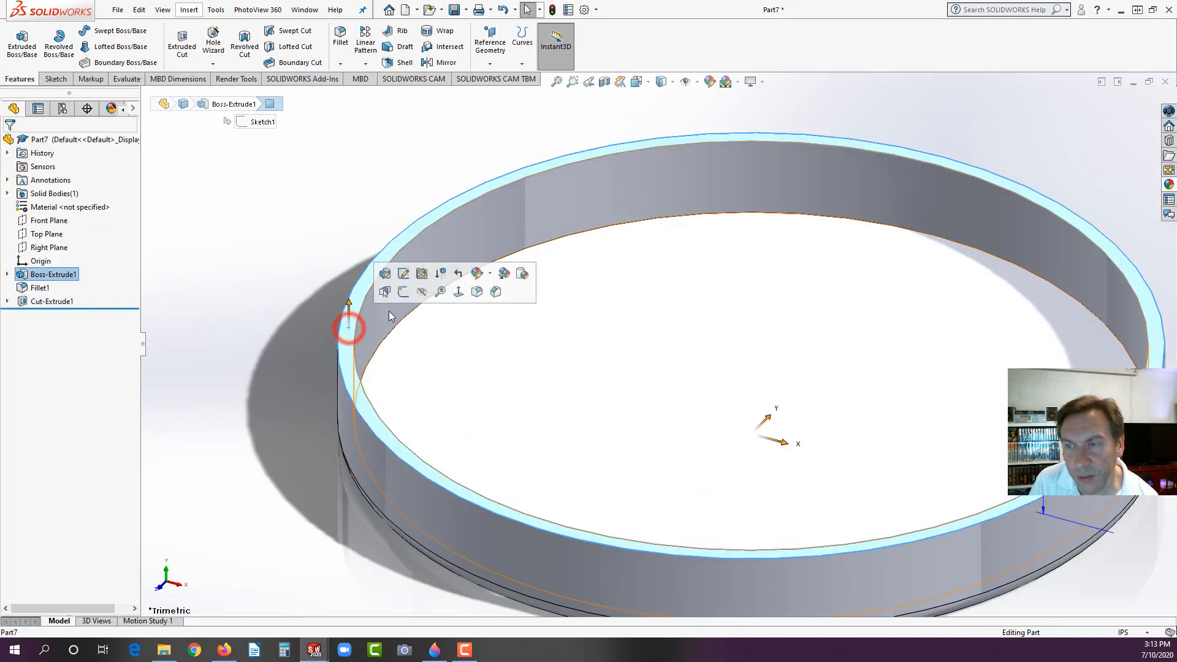
left_click(403, 291)
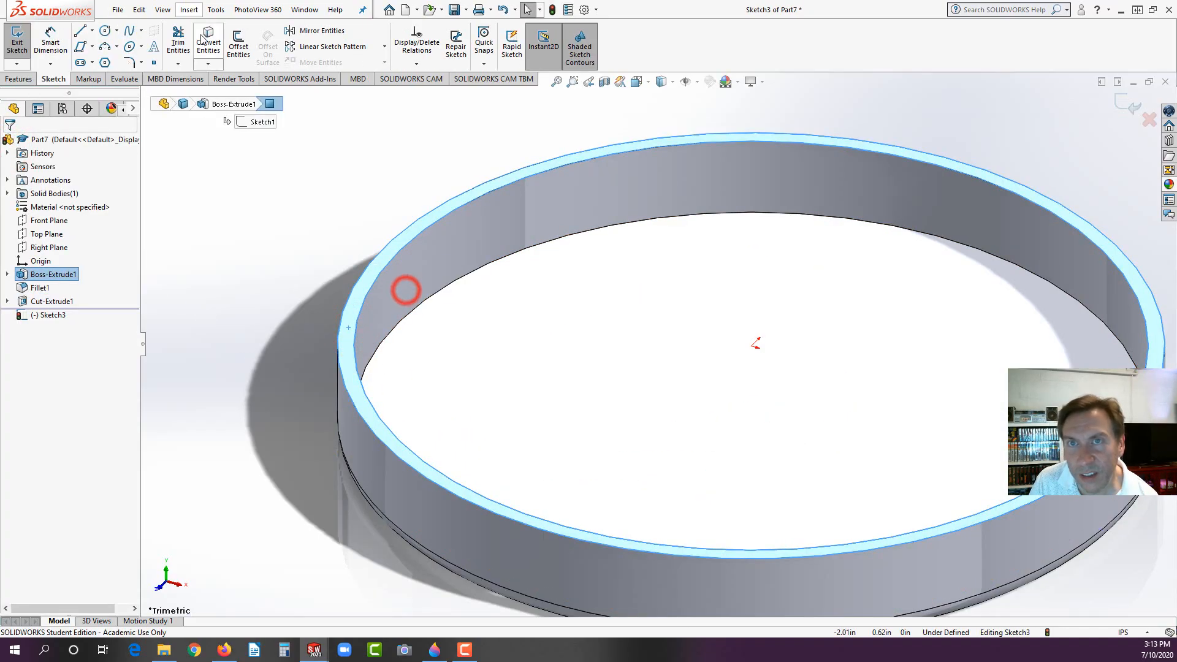
left_click(105, 30)
left_click_drag(755, 344, 769, 345)
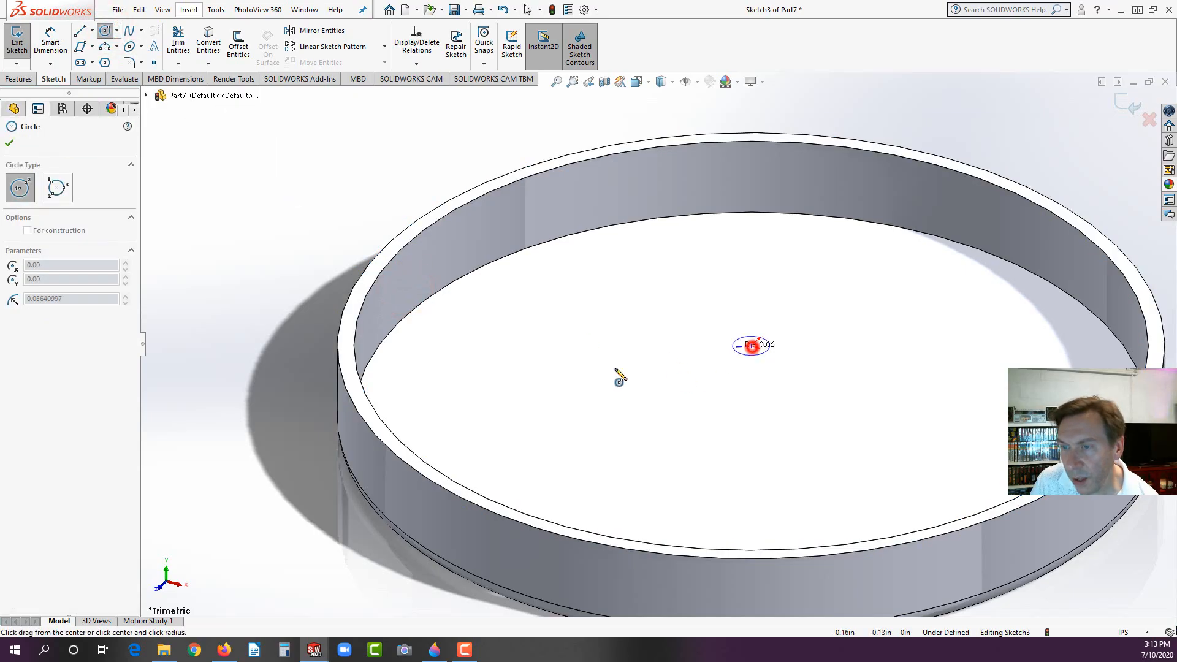
left_click(356, 391)
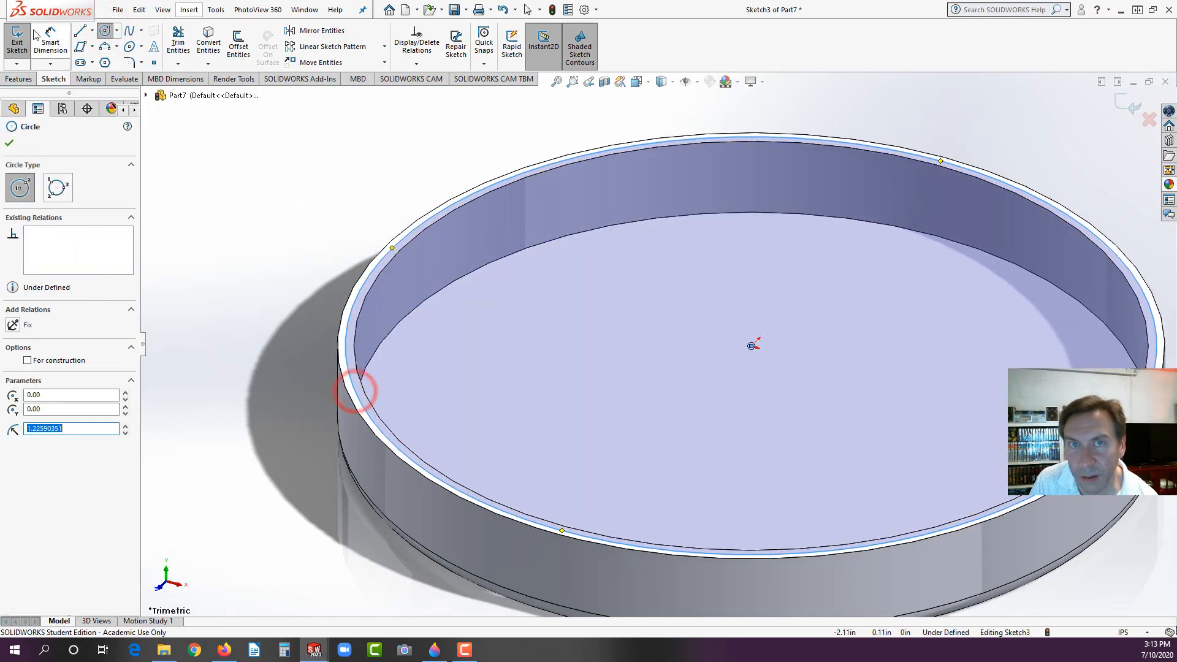
Step: Dimension the diameter of the circle on the rim's top face to 2.45 in
left_click(50, 43)
left_click(349, 372)
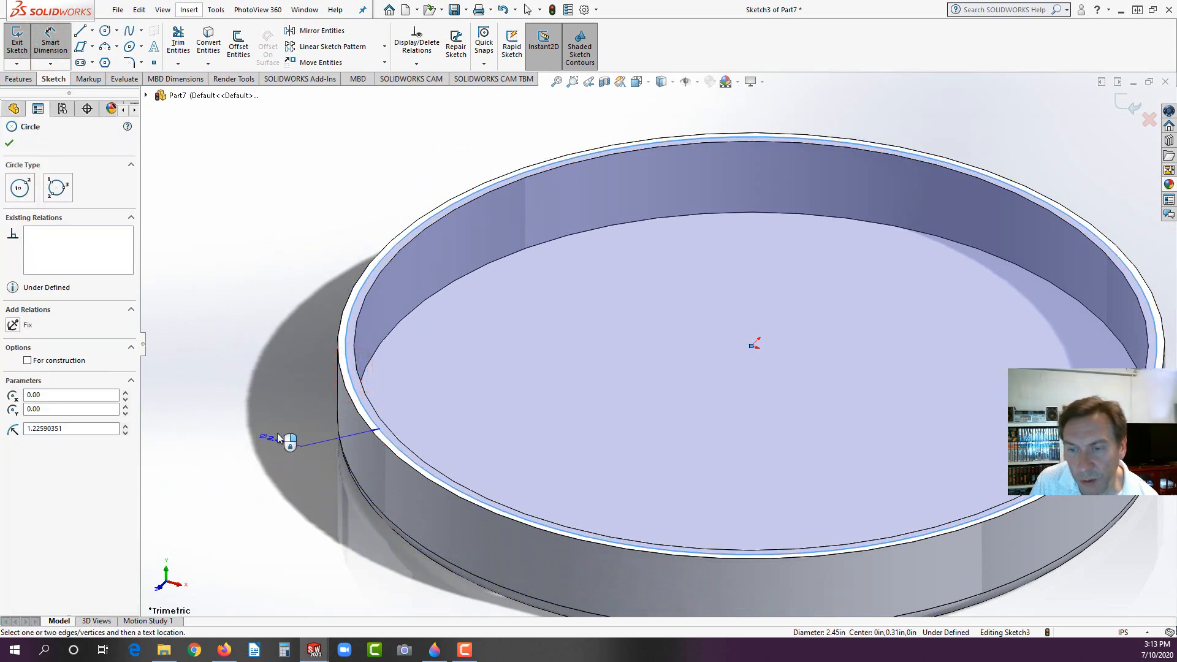
left_click(279, 435)
type("2.")
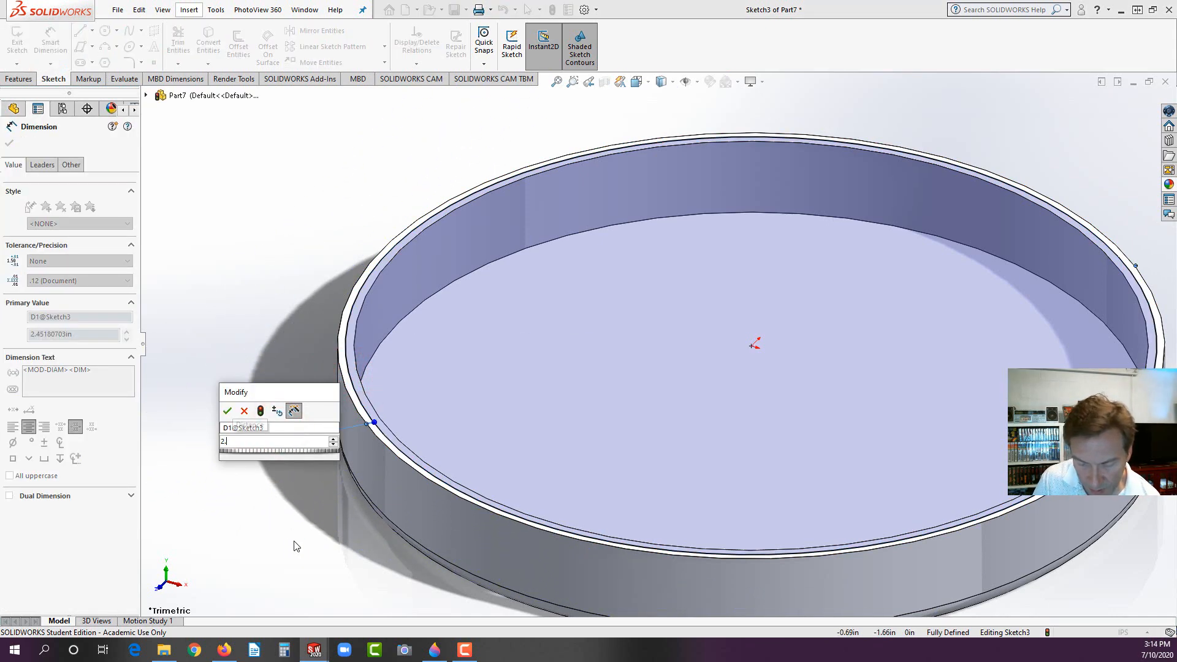
type("45")
key("Return")
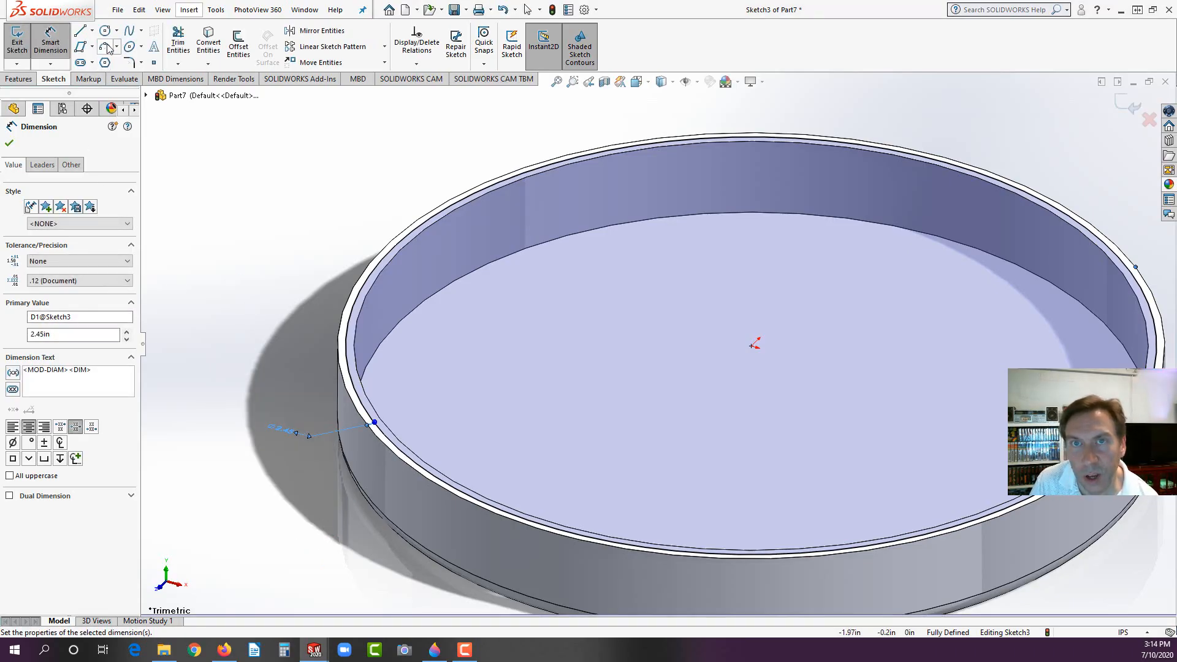
Step: Convert the rim's outer top edge into the sketch around the 2.45 in circle
left_click(271, 352)
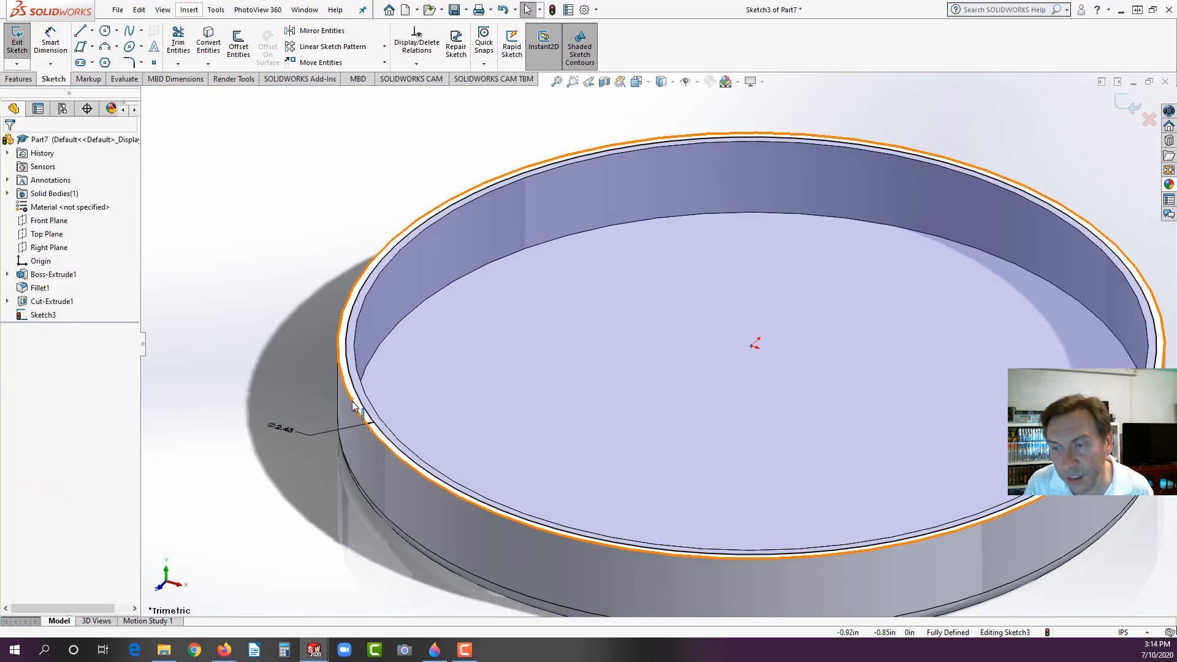
left_click(354, 405)
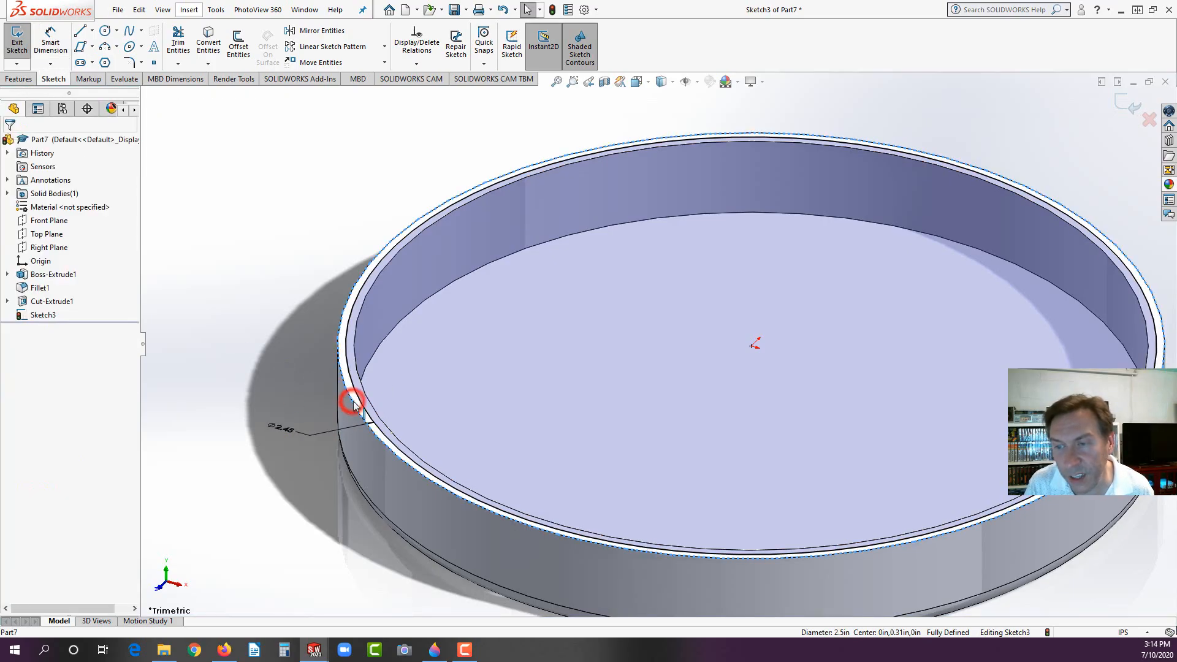
left_click(209, 38)
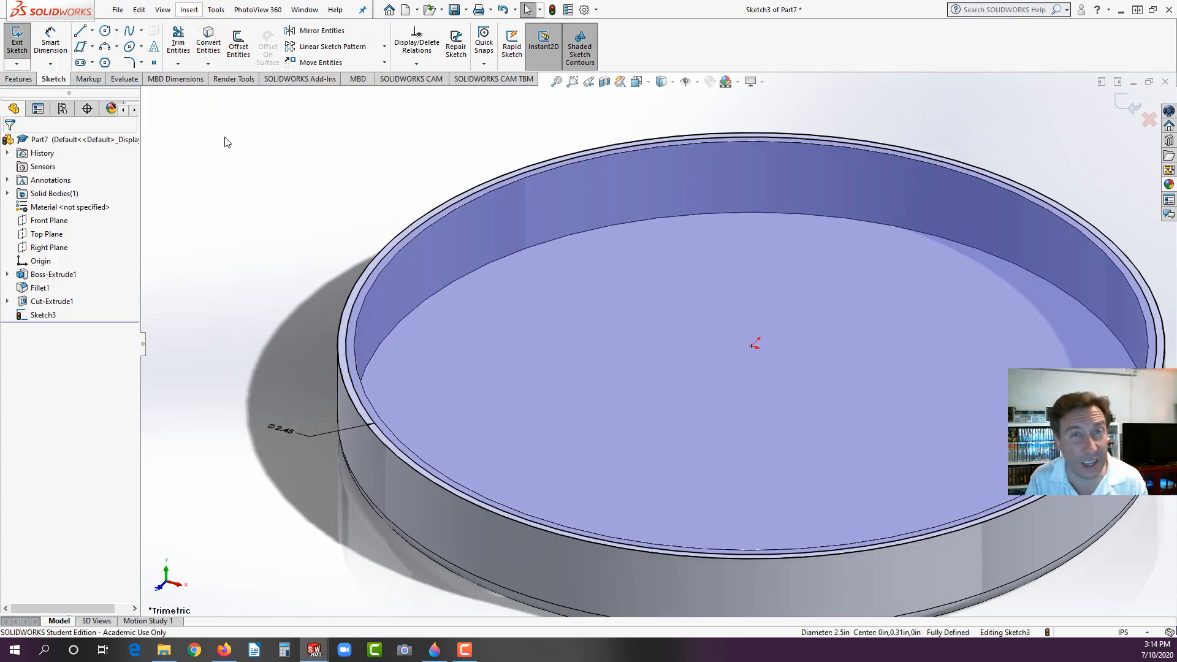
Step: Cut the ring between the 2.45 in circle and the rim's outer edge blind to a depth of 0.06 in
left_click(20, 78)
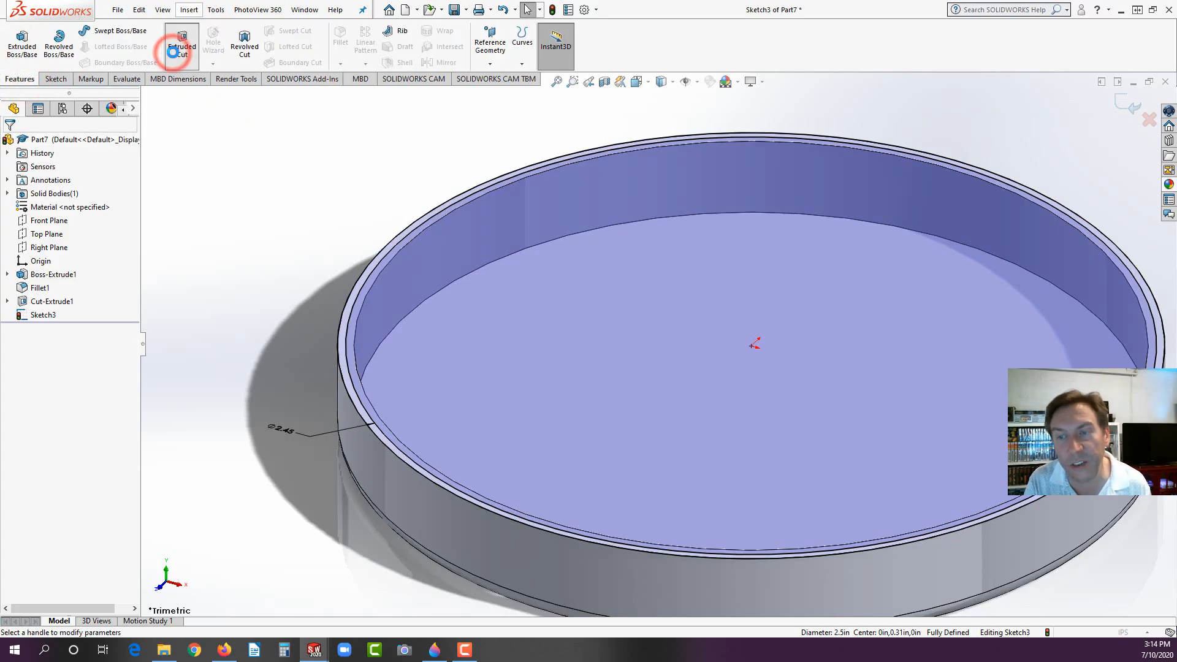
left_click(172, 50)
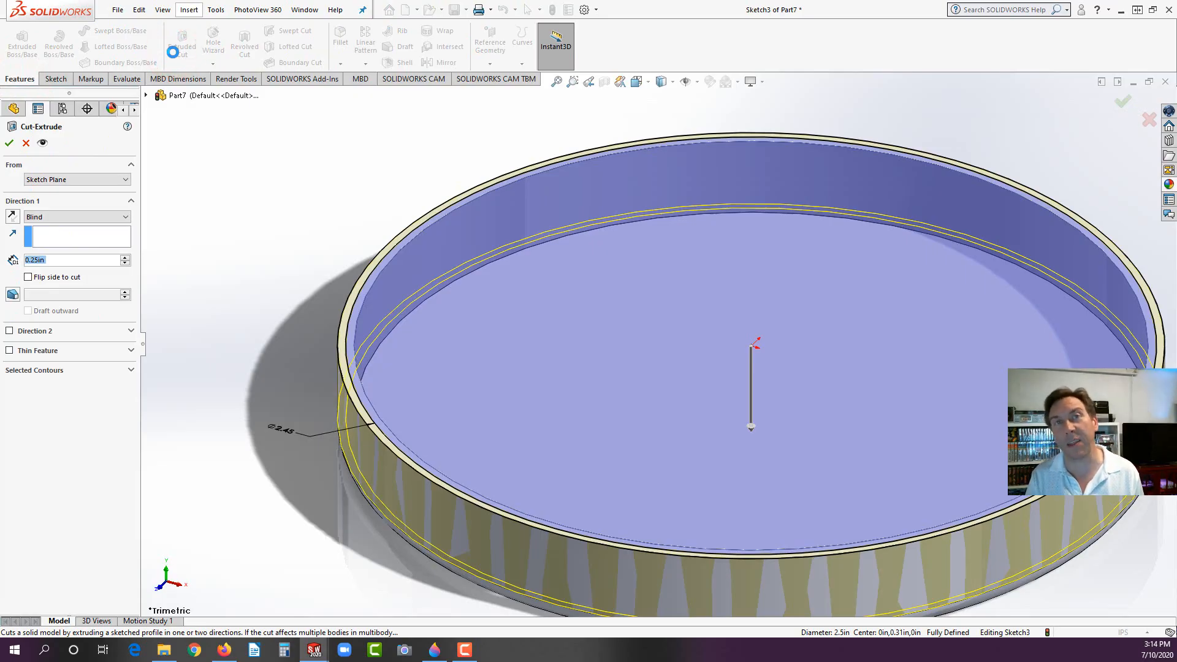
type(".06")
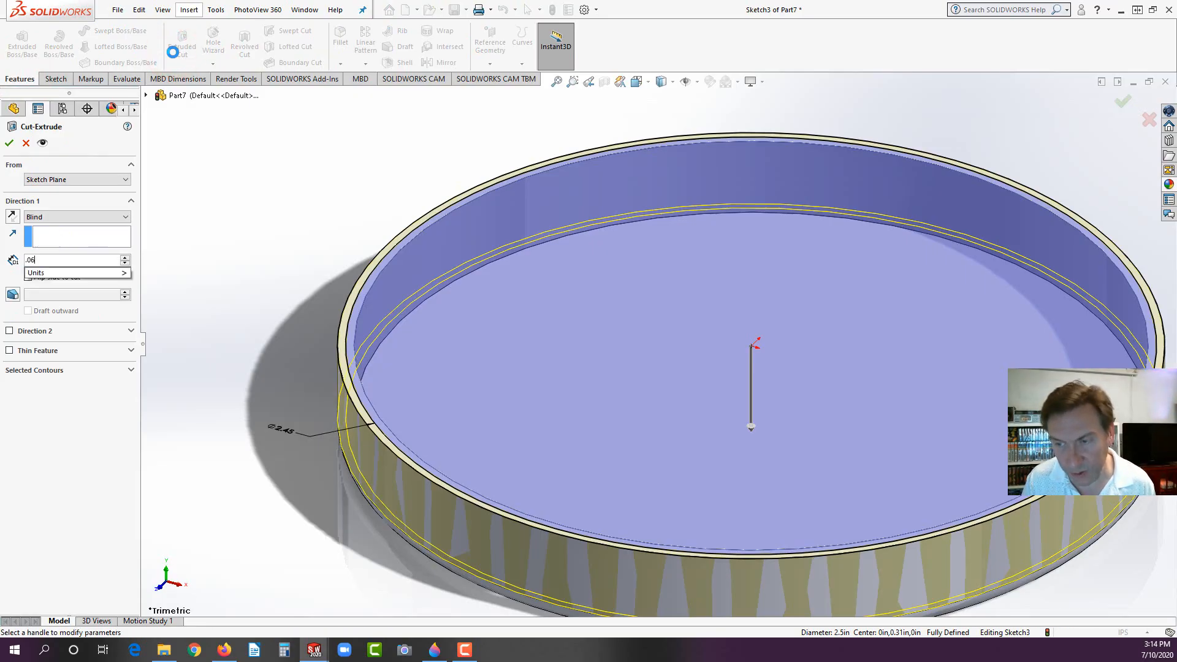
key("Return")
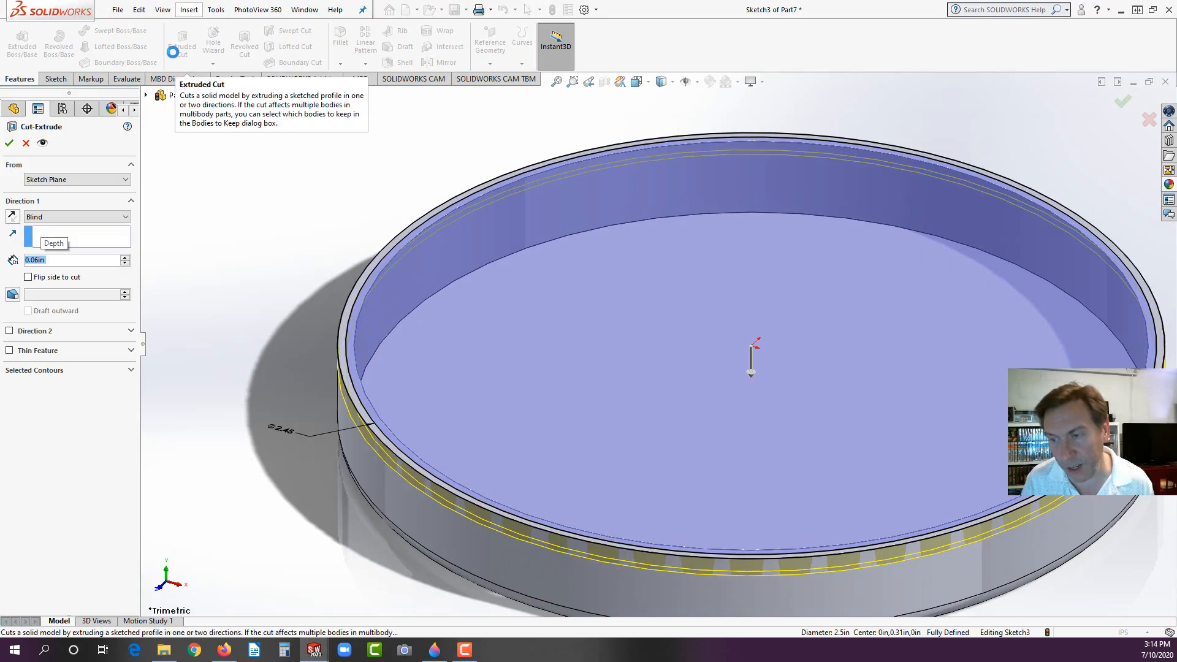
left_click(9, 143)
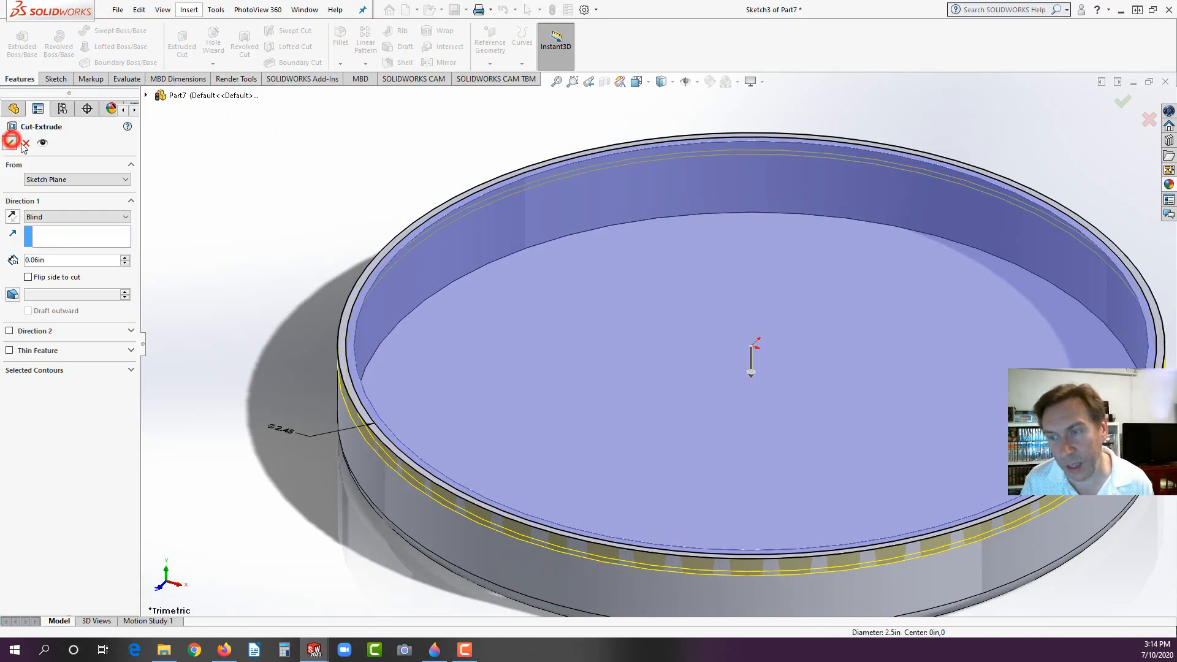
left_click(318, 214)
middle_click_drag(525, 580, 513, 541)
scroll(553, 515, "up", 2)
scroll(710, 381, "down", 3)
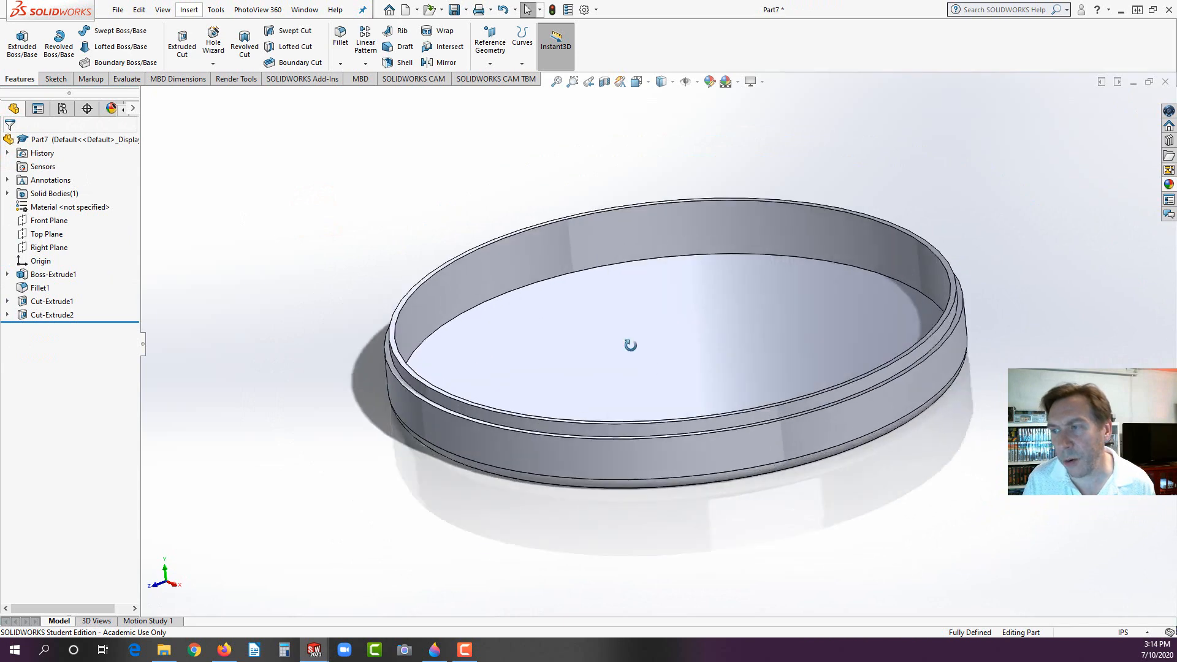
middle_click_drag(631, 345, 641, 379)
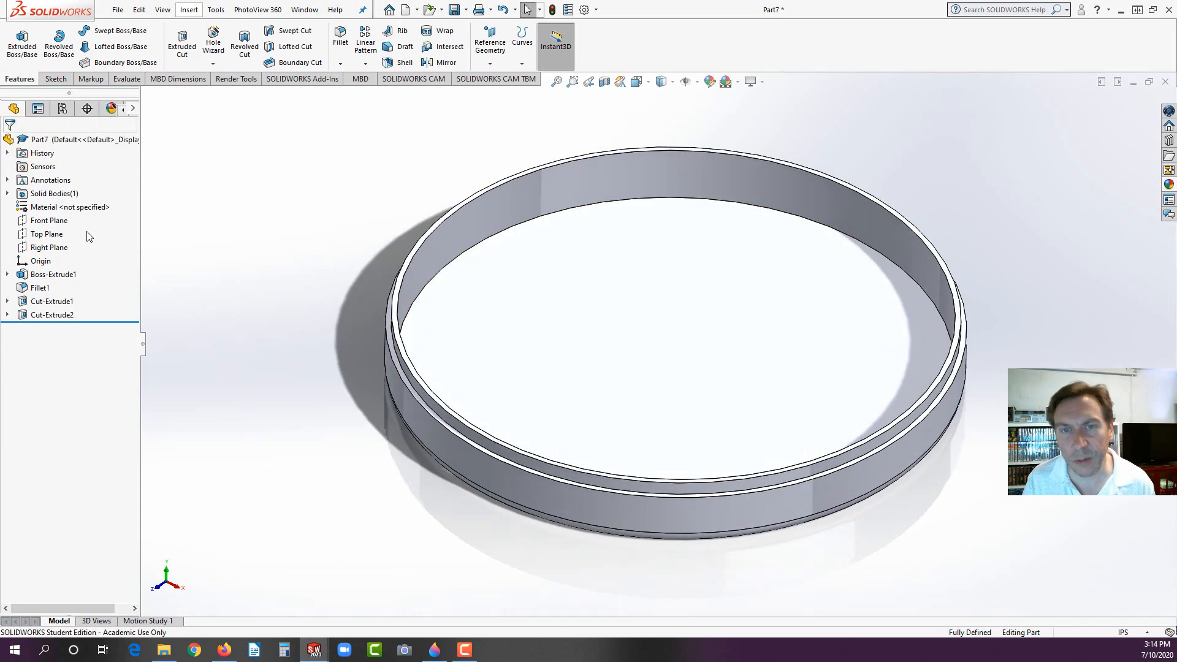
left_click(614, 328)
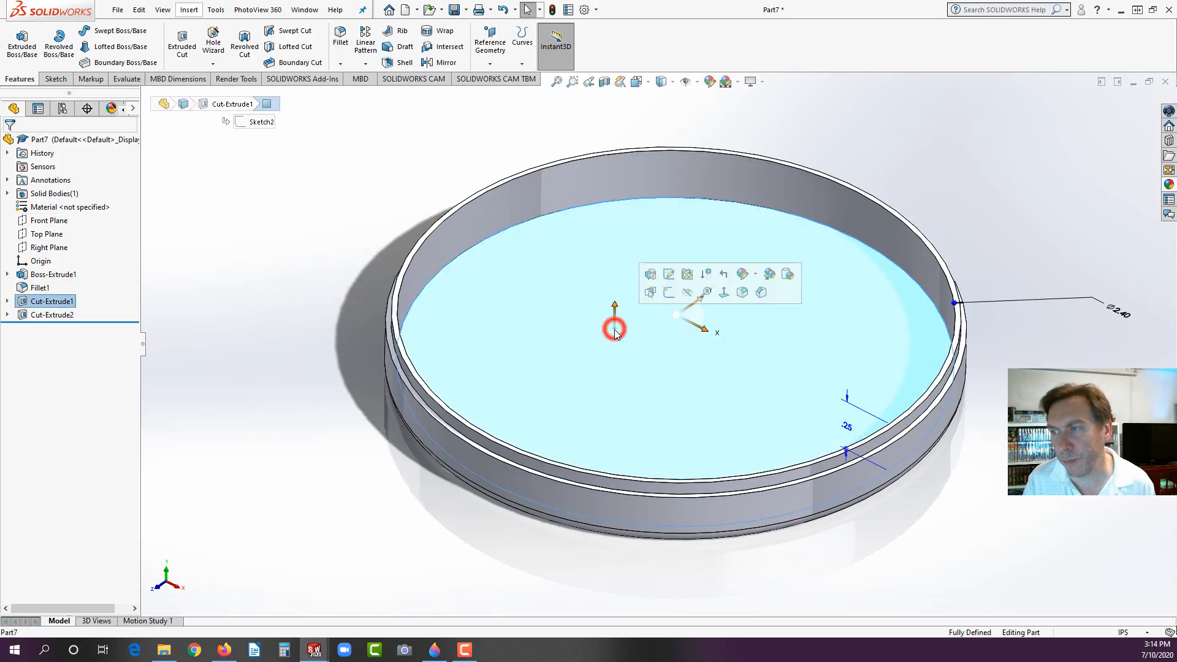
left_click(669, 274)
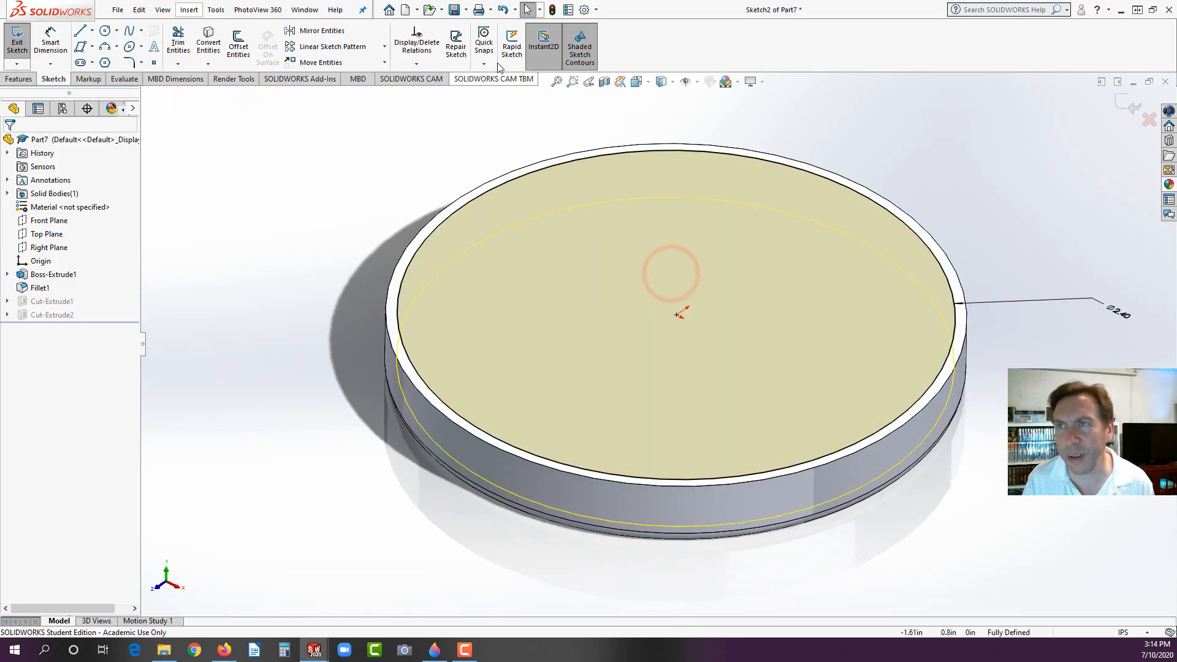
left_click(551, 9)
Step: Start a new sketch on the recess floor of the bezel and set the view to Top
left_click(604, 274)
left_click(659, 237)
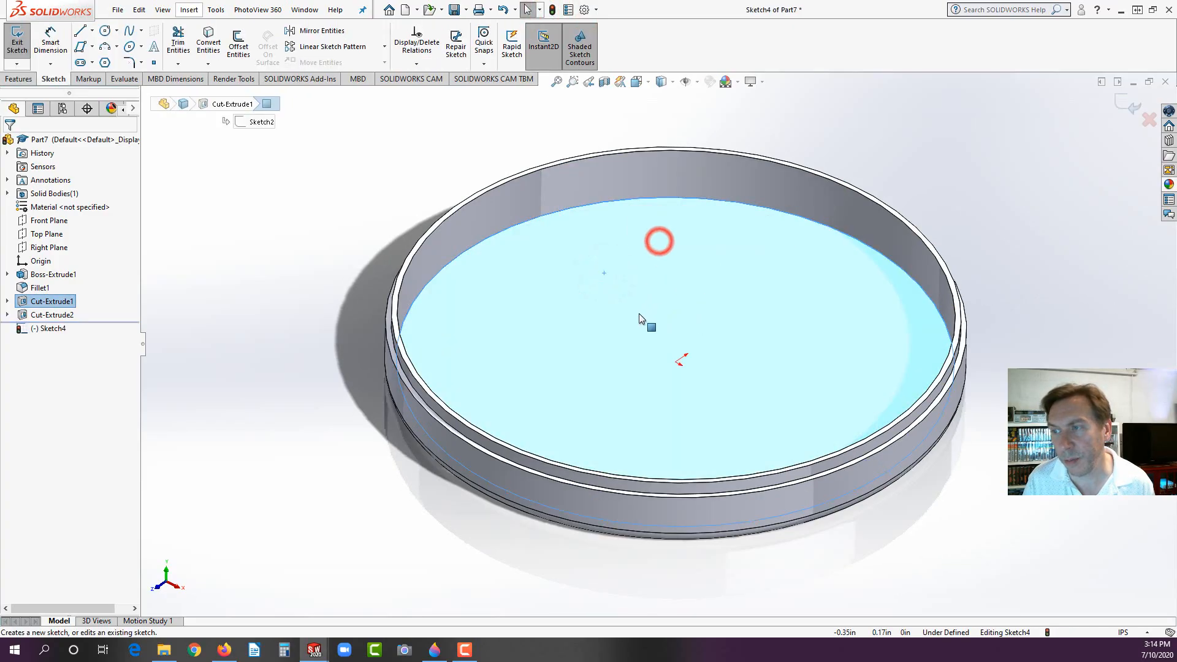
key("space")
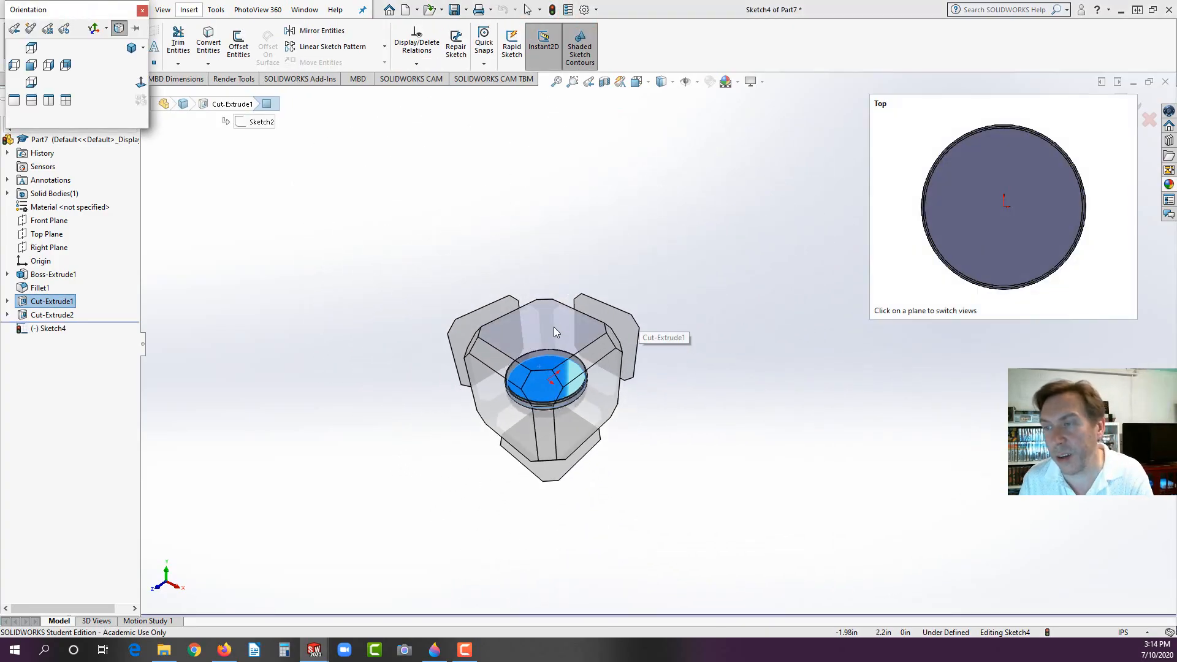
left_click(31, 48)
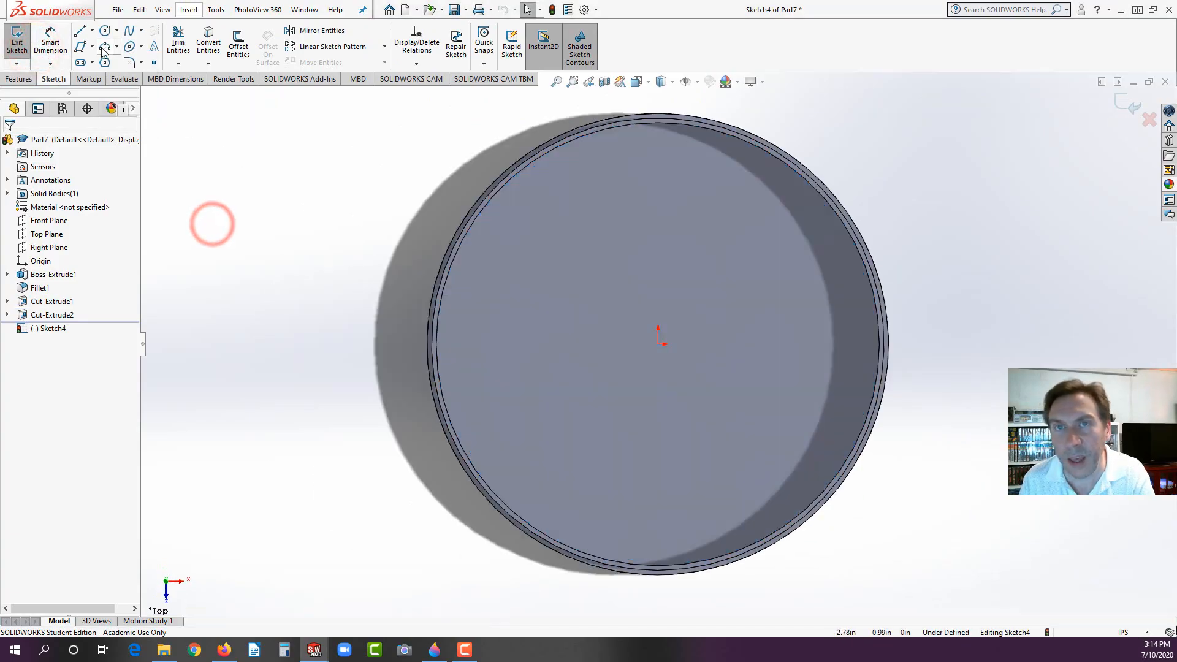
Step: Switch to Firefox, download SolidWorks Basics 2019_20.pdf from the bezel drawing's page and open it directly in Firefox
left_click(226, 649)
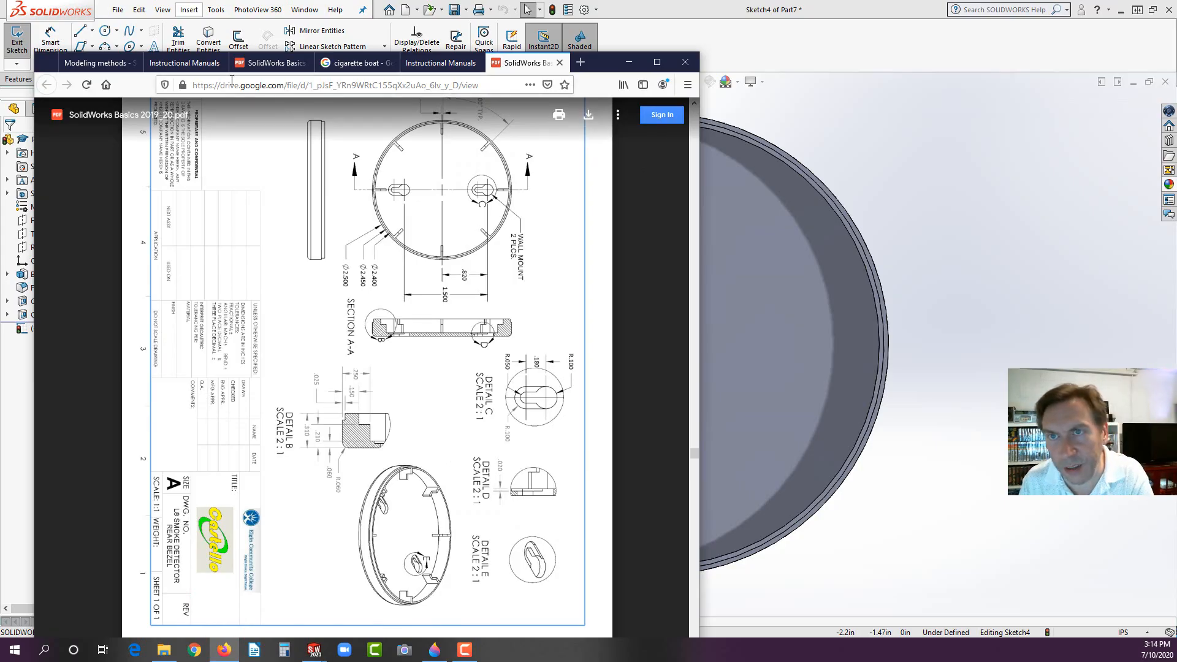
left_click(269, 62)
scroll(590, 292, "down", 5)
scroll(591, 292, "up", 5)
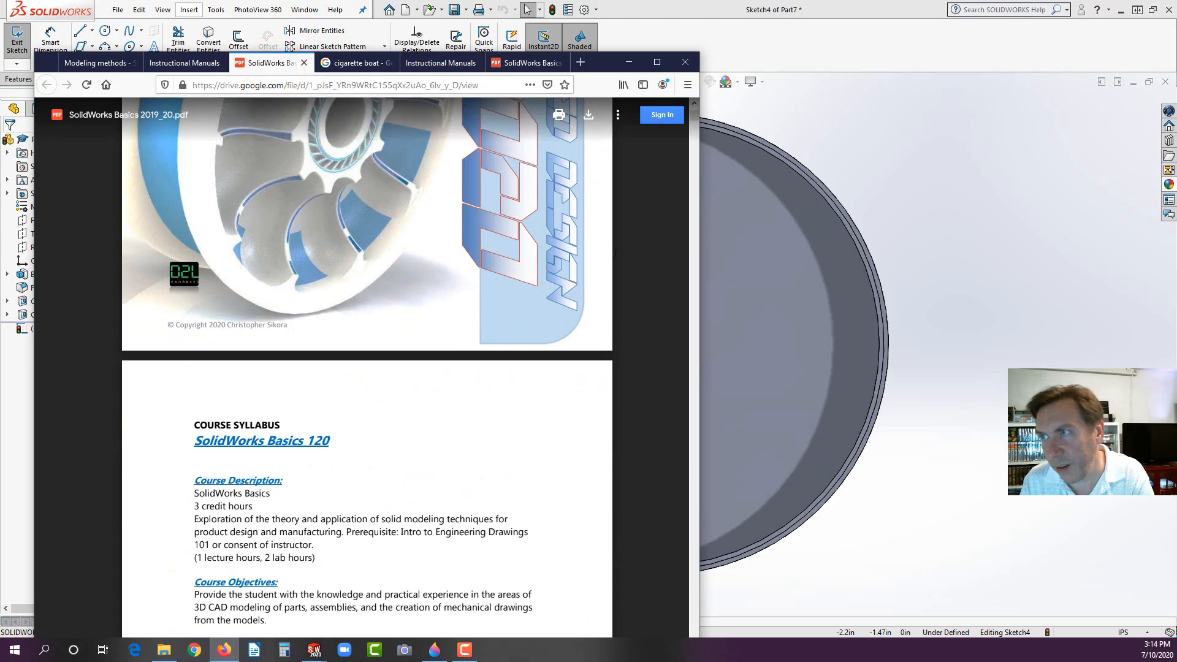
left_click(525, 64)
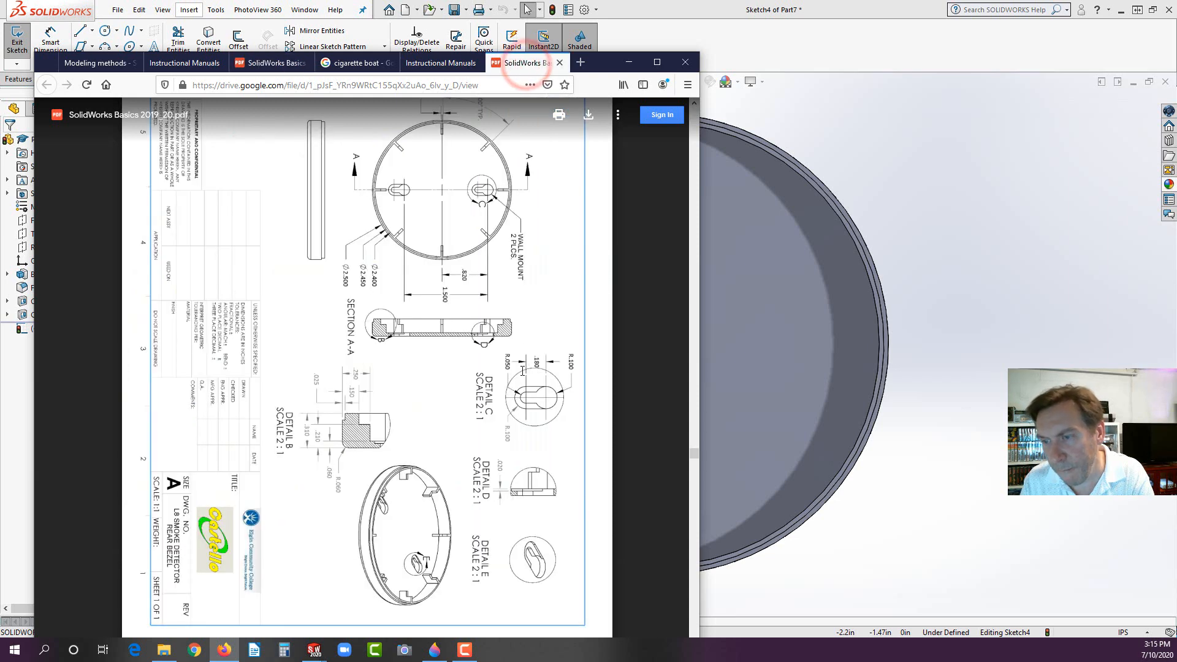
left_click(588, 115)
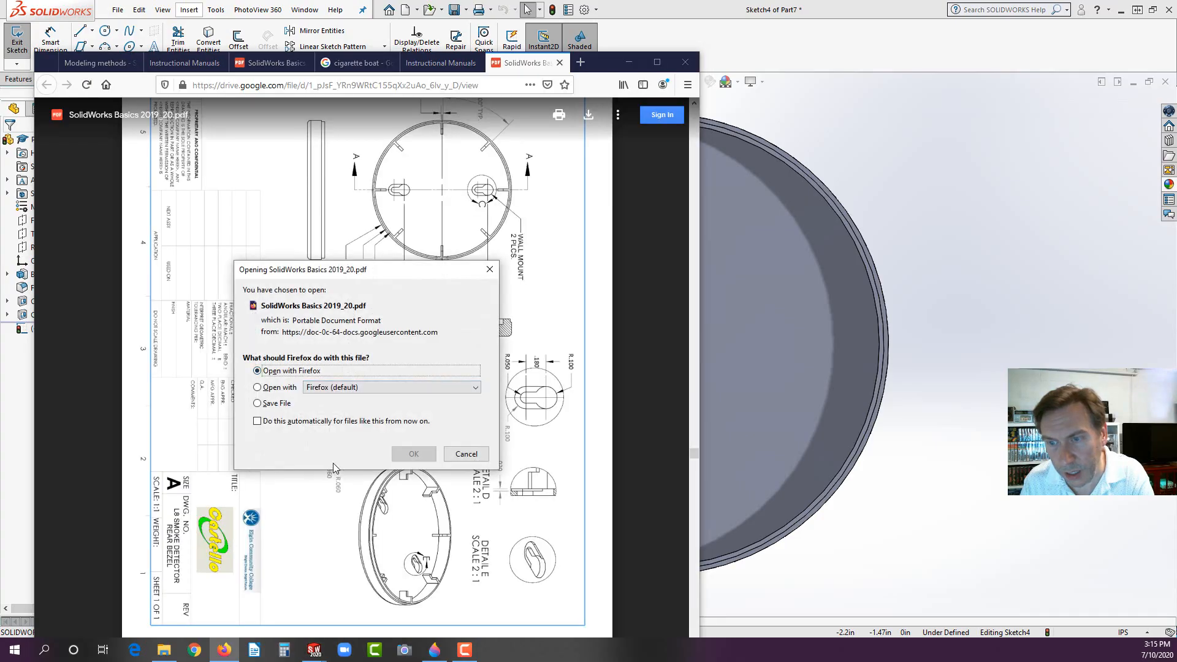
left_click(410, 454)
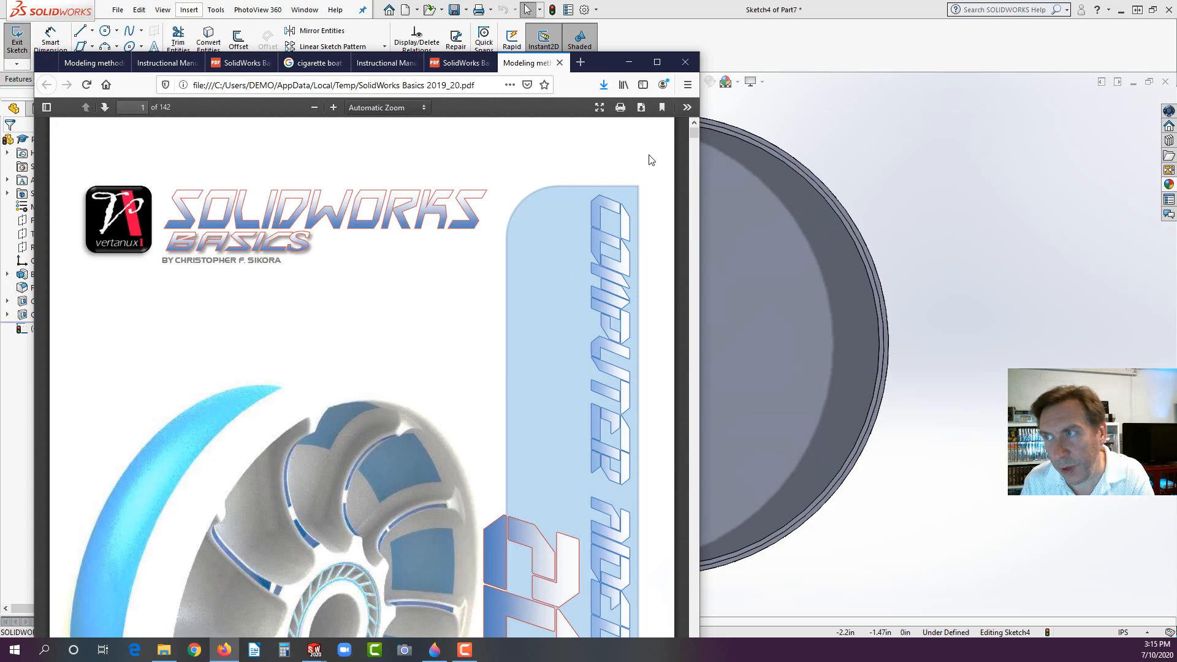
Step: Rotate the PDF counterclockwise and find the L8 smoke detector rear bezel drawing on page 88
left_click(687, 109)
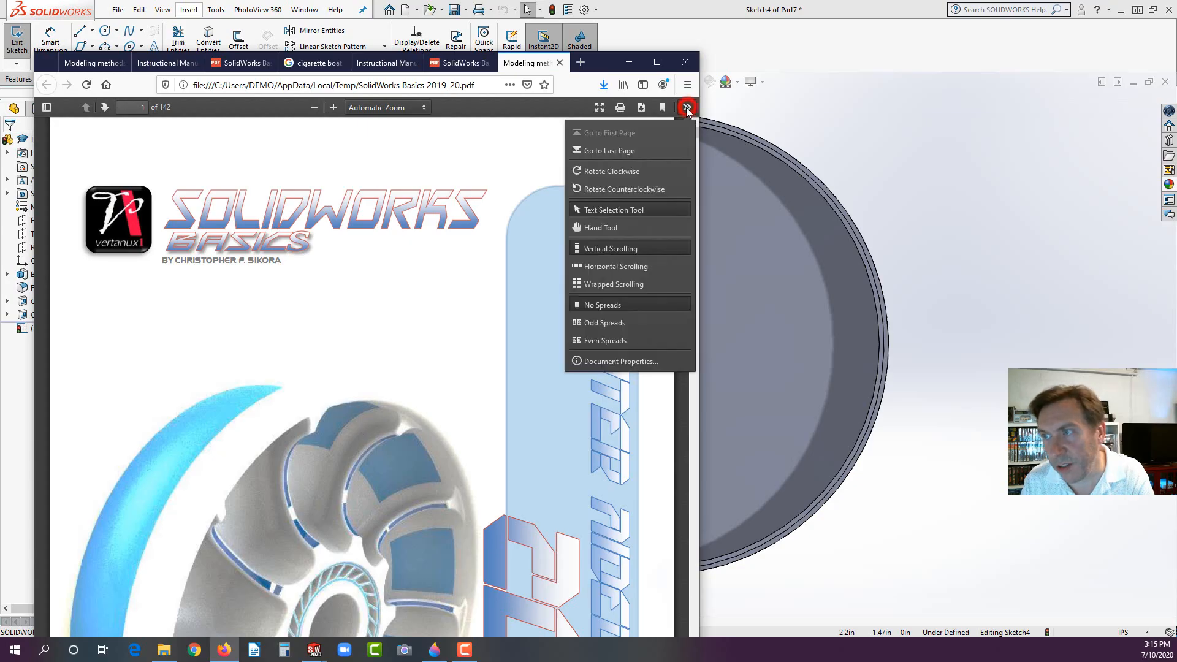
left_click(611, 189)
scroll(429, 374, "down", 15)
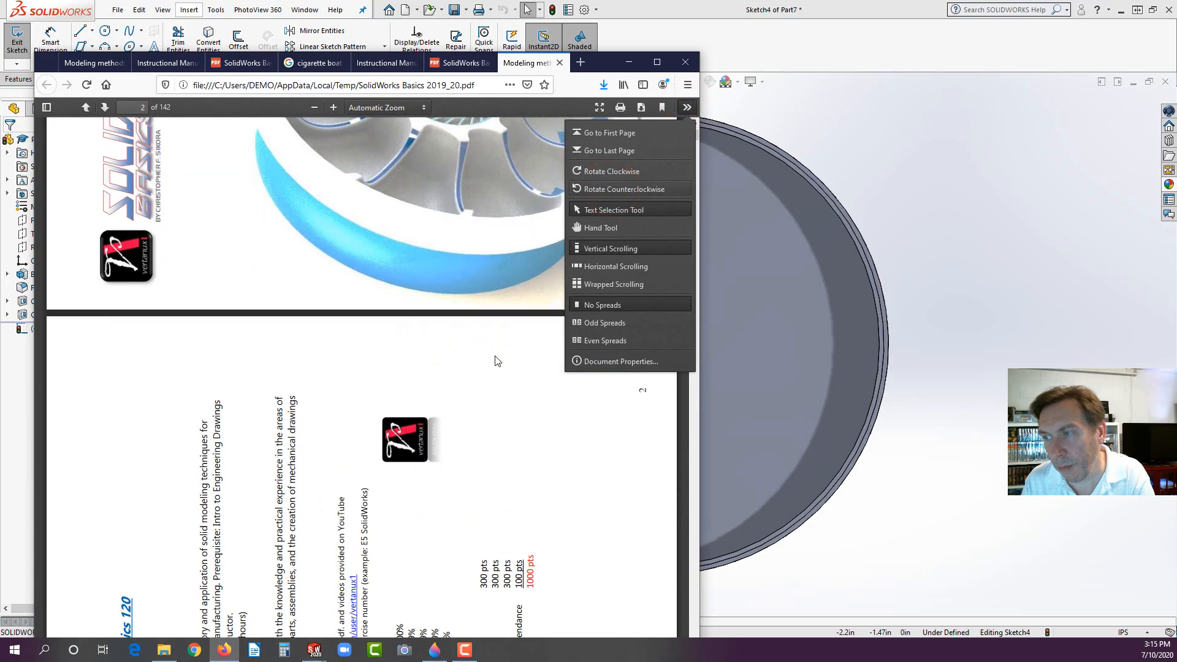
left_click(514, 390)
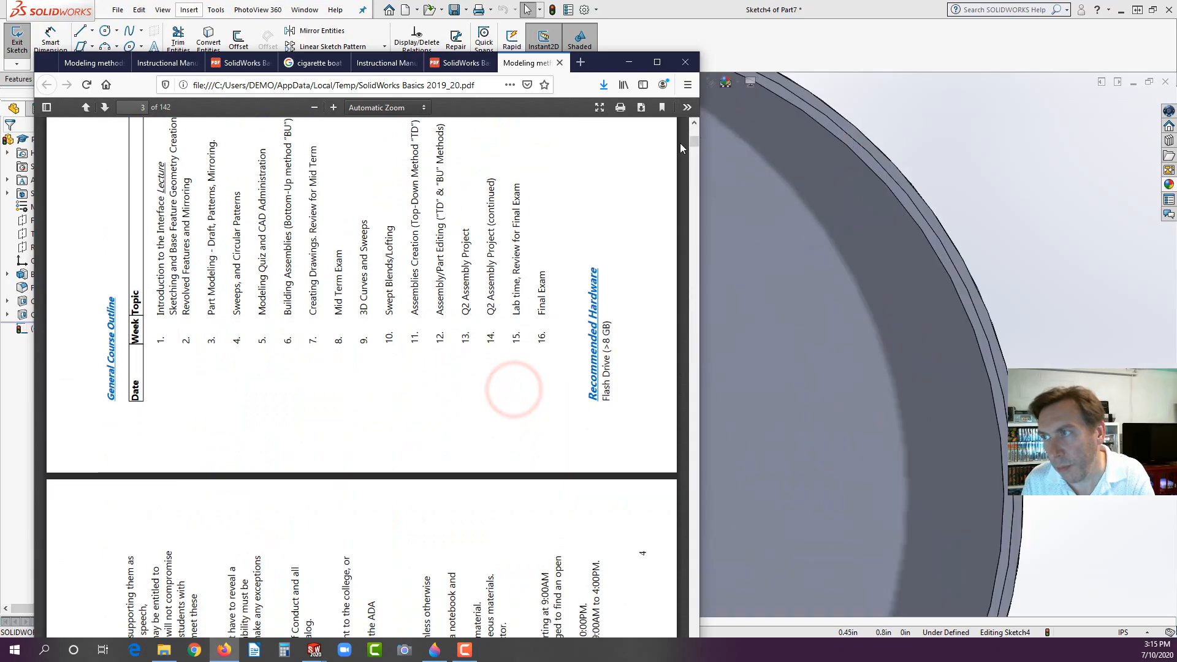
left_click_drag(694, 144, 698, 432)
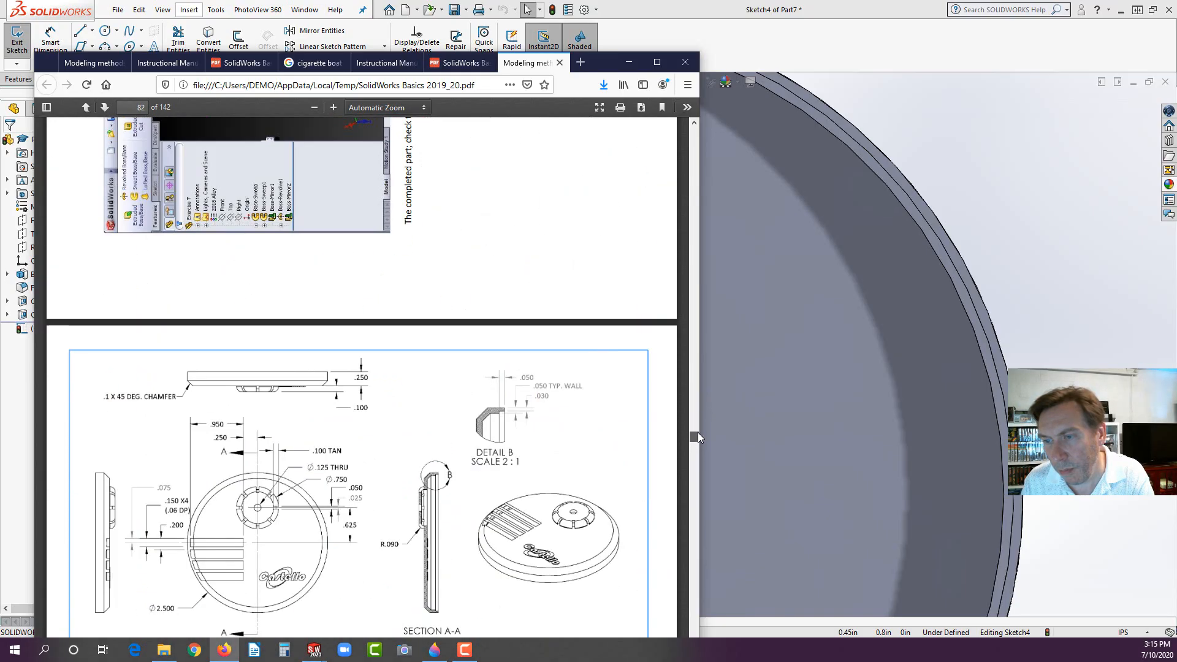
scroll(524, 433, "down", 5)
scroll(523, 417, "down", 20)
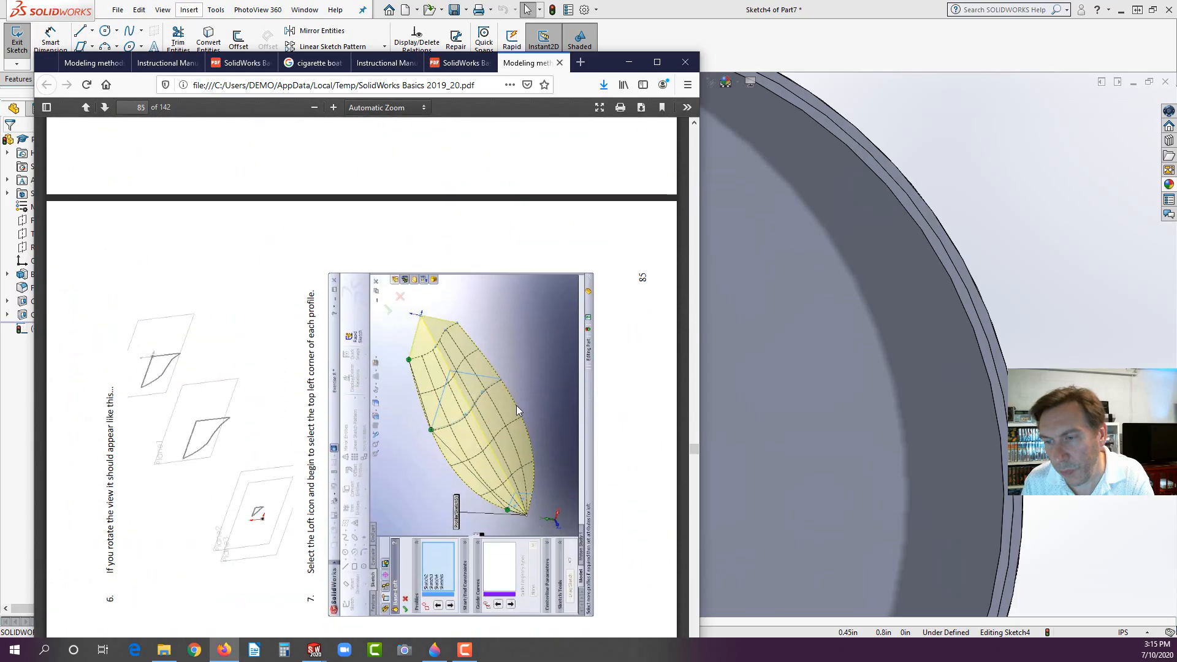
scroll(512, 404, "down", 7)
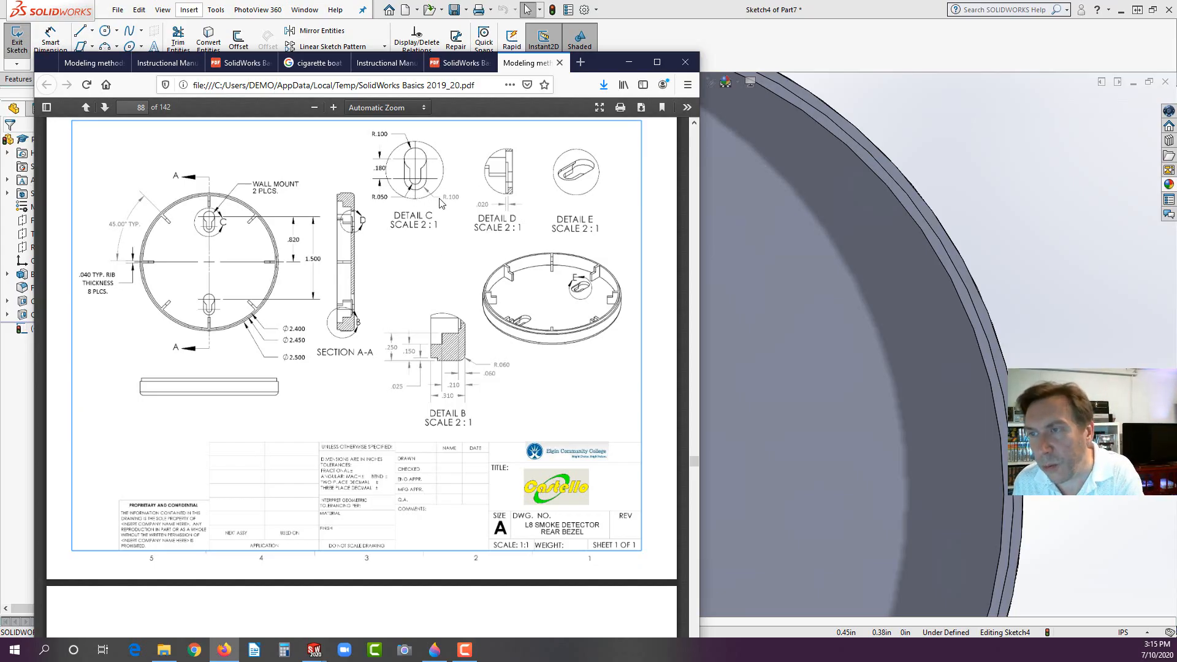
Step: Switch back to SOLIDWORKS and sketch a vertical straight slot directly above the origin, about 0.24 in between centers and 0.18 in wide
left_click(767, 222)
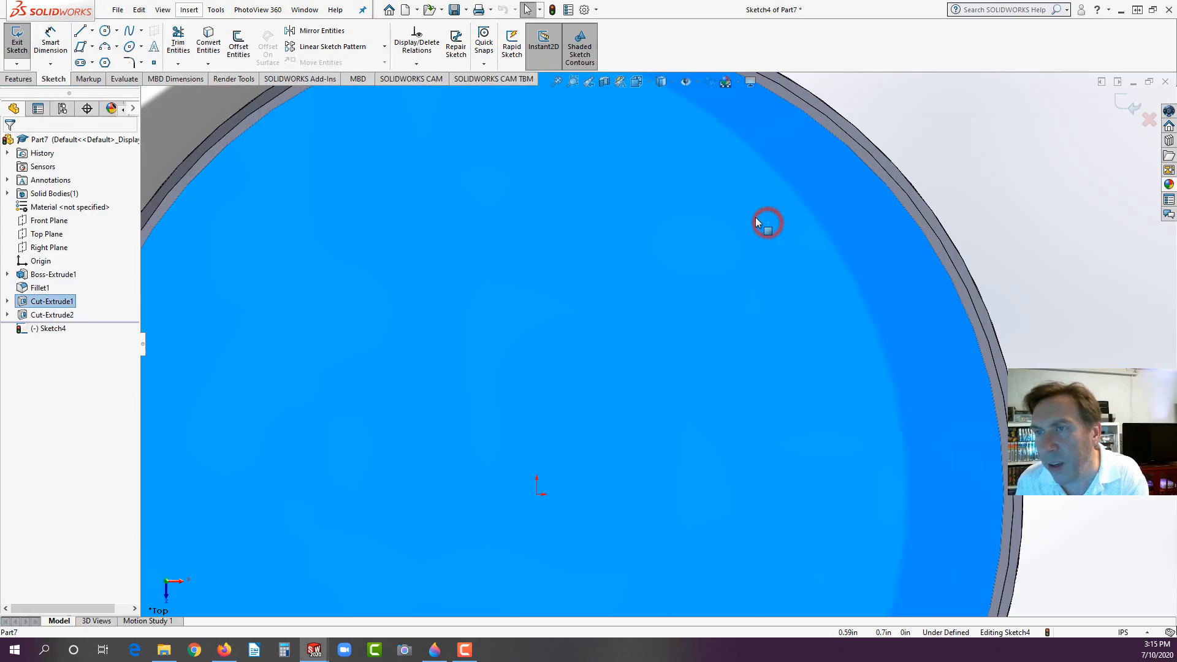
left_click(81, 63)
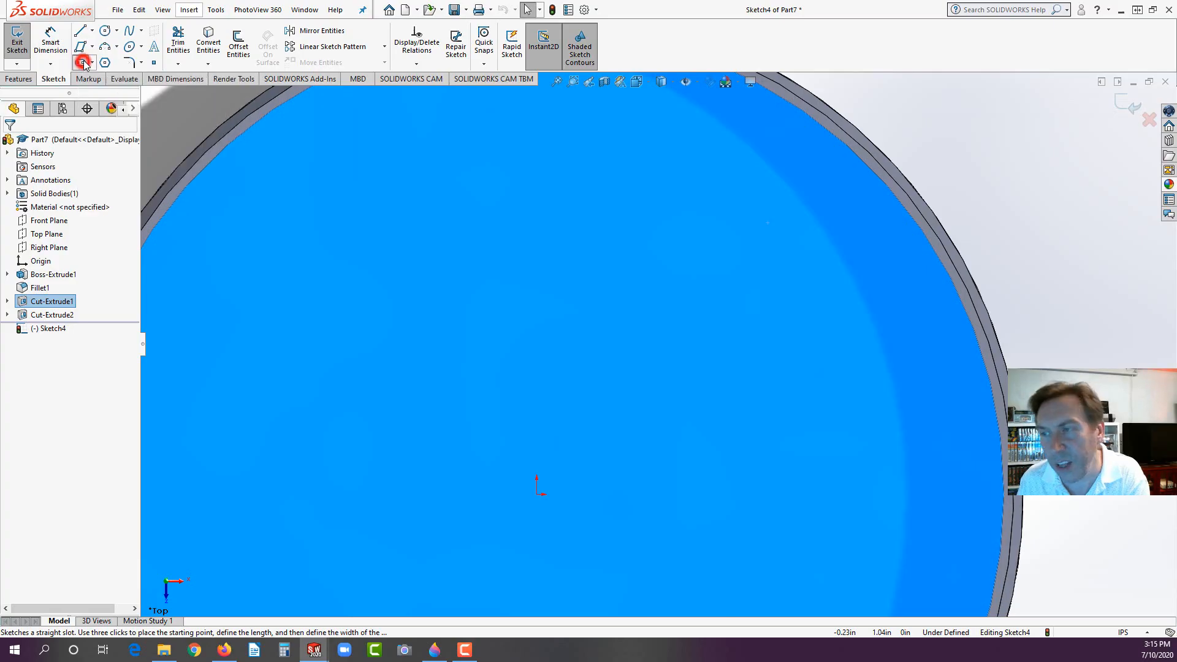
left_click(537, 245)
left_click(536, 149)
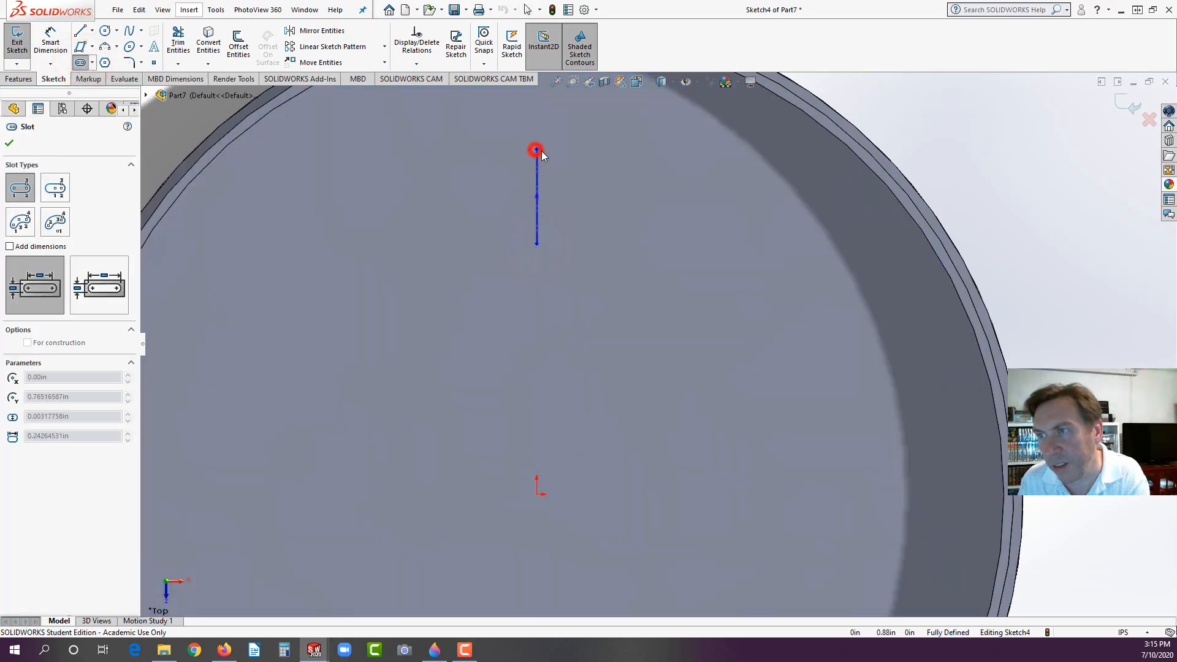
left_click(573, 145)
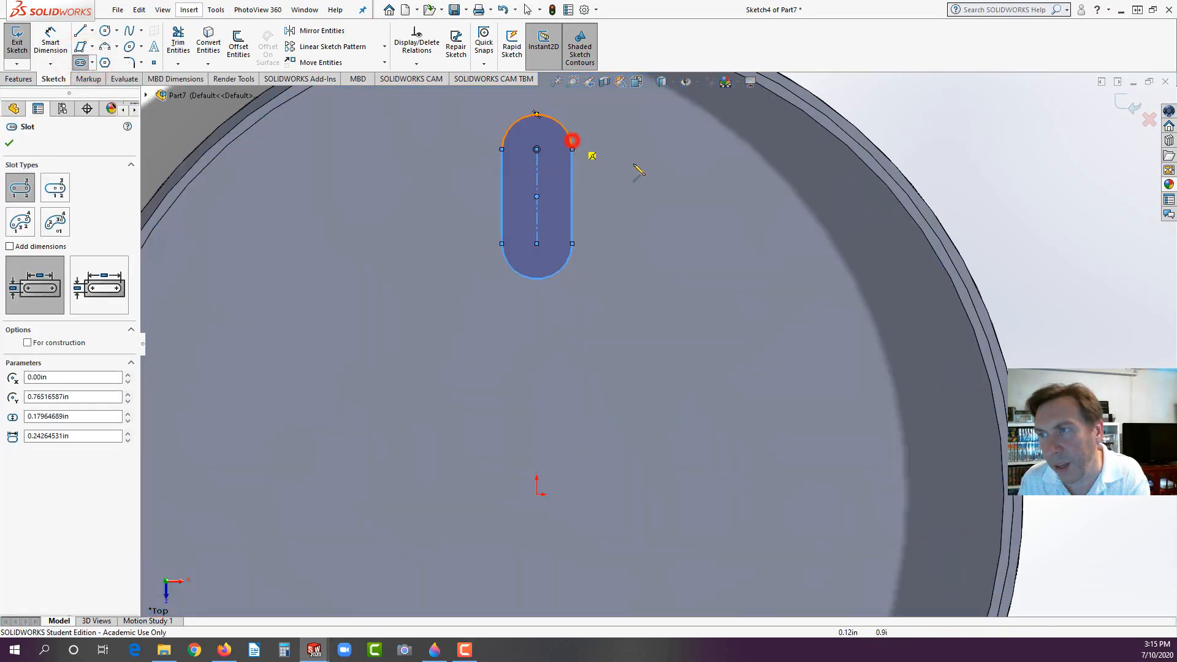
Step: Dimension the radius of the slot's lower end arc and set it to 0.1 in
left_click(50, 38)
left_click(549, 276)
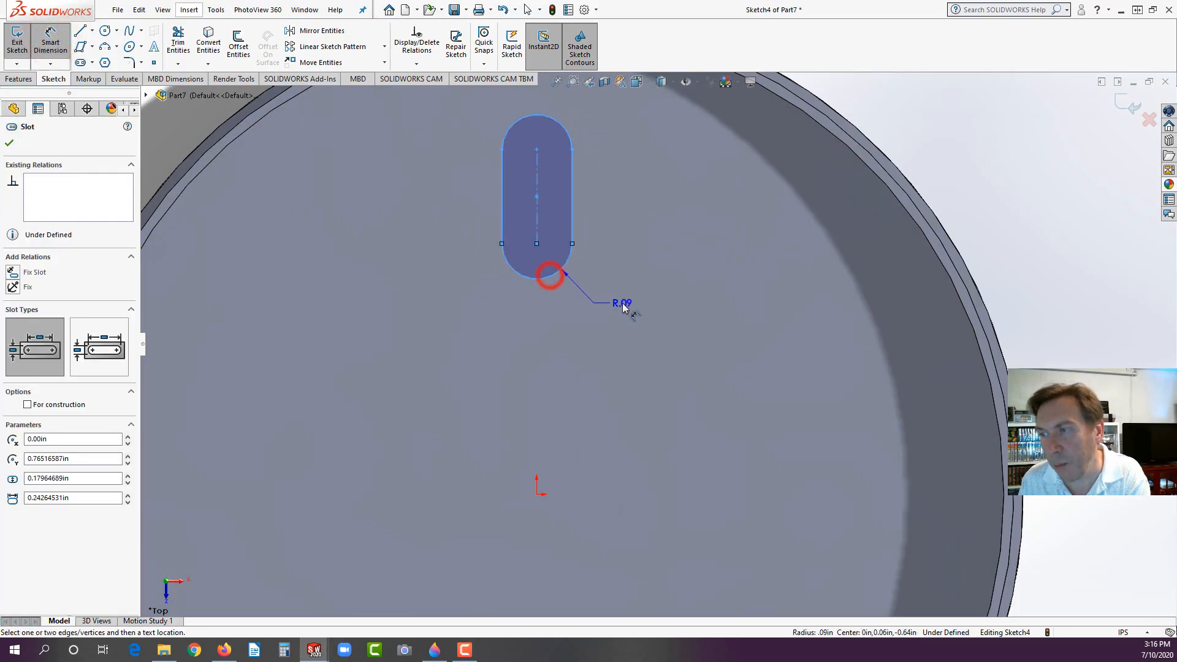
left_click(622, 304)
type(".1")
key("Return")
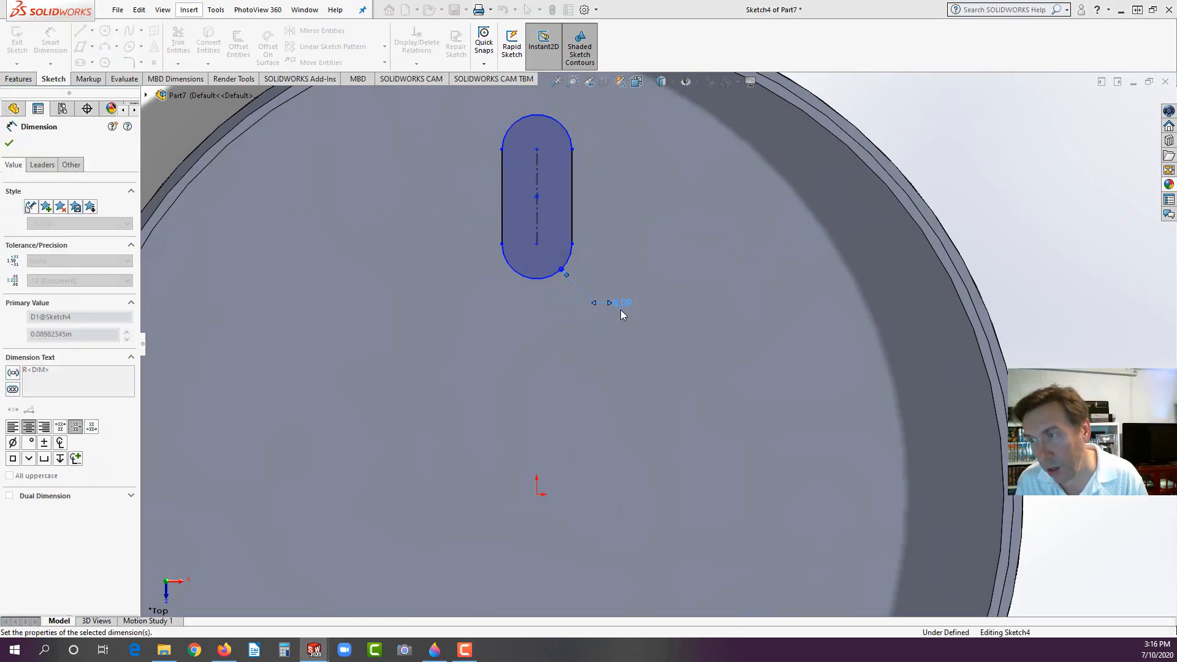
Step: Check the bezel drawing in Firefox, return to the sketch and set the slot's center-to-center length to 0.18 in
left_click(225, 651)
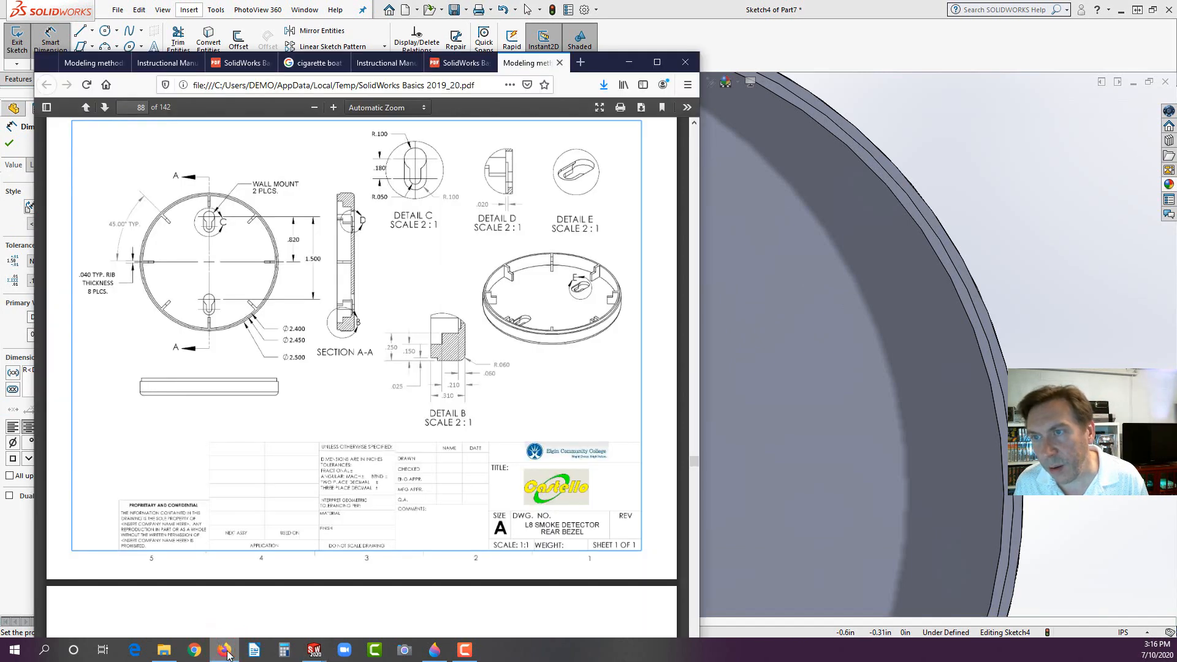
left_click(226, 651)
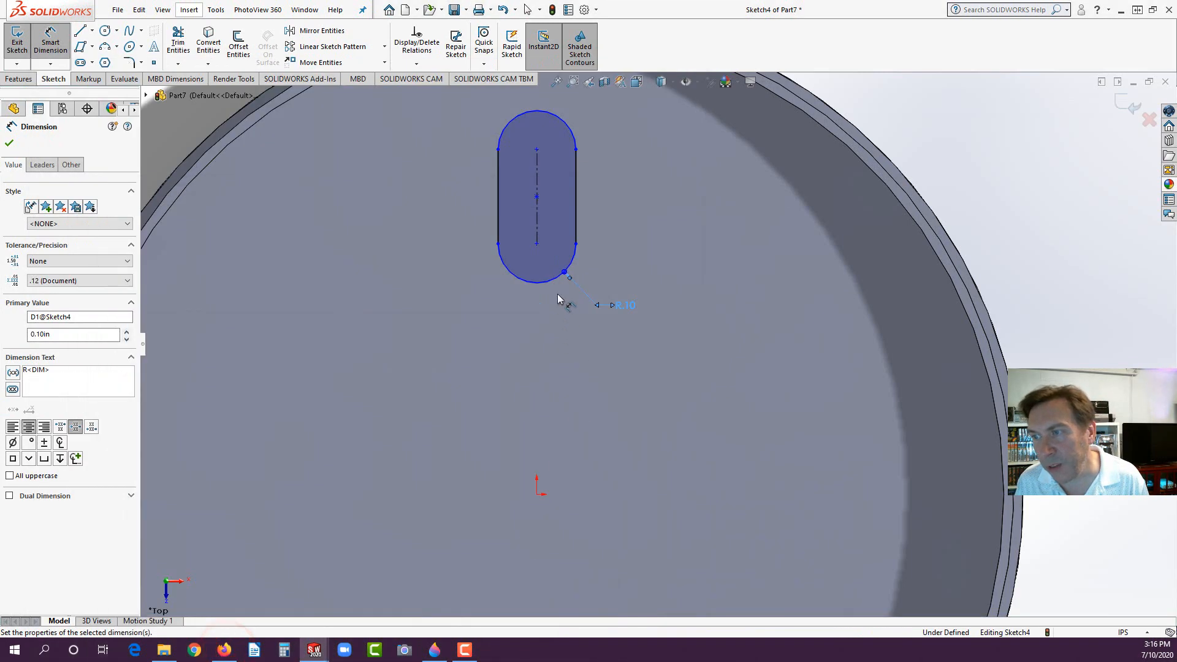
left_click(537, 211)
left_click(630, 184)
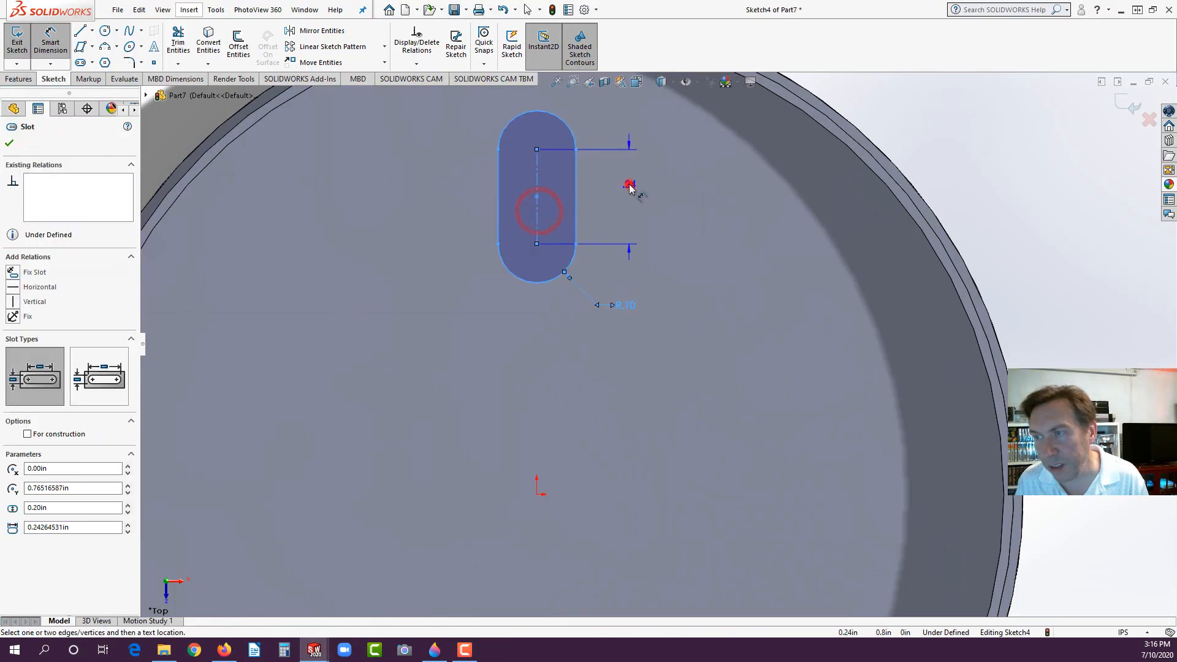
type(".18")
key("Return")
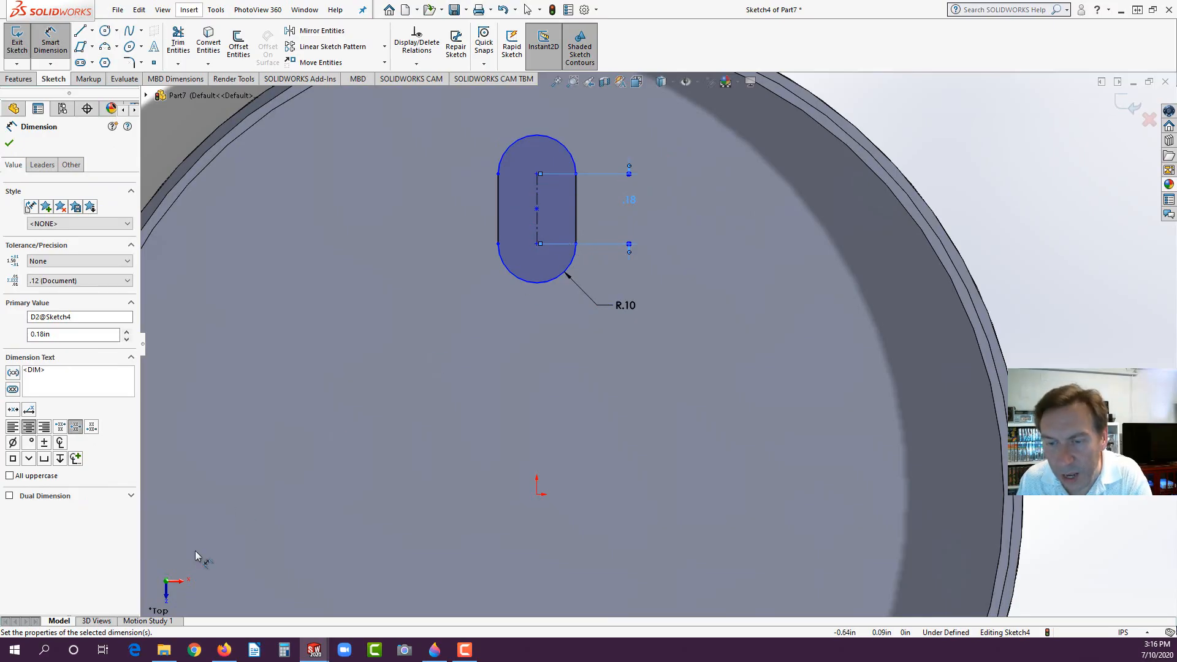
Step: Consult the bezel drawing in Firefox again, then dimension the slot's upper arc center 0.82 in from the origin
left_click(225, 653)
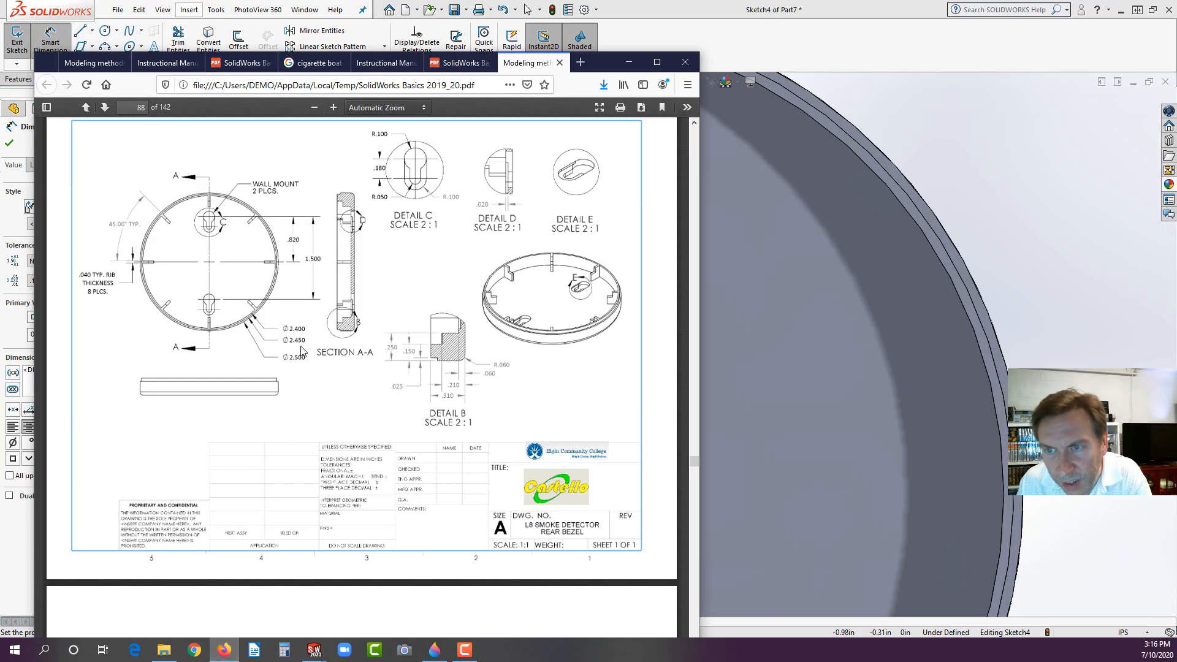
left_click(27, 541)
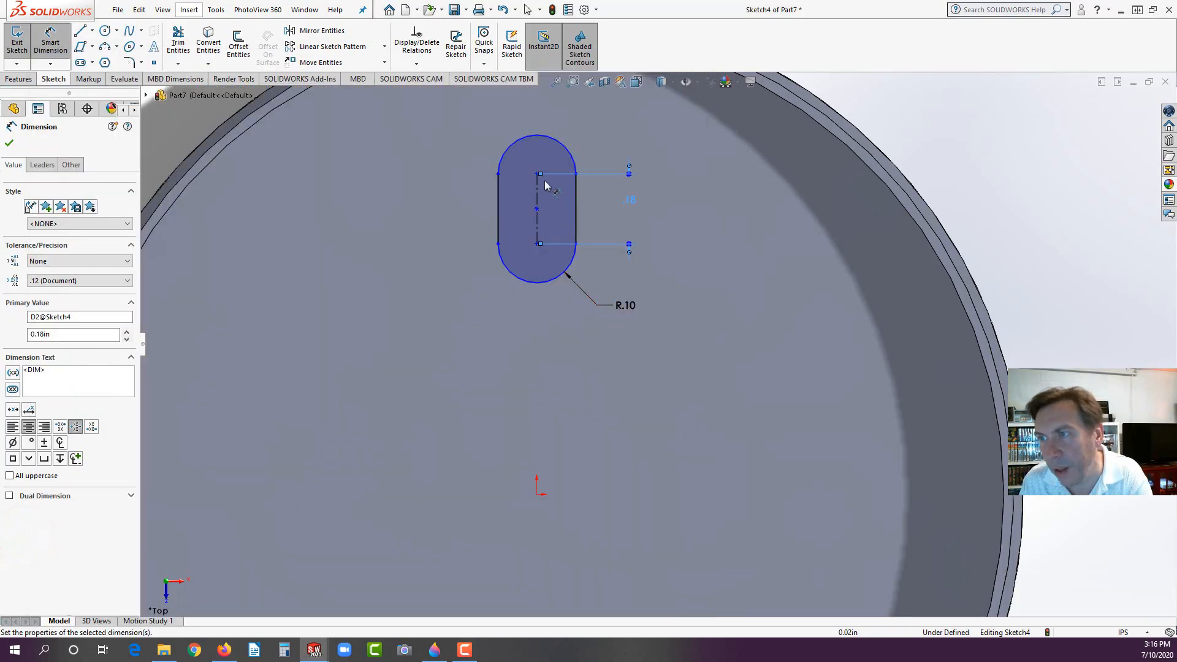
left_click(537, 175)
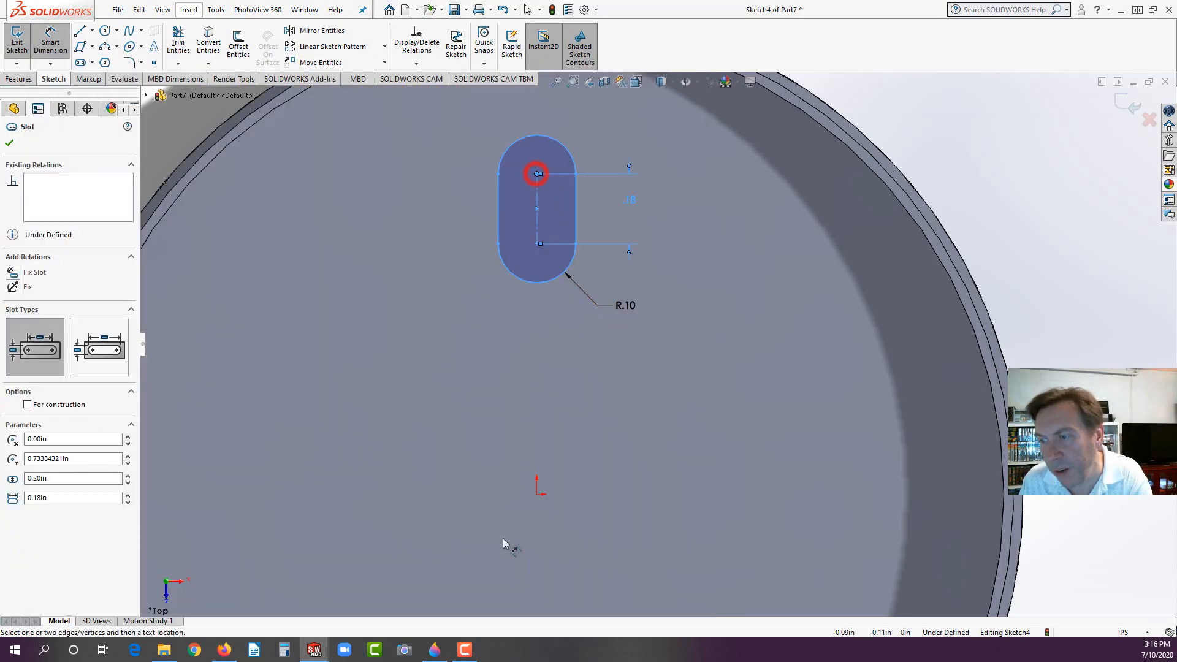
left_click(538, 494)
left_click(730, 341)
type(".8")
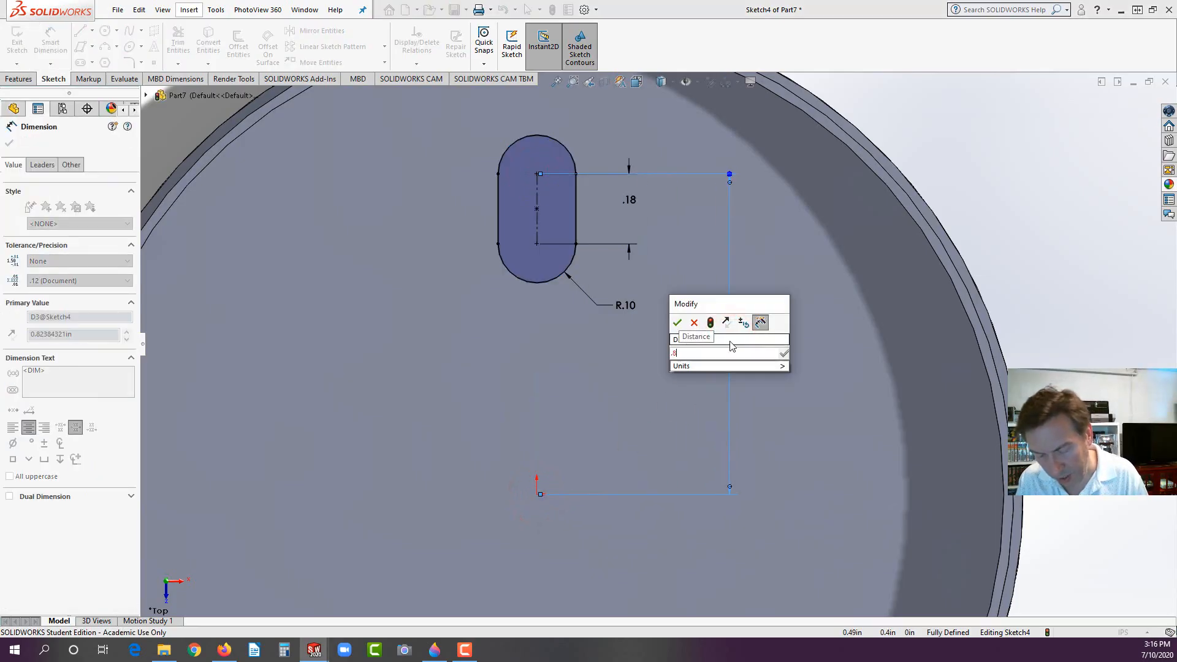
type("2")
key("Return")
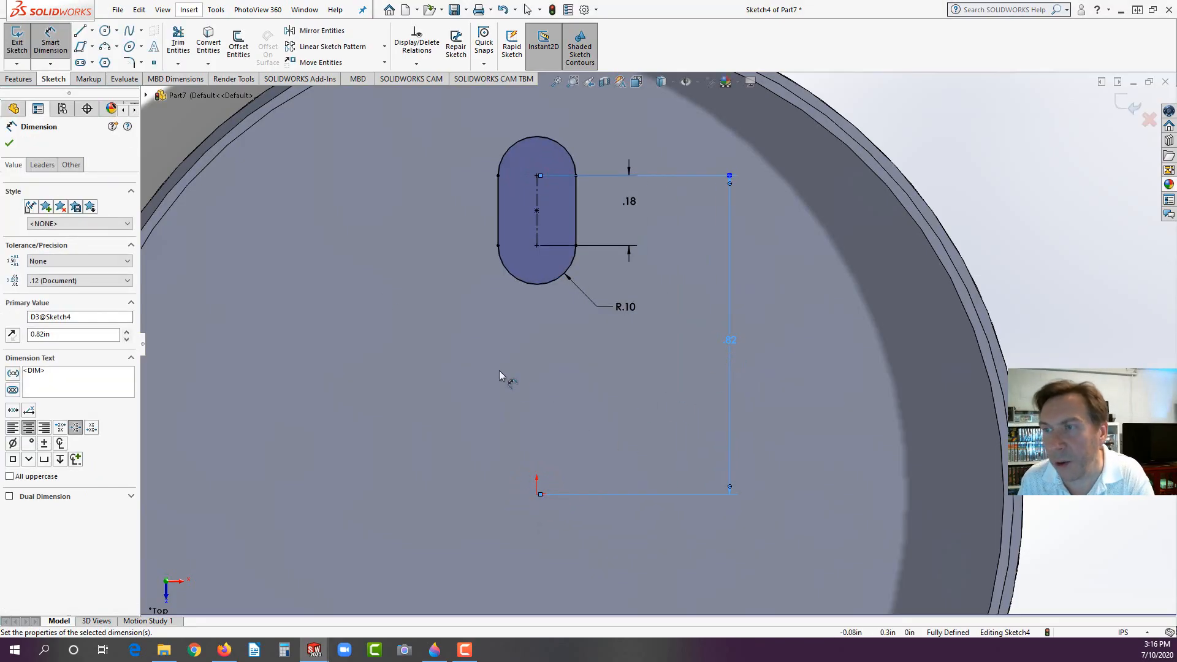
Step: Cut the slot profile blind into the bezel floor to a depth of 0.02 in
left_click(17, 80)
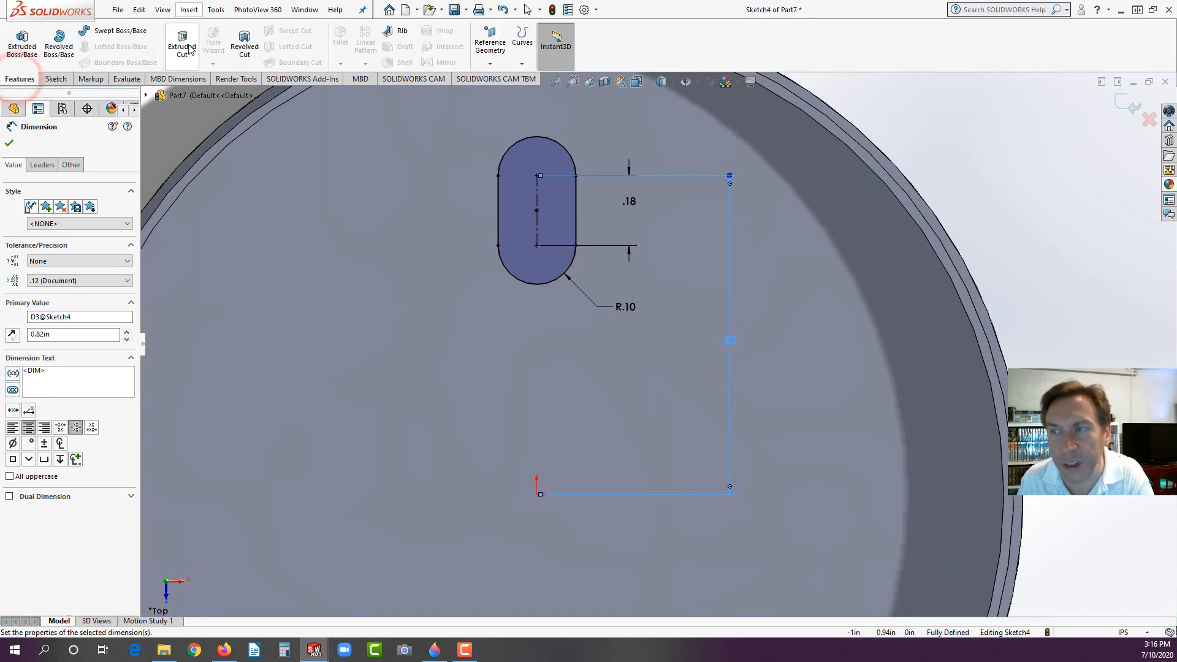
left_click(182, 44)
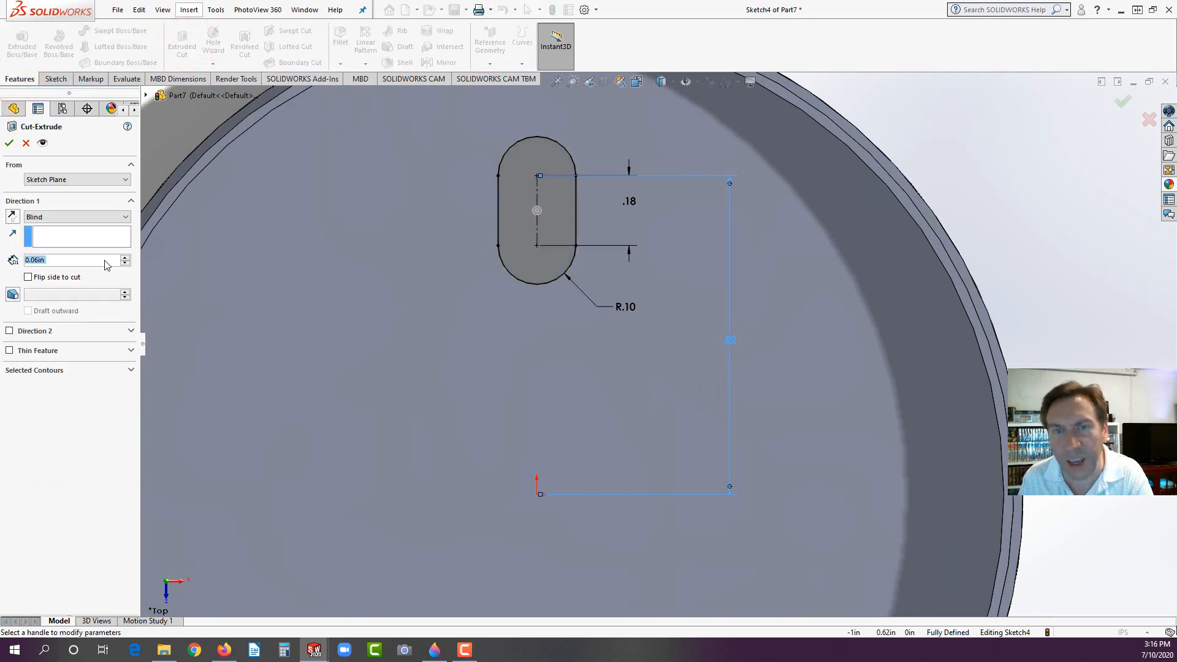
type(".02")
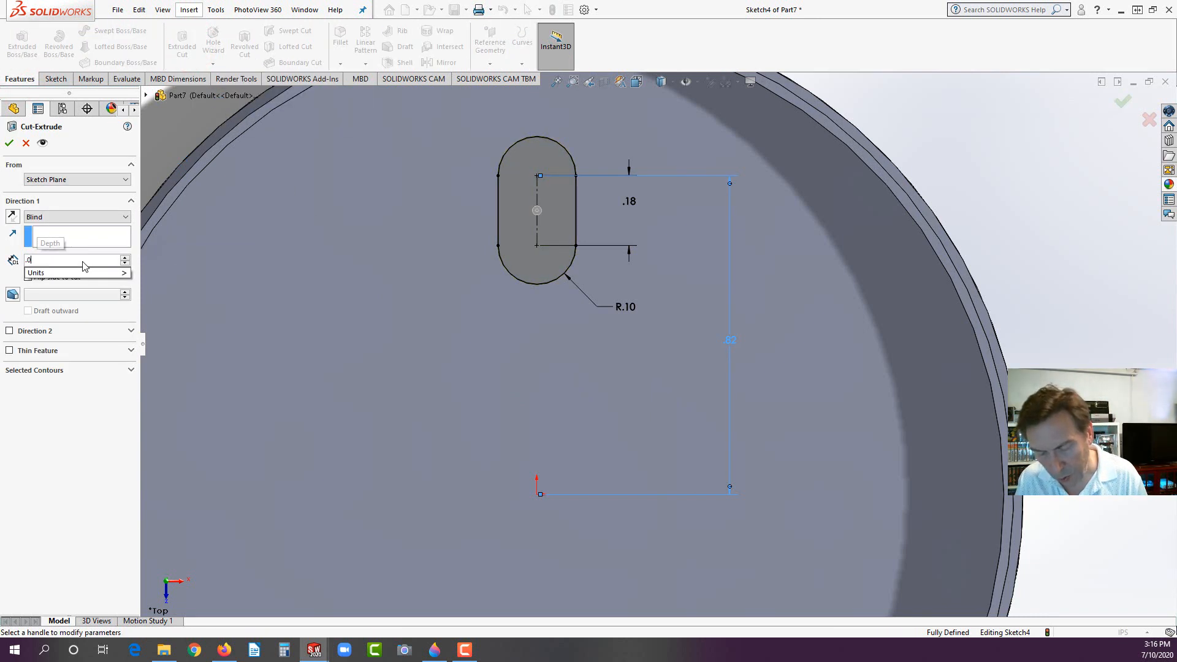
left_click(9, 143)
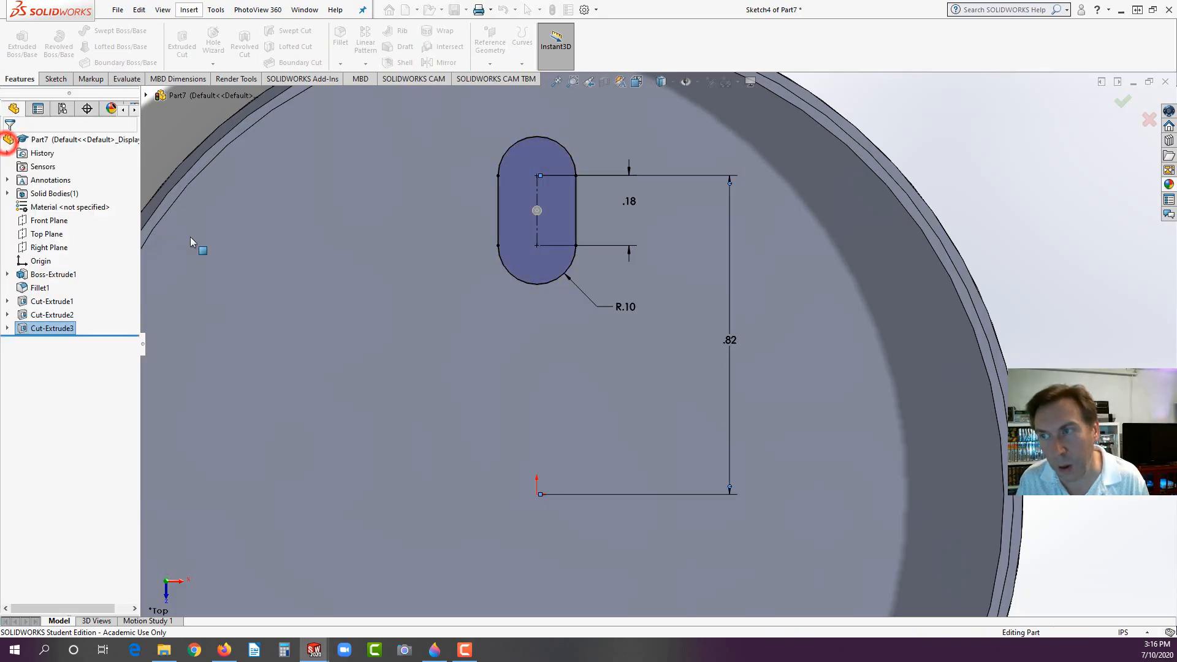
Step: Start a new sketch on the floor of the slot recess and set the view to Top
left_click(521, 165)
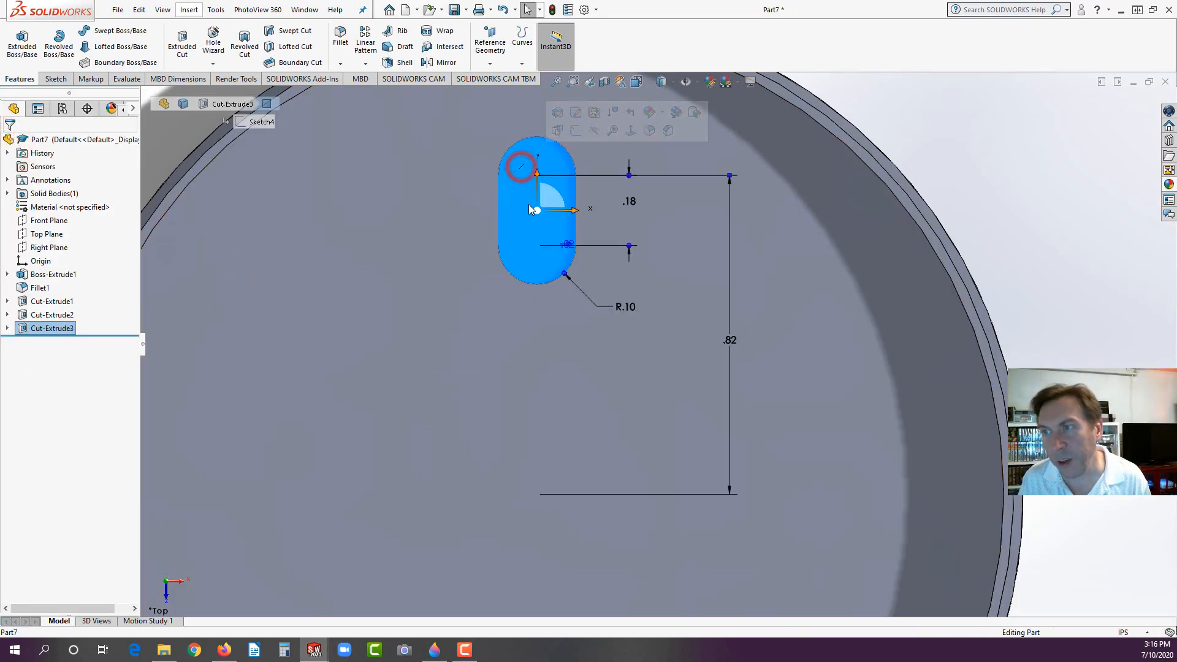
middle_click_drag(562, 254, 950, 202)
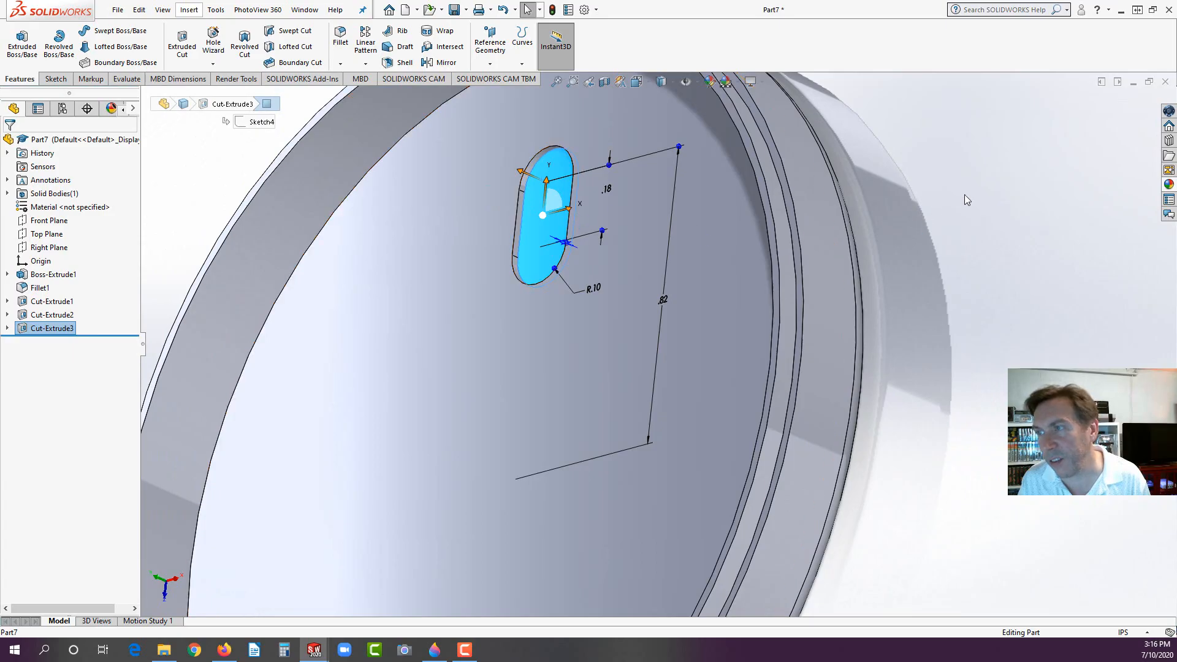
left_click(966, 192)
scroll(568, 207, "down", 2)
left_click(560, 195)
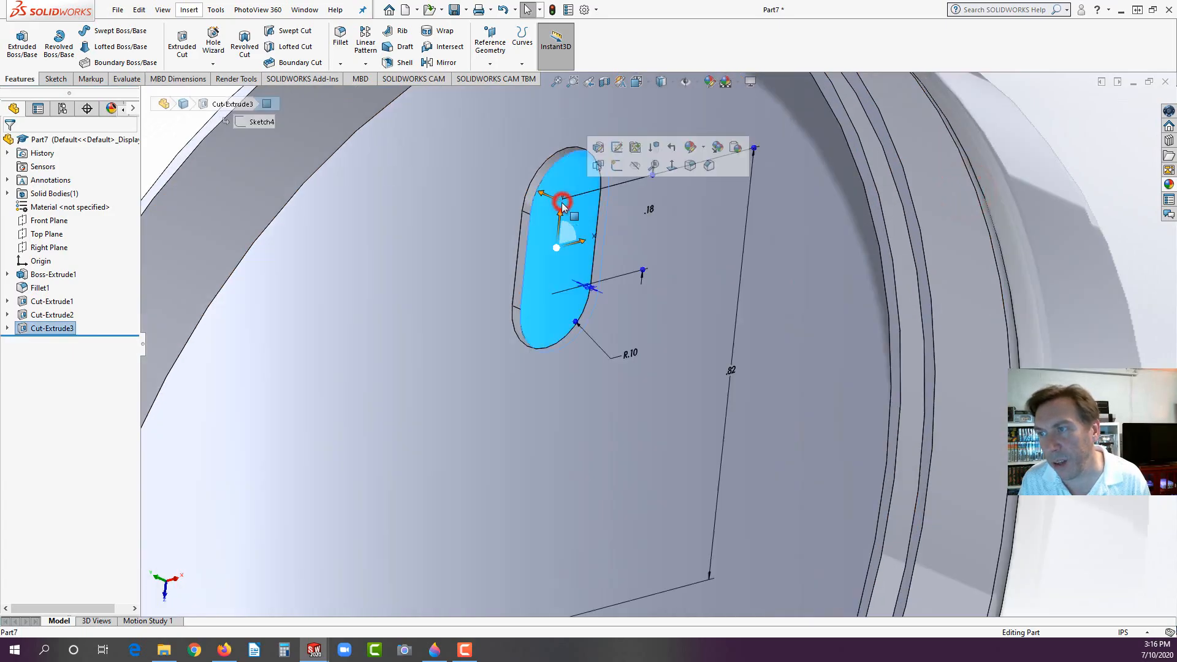
left_click(619, 166)
key("space")
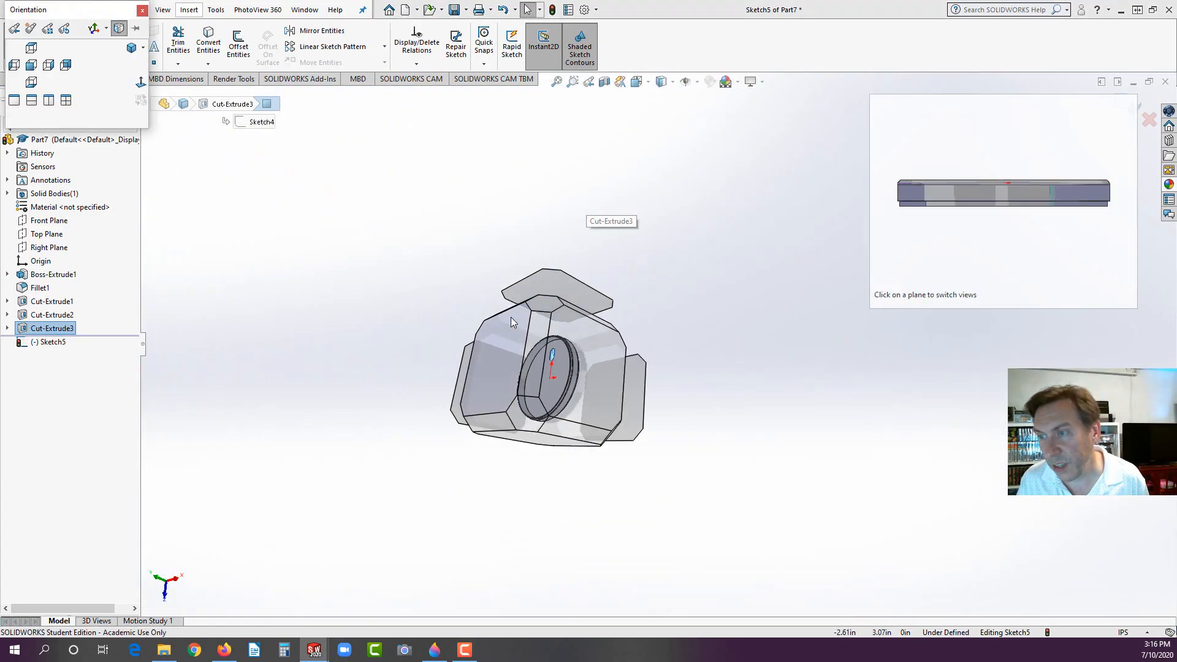
left_click(503, 331)
scroll(644, 185, "down", 4)
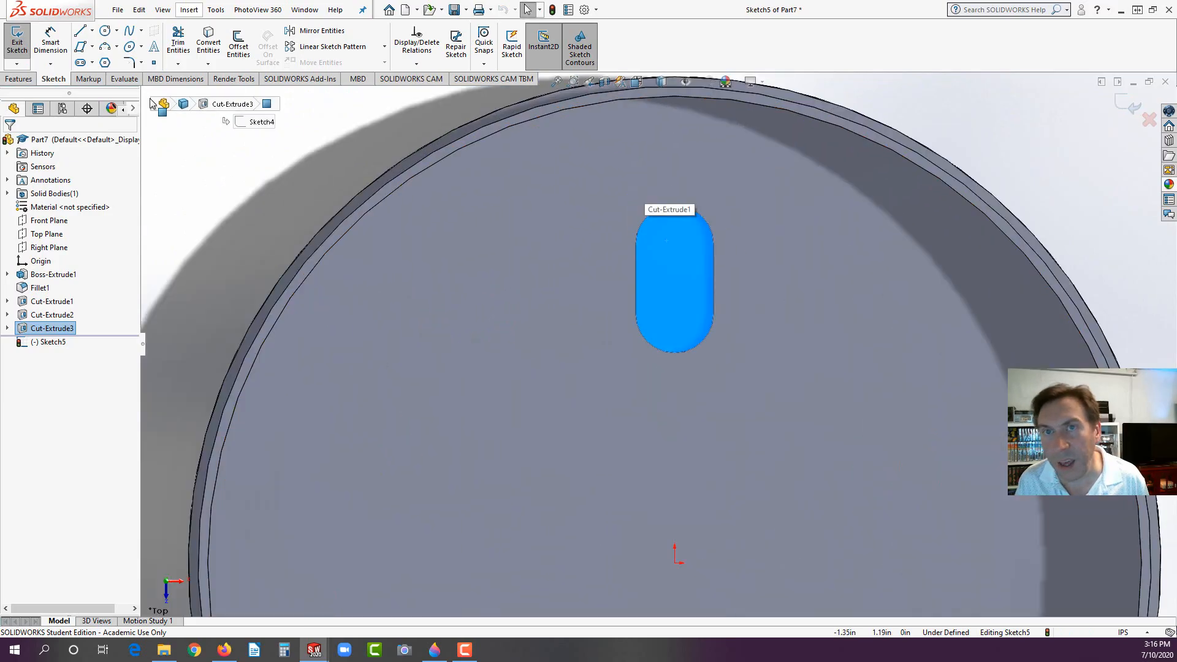
Step: Sketch a 0.10 in radius circle at the slot's upper arc center and one of about 0.05 in radius at its lower arc center
left_click(104, 31)
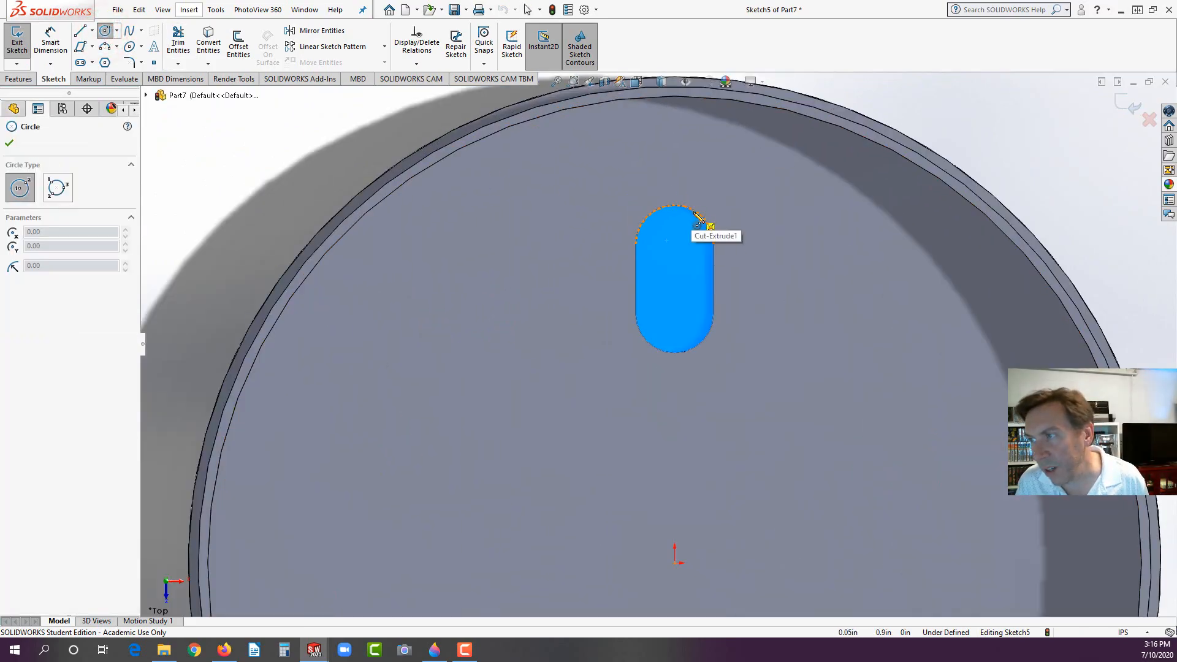
left_click(674, 243)
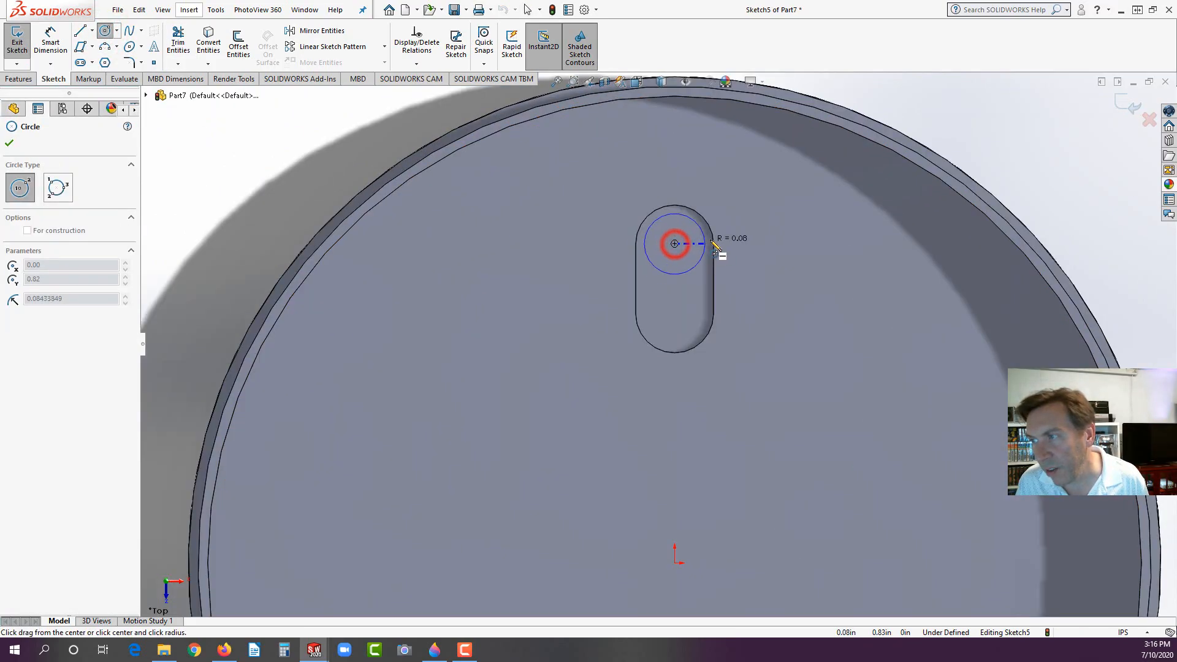
left_click(715, 243)
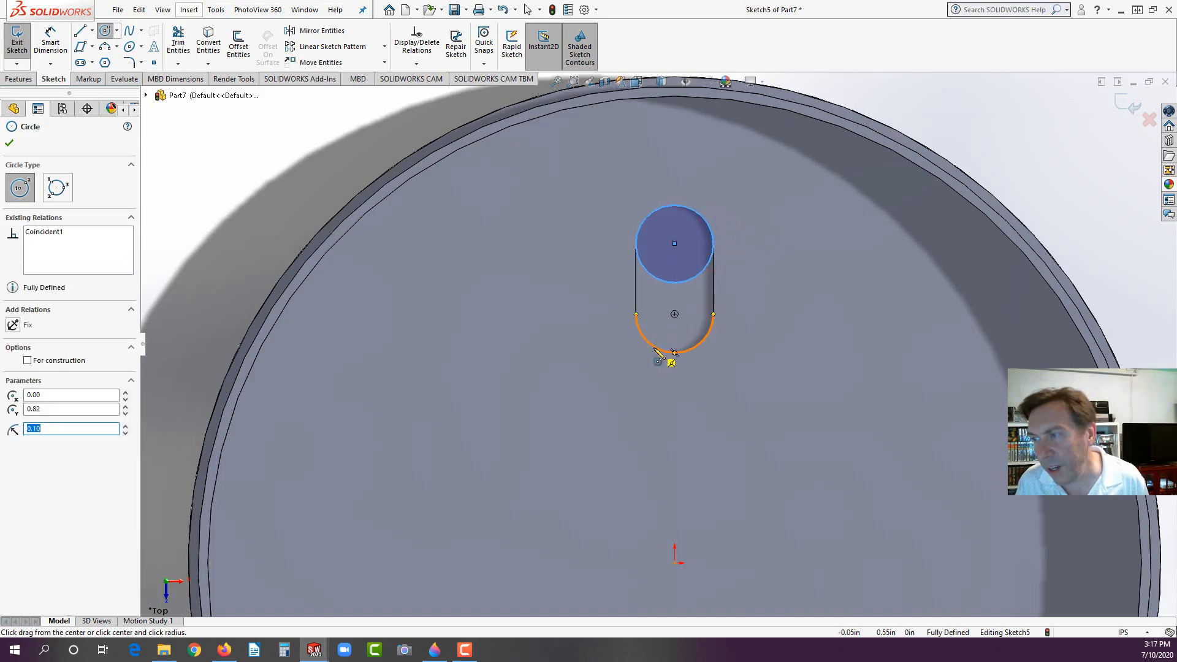
left_click(674, 314)
left_click(682, 333)
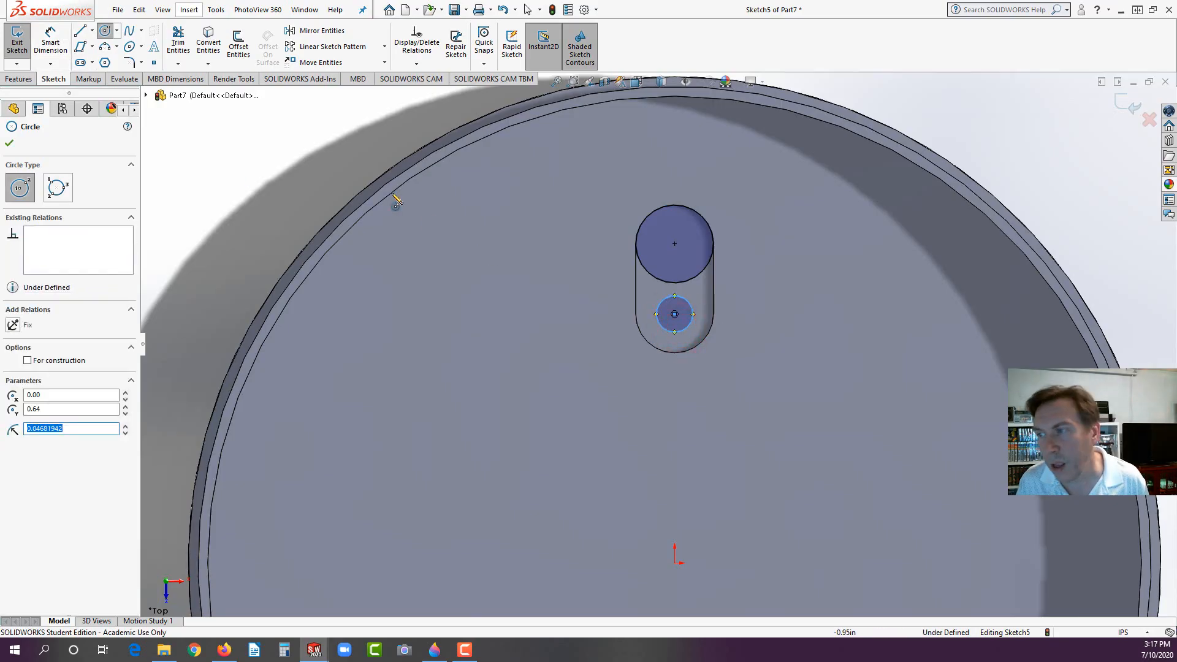
key("Escape")
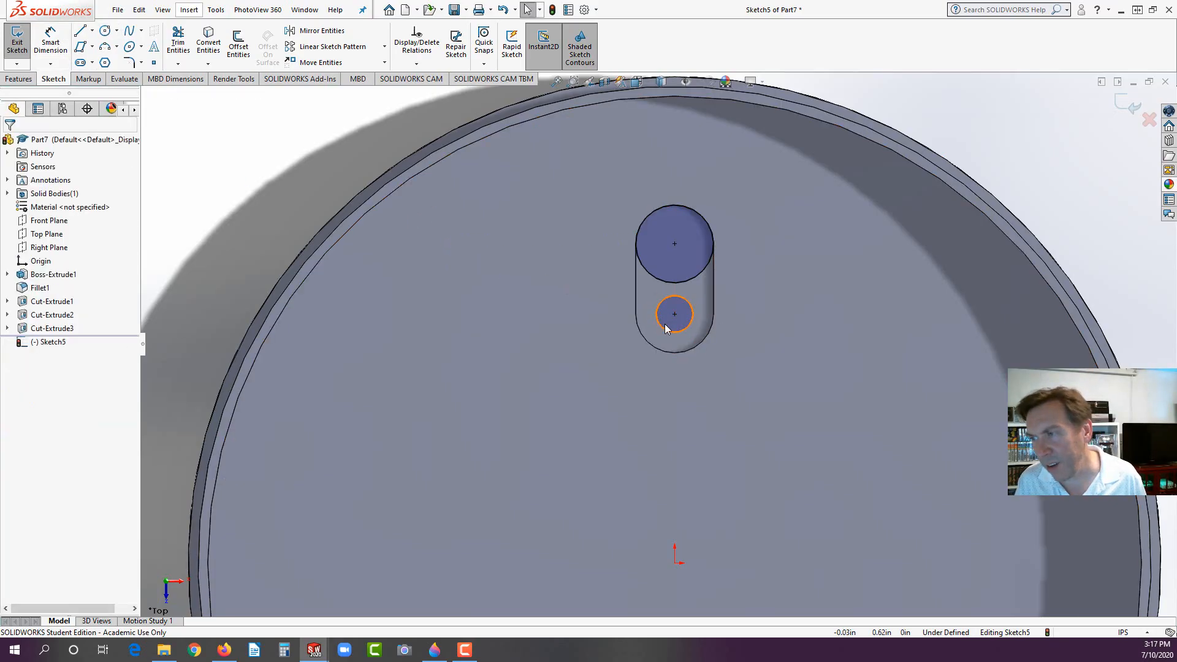
Step: Replace the lower circle with a straight slot from the upper arc center to the lower arc center, about 0.04 in end radius
left_click(661, 329)
key("Delete")
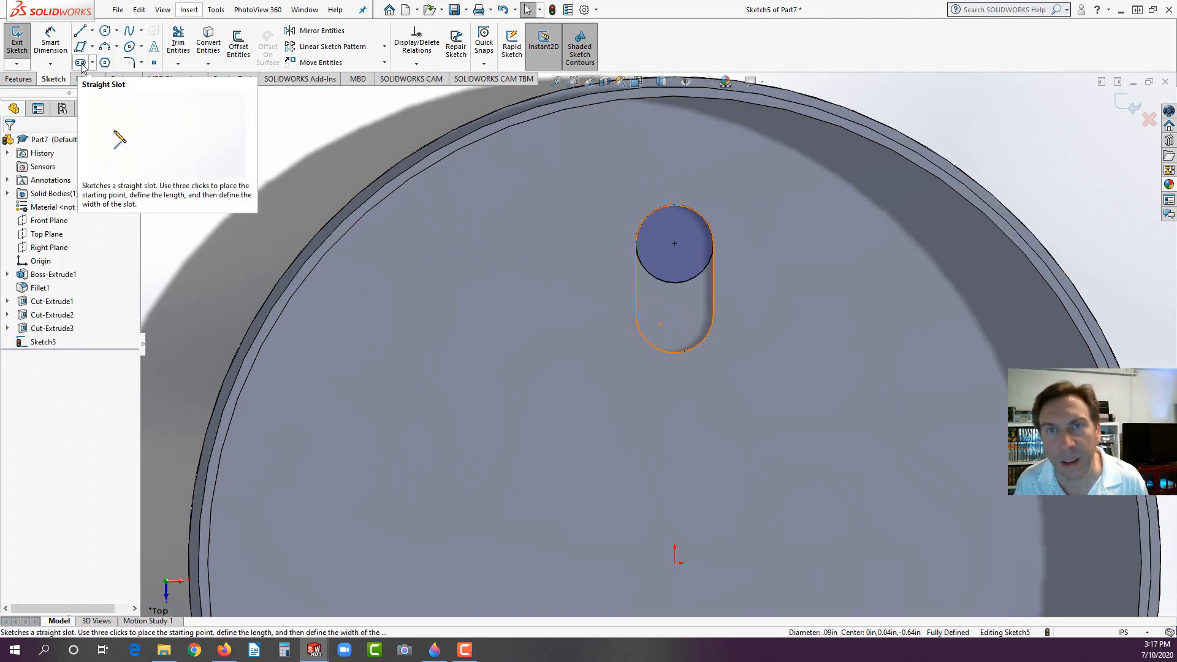
left_click(81, 62)
left_click(674, 244)
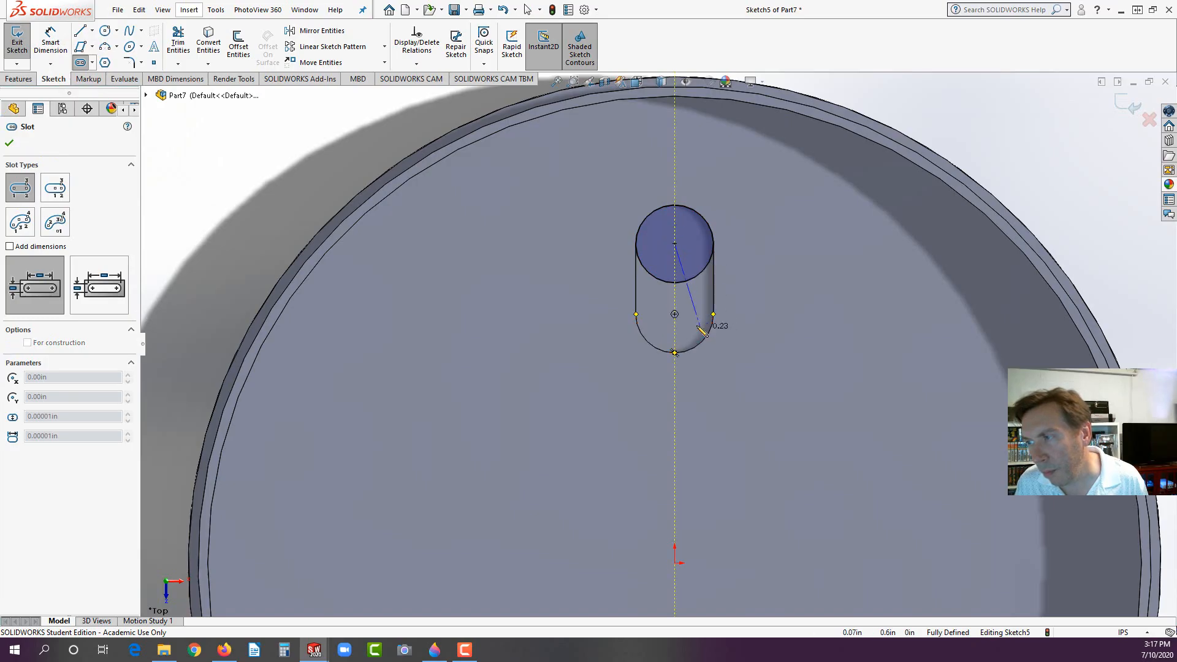
left_click(675, 315)
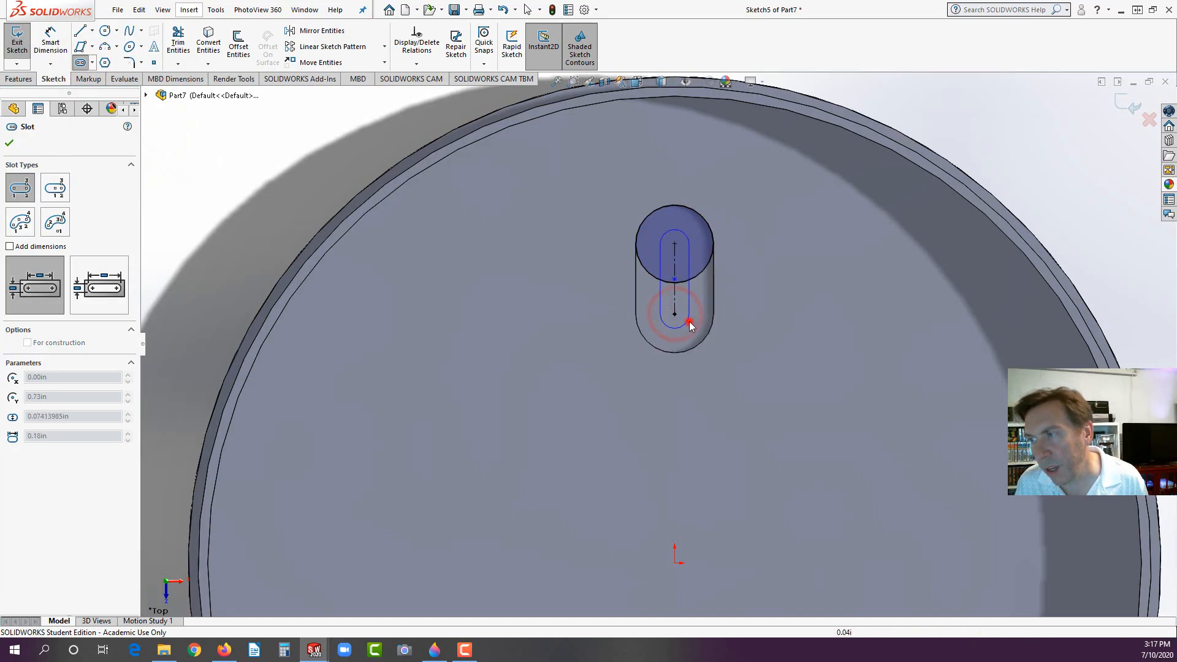
left_click(688, 323)
Step: Dimension the inner slot's end radius to 0.05 in
left_click(52, 41)
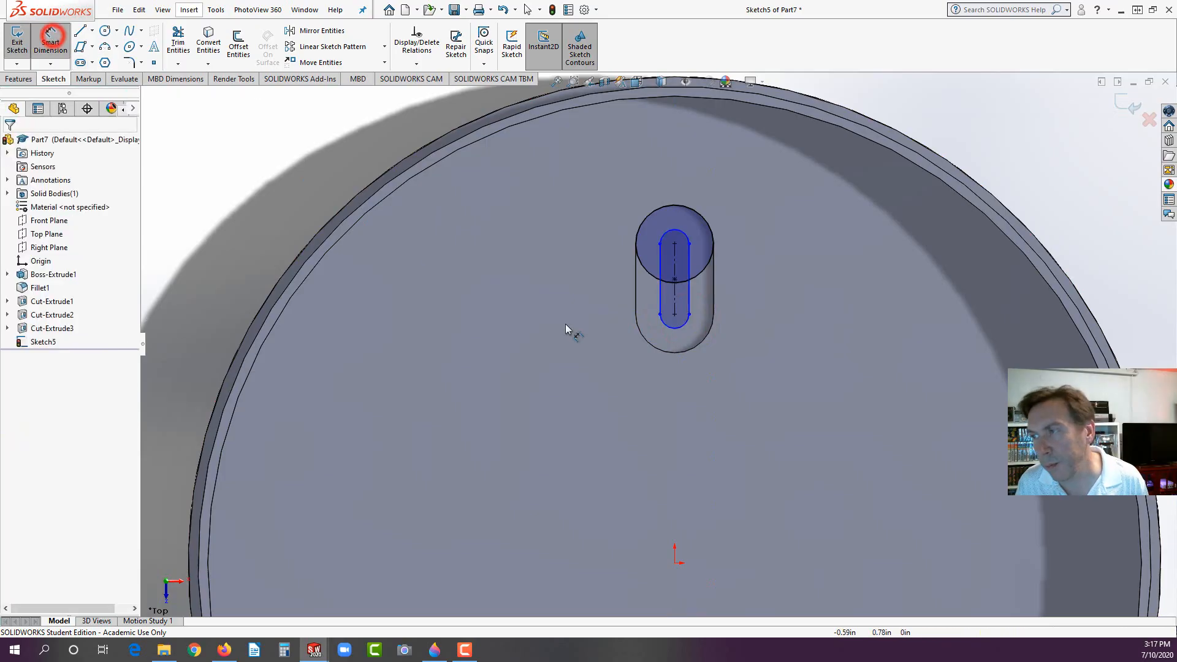
left_click(688, 326)
left_click(759, 368)
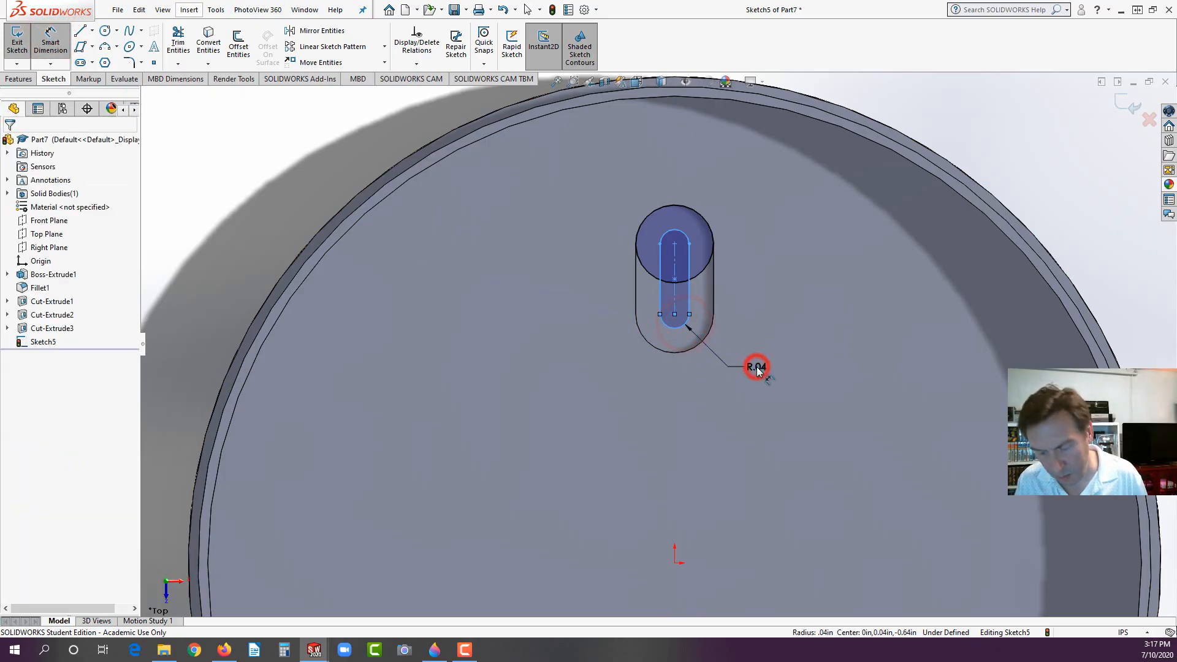
type(".05")
key("Return")
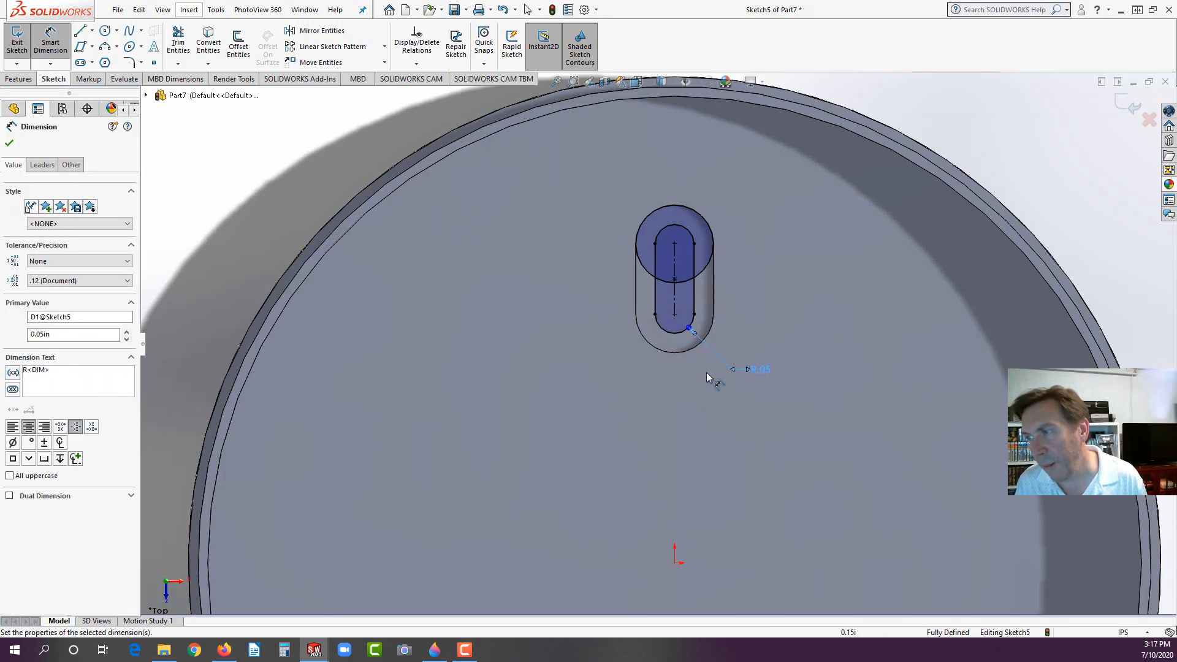
key("Escape")
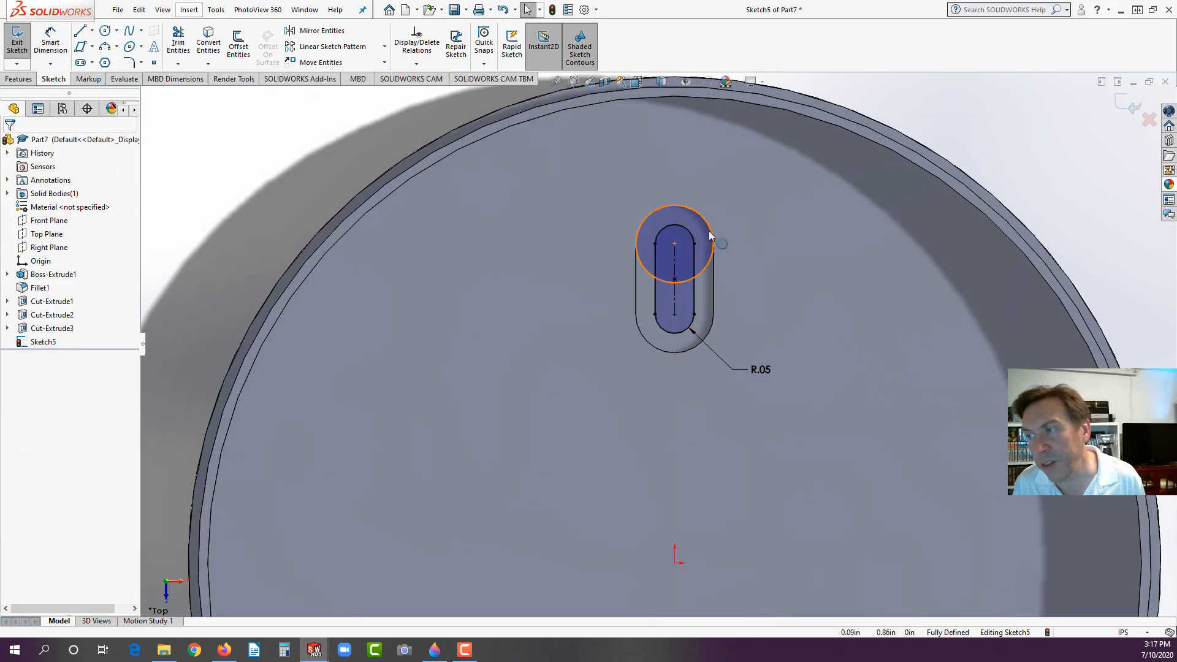
middle_click_drag(744, 321, 770, 247)
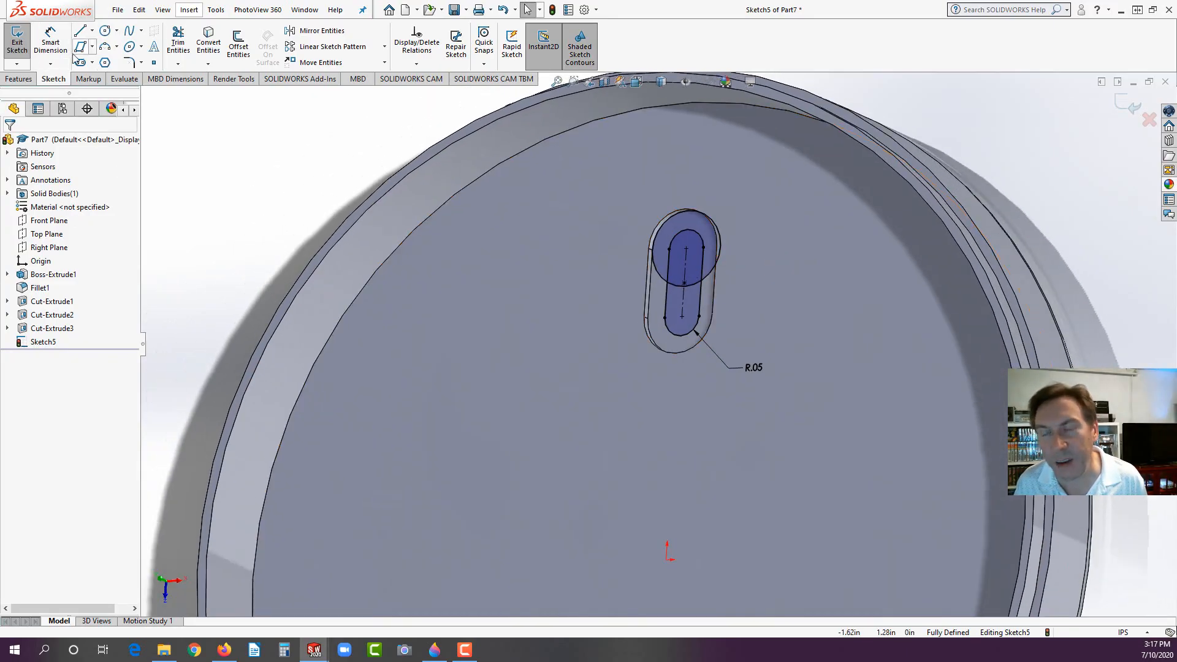
Step: Consult the bezel drawing in Firefox, and cut all three circle and slot regions of the sketch blind 0.02 in into the recess floor
left_click(225, 651)
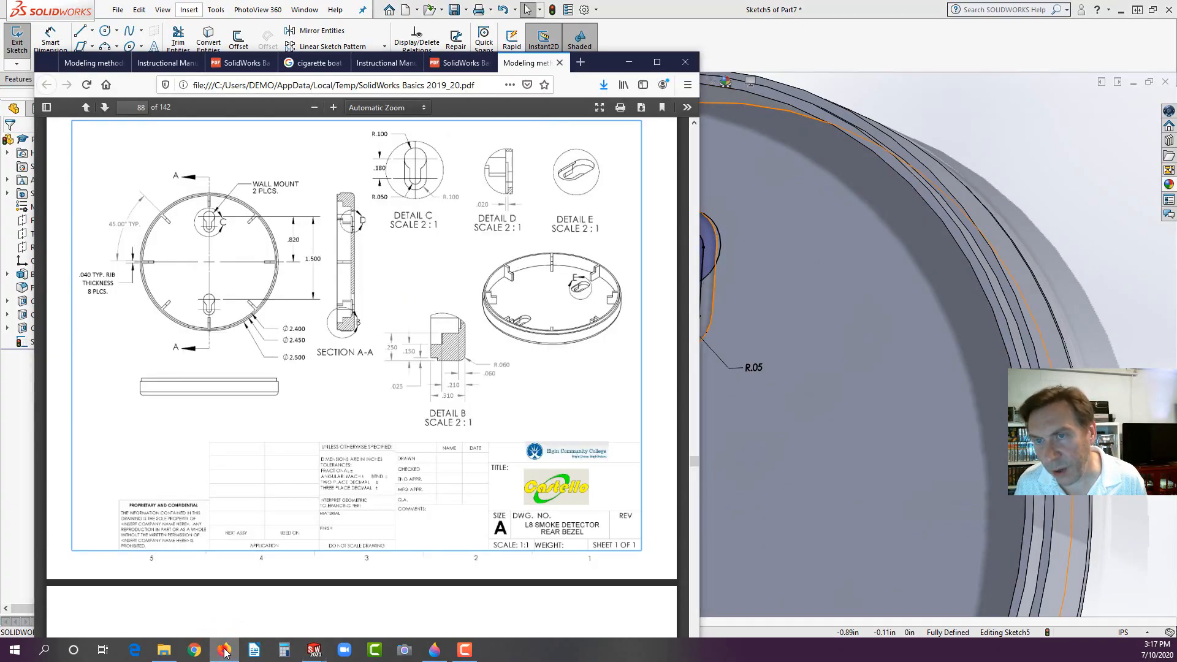
left_click(225, 651)
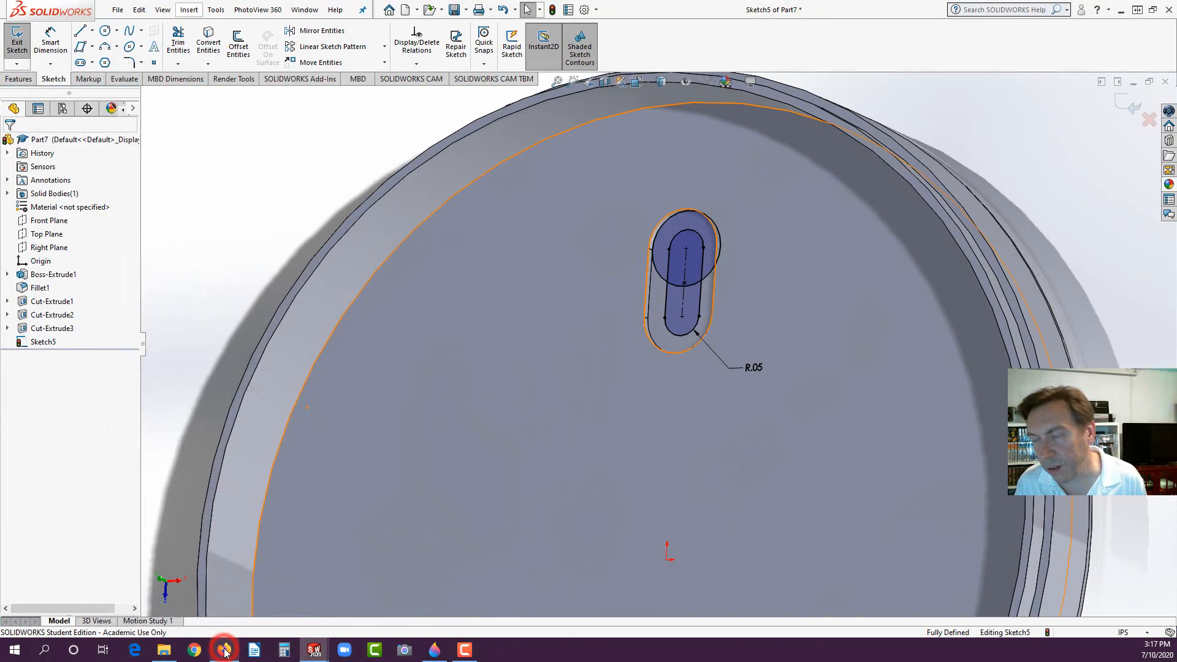
left_click(18, 82)
left_click(182, 43)
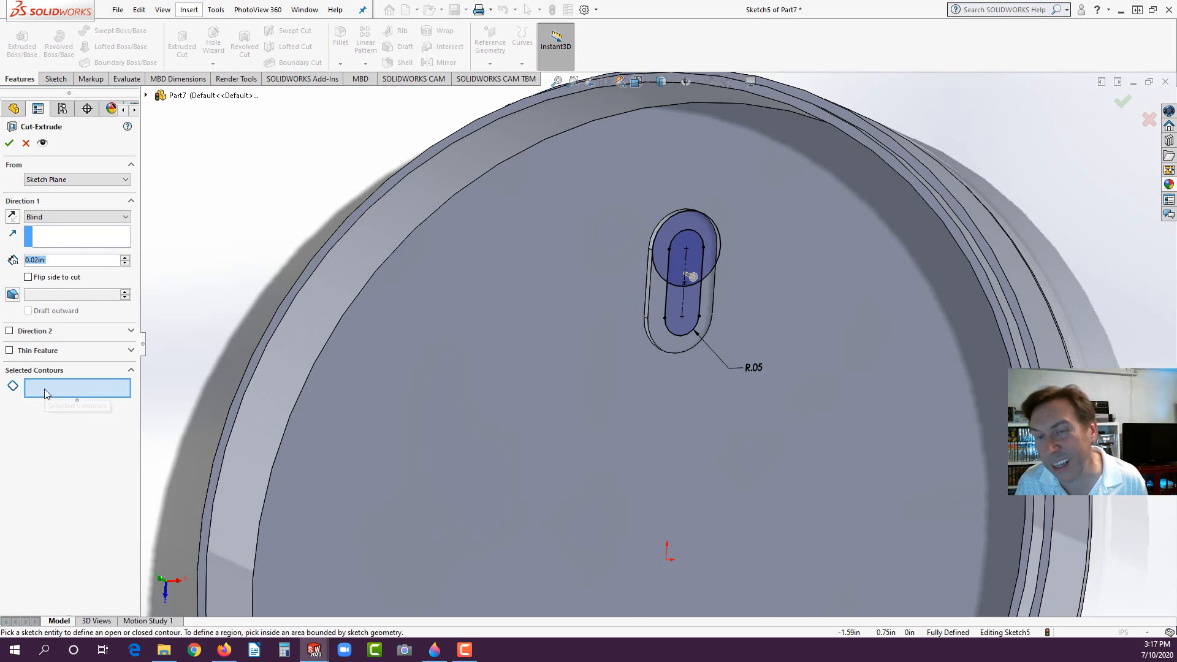
left_click(675, 298)
left_click(674, 246)
left_click(661, 245)
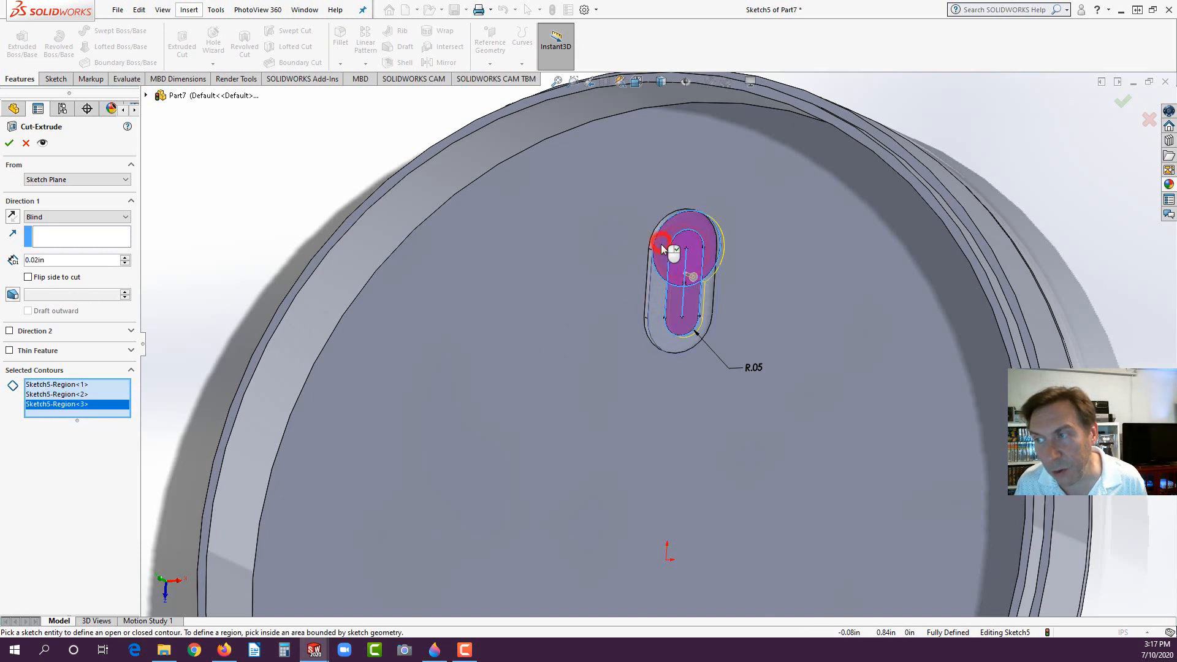
right_click(663, 246)
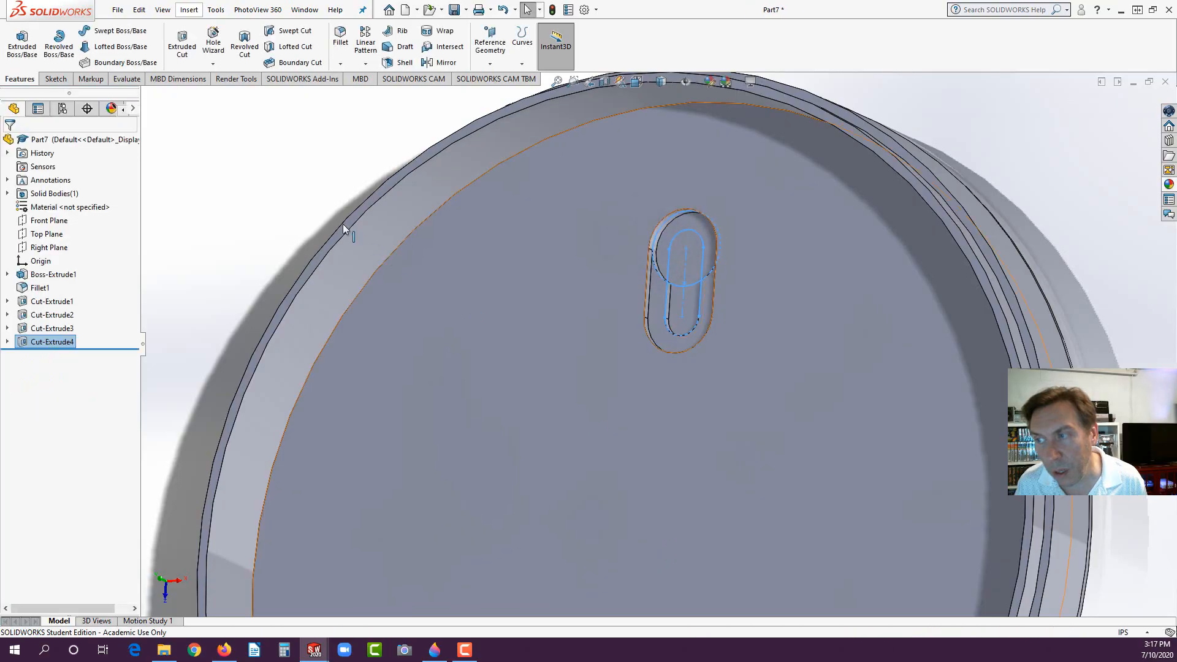
Step: Edit the keyhole cut so that its end condition is Through All
left_click(48, 342)
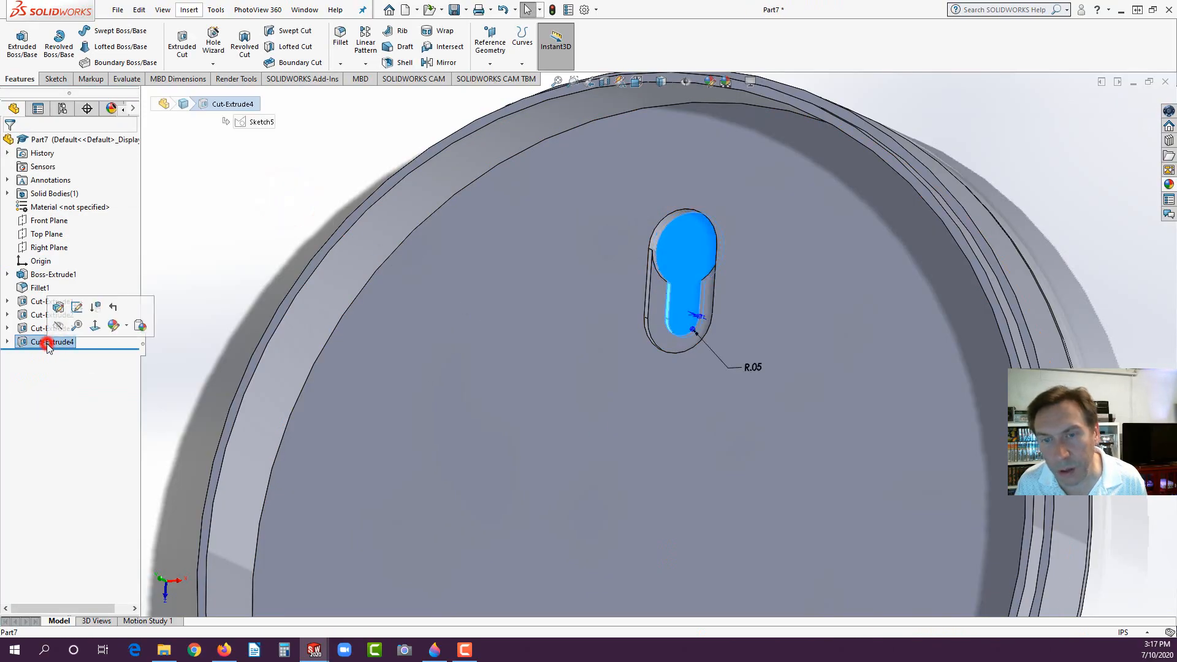
left_click(59, 308)
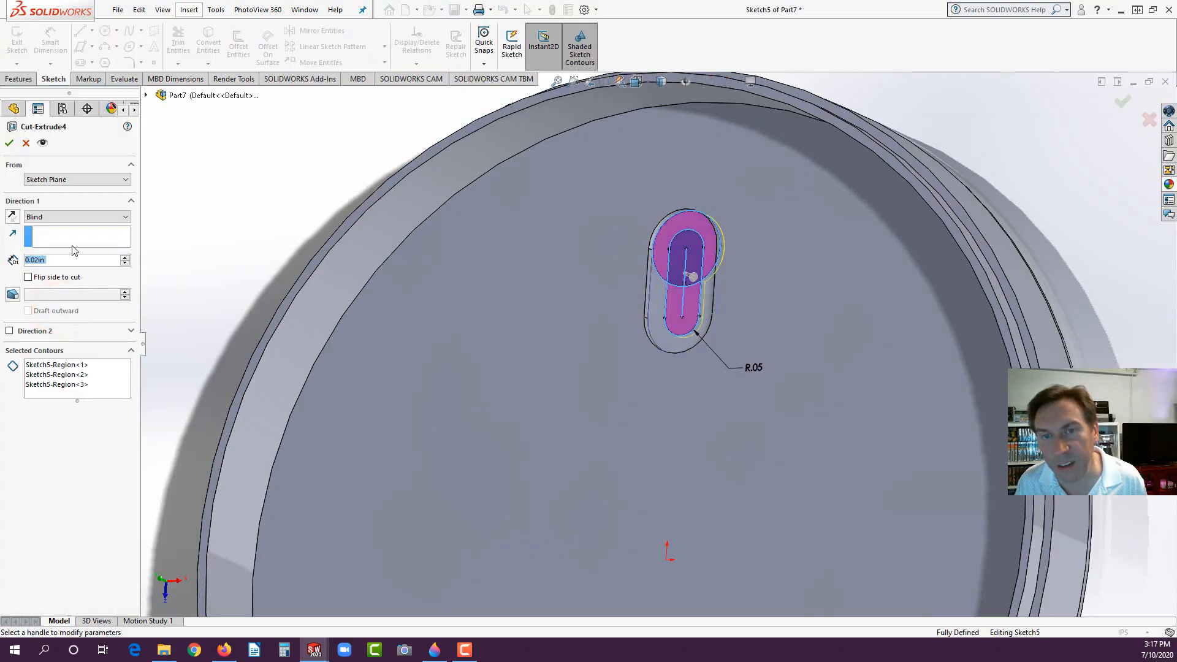
left_click(54, 215)
left_click(55, 238)
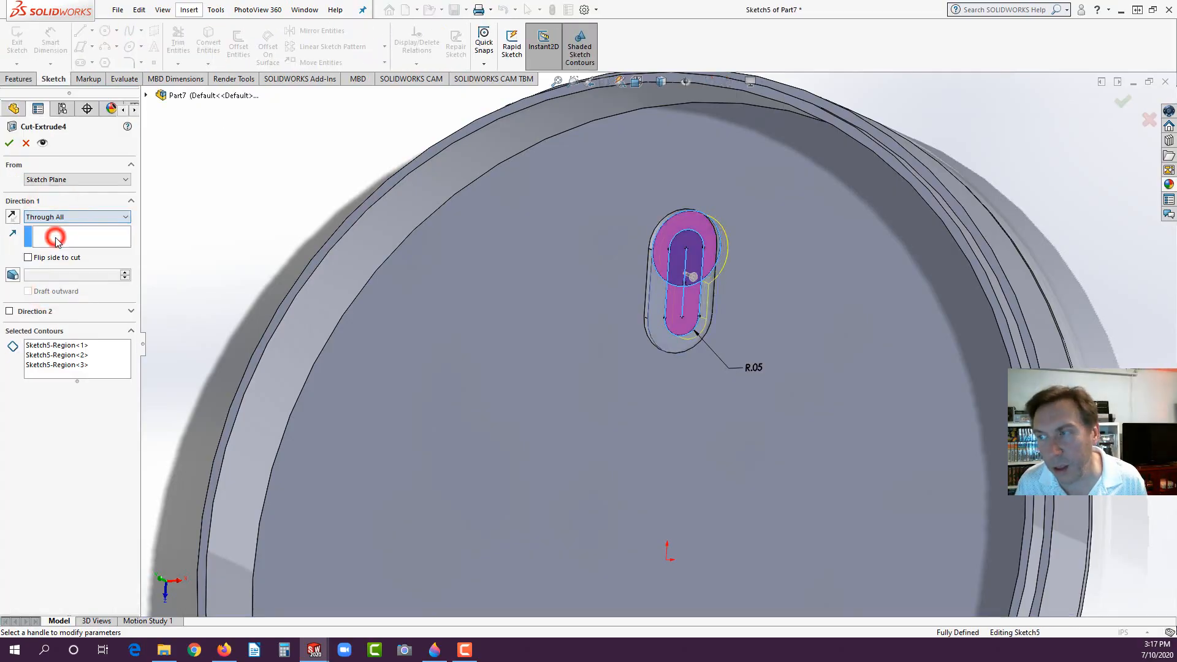
left_click(9, 142)
left_click(263, 232)
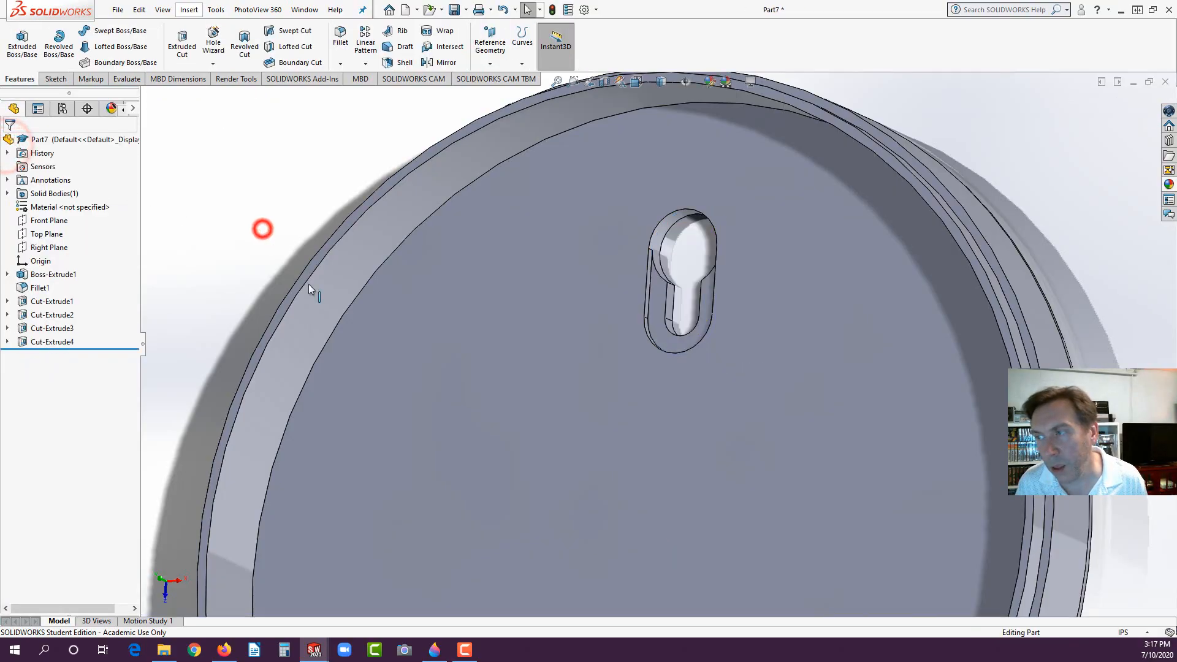
Step: Start a linear pattern of the slot recess and keyhole cuts, using the slot's straight edge as Direction 1
middle_click_drag(308, 284, 720, 284)
scroll(723, 291, "up", 2)
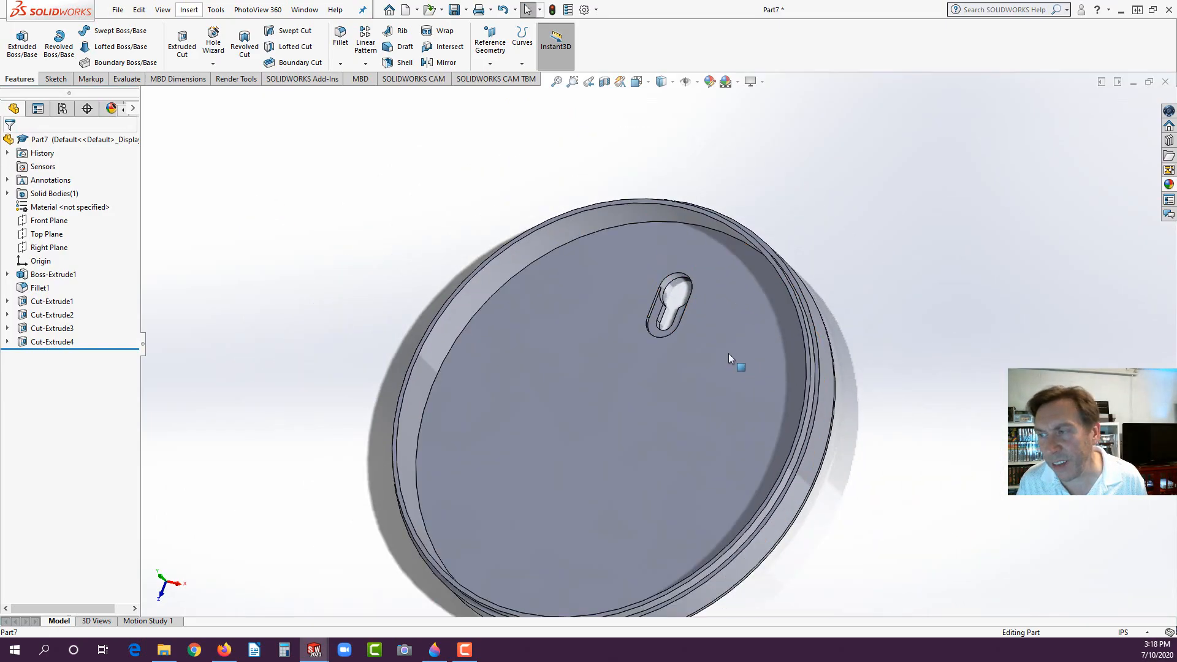
scroll(729, 359, "down", 2)
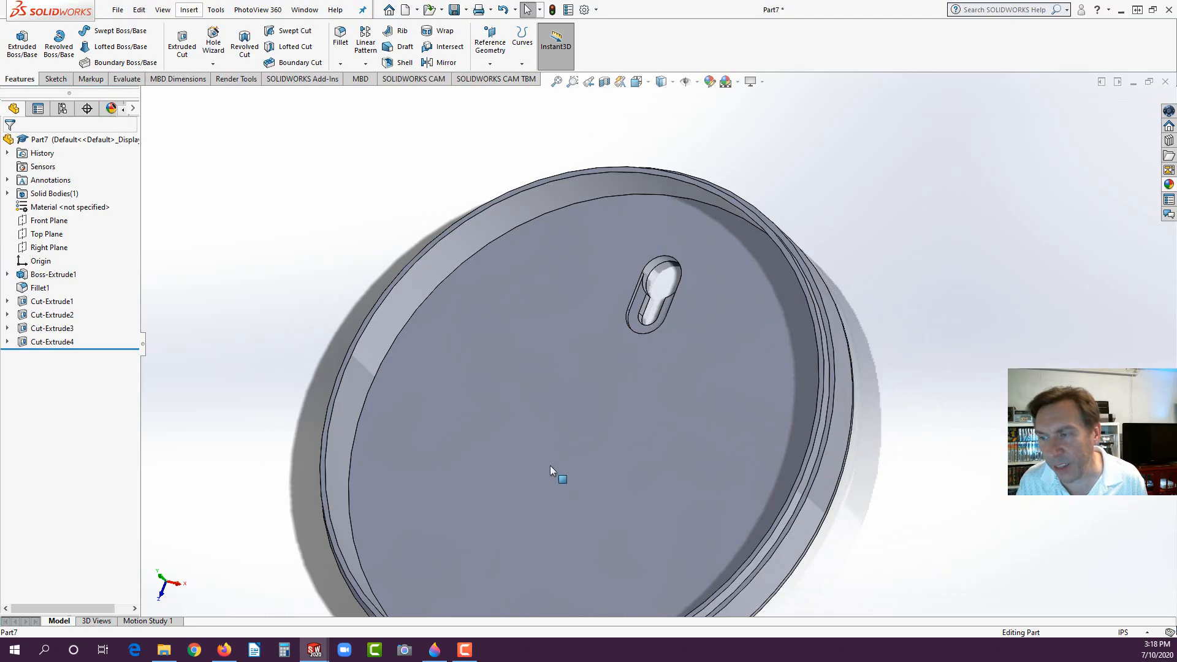
left_click(53, 303)
left_click(49, 316)
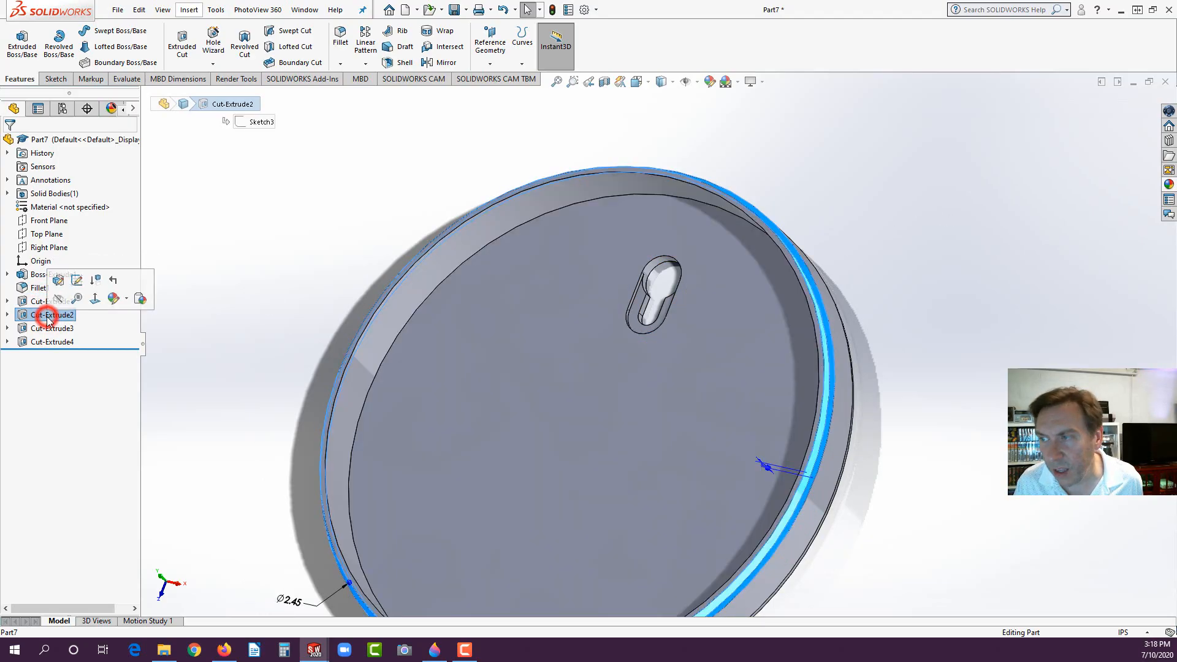
left_click(38, 342)
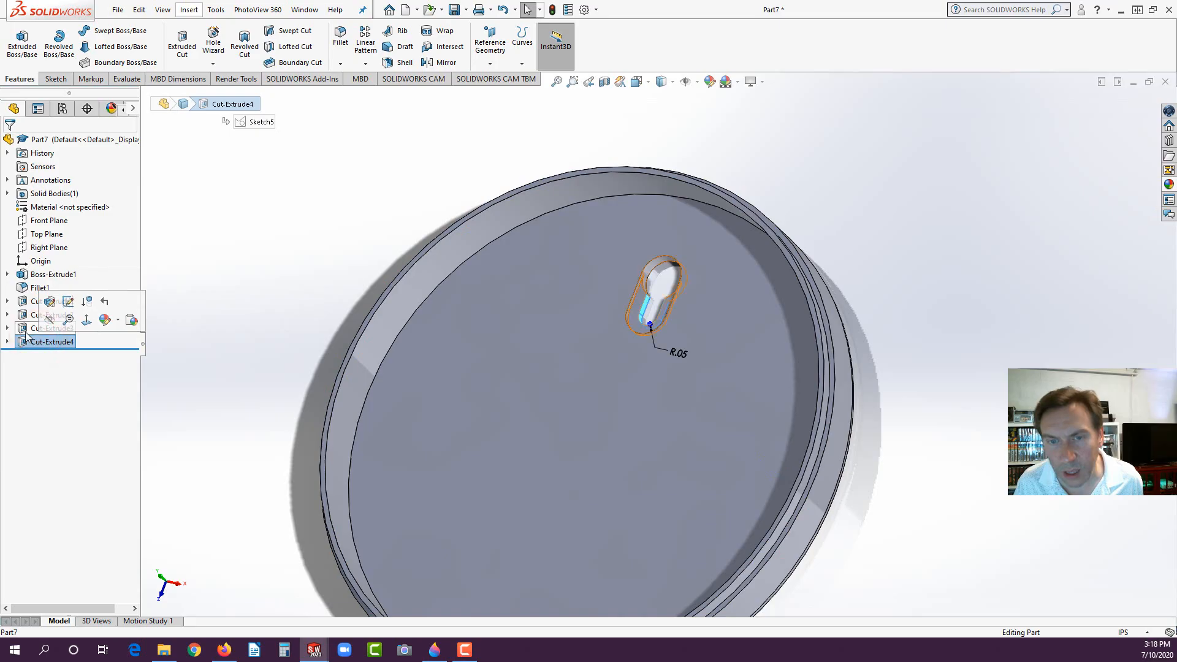
left_click(24, 330, "ctrl")
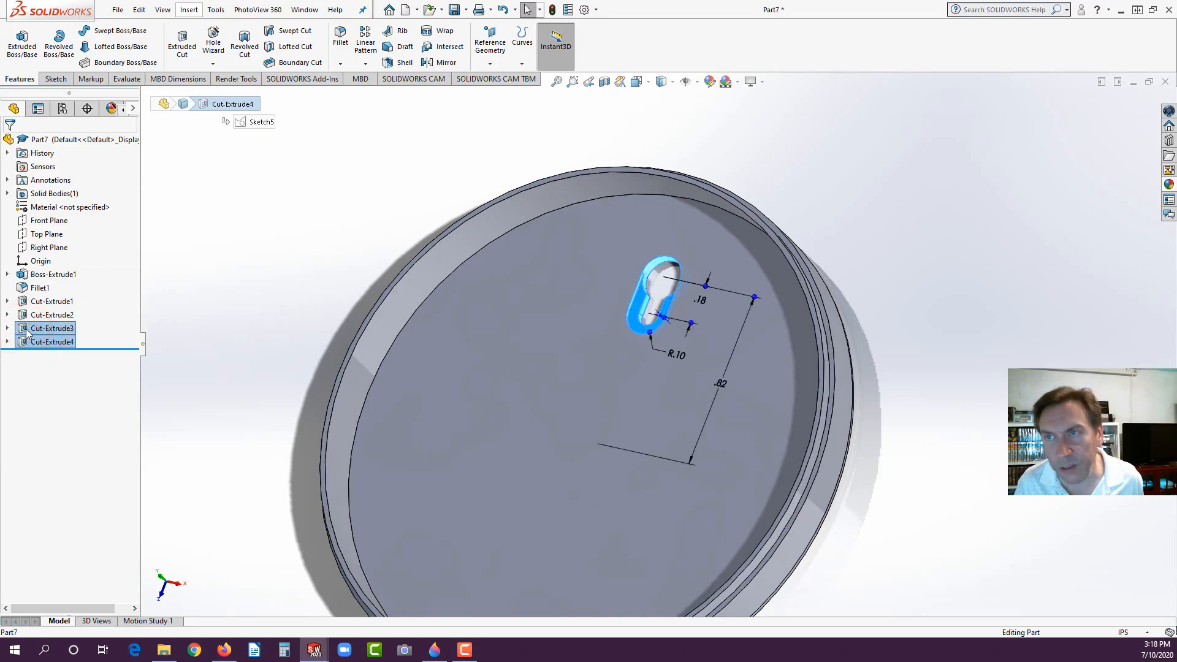
left_click(365, 43)
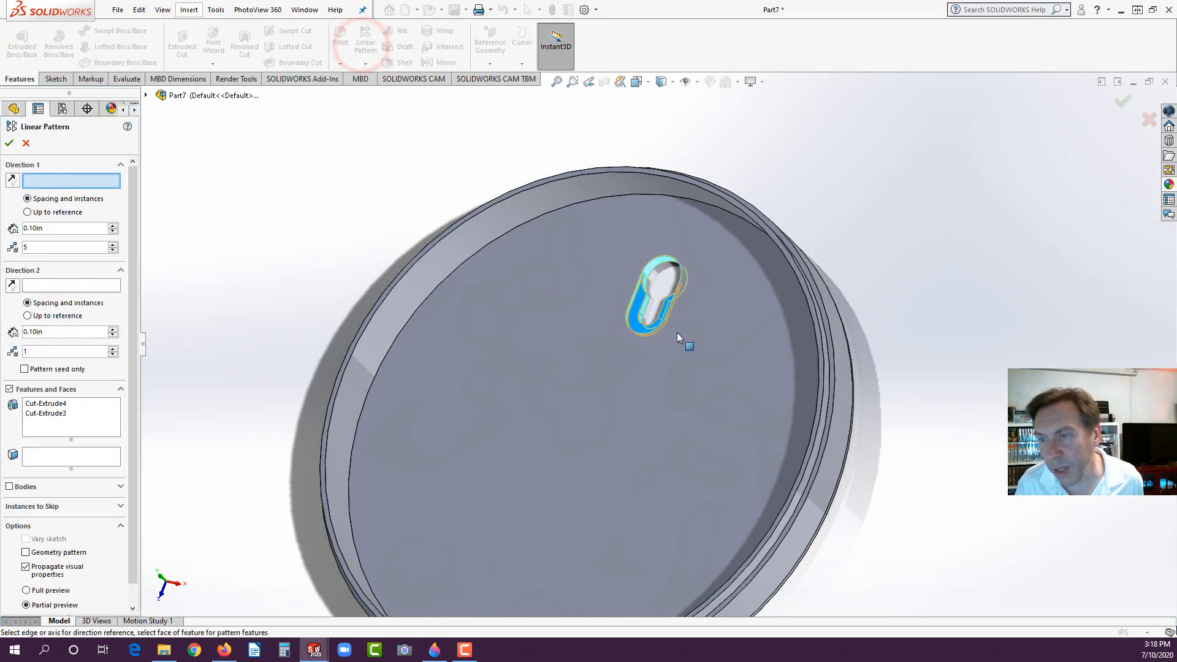
scroll(640, 281, "down", 5)
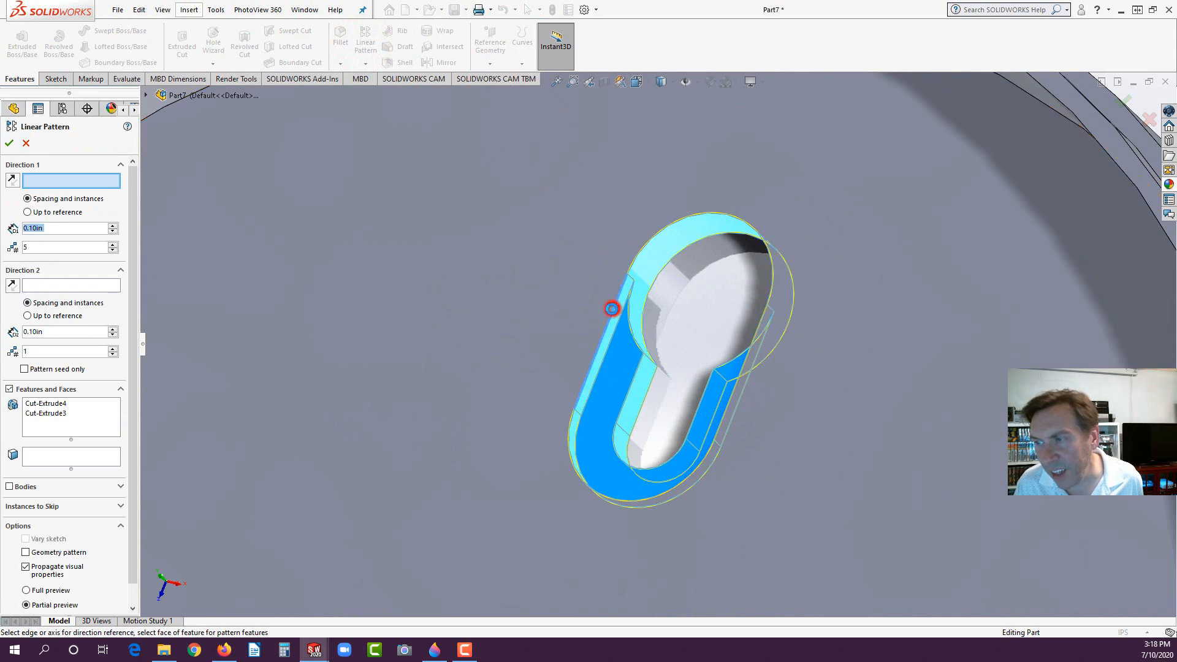
left_click(613, 310)
scroll(558, 360, "up", 4)
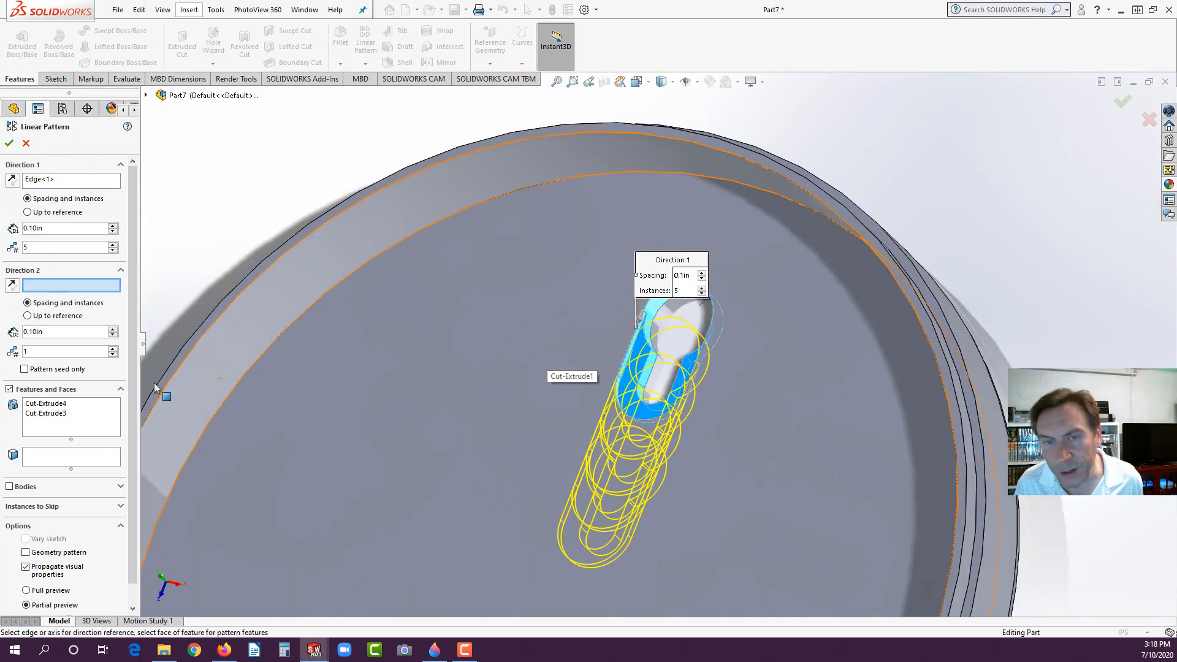
Step: Check the hole spacing on the drawing in Firefox, and complete the linear pattern with 2 instances spaced 1.50 in apart
left_click(112, 251)
left_click(112, 250)
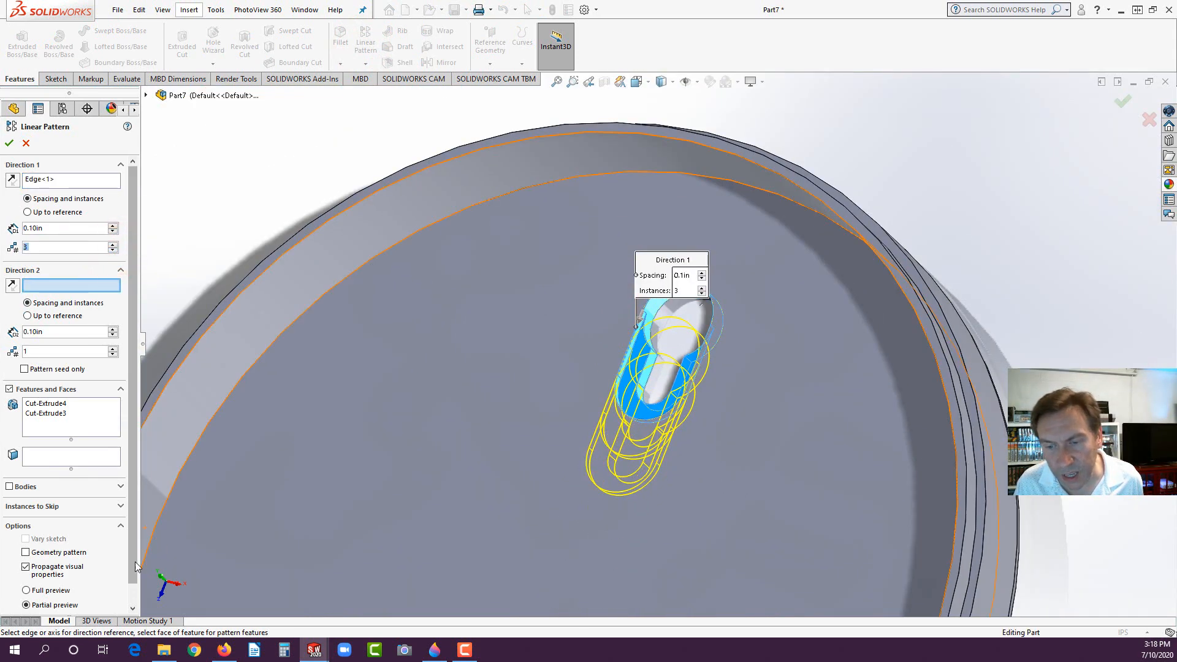
left_click(226, 650)
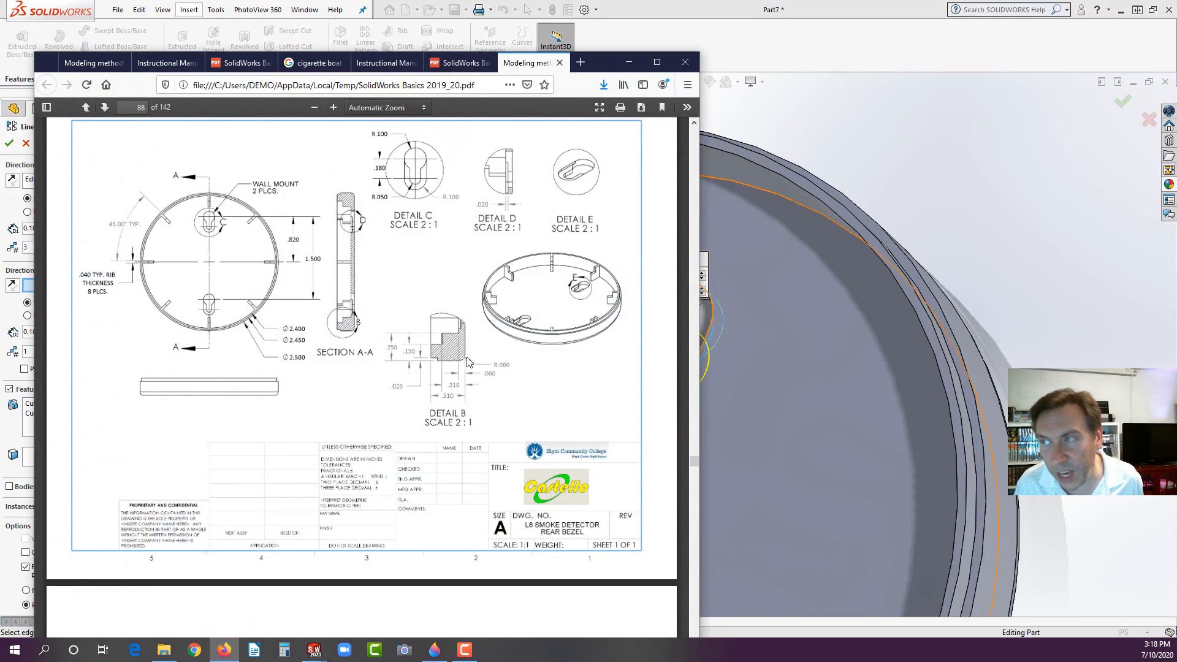
left_click(806, 47)
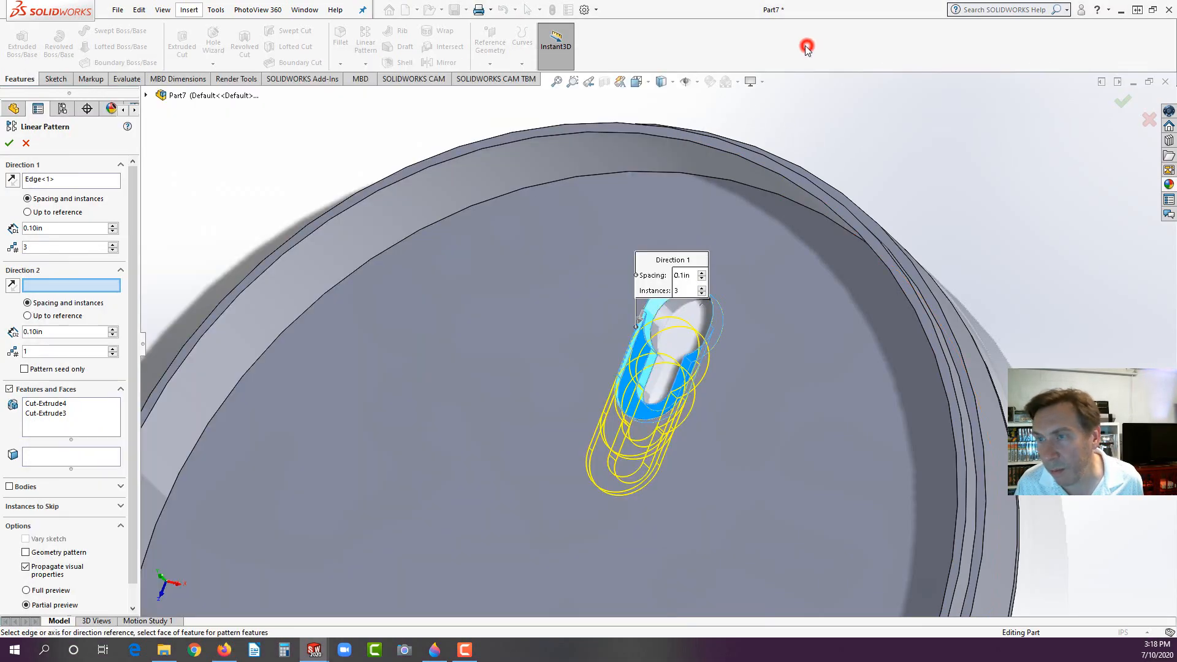
left_click(41, 227)
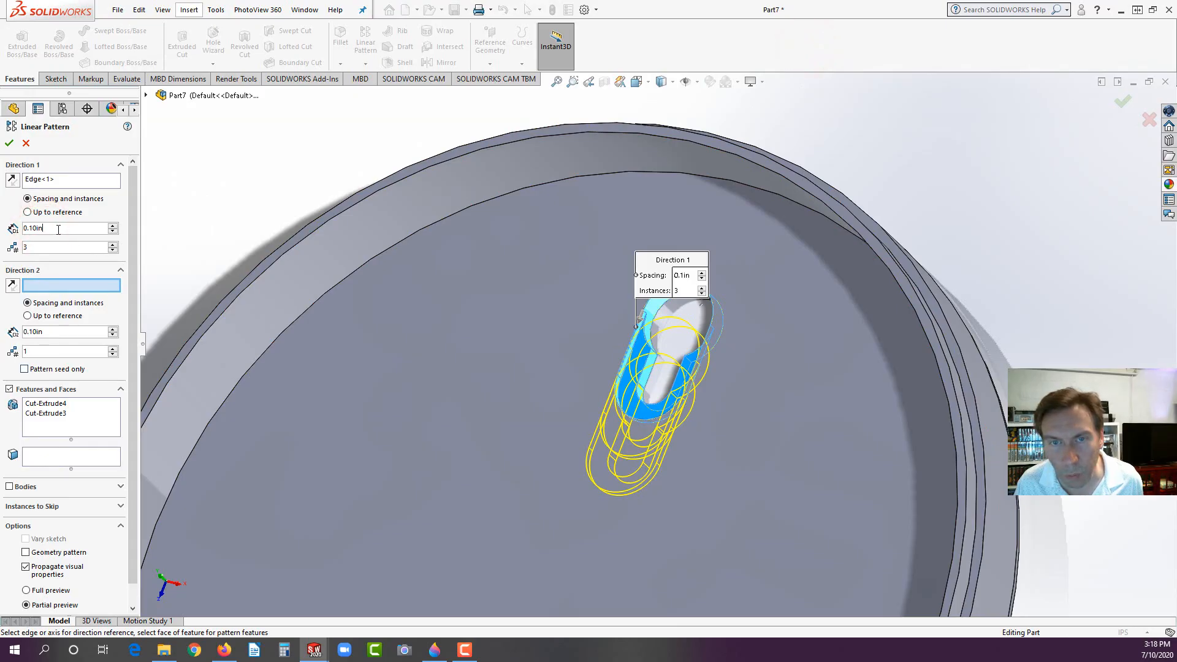
double_click(34, 228)
type("1.5")
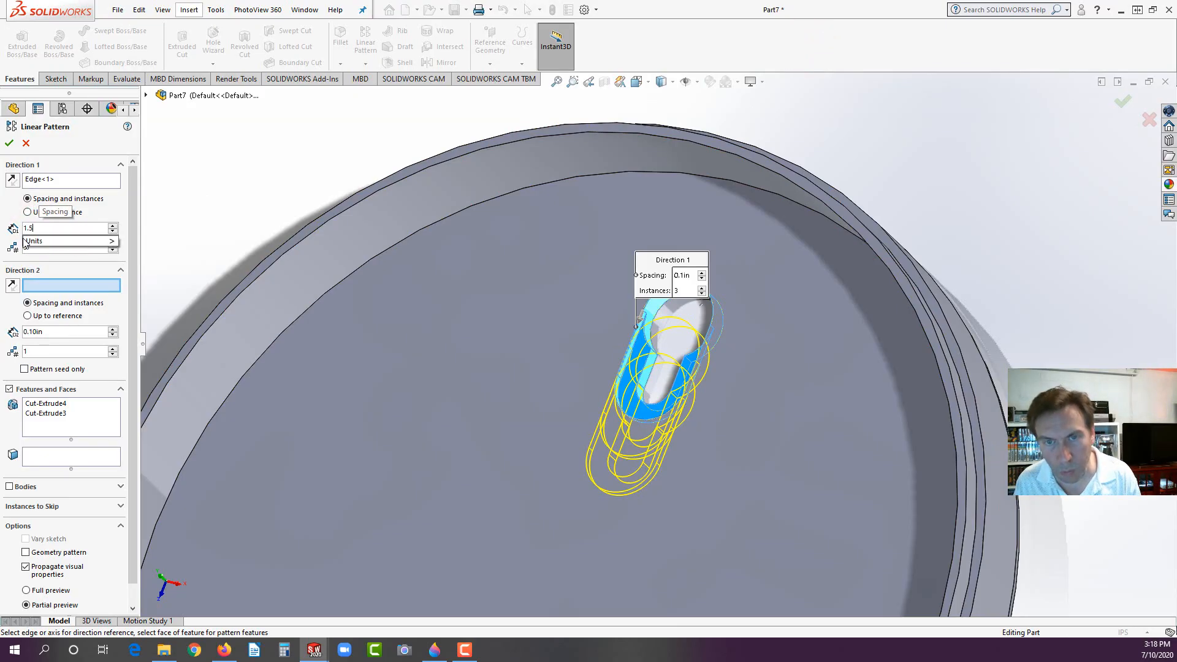
key("Return")
left_click(34, 250)
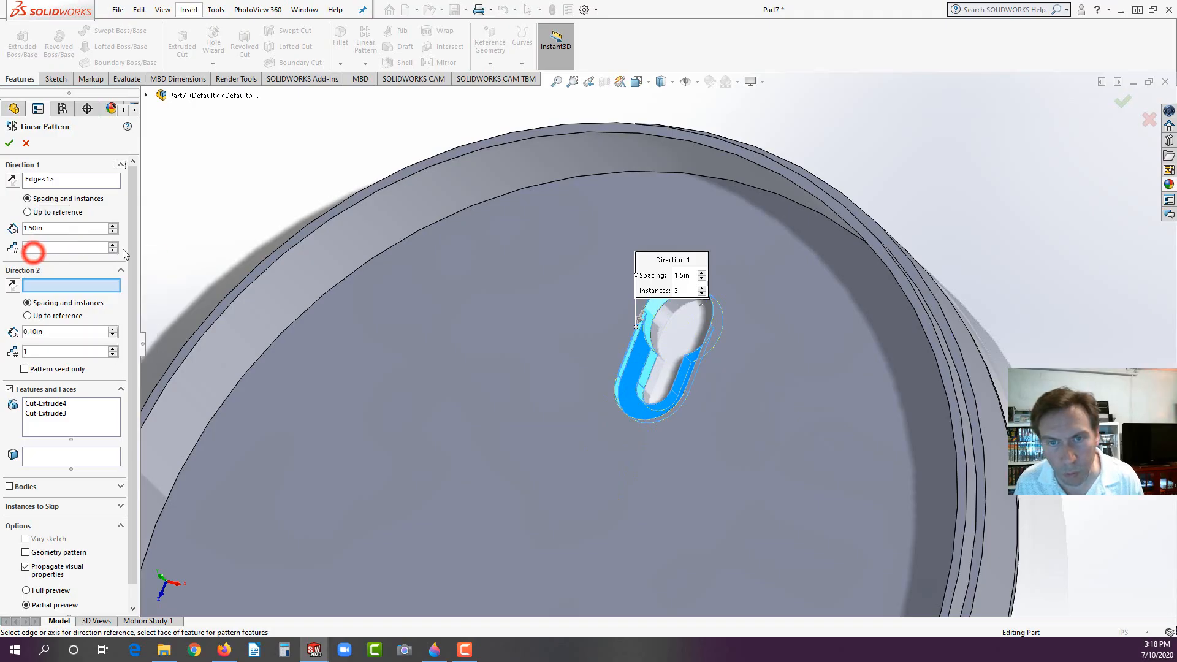
left_click(113, 250)
scroll(366, 381, "up", 10)
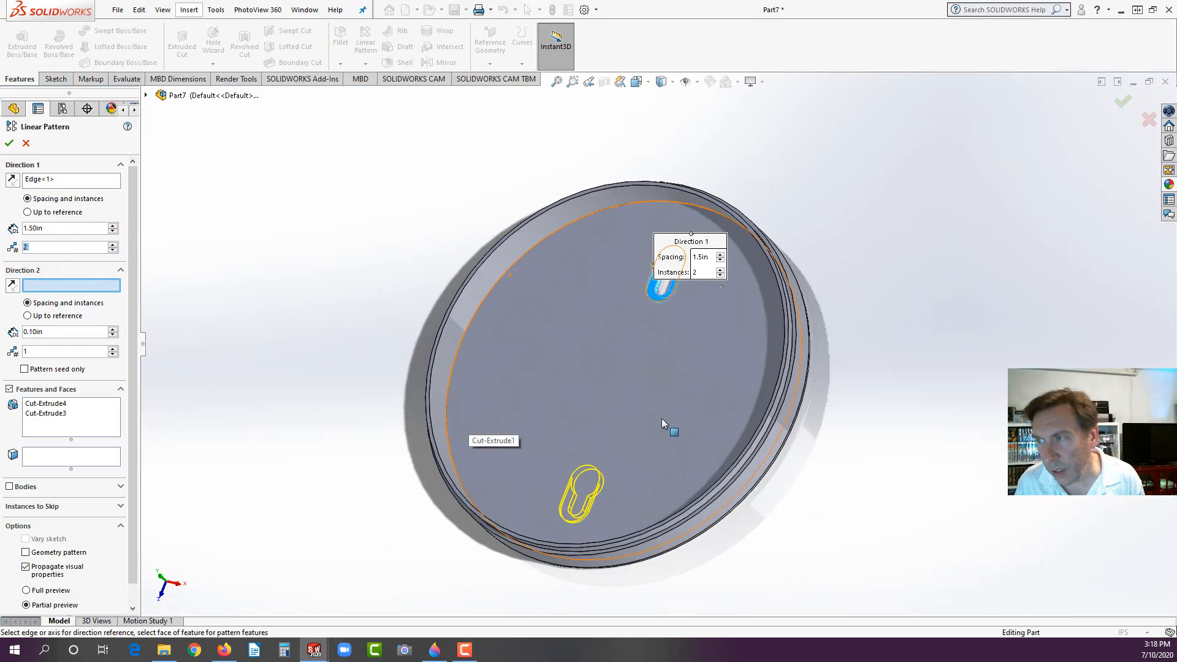
middle_click_drag(662, 419, 670, 467)
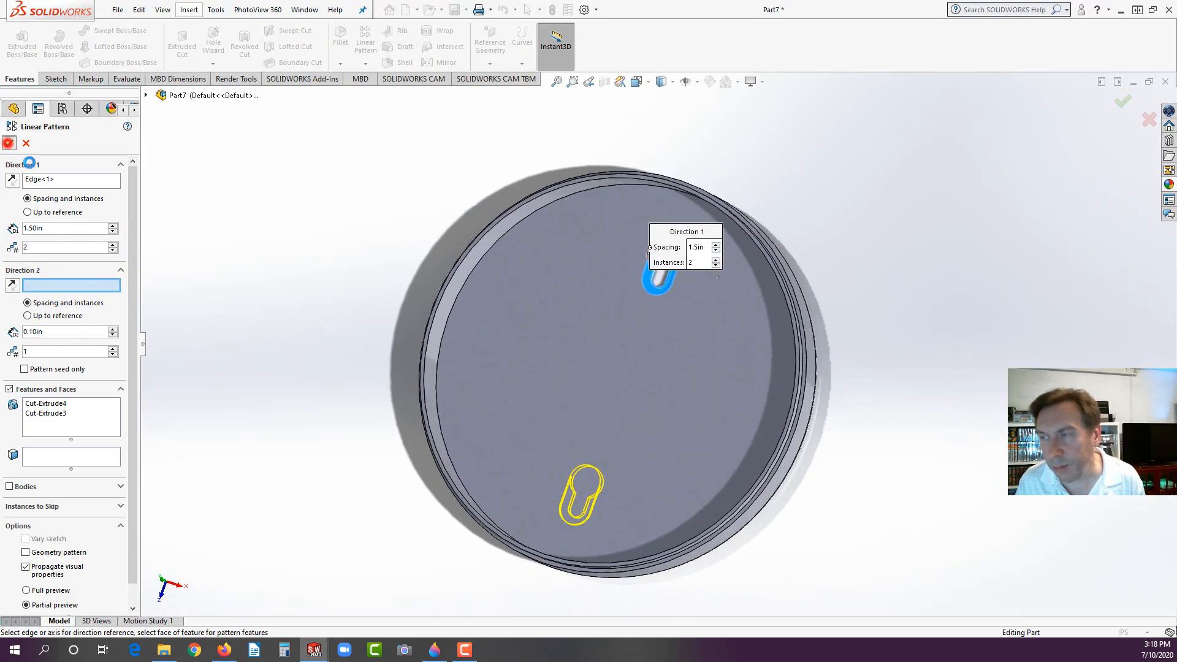
left_click(184, 242)
Step: Check the rib details on the bezel drawing in Firefox, and start a sketch on the bezel's flat outer back face
middle_click_drag(520, 366, 620, 347)
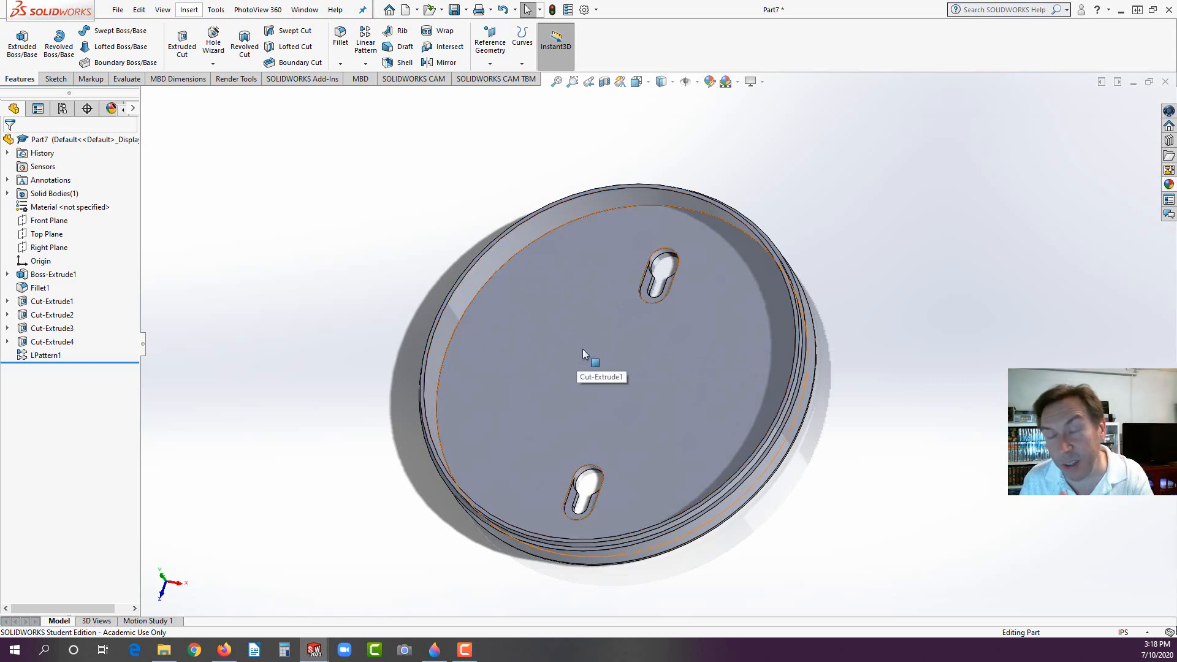
left_click(604, 359)
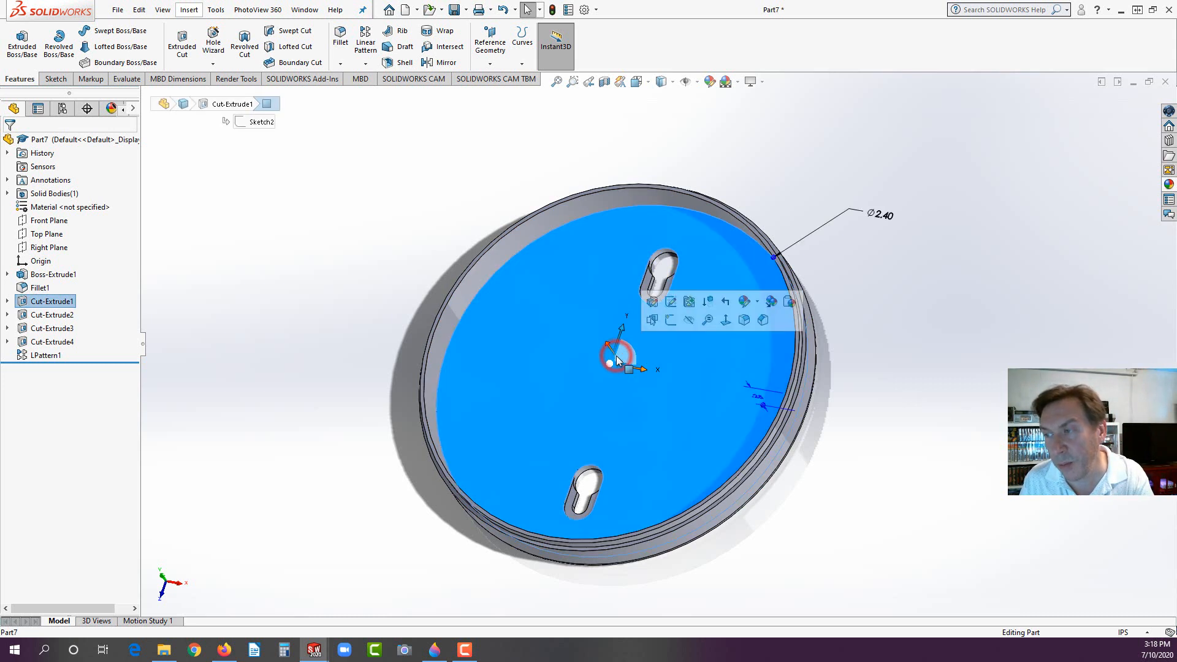
left_click(347, 344)
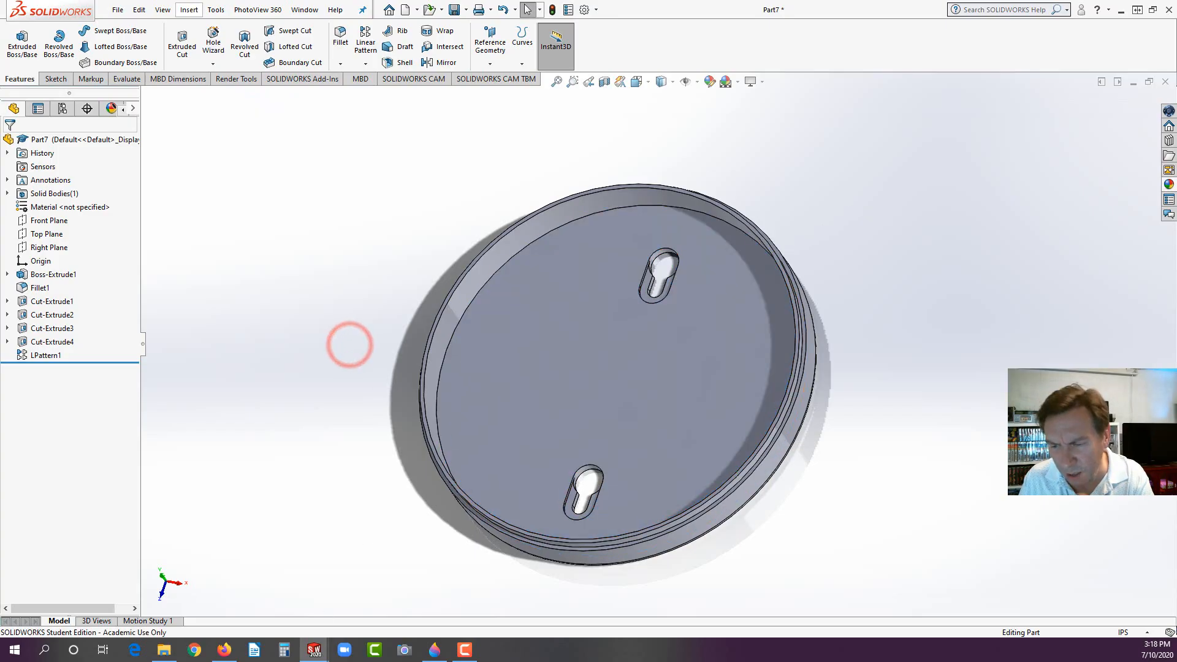
left_click(214, 651)
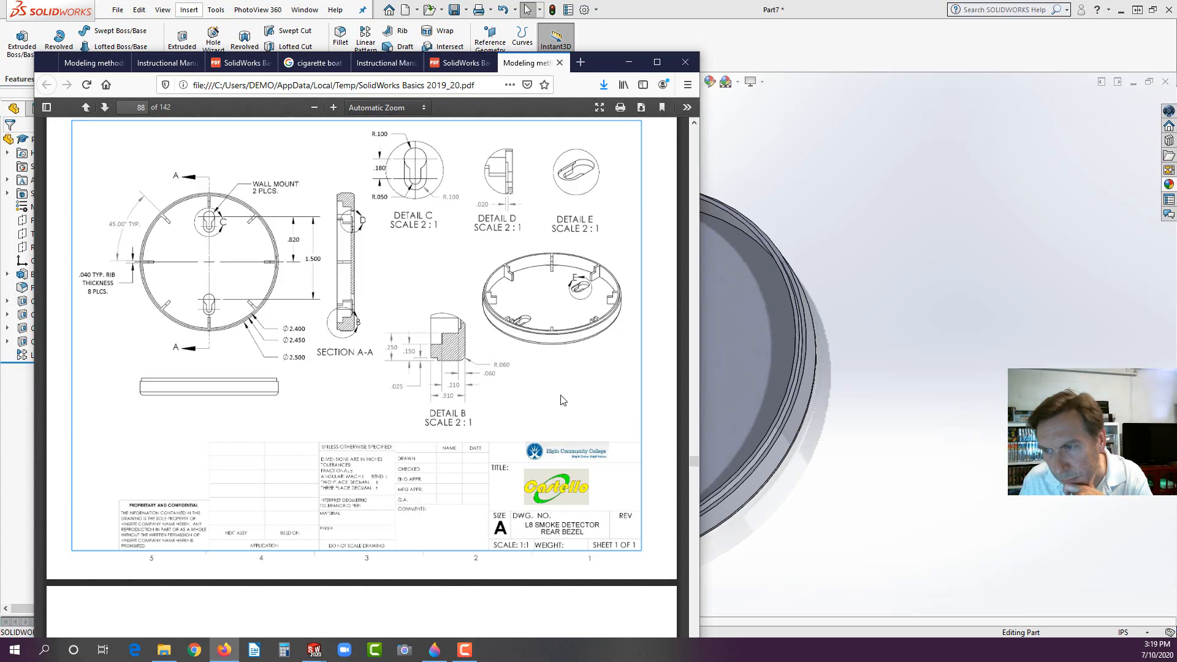
left_click(858, 543)
middle_click_drag(856, 497, 656, 395)
left_click(647, 385)
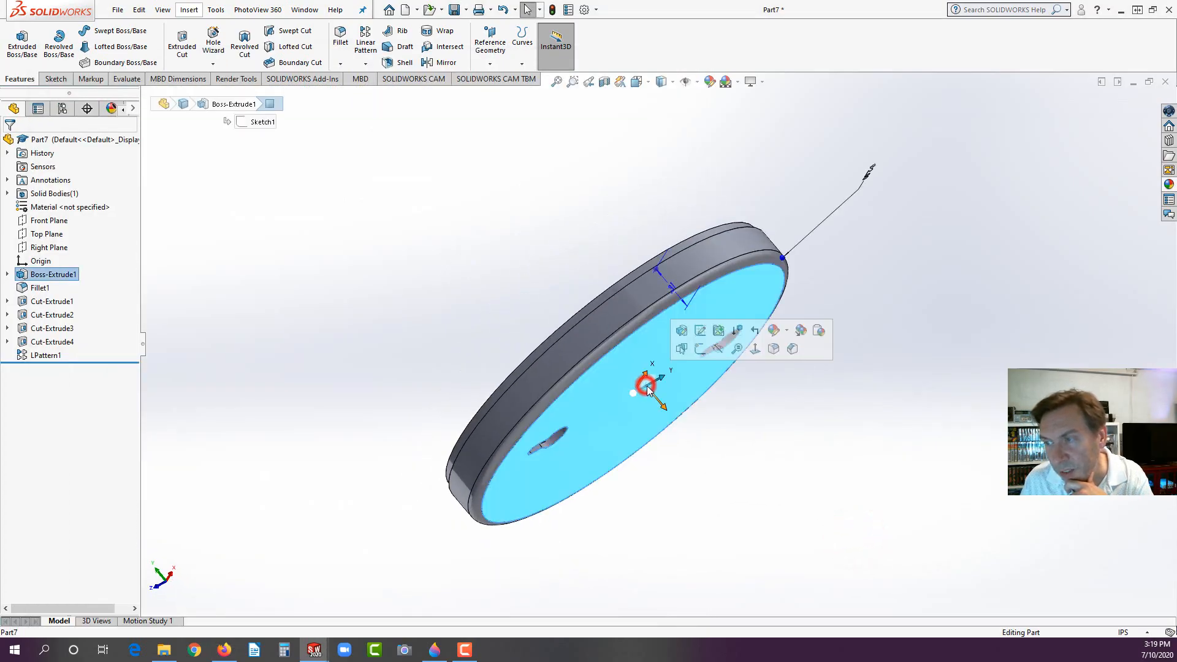
left_click(700, 350)
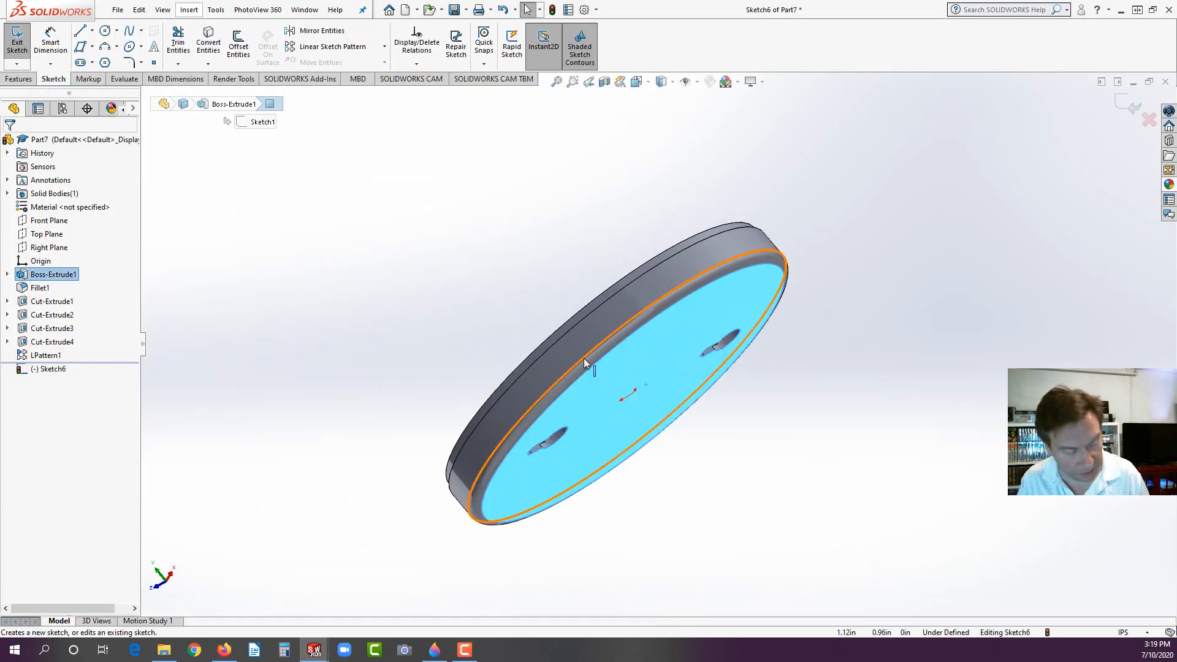
key("space")
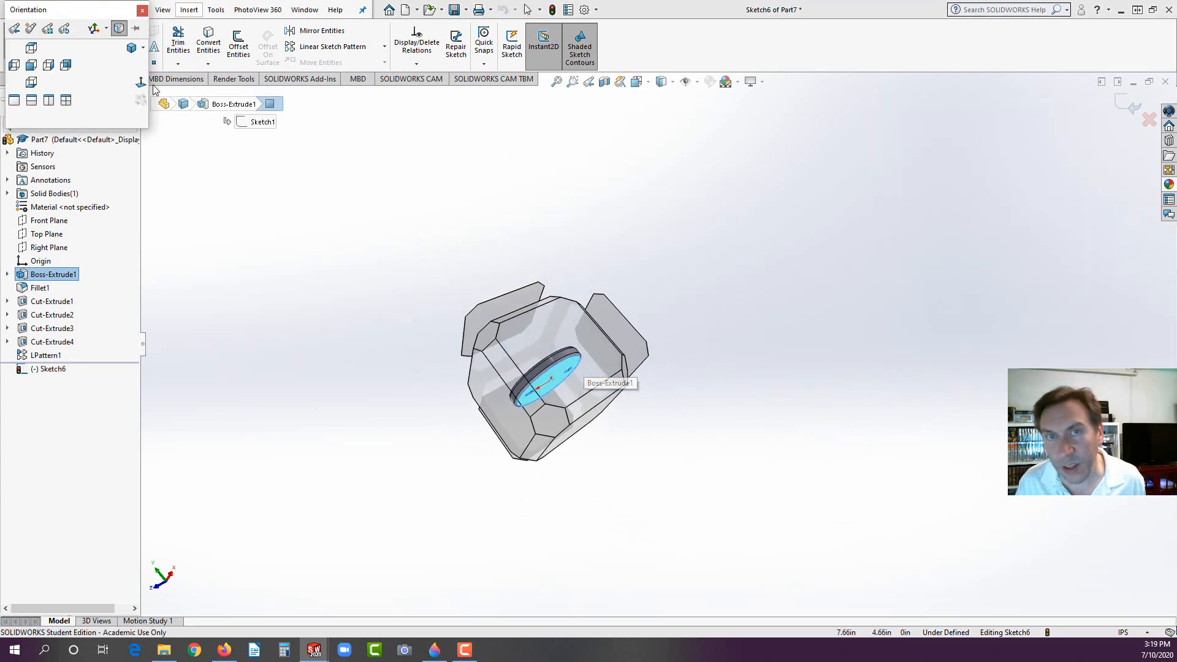
left_click(32, 48)
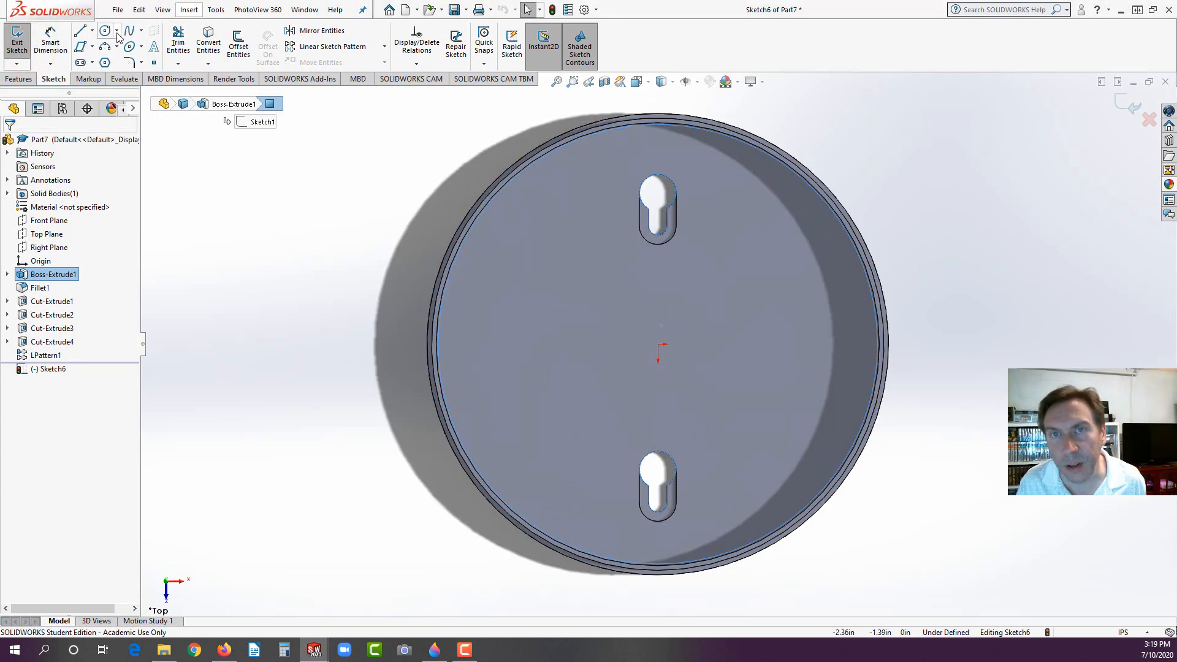
Step: Sketch a horizontal construction line about 1.25 in long from the origin to the bezel's outer circular edge
left_click(92, 31)
left_click(110, 68)
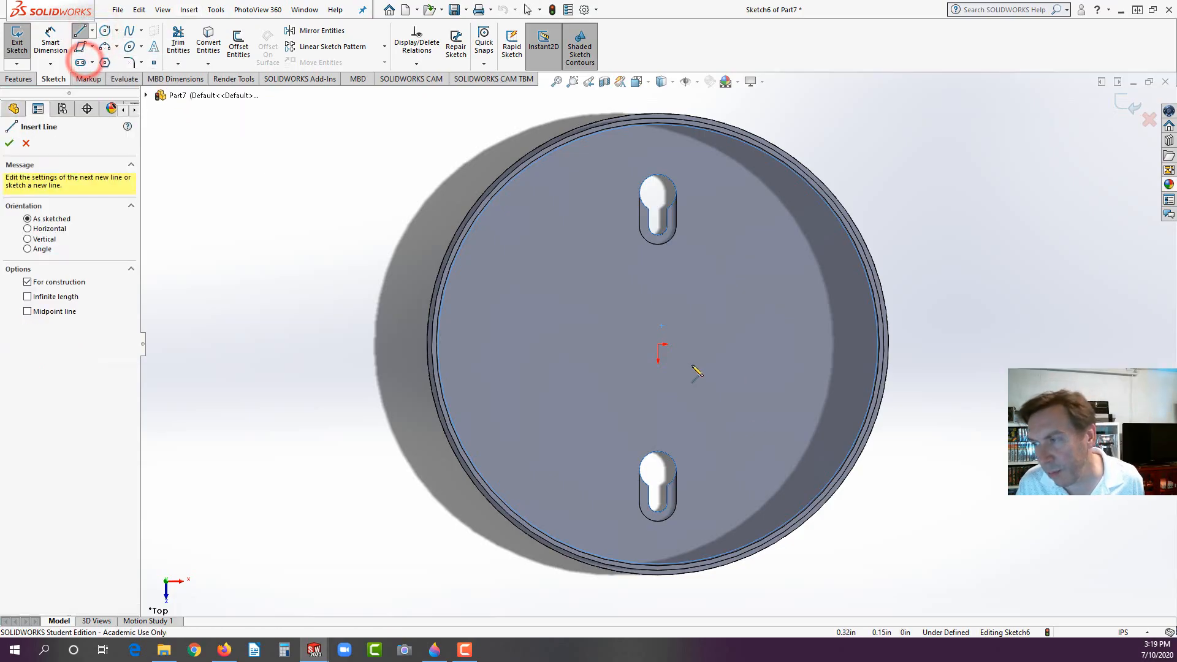
left_click(658, 344)
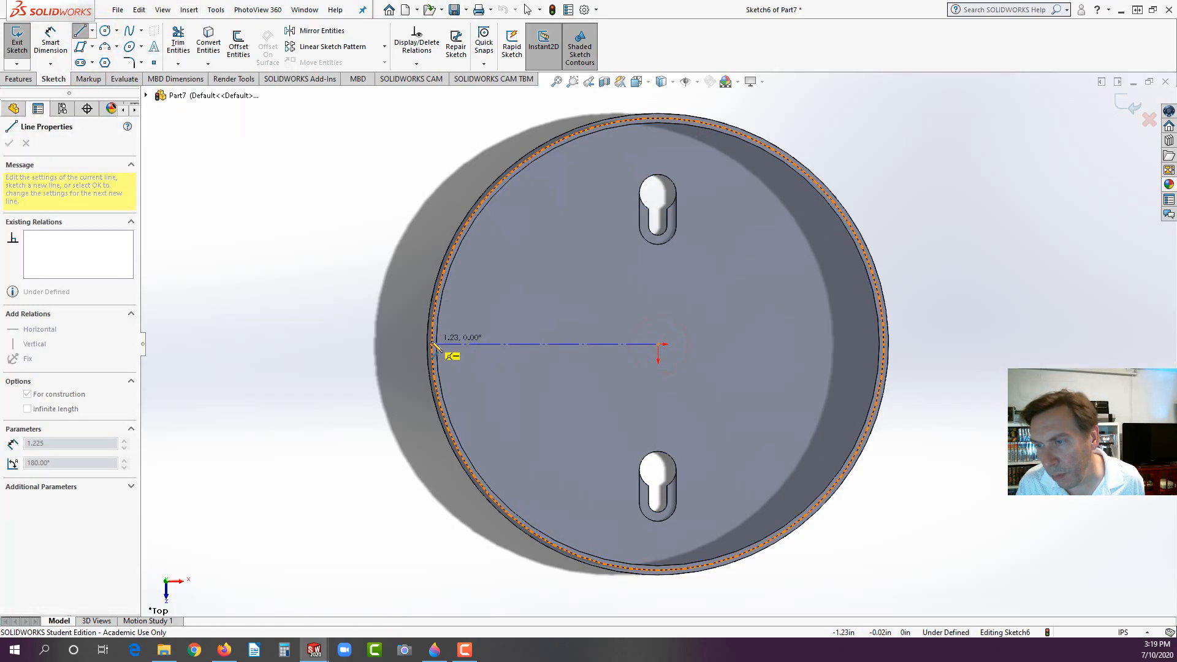
left_click(427, 344)
double_click(371, 398)
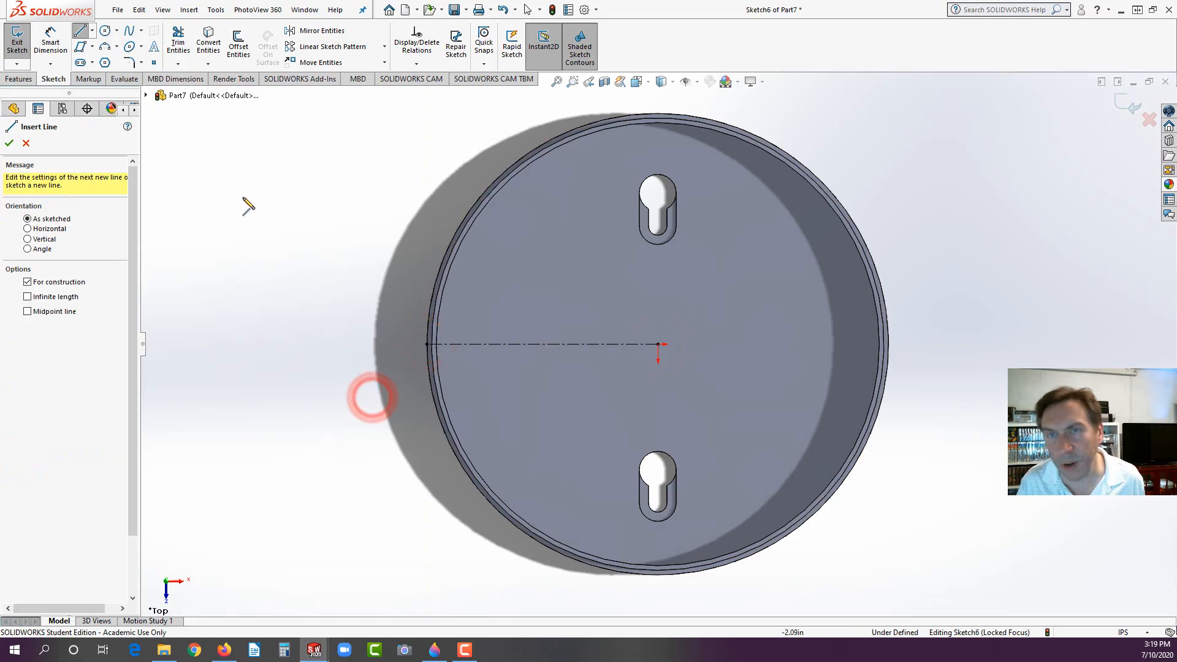
Step: Draw a thin center rectangle about 0.19 by 0.02 in, centred on the construction line near its outer end
left_click(93, 47)
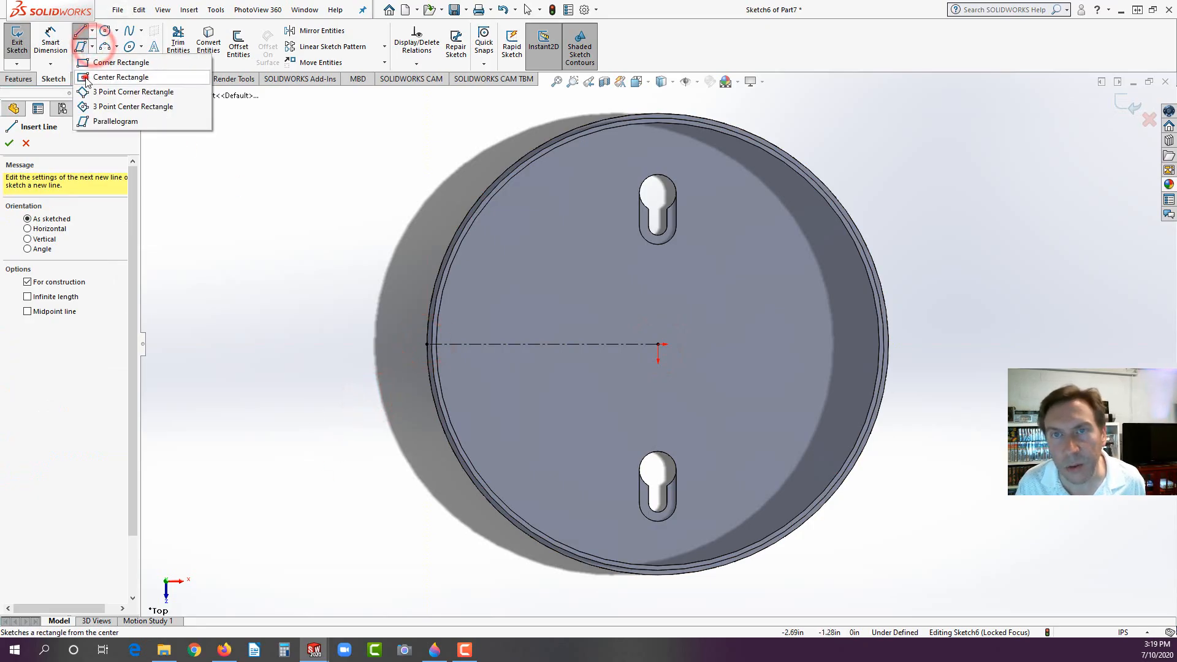
left_click(89, 74)
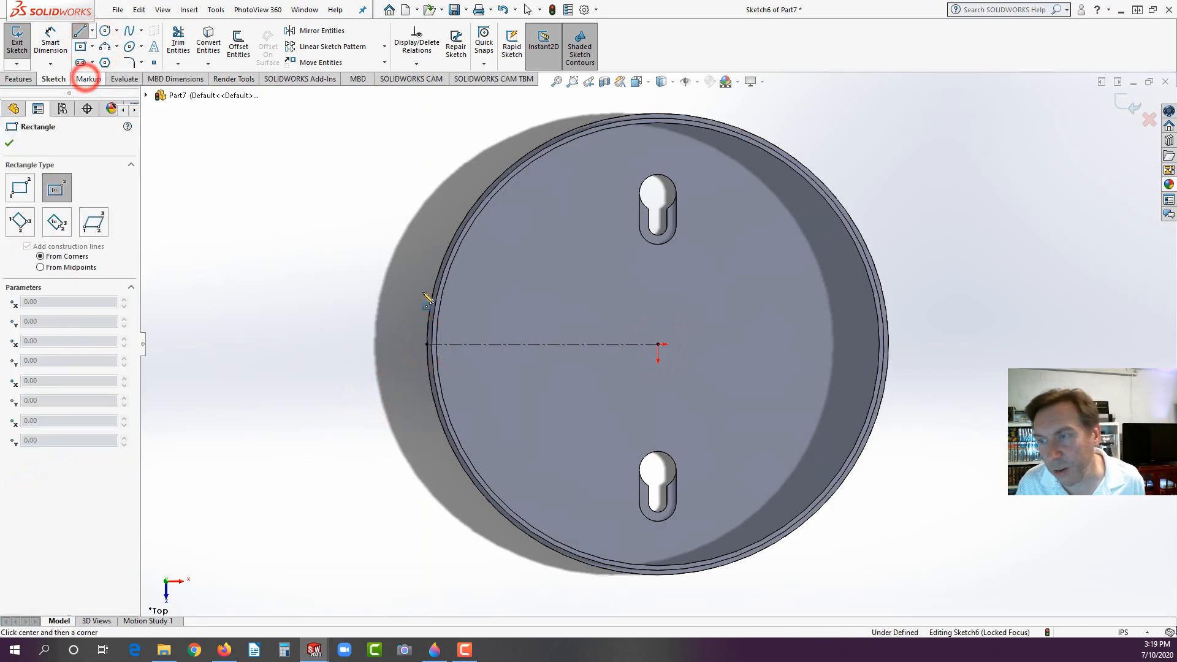
left_click(447, 344)
scroll(469, 347, "down", 3)
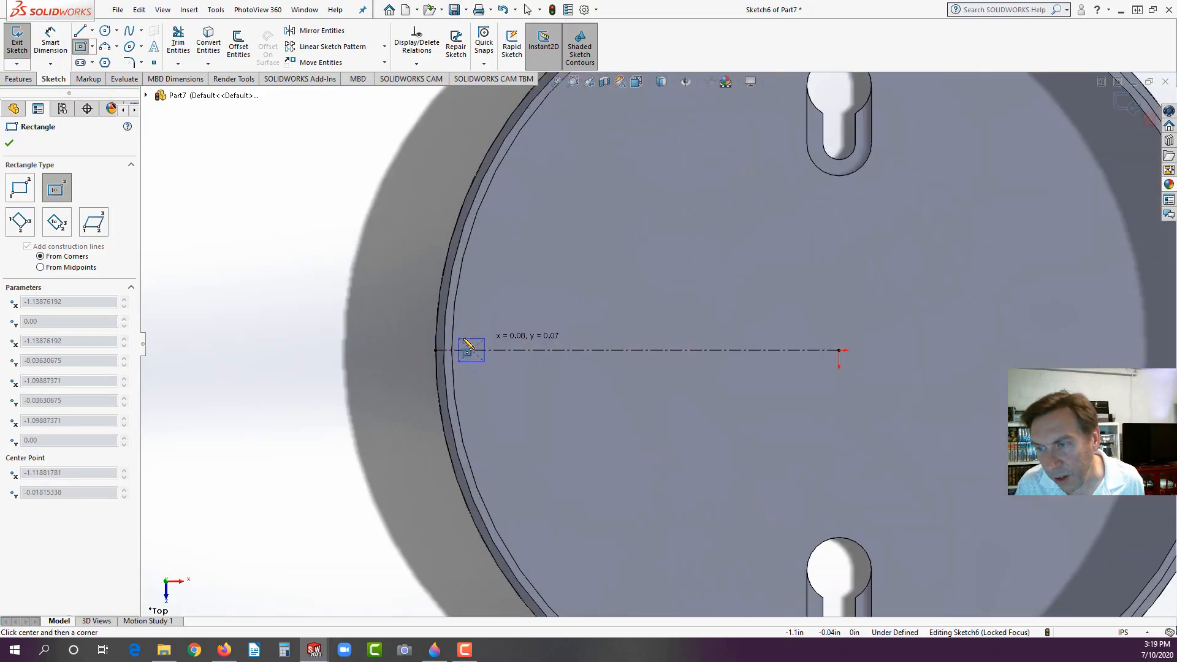
scroll(466, 348, "down", 3)
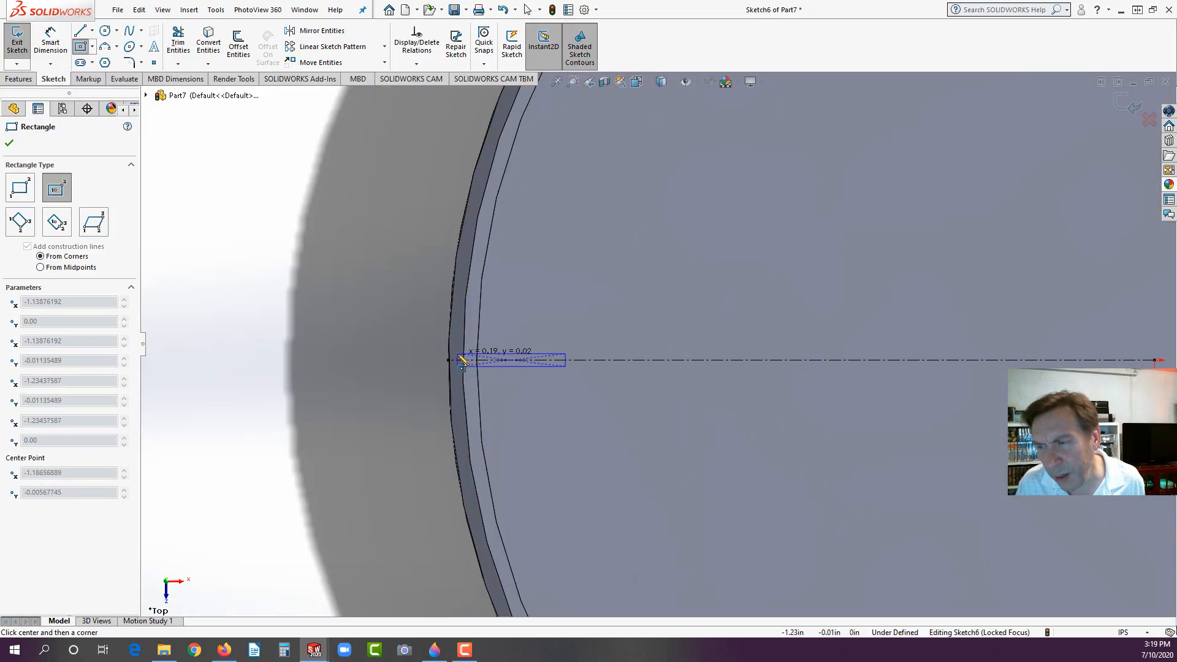
left_click(457, 366)
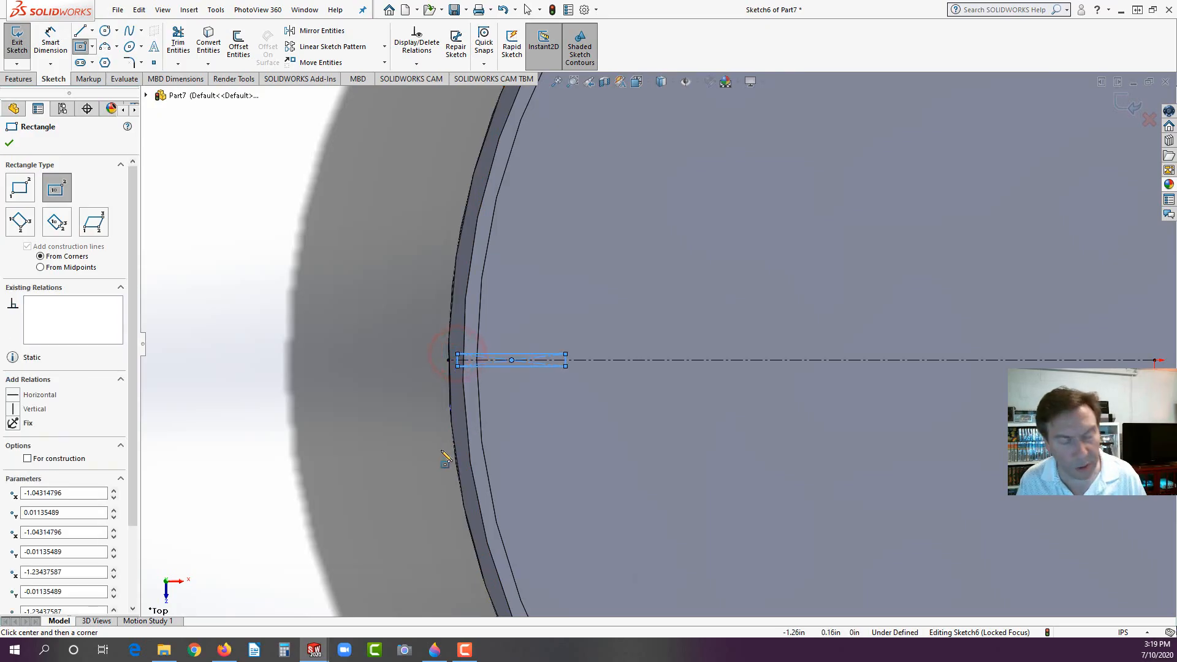
key("Escape")
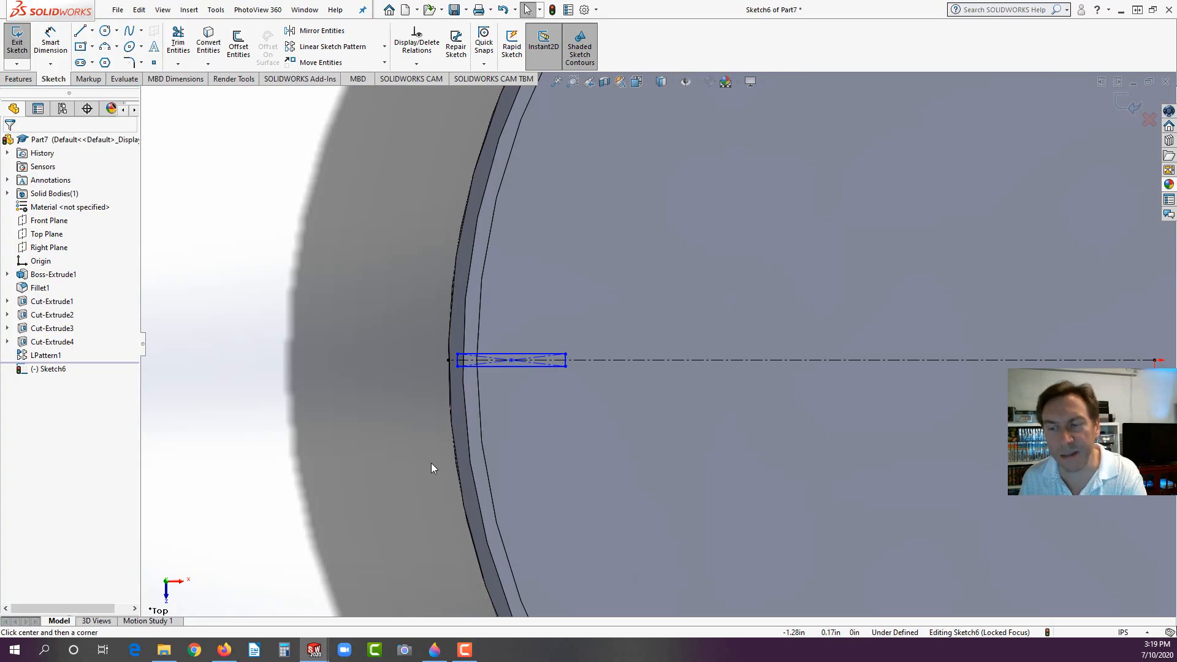
Step: Consult the drawing in Firefox, and dimension the rectangle's inner short side 0.25 in from the construction line's outer endpoint
left_click(224, 651)
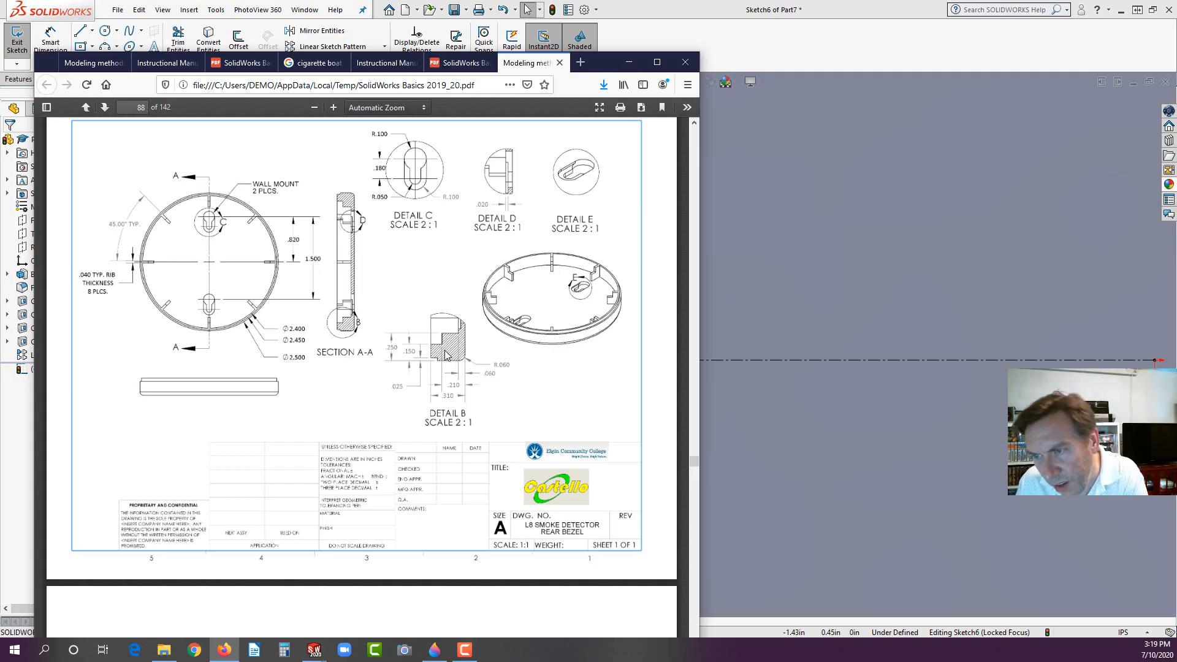
left_click(5, 436)
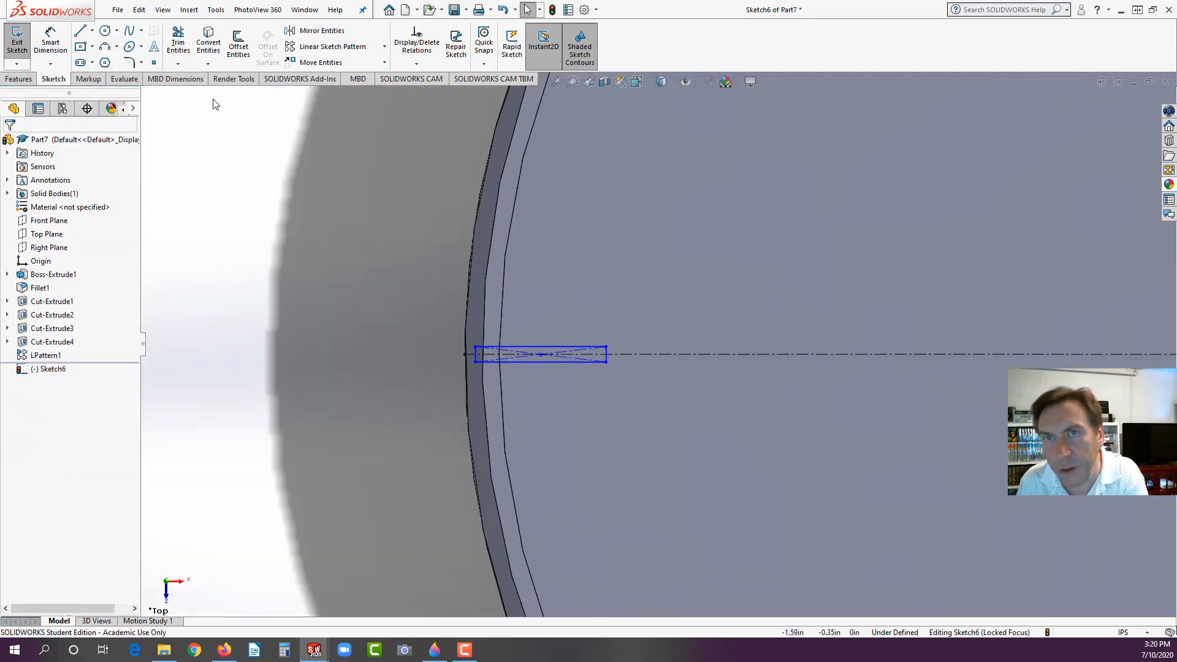
left_click(50, 41)
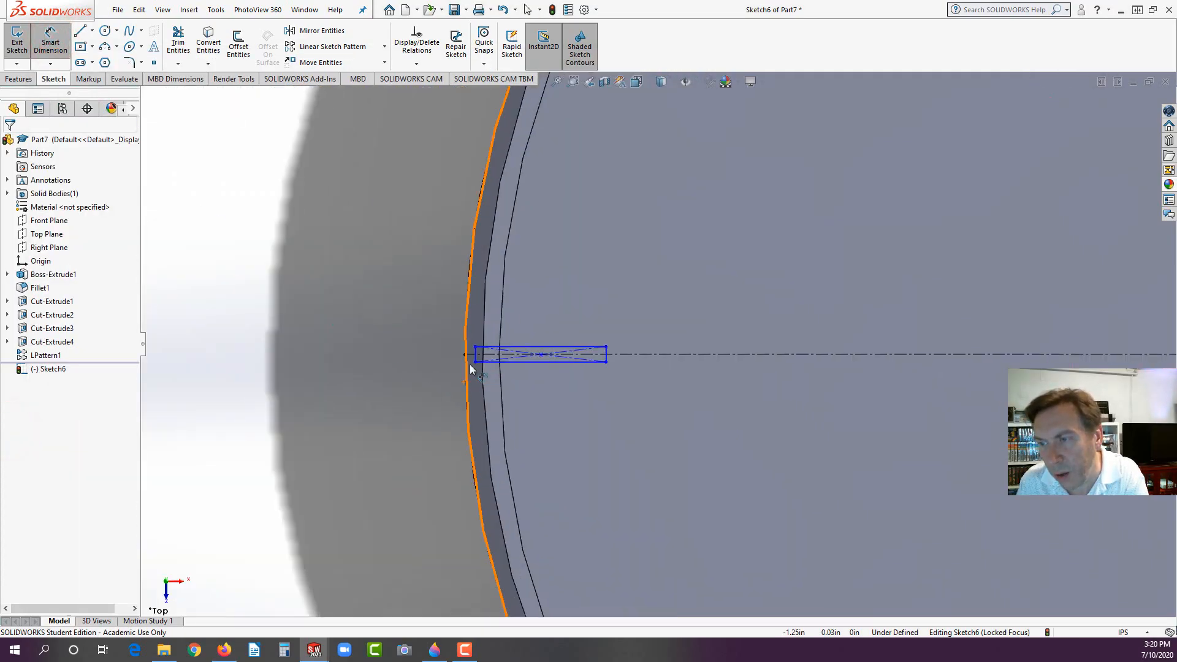
left_click(466, 355)
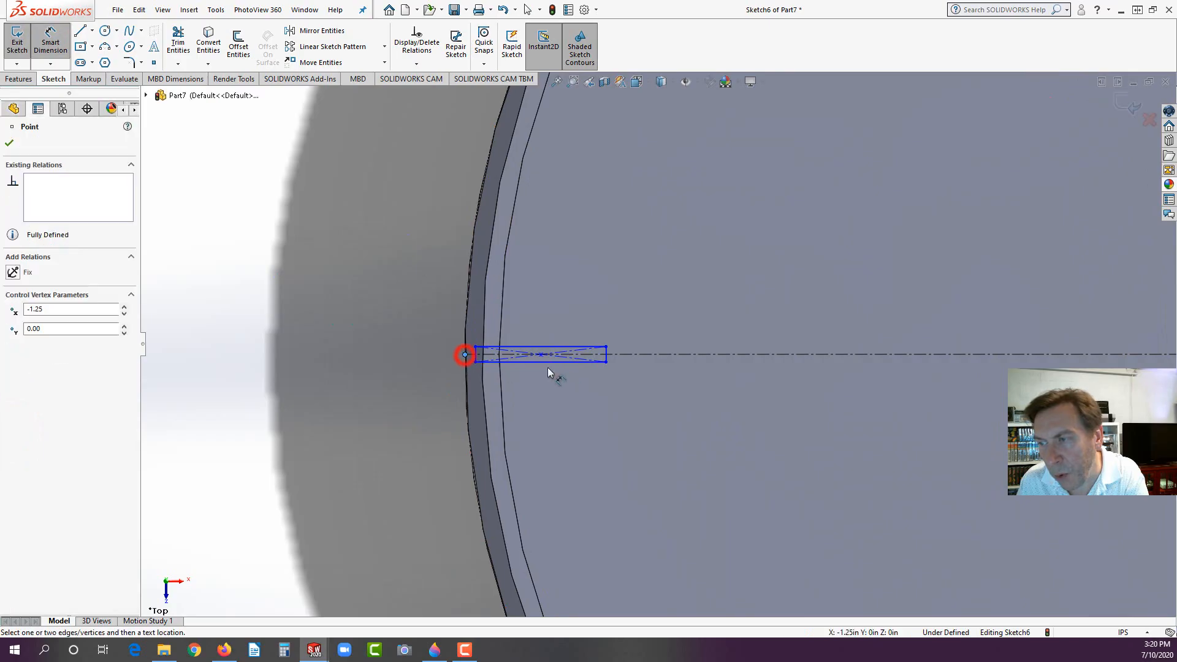
left_click(608, 355)
left_click(542, 260)
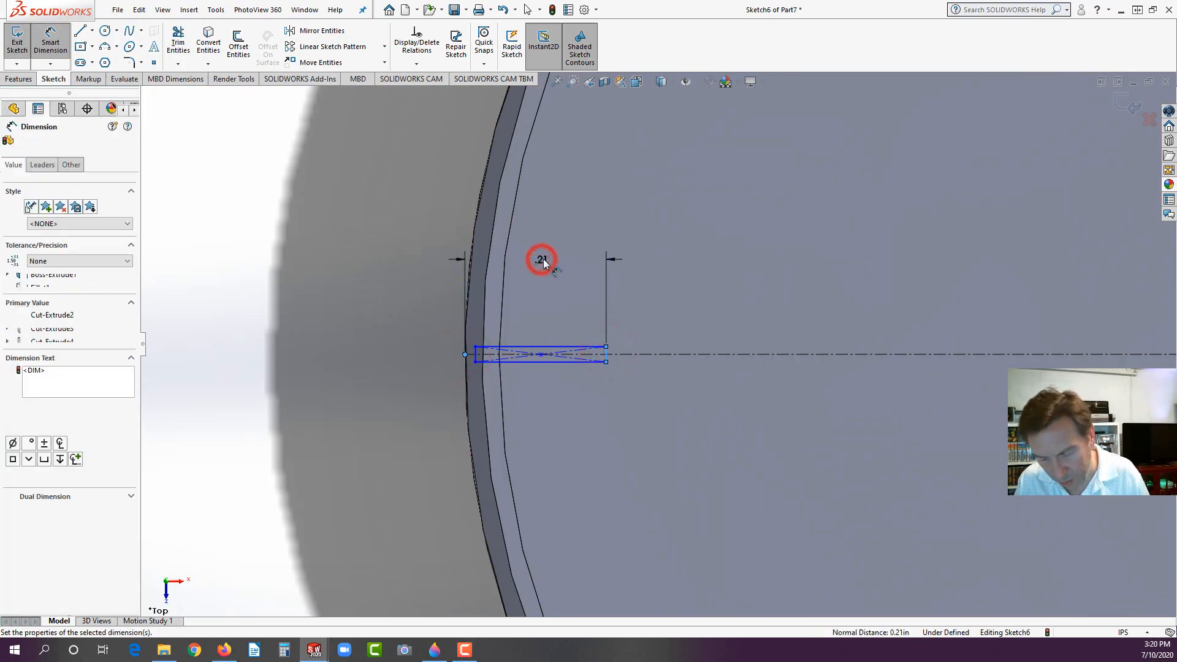
type(".25")
key("Return")
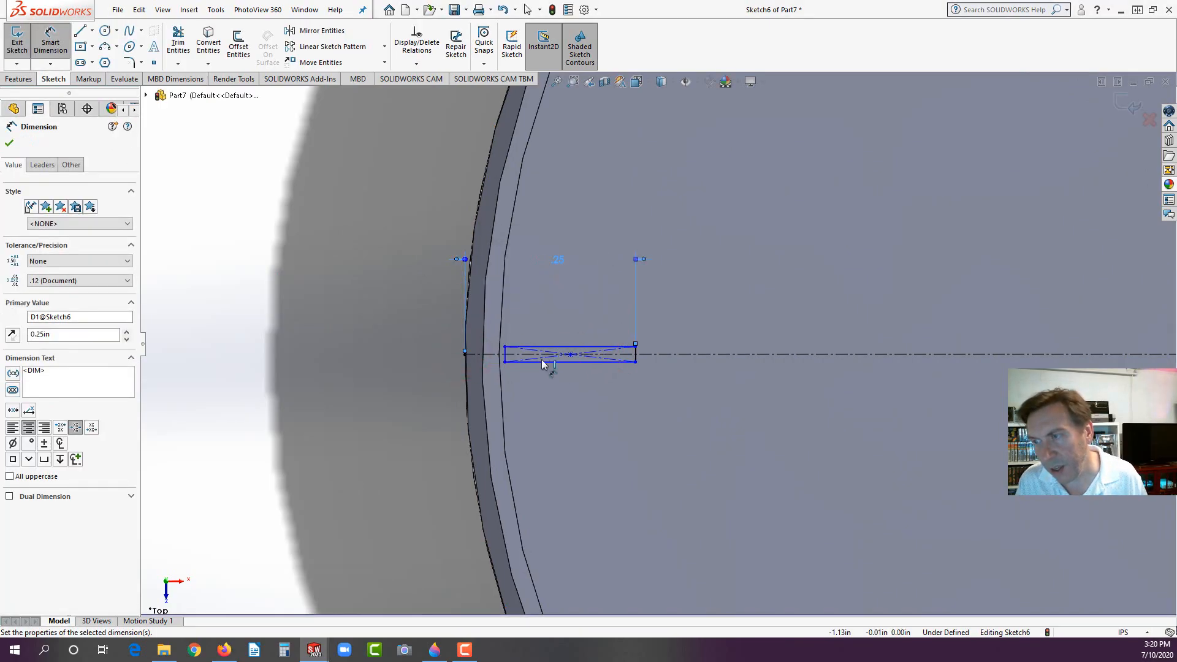
key("Escape")
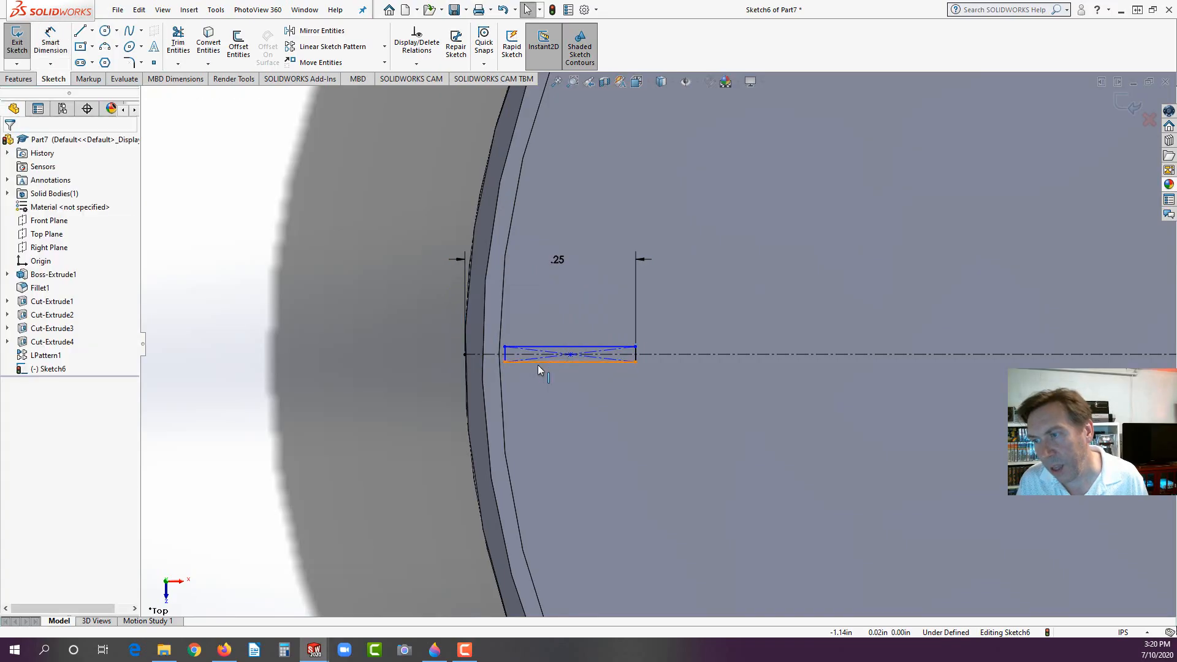
Step: Make the rectangle's outer short side tangent to the middle of the three circular rim edges
left_click(507, 352)
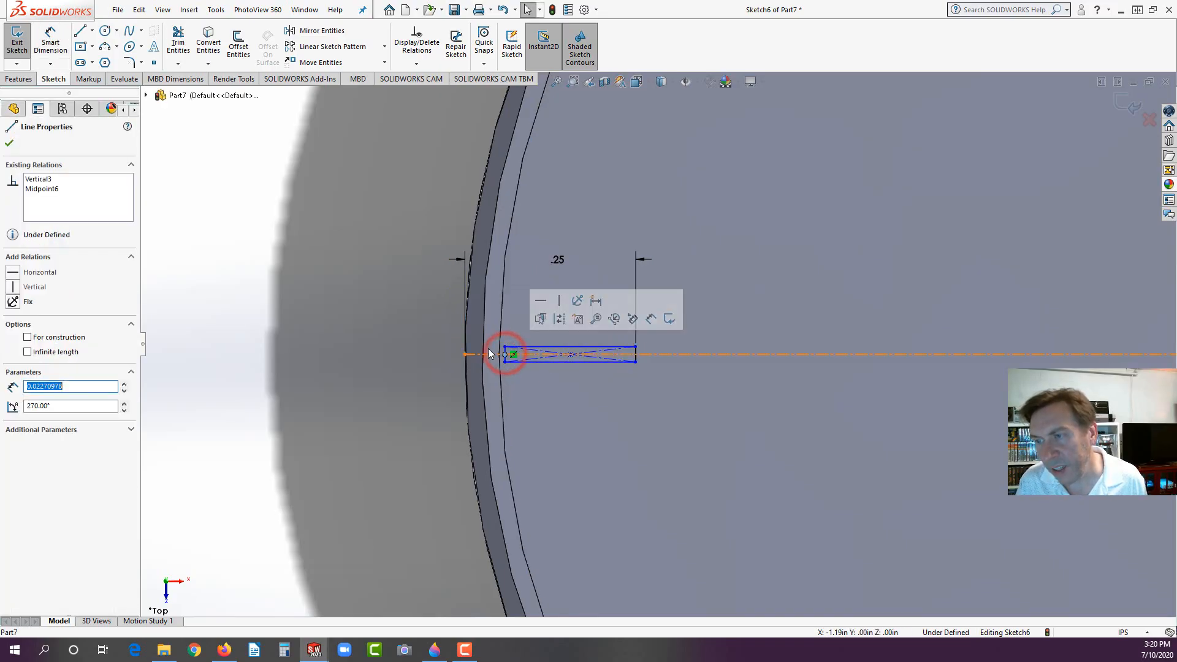
left_click(413, 343)
scroll(512, 335, "down", 4)
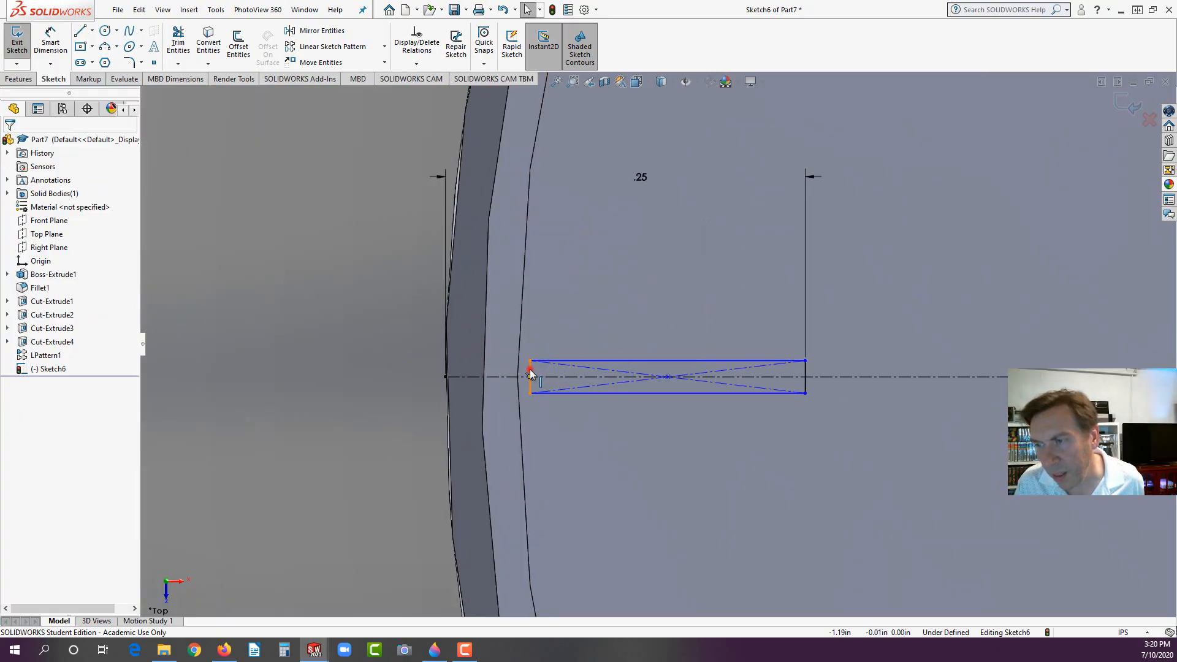
left_click(530, 372)
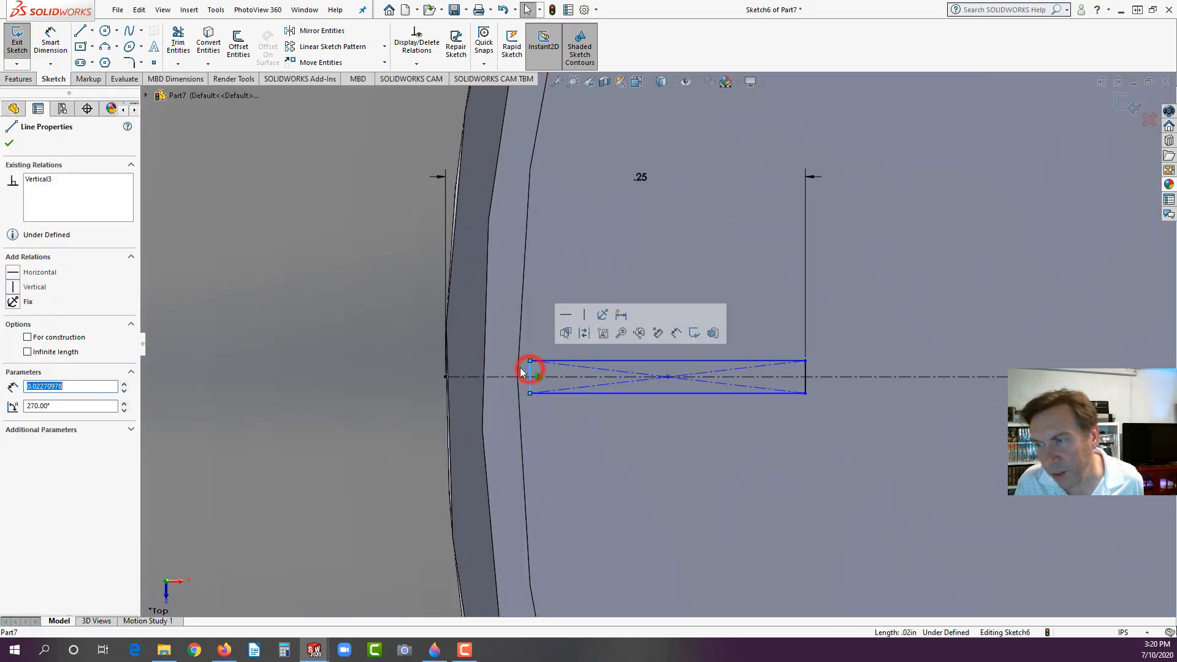
left_click(483, 352, "ctrl")
left_click(11, 342)
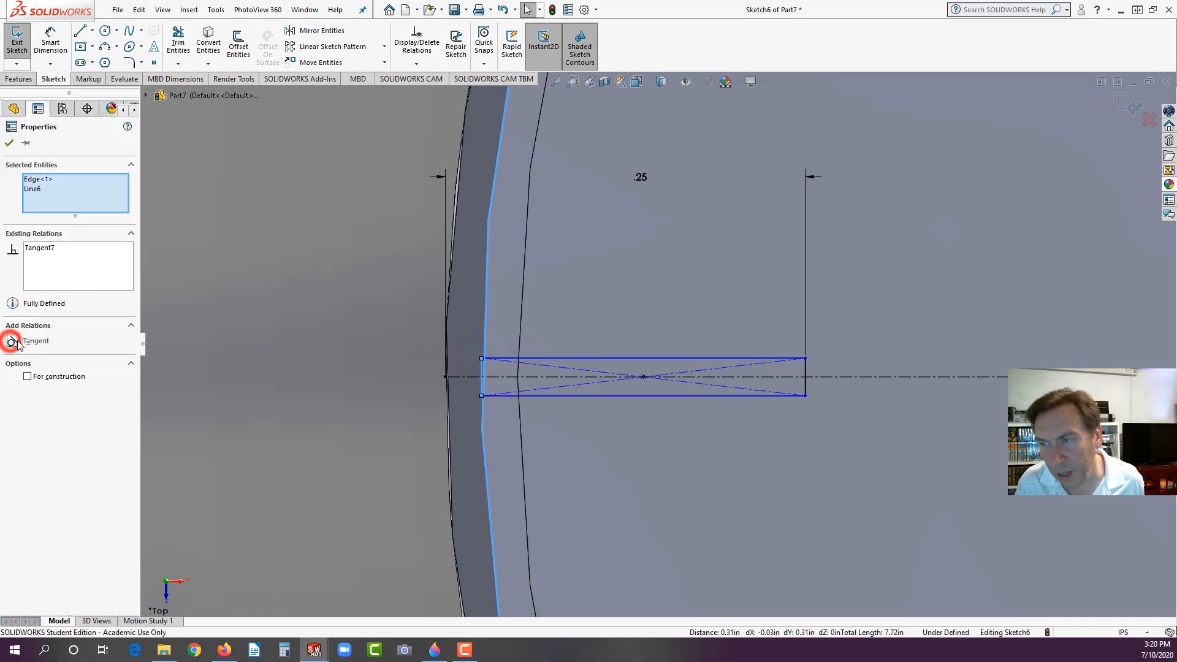
Step: Dimension the rectangle's outer short side to set the rib thickness to 0.04 in
scroll(318, 429, "up", 3)
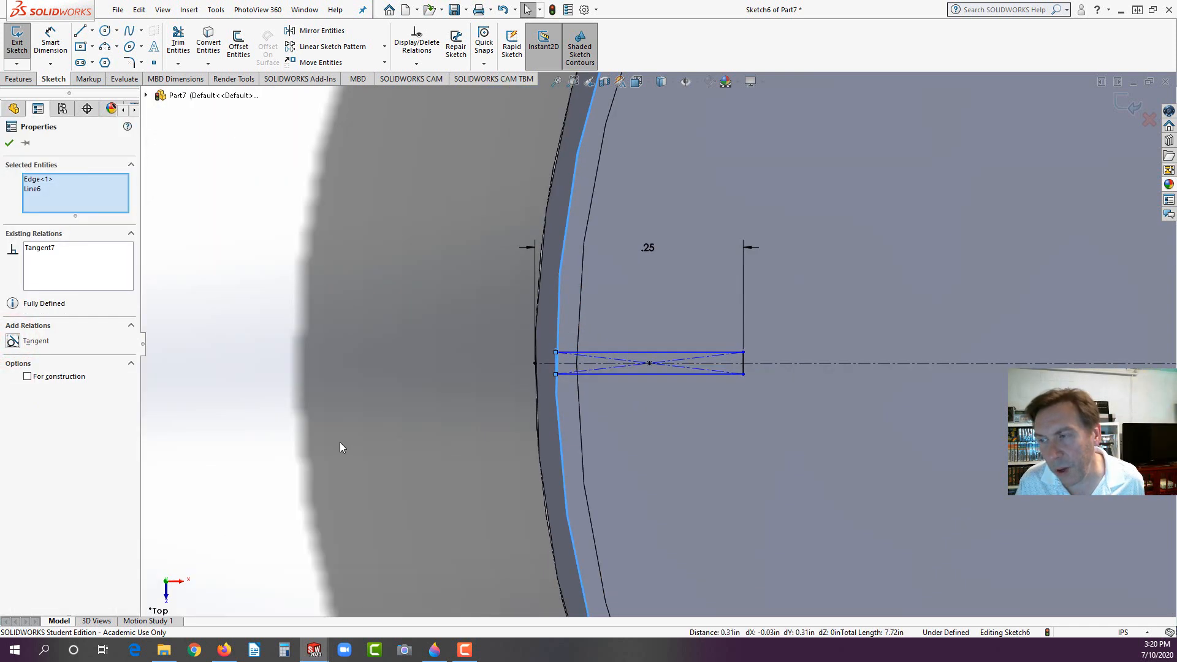
scroll(352, 451, "up", 1)
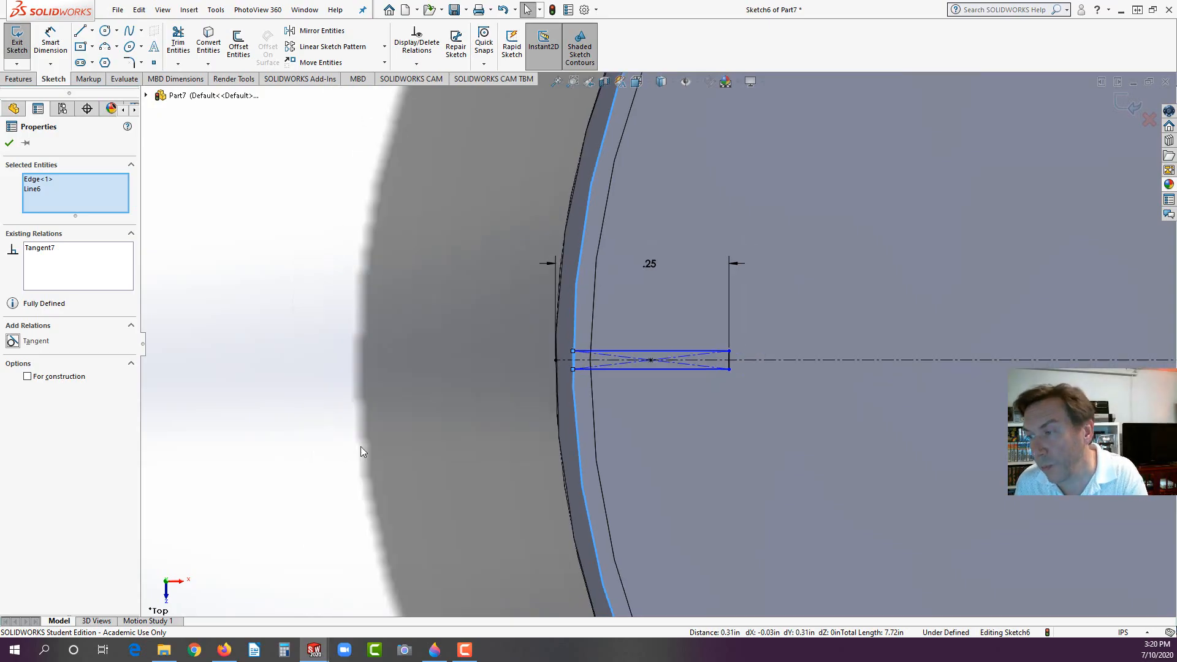
left_click(50, 41)
left_click(573, 361)
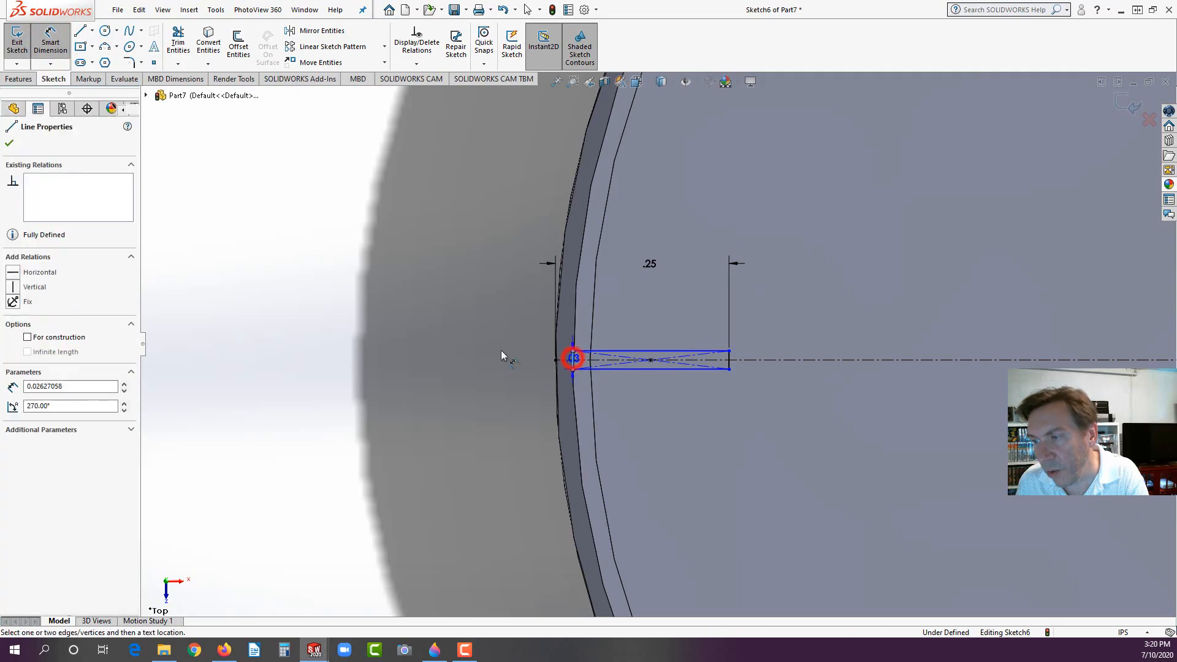
left_click(562, 359)
left_click(487, 324)
type(".04")
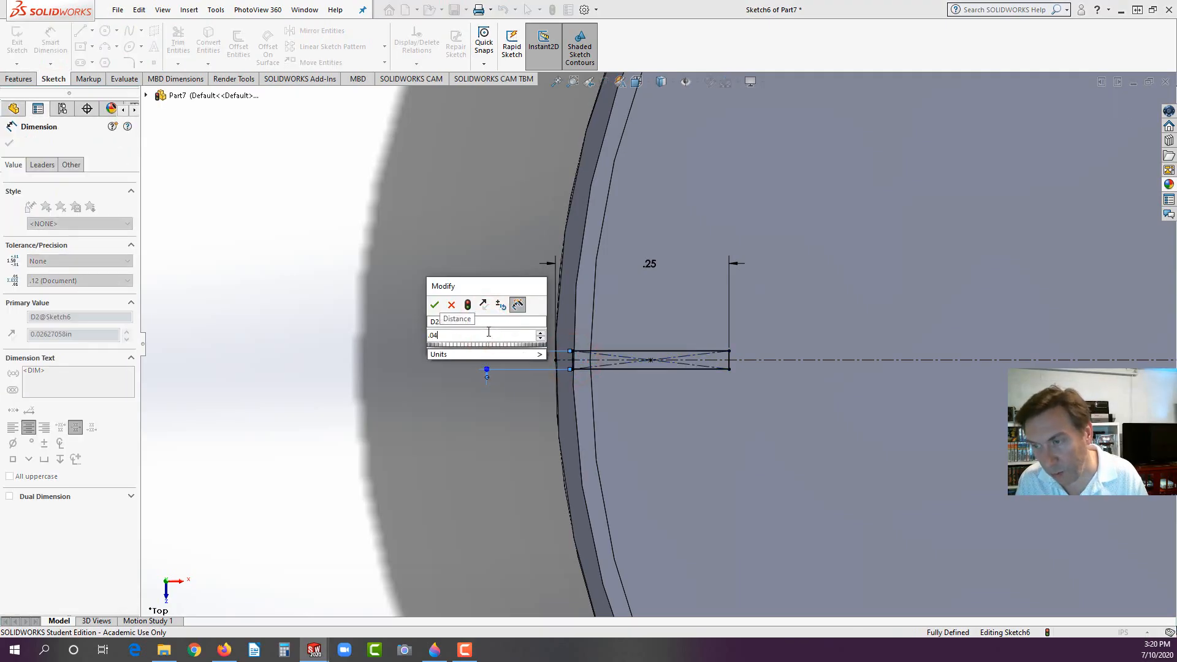
key("Return")
left_click(472, 406)
Step: Start a blind boss extrusion of the rib rectangle, reversed to rise from the bezel floor, with a depth of 0.25 in
scroll(453, 429, "up", 2)
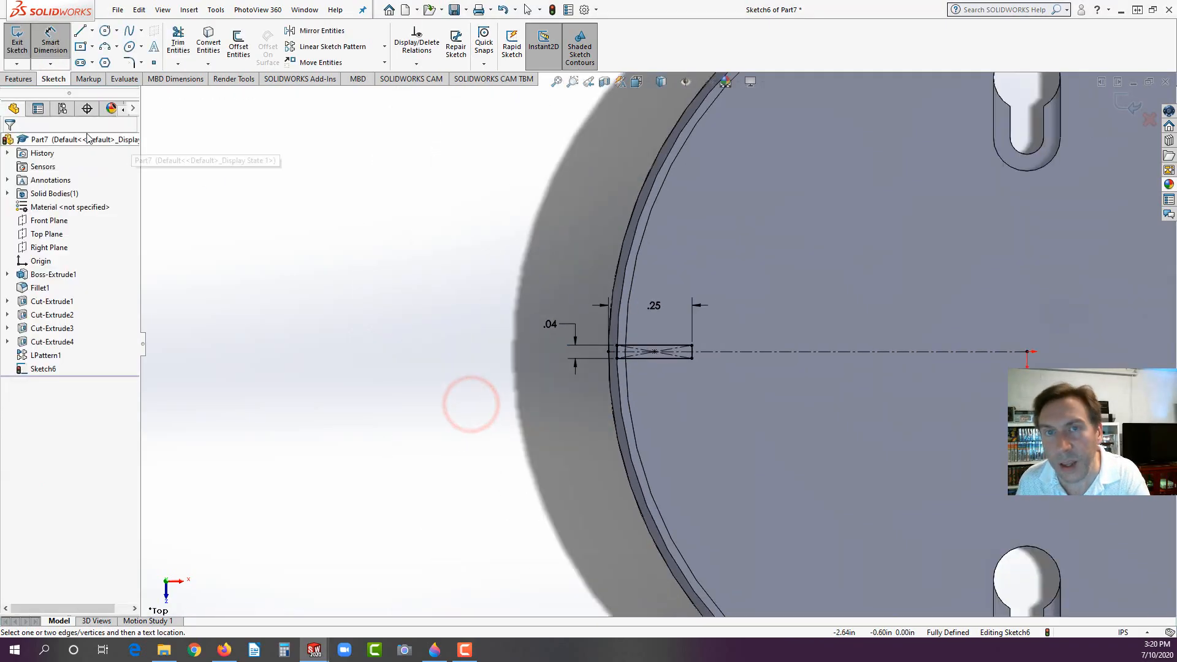
left_click(18, 78)
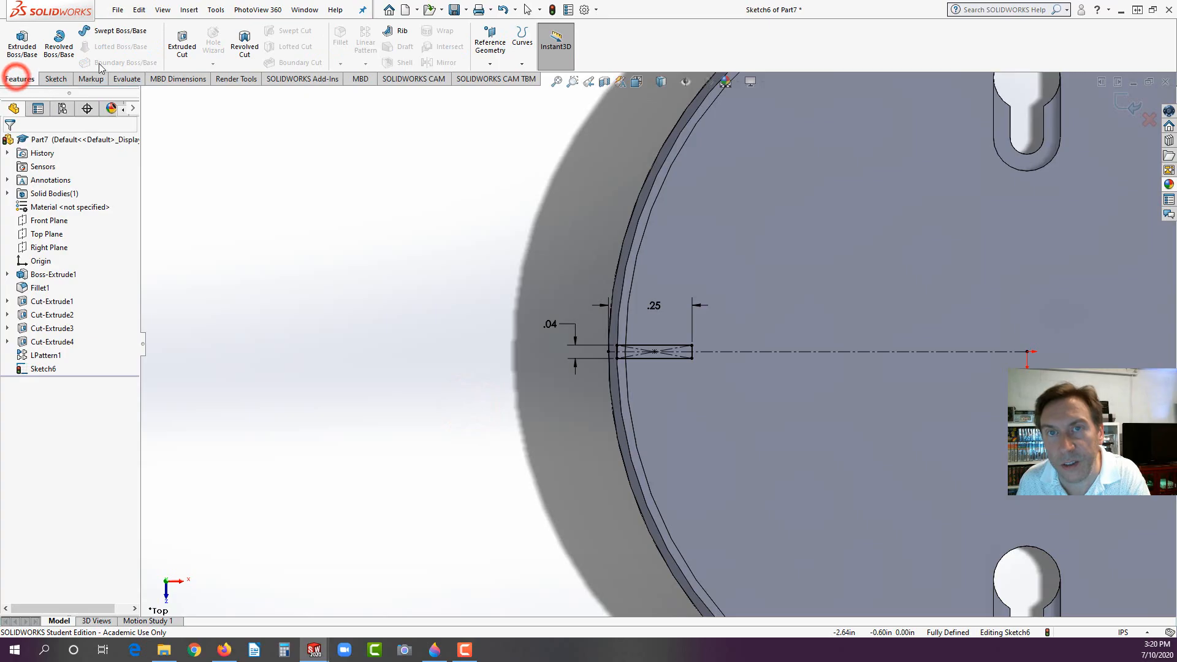
left_click(22, 41)
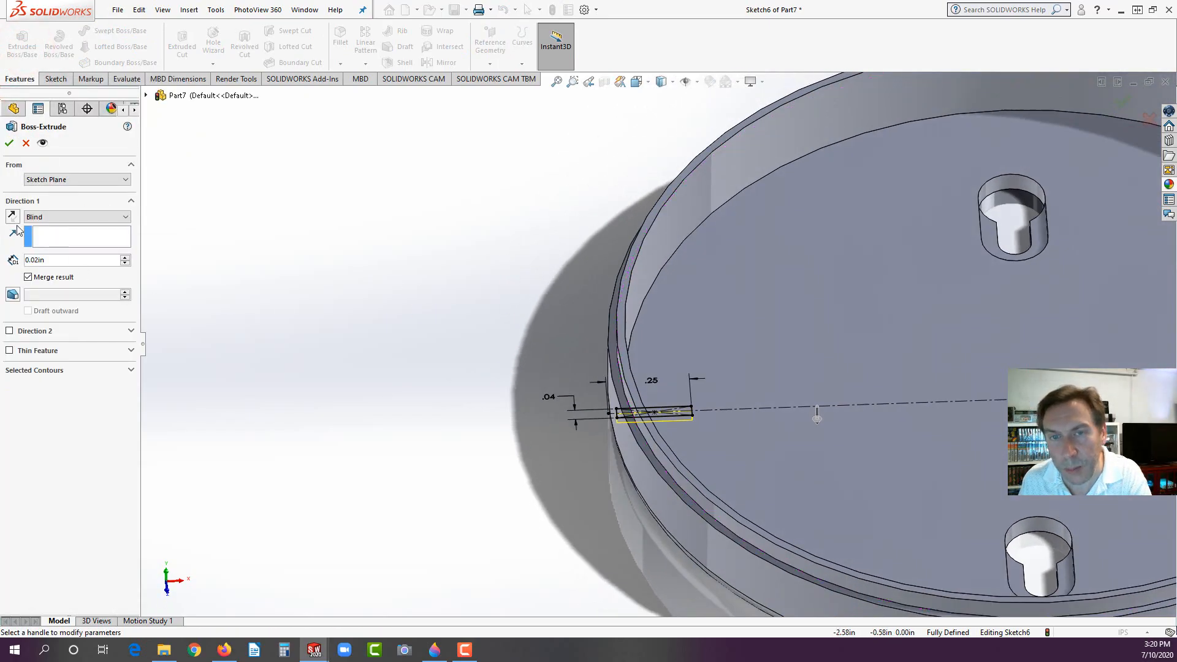
left_click(13, 216)
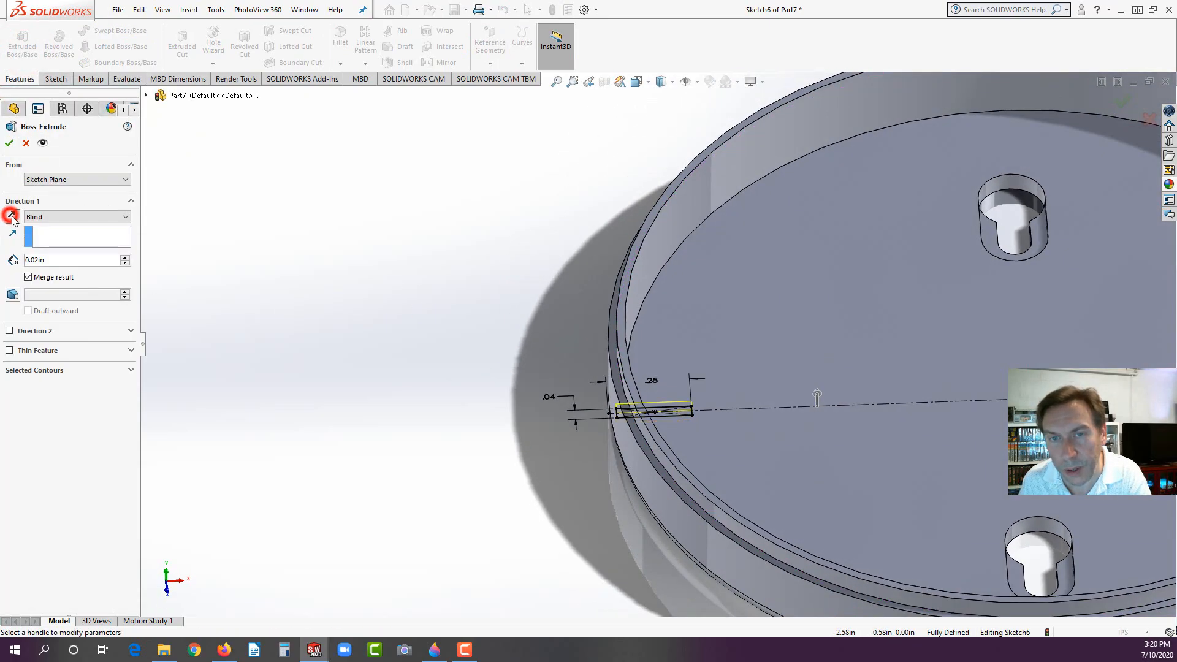
double_click(47, 260)
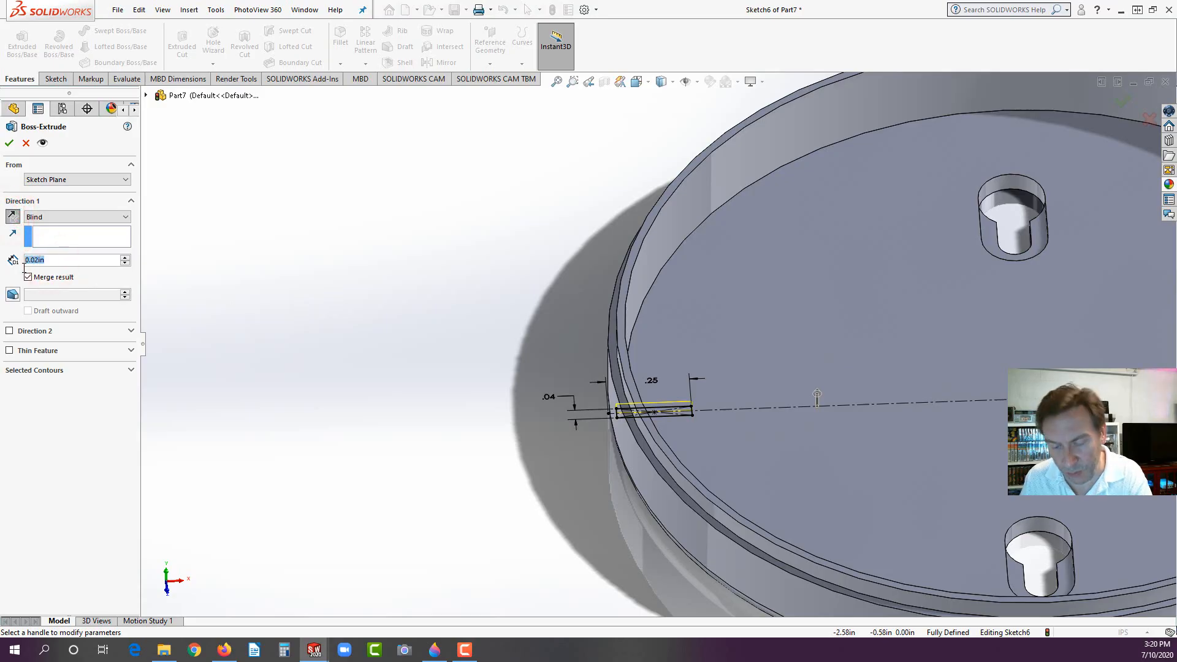
type(".25")
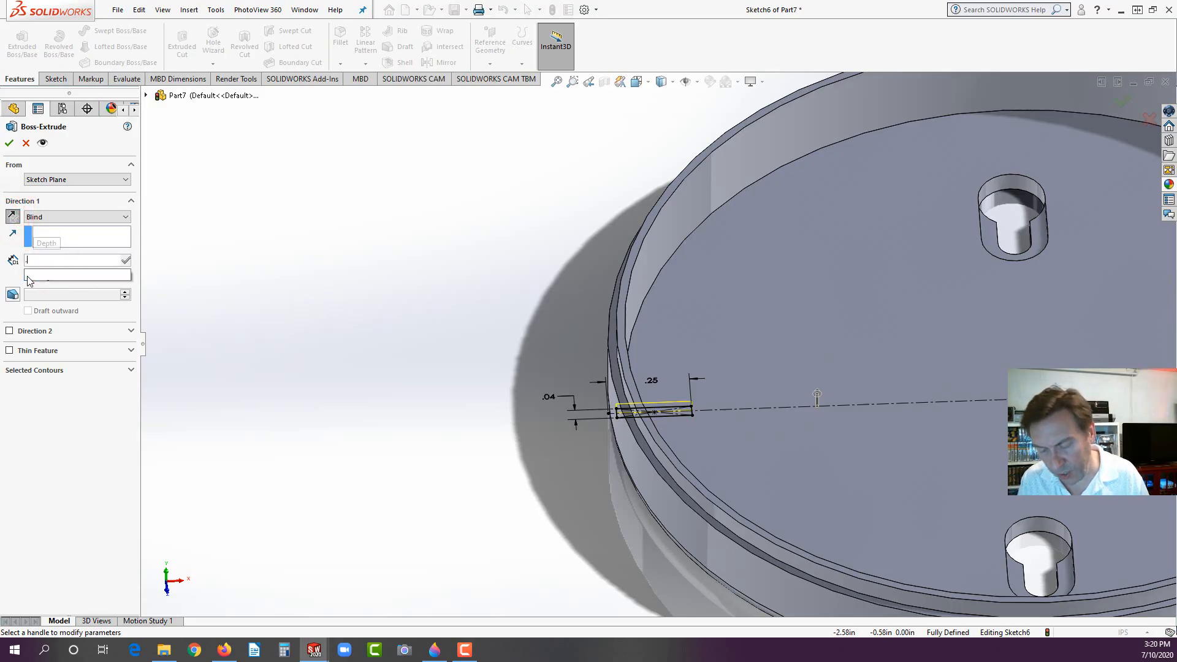
key("Return")
Step: Set the rib extrusion's depth to 0.21 in and finish the feature
middle_click_drag(751, 481, 598, 479)
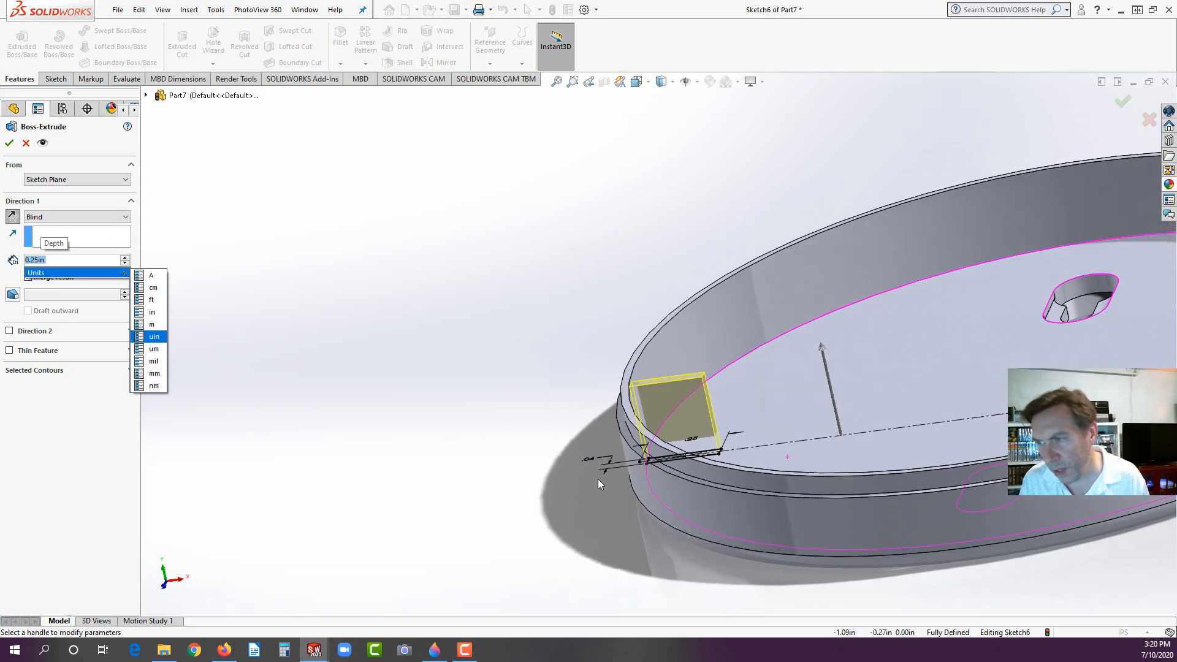
double_click(50, 261)
type(".21")
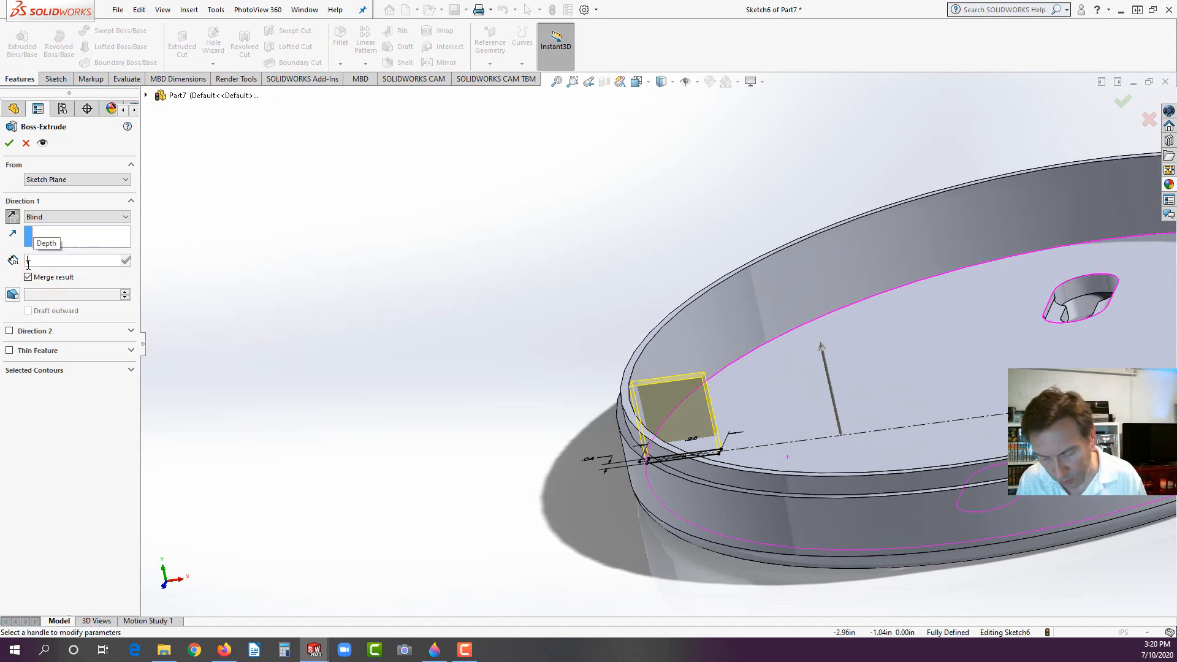
key("Return")
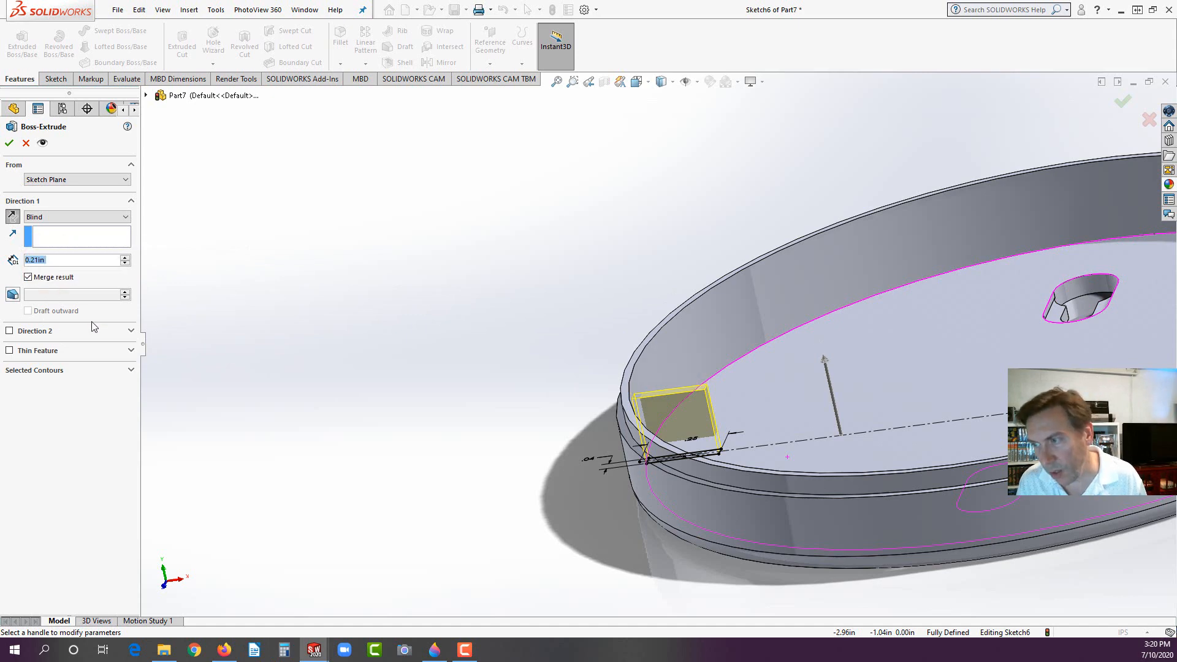
left_click(9, 147)
Step: Circular-pattern the rib about the bezel's outer cylindrical face with 8 equally spaced instances over 360 degrees
scroll(870, 388, "up", 3)
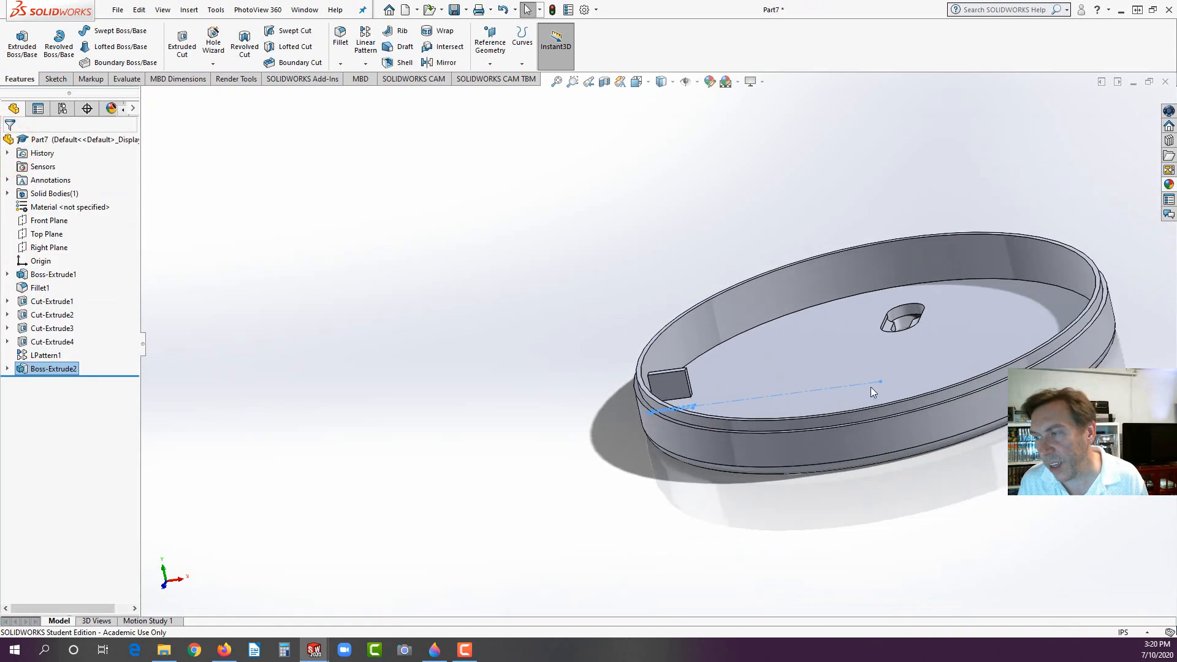
middle_click_drag(871, 387, 842, 467)
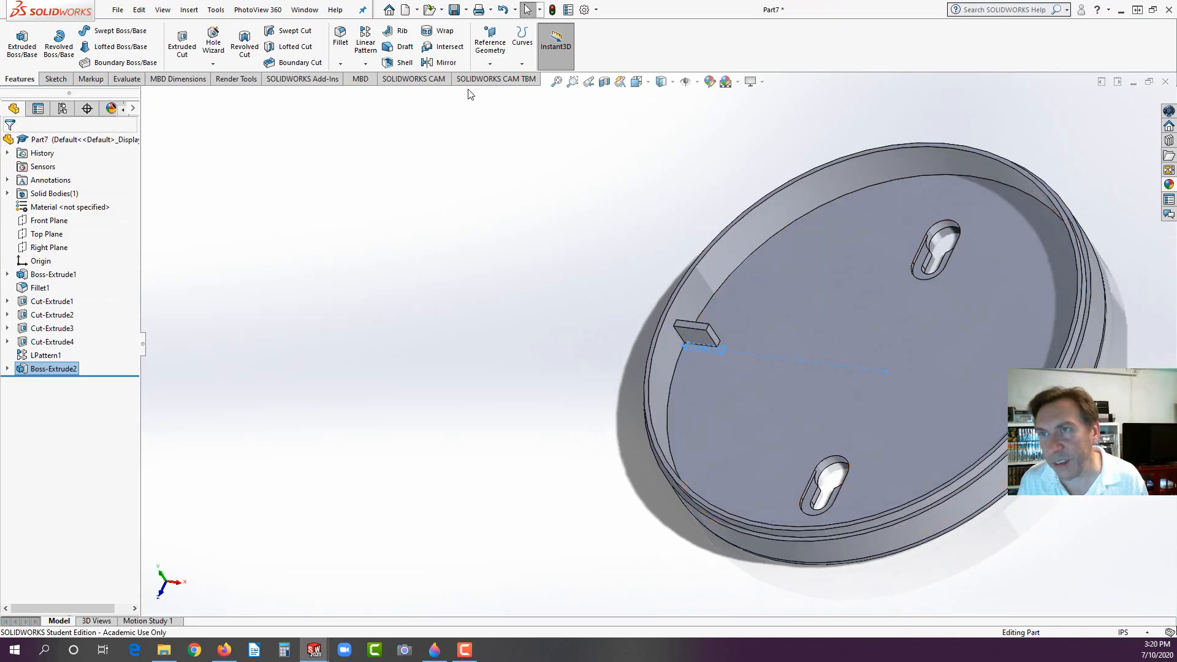
left_click(364, 65)
left_click(368, 92)
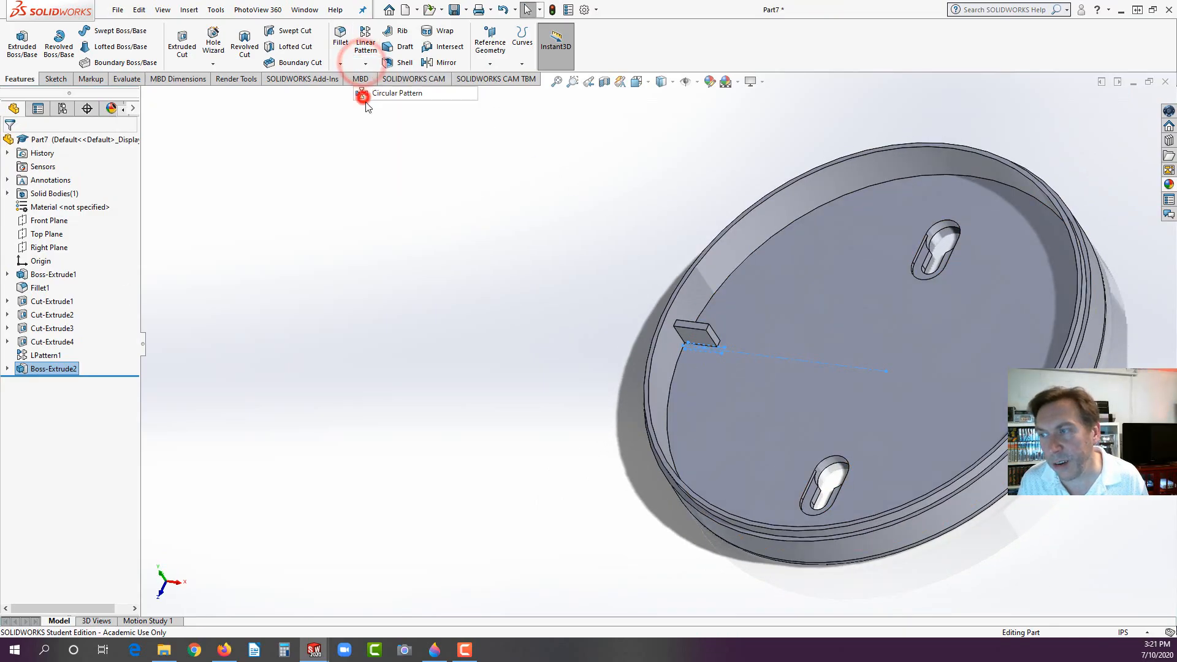
left_click(815, 552)
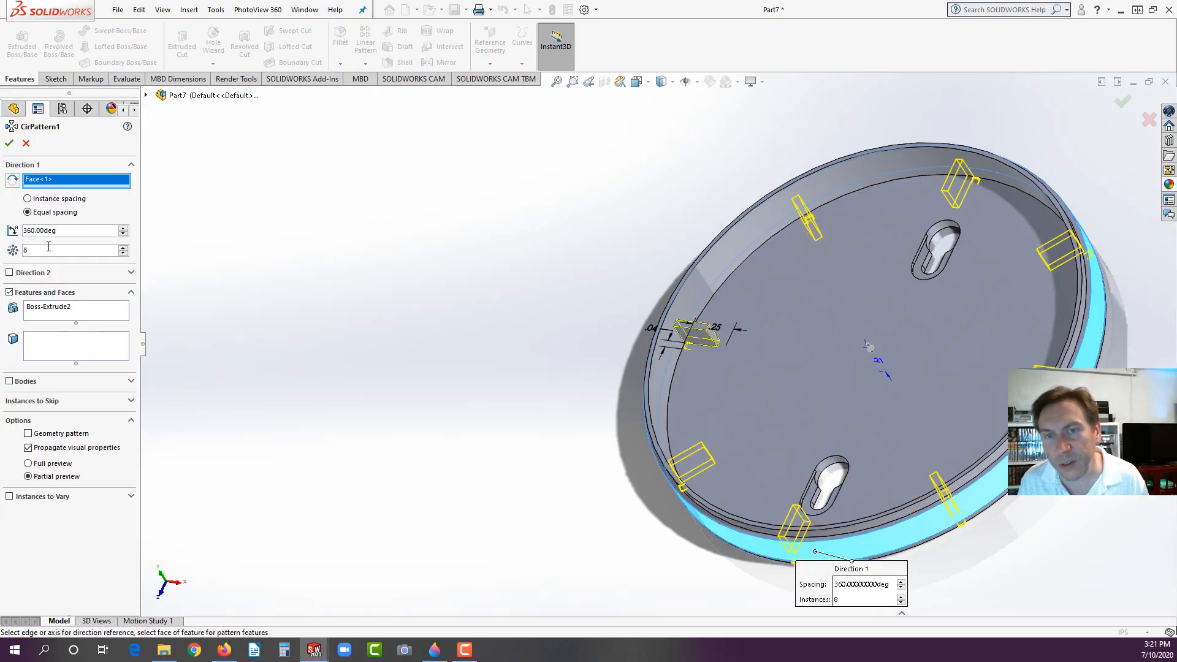
left_click(9, 144)
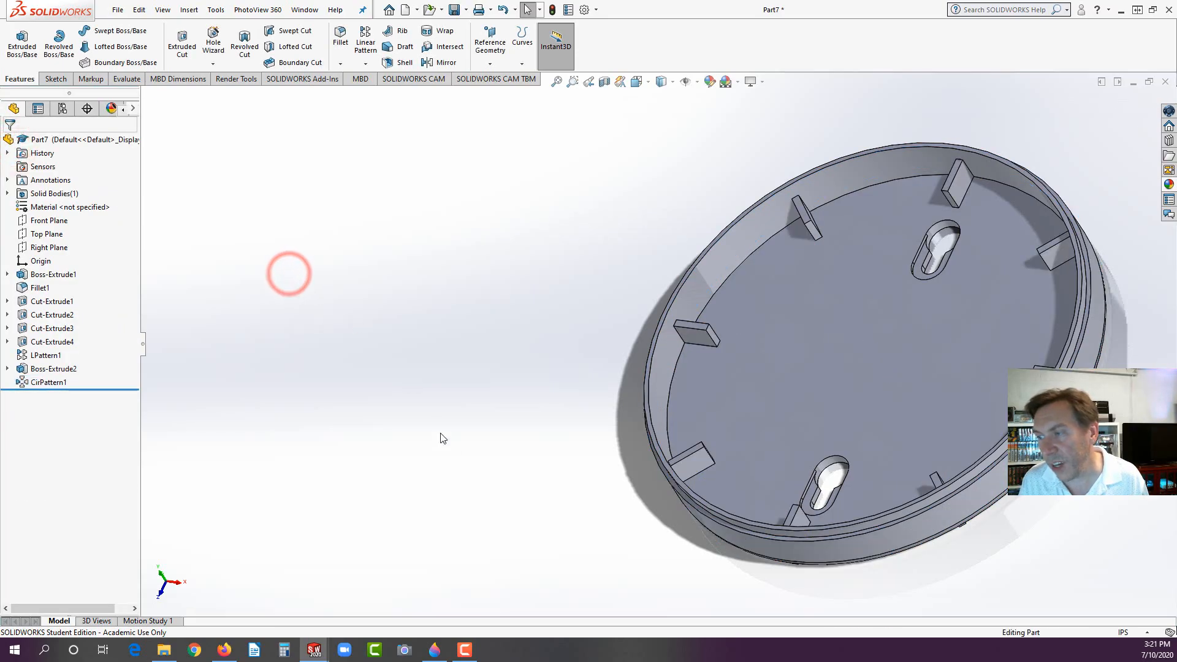
Step: Consult Detail B of the drawing in Firefox, and start a sketch on the first rib's side face, viewed normal to it
mouse_move(315, 651)
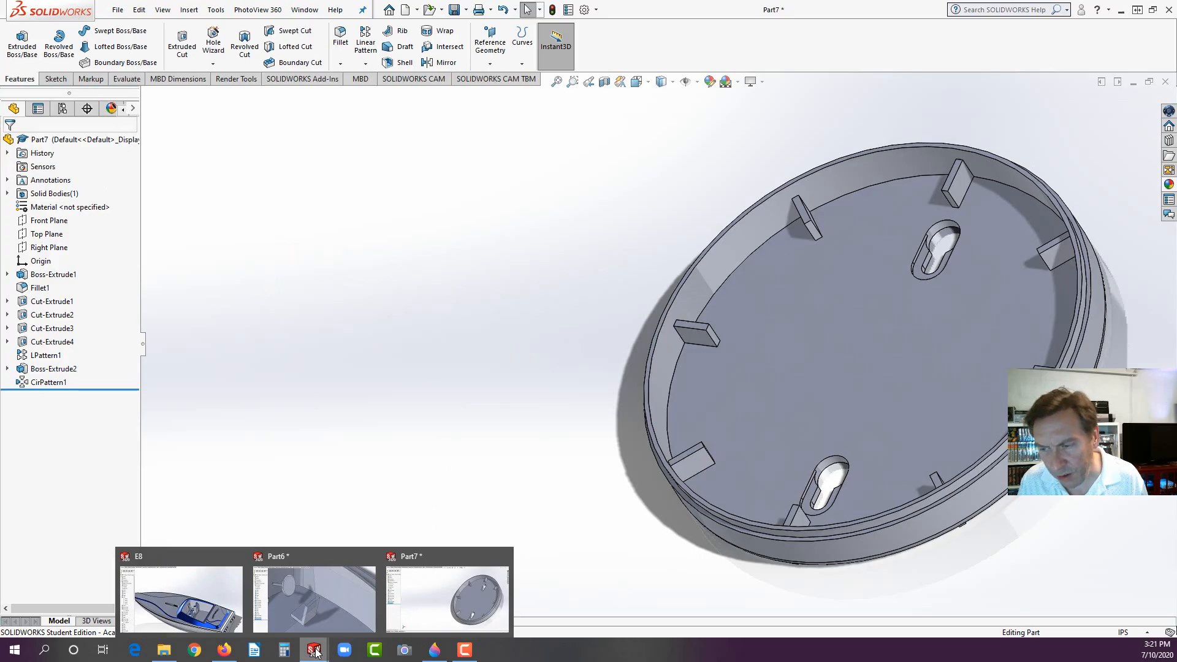
left_click(222, 651)
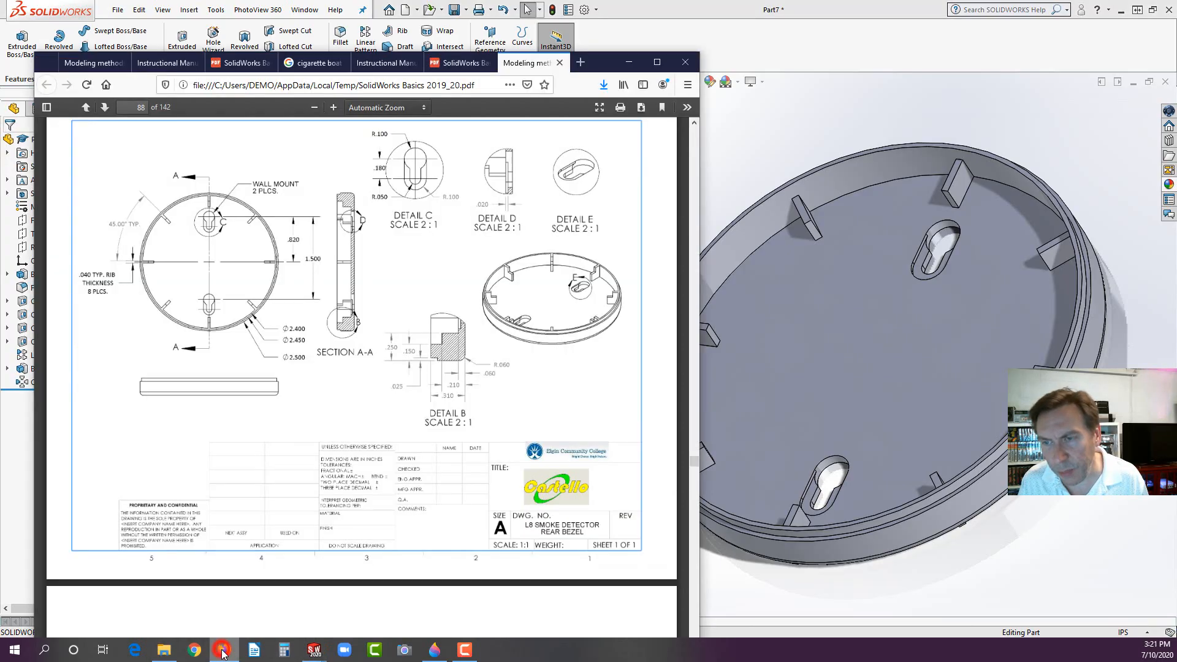
scroll(450, 350, "down", 2)
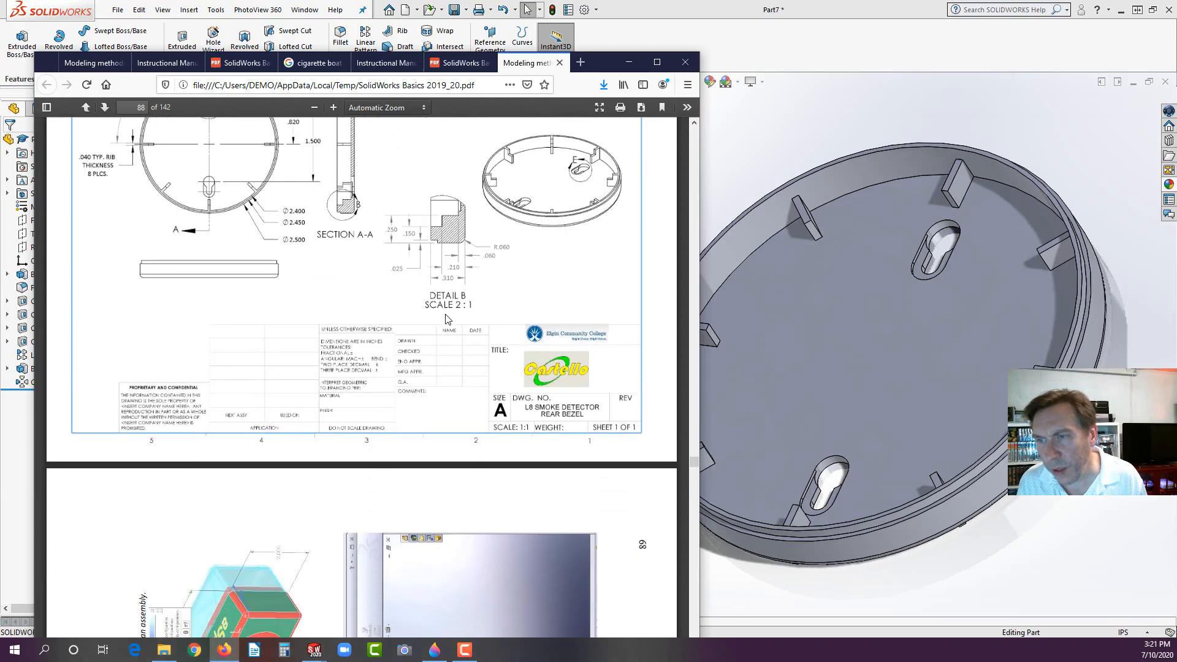
scroll(453, 307, "up", 1)
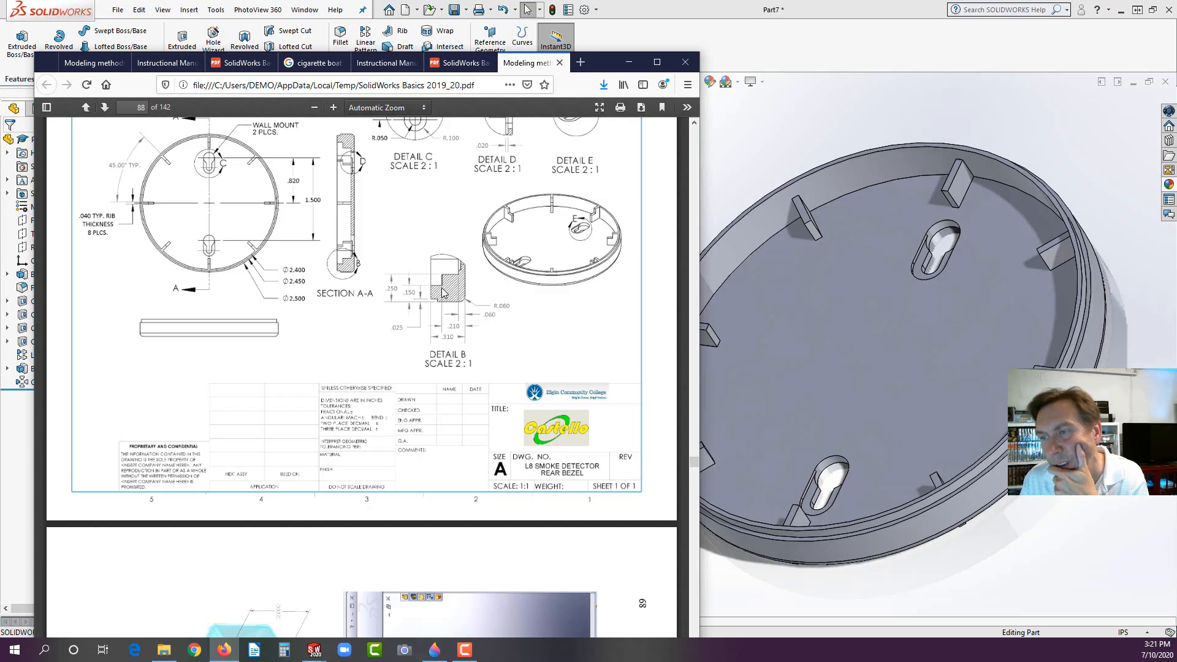
left_click(728, 173)
scroll(727, 174, "down", 6)
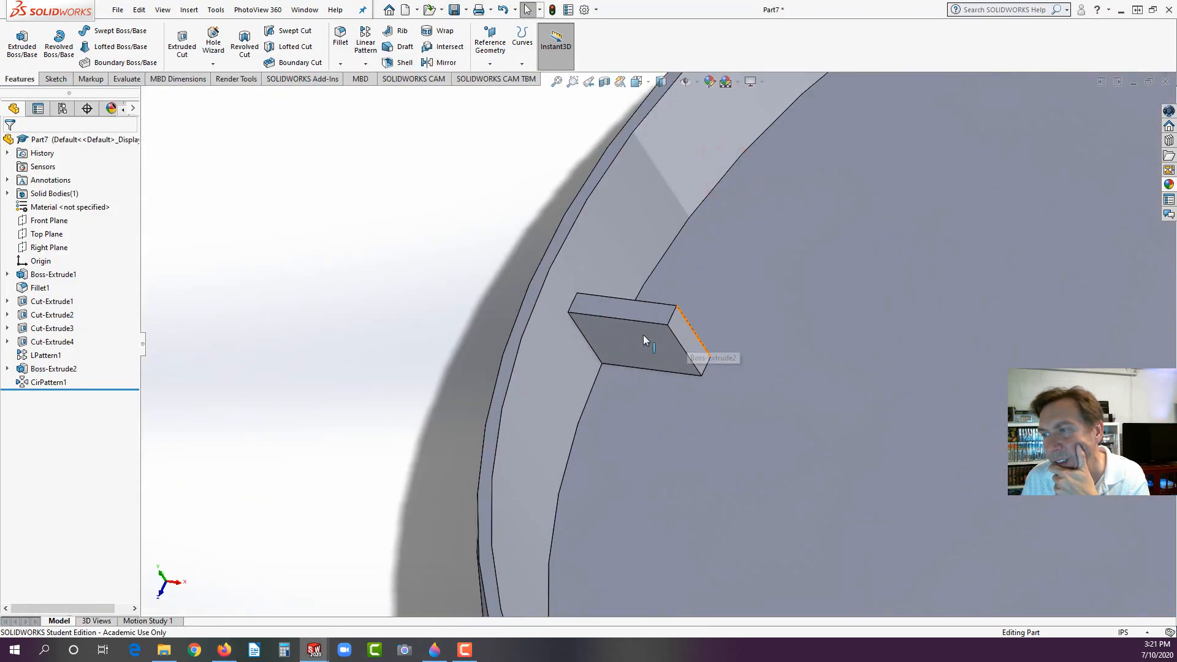
left_click(632, 339)
left_click(685, 299)
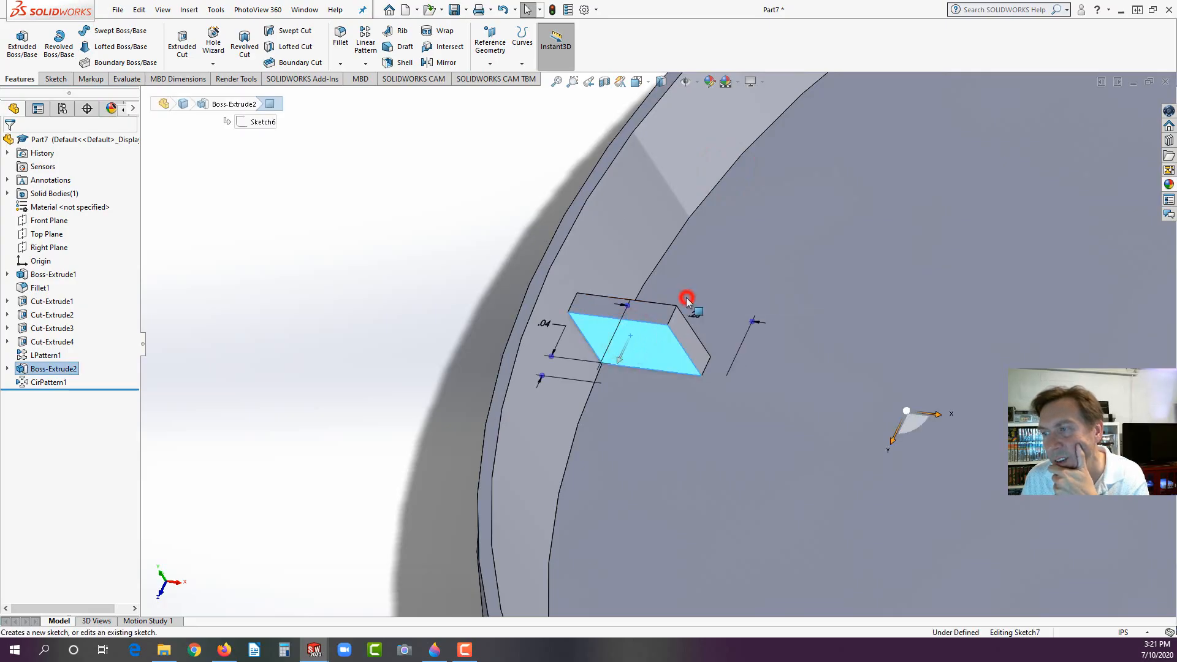
key("space")
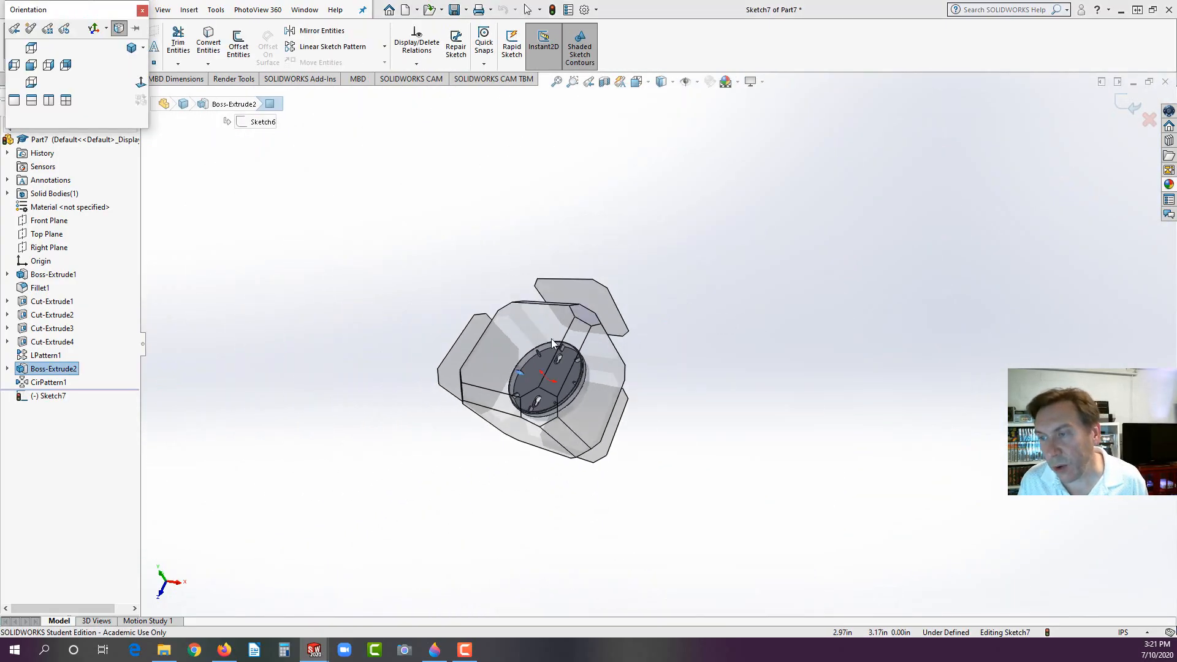
left_click(140, 84)
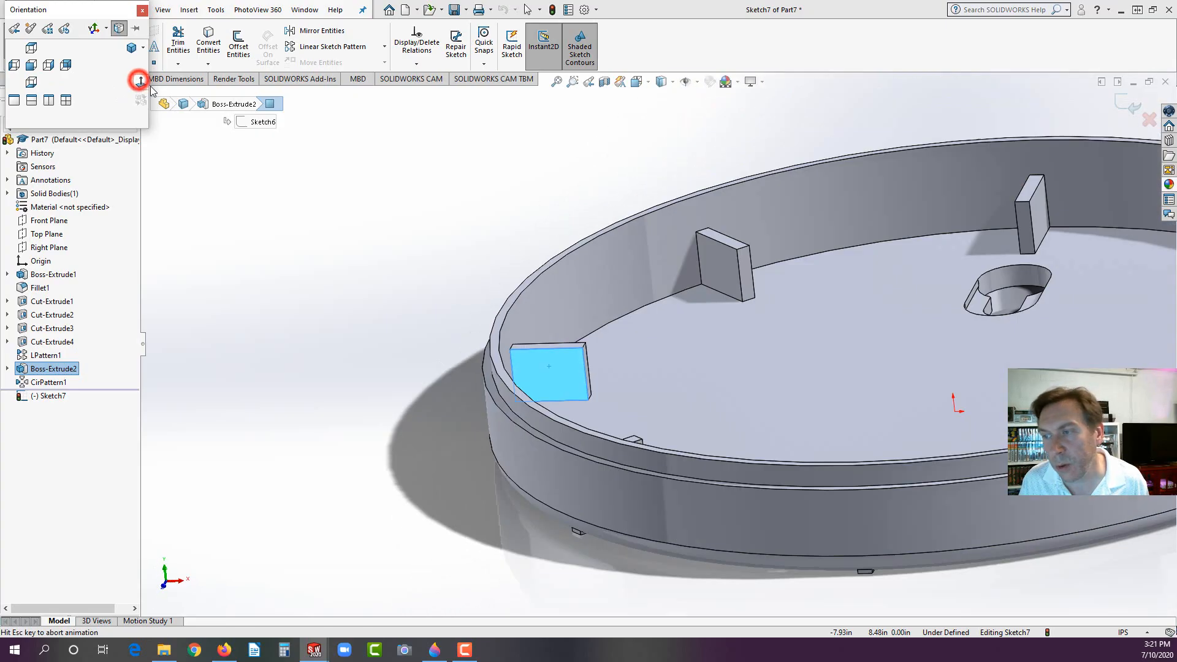
Step: Change the part's display style to Hidden Lines Visible so the rib outline can be used in the sketch
left_click(124, 78)
left_click(674, 87)
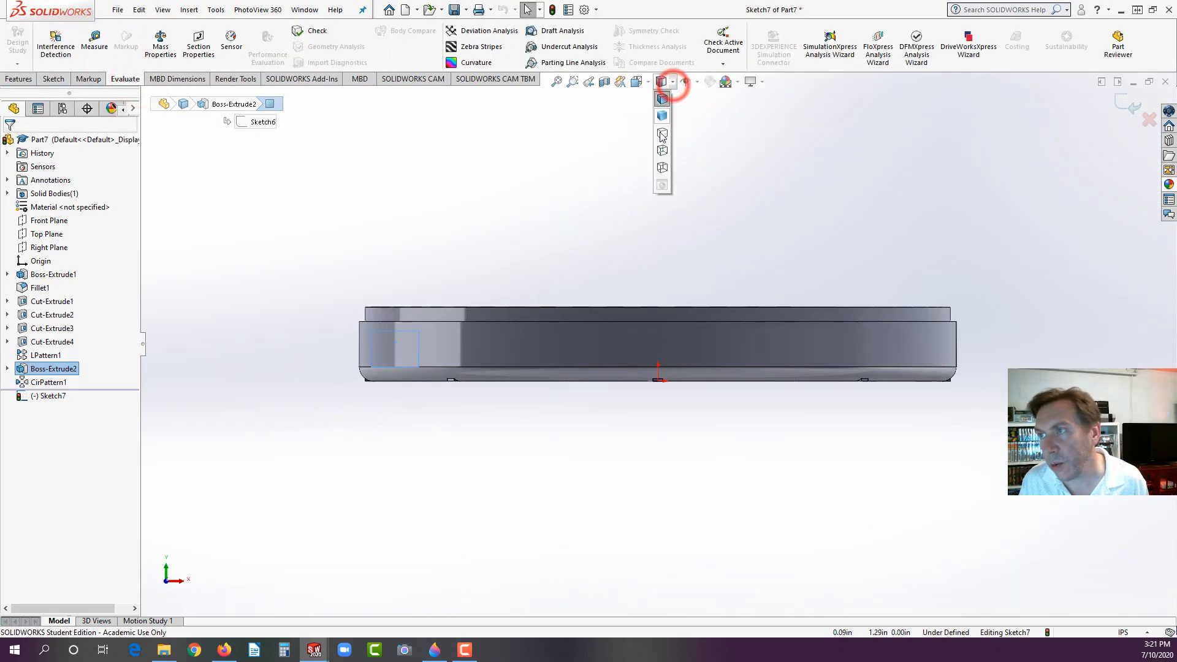
left_click(662, 152)
scroll(388, 332, "down", 5)
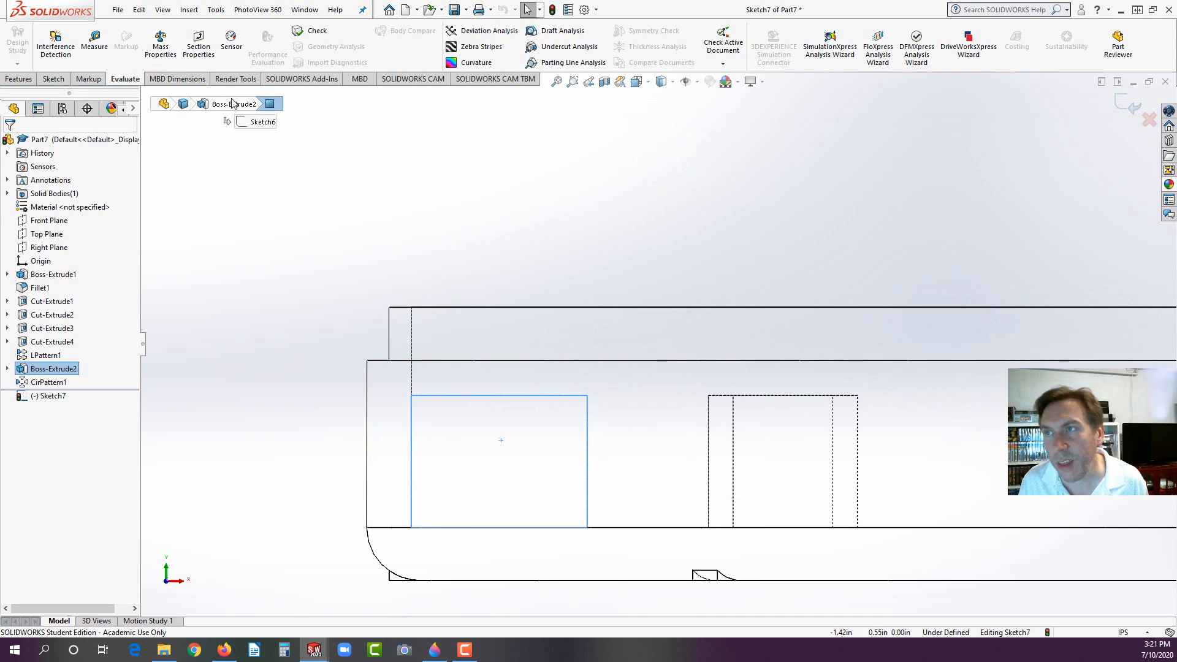
Step: Draw a corner rectangle about 0.10 by 0.10 in from the rib's top edge up to the rim's top edge, overlapping the wall
left_click(53, 79)
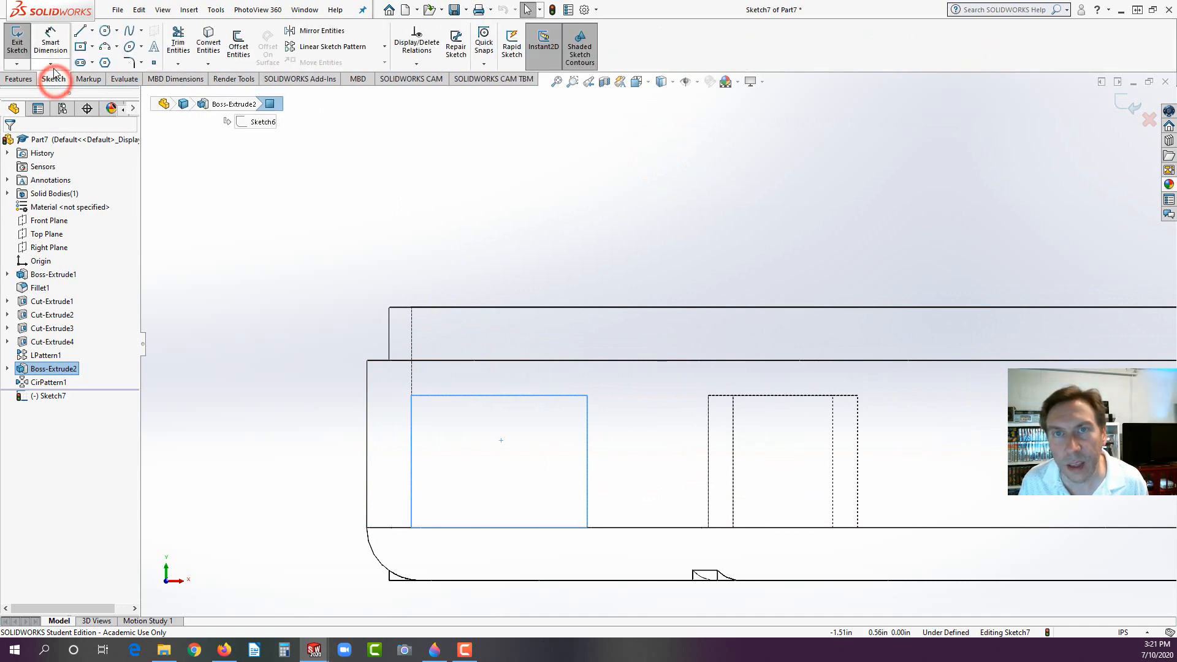
left_click(92, 47)
left_click(86, 63)
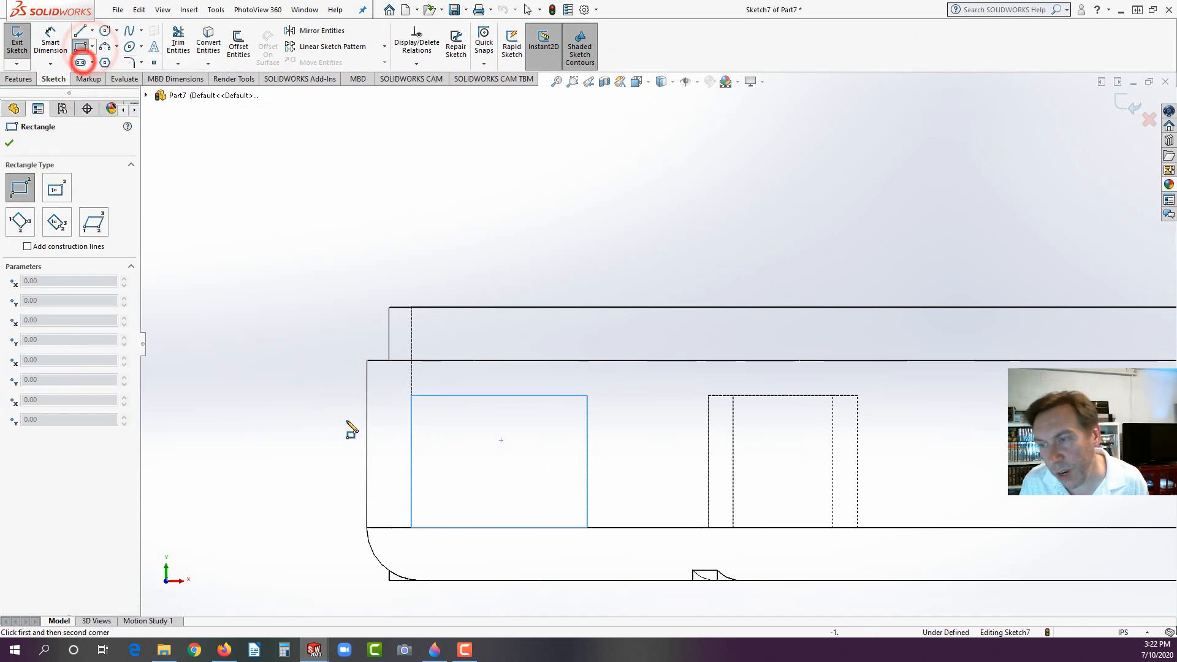
left_click(483, 396)
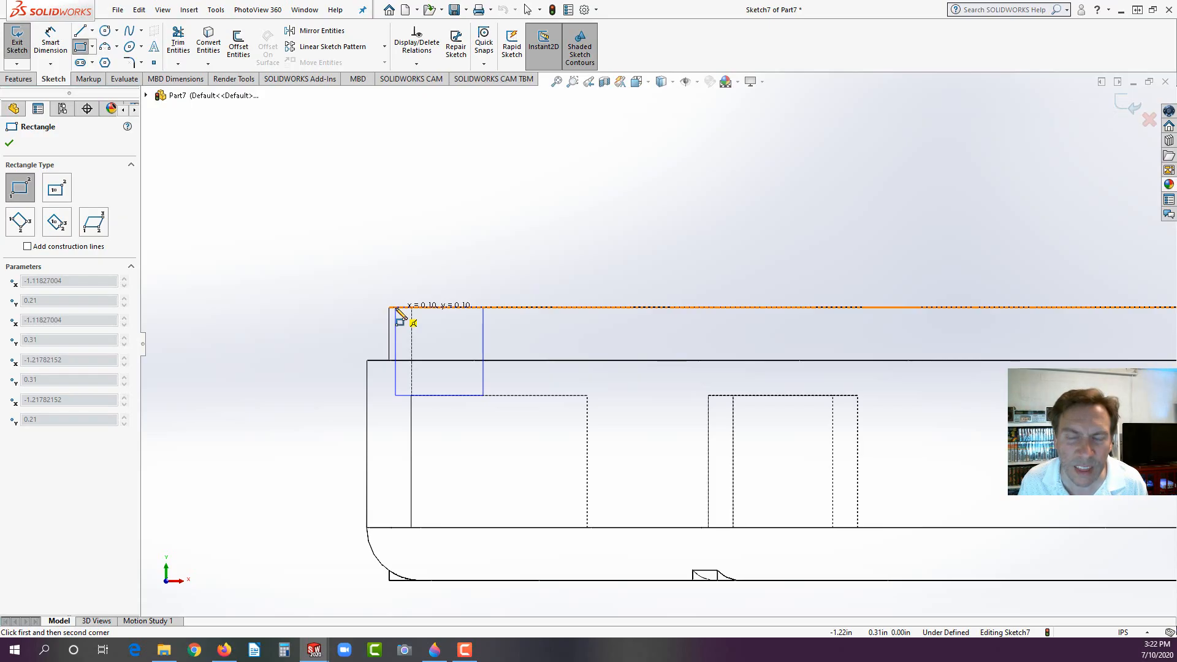
left_click(396, 308)
key("Escape")
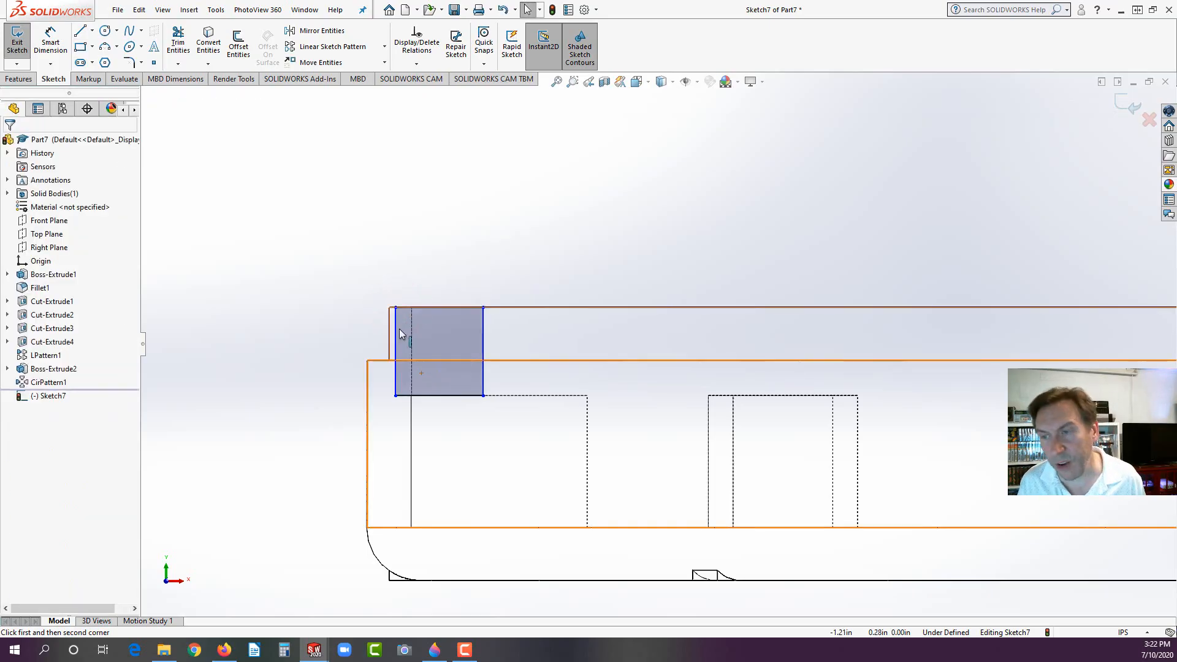
Step: Check Detail B in Firefox, and dimension the rectangle's inner vertical edge 0.15 in from the bezel's outer wall edge
left_click(52, 41)
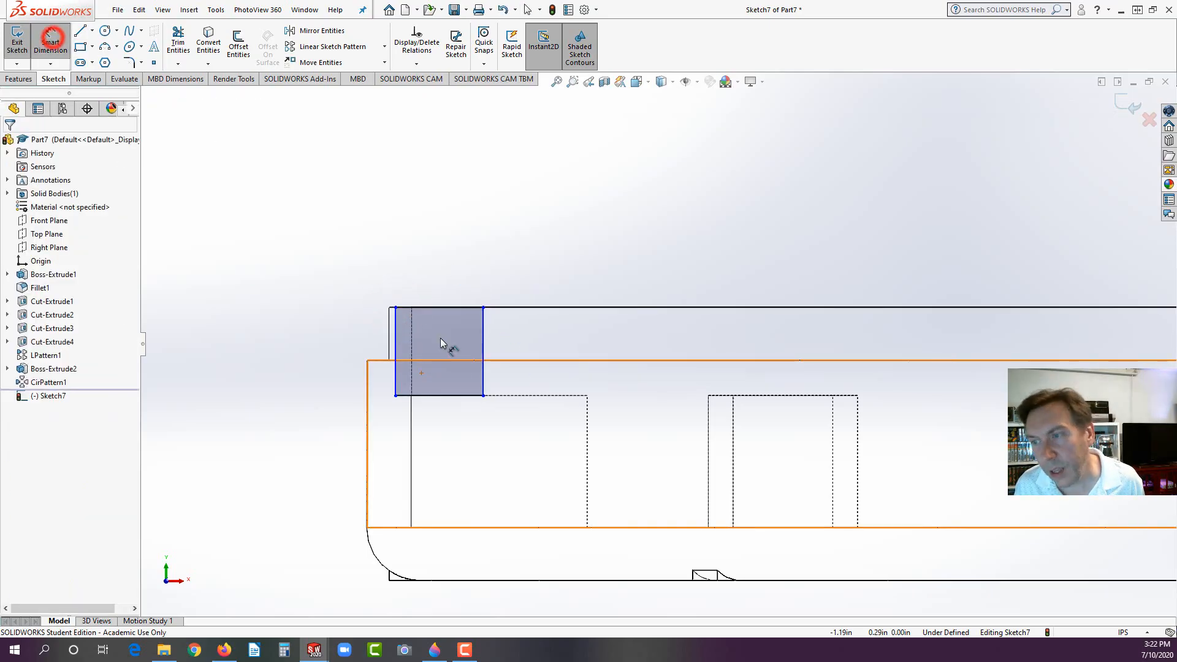
left_click(483, 331)
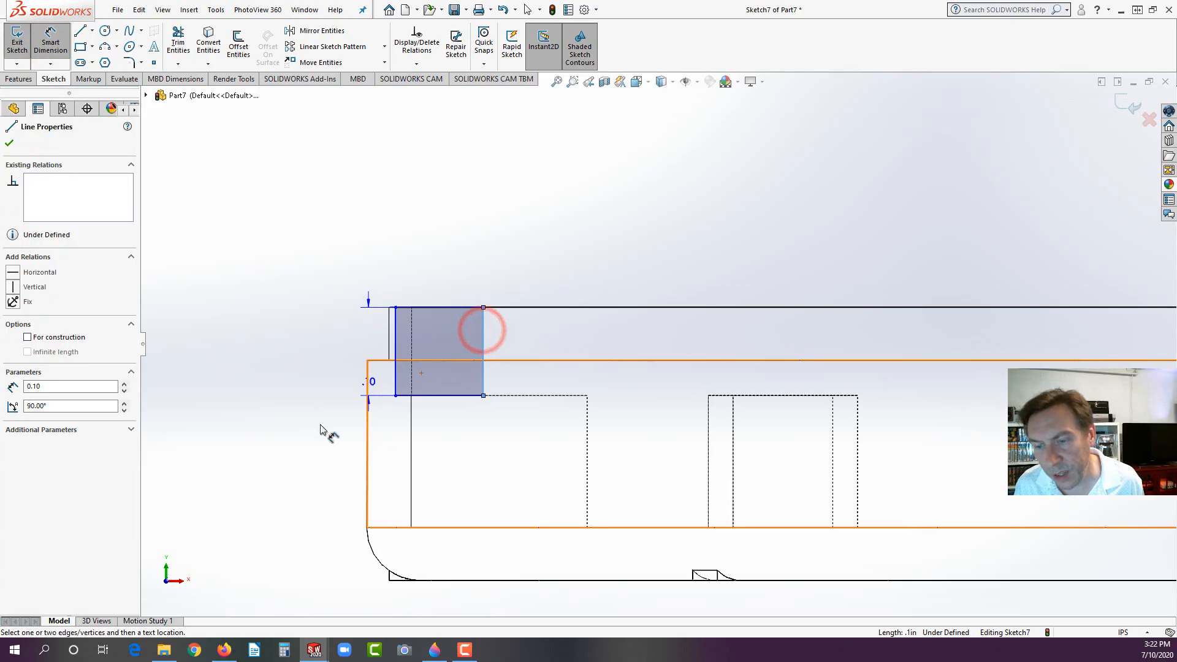
left_click(224, 650)
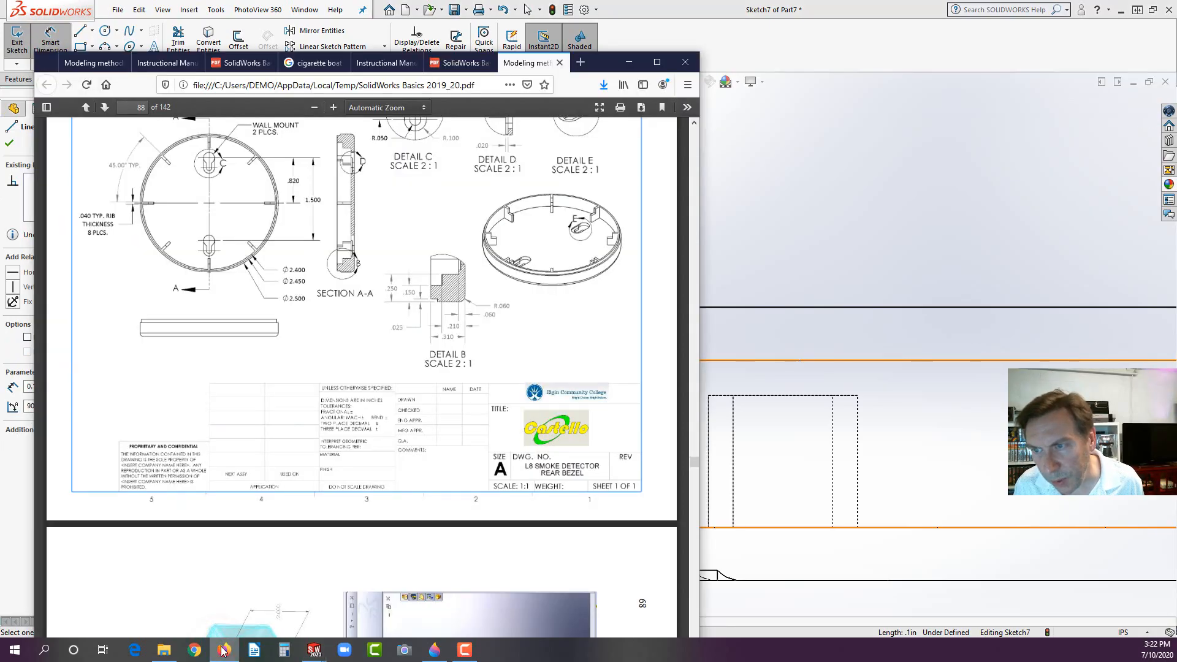
left_click(225, 650)
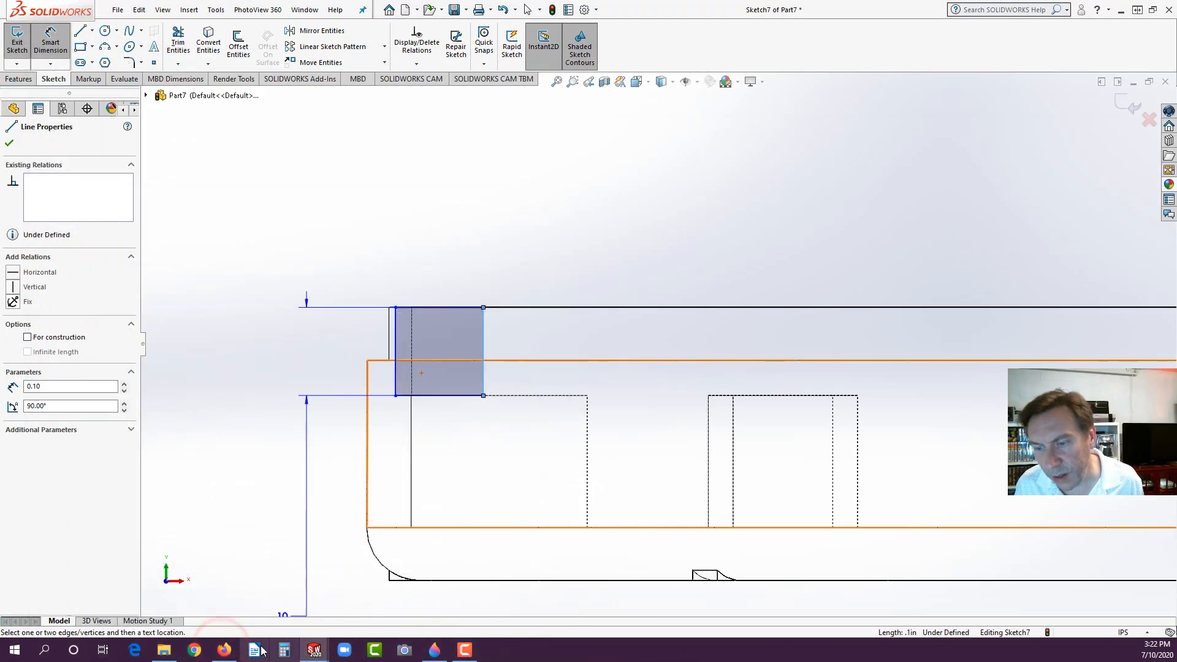
left_click(232, 654)
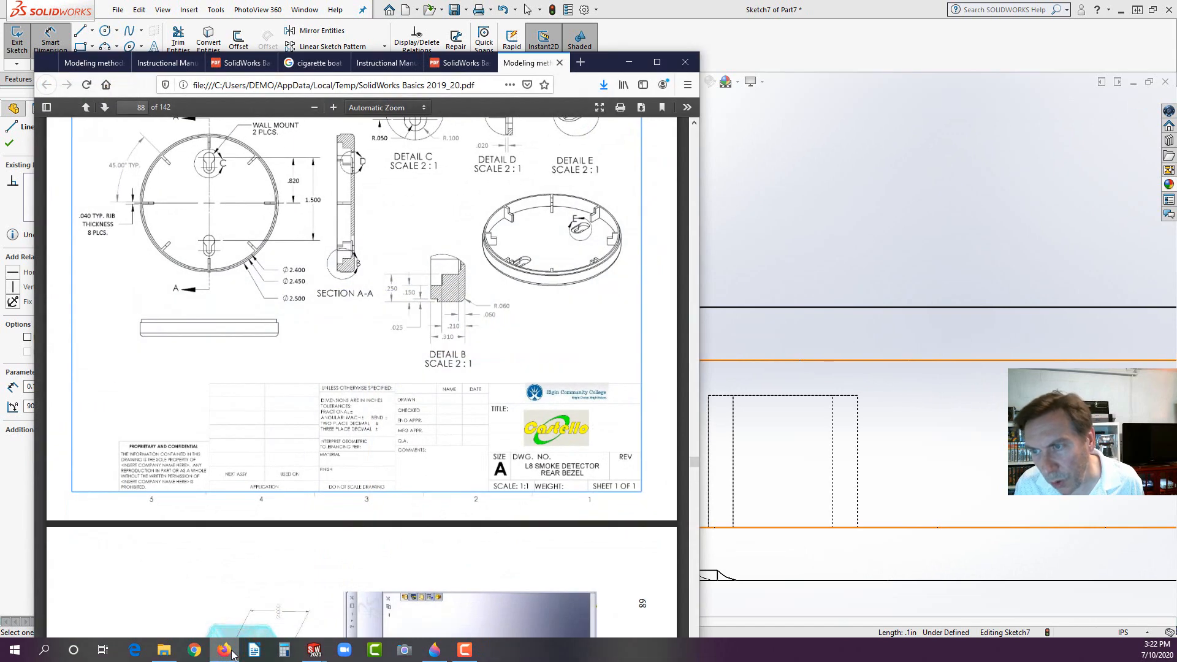
left_click(228, 651)
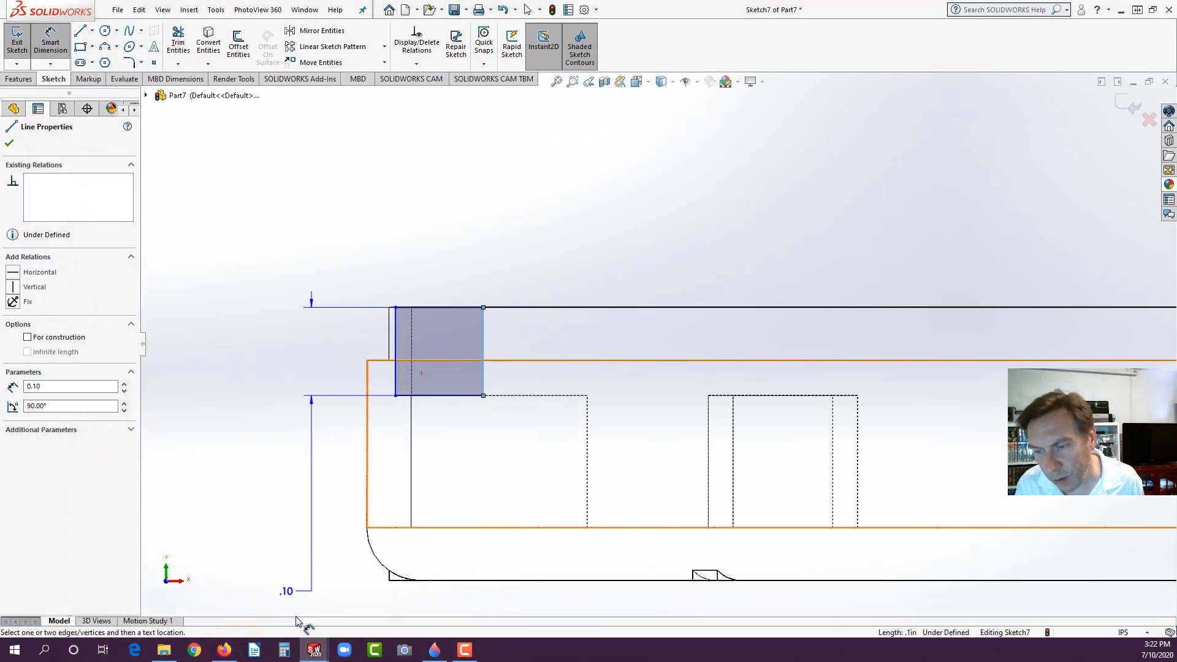
left_click(366, 376)
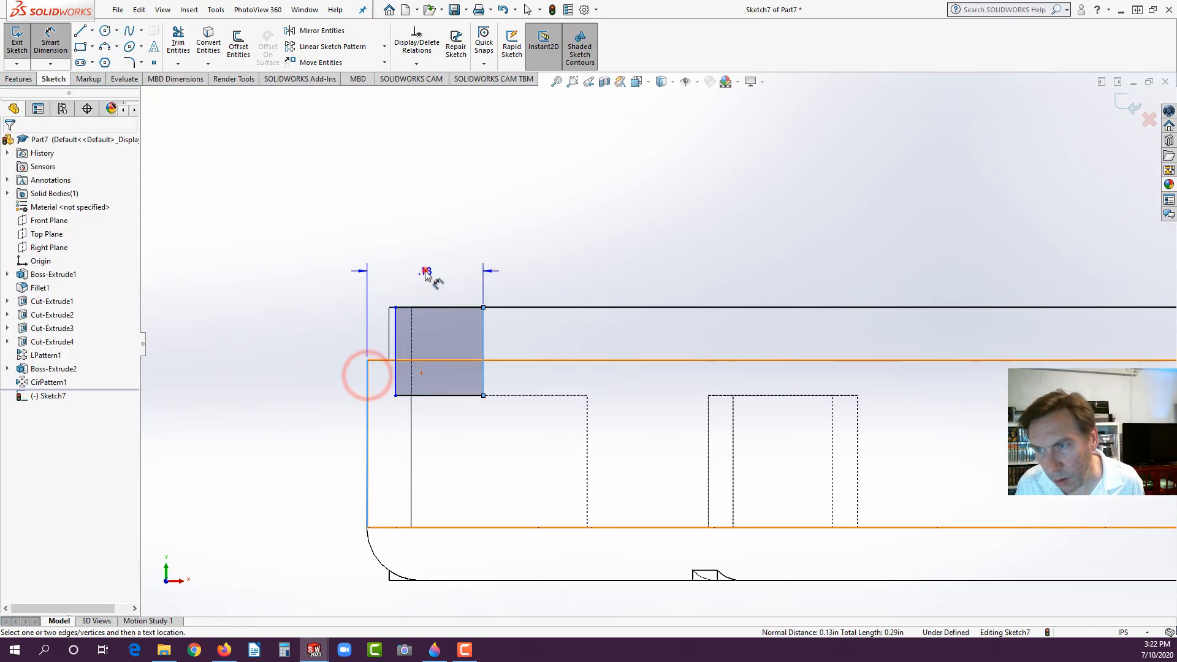
left_click(424, 270)
type(".")
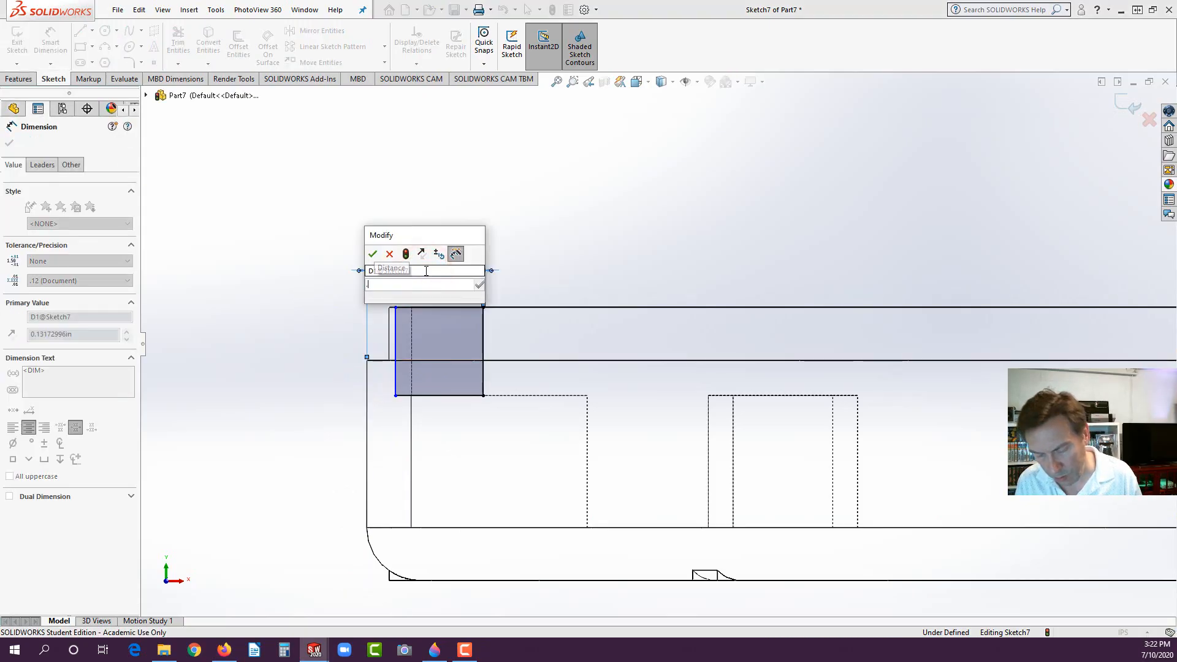
type("15")
key("Return")
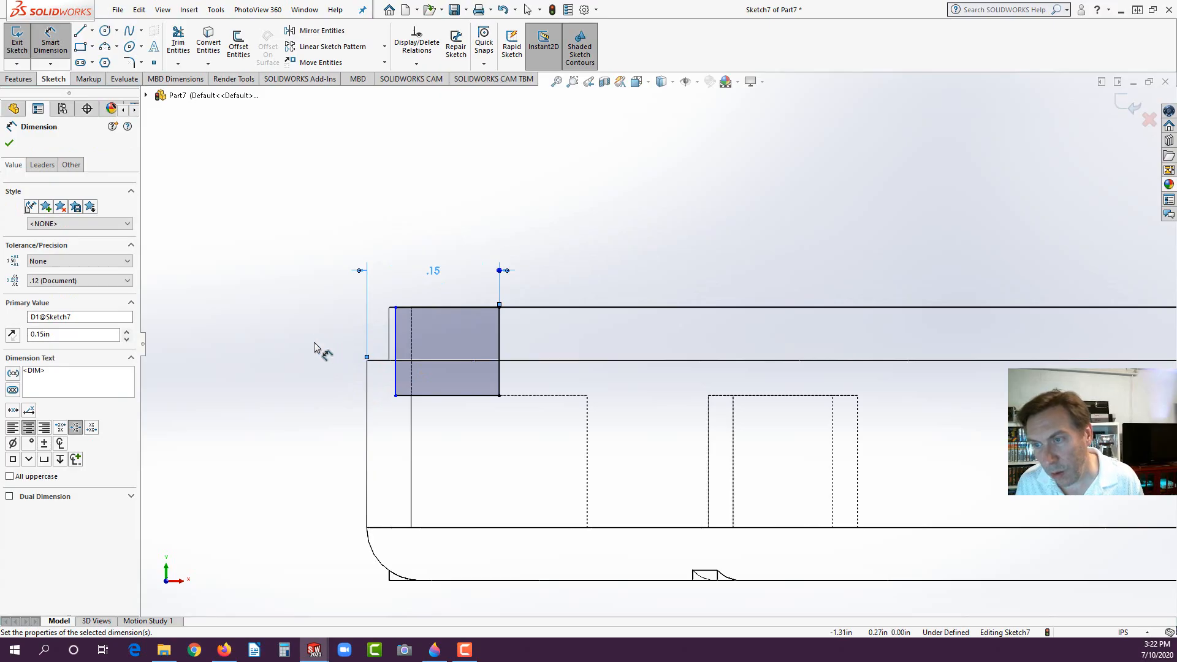
key("Escape")
Step: Dimension the rectangle's outer vertical edge 0.10 in from the outer edge of the raised rim lip
scroll(414, 313, "down", 4)
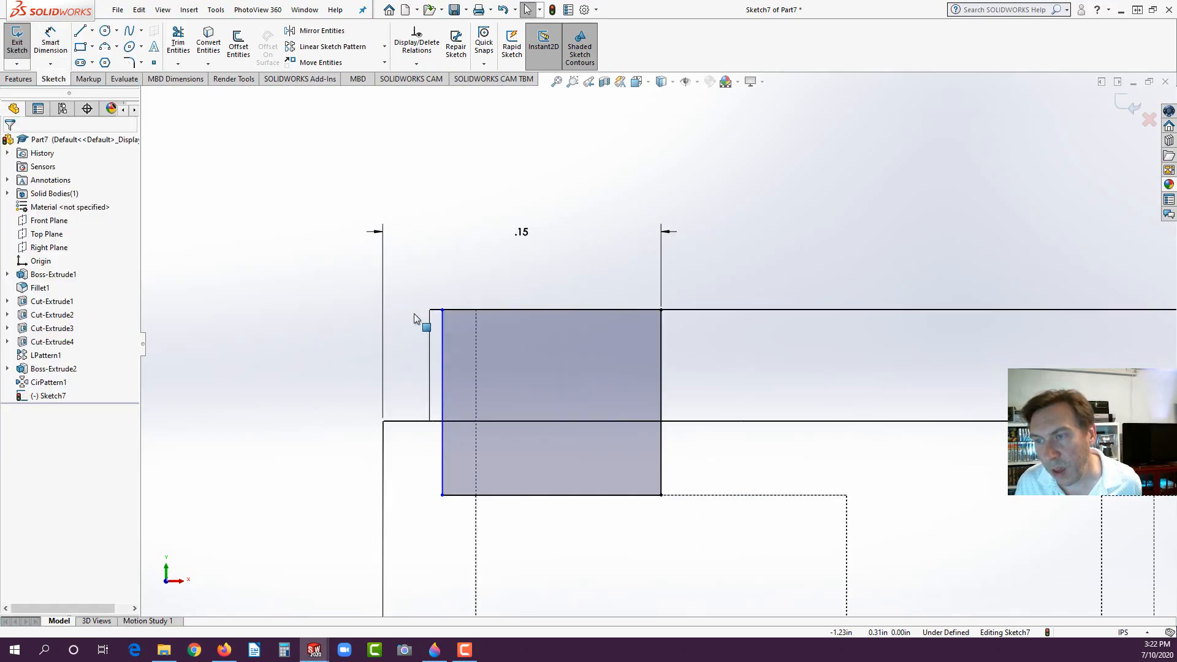
left_click(442, 329)
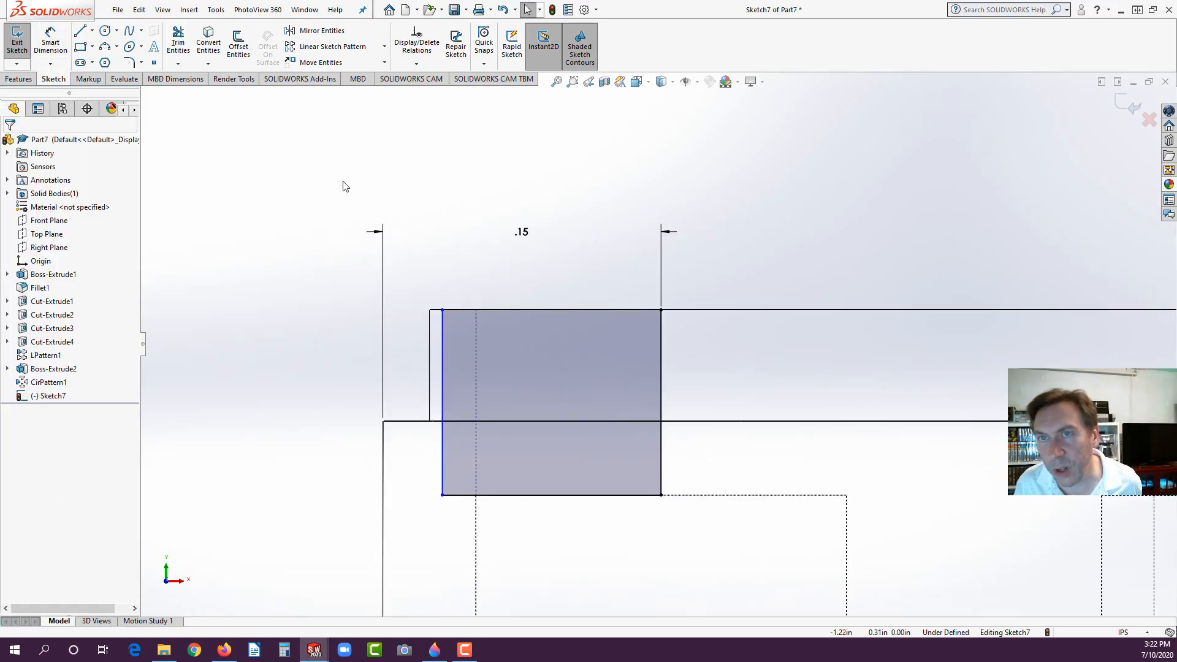
left_click(50, 42)
left_click(441, 332)
left_click(430, 333)
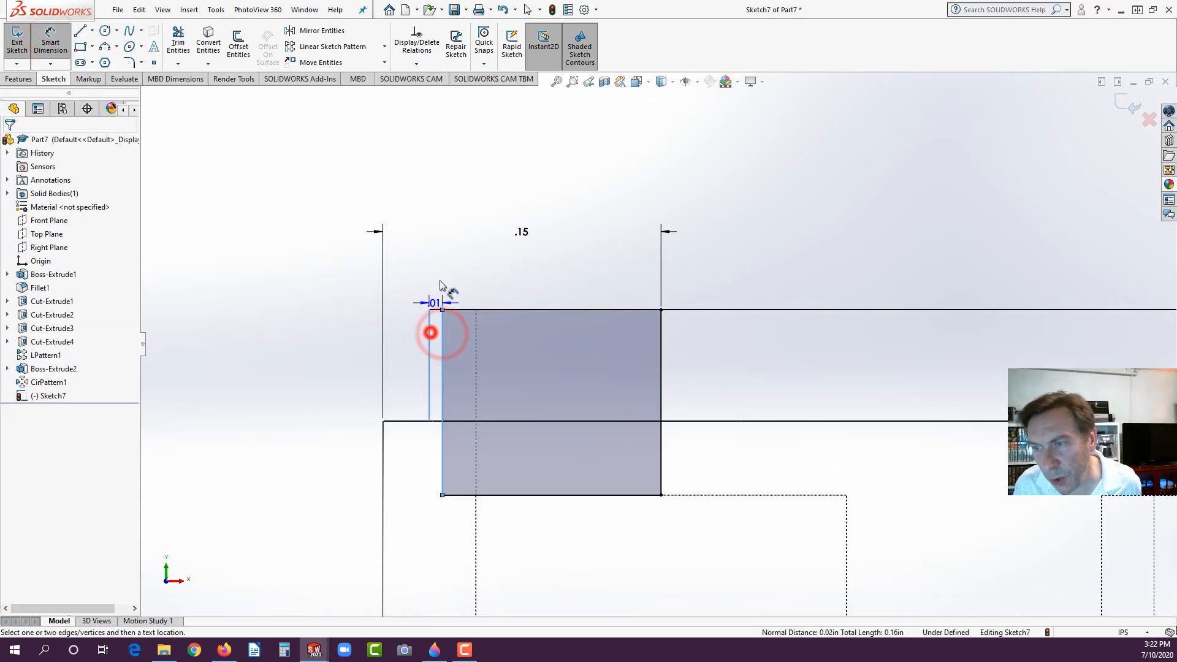
left_click(408, 267)
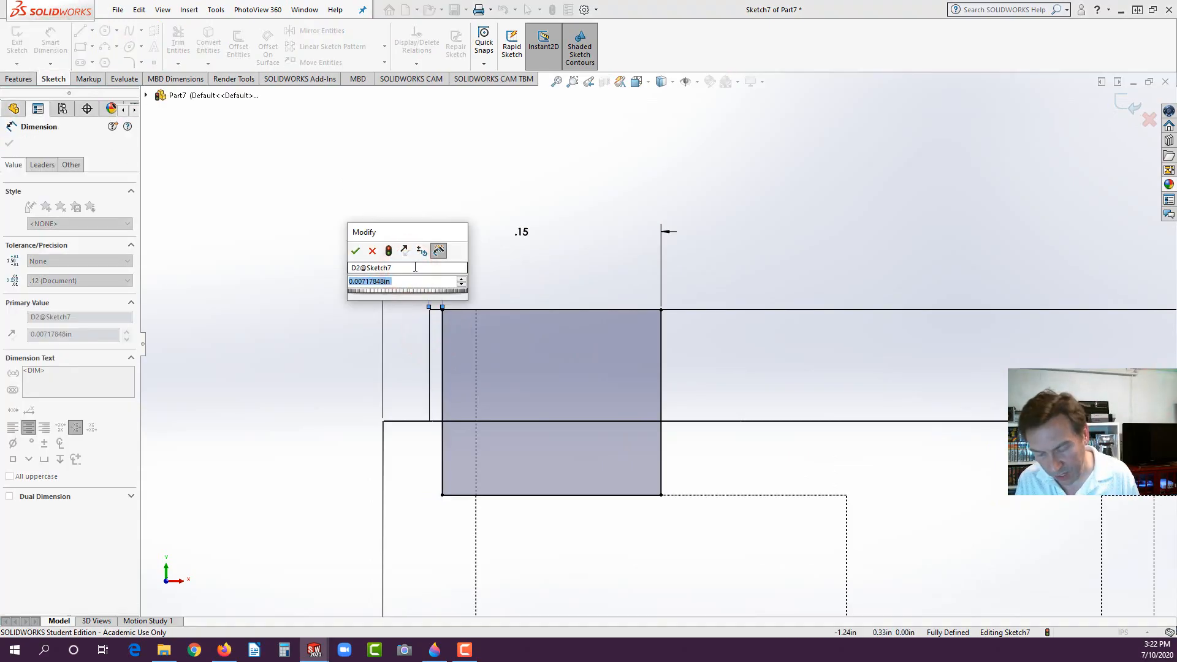
type(".1")
key("Return")
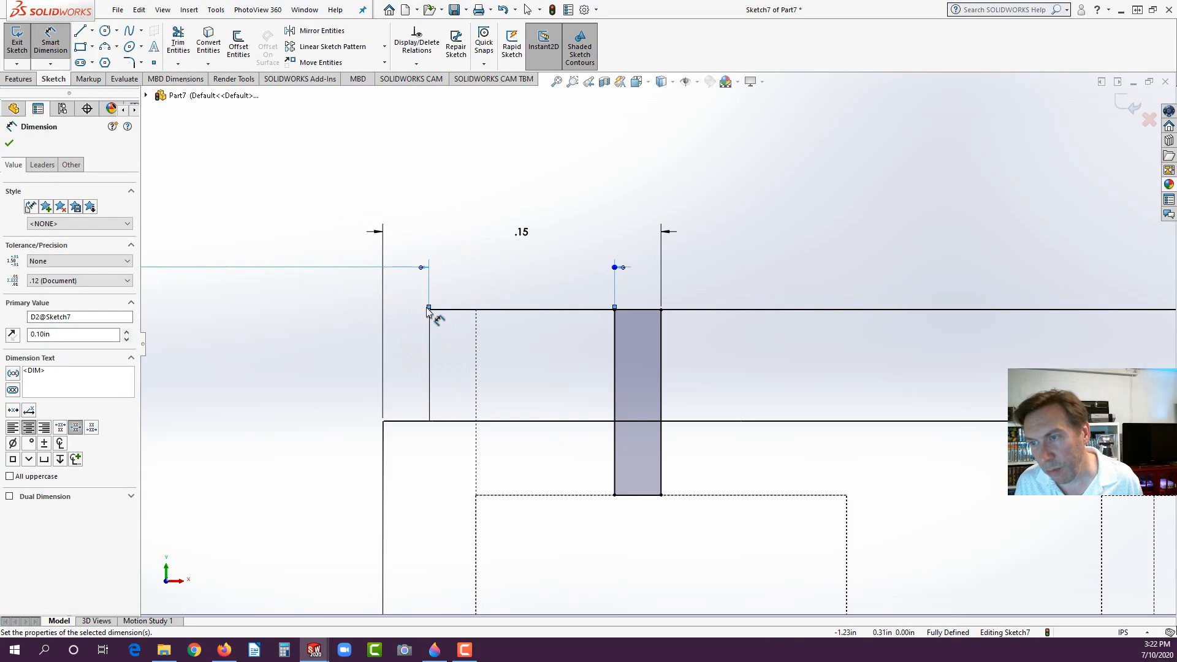
Step: Correct the distance between the rim lip's outer edge and the rectangle's outer edge to 0.01 in
key("z")
double_click(355, 301)
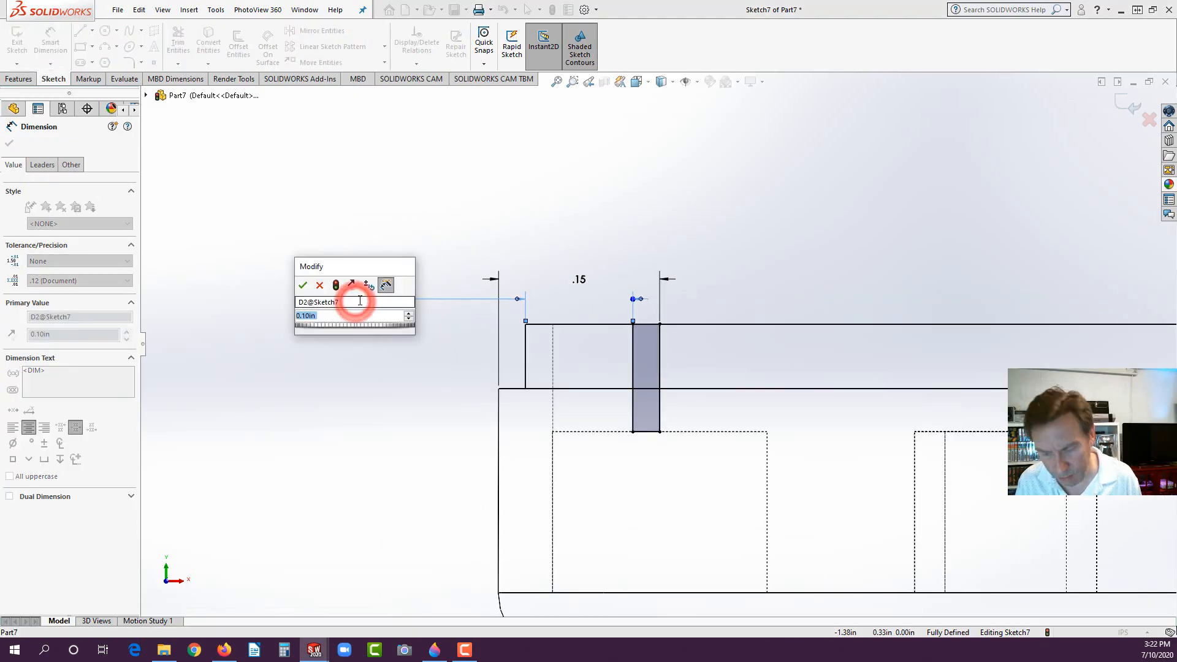
key("BackSpace")
type(".01")
key("Return")
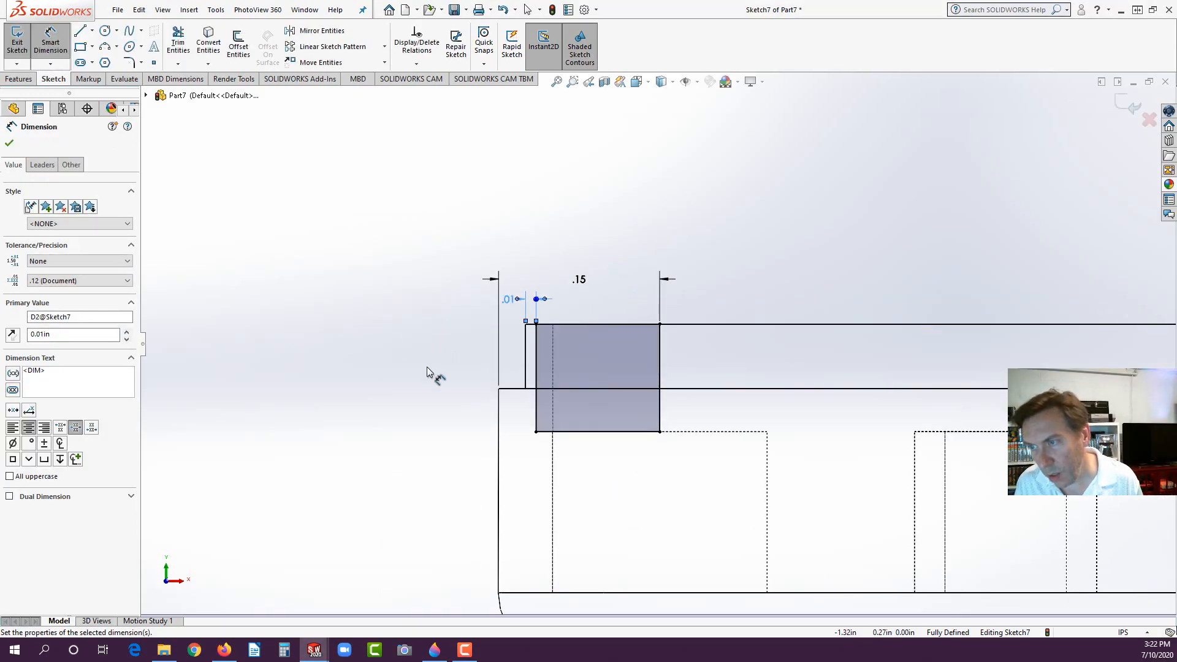
Step: Extrude the rectangle as a merged boss up to the rib's far top corner vertex, with the display style set to Shaded With Edges
left_click(449, 364)
mouse_move(586, 363)
middle_mouse_down()
mouse_move(581, 406)
mouse_move(594, 415)
middle_mouse_up()
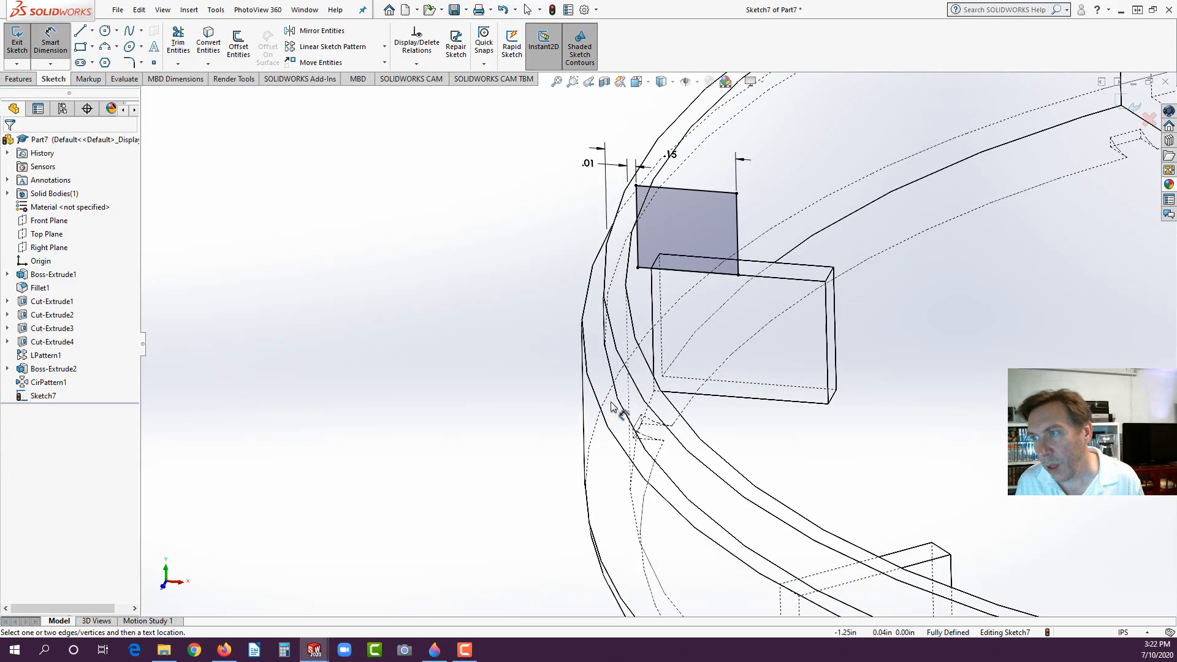
middle_click_drag(725, 282, 661, 276)
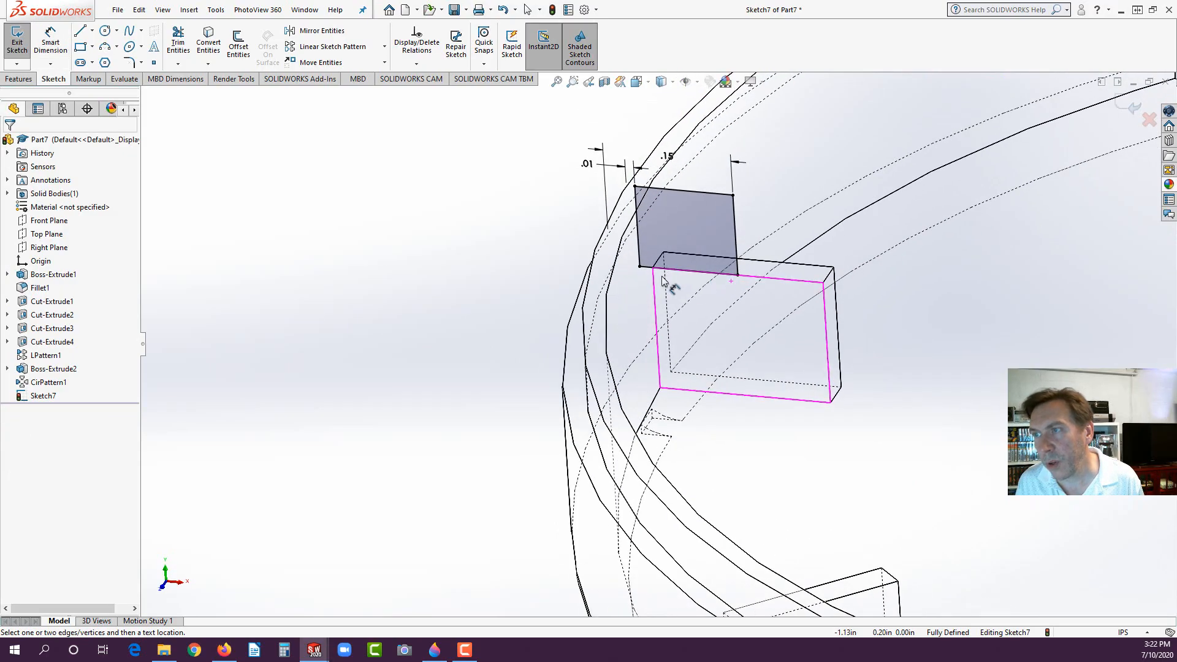
left_click(20, 79)
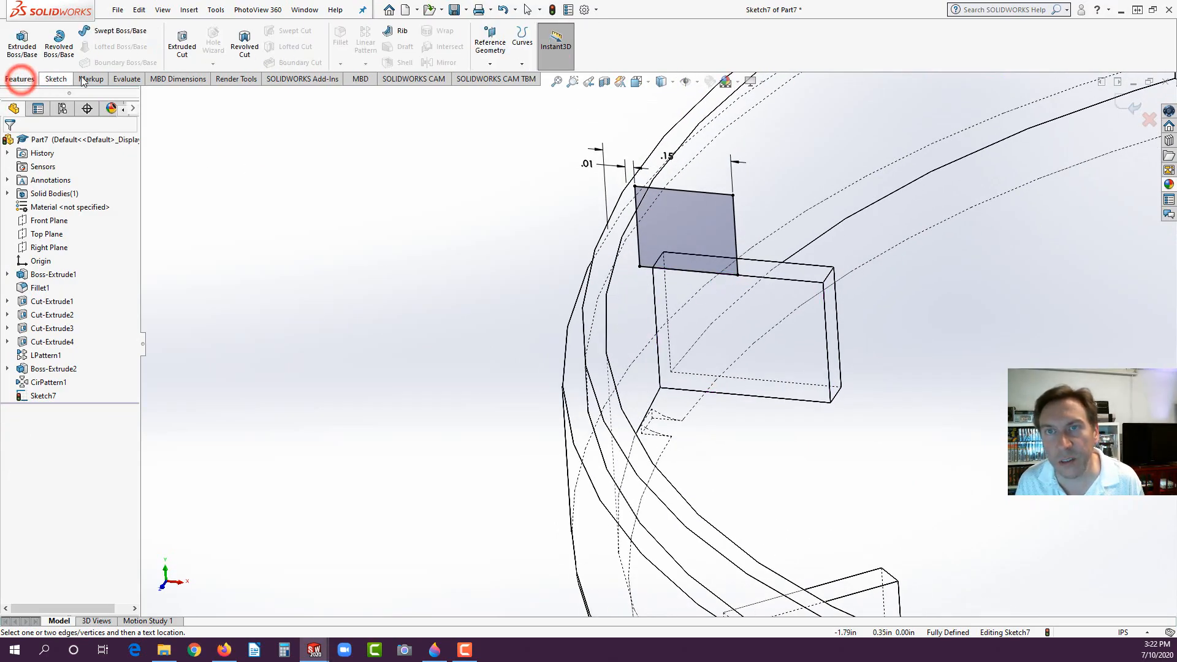
left_click(23, 44)
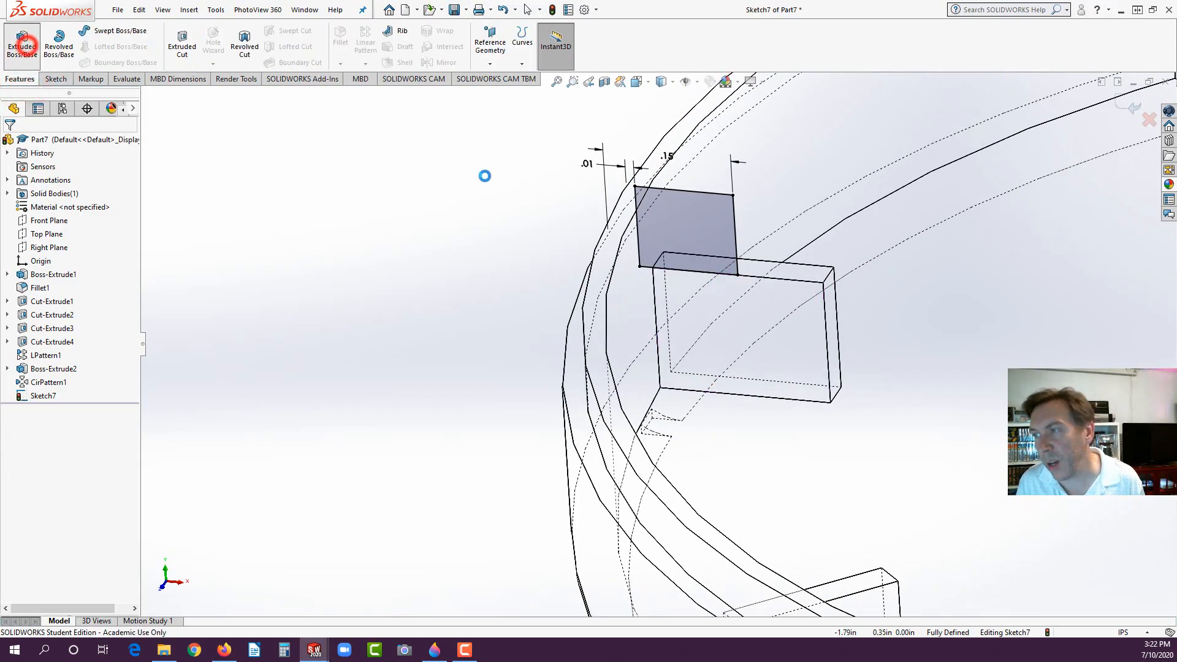
left_click(672, 82)
left_click(662, 97)
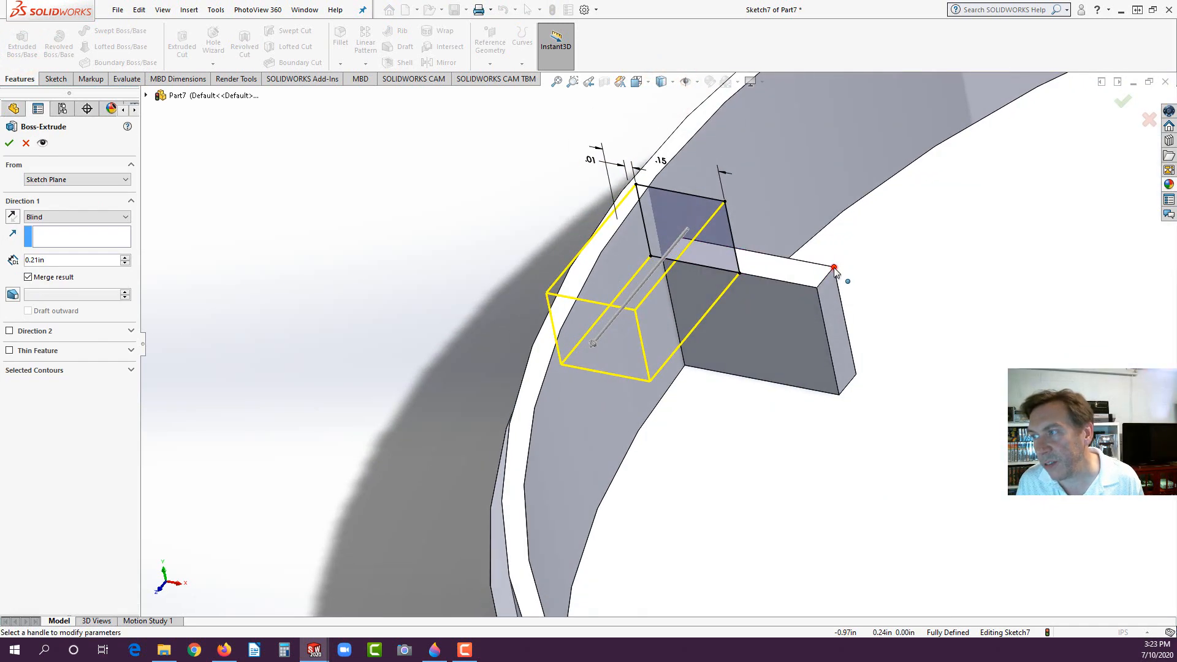
left_click(835, 270)
scroll(771, 361, "up", 5)
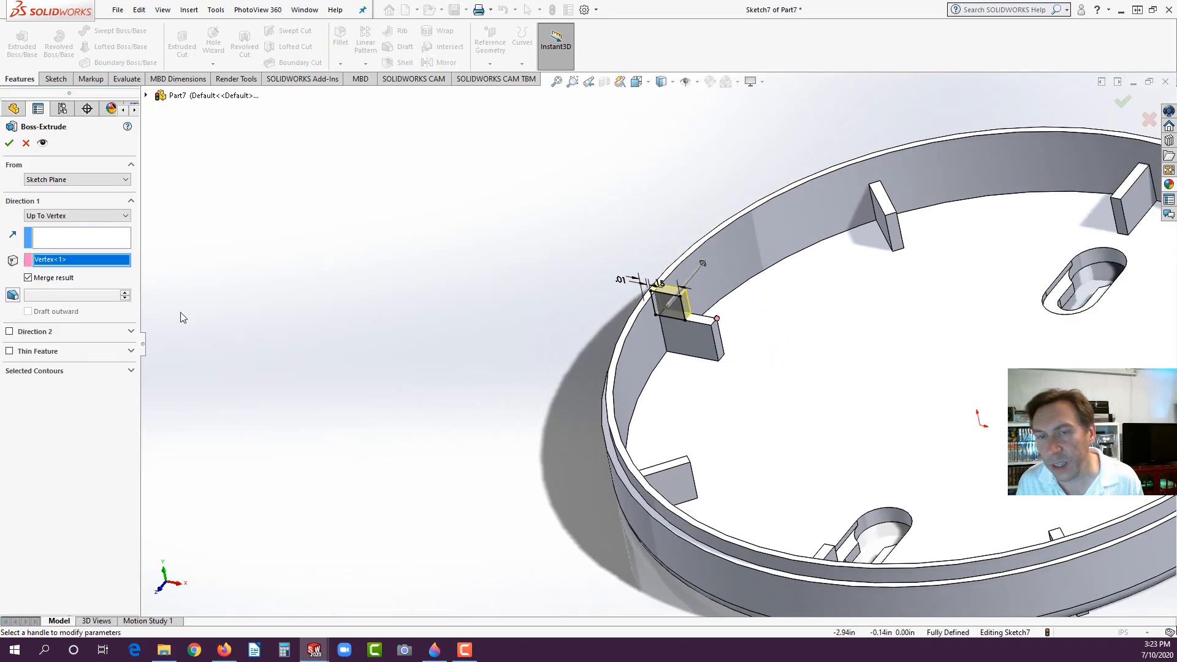
left_click(8, 144)
left_click(421, 260)
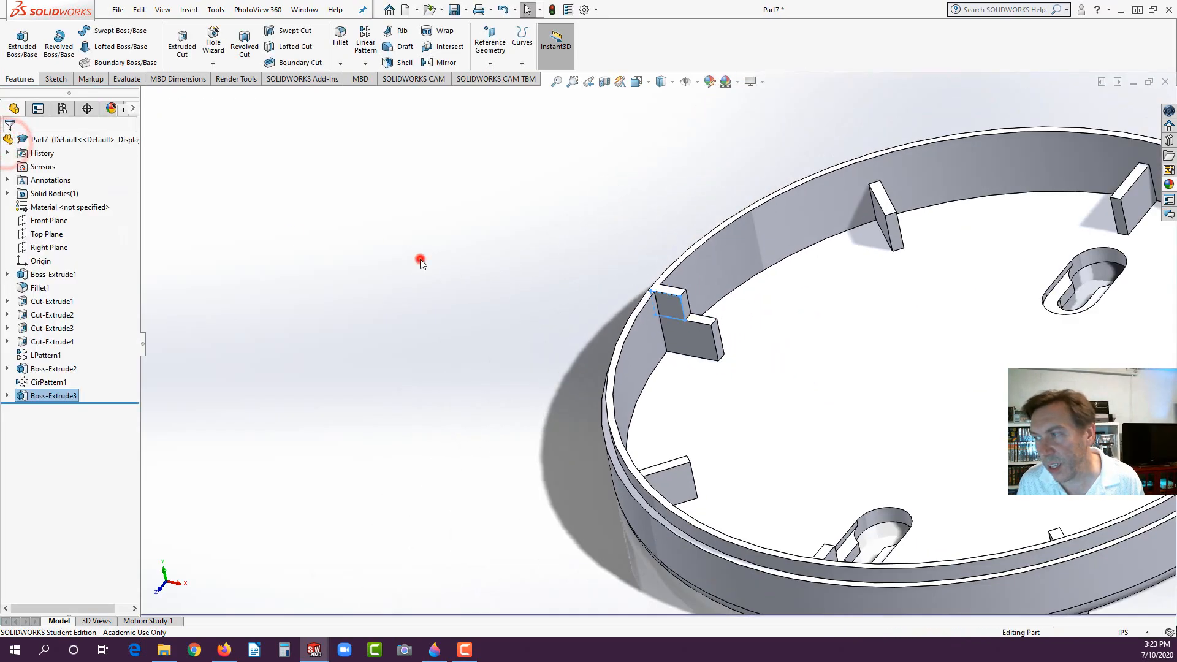
Step: Reorder the feature tree so the circular pattern CirPattern1 comes after the new Boss-Extrude3
scroll(413, 354, "up", 3)
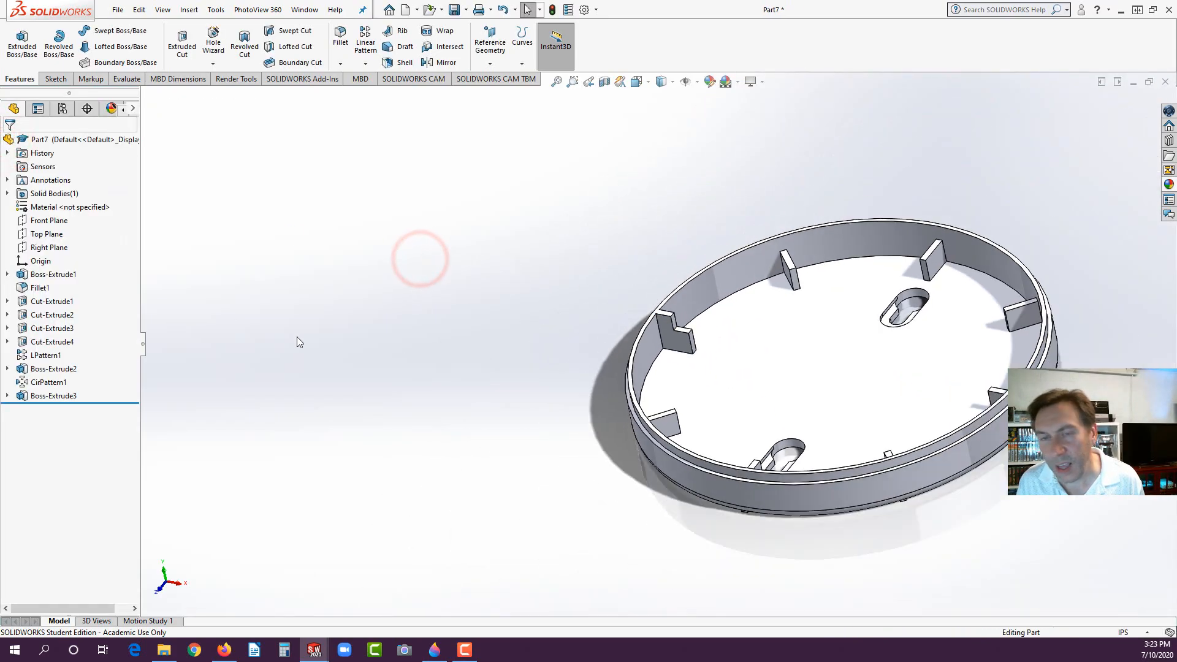
left_click(38, 396)
left_click(26, 383)
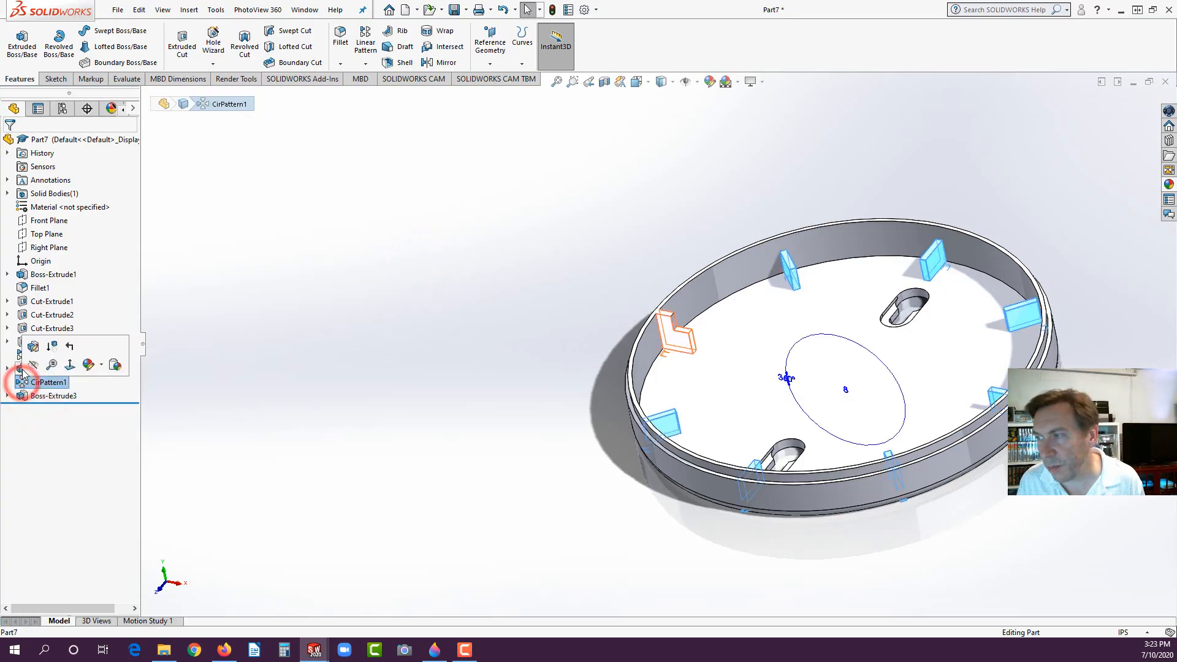
left_click(370, 365)
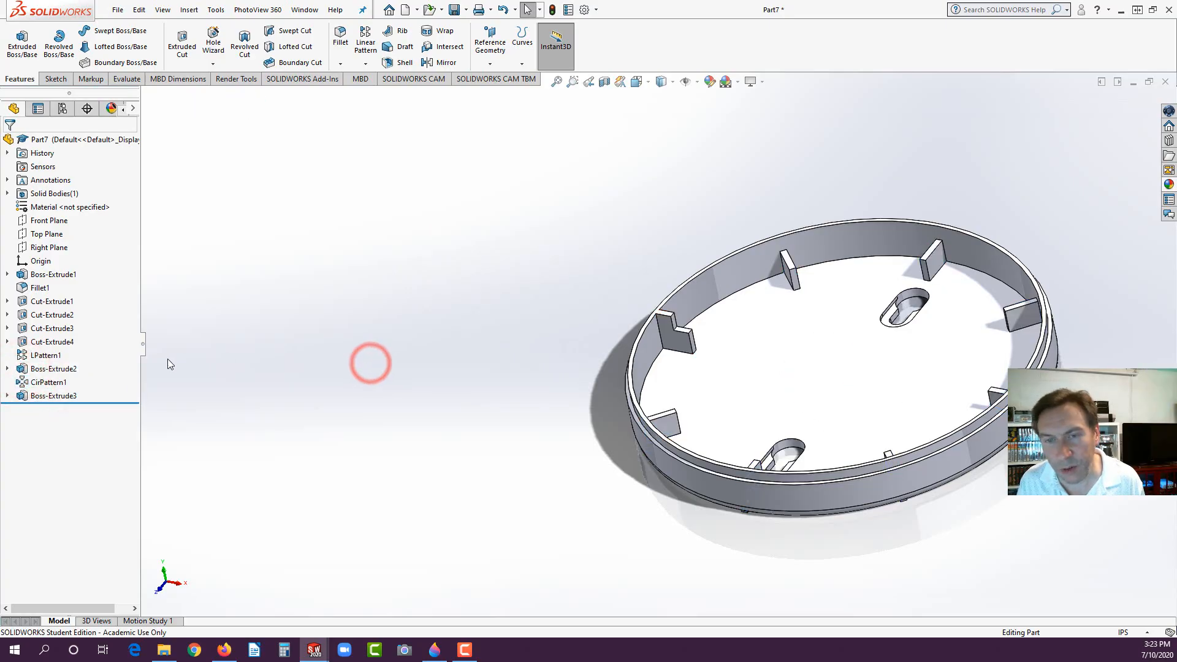
left_click(67, 369)
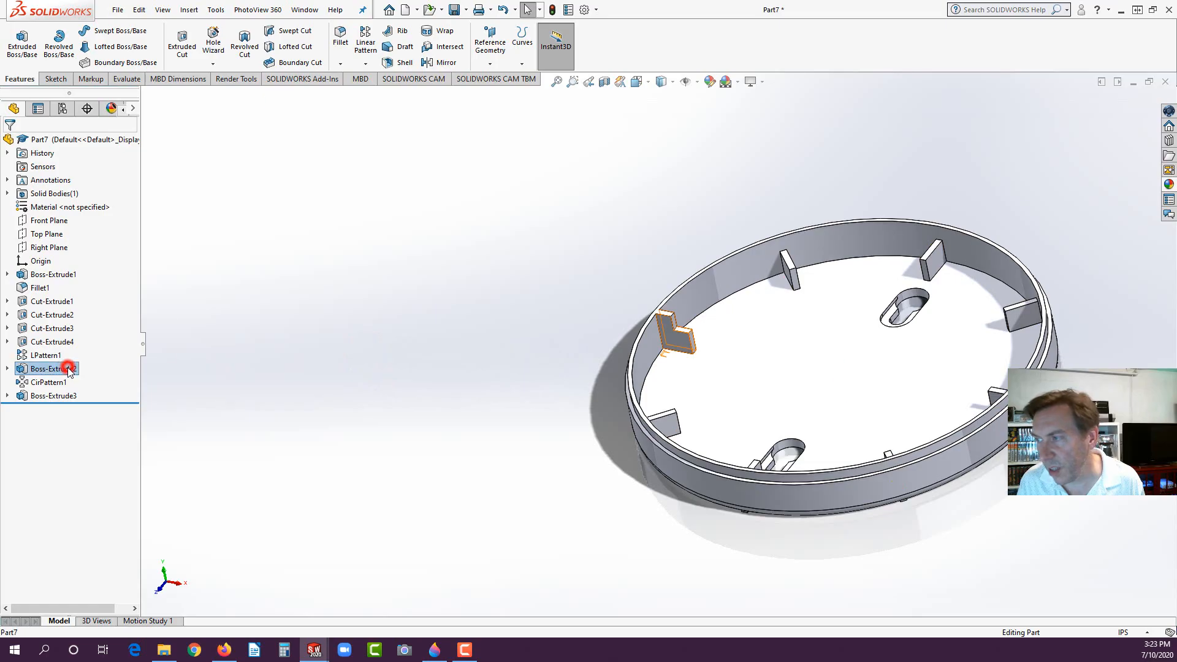
left_click(216, 397)
left_click_drag(52, 385, 61, 403)
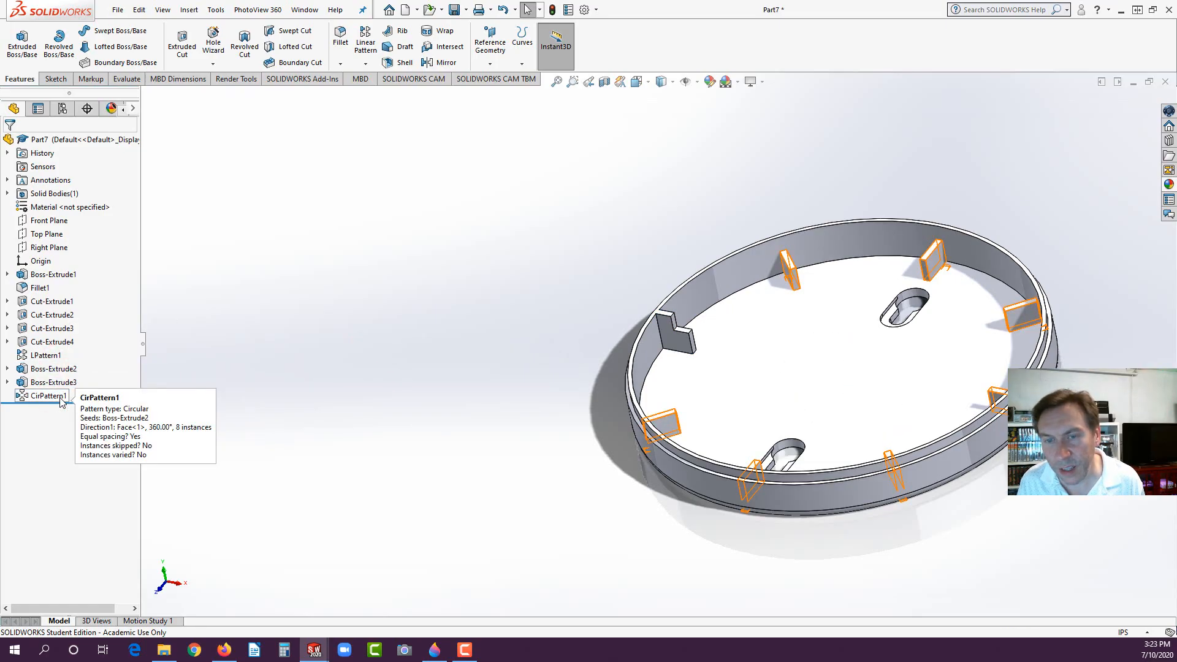
Step: Edit CirPattern1 to include Boss-Extrude3 with Boss-Extrude2, so that all eight ribs get the stepped profile
left_click(37, 396)
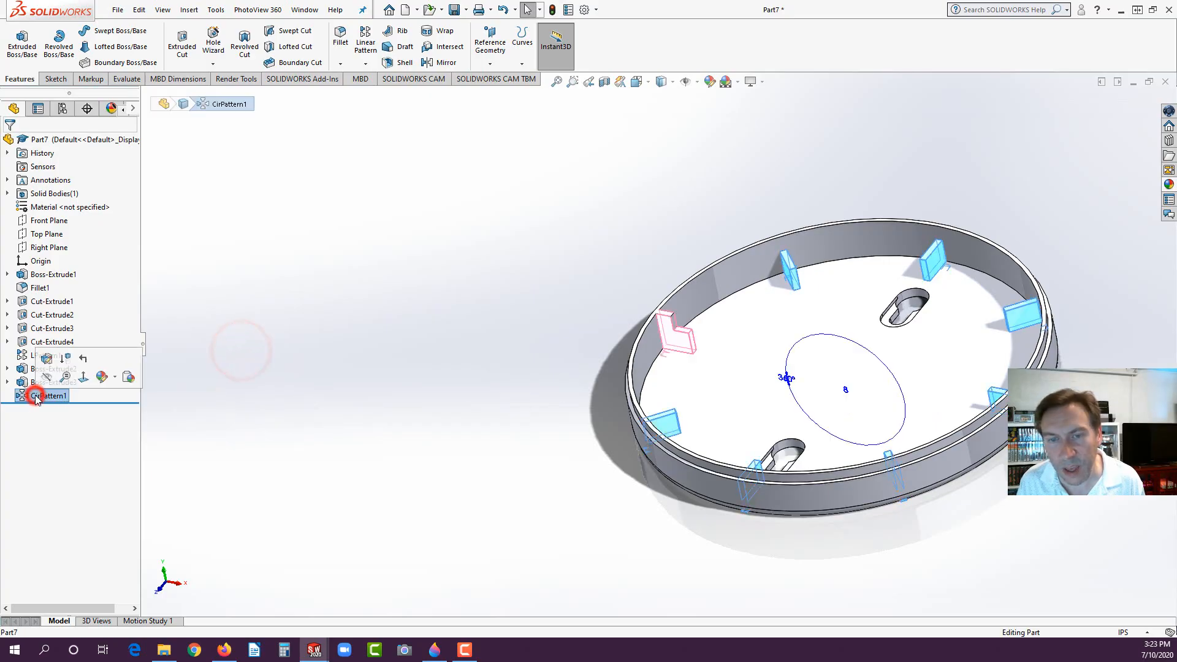
left_click(47, 360)
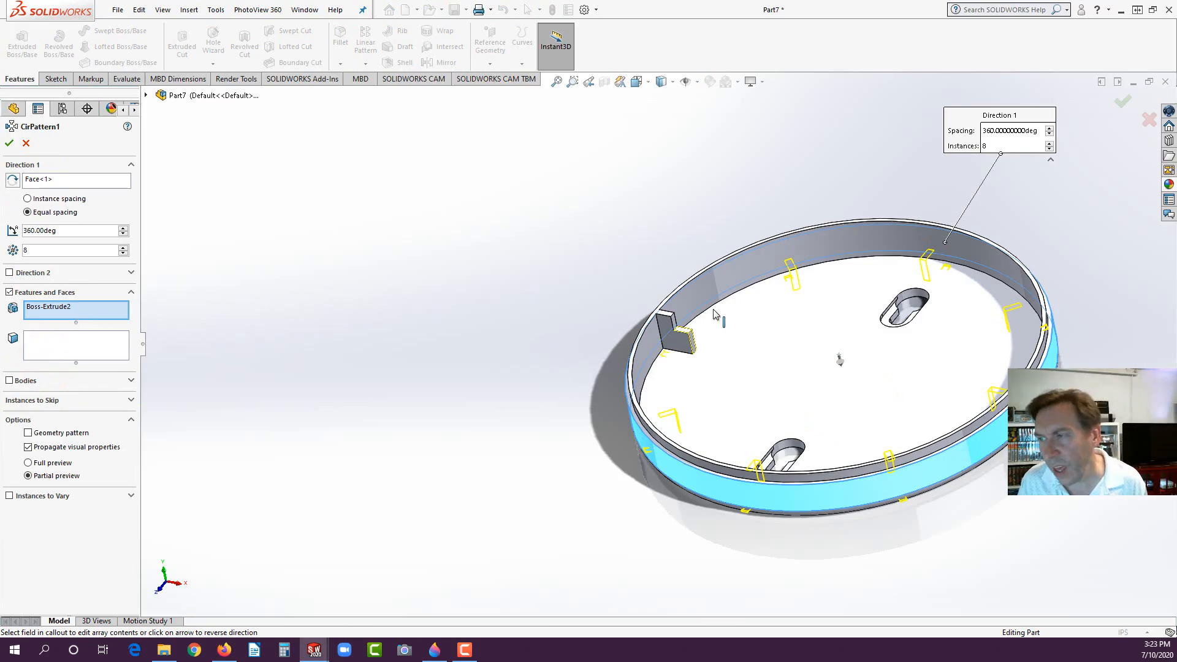
scroll(684, 313, "down", 5)
left_click(627, 354)
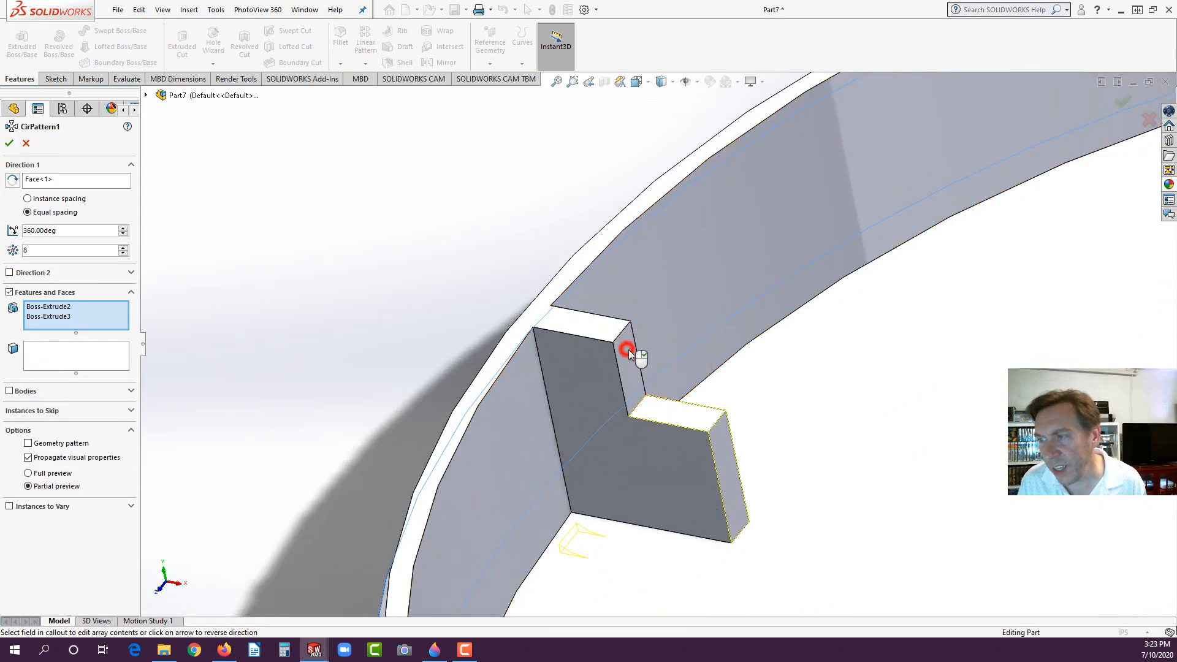
scroll(332, 391, "up", 5)
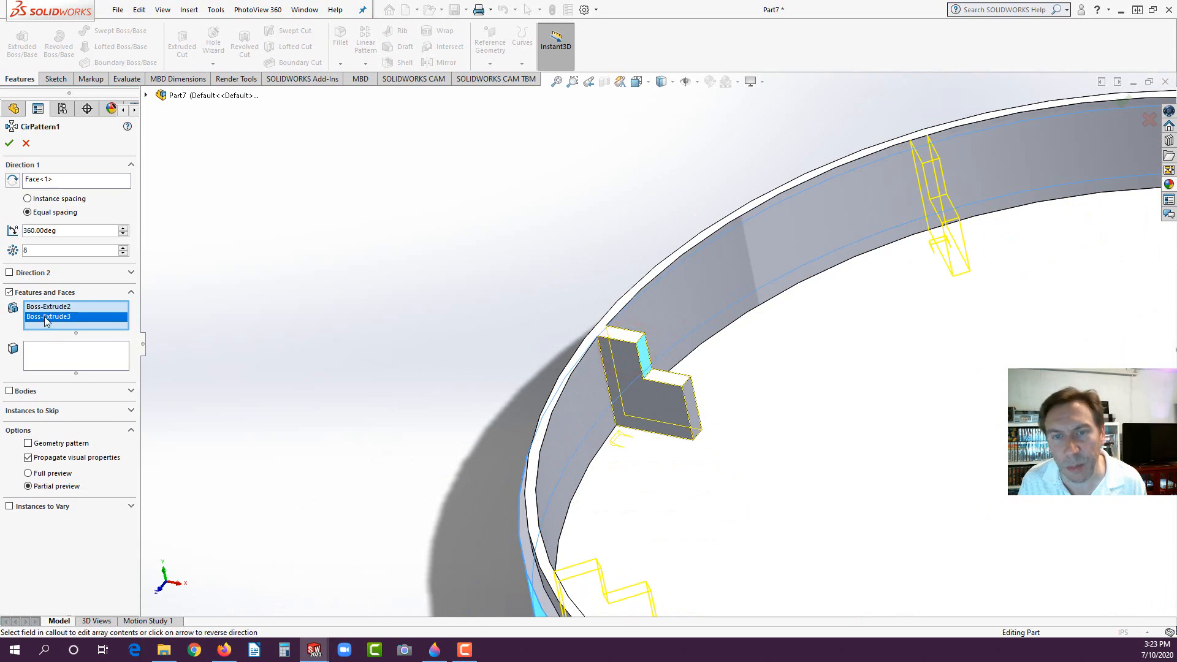
left_click(146, 95)
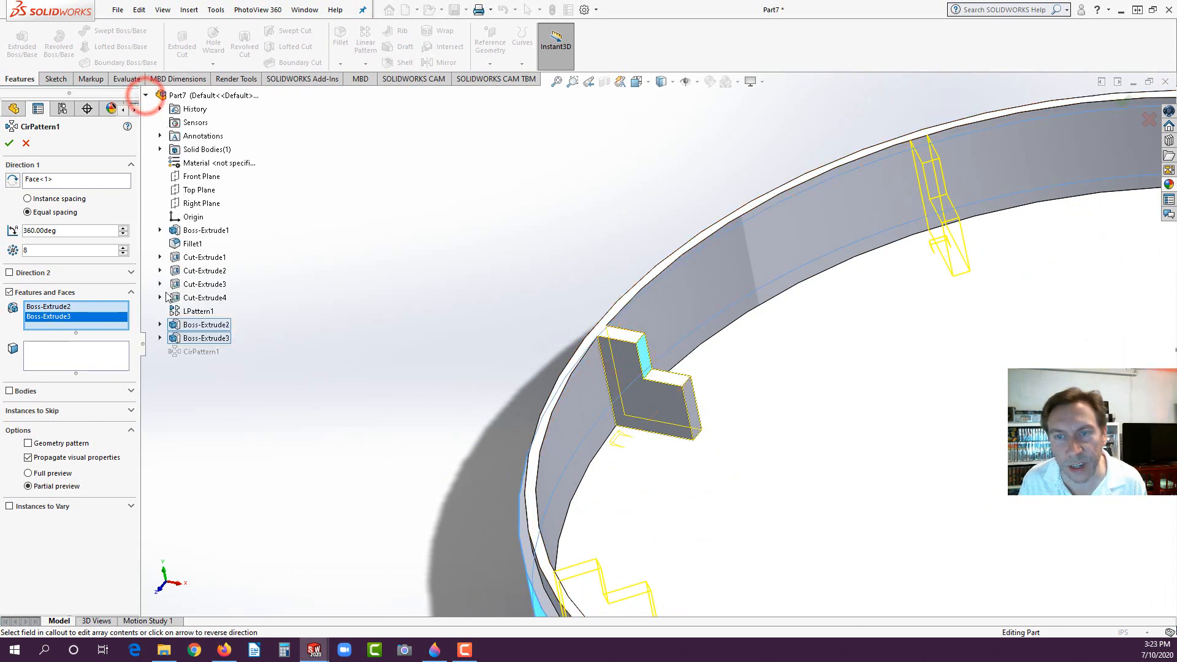
left_click(9, 143)
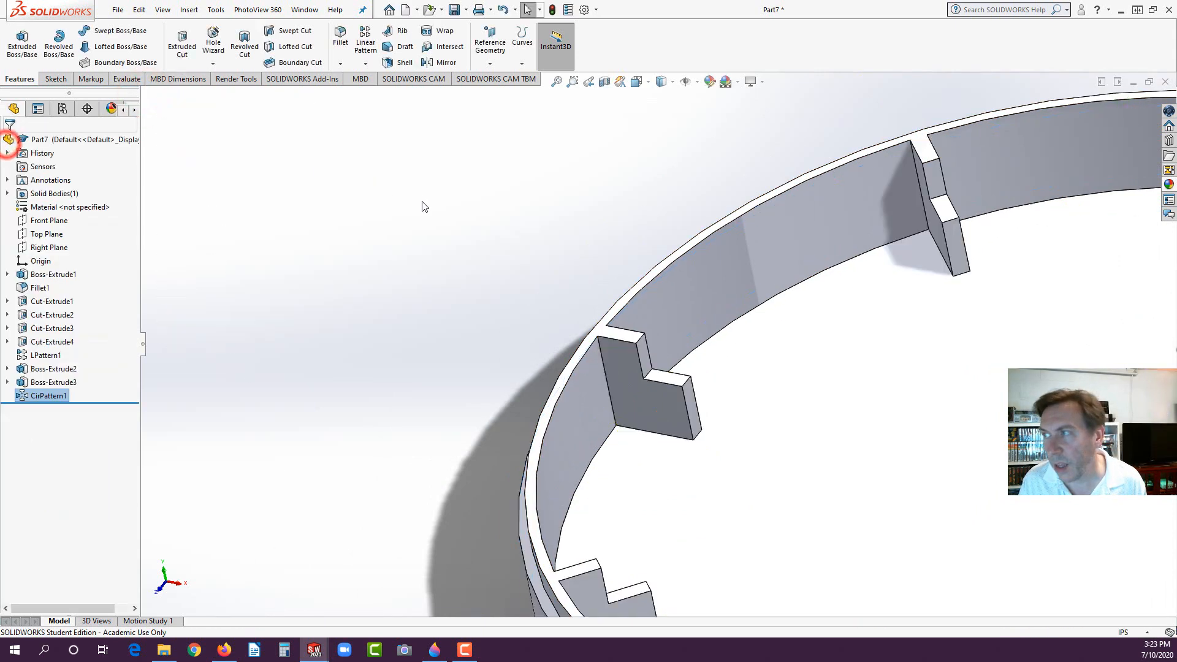
middle_click(423, 206)
mouse_move(766, 368)
middle_mouse_down()
mouse_move(757, 407)
mouse_move(753, 383)
middle_mouse_up()
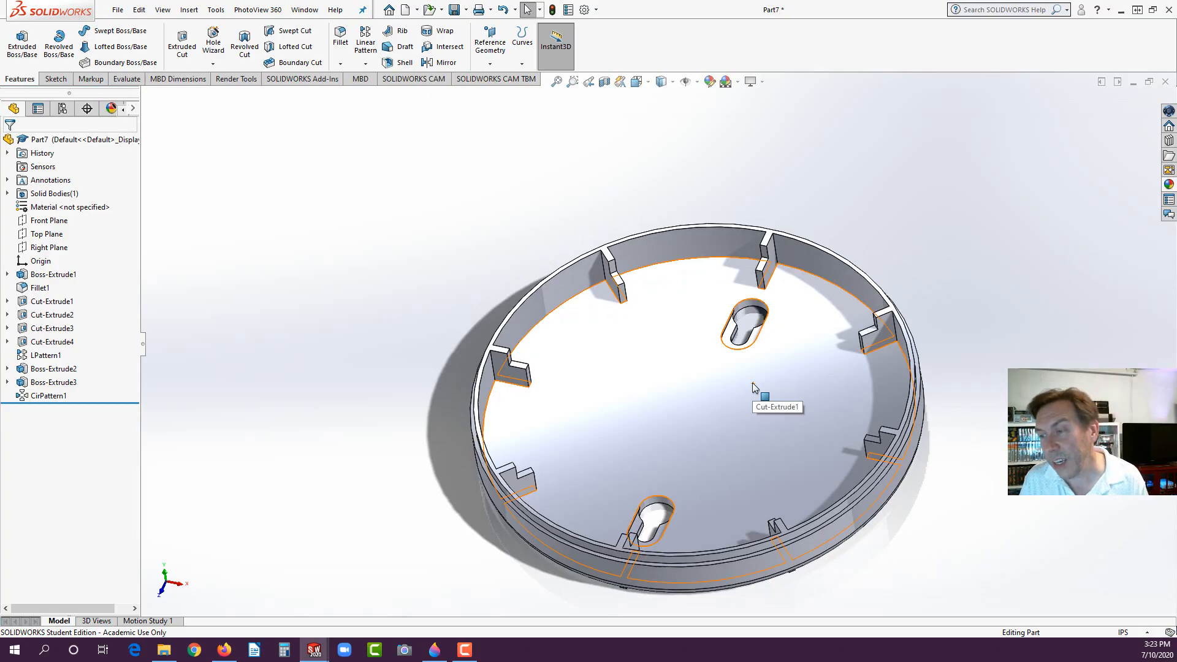
middle_click_drag(752, 383, 661, 351)
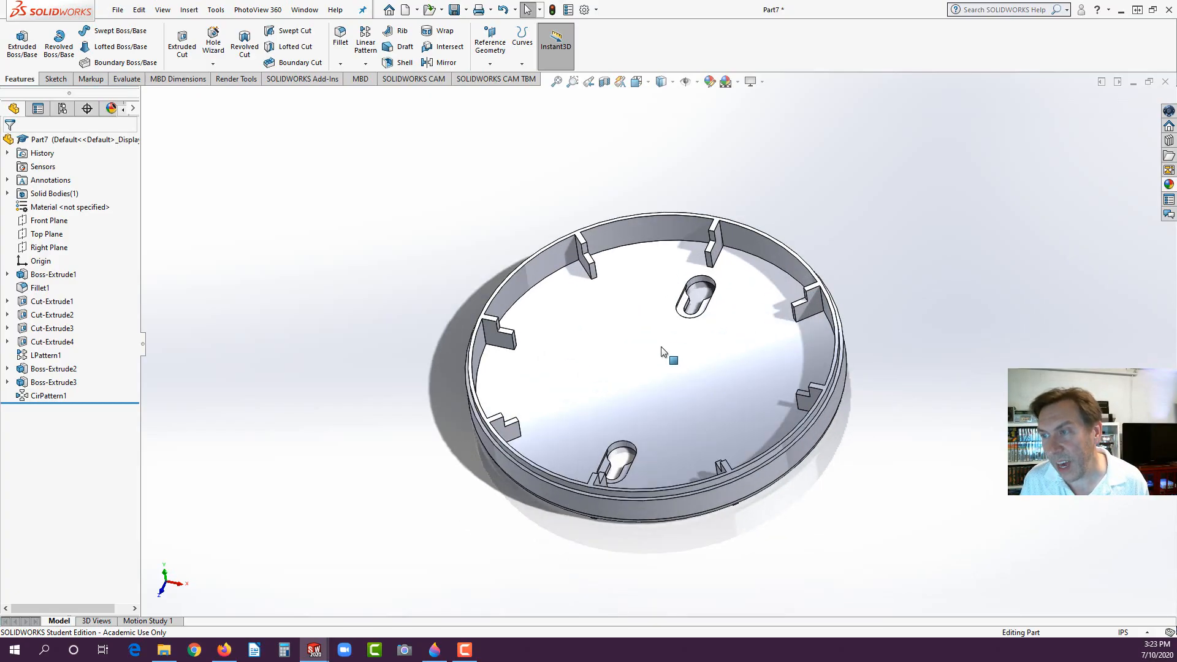
left_click(439, 255)
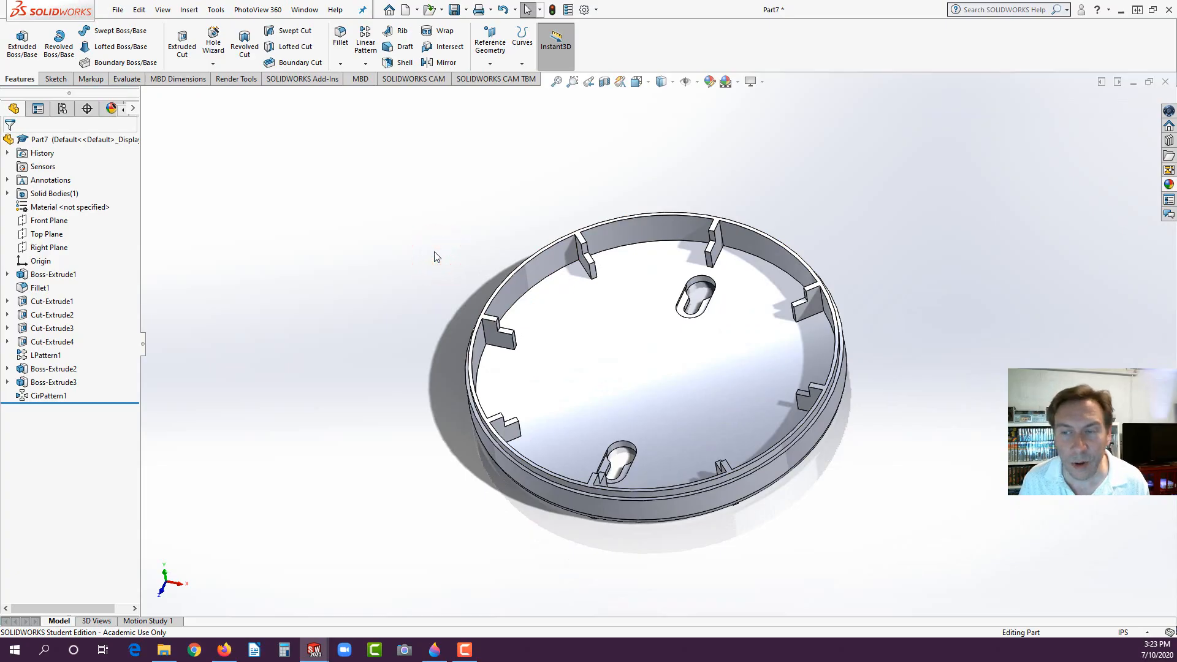